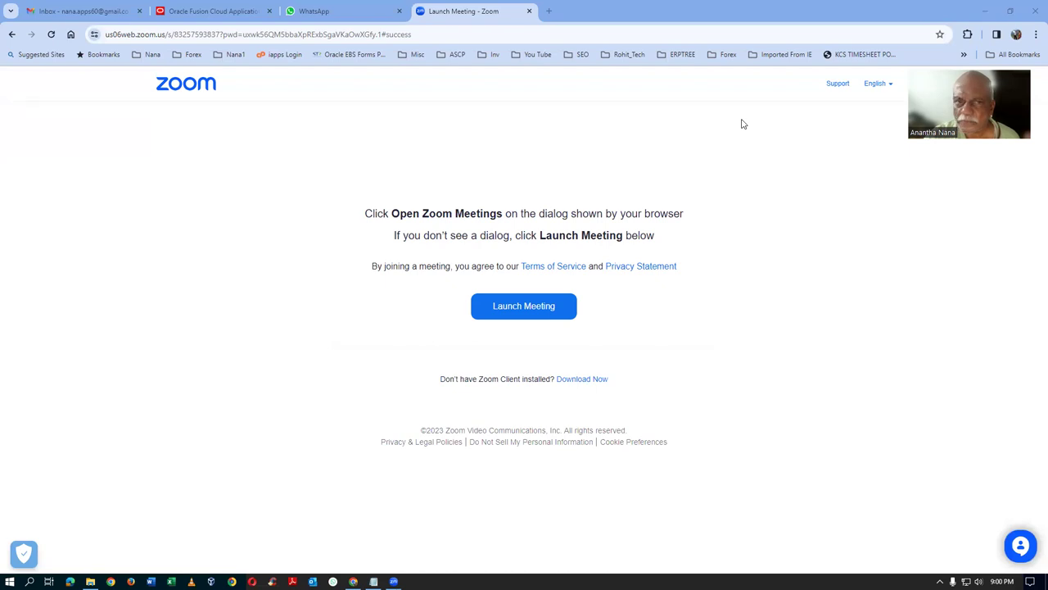
- In the Oracle tab, open Create Negotiation and cancel it without creating anything
click(212, 11)
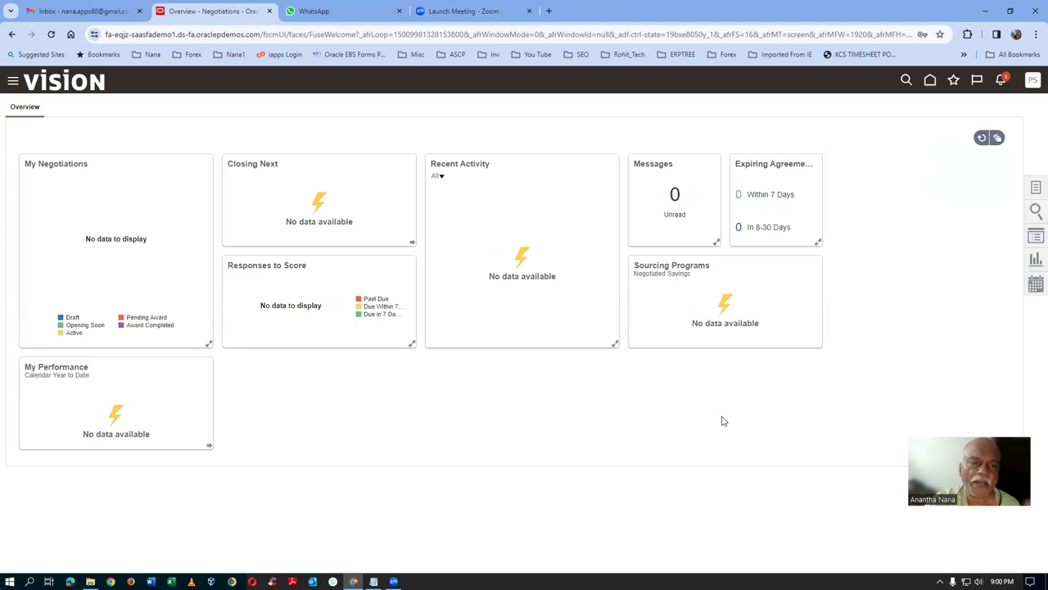
click(1036, 187)
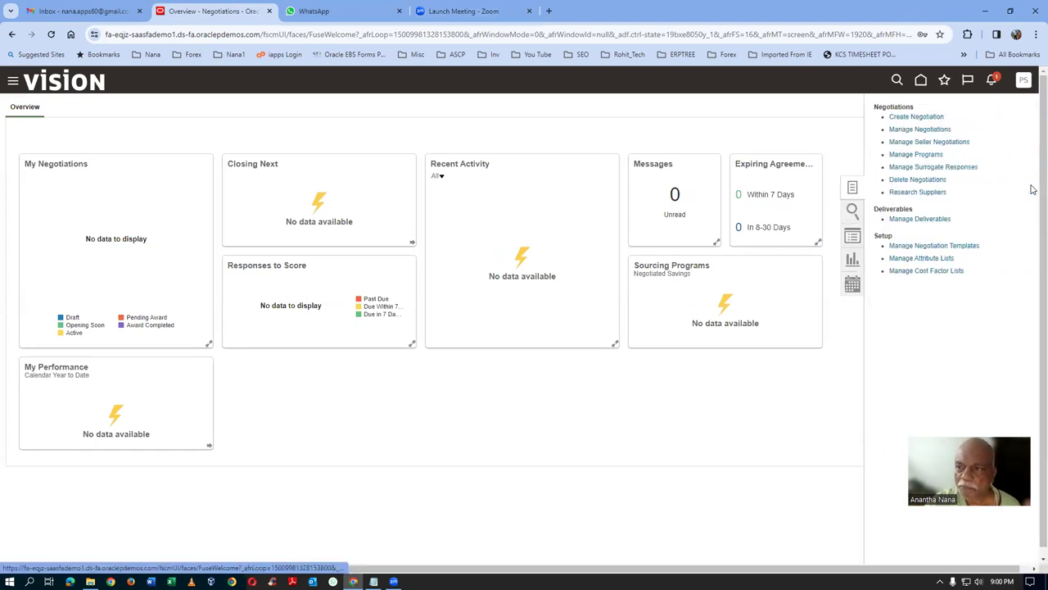
click(915, 117)
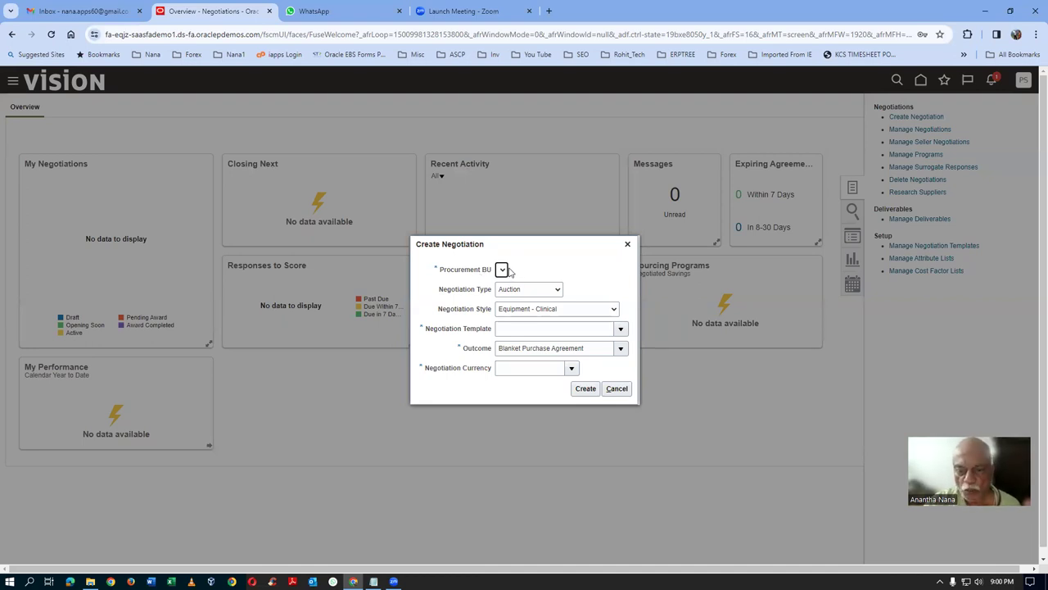
click(617, 388)
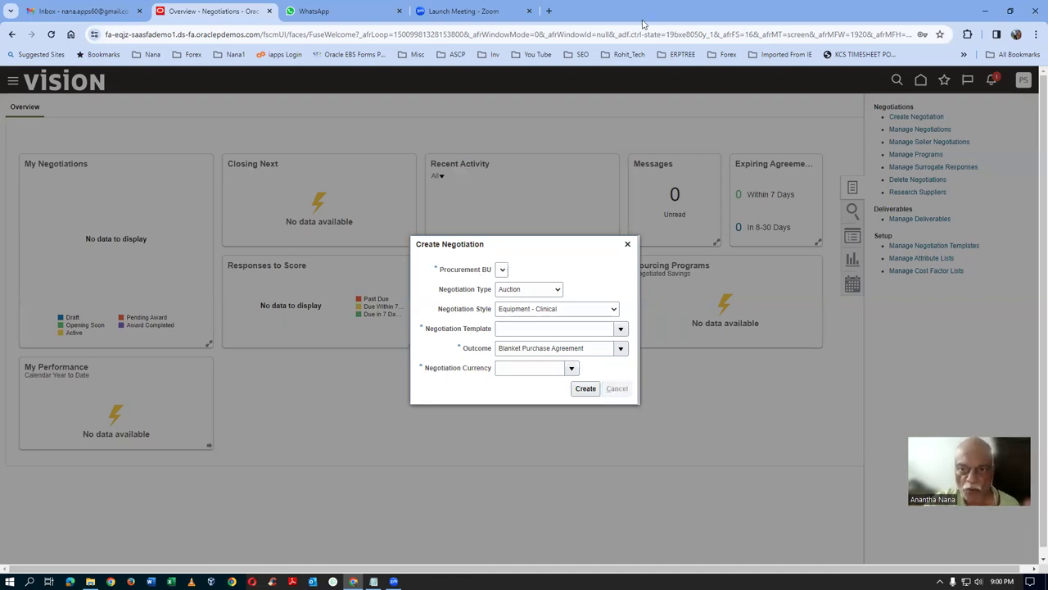
click(1024, 79)
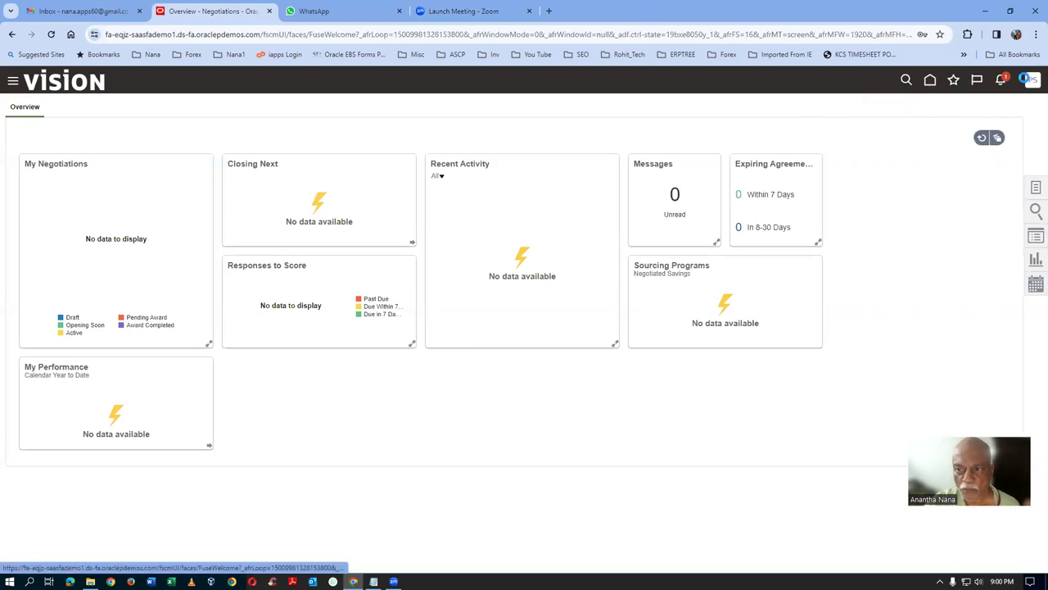
- Search setup tasks for 'man%proc%agent%' and open Manage Procurement Agents
click(872, 245)
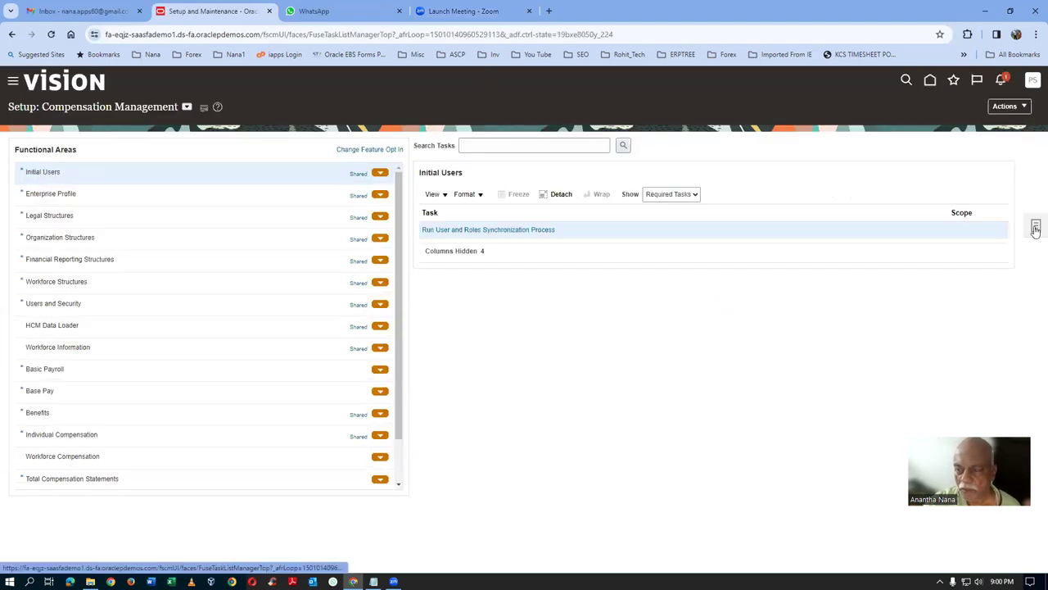
click(1035, 227)
click(895, 230)
click(275, 144)
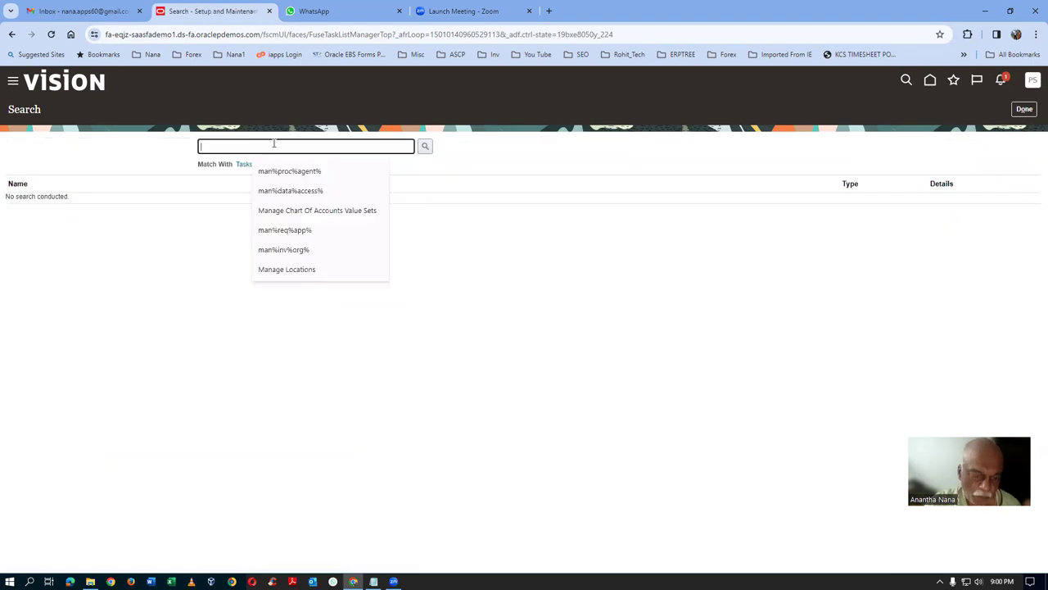
text(man%proc)
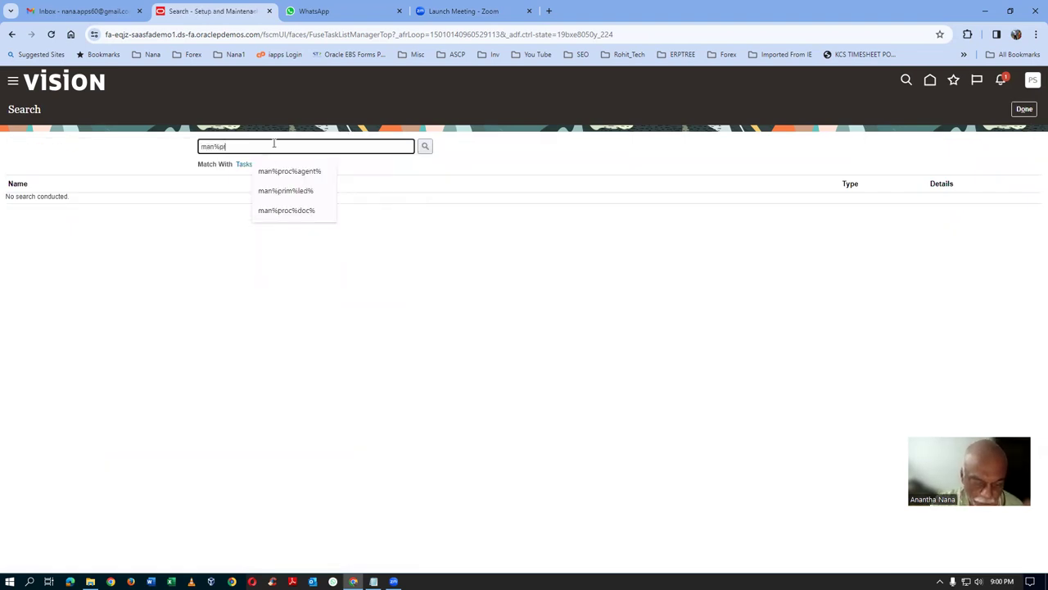
text(%agent)
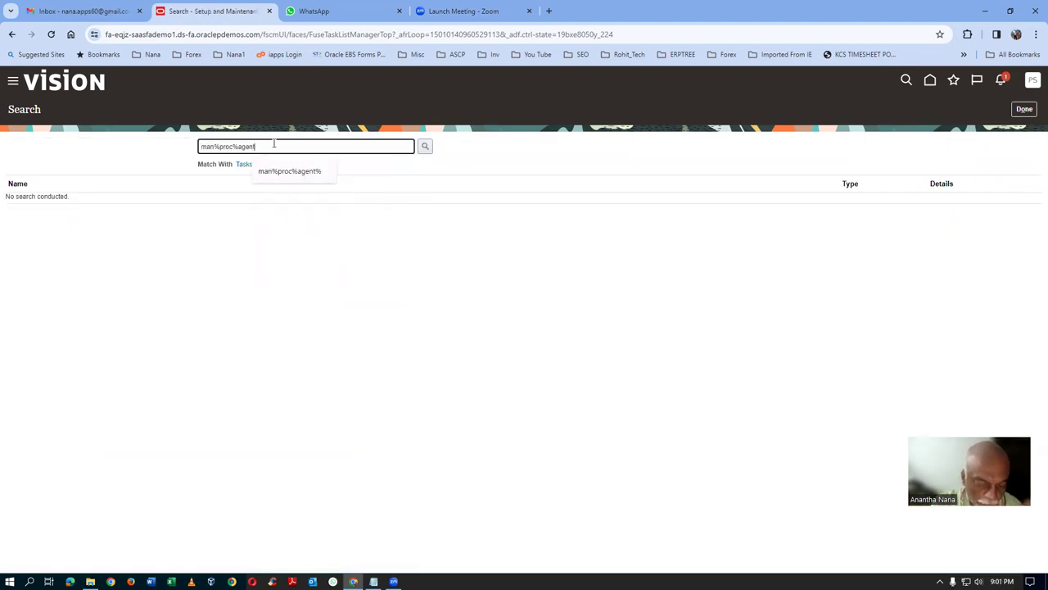
text(%)
key(Return)
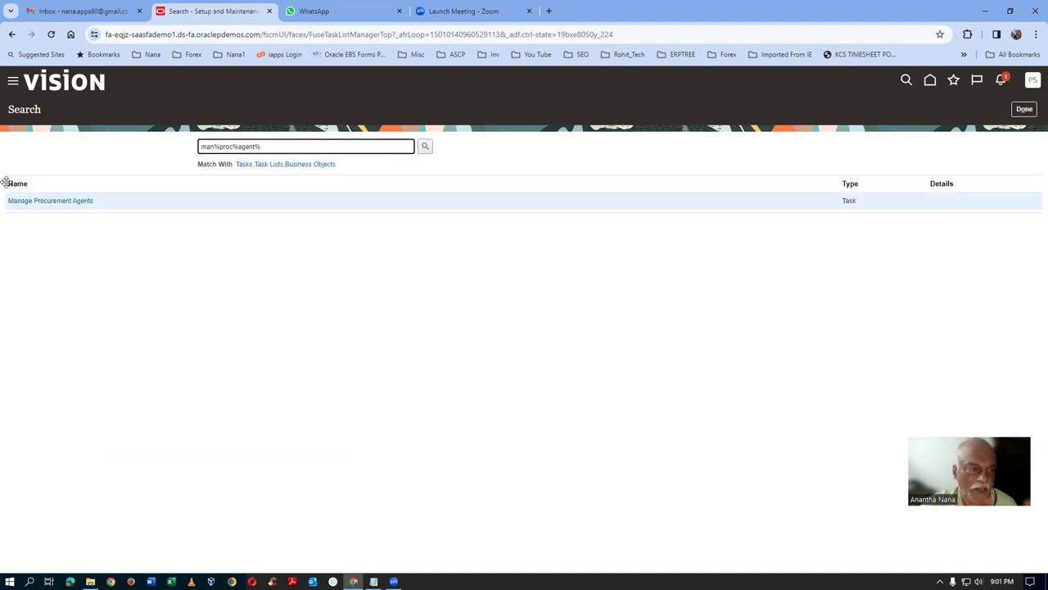
click(46, 201)
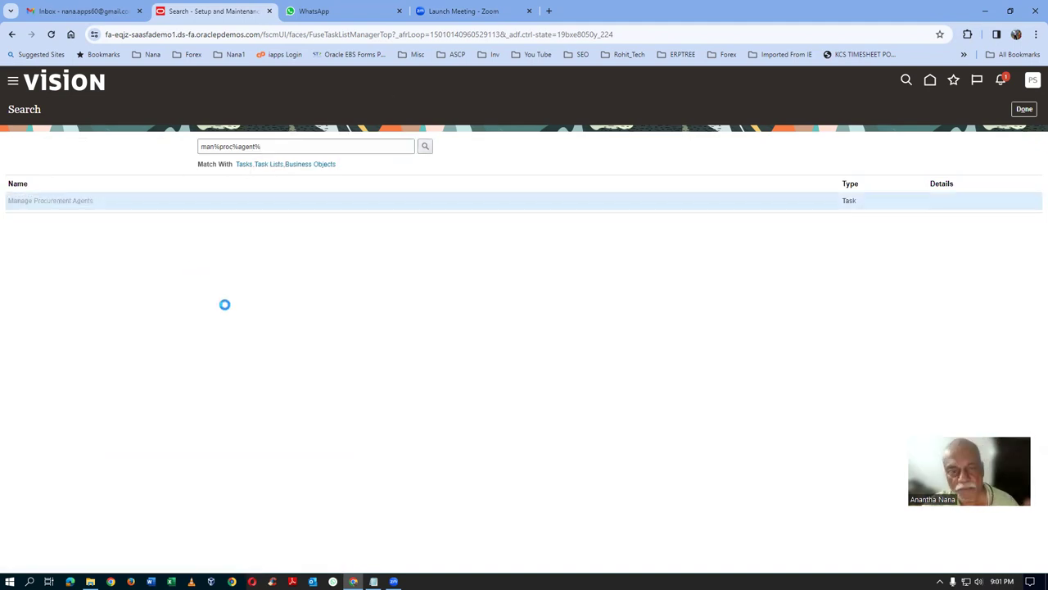
- Add the student user as a new agent with US1 Business Unit for procurement and default requisitioning
click(126, 272)
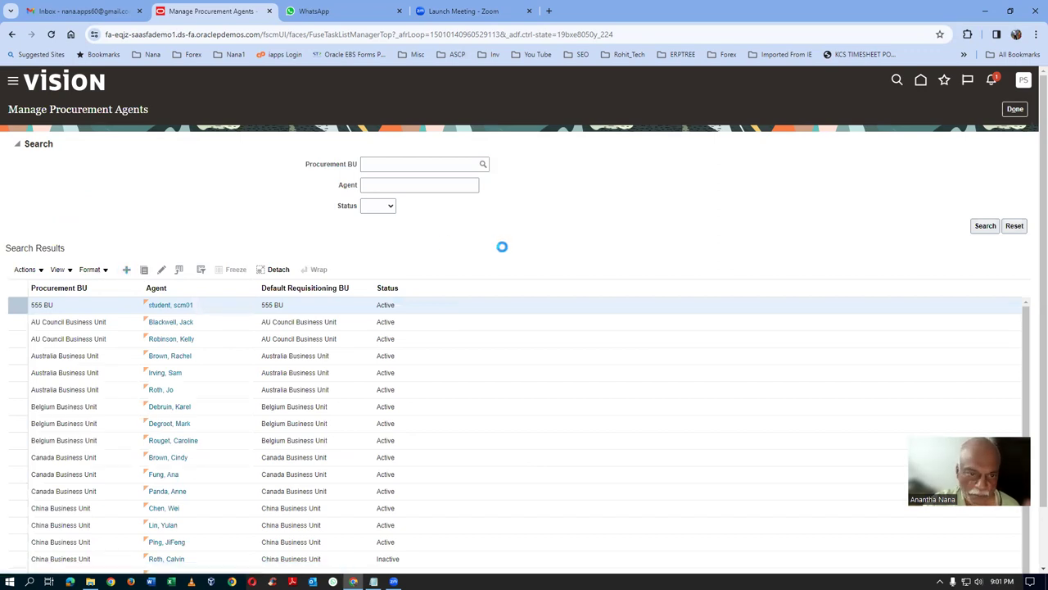
click(432, 146)
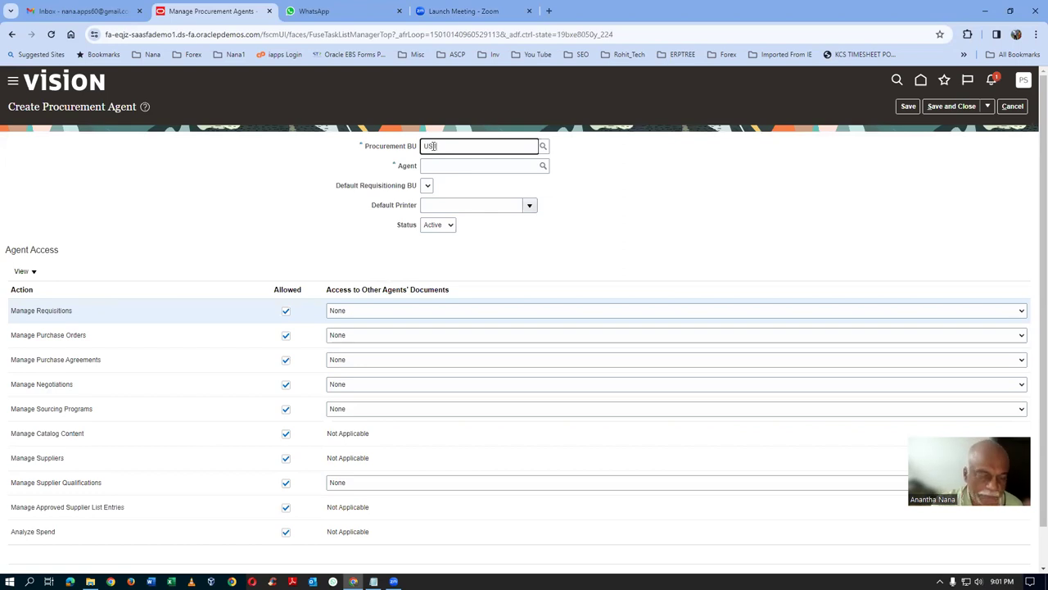
text(US)
click(443, 164)
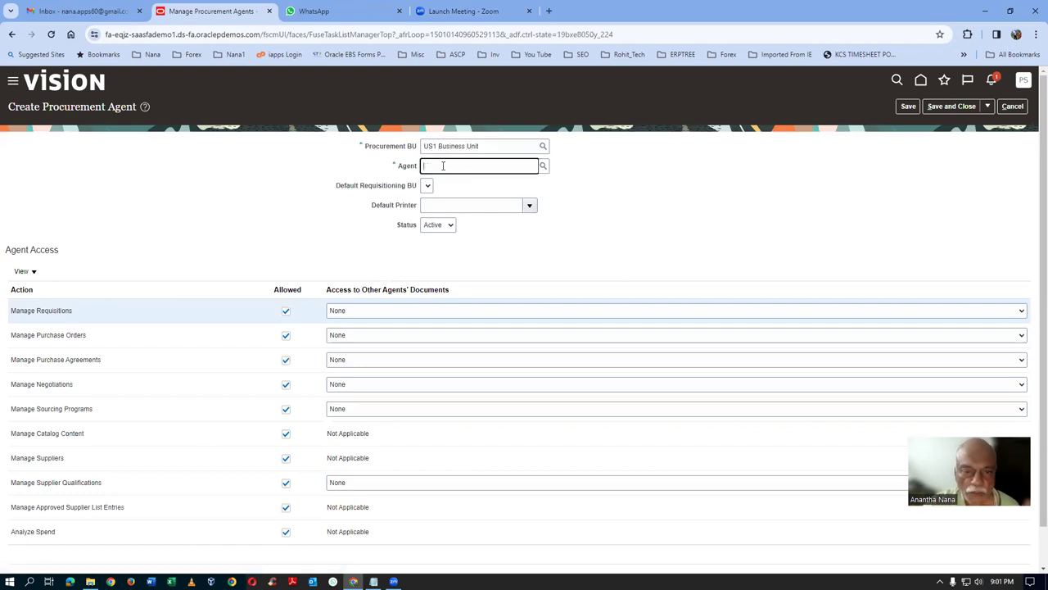
text(s)
text(tudent pro)
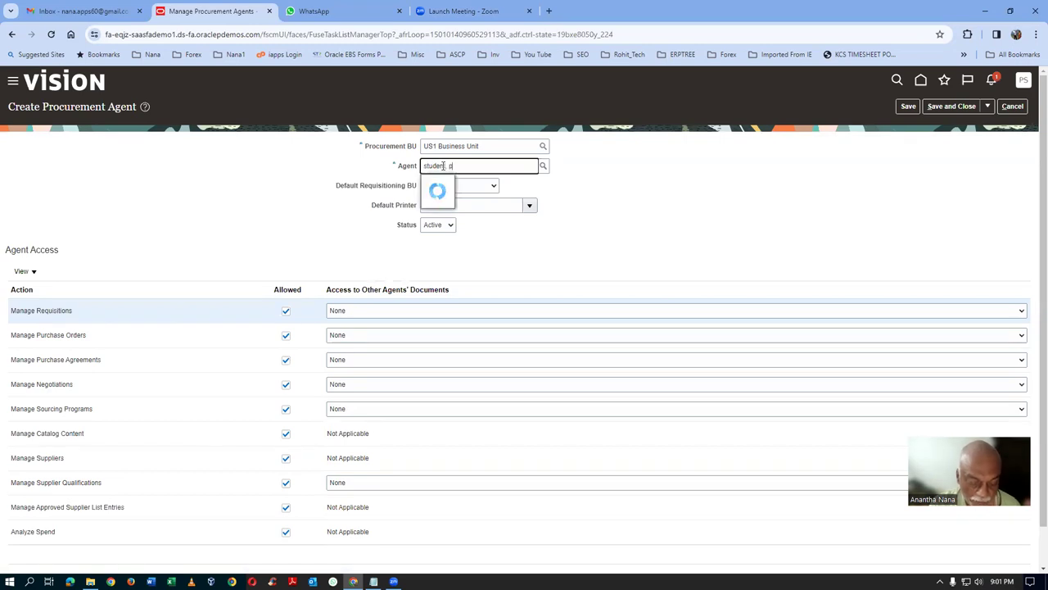
text(20)
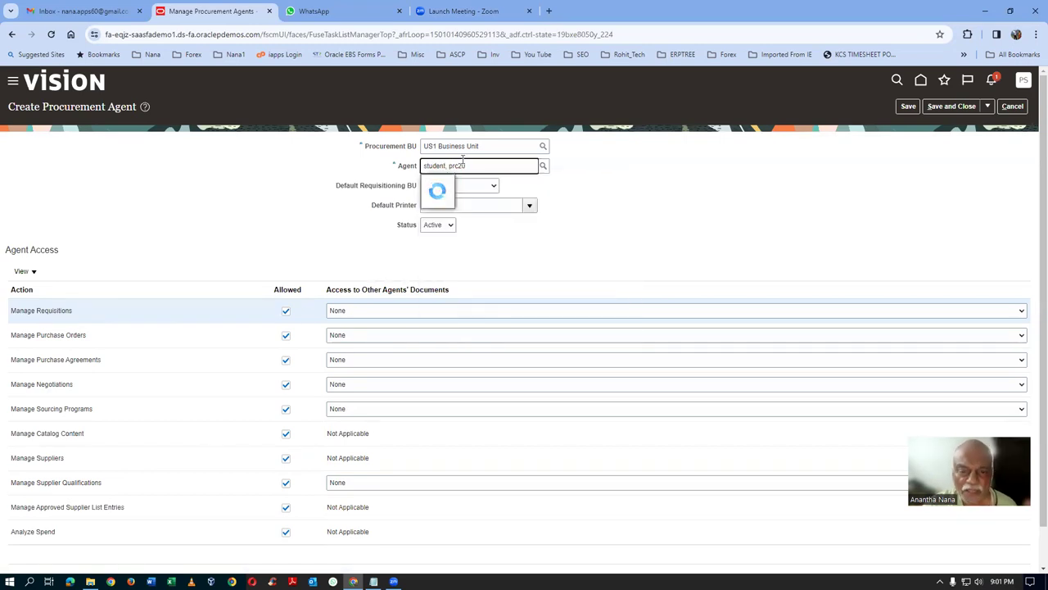
click(513, 185)
click(469, 188)
click(465, 224)
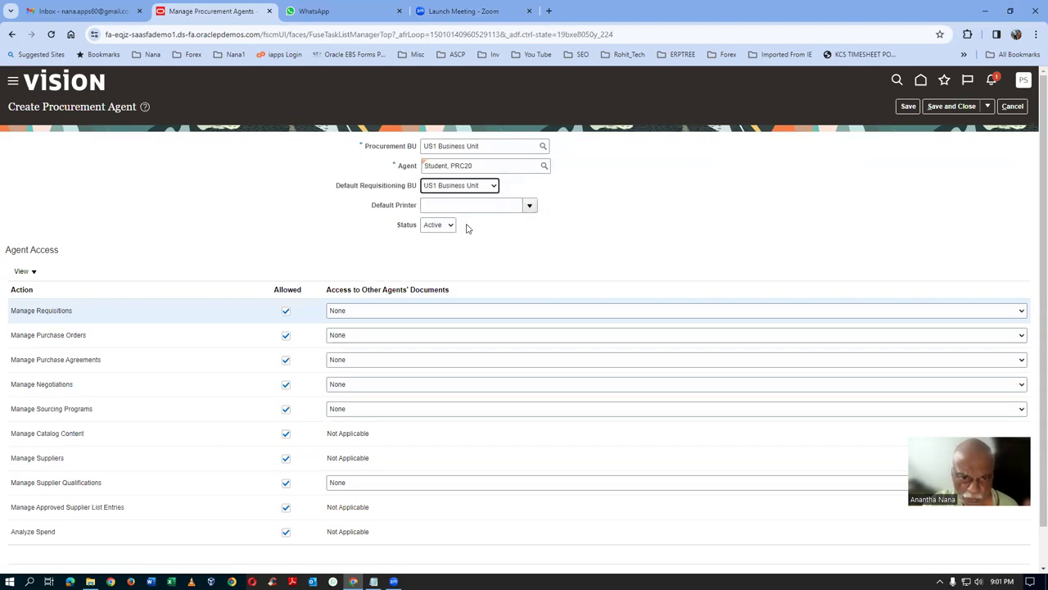
- Give Full access to requisitions, orders, agreements, negotiations, sourcing programs and qualifications, then save
click(387, 312)
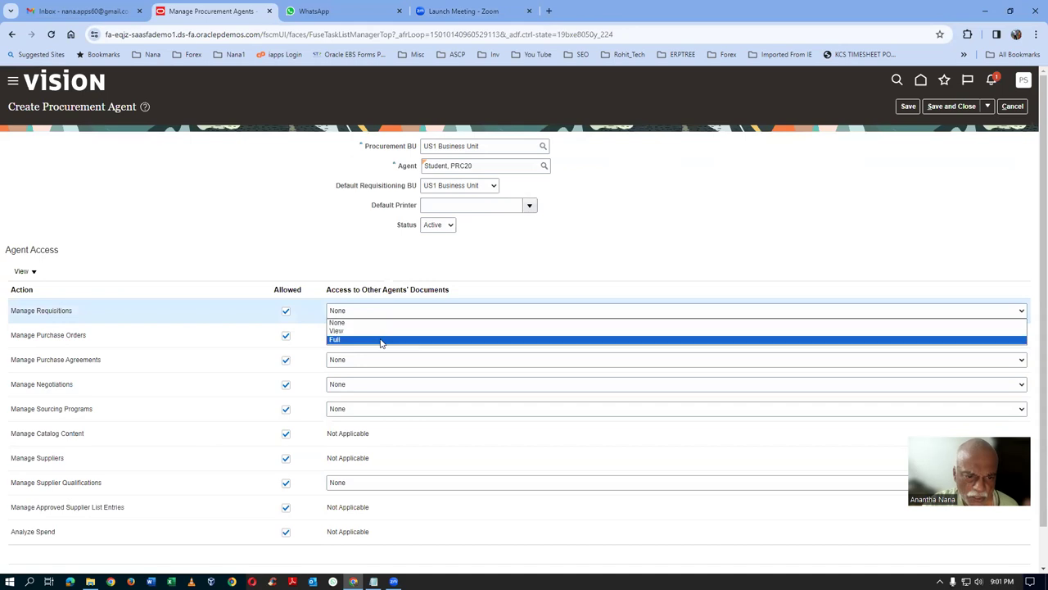
click(382, 339)
click(382, 337)
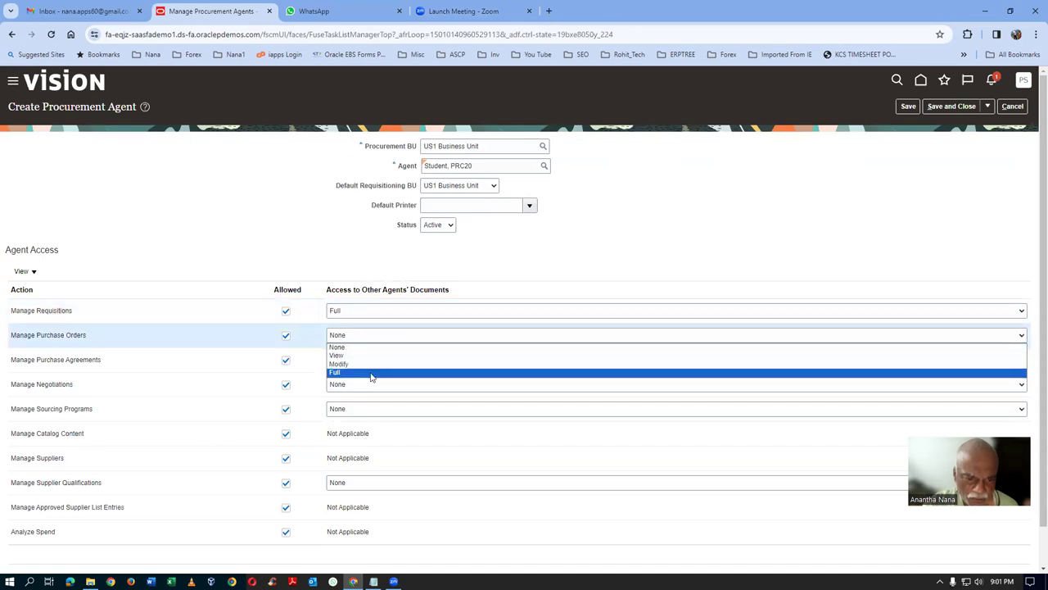
click(375, 372)
click(394, 364)
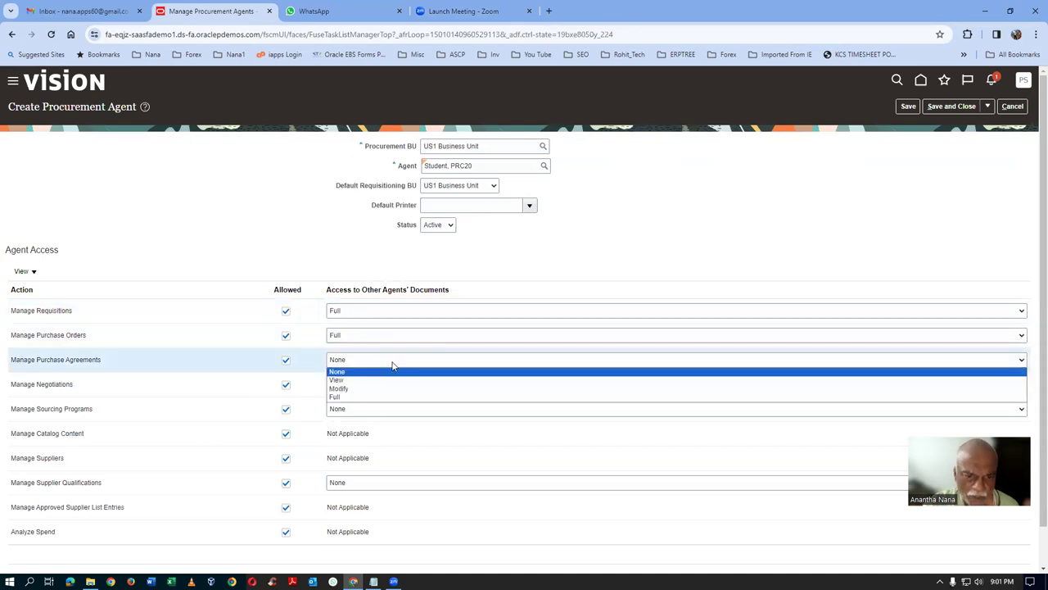
click(367, 398)
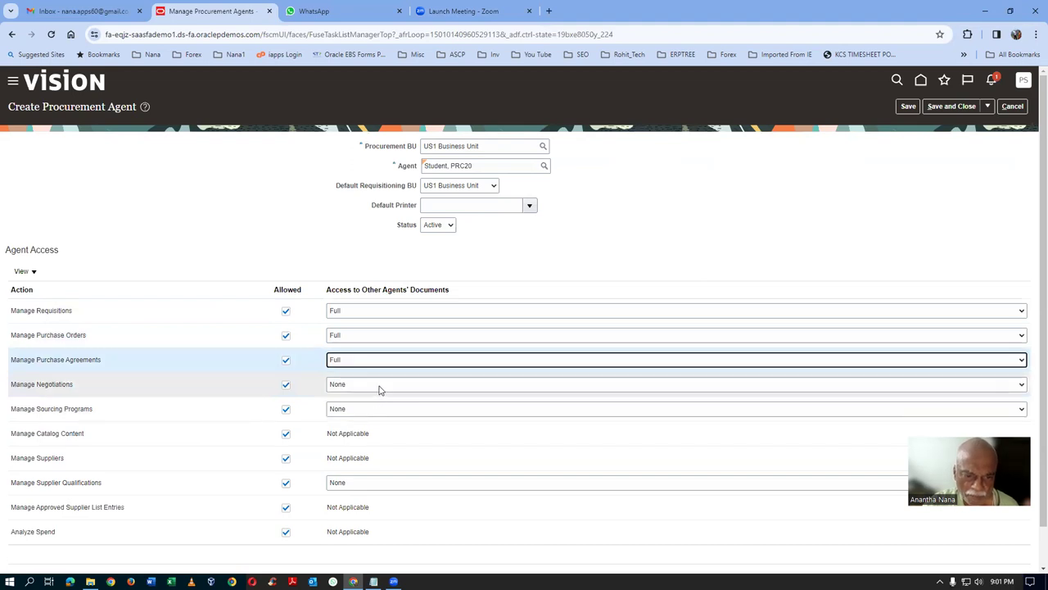
click(381, 386)
click(368, 415)
click(374, 409)
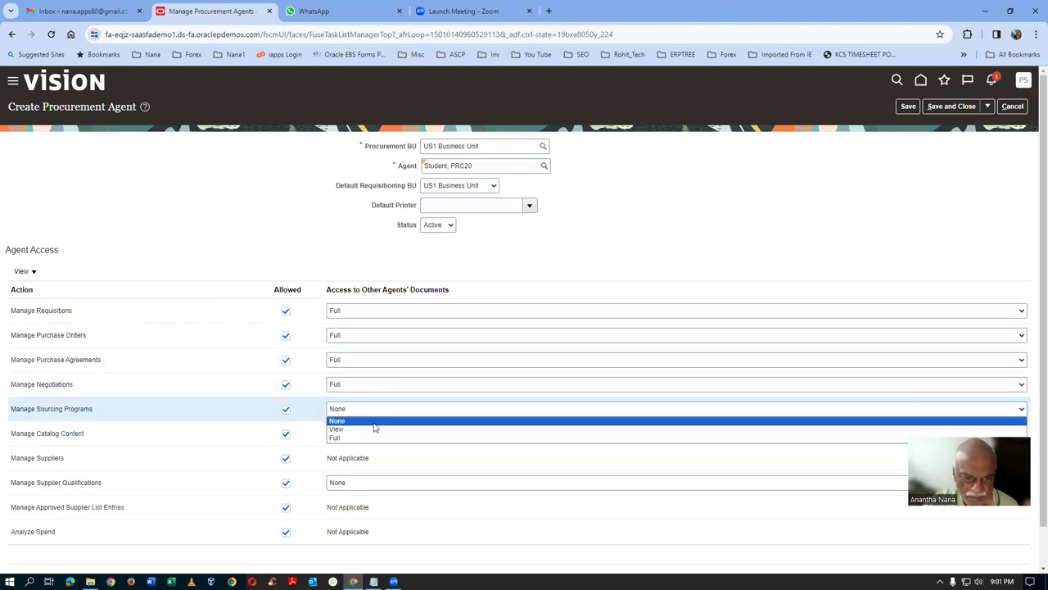
click(368, 435)
click(362, 483)
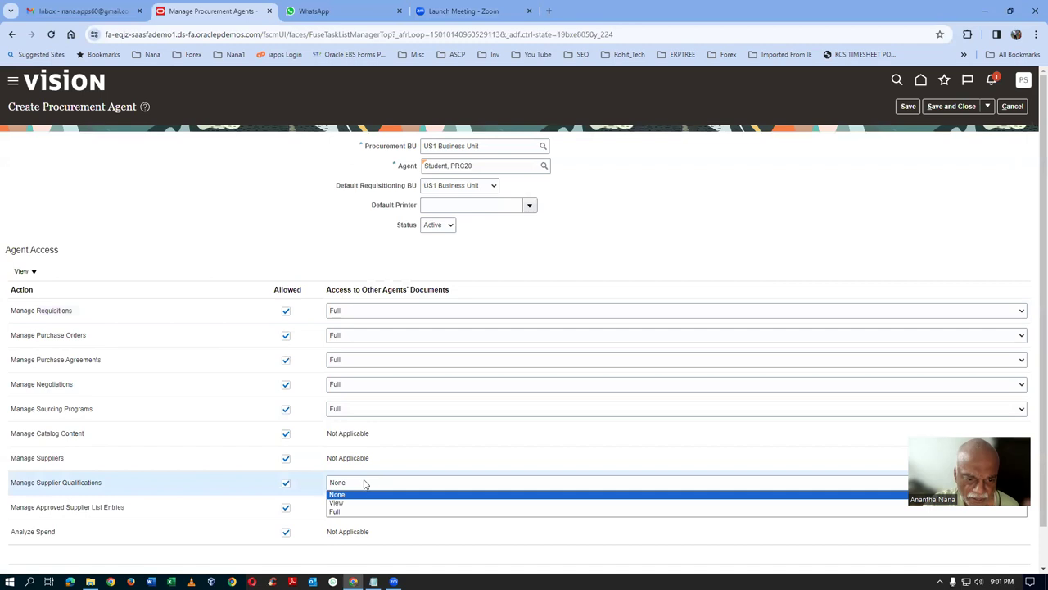
click(363, 509)
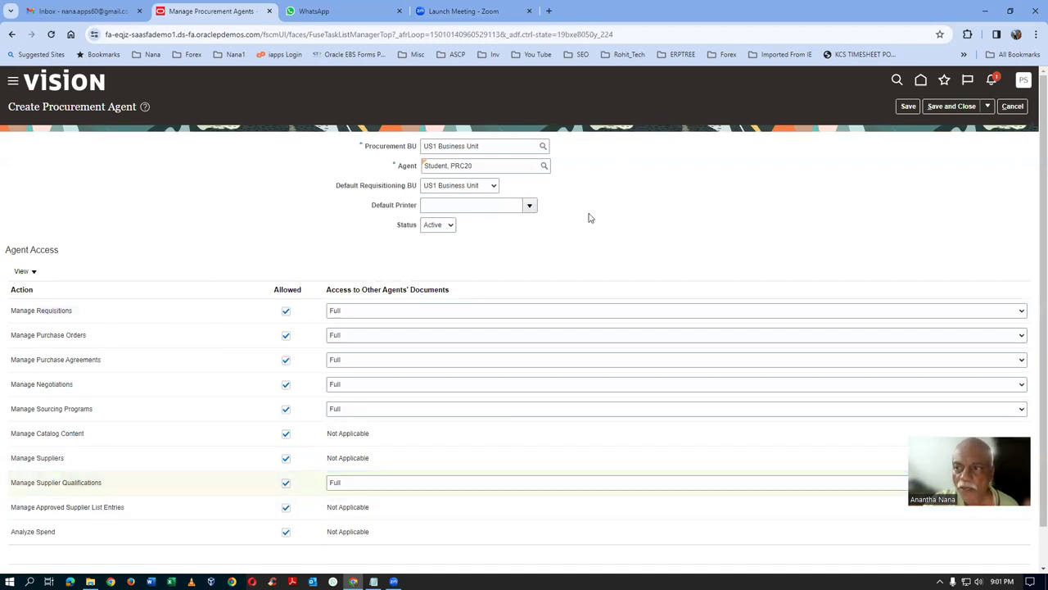
click(960, 106)
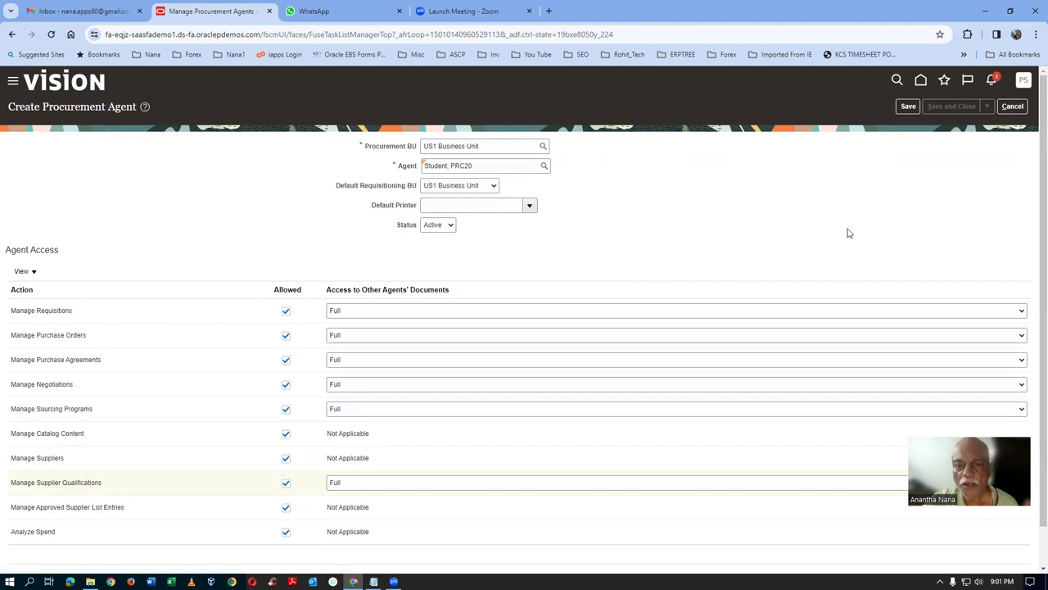
- Acknowledge the save, return home, and start a new negotiation from the Negotiations work area
click(545, 212)
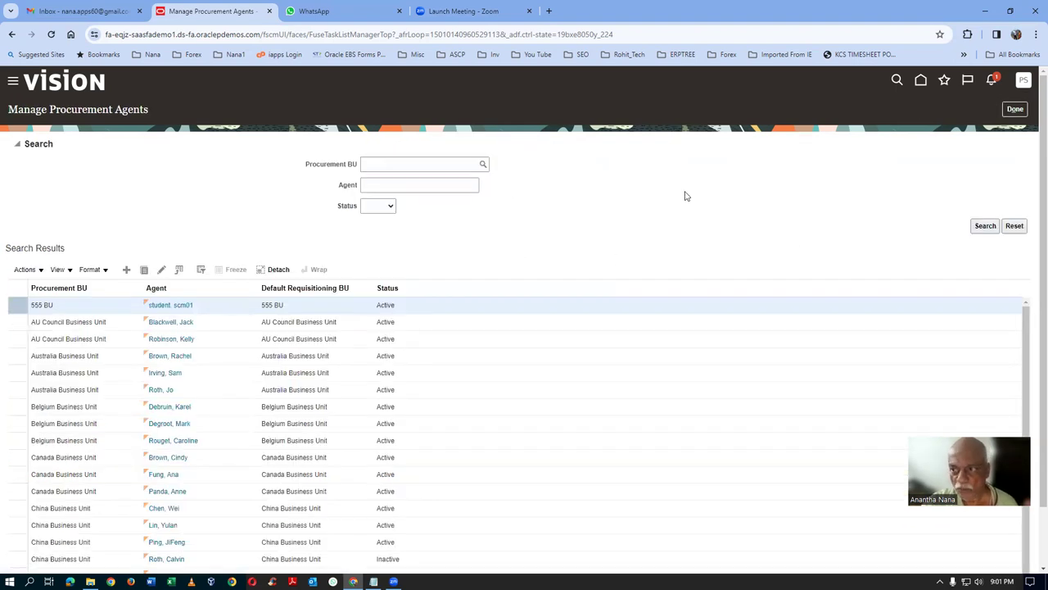
click(1014, 109)
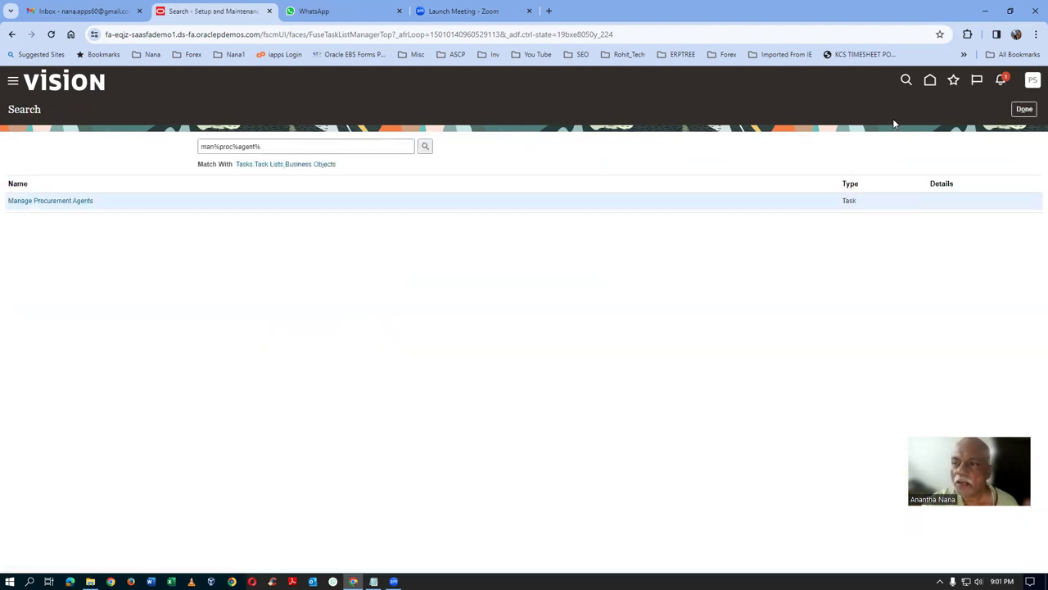
click(929, 82)
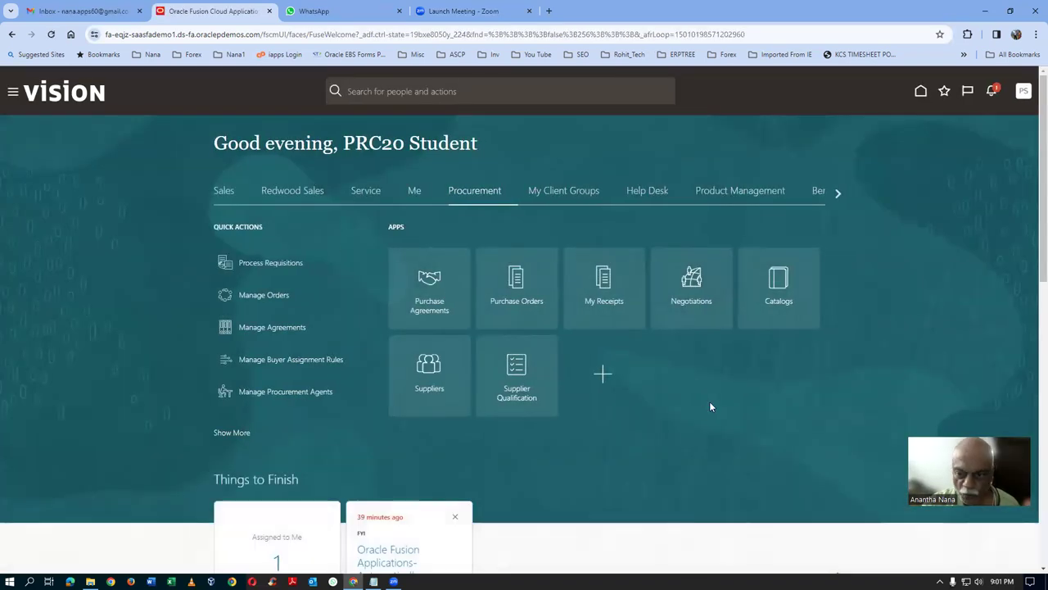
click(702, 308)
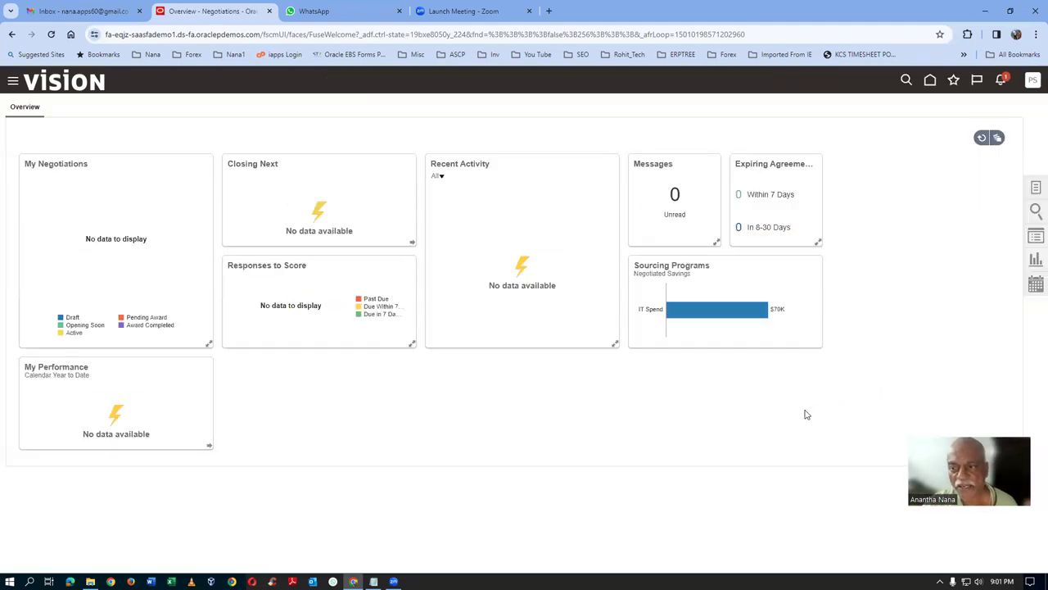
click(1035, 190)
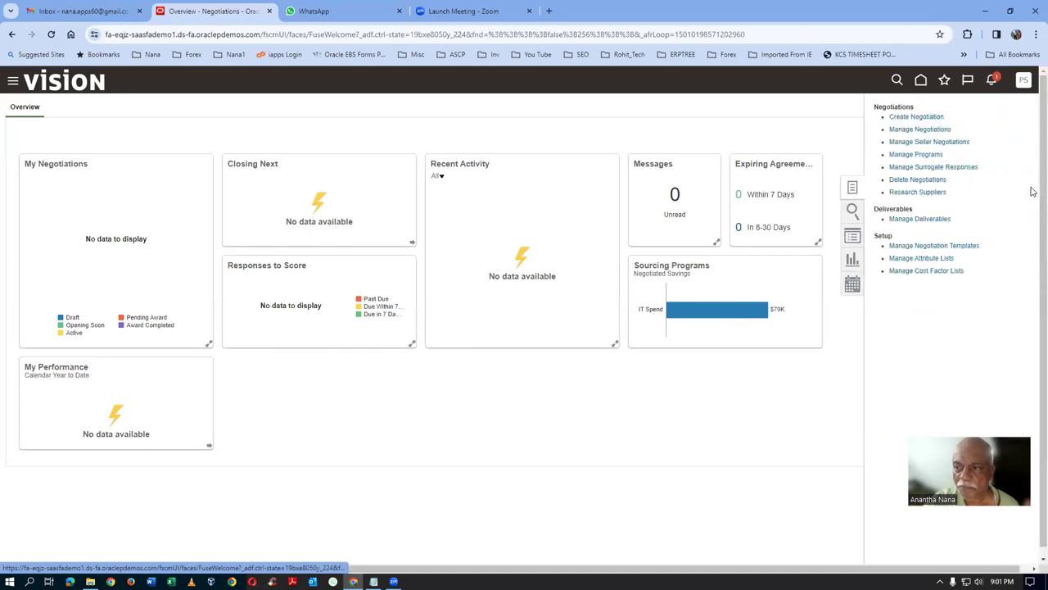
click(892, 116)
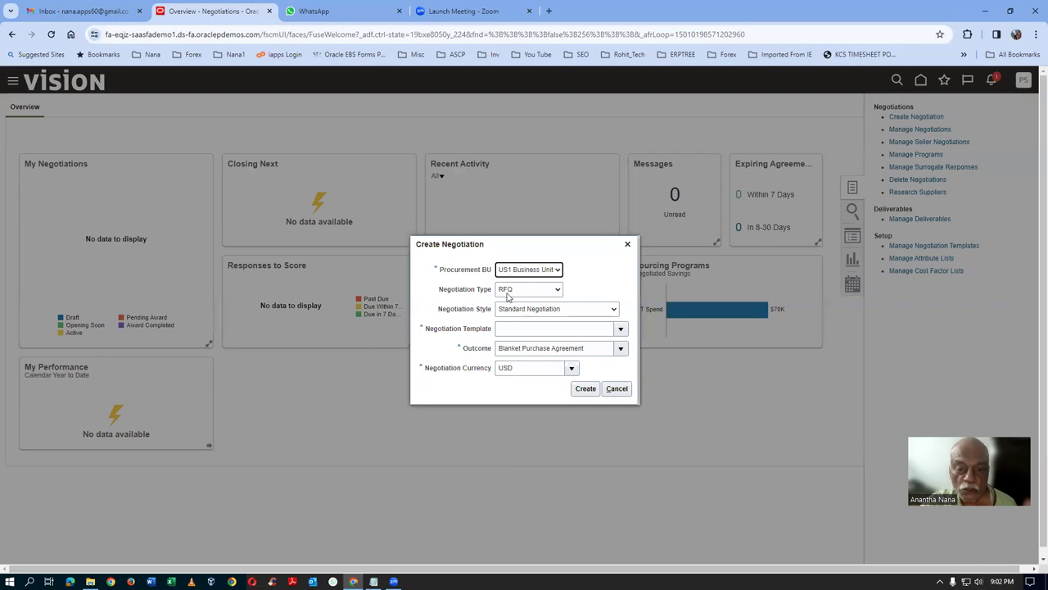
- Choose RFQ type, Two Stage Negotiation style and the USTWO3300 template
click(514, 294)
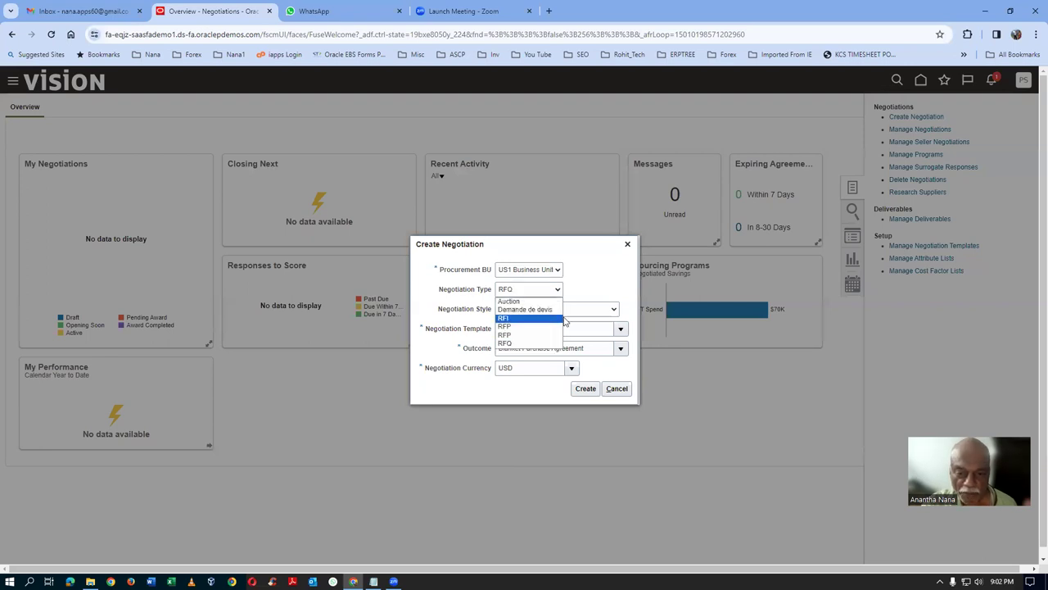
click(516, 344)
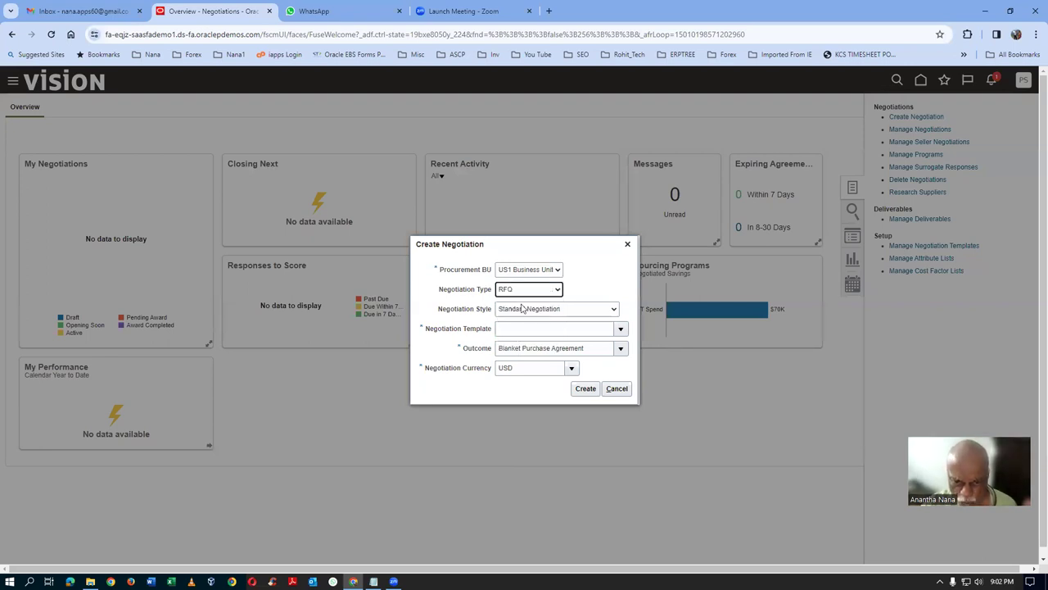
click(578, 315)
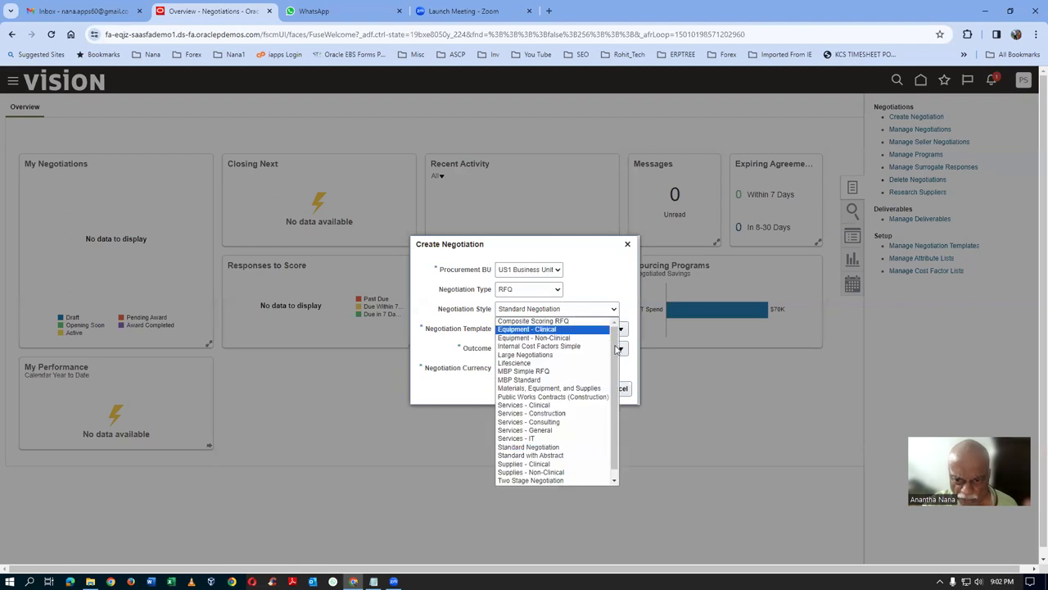
scroll(615, 405, down, 1)
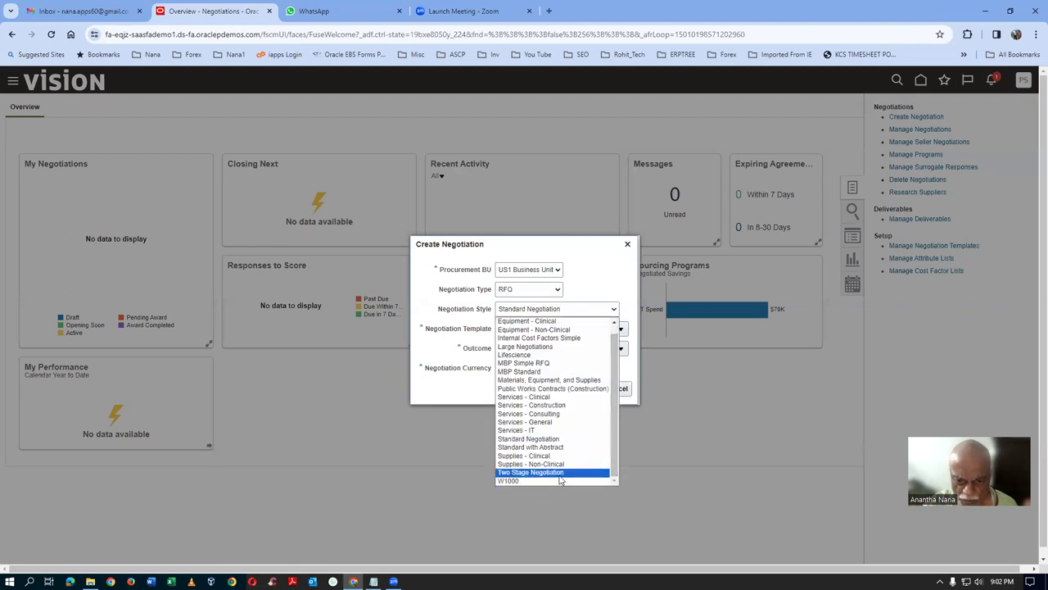
click(559, 473)
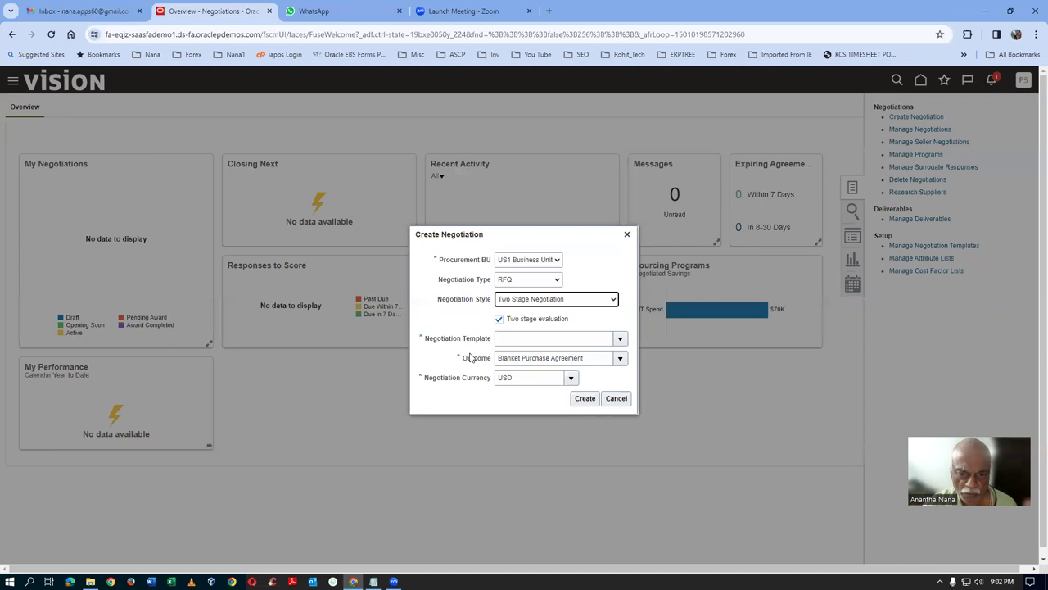
click(621, 339)
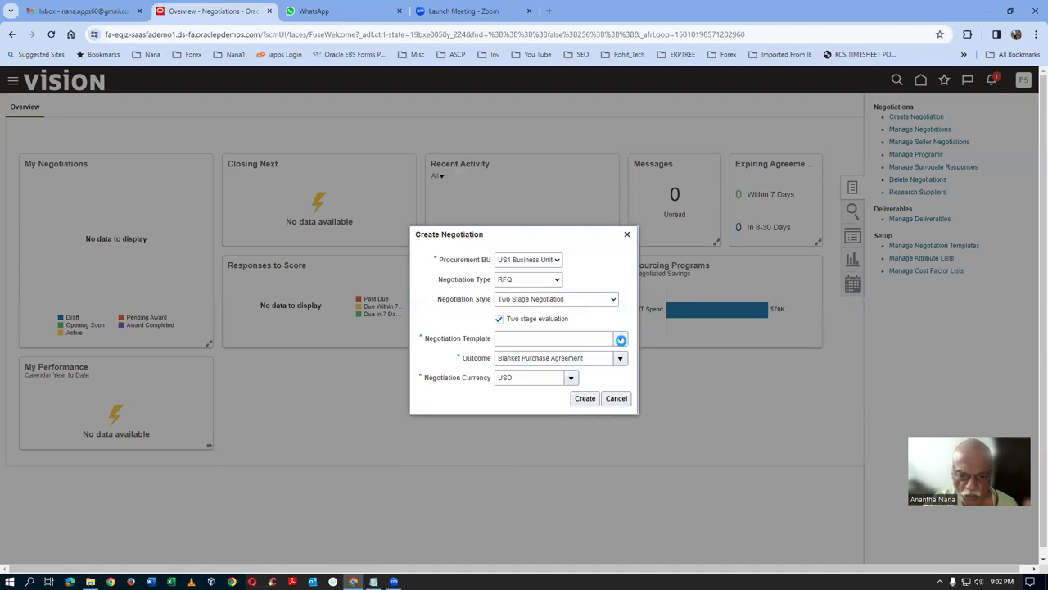
click(553, 375)
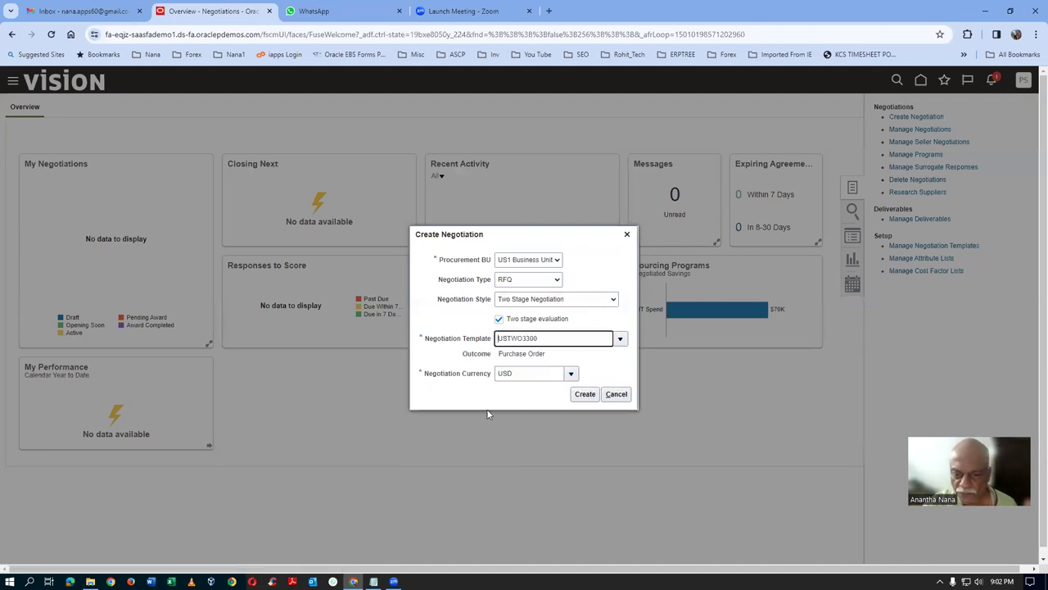
- Create the RFQ and correct its Overview title to a20_2_stage_neg
click(590, 398)
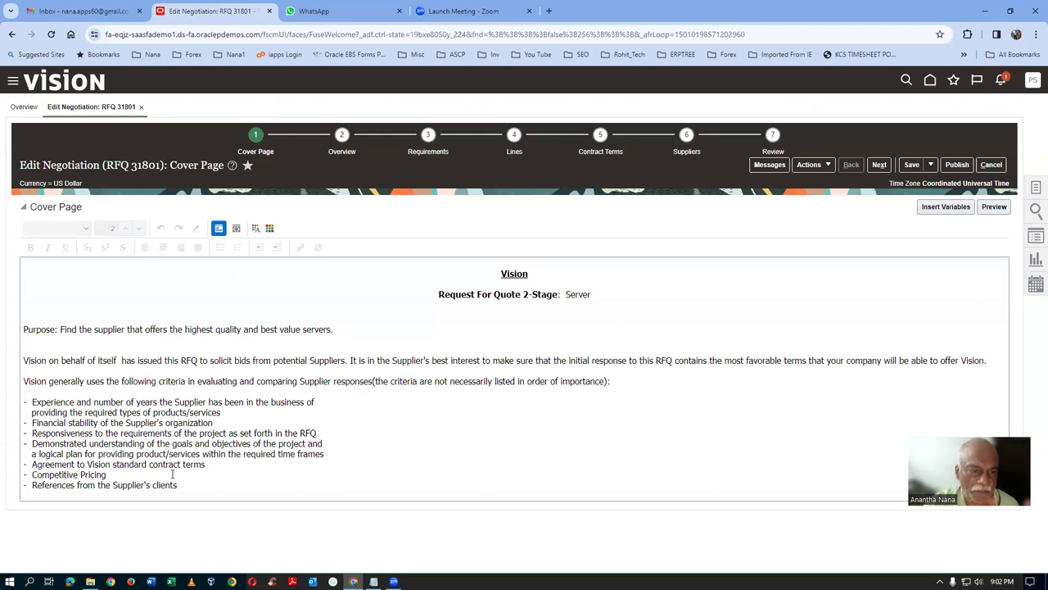
click(344, 156)
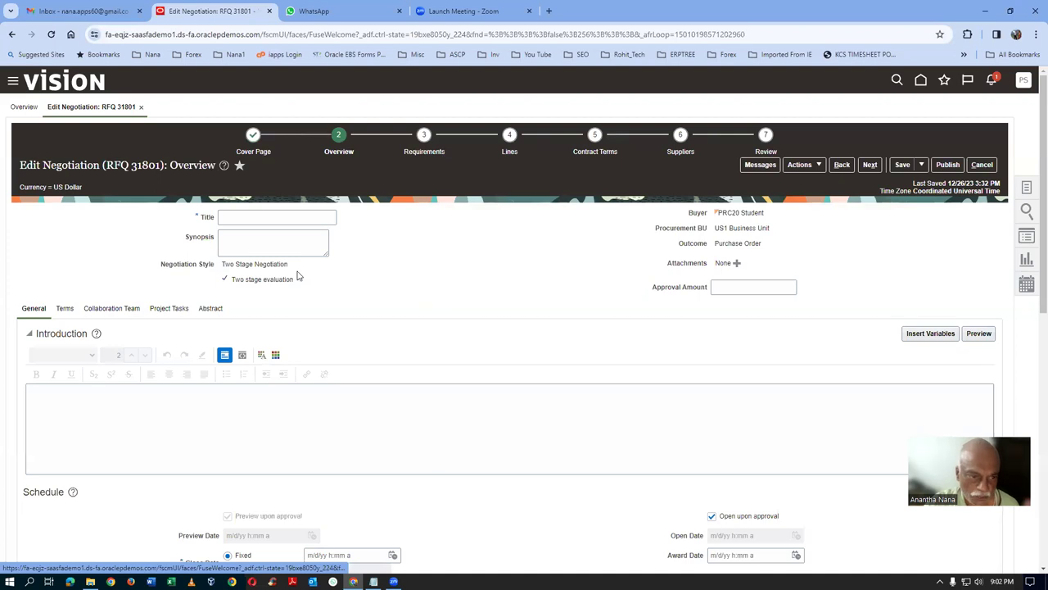
click(239, 217)
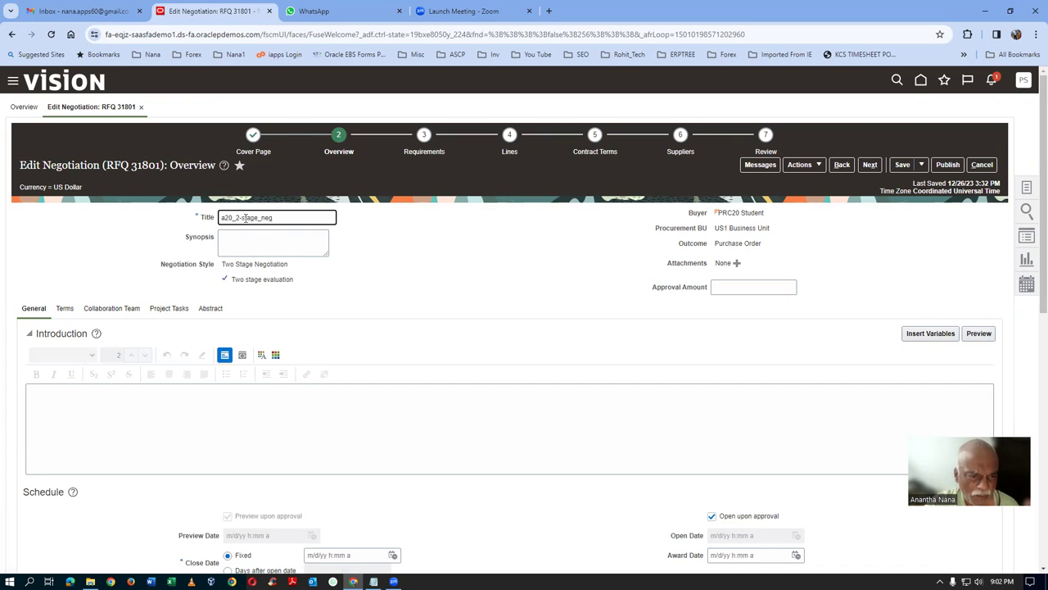
key(BackSpace)
text(_s)
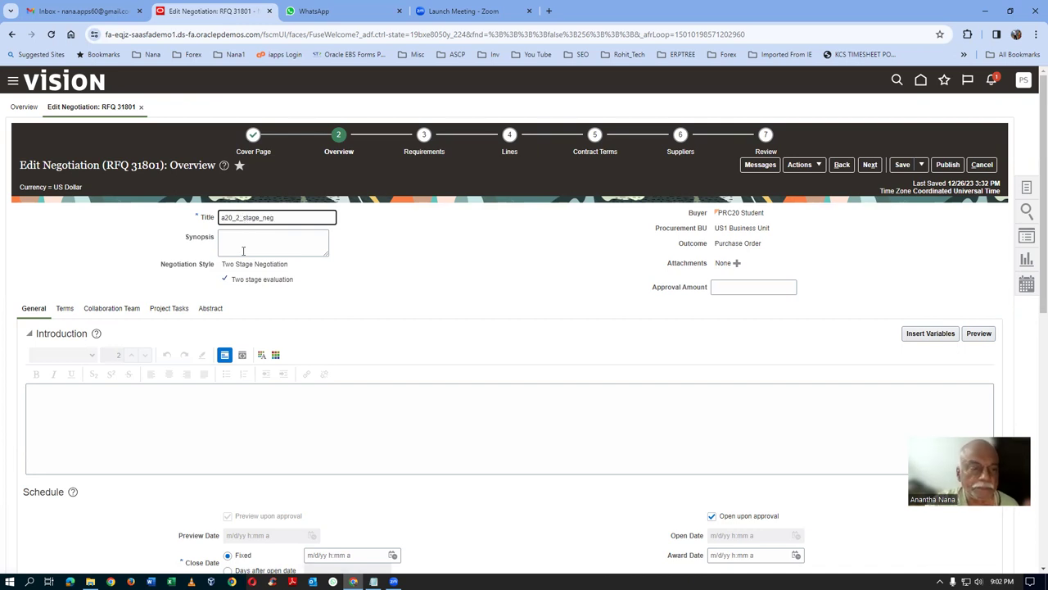
- Copy the title into the Synopsis and set the close date to January 5
drag(301, 222, 221, 231)
key(ctrl+c)
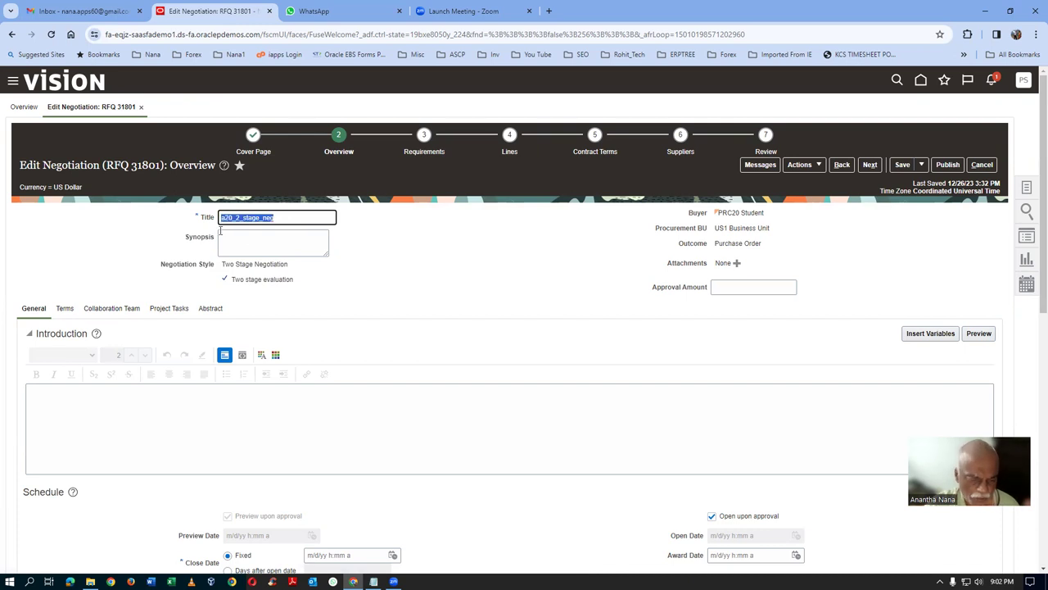
click(270, 240)
key(ctrl+v)
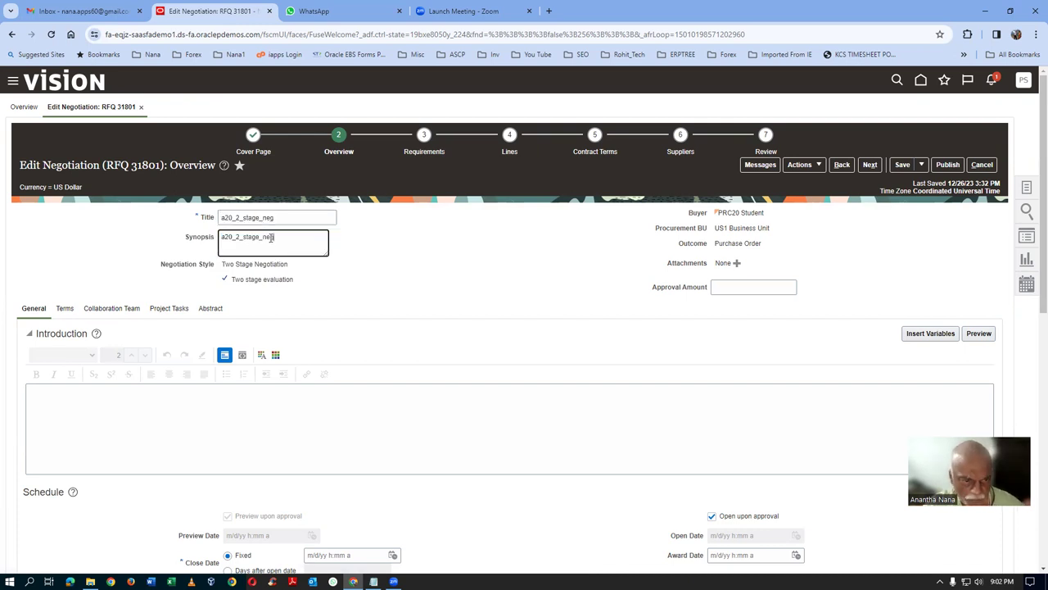
scroll(326, 348, down, 2)
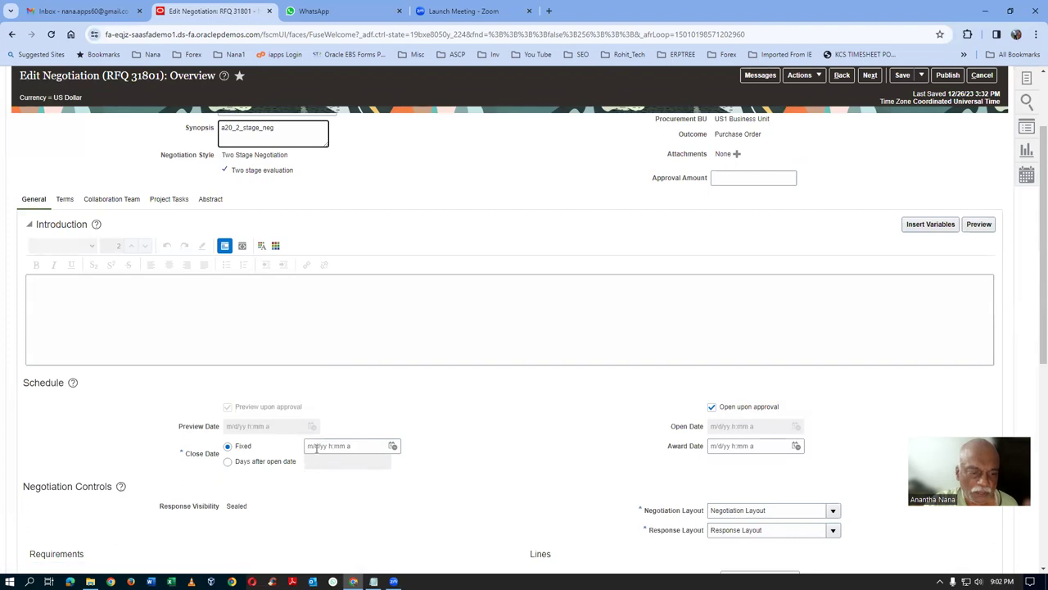
click(392, 446)
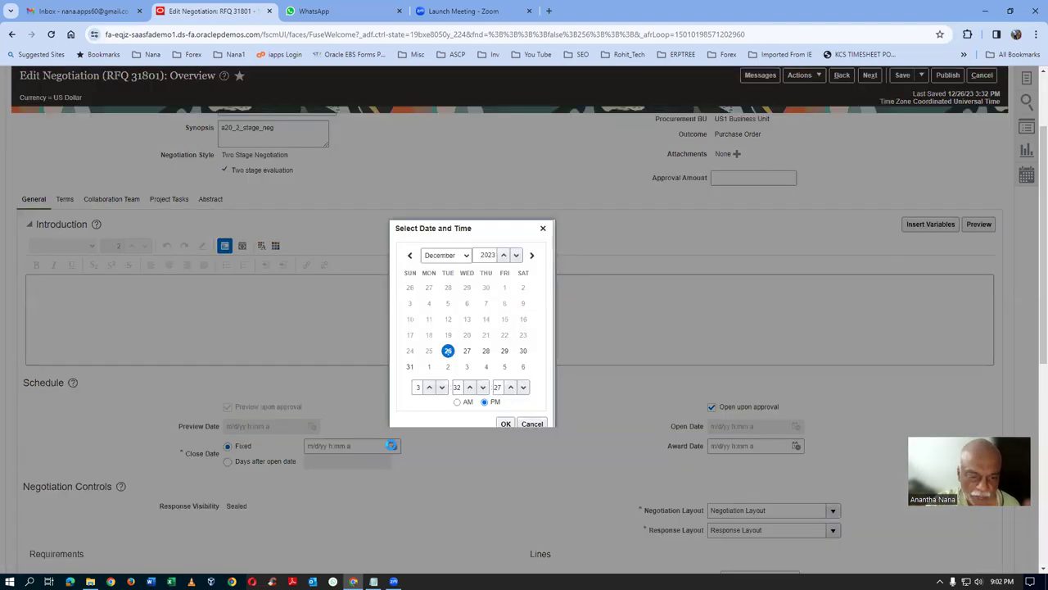
click(504, 368)
click(506, 423)
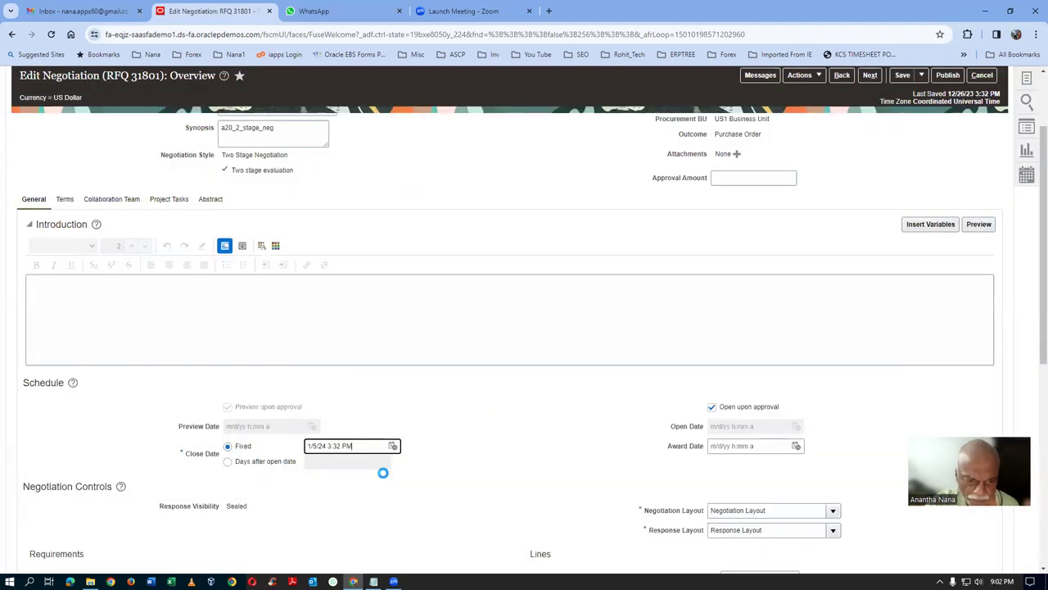
scroll(318, 282, up, 2)
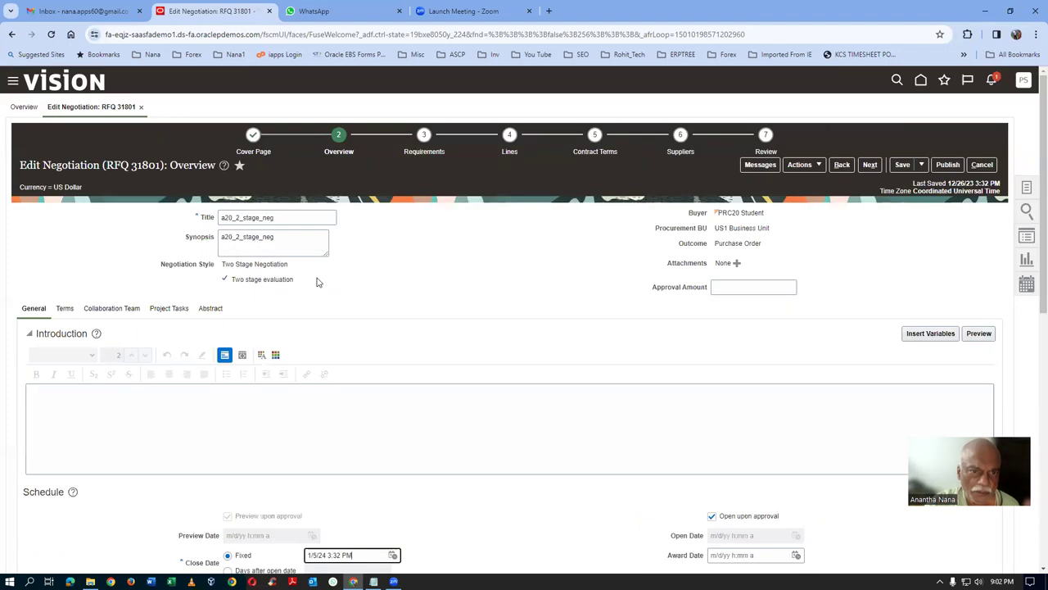
- Review the Server Specifications, Business and Financial requirement sections on the Requirements step
click(422, 154)
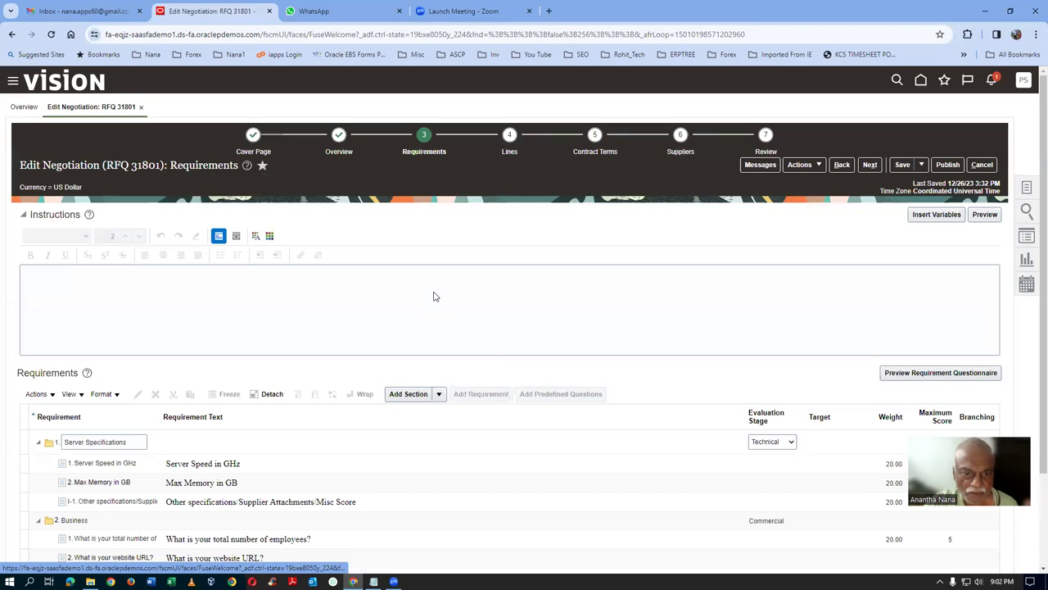
scroll(434, 293, down, 2)
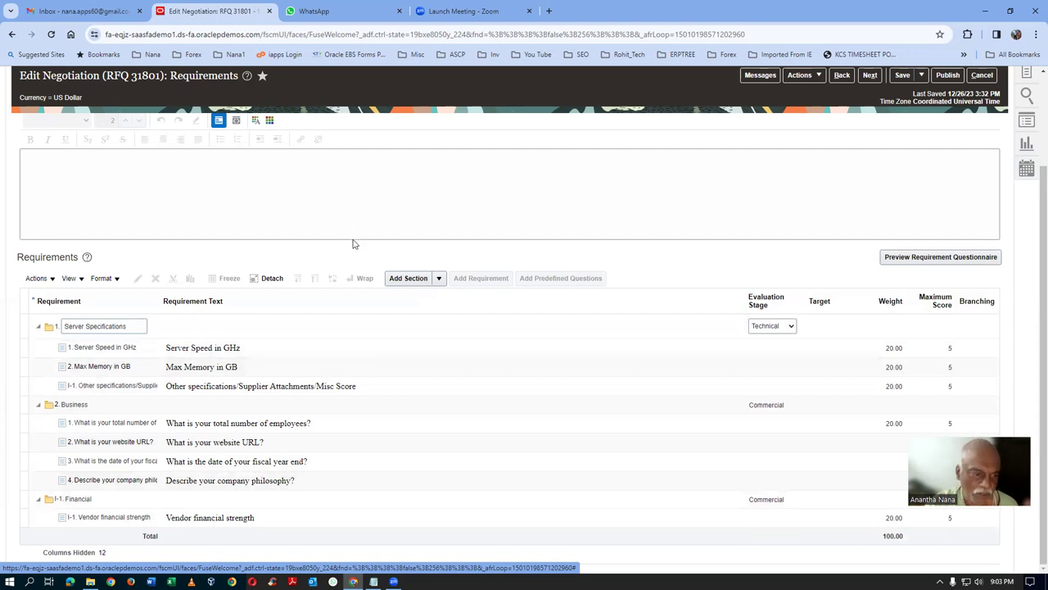
scroll(353, 243, up, 3)
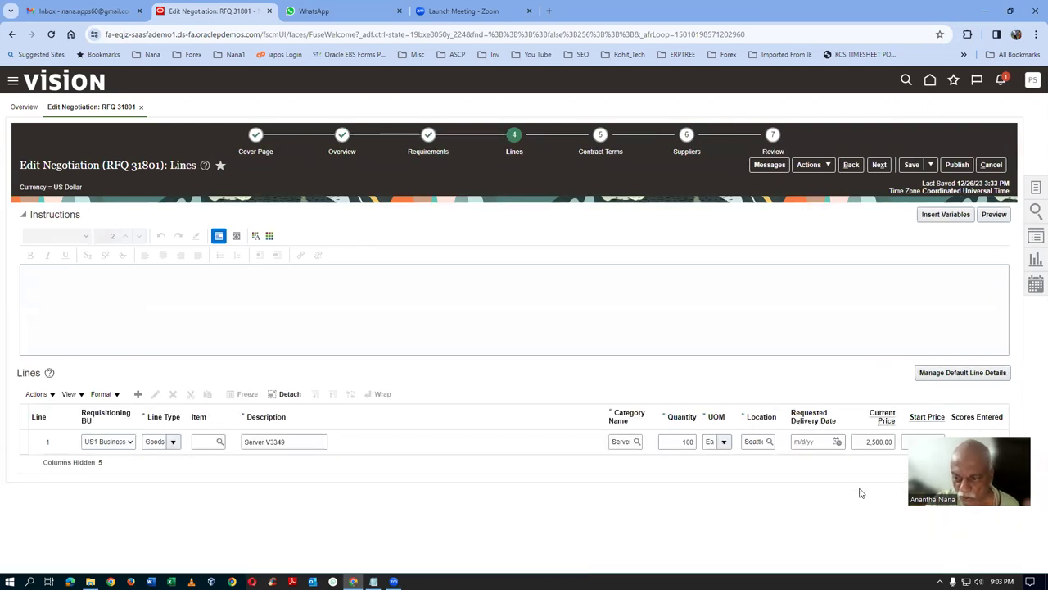
- Set line 1's requested delivery date to 1/24/24
click(836, 442)
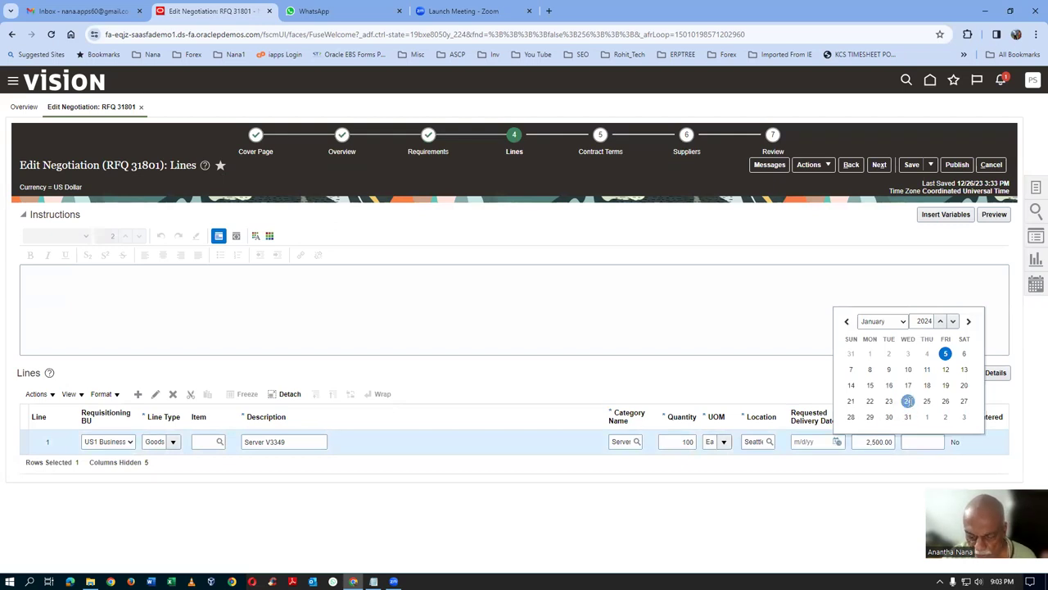
click(907, 401)
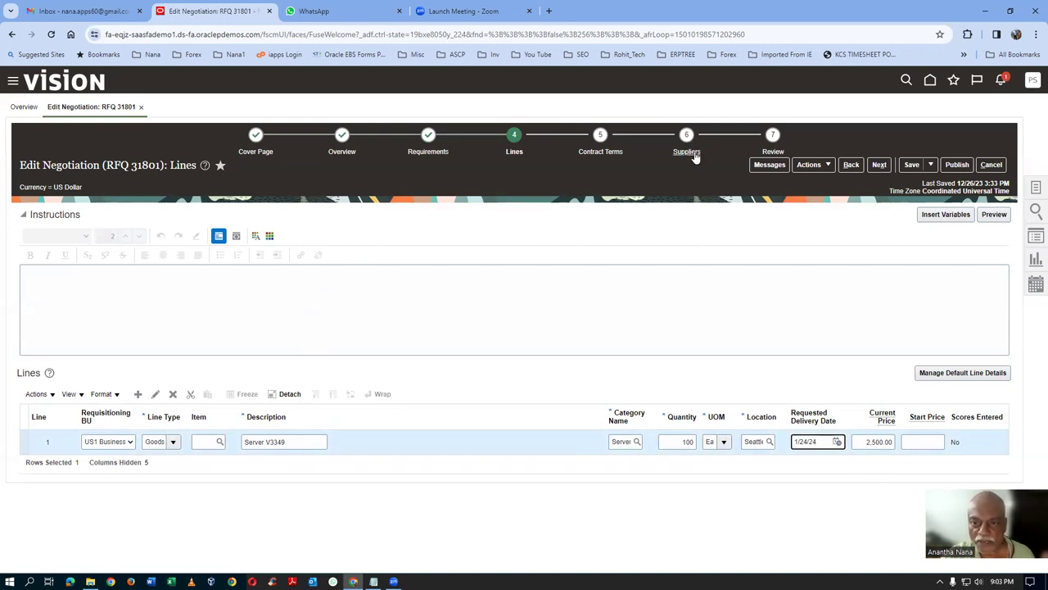
click(674, 271)
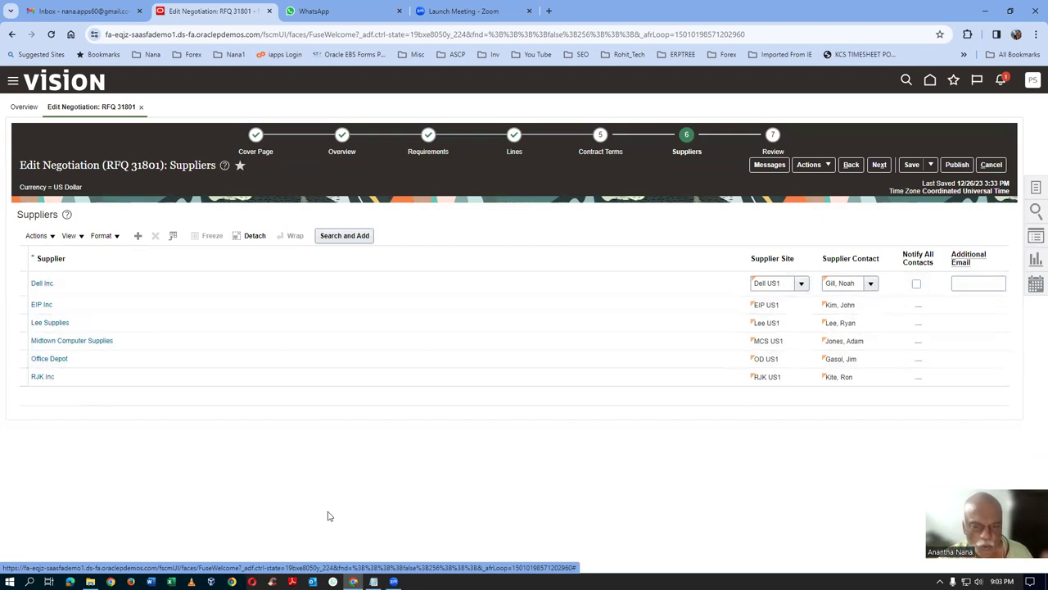
- Note both supplier contacts' login user names in Notepad, then return to the Suppliers page
key(alt+Tab)
key(alt+Tab)
key(alt+Tab)
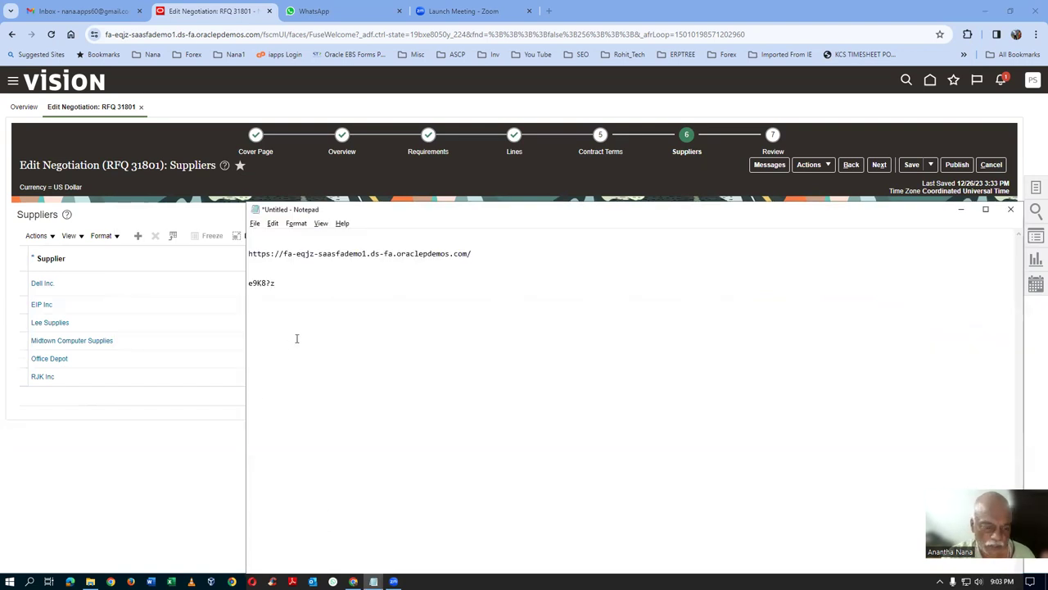
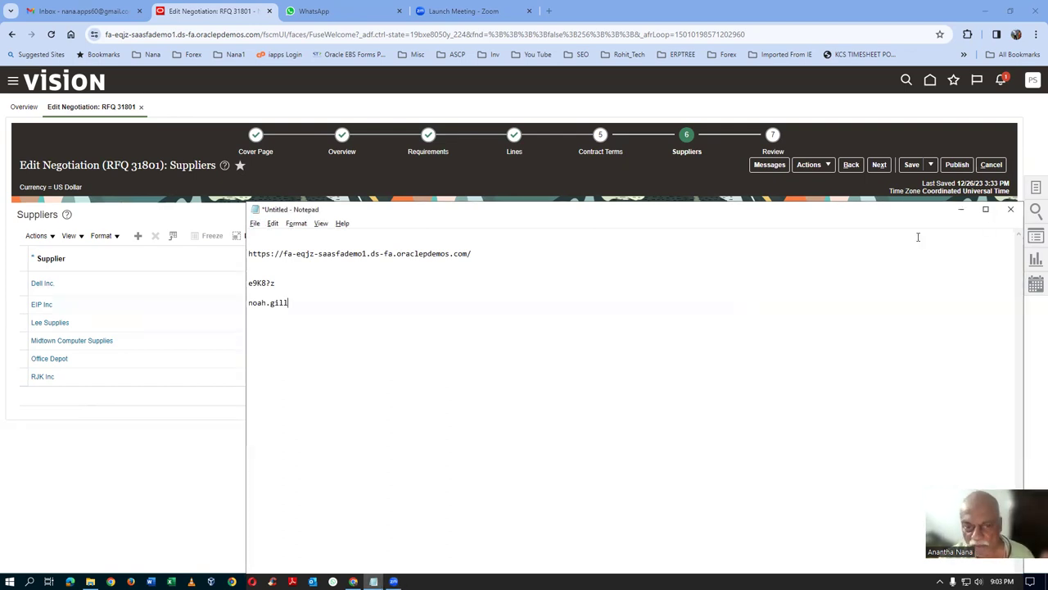
key(alt+Tab)
key(alt+Tab)
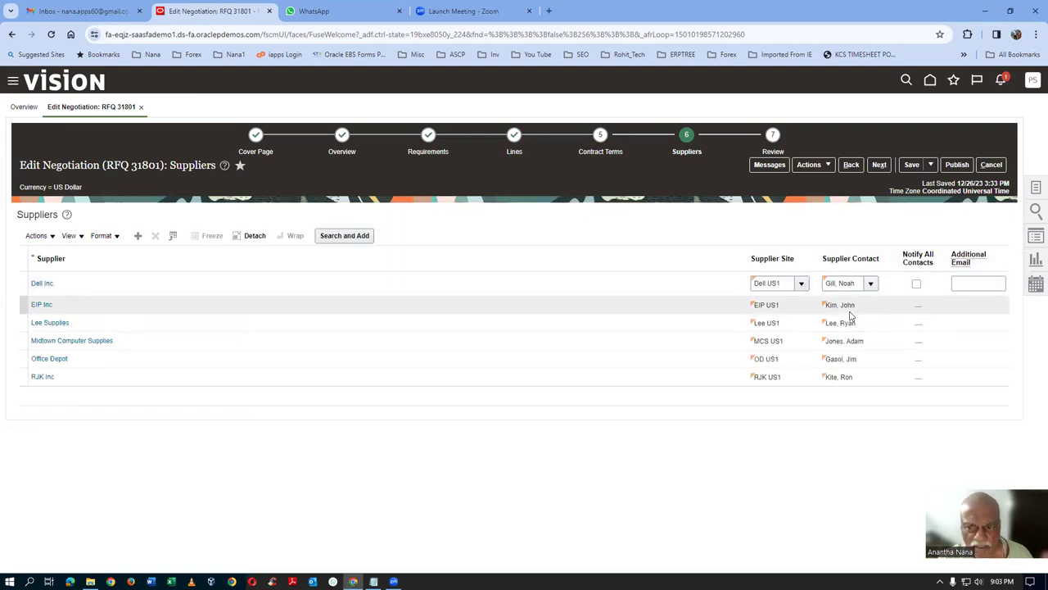
key(alt+Tab)
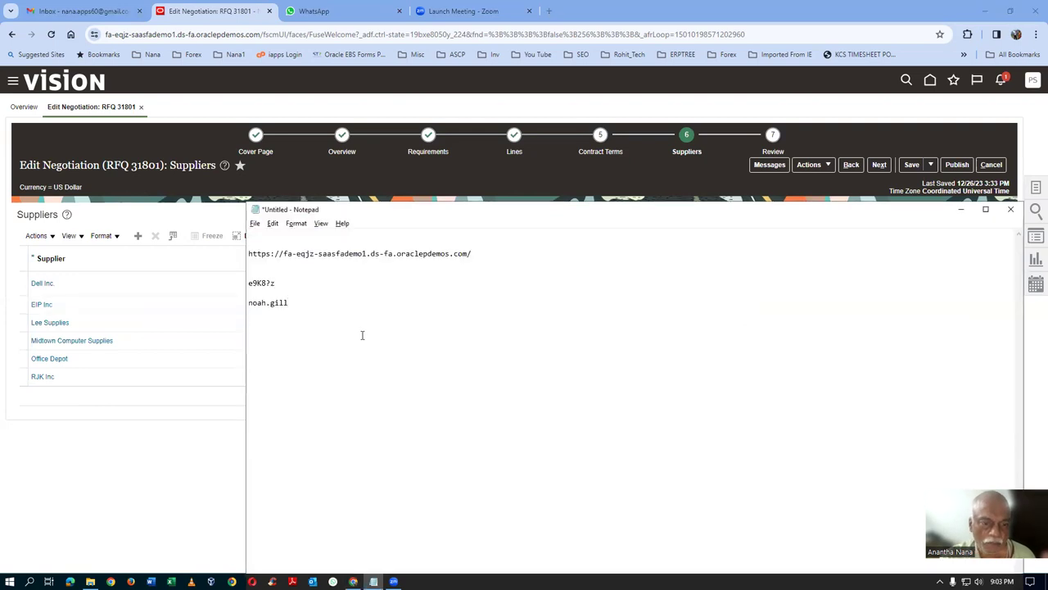
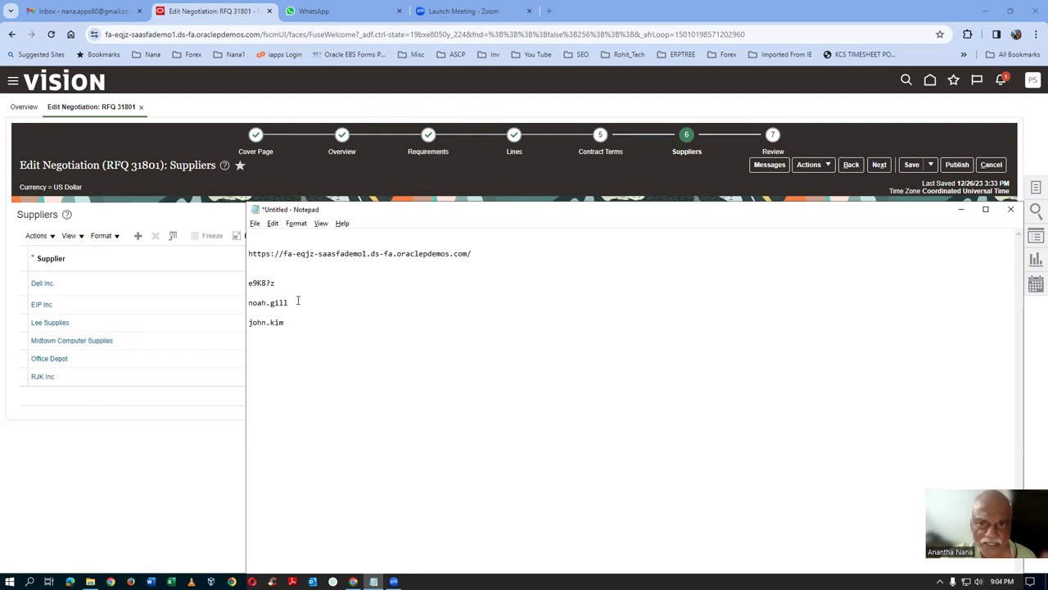
click(98, 284)
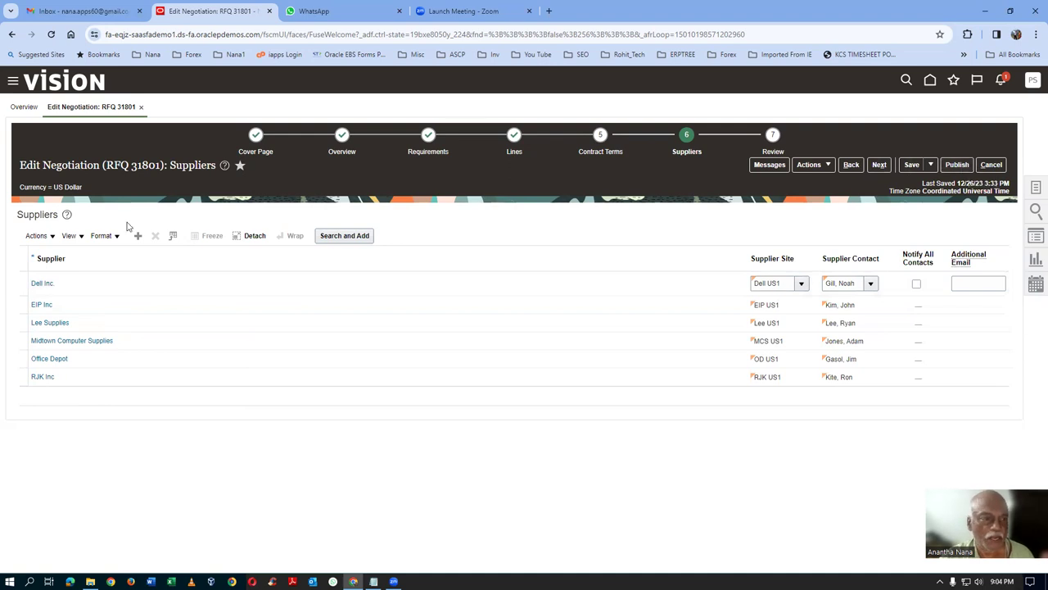
- Publish the RFQ and search Manage Negotiations for negotiation 31801
click(956, 164)
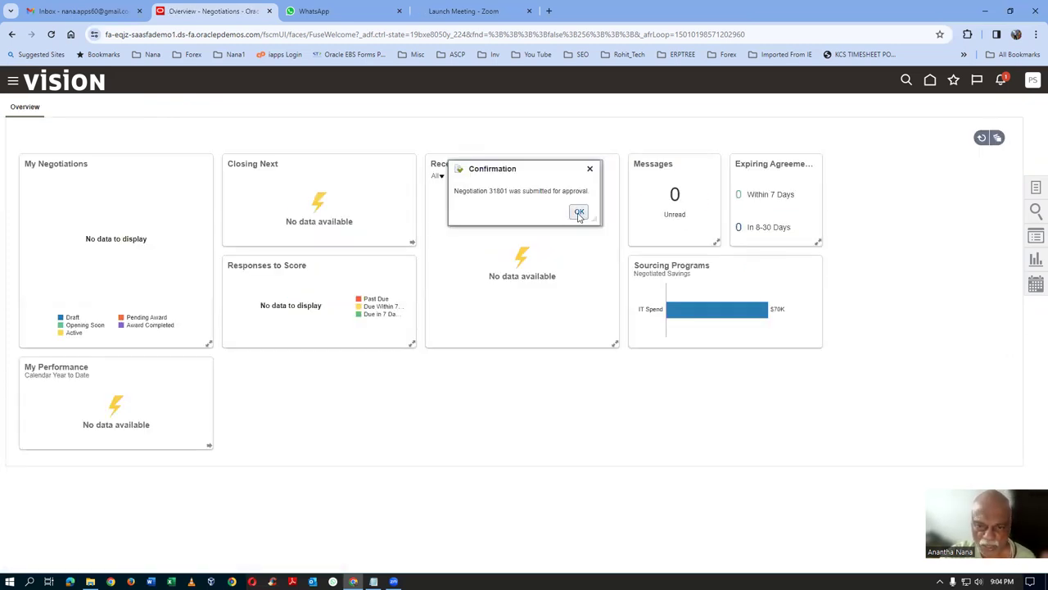
click(578, 212)
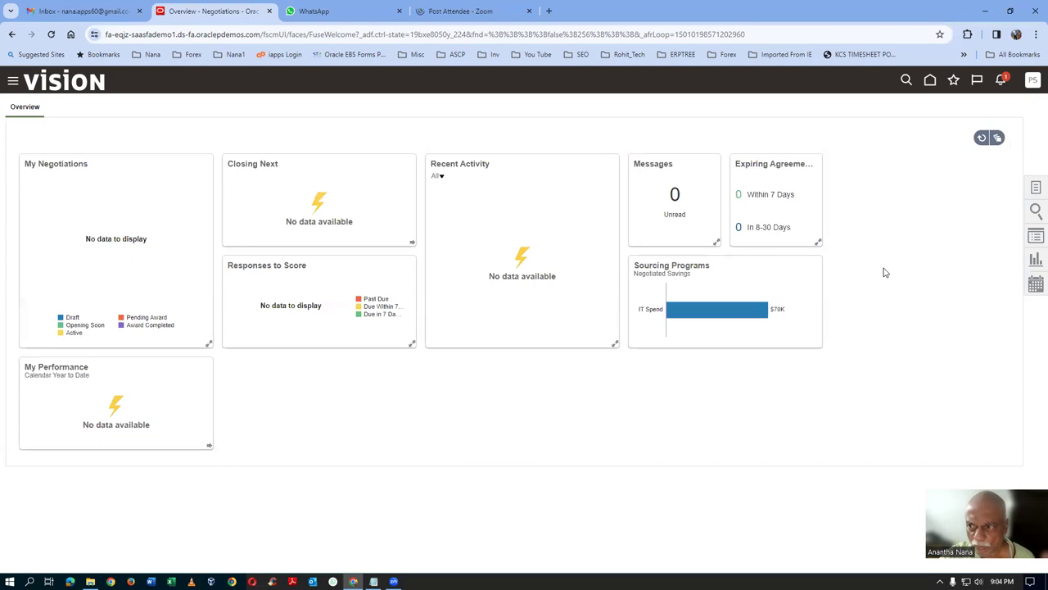
click(1035, 190)
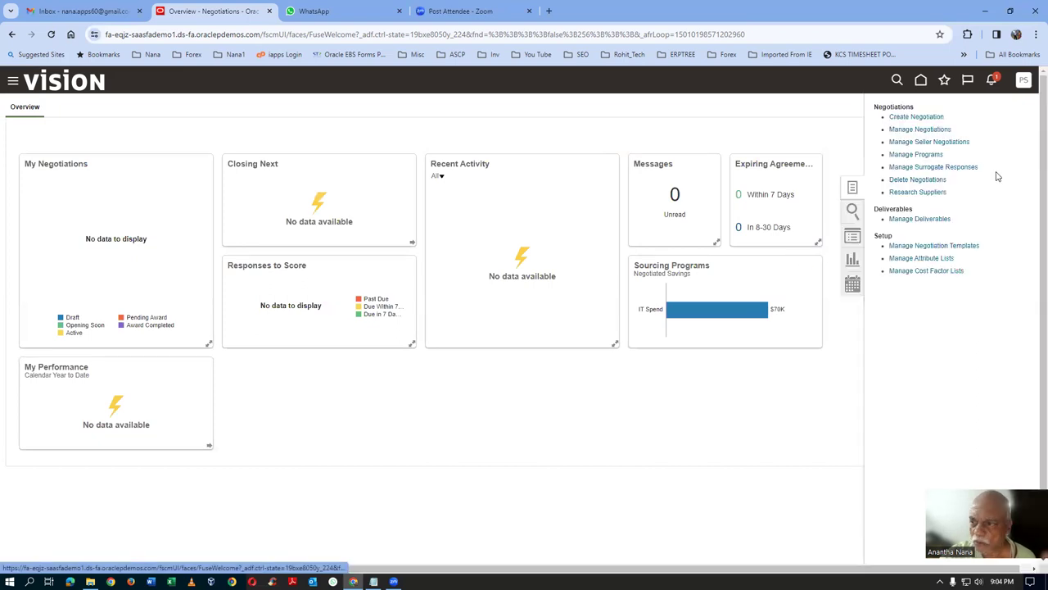
click(918, 128)
click(232, 232)
text(3188)
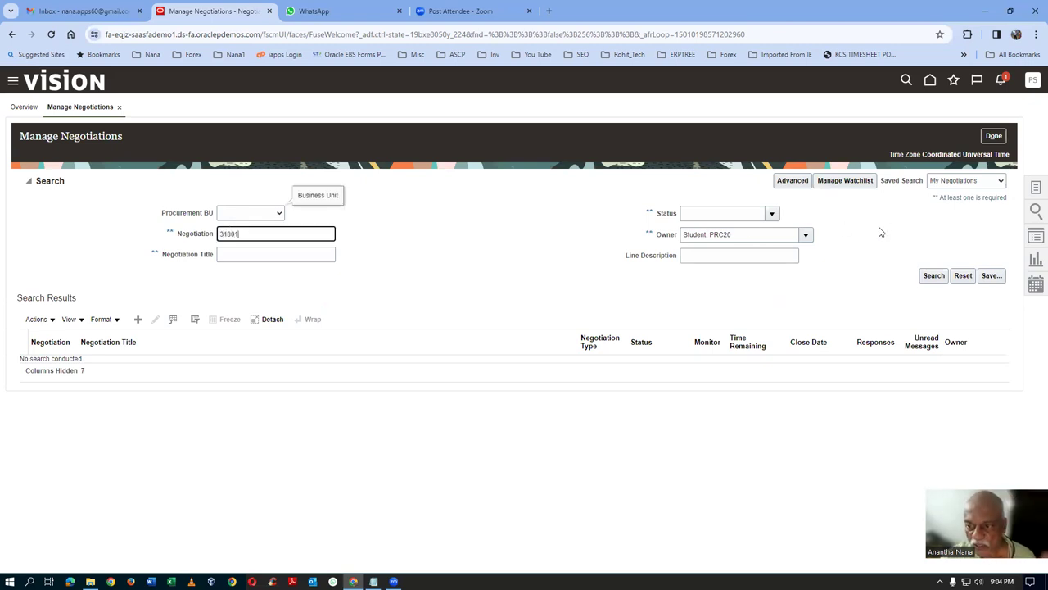
click(933, 276)
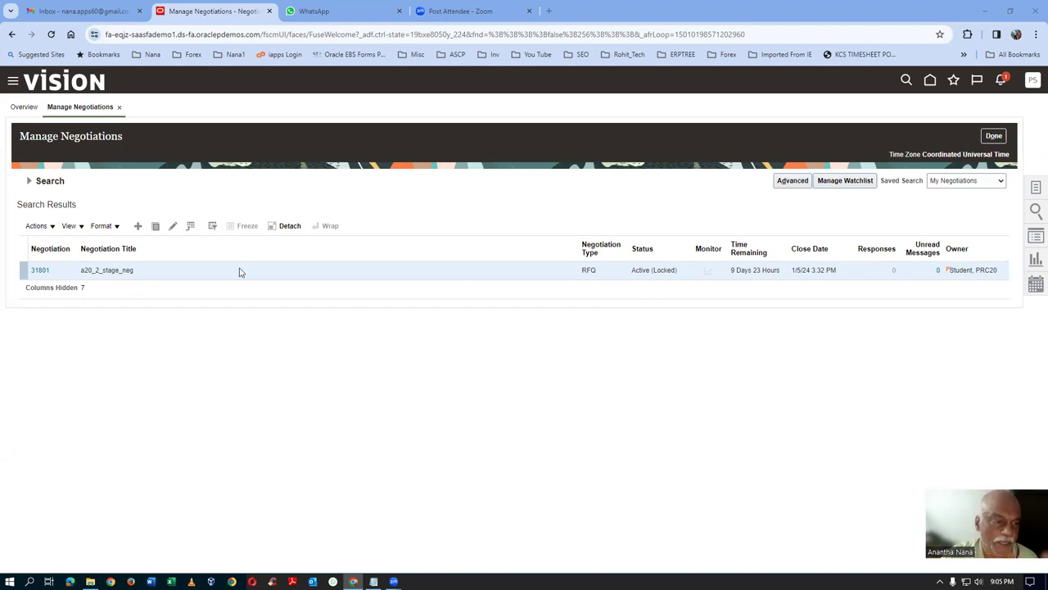
- Select the site's base address in the browser address bar
click(141, 40)
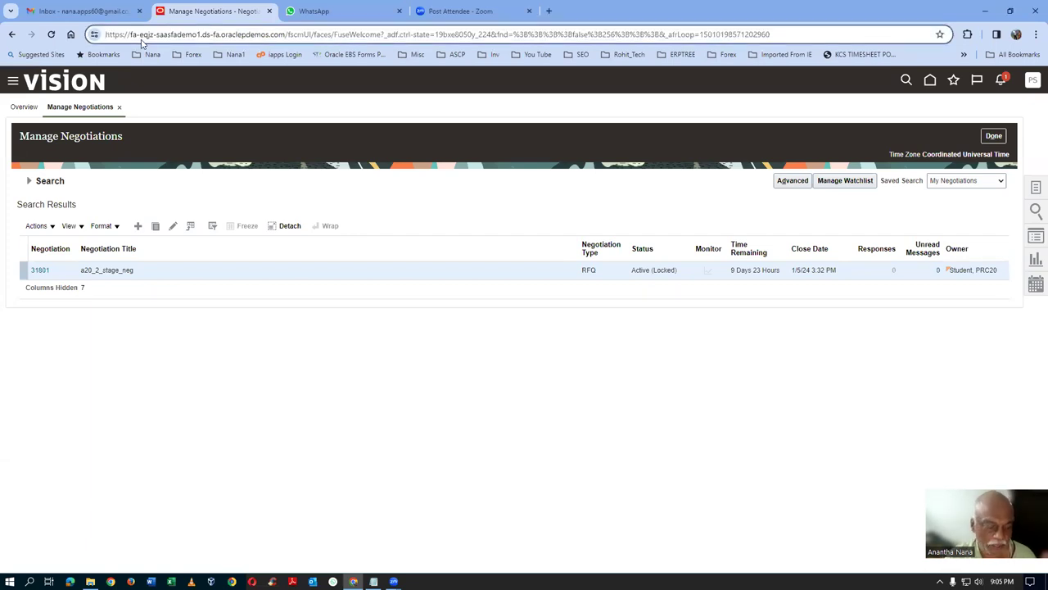
key(shift+Right)
key(shift+Right)
key(shift+Right)
key(shift+Right)
key(shift+Right)
key(shift+Right)
key(shift+Right)
key(shift+Right)
key(shift+Right)
key(shift+Right)
key(shift+Right)
key(shift+Right)
key(shift+Right)
key(shift+Right)
key(shift+Right)
key(shift+Right)
key(shift+Right)
key(shift+Right)
key(shift+Right)
key(shift+Right)
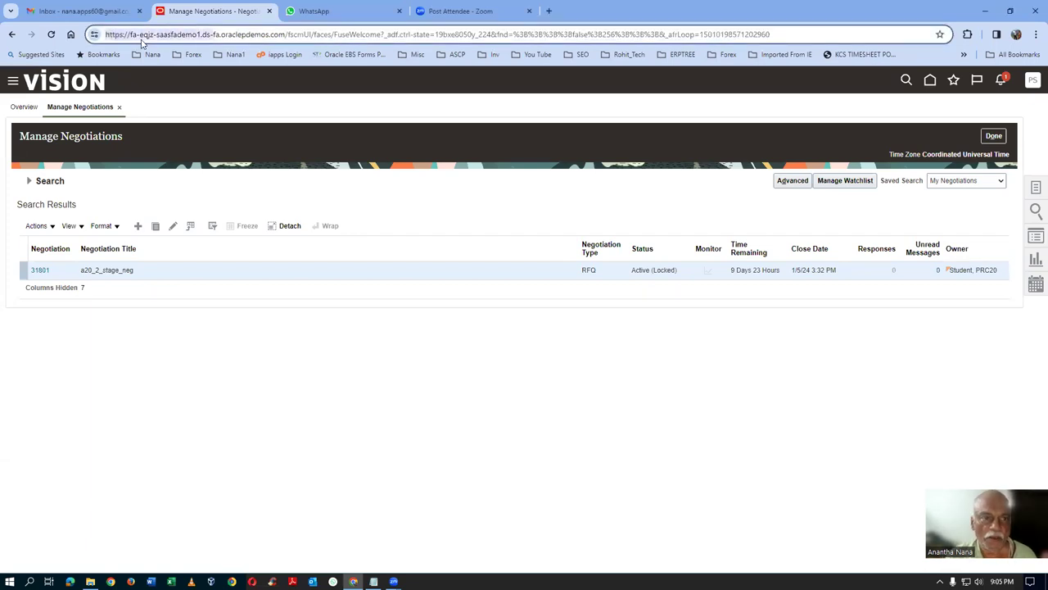
key(shift+Right)
key(ctrl+c)
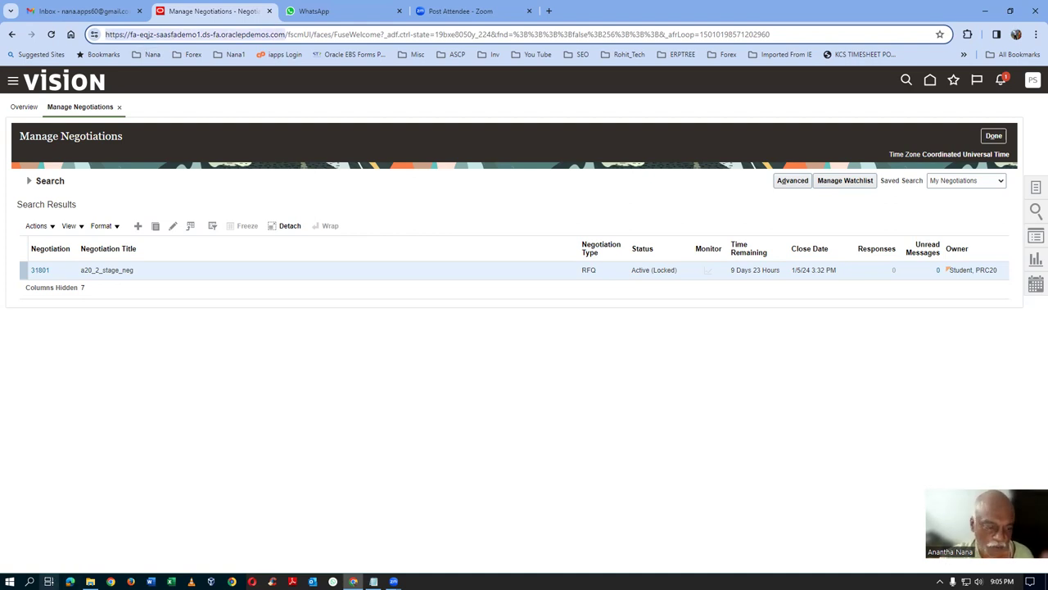
- Load the copied site address in Edge, sign in as the supplier contact, and reach the home page
click(69, 582)
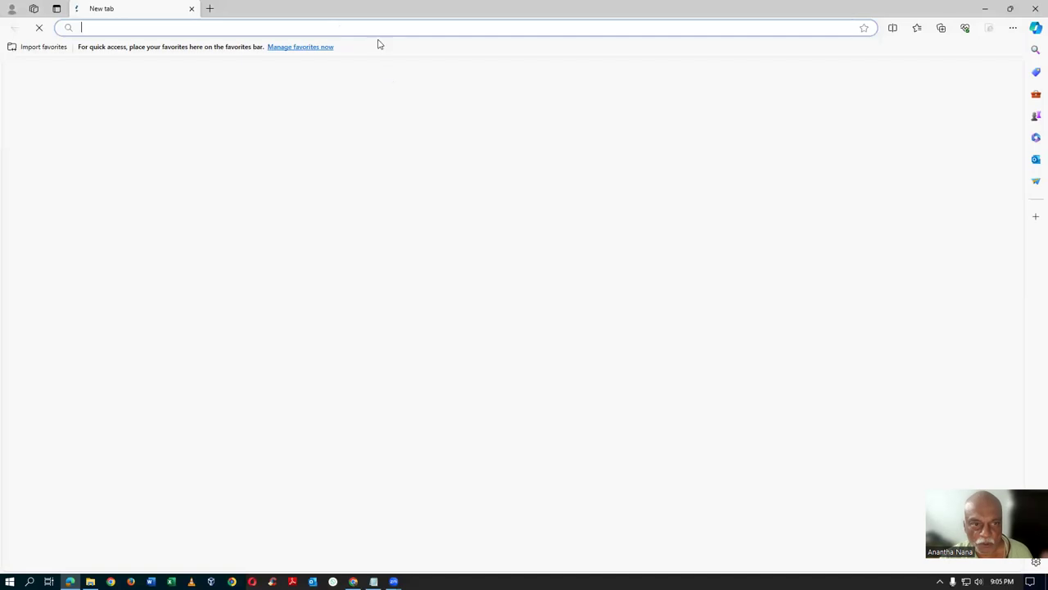
key(ctrl+v)
key(Return)
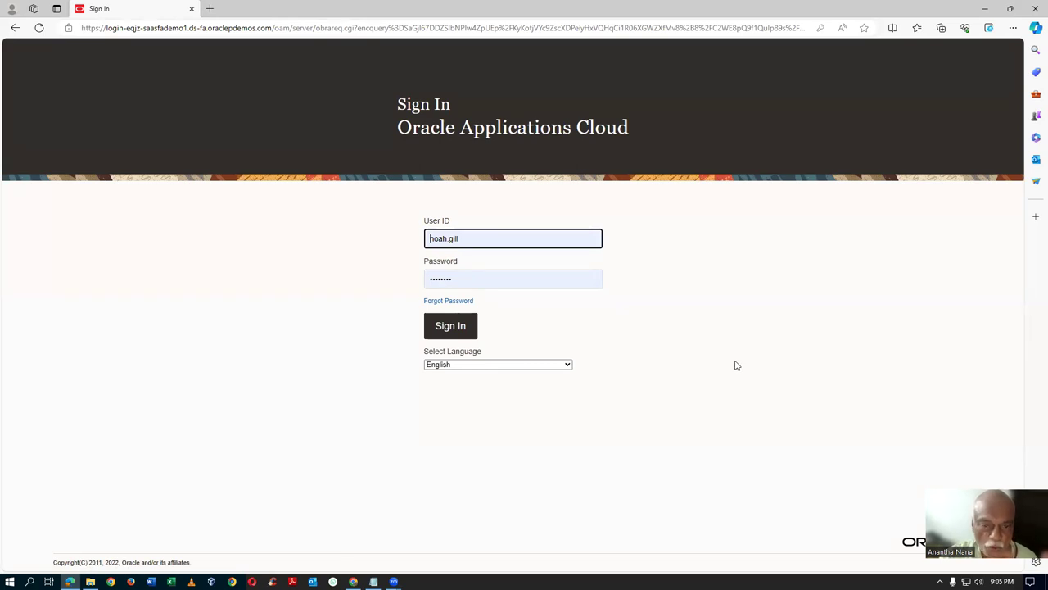
click(459, 327)
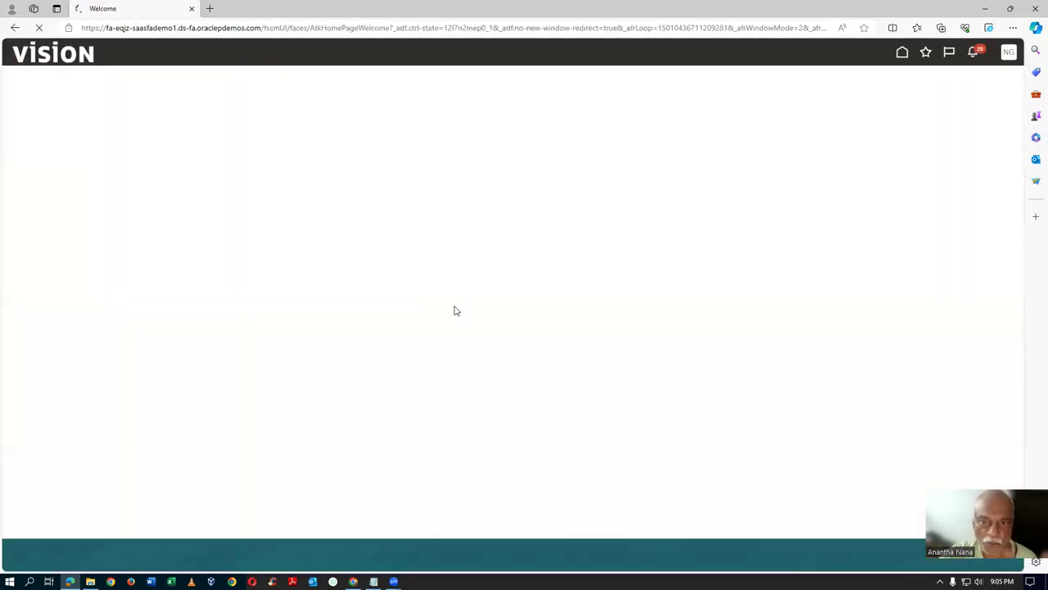
click(902, 52)
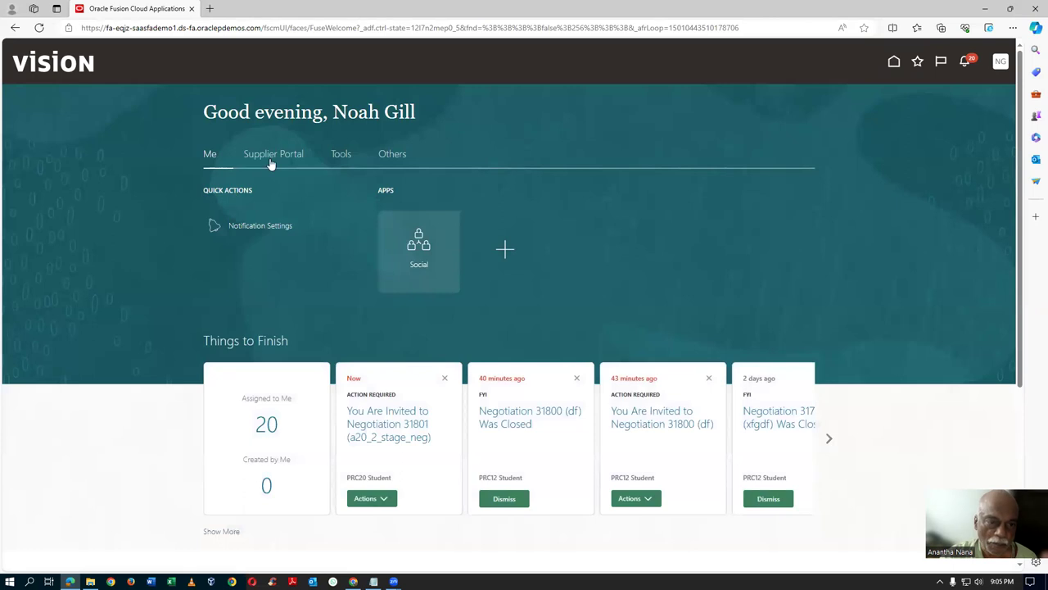
- From the Supplier Portal's active negotiations, create a response to negotiation 31801
click(271, 157)
click(244, 268)
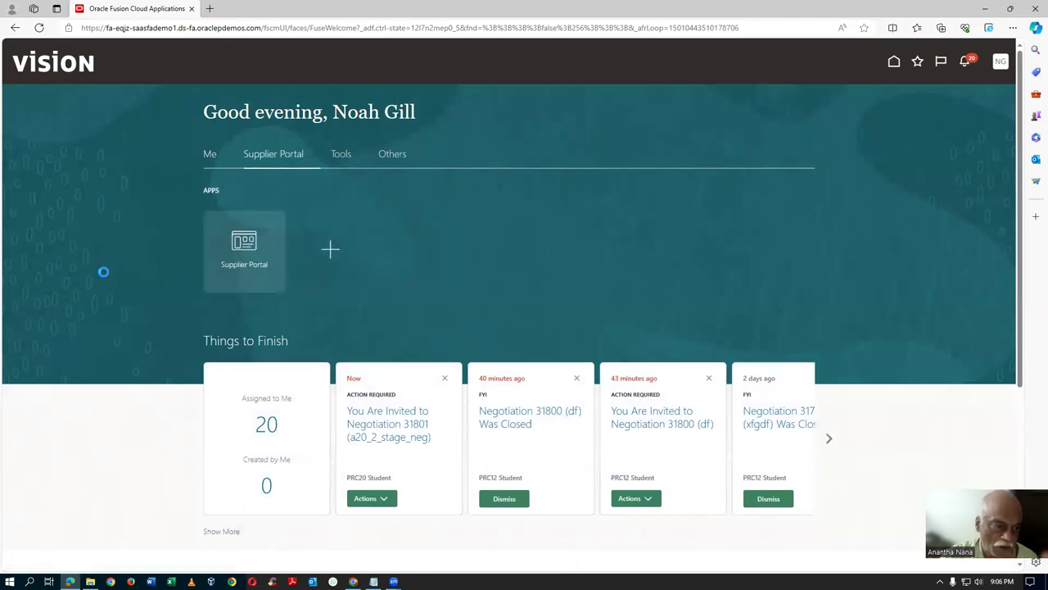
scroll(105, 271, down, 3)
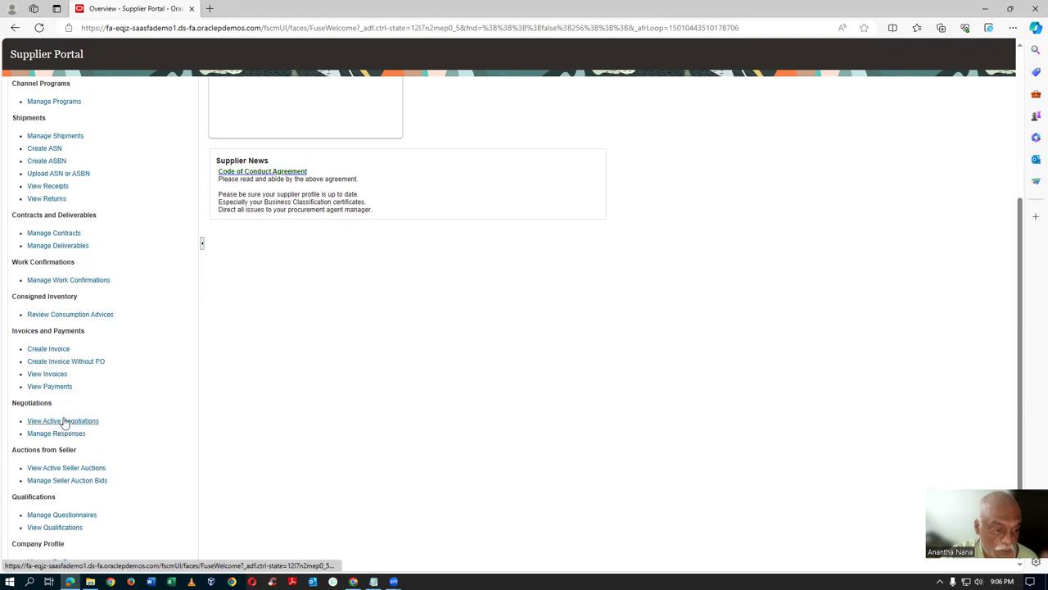
click(68, 423)
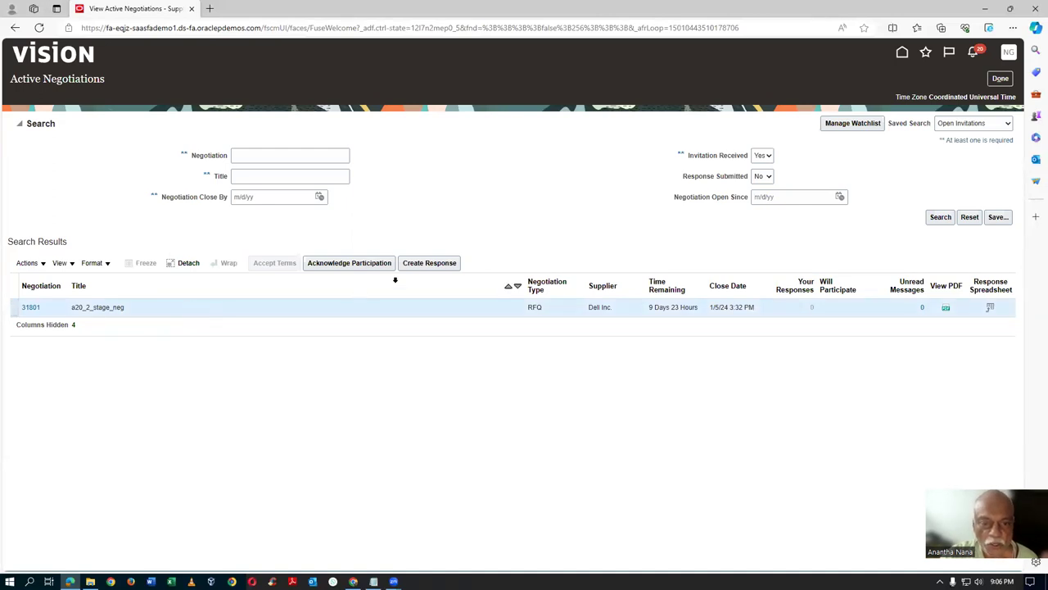
click(436, 269)
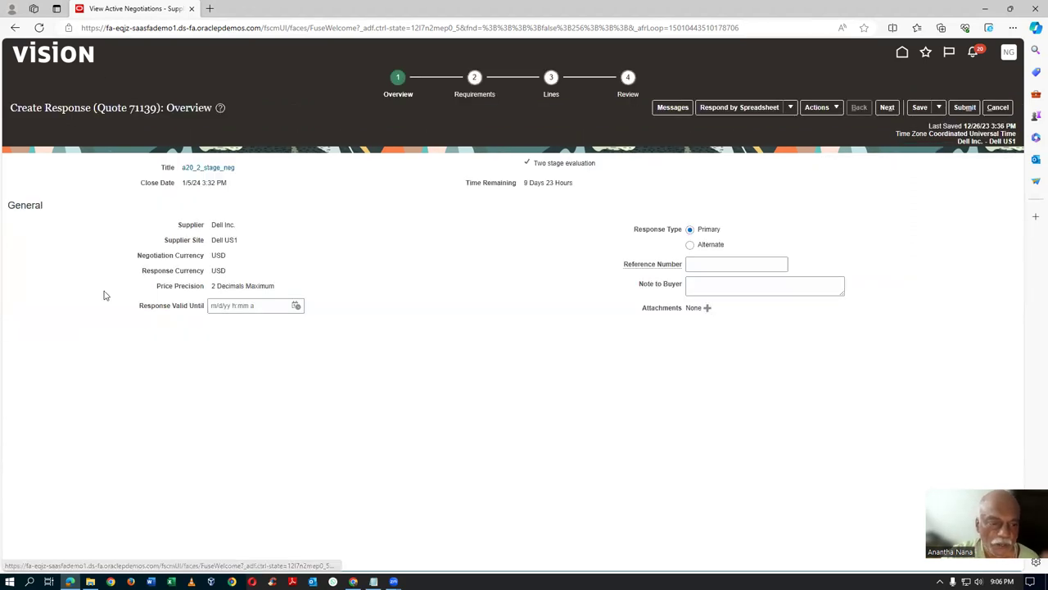
- Set the response valid-until date to 1/11/24 3:33 PM
click(296, 306)
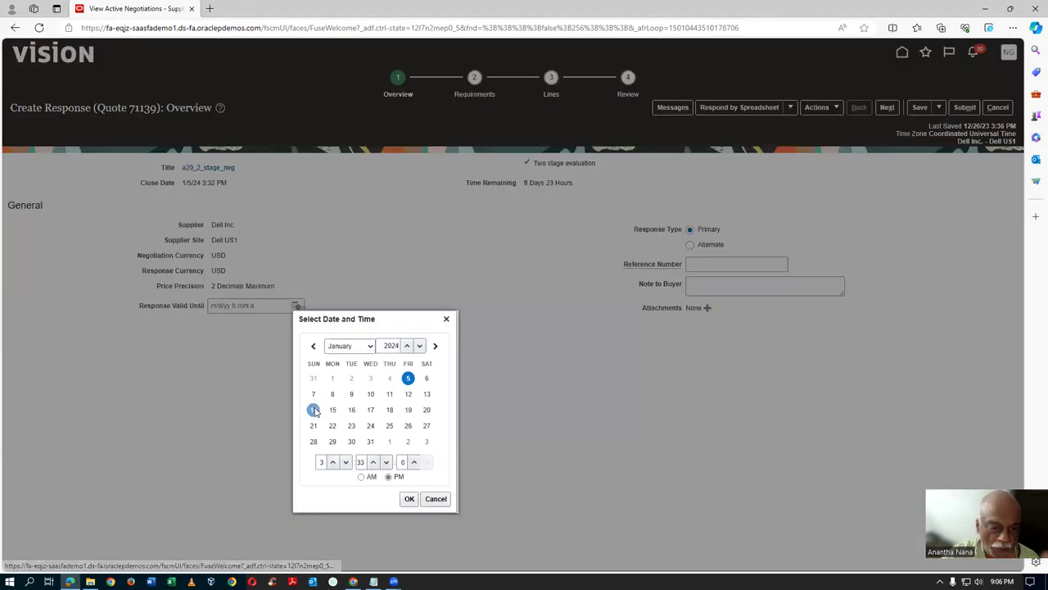
click(391, 395)
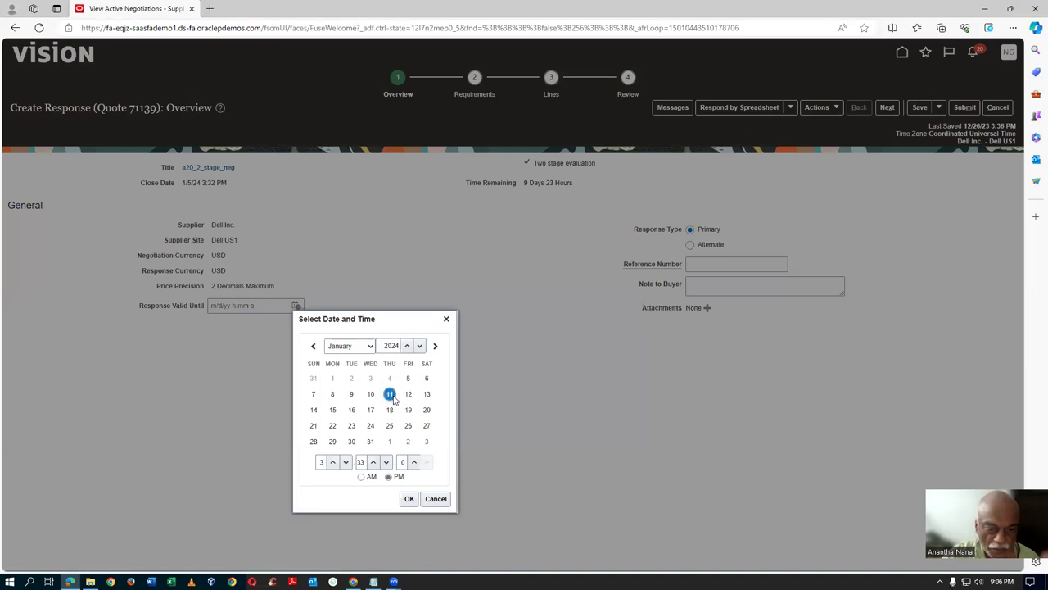
click(410, 498)
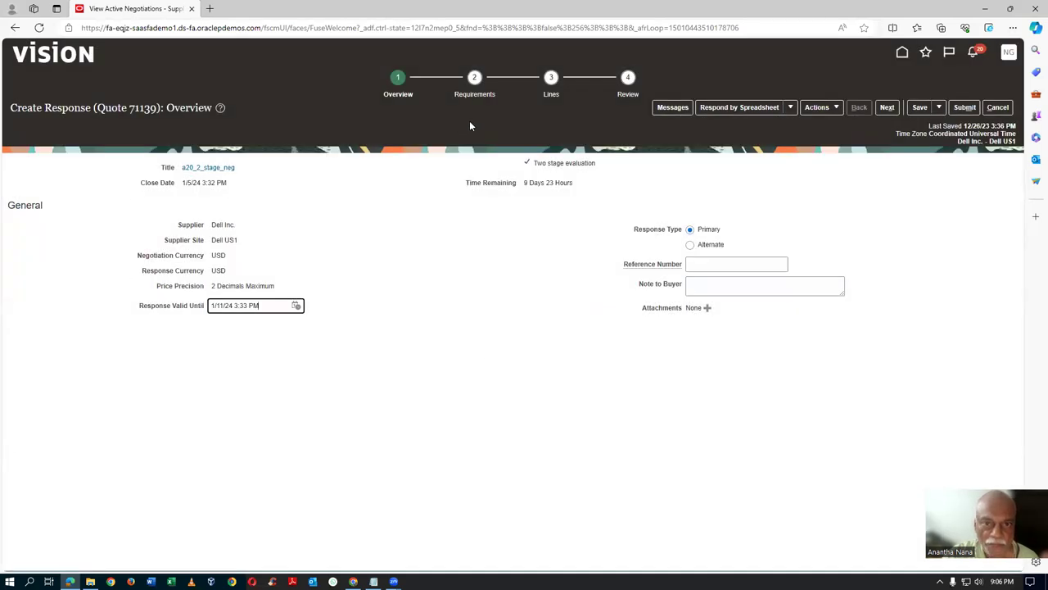
- Answer server speed and max memory requirements with 11, then display Section 2. Business
click(490, 97)
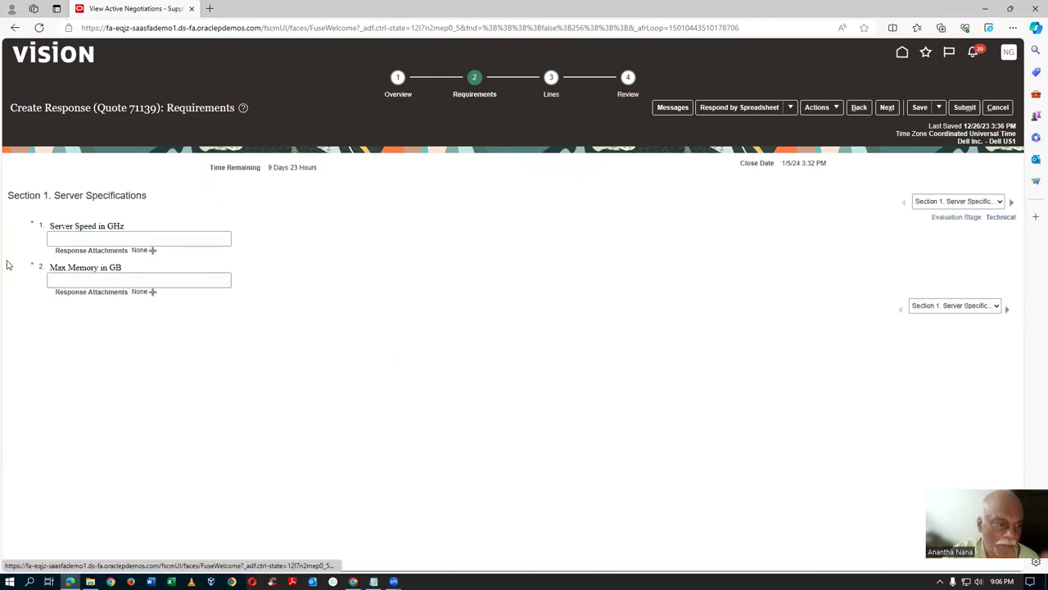
click(139, 239)
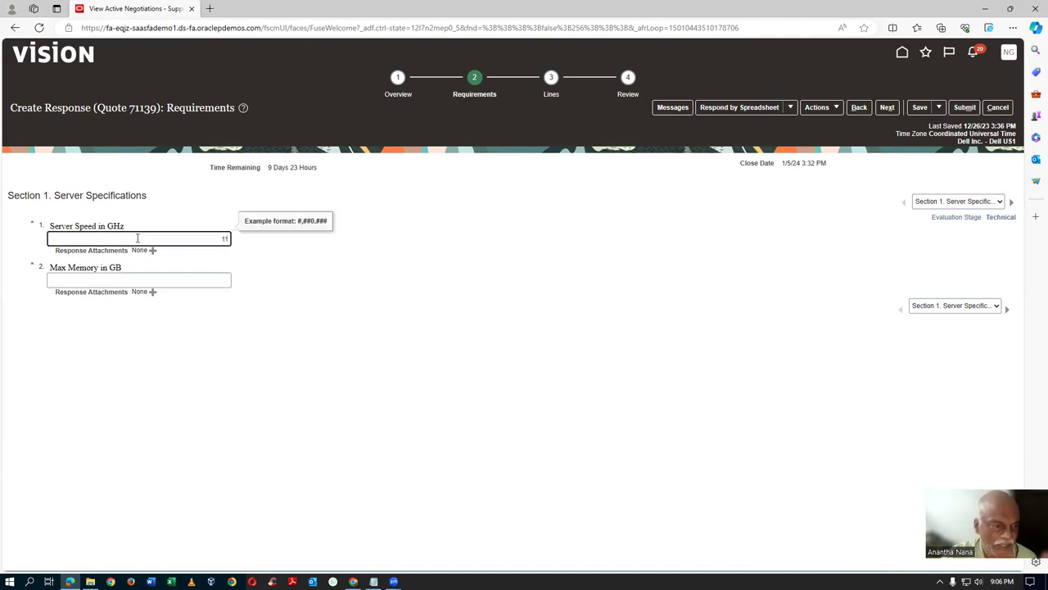
click(104, 283)
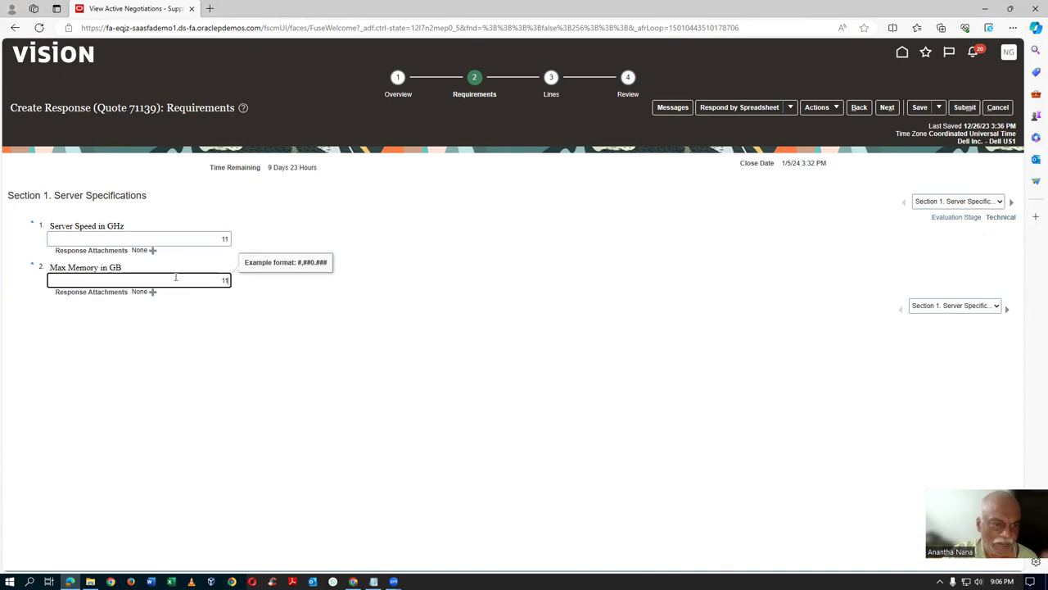
click(948, 205)
click(942, 224)
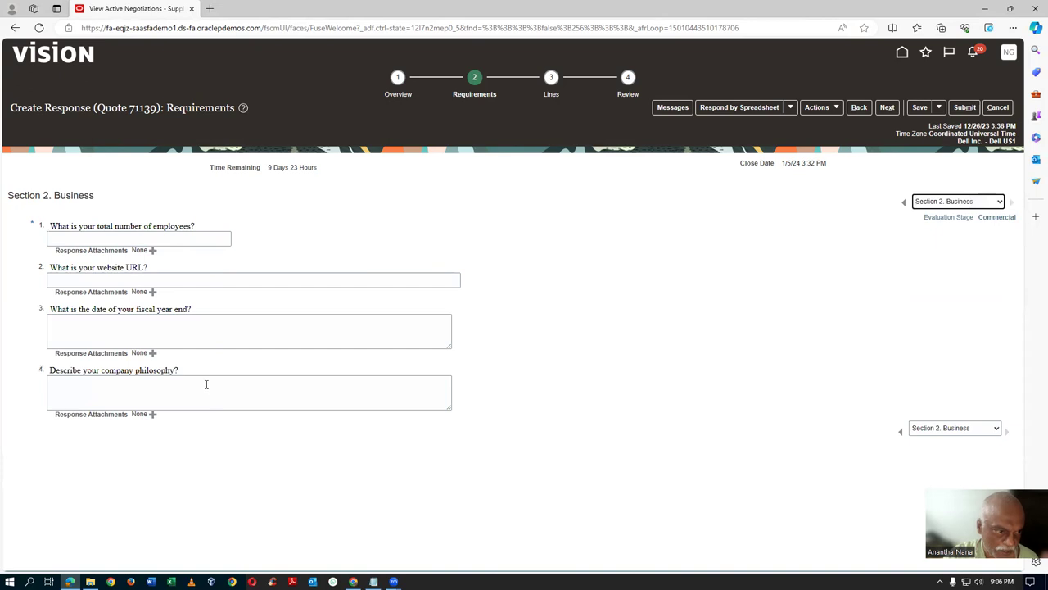
- Enter 11 for the employees, website URL, fiscal year end and company philosophy questions
click(107, 236)
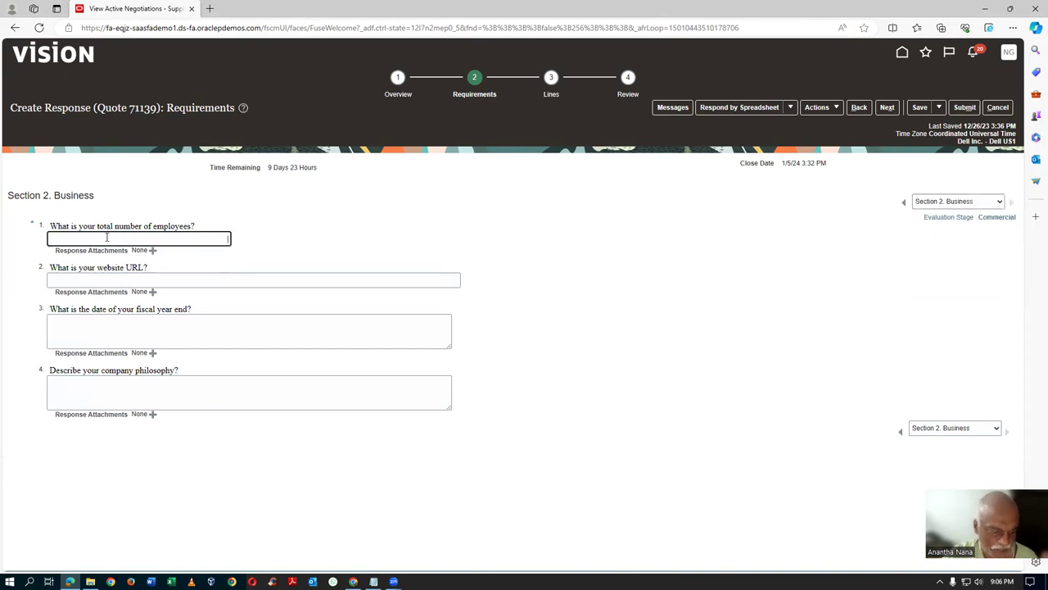
text(11)
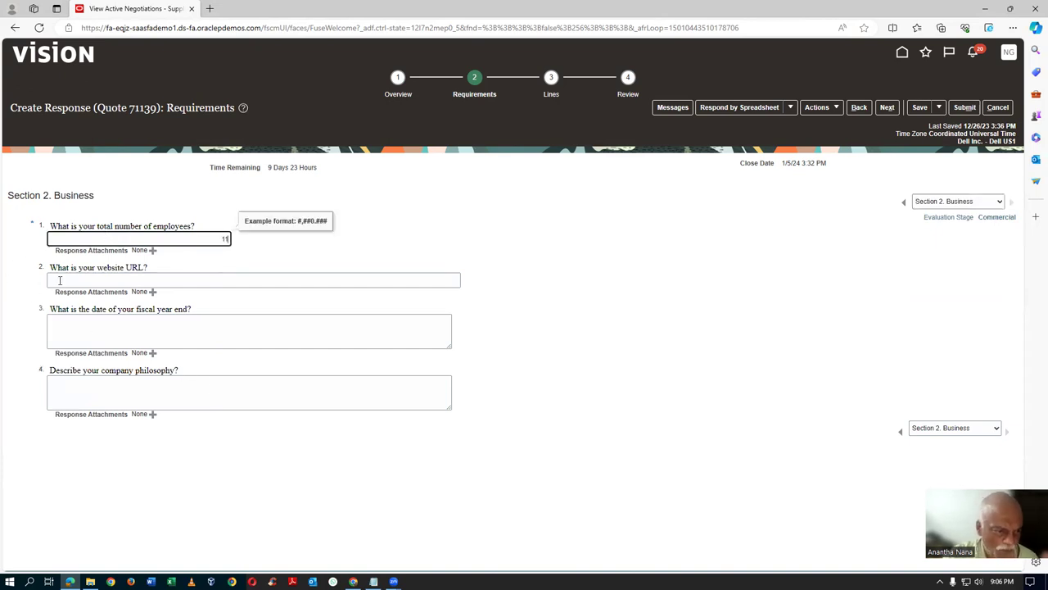
click(61, 280)
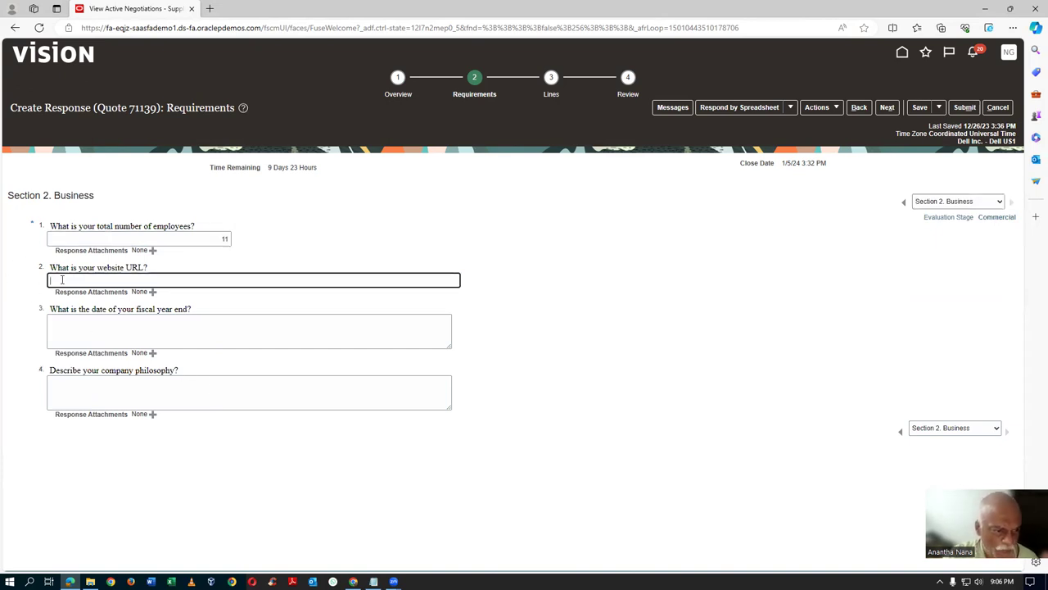
click(83, 337)
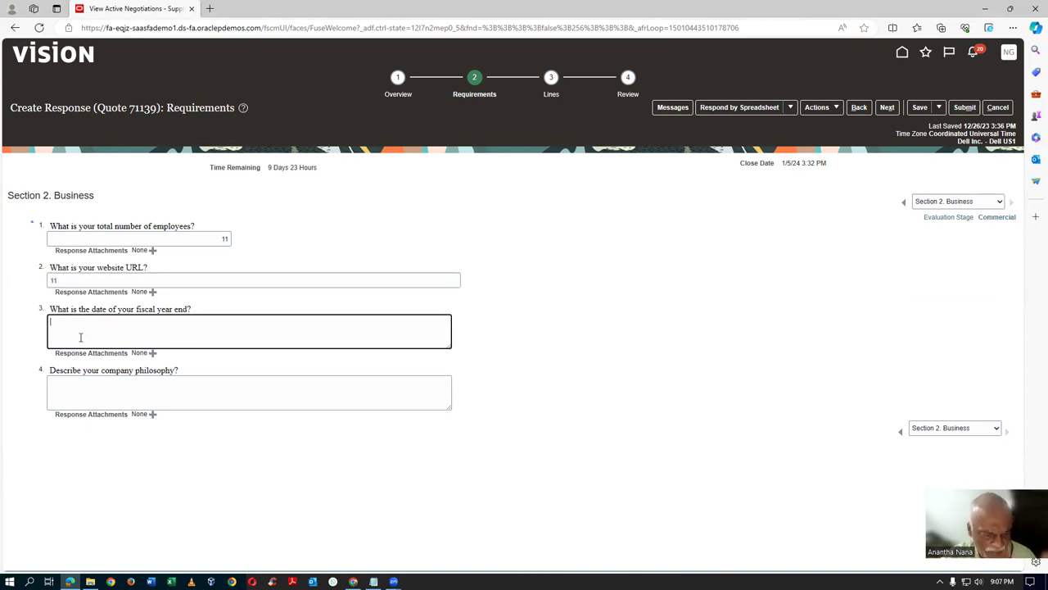
click(74, 399)
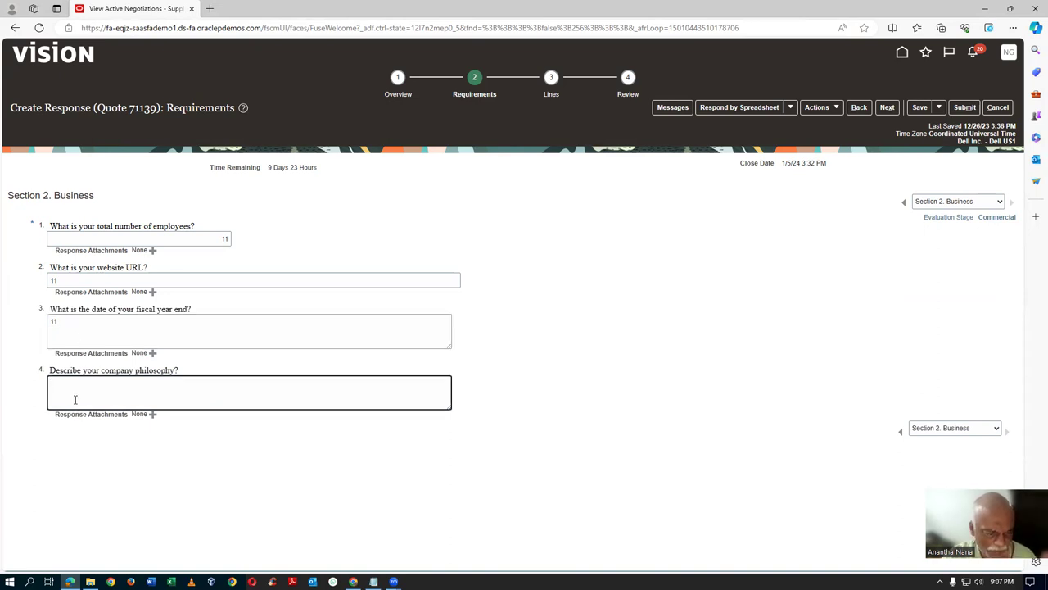
text(11)
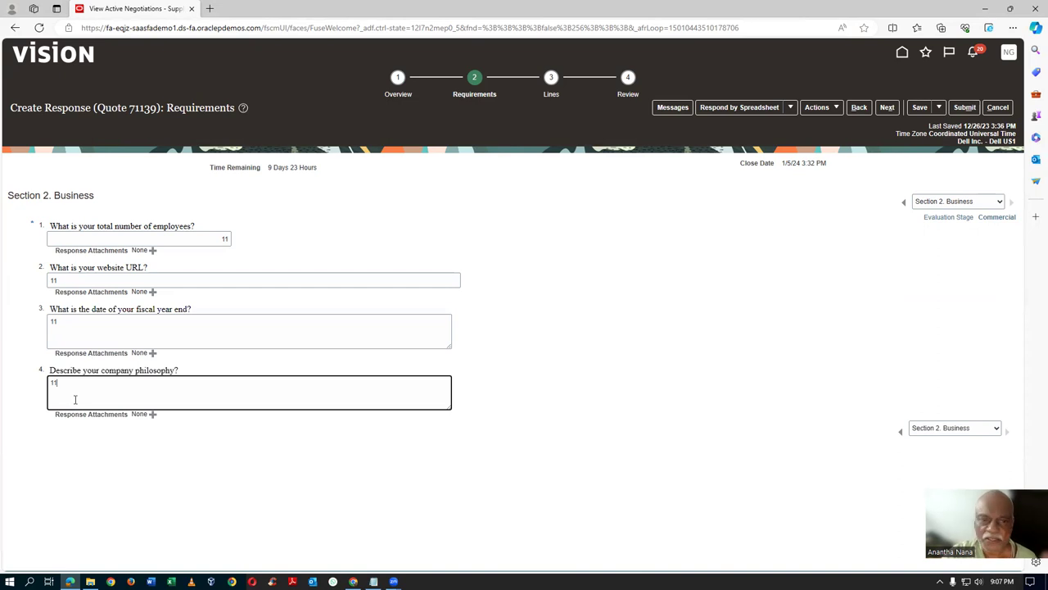
click(927, 206)
click(942, 214)
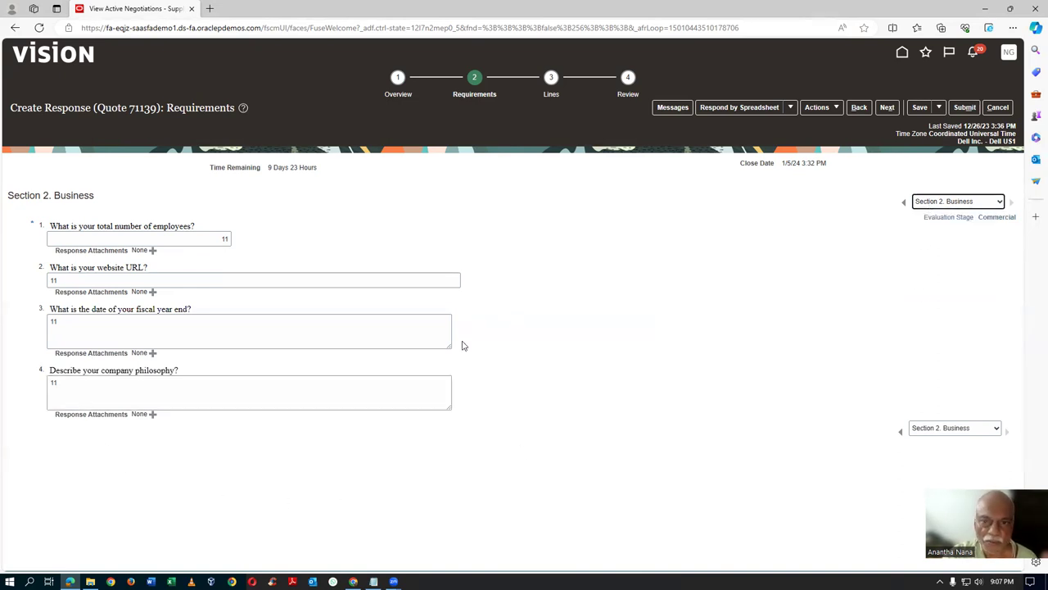
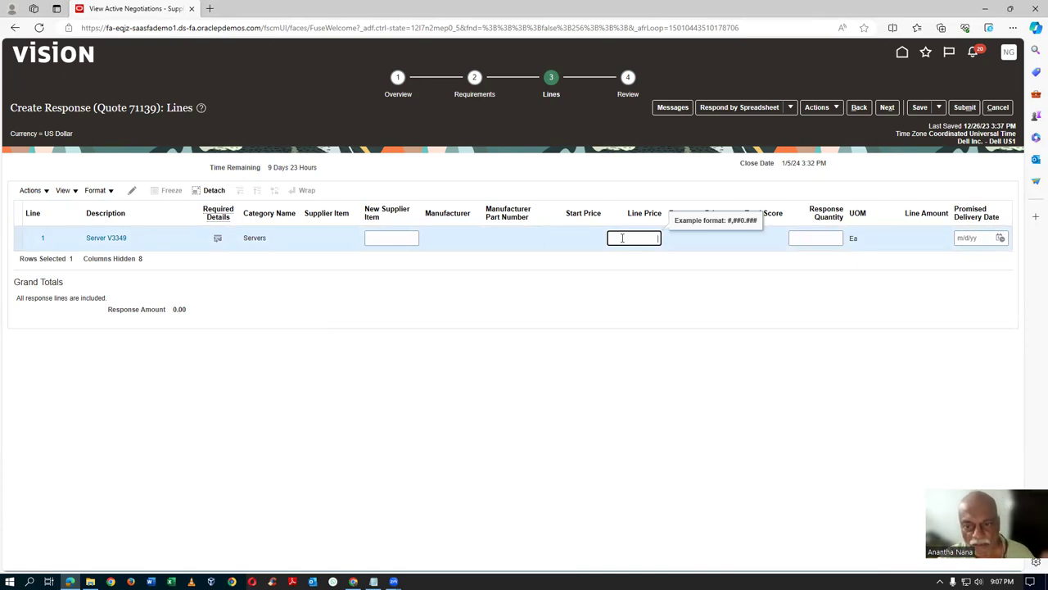
- Quote the Server V3349 line at price 11.00 for a response quantity of 100
key(Tab)
text(100)
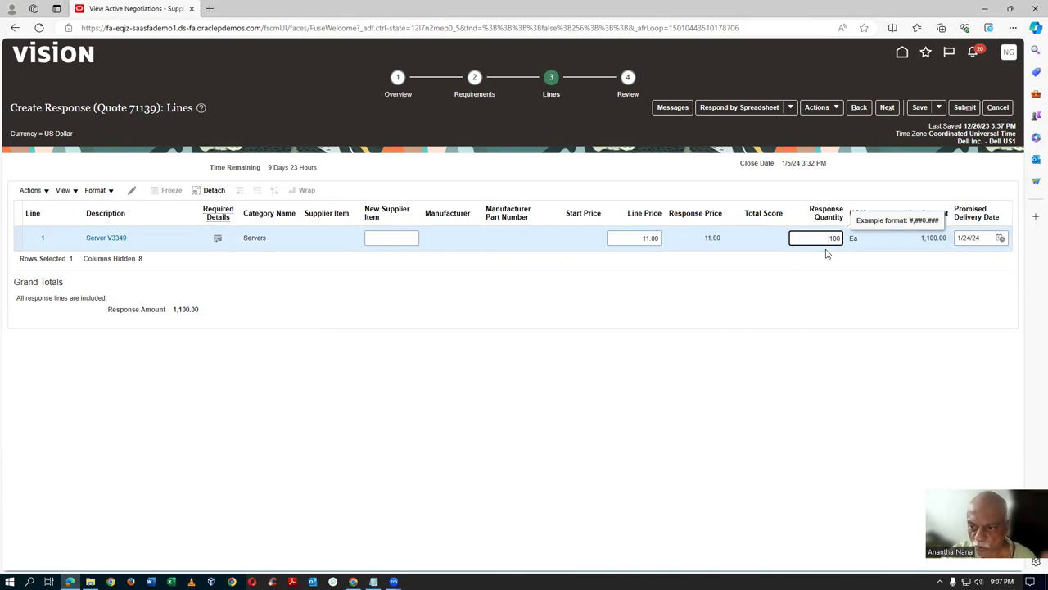
- Add a Freight cost factor of 11.00 in line 1's details
click(134, 194)
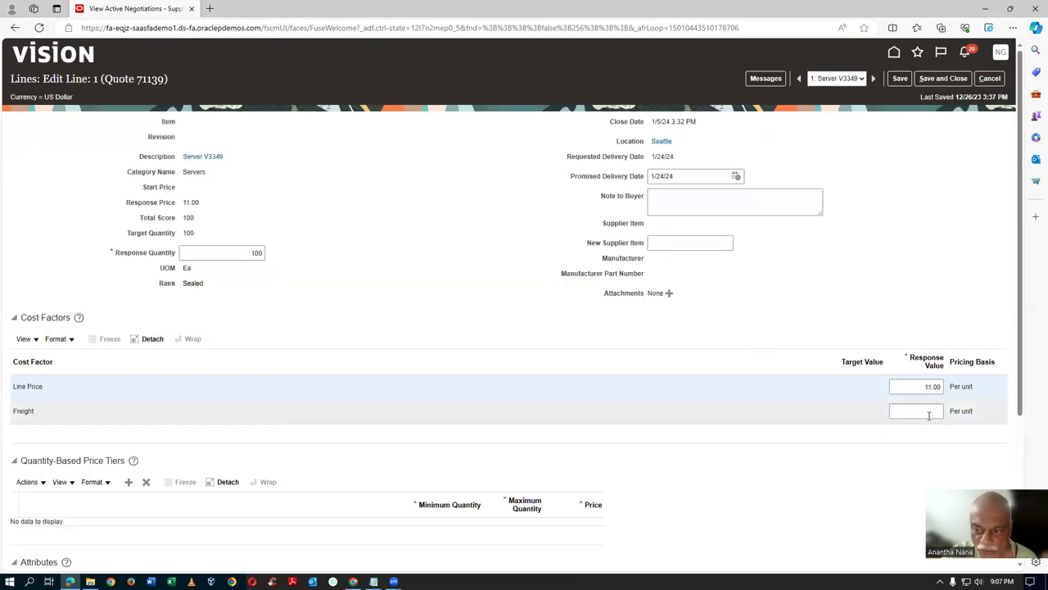
click(929, 413)
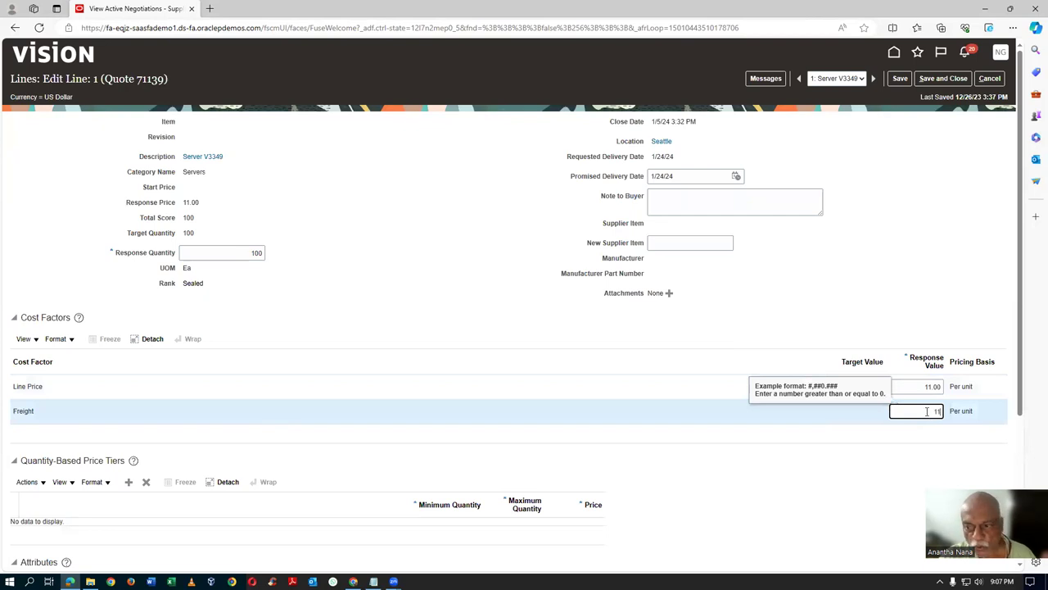
text(11)
click(870, 473)
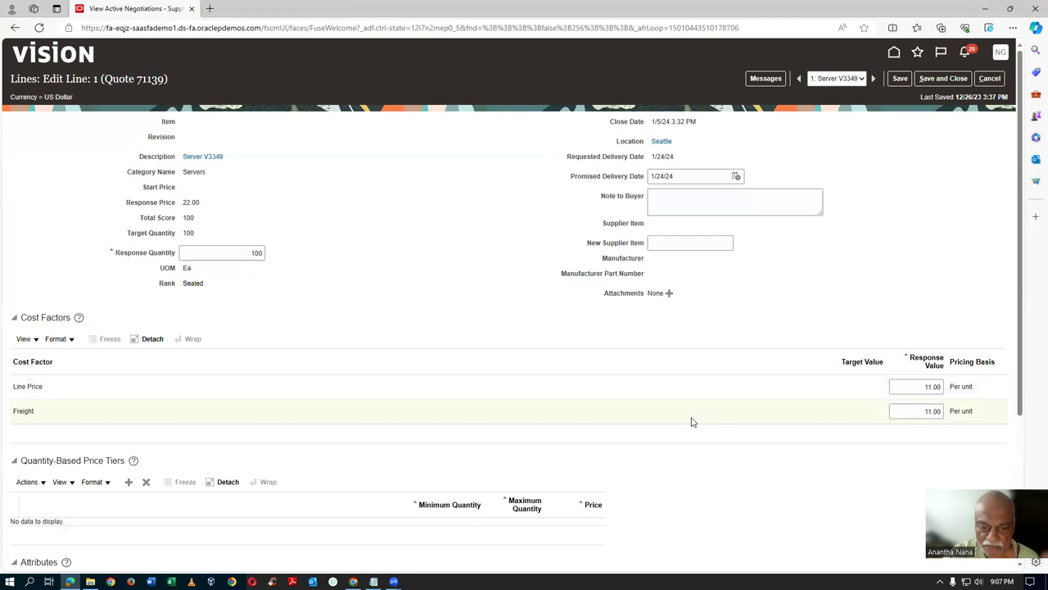
- Answer daily production capacity, lead time and average % markup with 11, and save the line
scroll(692, 421, down, 3)
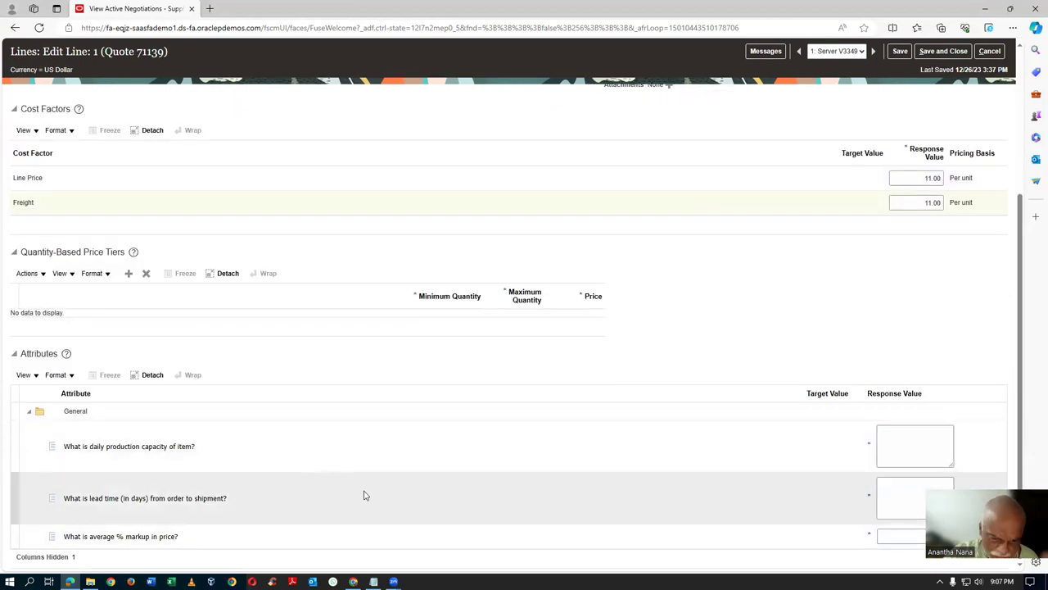
click(886, 449)
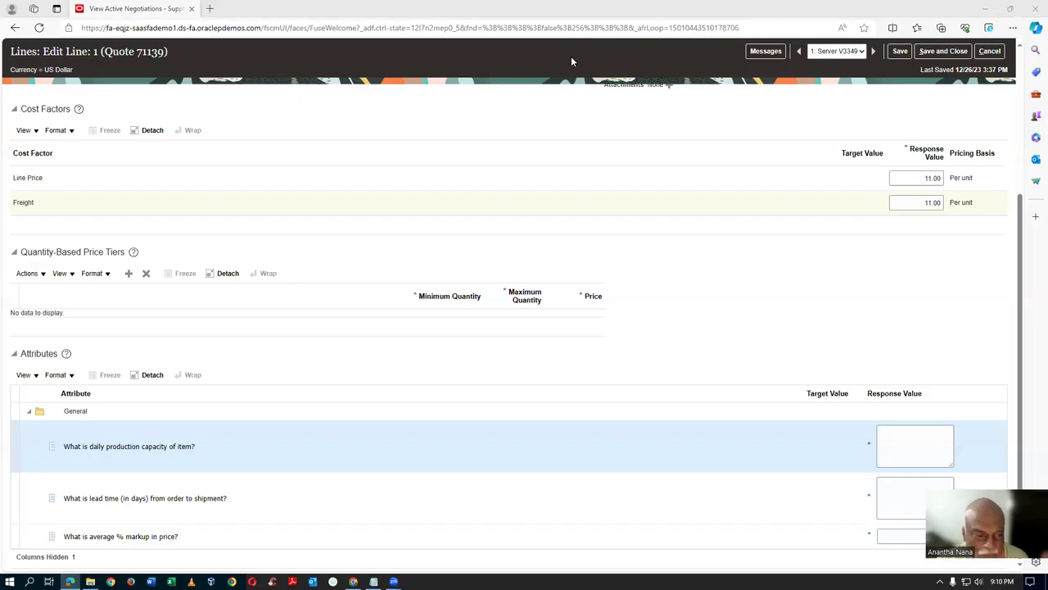
click(898, 444)
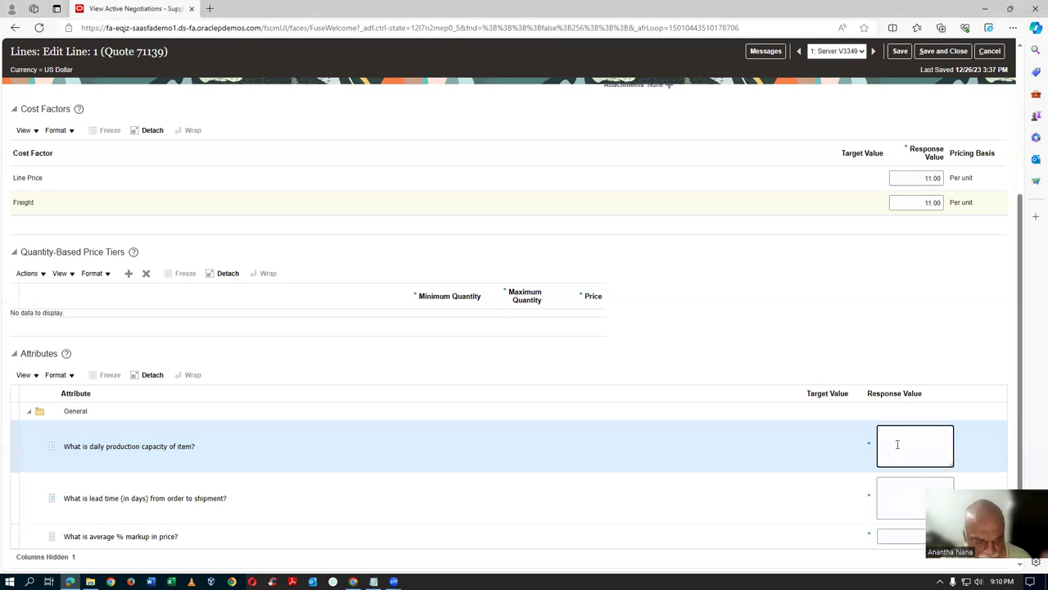
text(11)
click(894, 498)
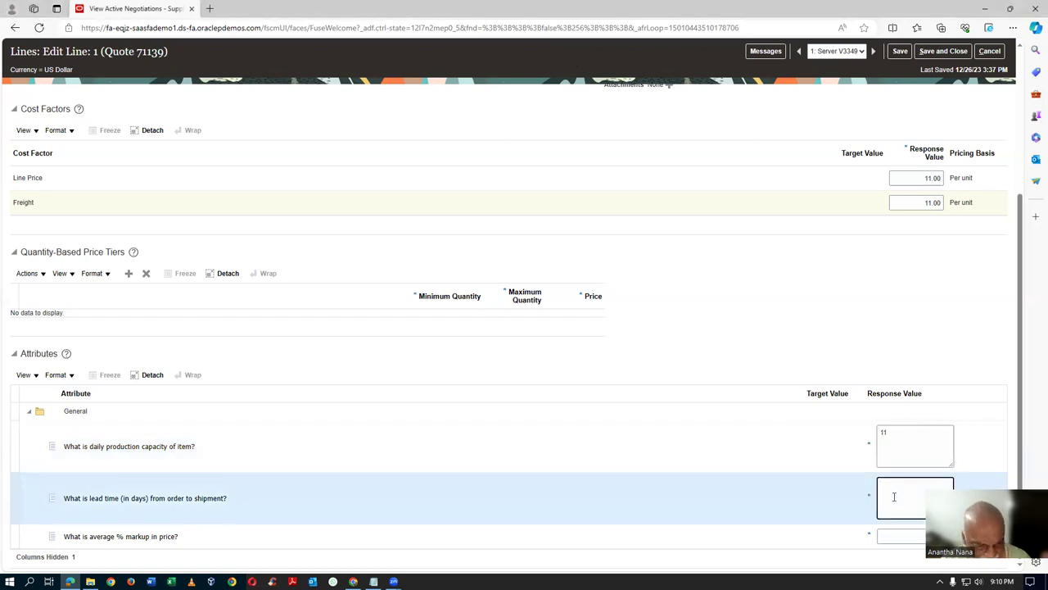
text(11)
click(891, 535)
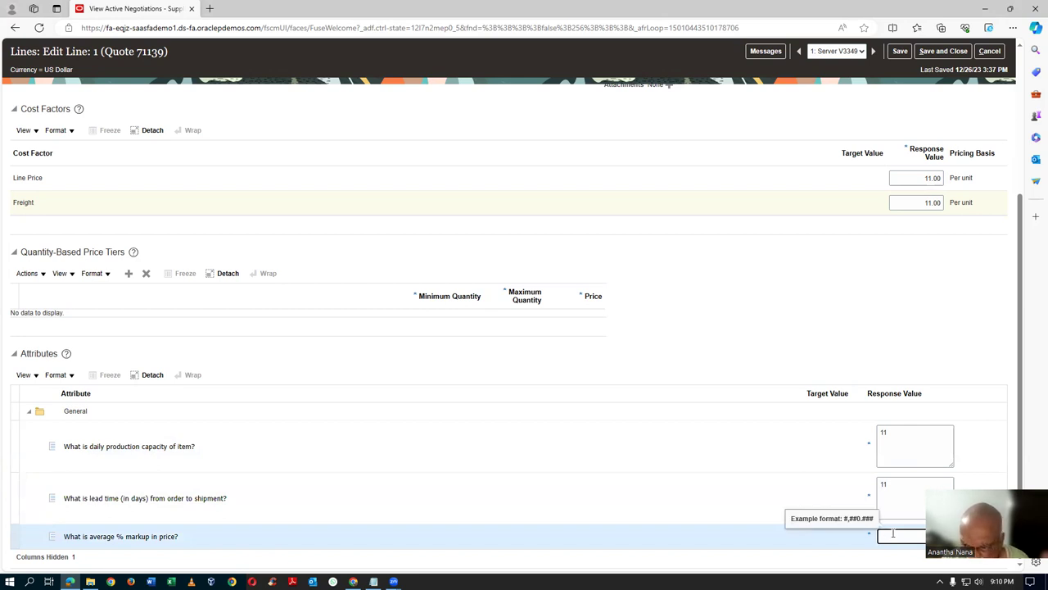
text(11)
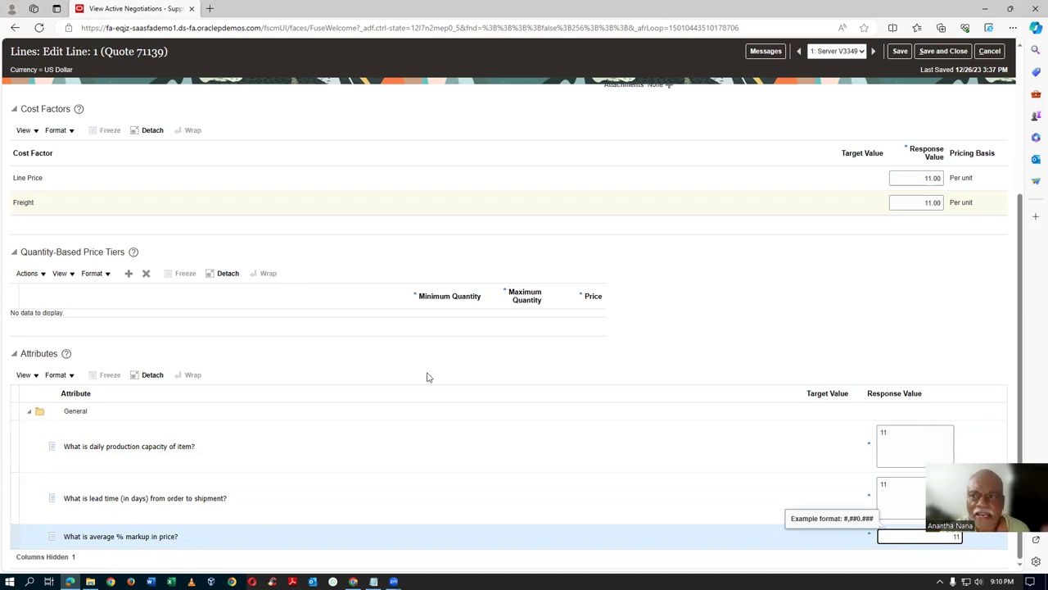
scroll(421, 372, up, 5)
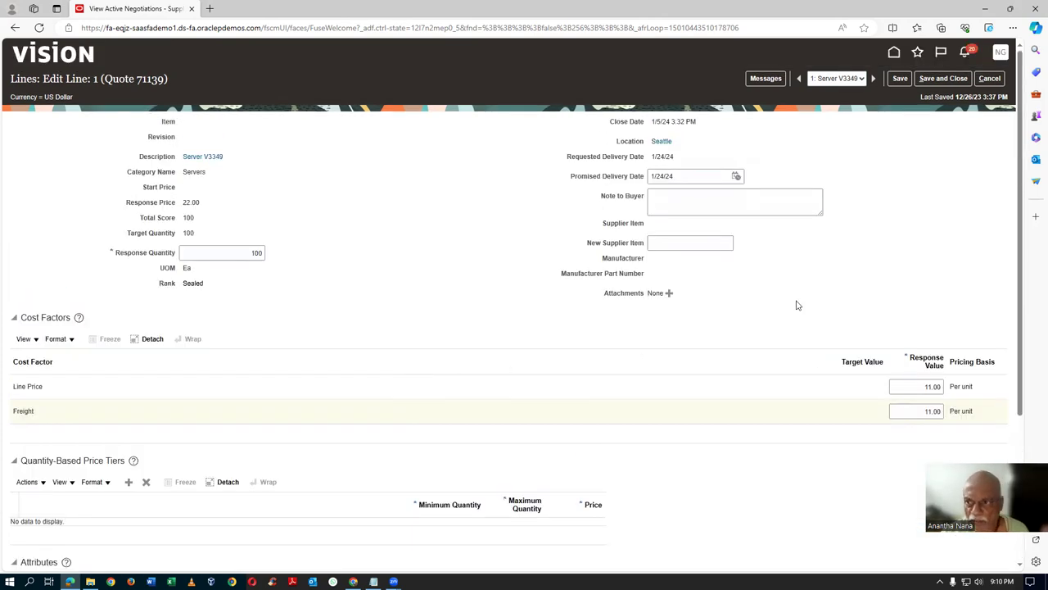
click(944, 78)
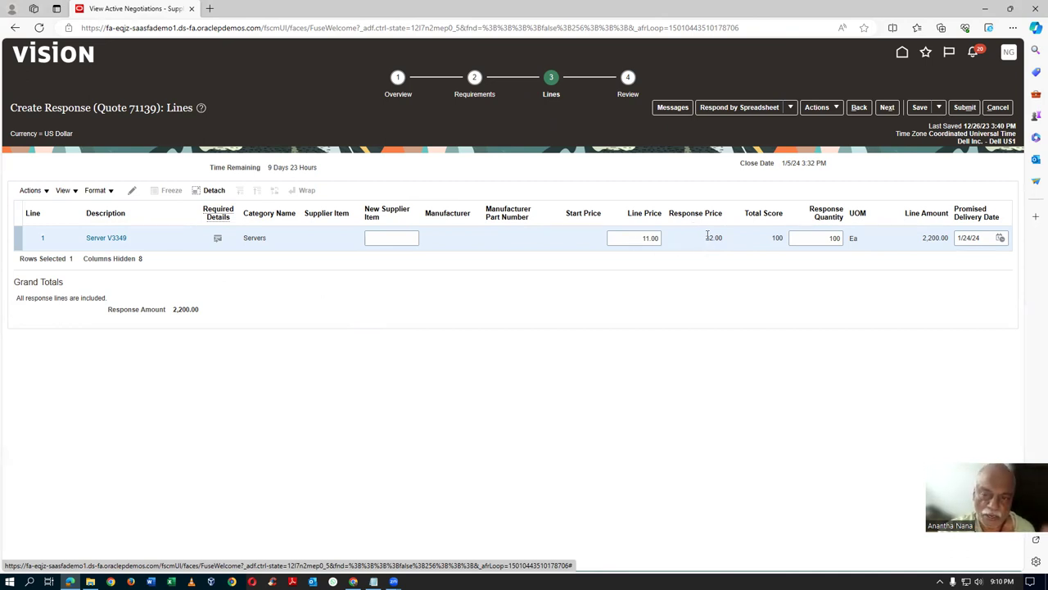
- Submit response 71139 to negotiation 31801, confirm it, and switch to Manage Negotiations
click(965, 107)
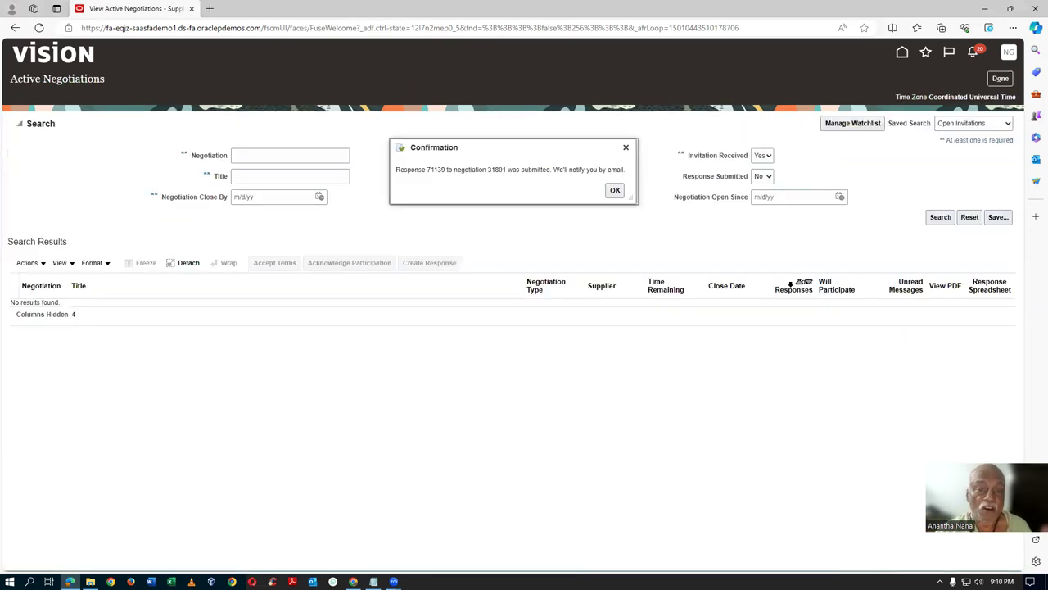
click(615, 190)
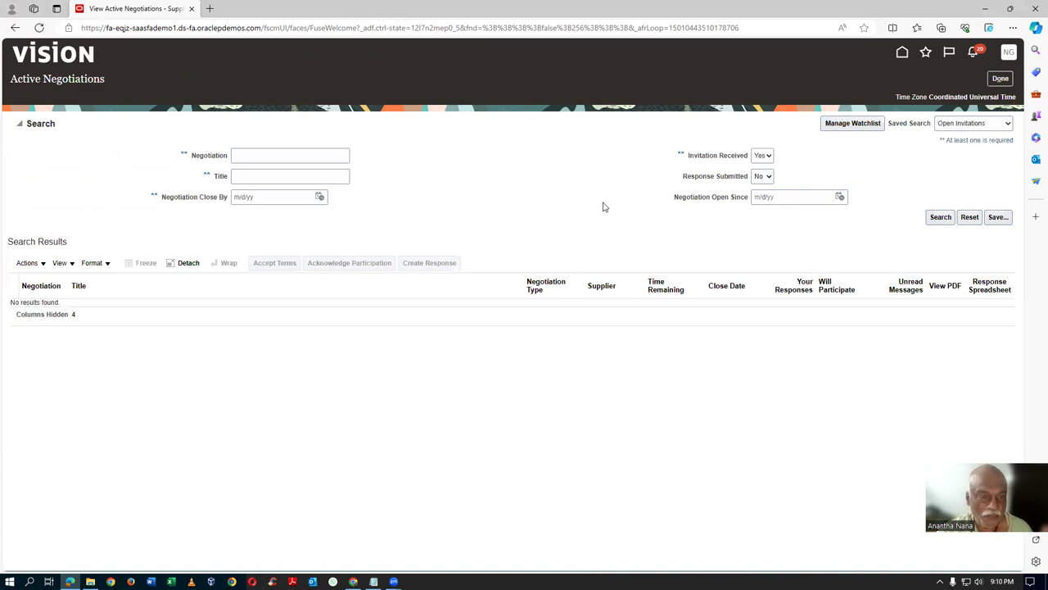
key(alt+Tab)
key(alt+Tab)
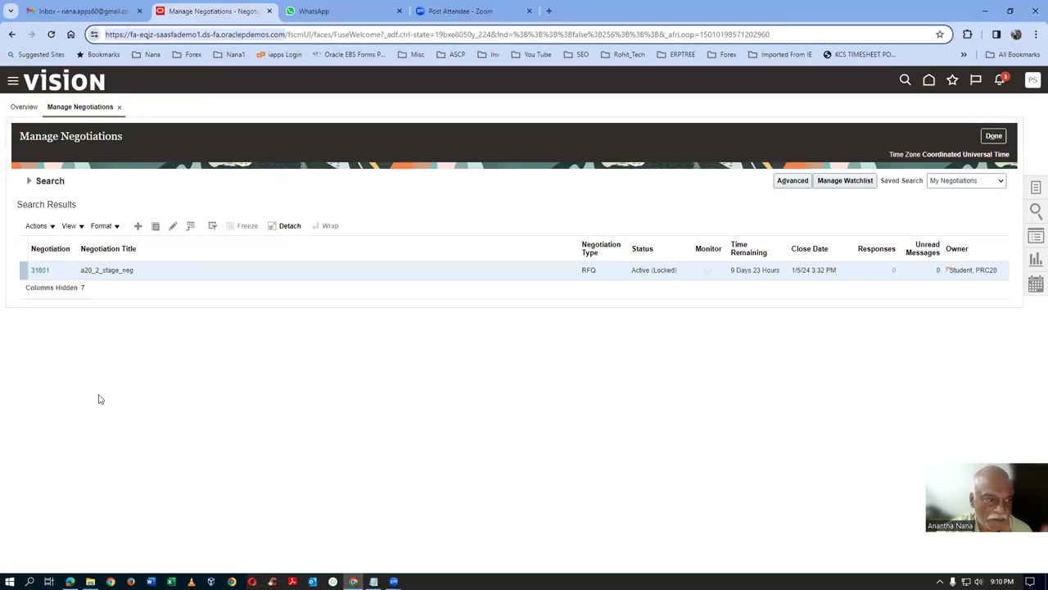
- Rerun the negotiation search to show one response, open RFQ 31801, and reach Actions > Analyze
click(28, 181)
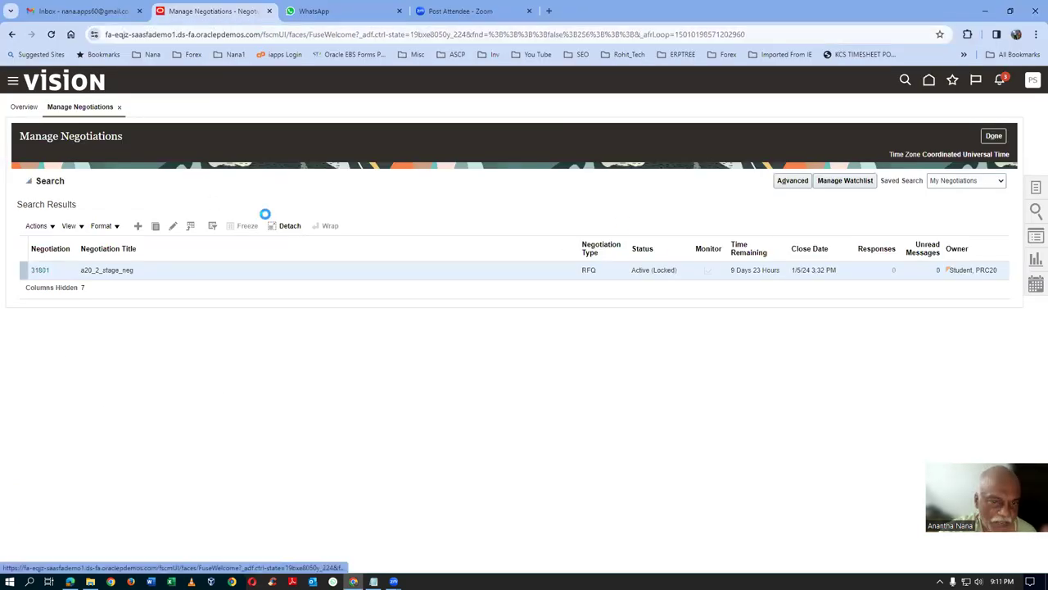
click(934, 276)
click(39, 271)
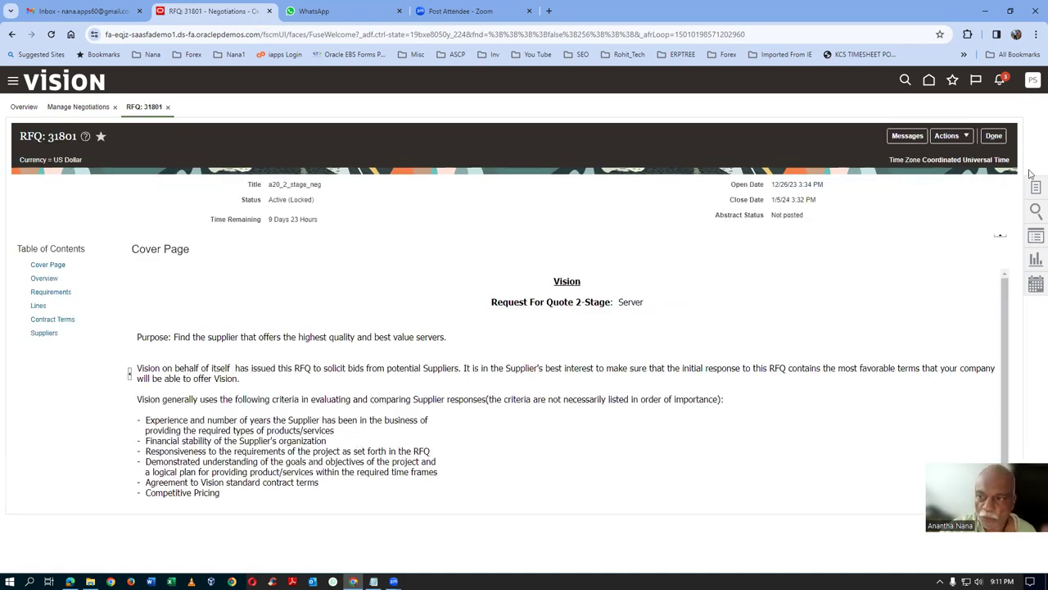
click(947, 135)
mouse_move(958, 169)
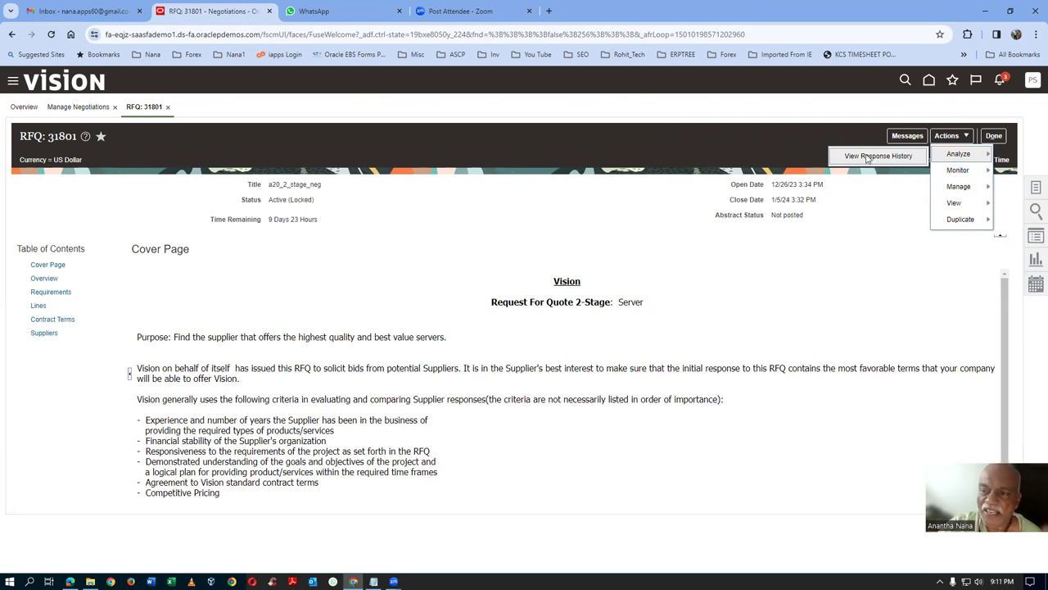
- View RFQ 31801's response history and highlight Dell Inc.'s response status as Sealed
click(867, 156)
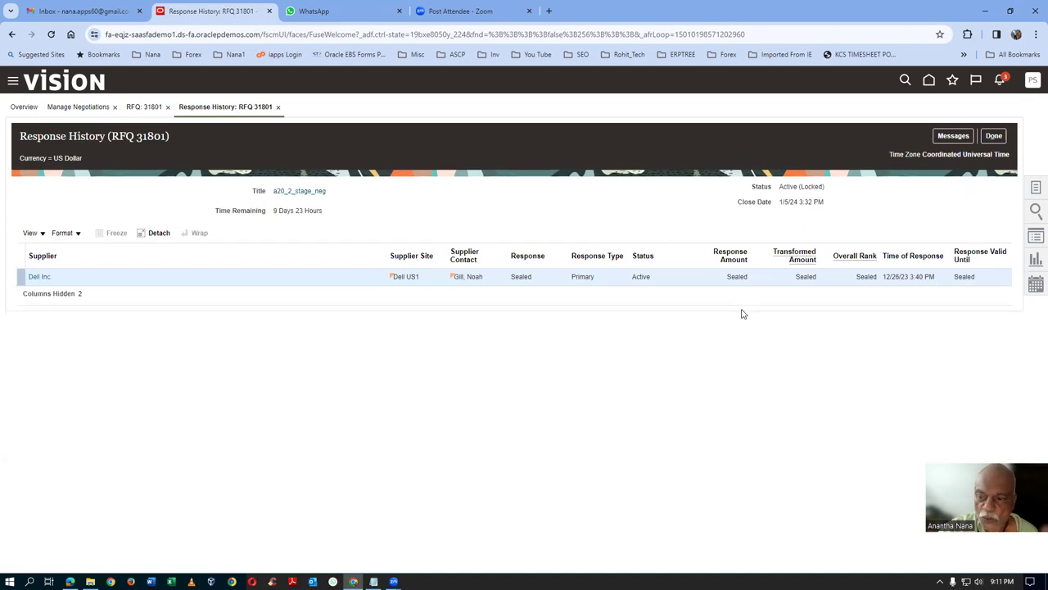
double_click(514, 279)
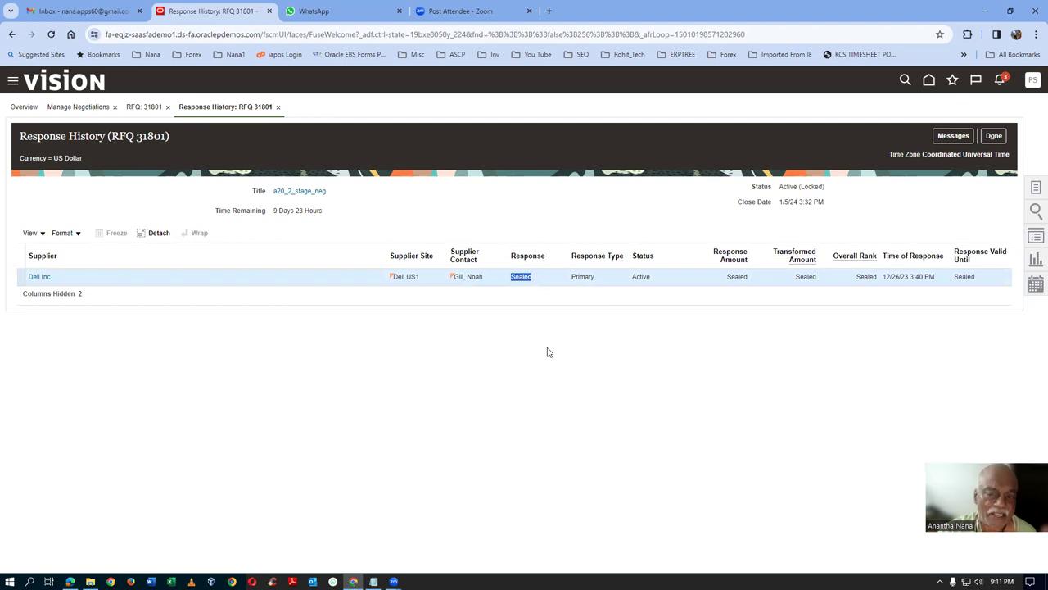
click(605, 379)
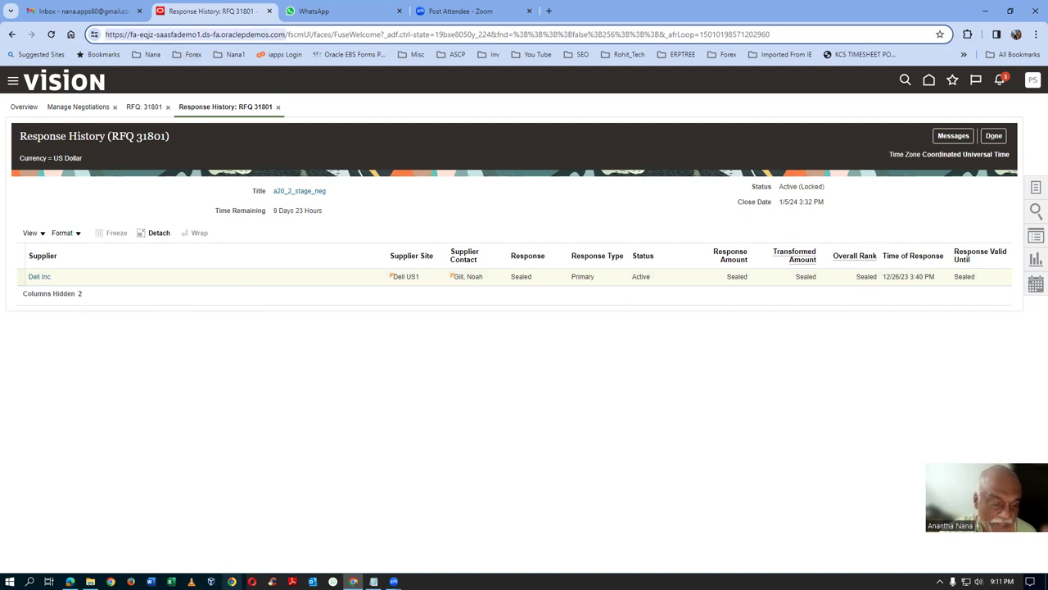
click(251, 581)
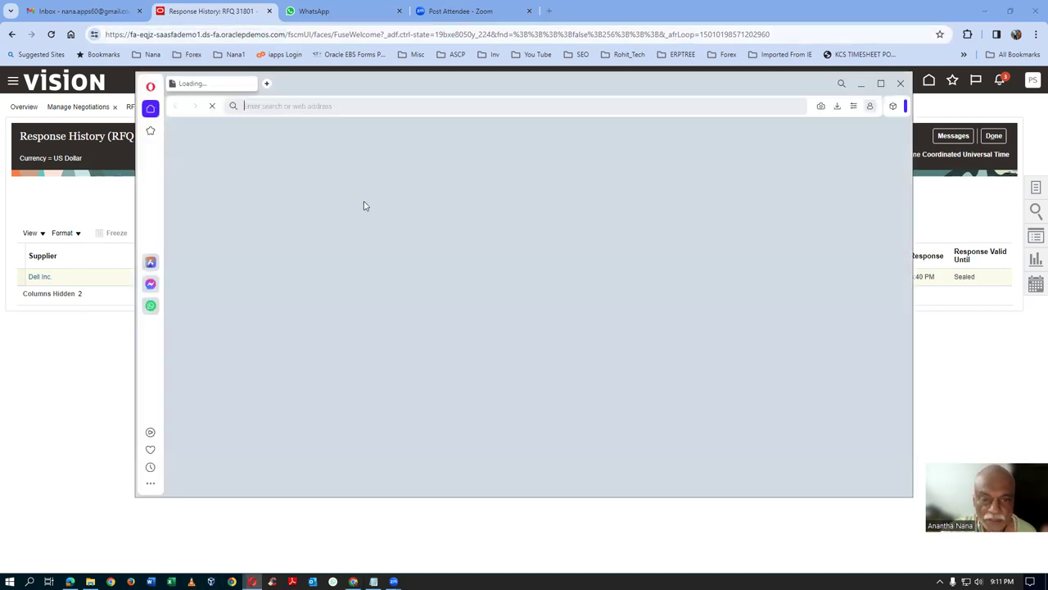
- Load the Oracle sign-in page in Opera and try signing in as the supplier user with the saved password
text(https://fa-eqjz-saasfademo1.ds-fa.oraclepdemos.com/)
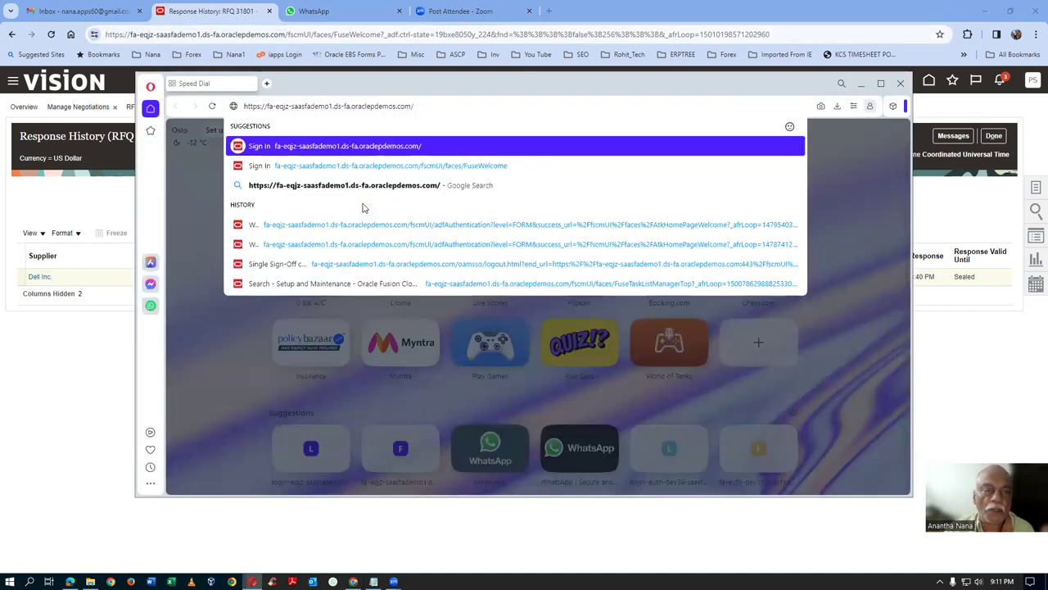
key(Return)
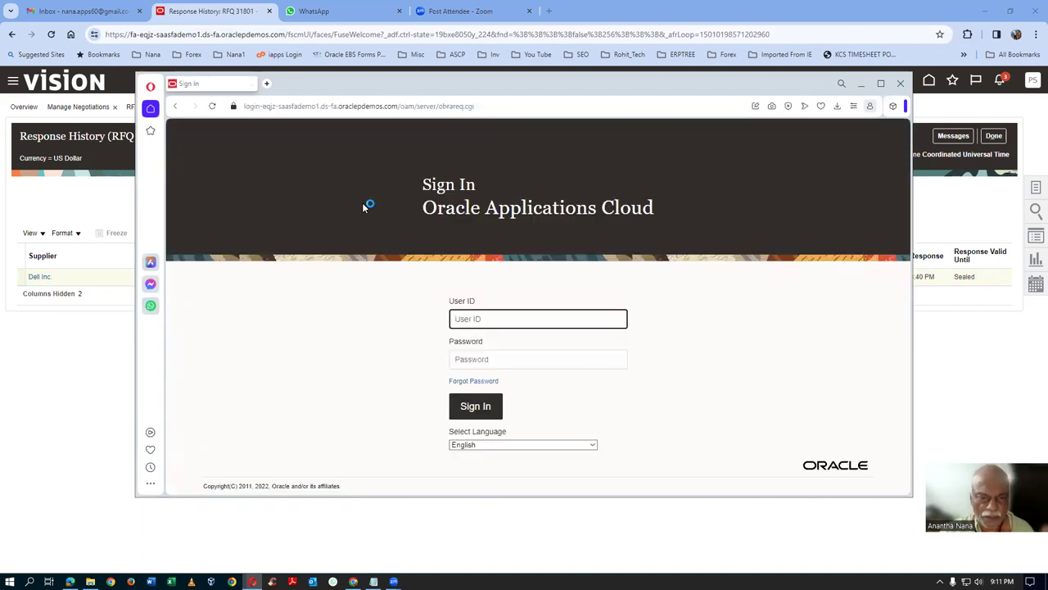
key(alt+Tab)
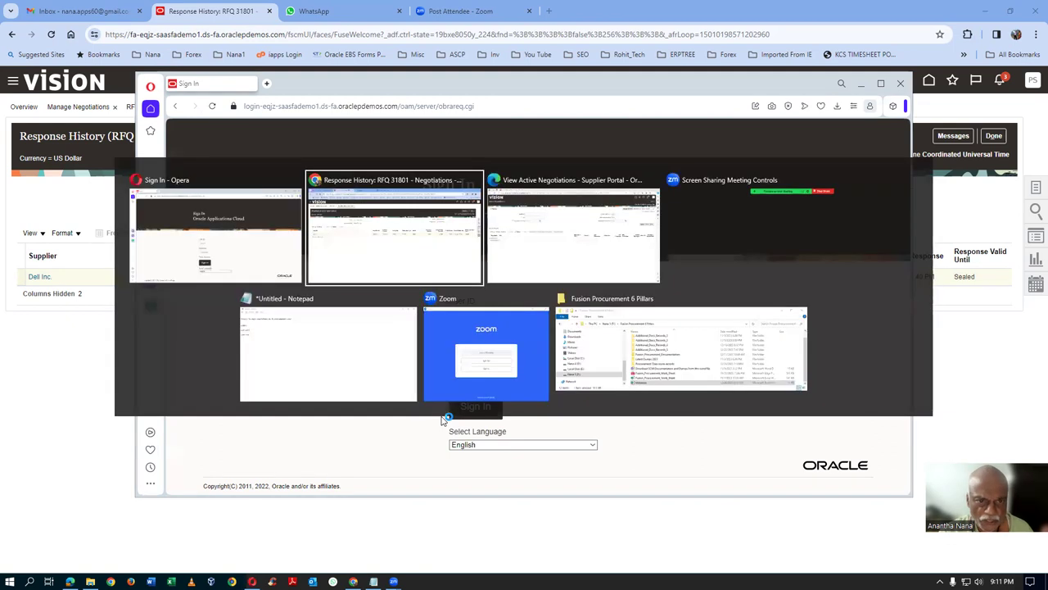
key(Tab)
key(Tab)
key(Tab)
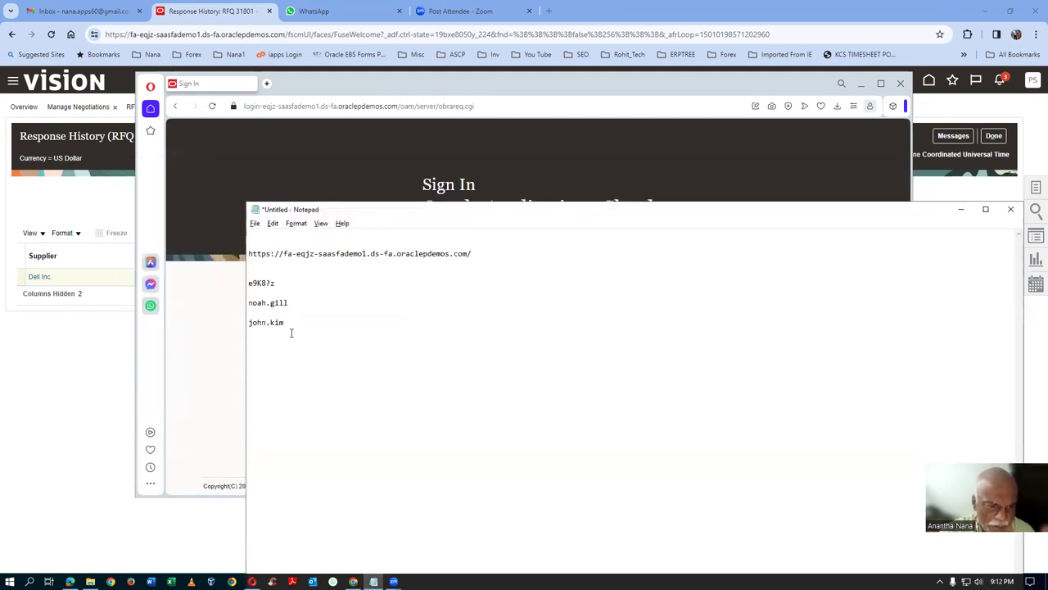
click(215, 317)
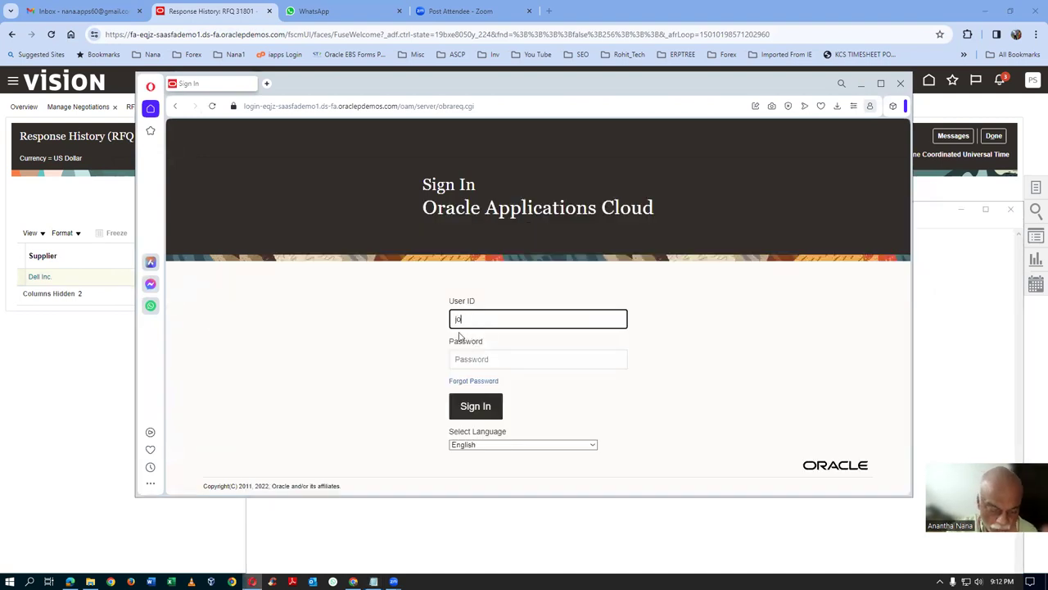
key(Tab)
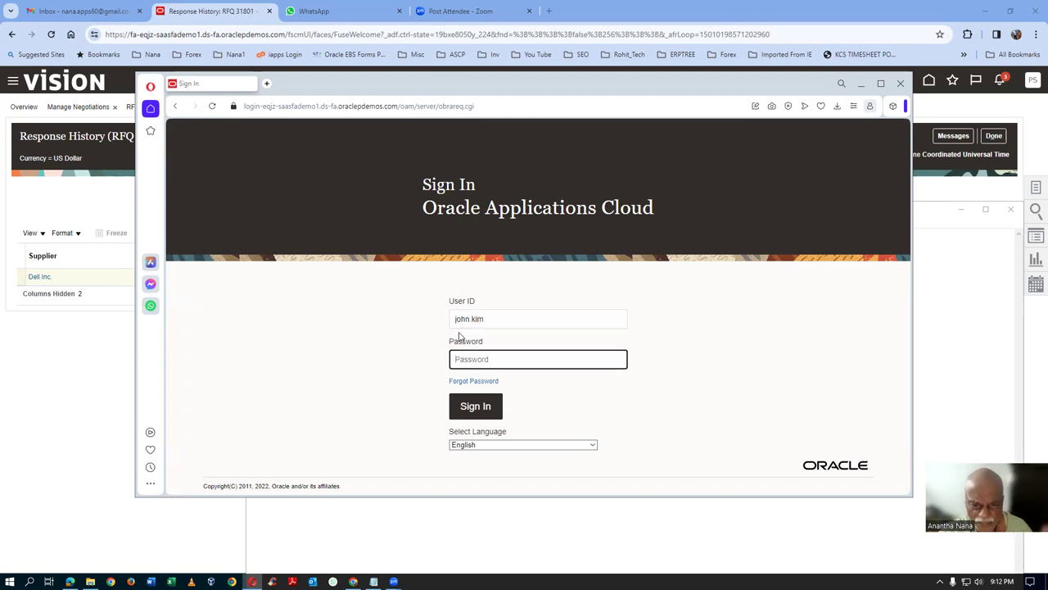
key(alt+Tab)
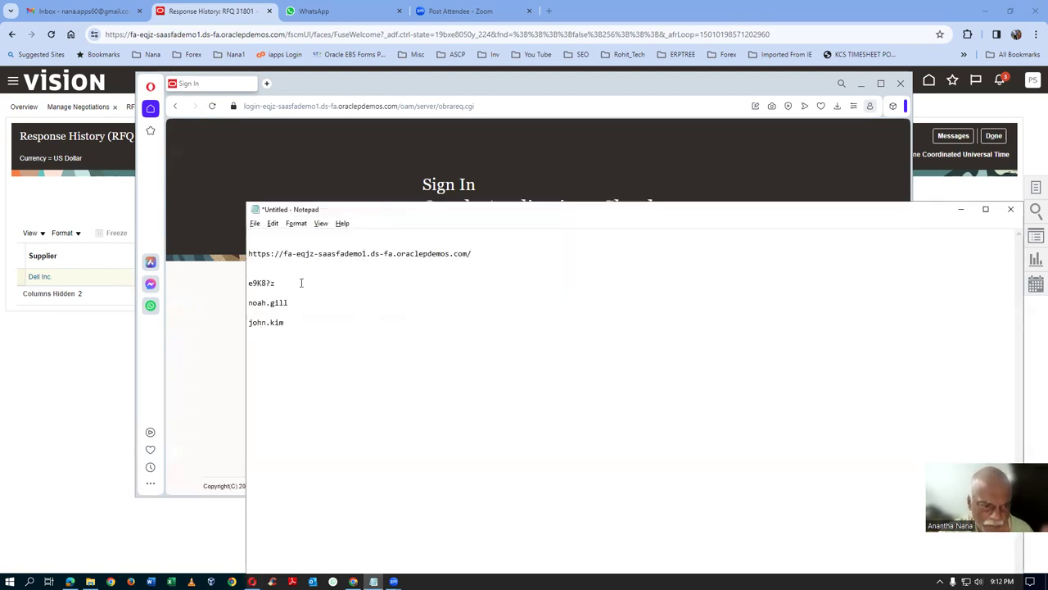
drag(248, 283, 278, 281)
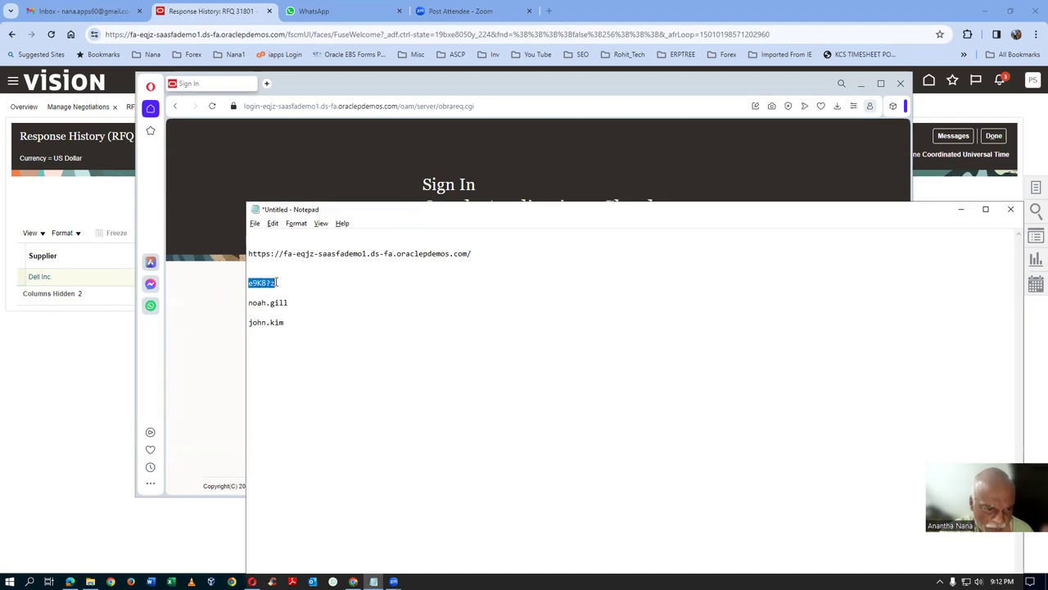
key(alt+Tab)
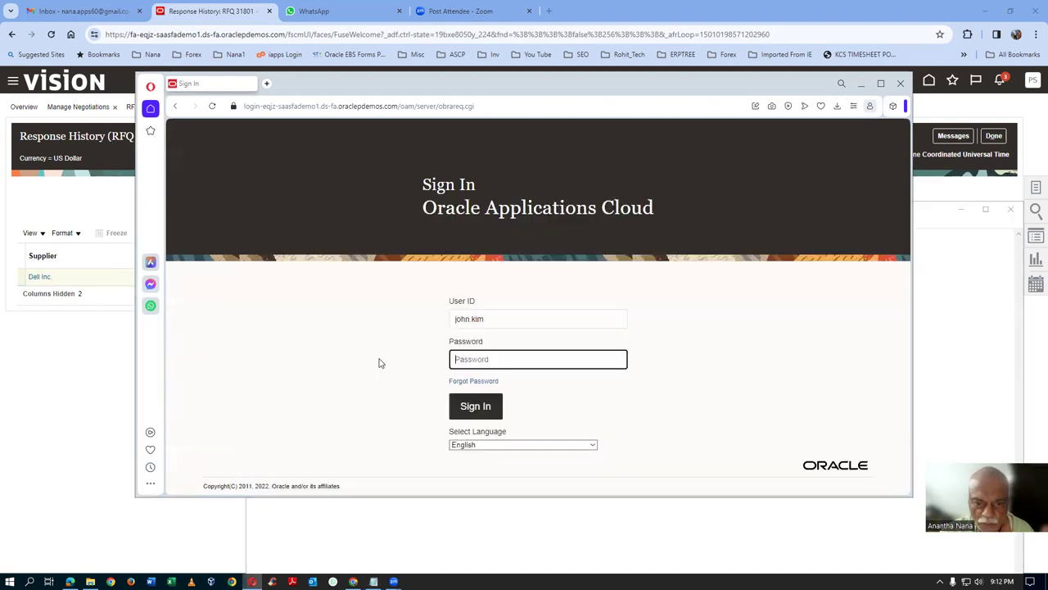
key(ctrl+v)
click(484, 415)
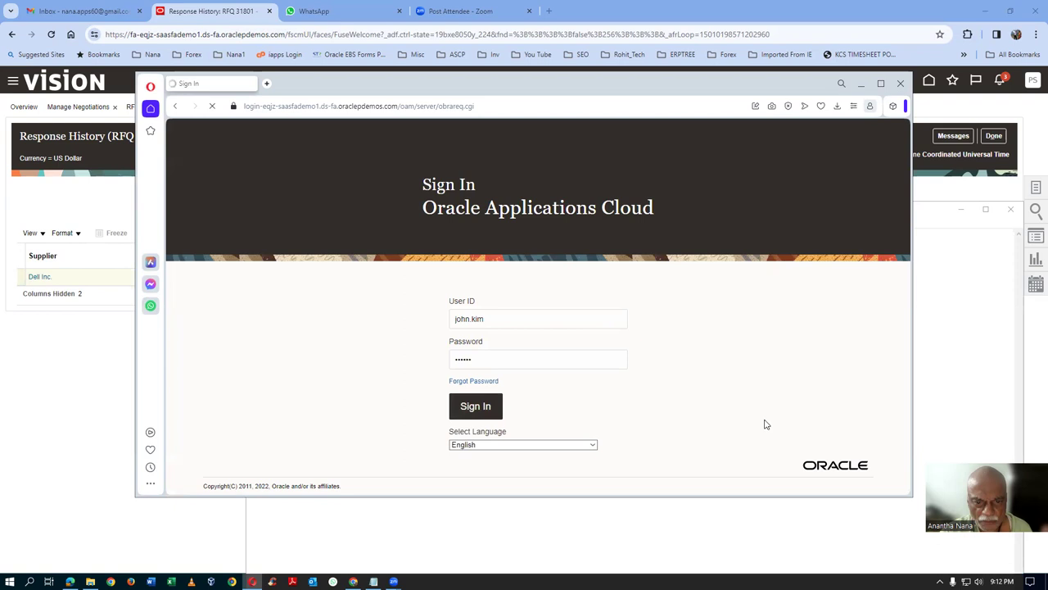
- Re-enter the user ID and paste the saved password from the notes for a second attempt
click(474, 327)
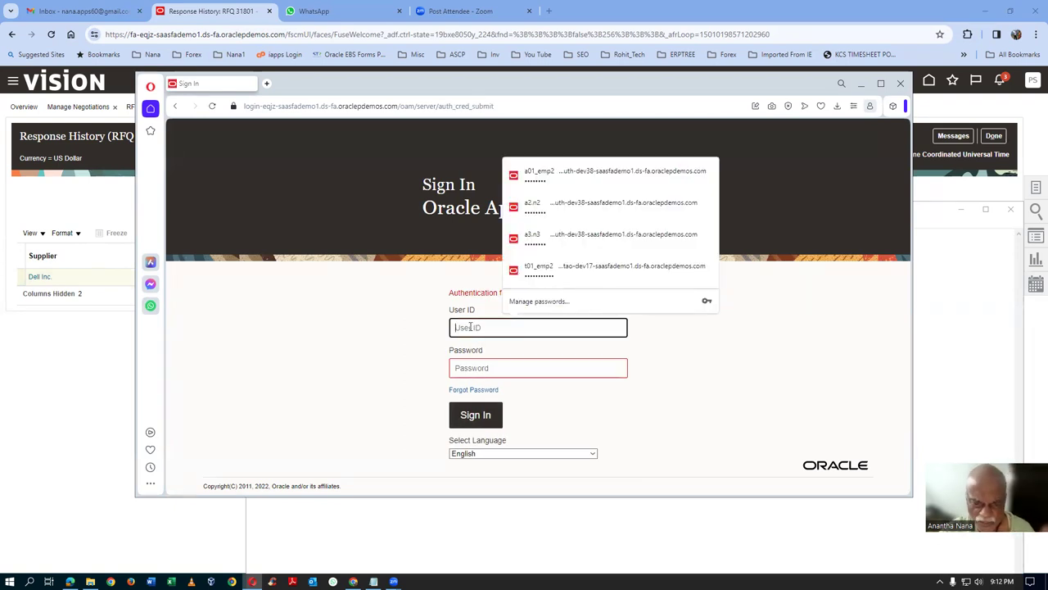
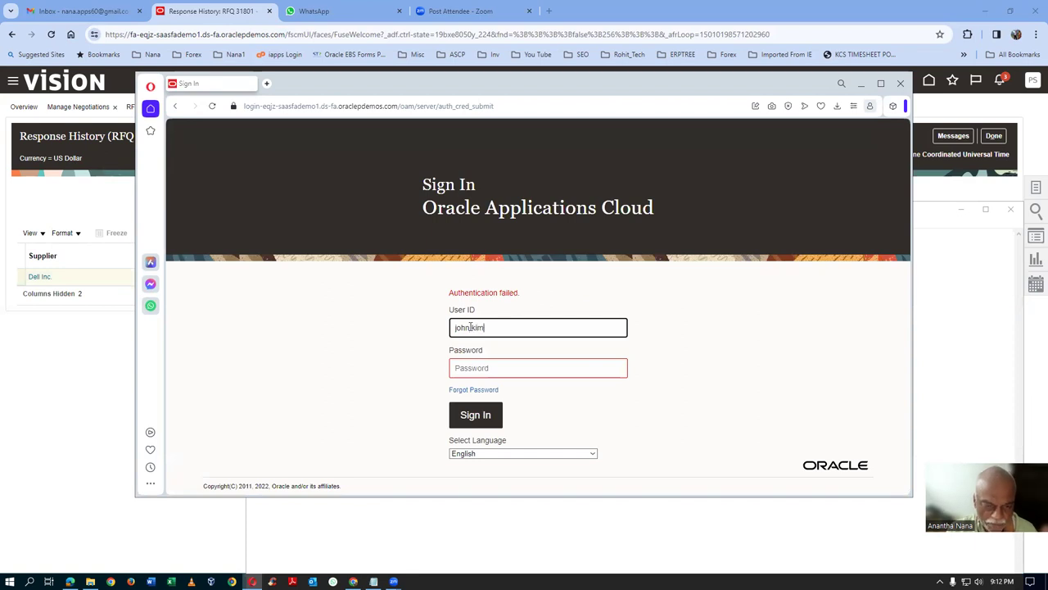
key(Tab)
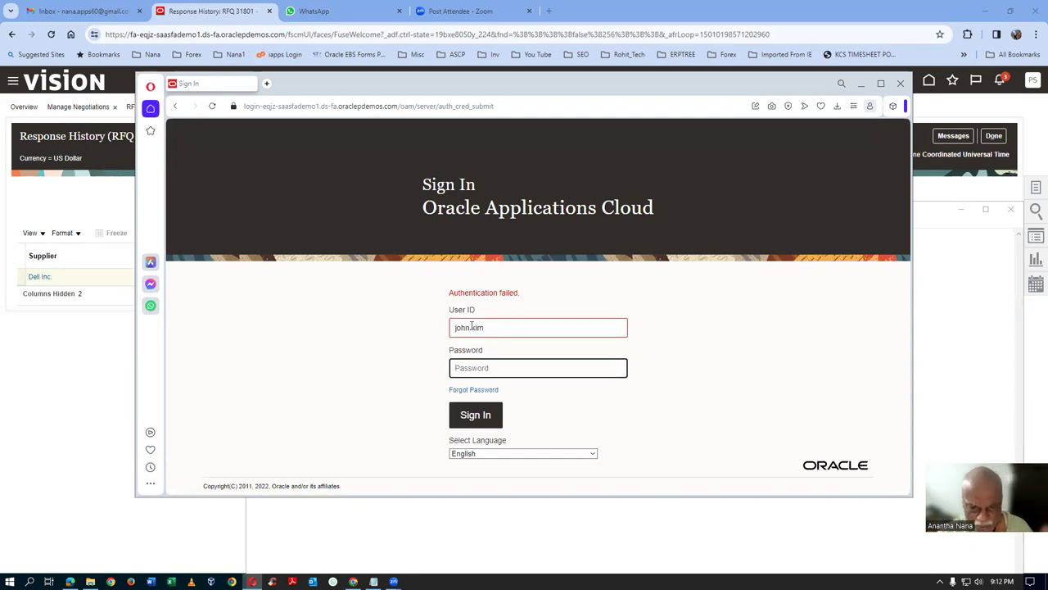
key(alt+Tab)
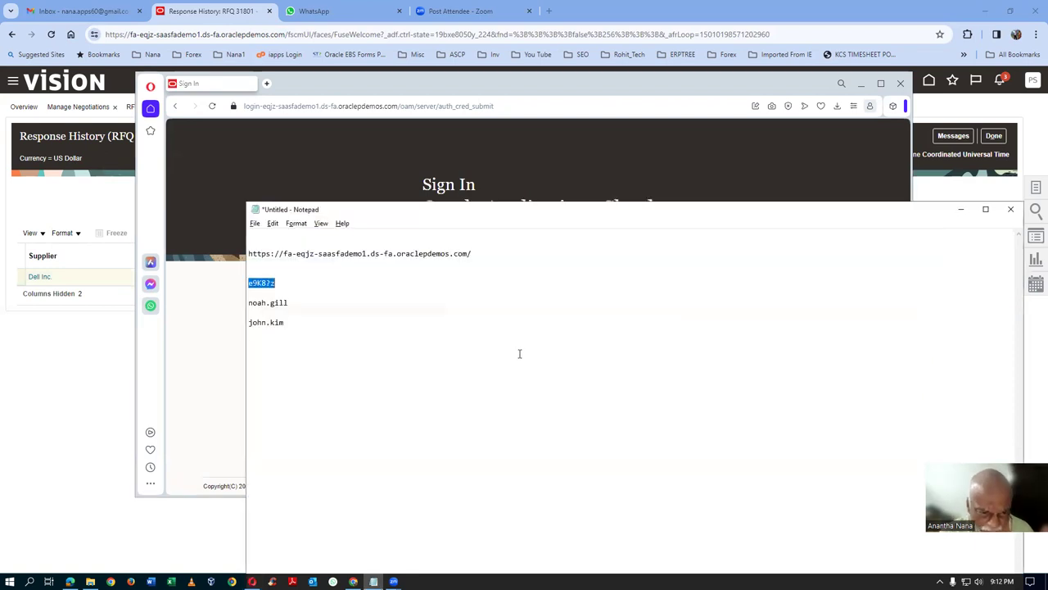
click(368, 368)
drag(248, 283, 274, 288)
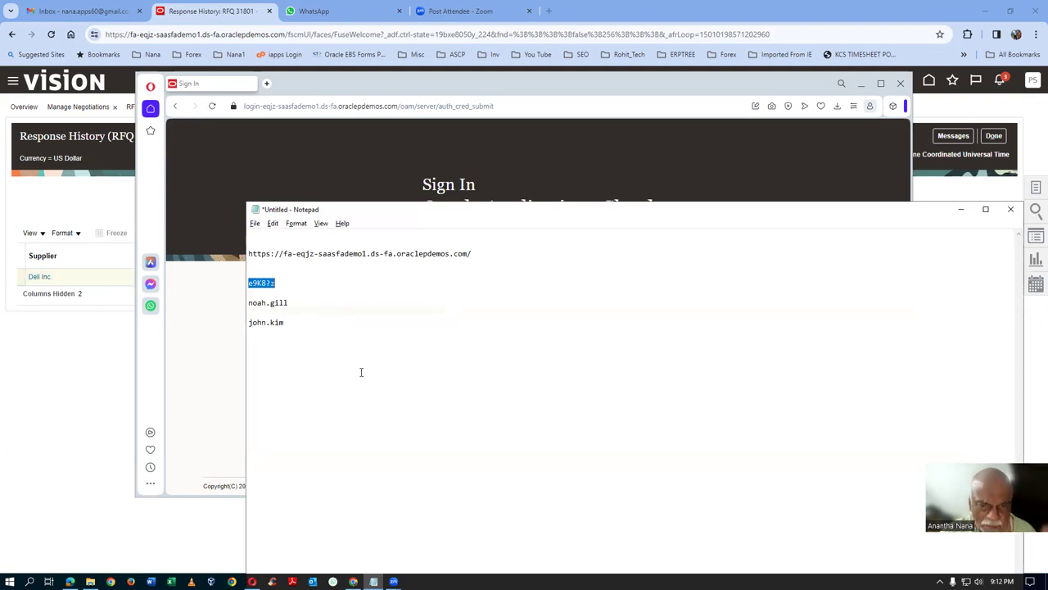
key(alt+Tab)
key(ctrl+v)
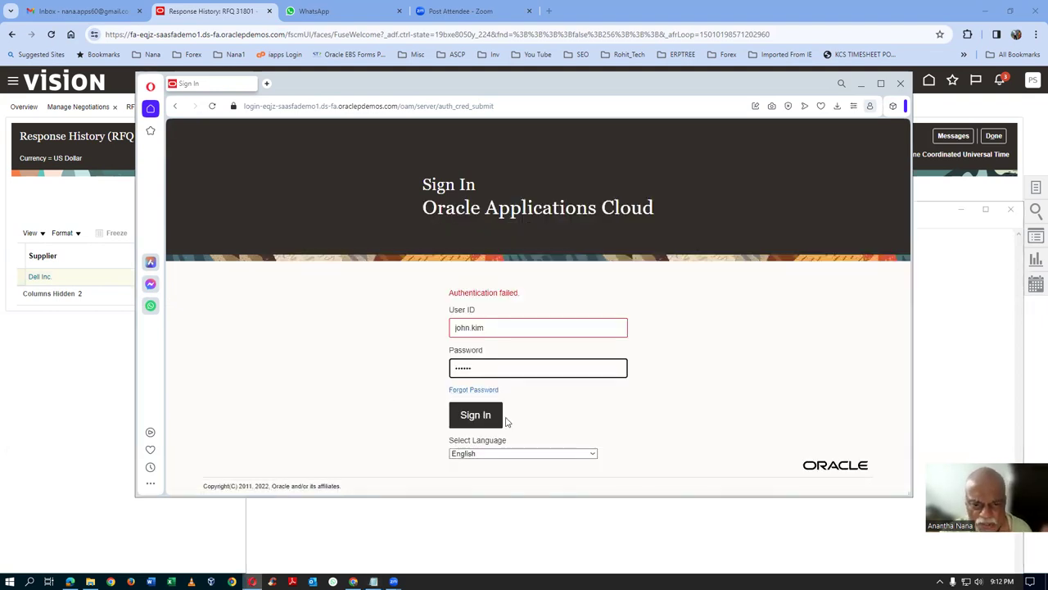
click(483, 416)
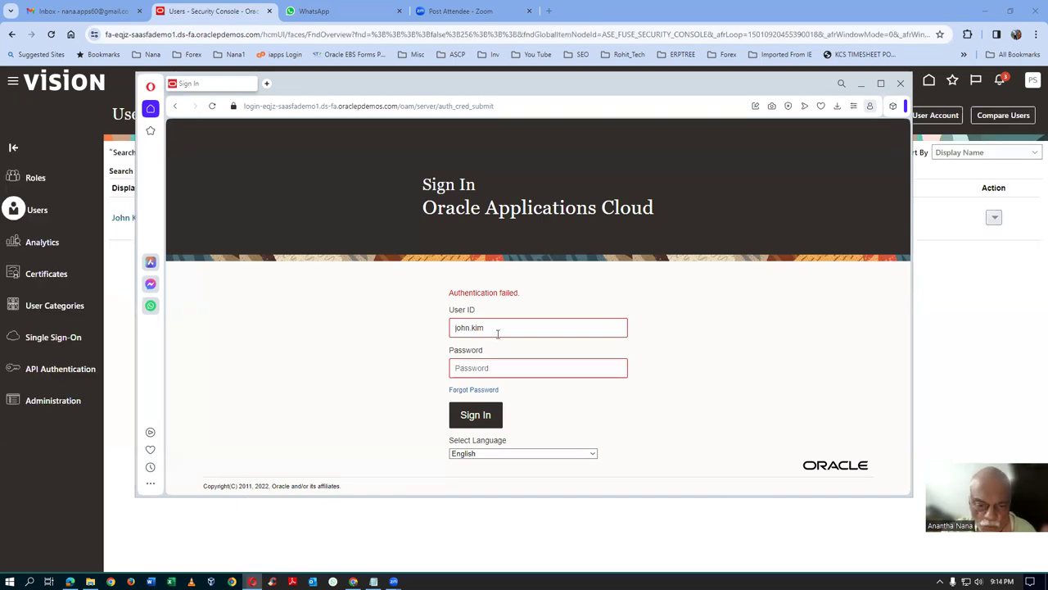
- Enter the account password, sign in, maximize Opera, and show the Supplier Portal apps
click(496, 367)
text(••)
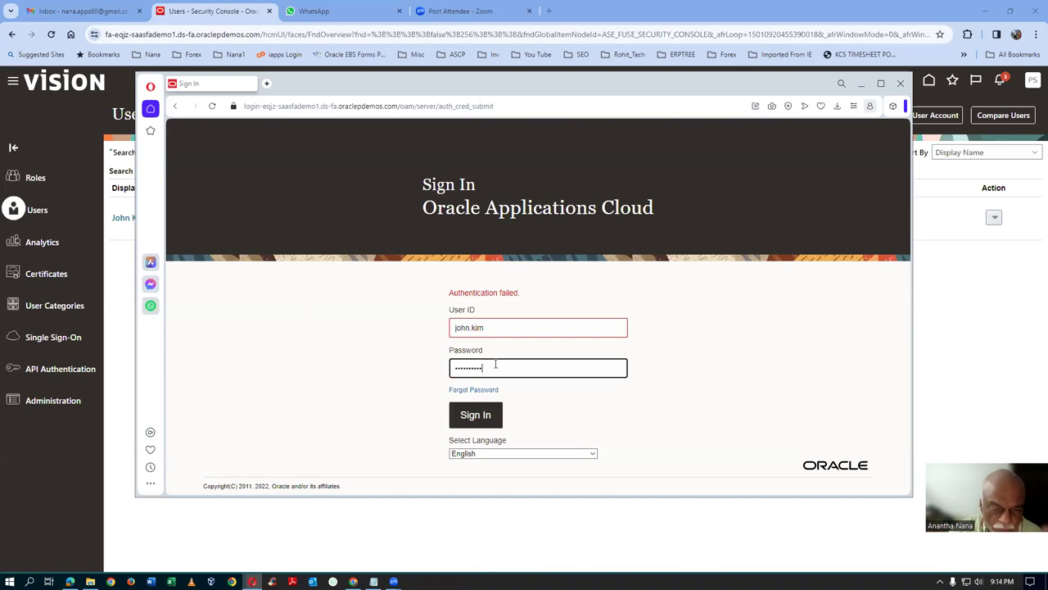
click(476, 414)
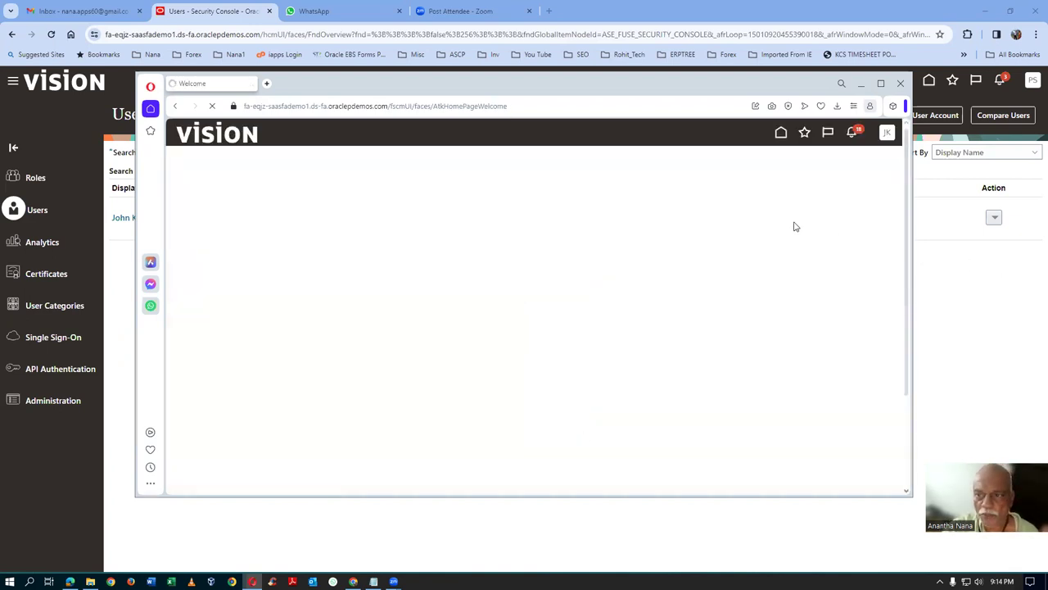
click(880, 83)
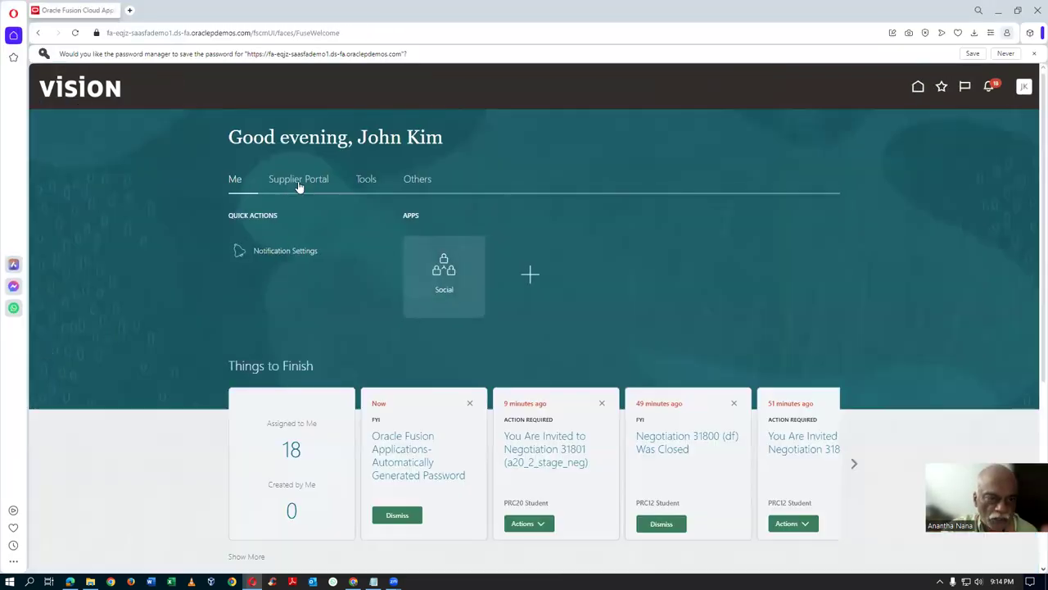
click(300, 182)
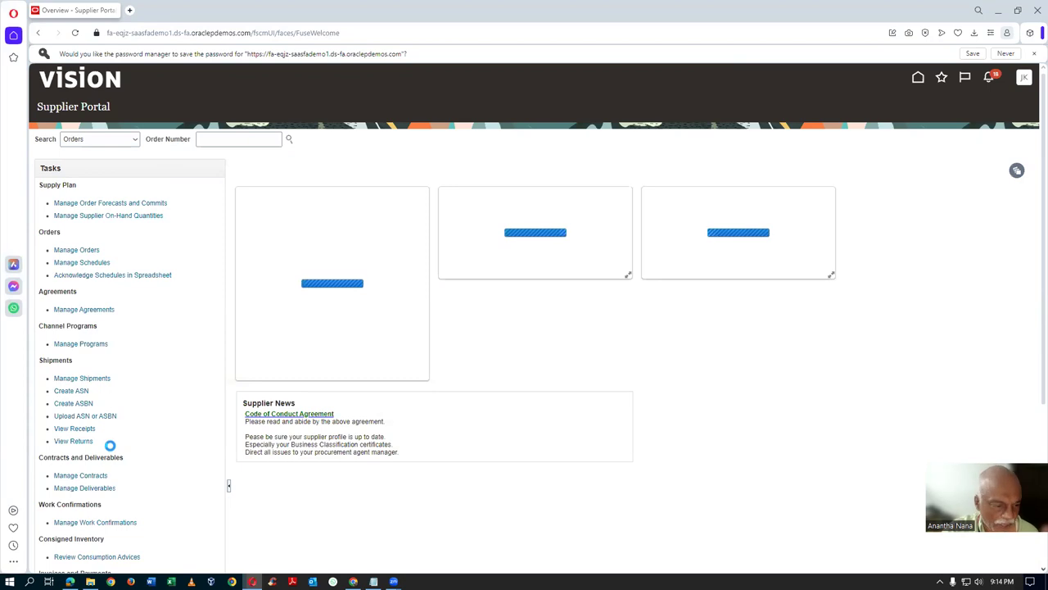
- Review active seller auction 17746, then return to the Supplier Portal overview task list
scroll(110, 445, down, 2)
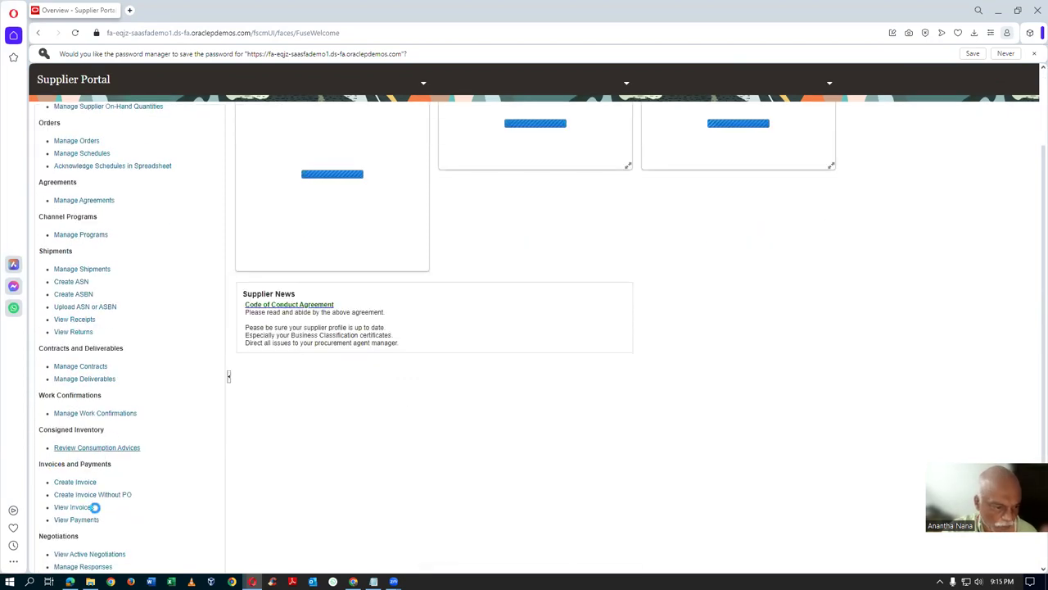
scroll(82, 479, down, 2)
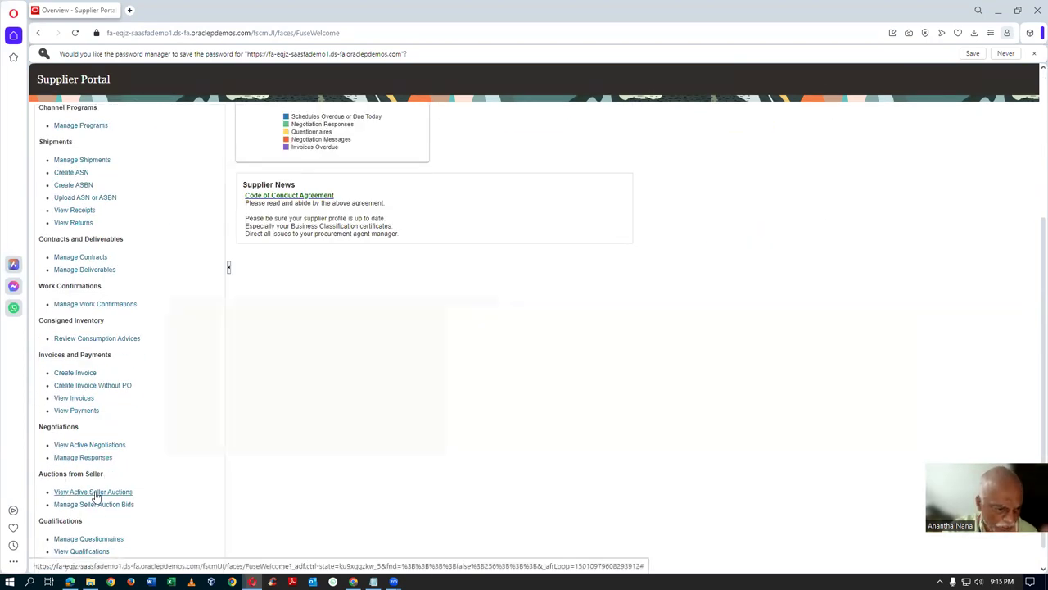
click(94, 475)
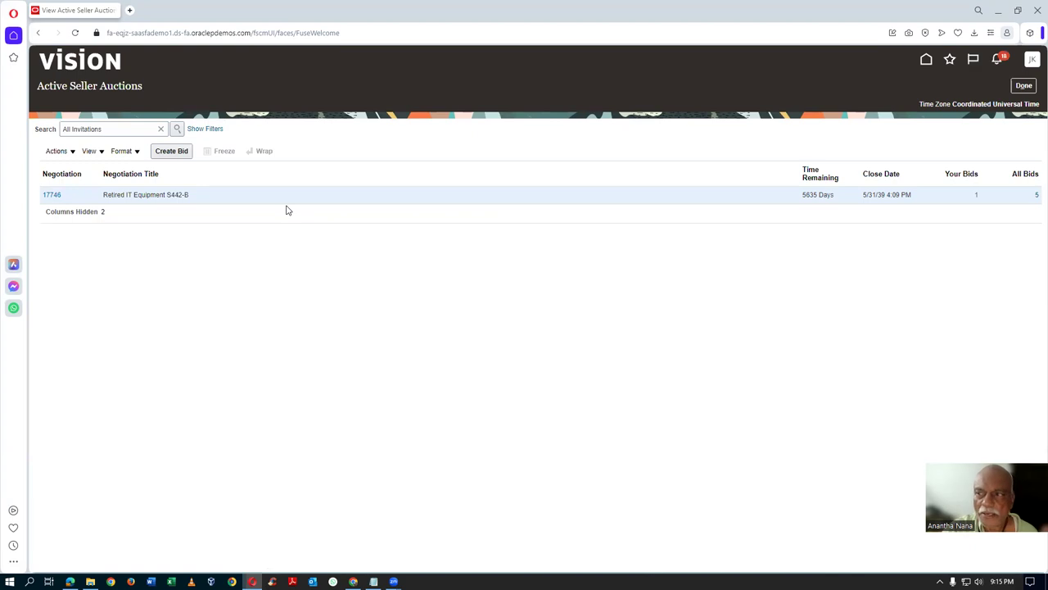
click(1030, 89)
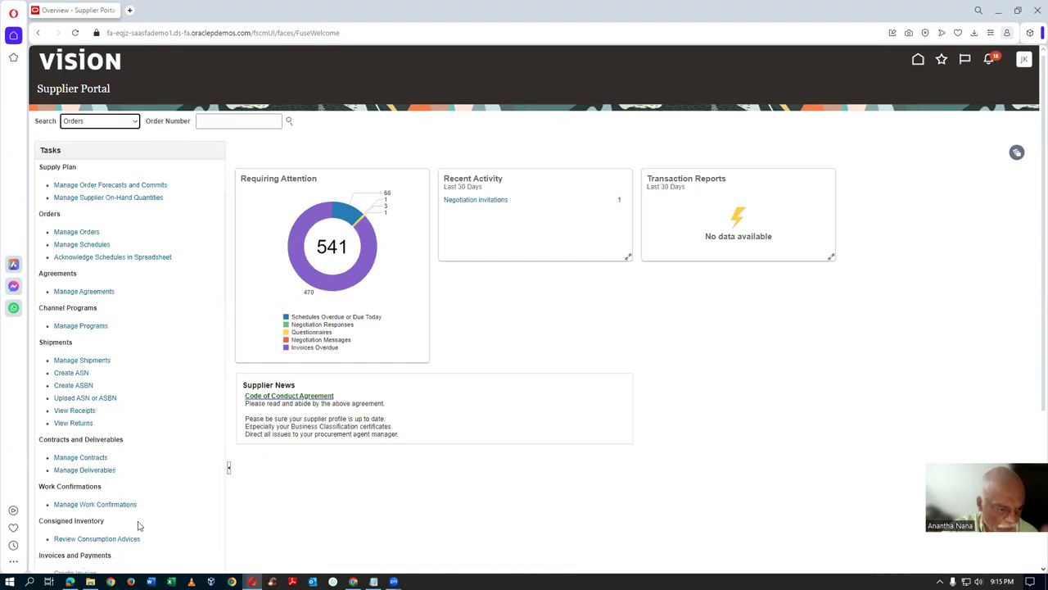
scroll(142, 456, down, 2)
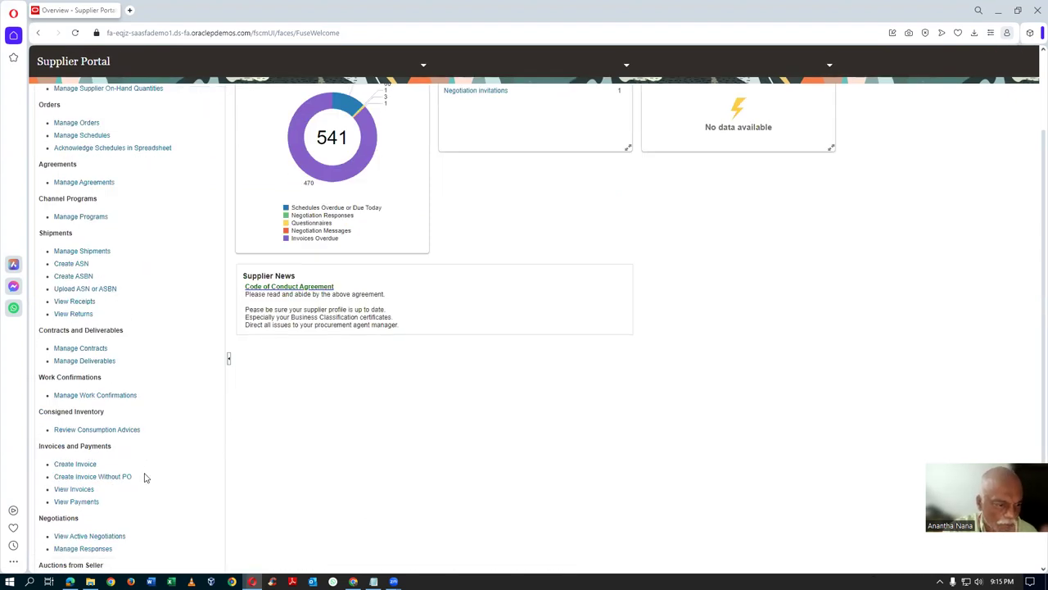
scroll(146, 475, down, 2)
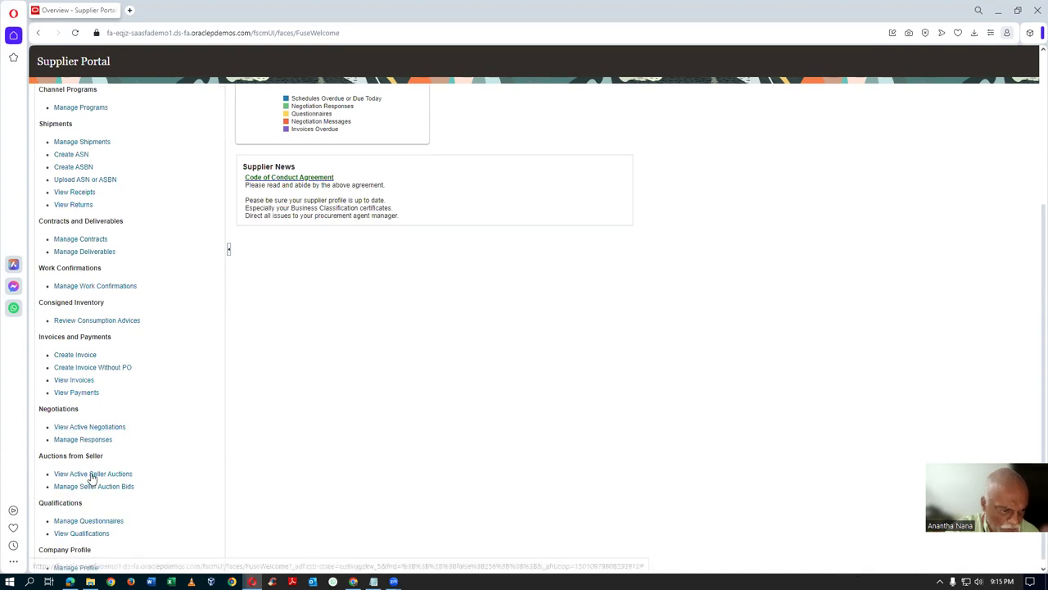
- Create Quote 71140 for negotiation 31801 a20_2_stage_neg, valid until 2/2/24 3:33 PM
click(79, 427)
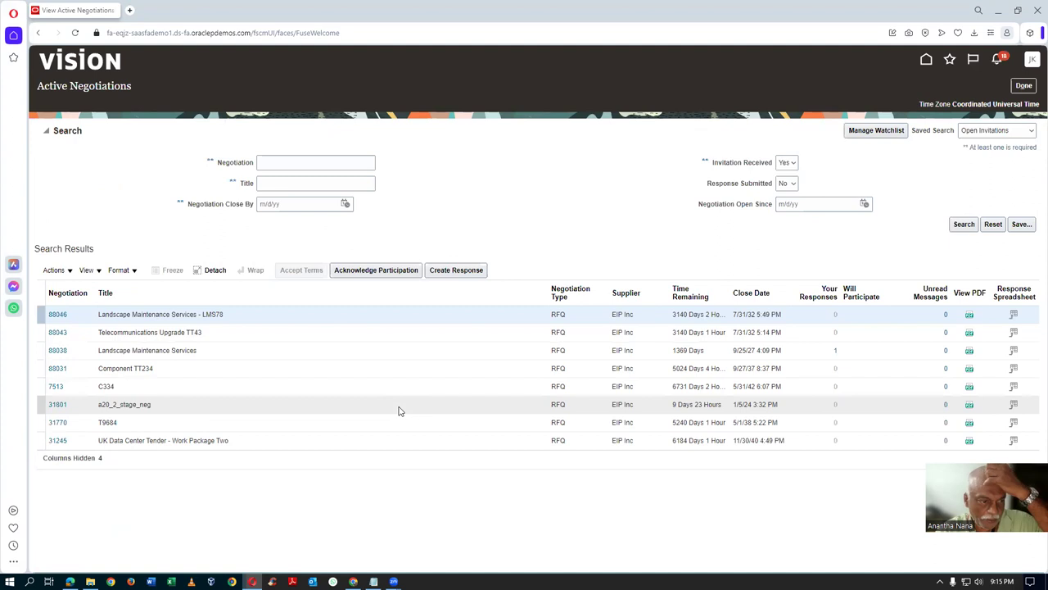
click(183, 408)
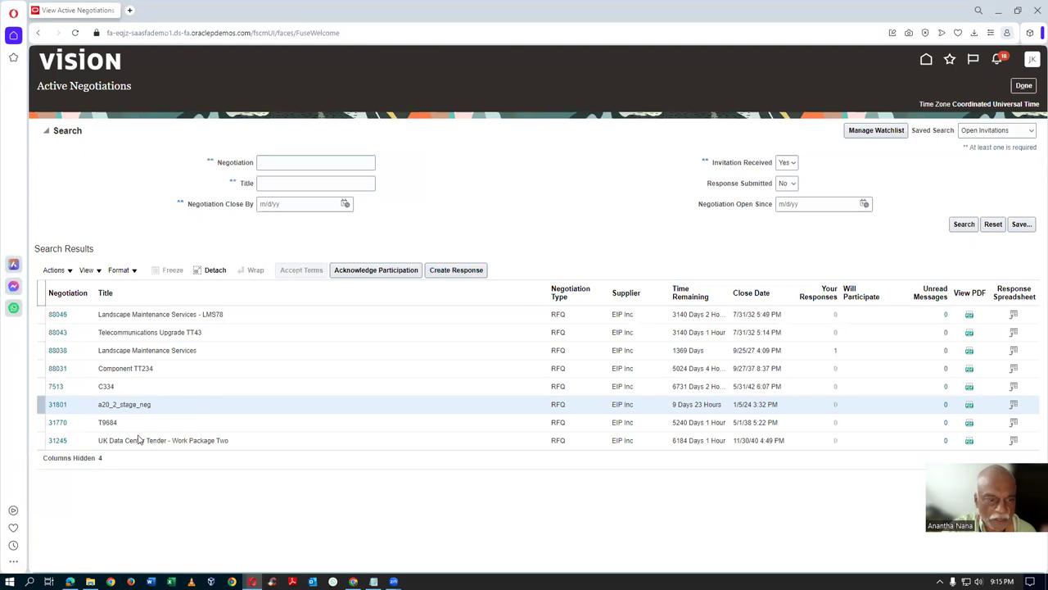
click(470, 274)
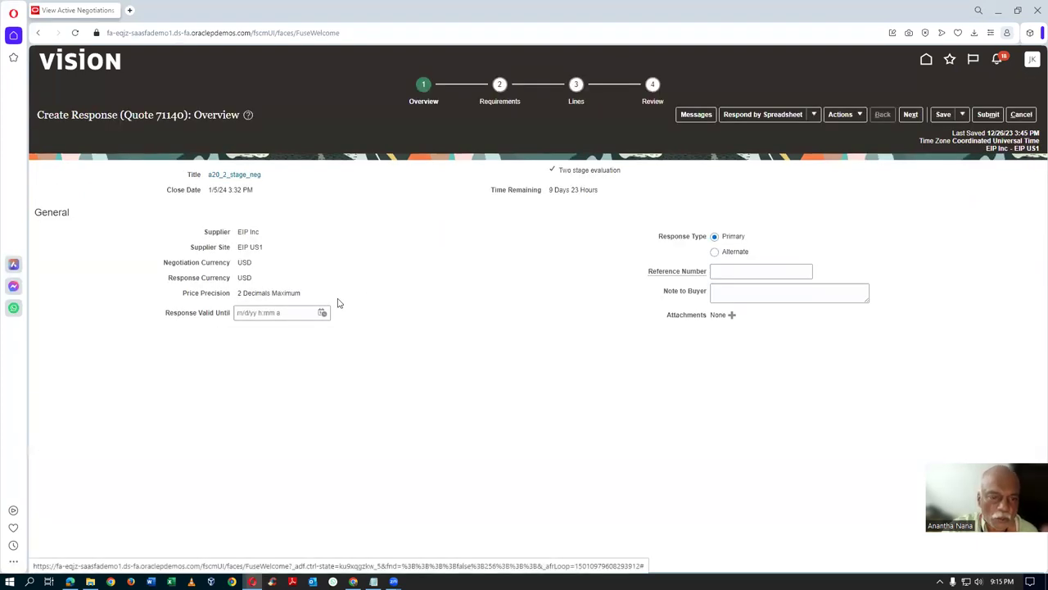
click(323, 312)
click(434, 448)
click(435, 506)
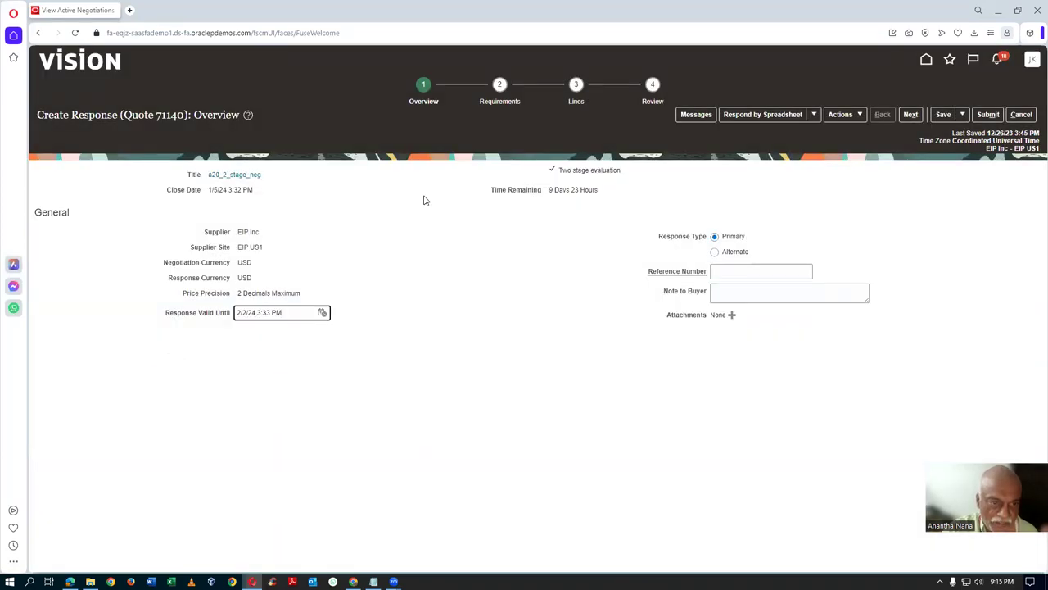
- Answer Section 1's Server Speed in GHz and Max Memory in GB requirements with 22
click(502, 102)
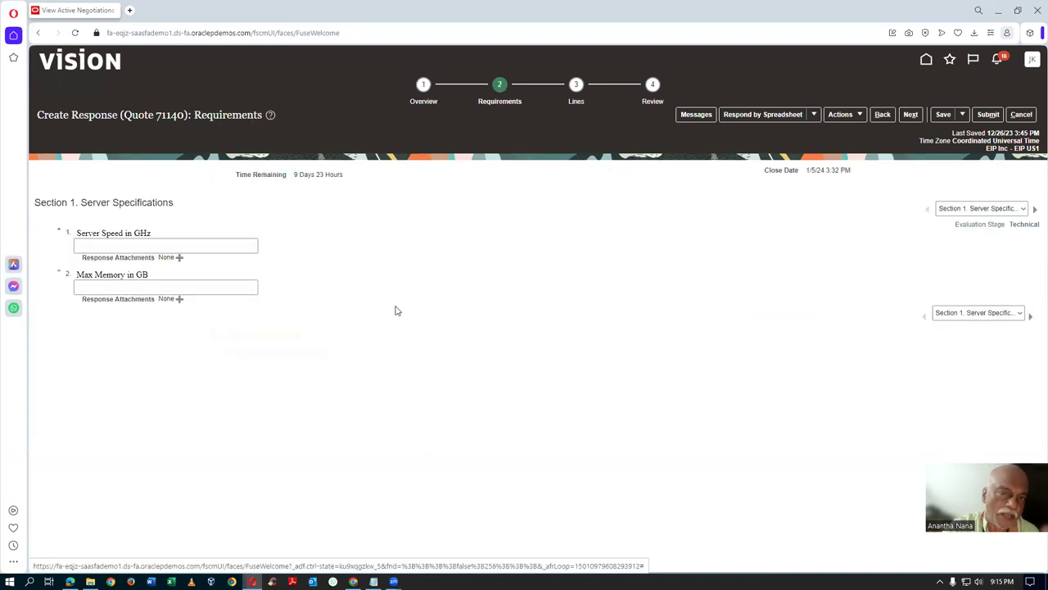
click(96, 244)
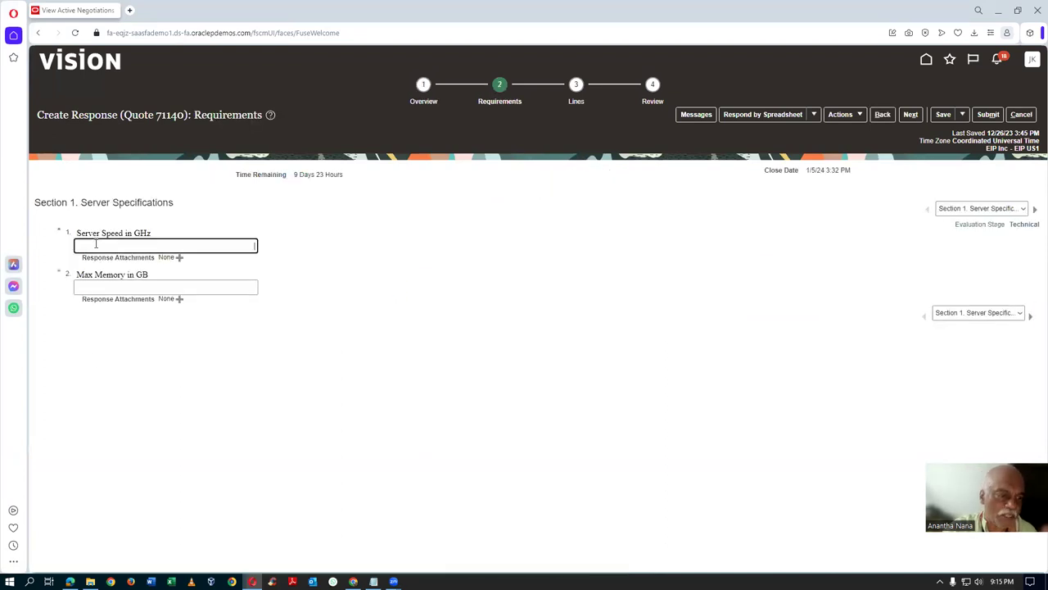
click(104, 286)
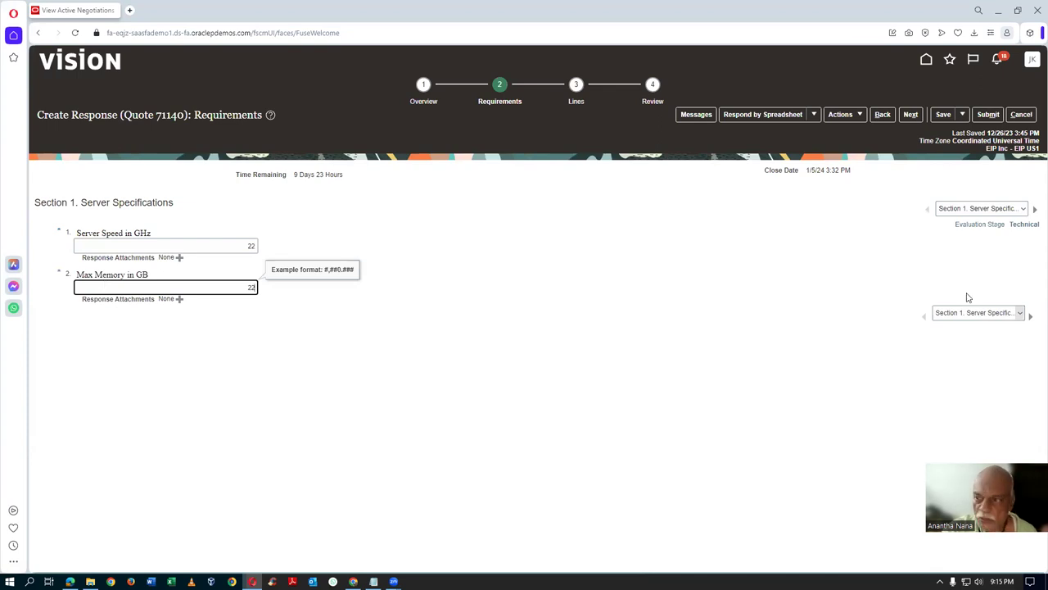
- Answer all four Section 2: Business requirements with 22 and go to the Lines step
click(1022, 208)
click(970, 230)
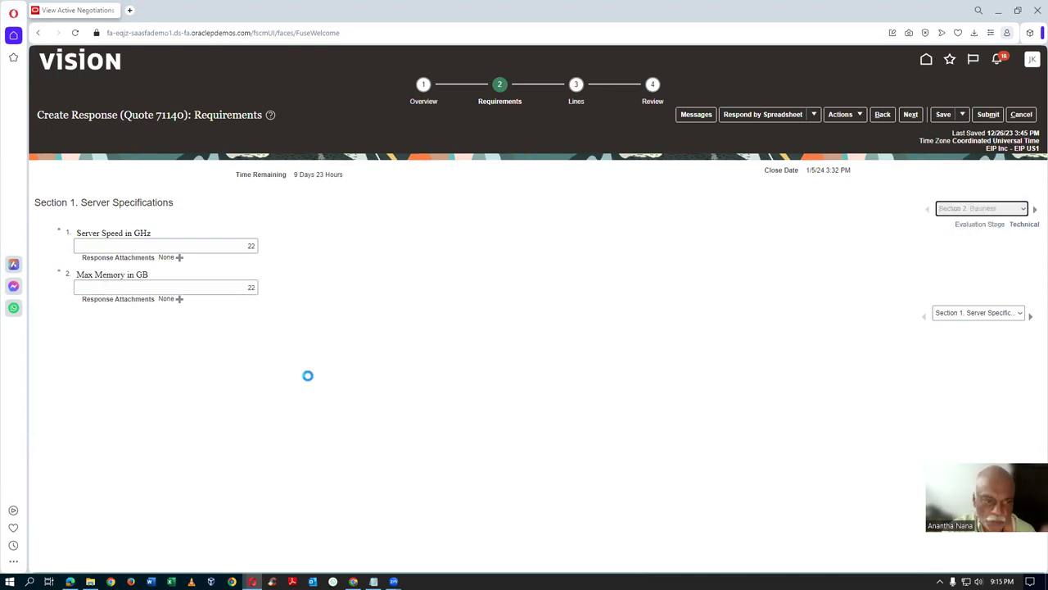
click(109, 247)
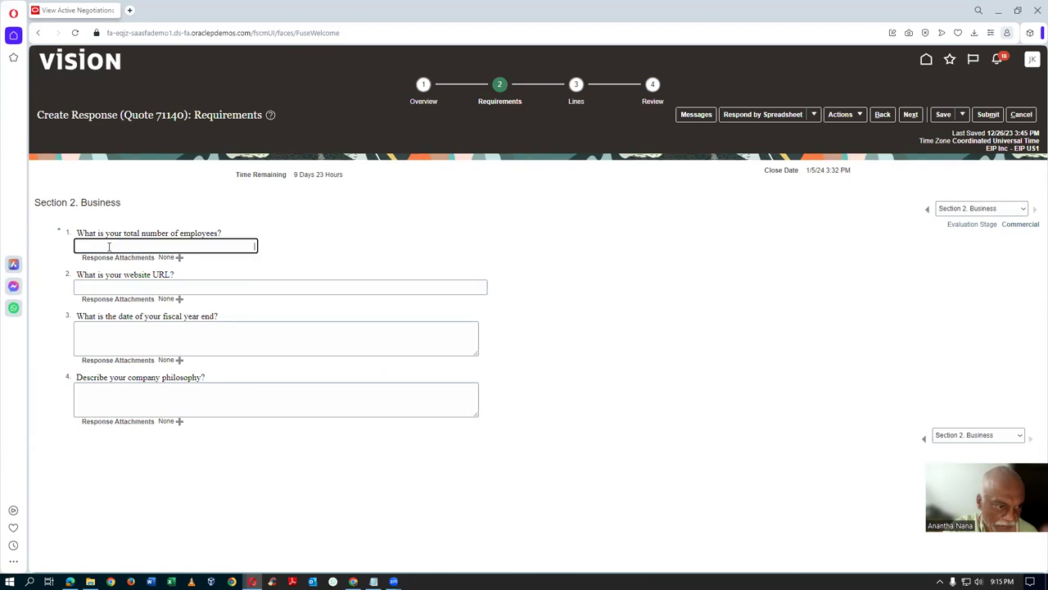
click(107, 288)
click(106, 336)
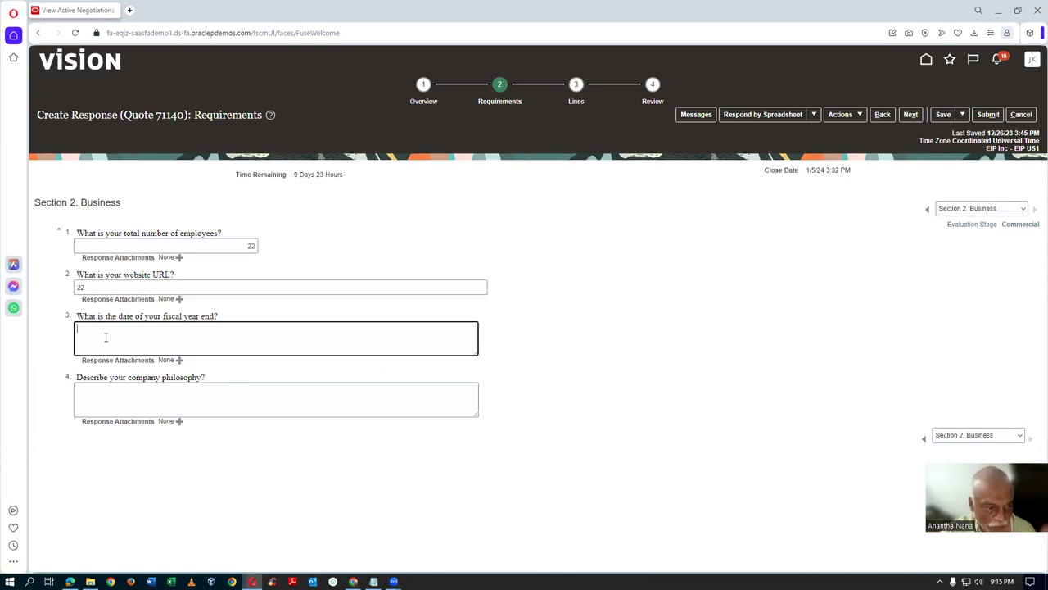
click(99, 397)
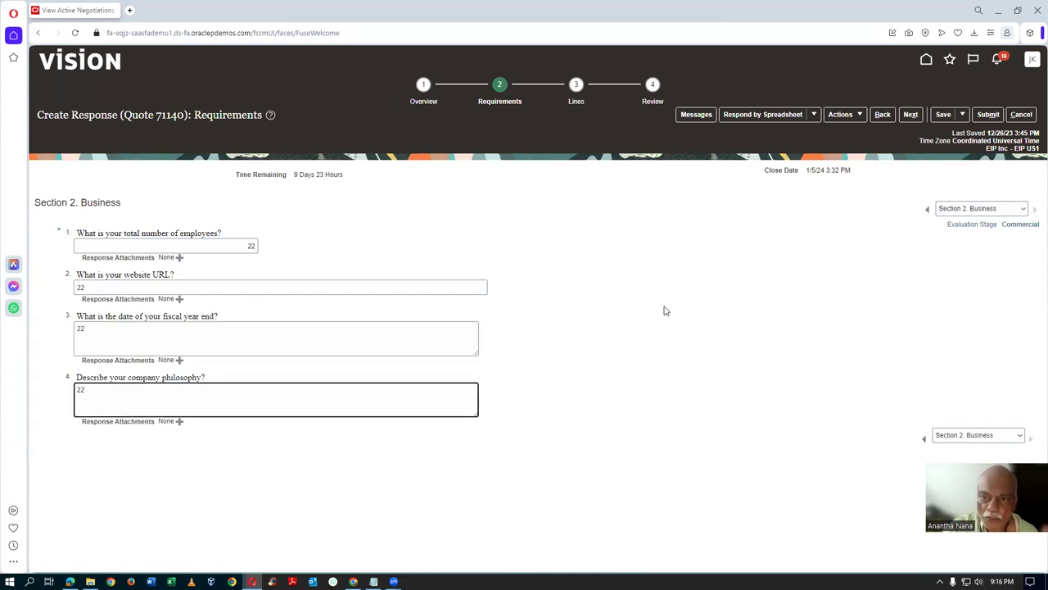
click(576, 94)
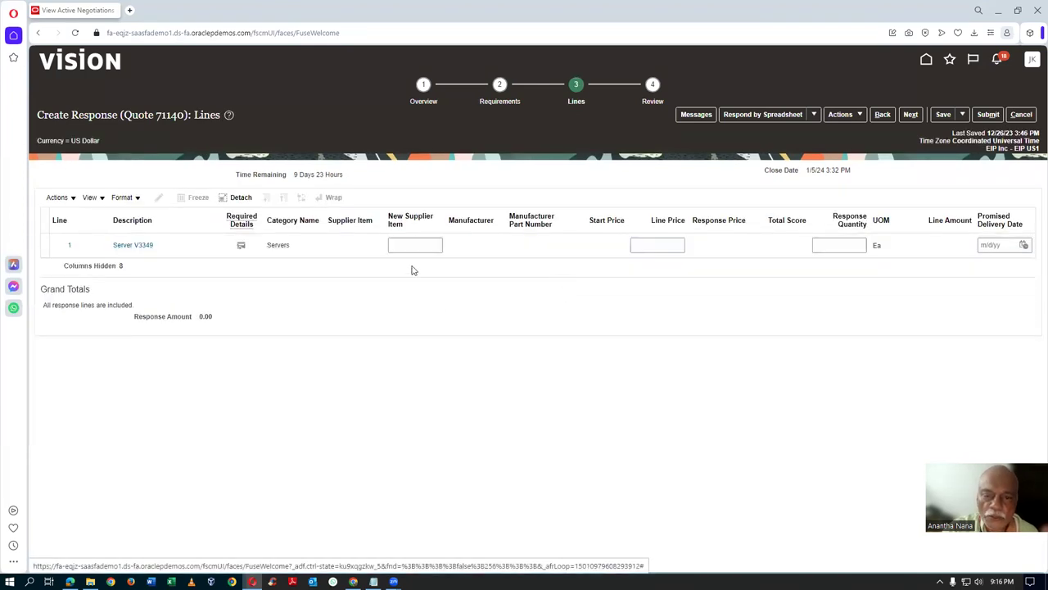
- Price Server V3349 at 22.00 for 100 units (2,200.00 total) and open Line 1 for editing
click(644, 246)
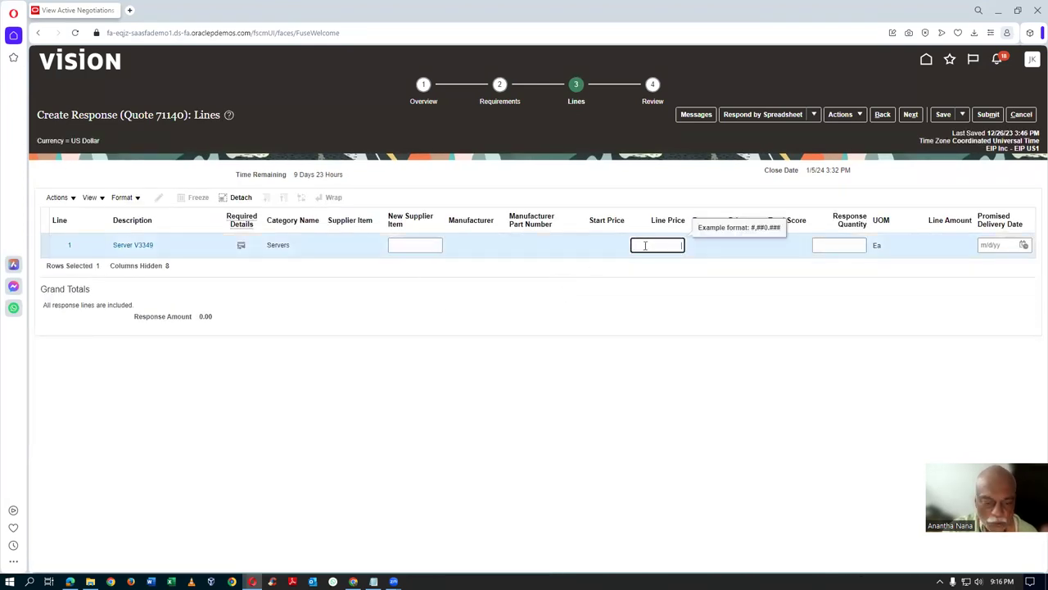
click(710, 299)
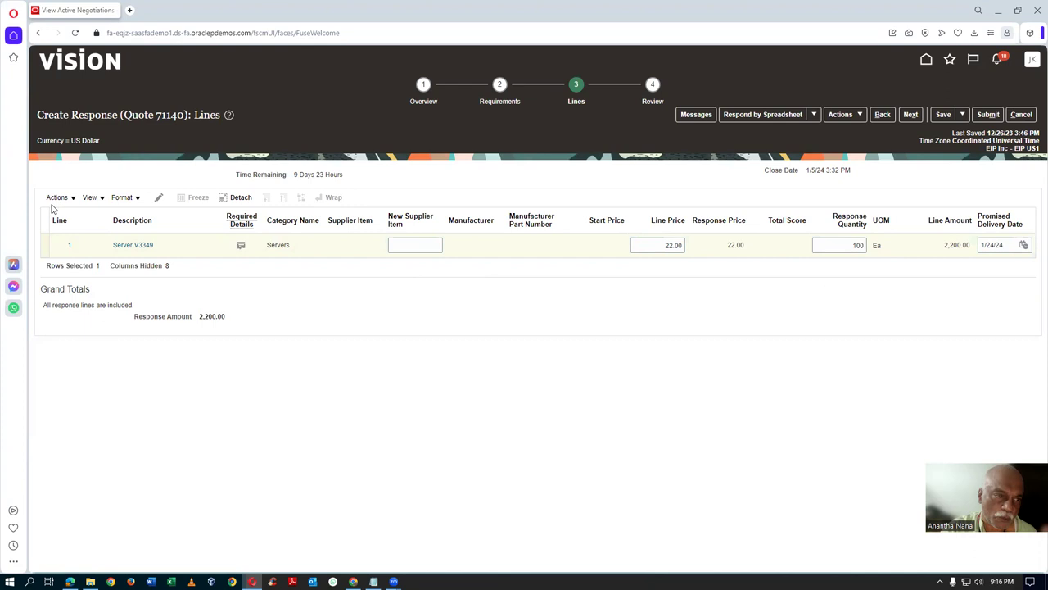
click(154, 202)
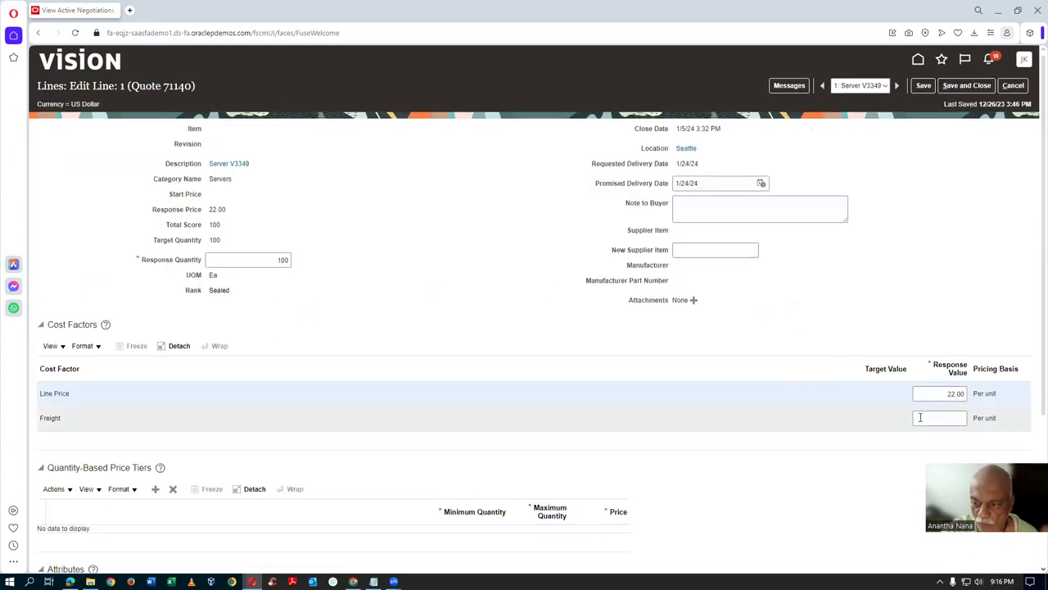
- Enter a Freight cost response value of 22.00 for the line
click(920, 418)
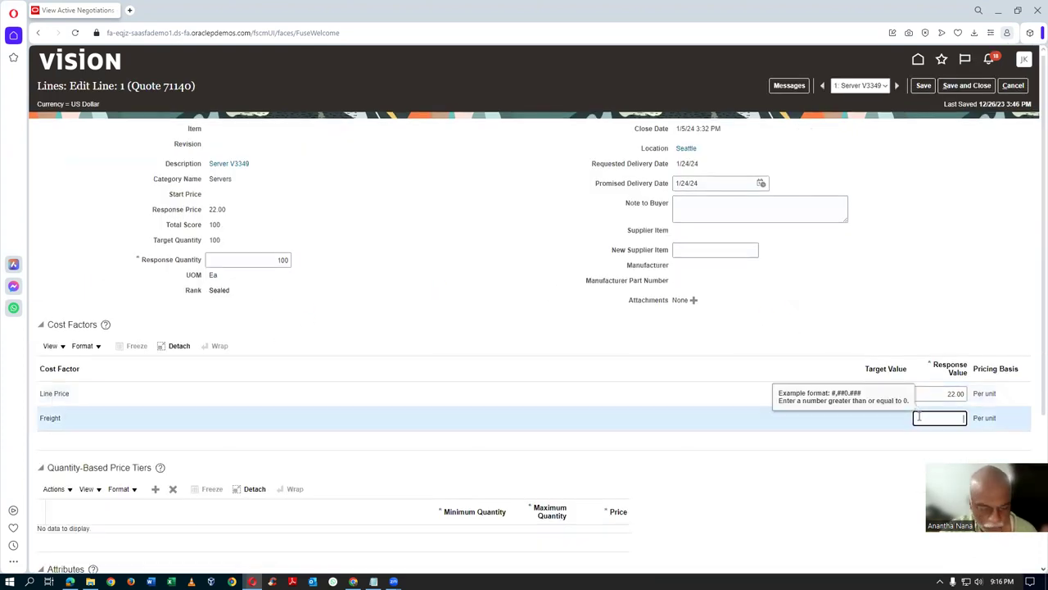
click(857, 478)
scroll(837, 450, down, 1)
scroll(838, 448, down, 3)
- Answer the production capacity, lead time and average markup attributes with 22 each, then save the line
click(952, 442)
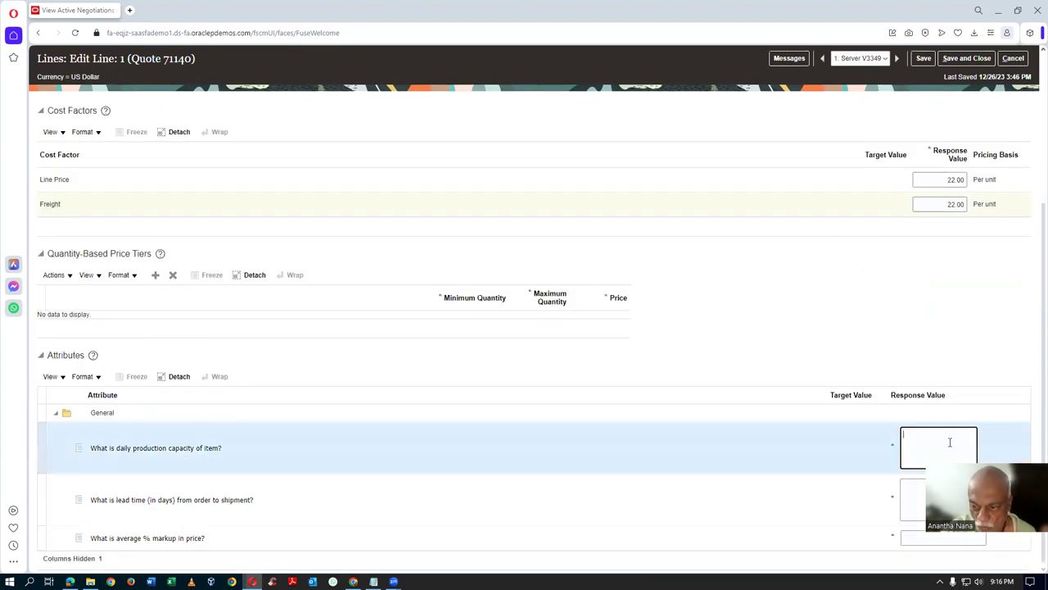
text(22)
click(917, 486)
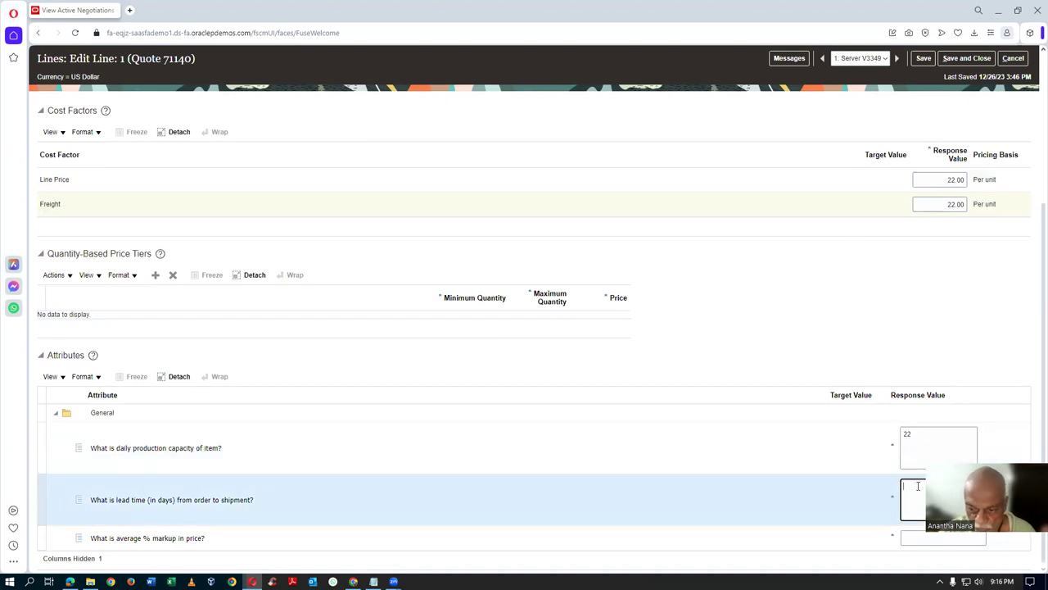
text(22)
click(906, 540)
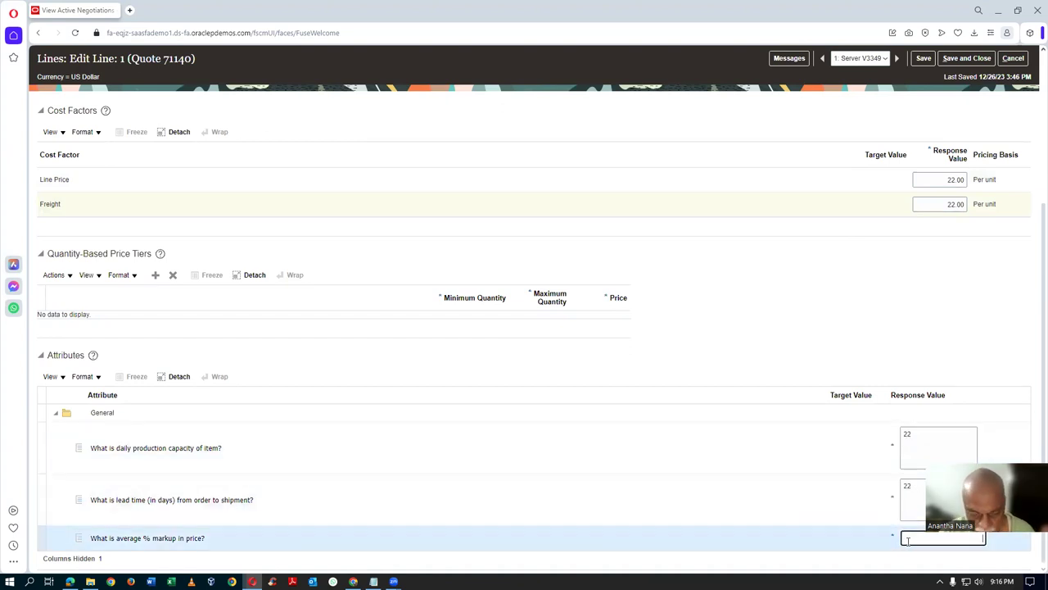
text(22)
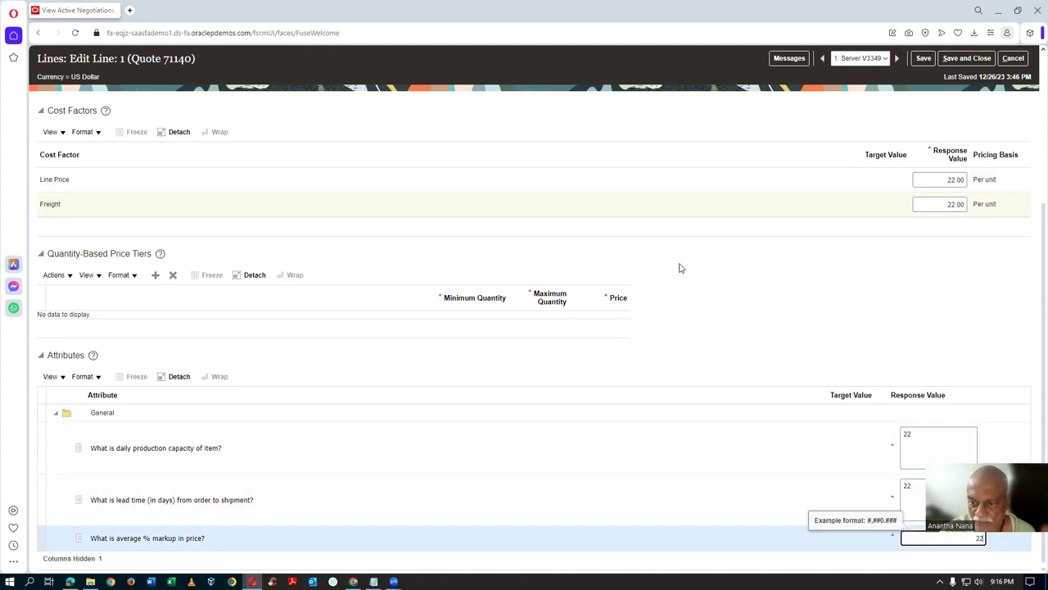
click(679, 267)
click(968, 58)
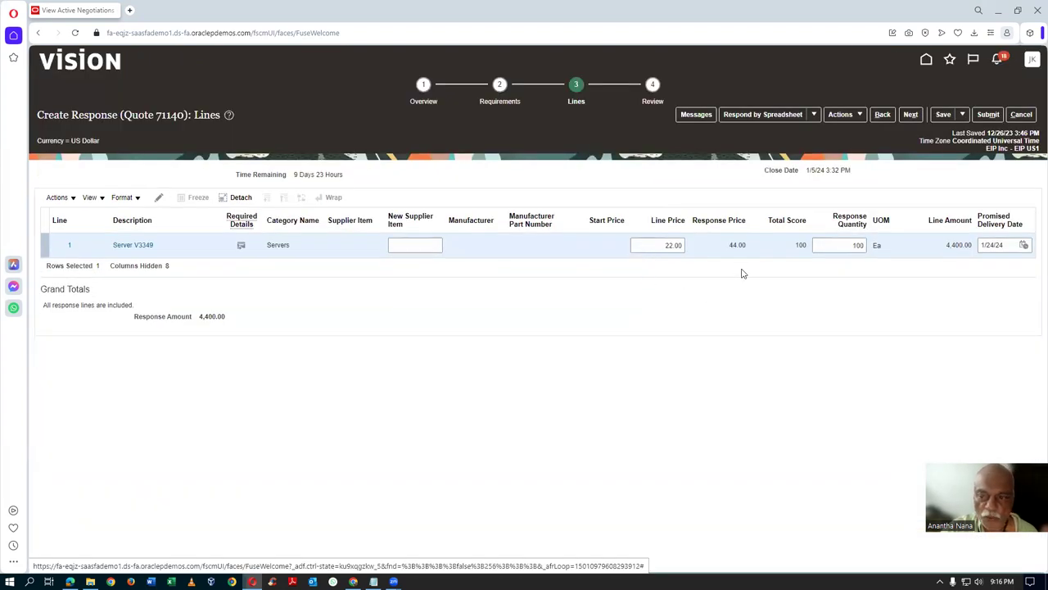
- Submit quote 71140 to negotiation 31801, confirm, and switch to the Security Console window
click(989, 114)
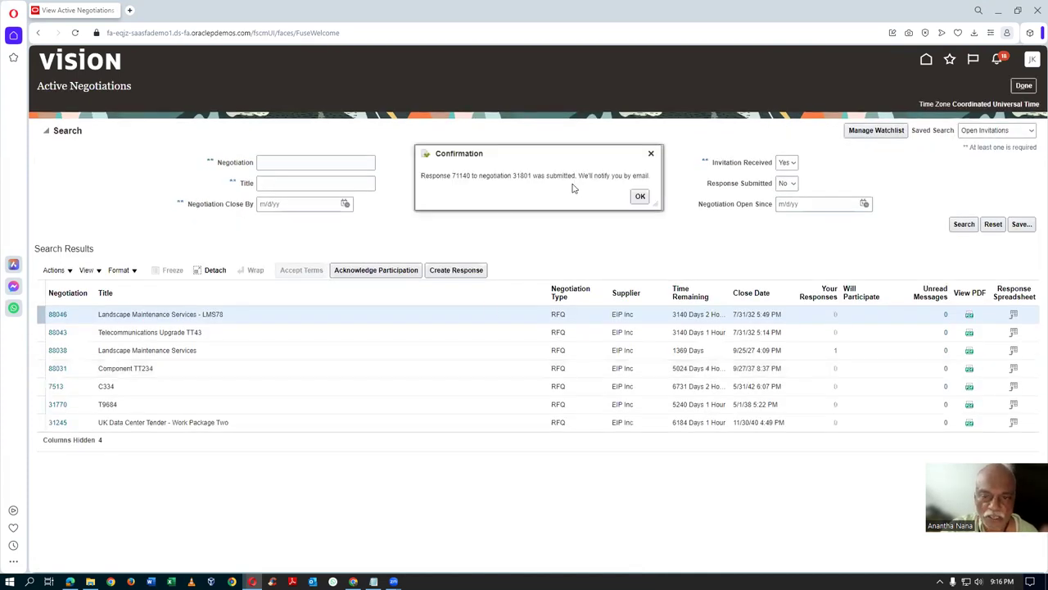
click(640, 196)
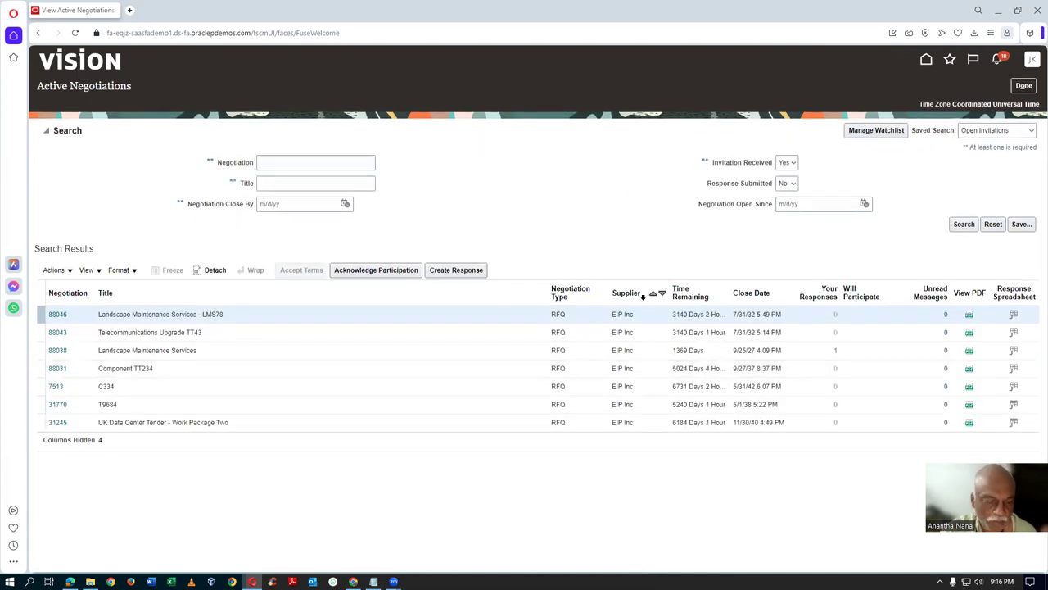
key(alt+Tab)
key(alt+Tab)
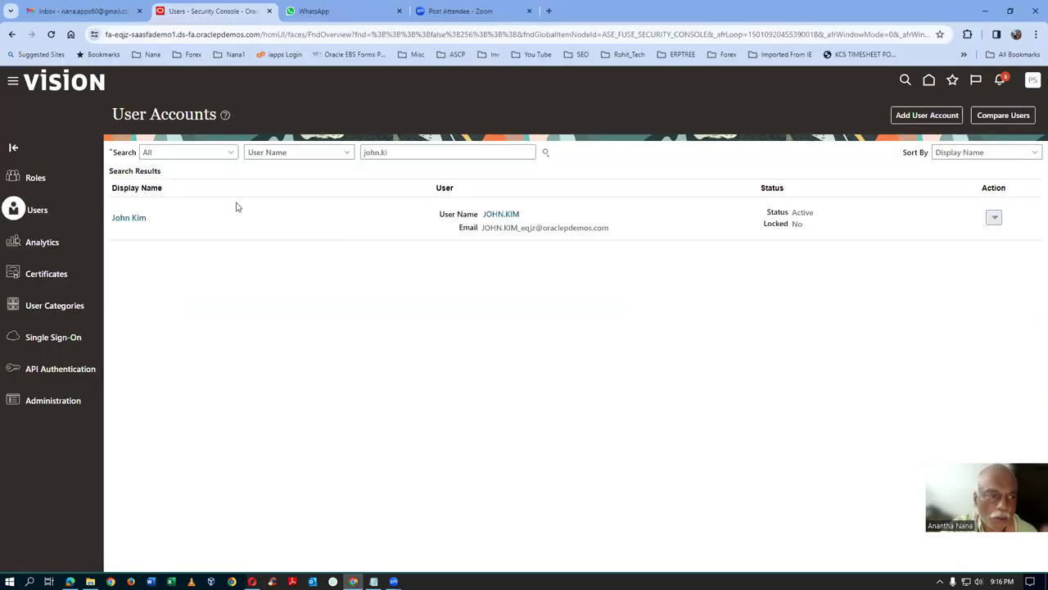
- Return home and open the Negotiations work area from the Procurement apps
click(928, 79)
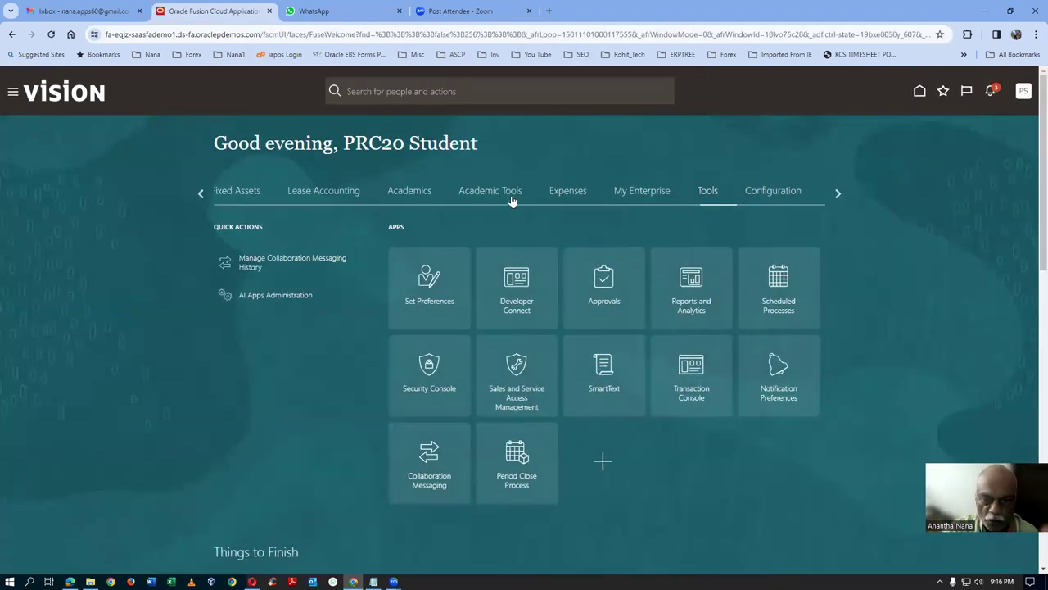
click(200, 193)
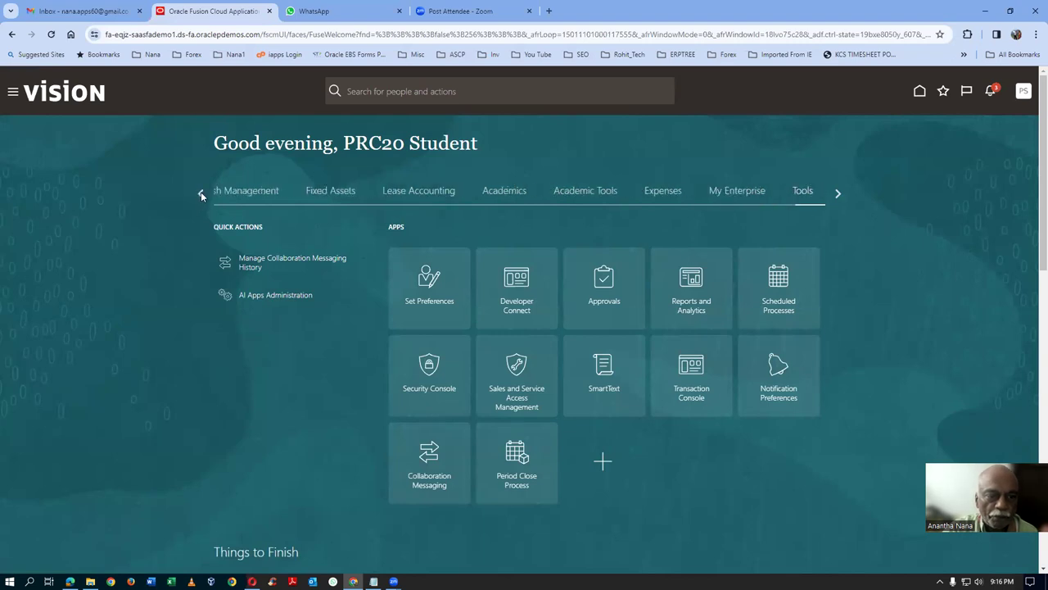
click(199, 193)
click(199, 194)
click(199, 193)
click(199, 193)
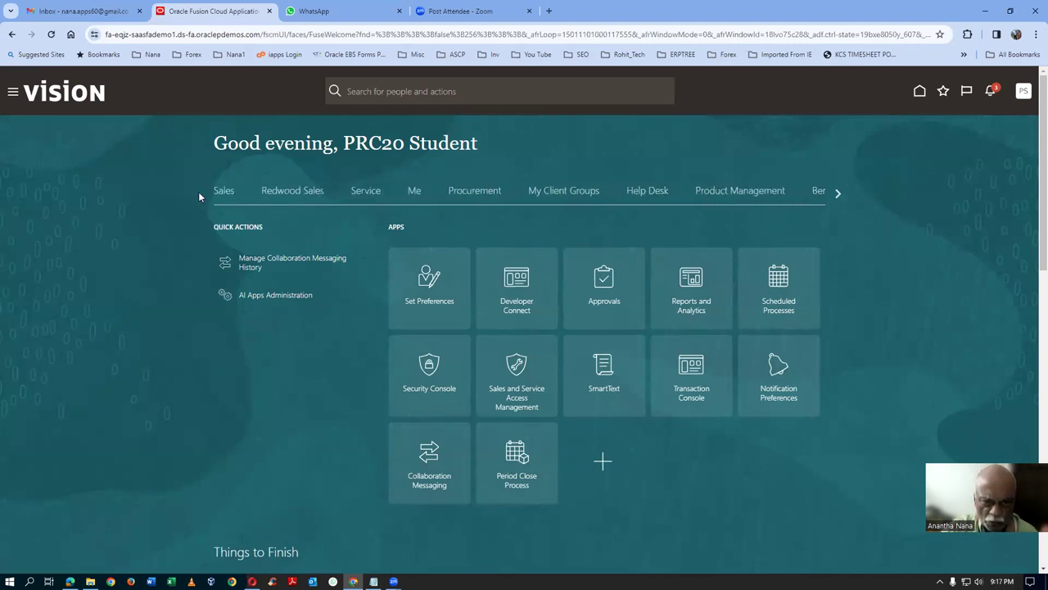
click(468, 196)
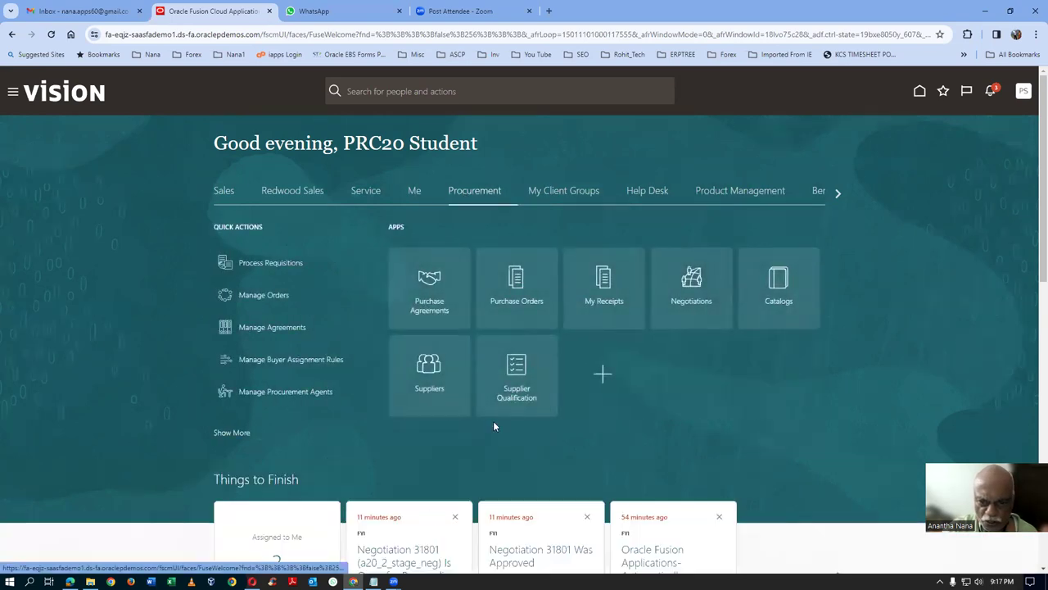
click(681, 320)
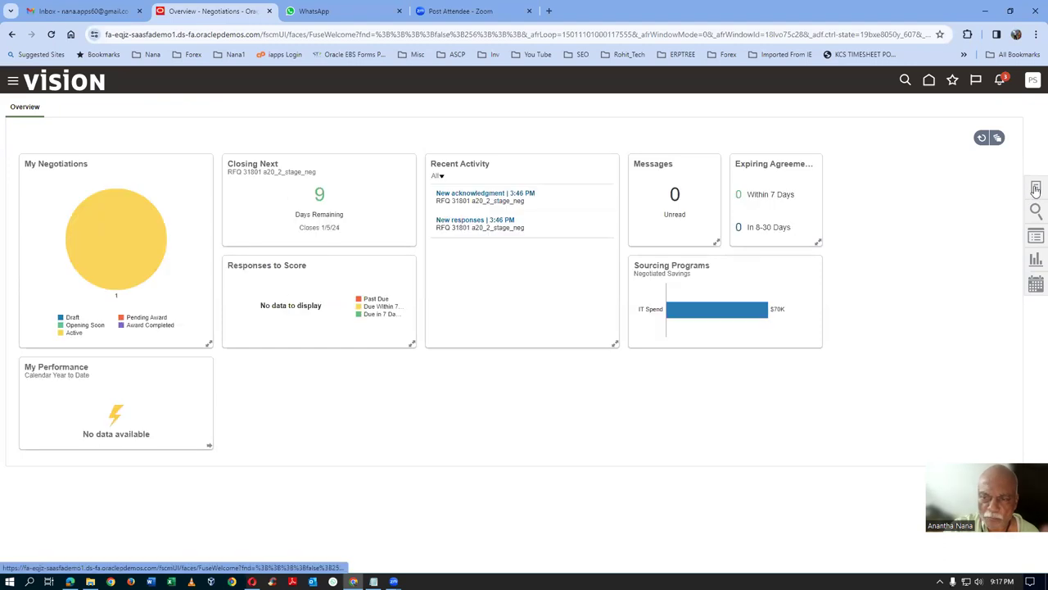
- Open Manage Negotiations and enter 31801 as the negotiation search criterion
click(1036, 190)
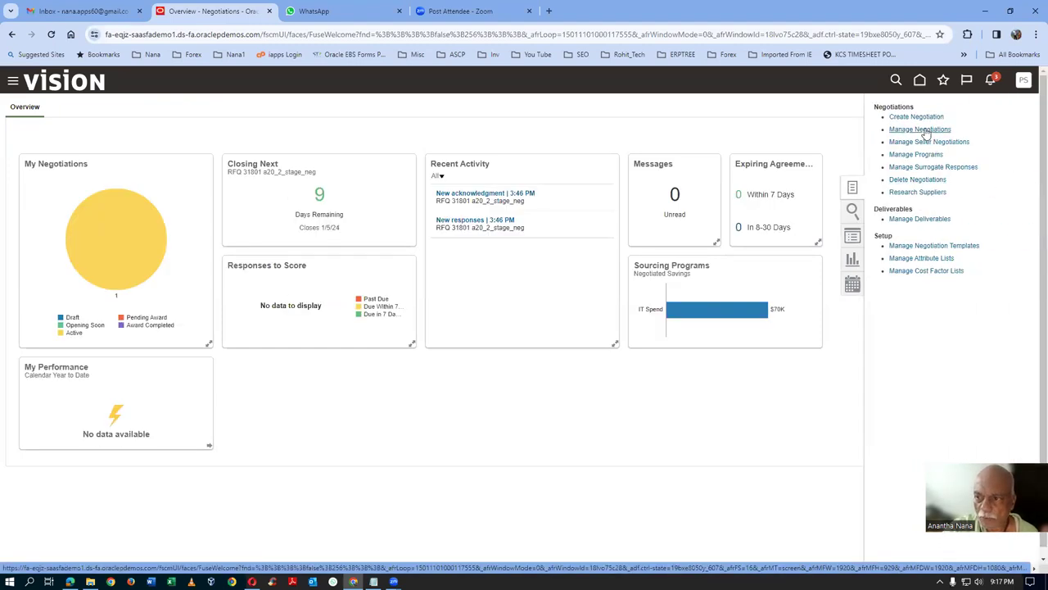
click(248, 234)
text(31801)
key(Tab)
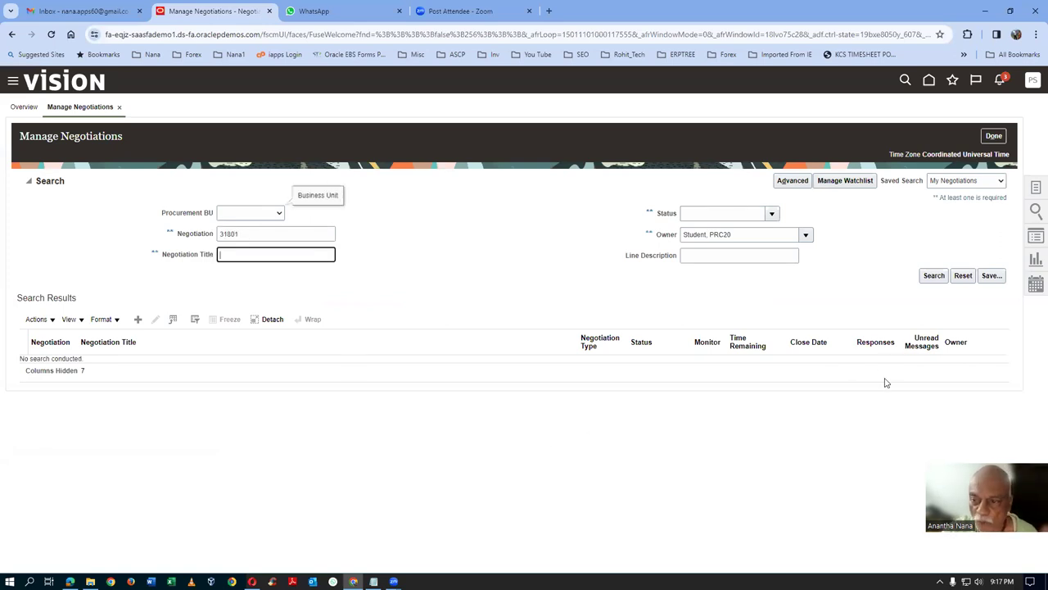
- Search for and open RFQ 31801, view its response history showing two sealed responses, then return
click(933, 275)
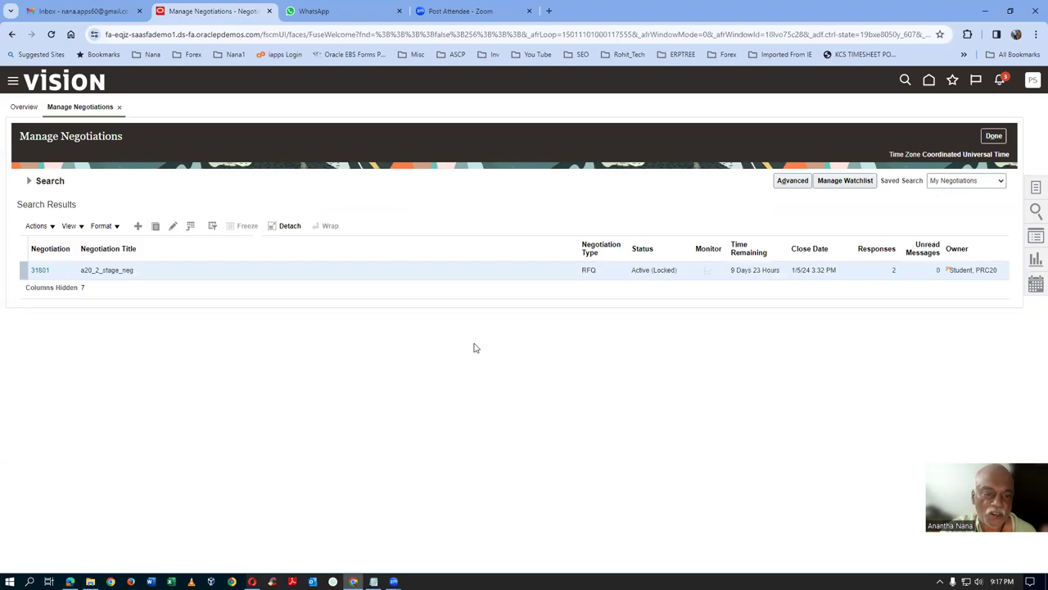
click(39, 271)
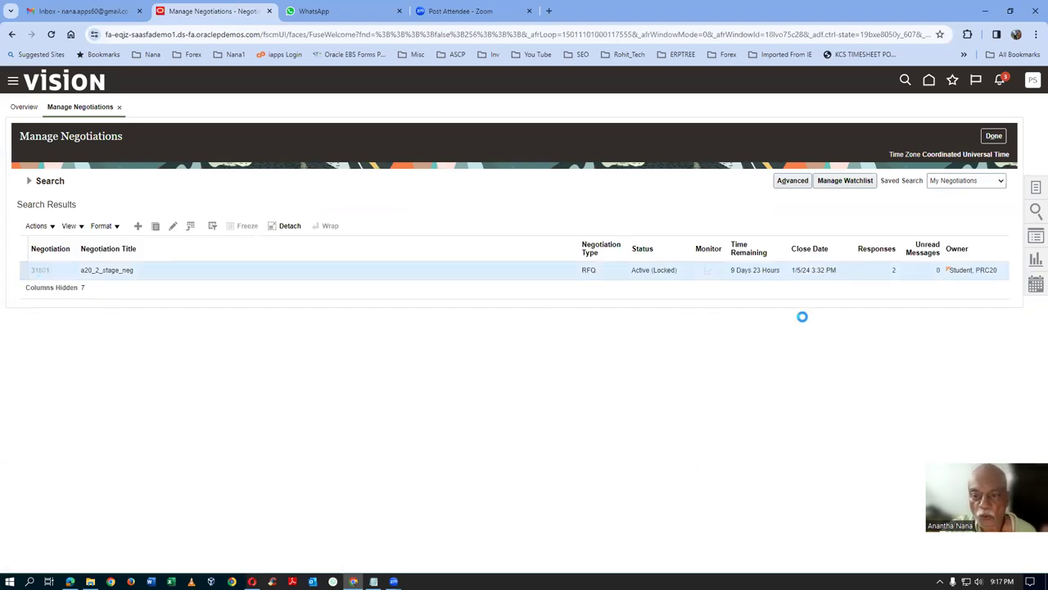
click(947, 137)
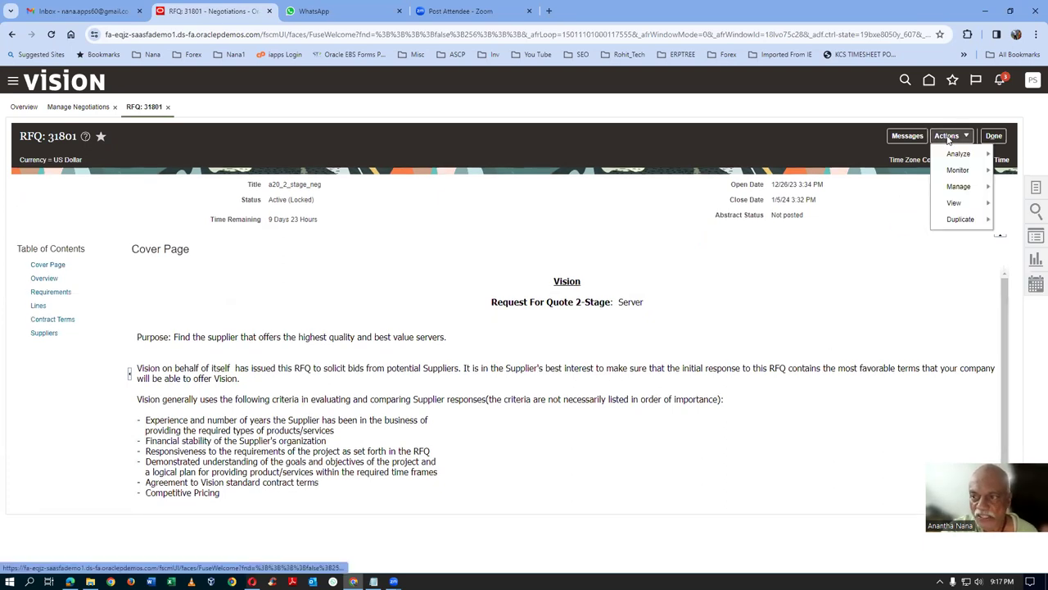
mouse_move(957, 154)
click(871, 156)
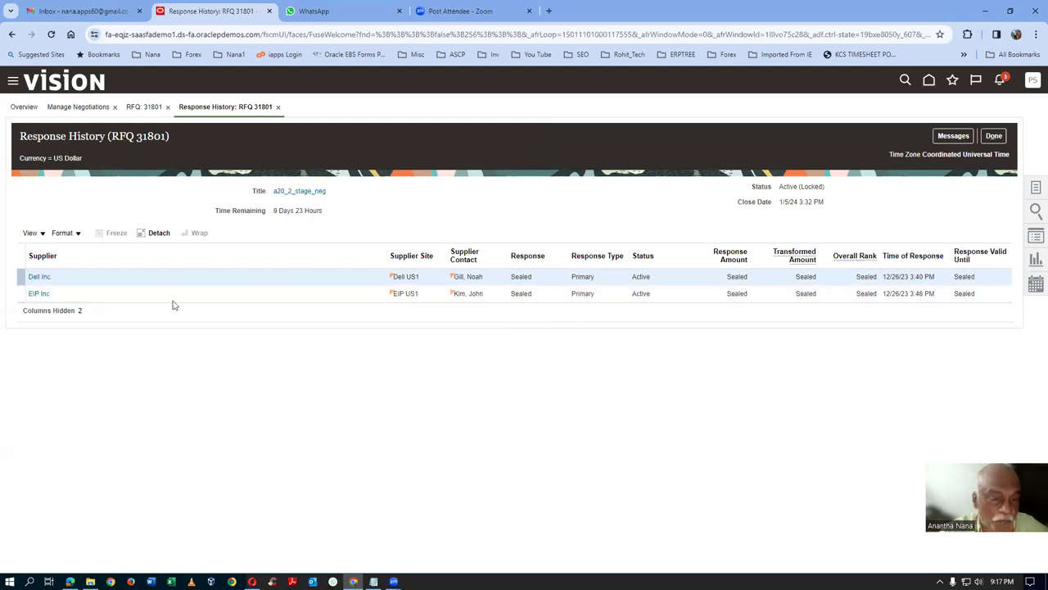
click(993, 136)
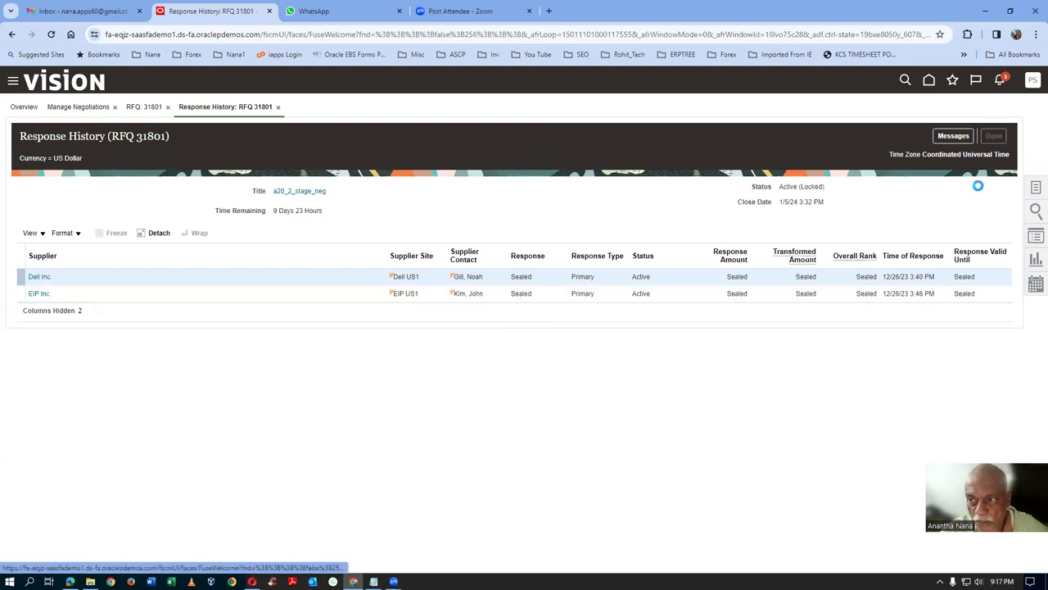
- Close RFQ 31801 immediately with the note 'c', leaving it Closed (Locked), and acknowledge the confirmation
click(949, 138)
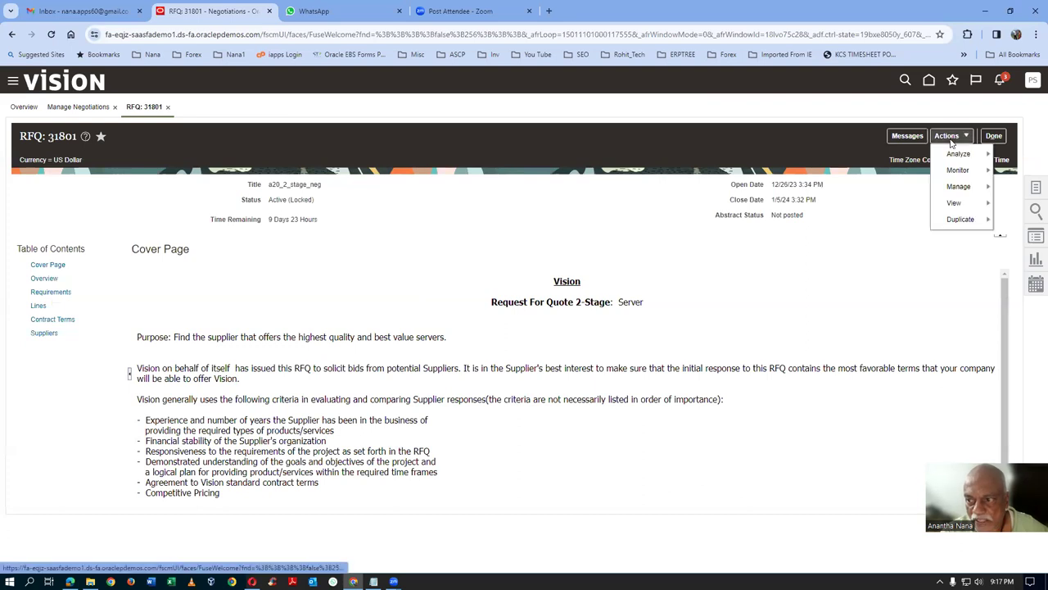
mouse_move(959, 189)
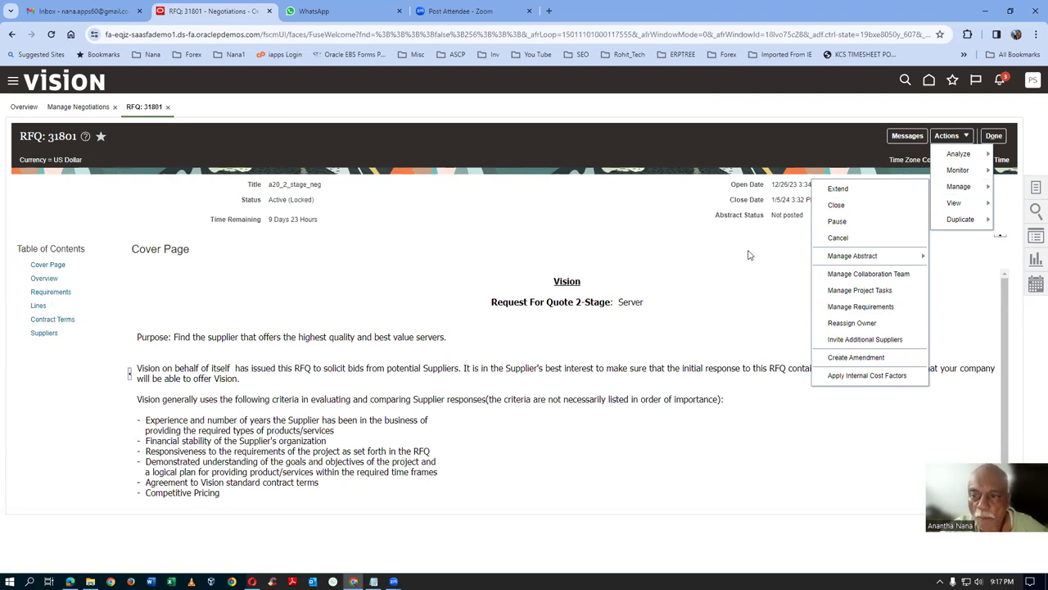
click(883, 211)
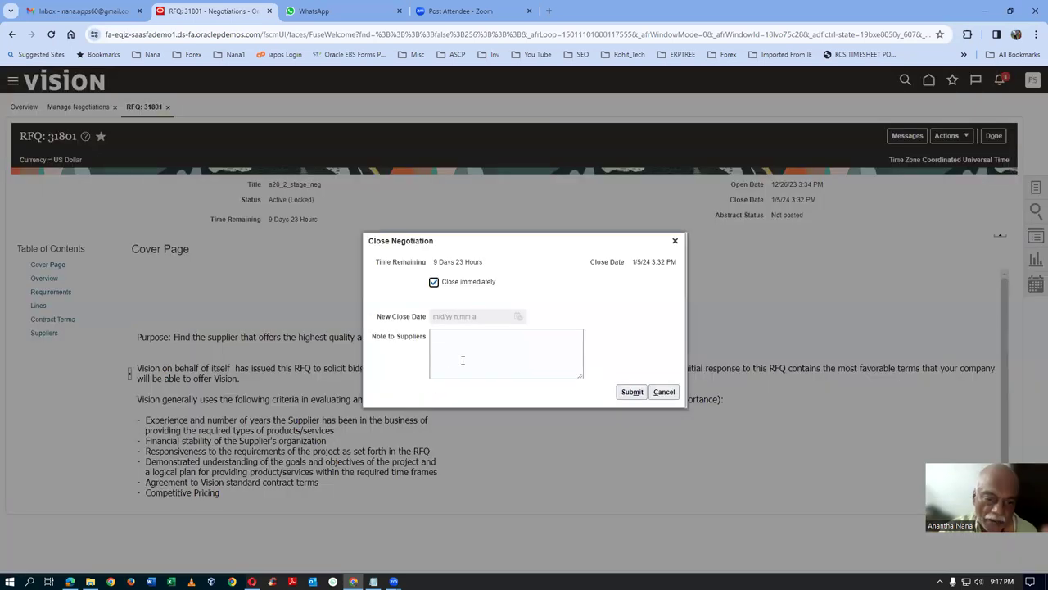
click(463, 360)
text(closed)
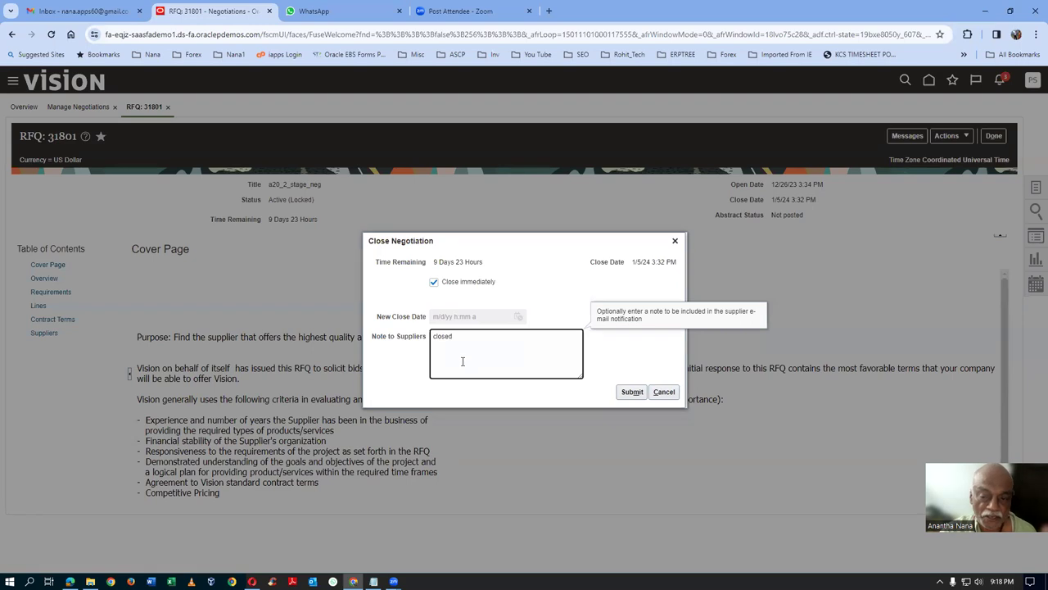
click(631, 392)
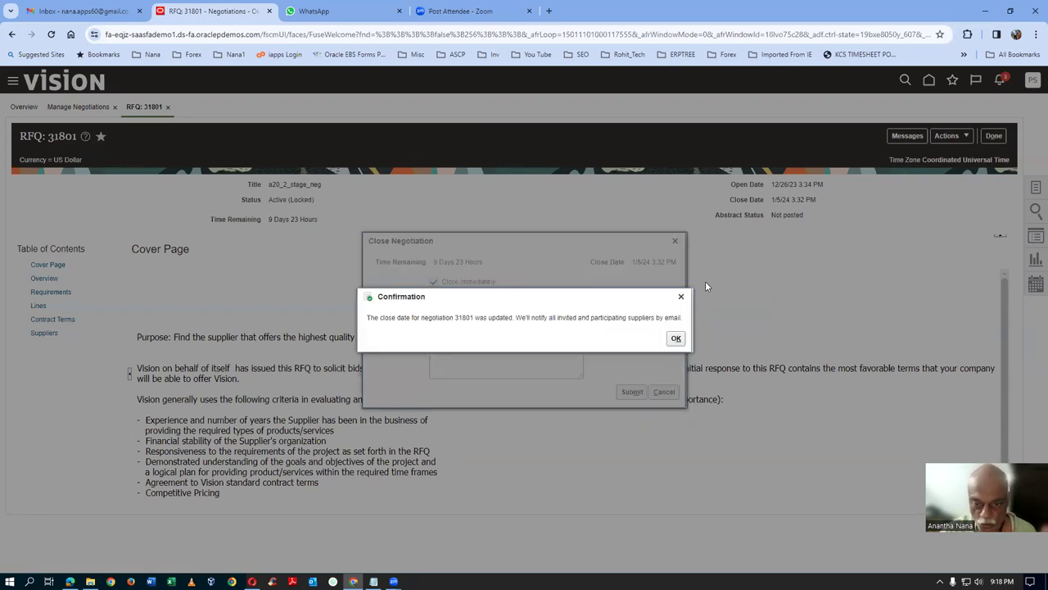
drag(390, 319, 500, 319)
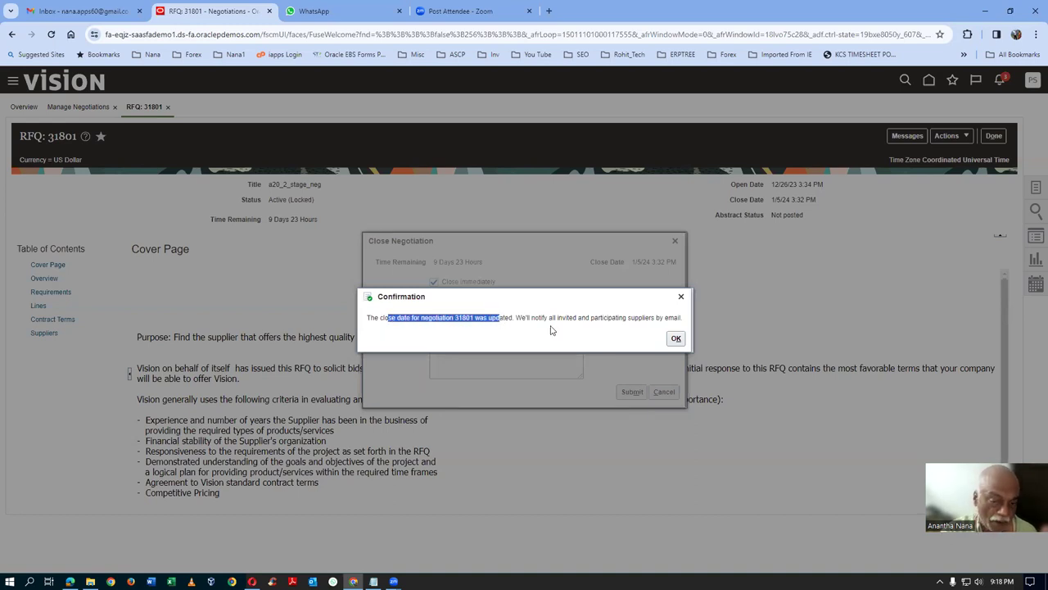
drag(526, 318, 630, 321)
click(674, 339)
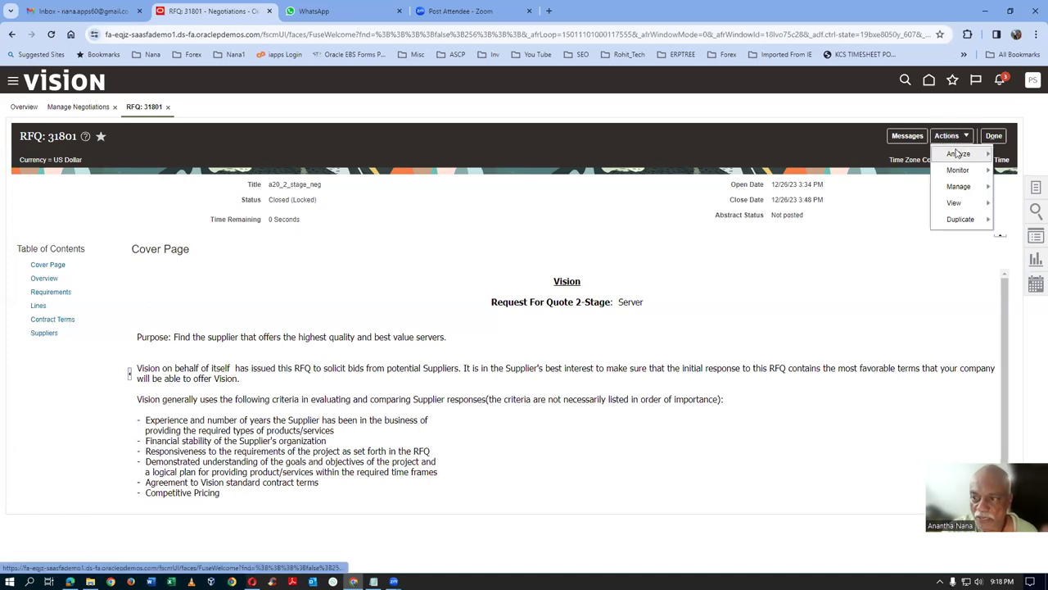
- View RFQ 31801's response history again, confirming both responses stay sealed after closing
mouse_move(958, 154)
click(883, 155)
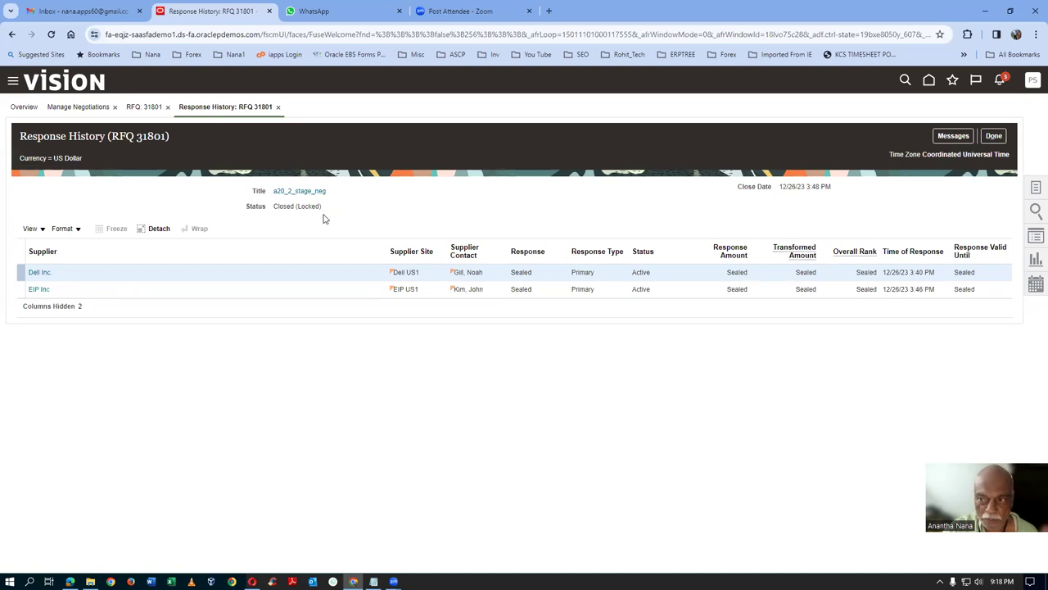
click(996, 135)
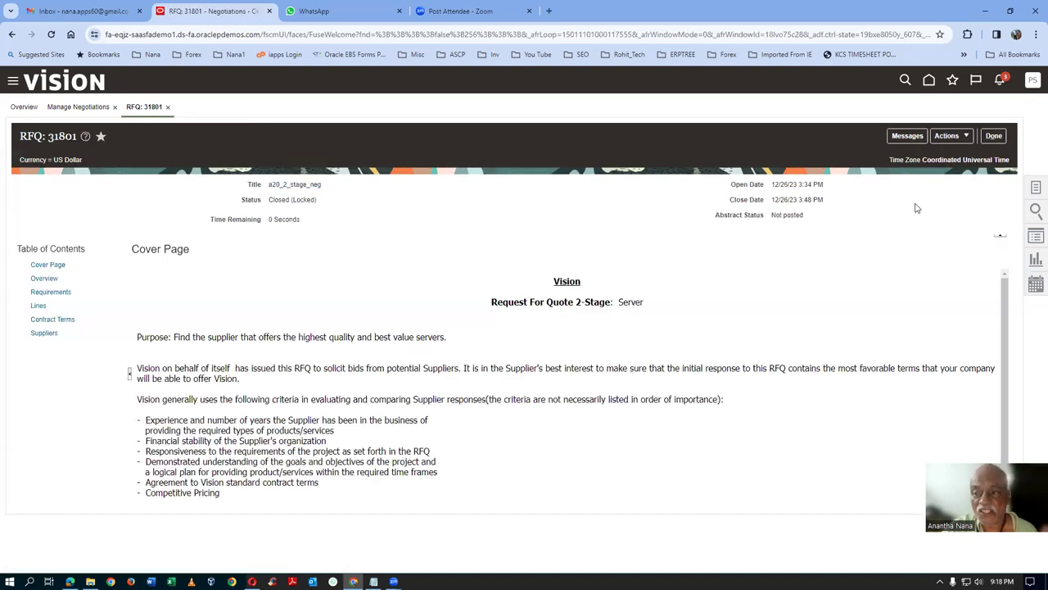
- Unlock the Technical stage of RFQ 31801 and acknowledge the confirmation
click(947, 137)
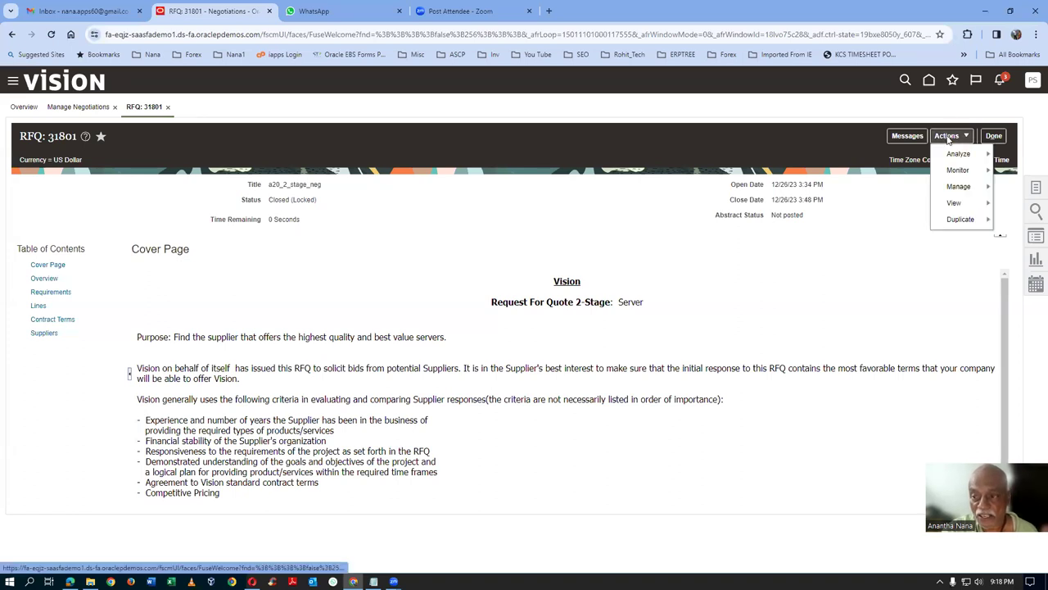
mouse_move(957, 186)
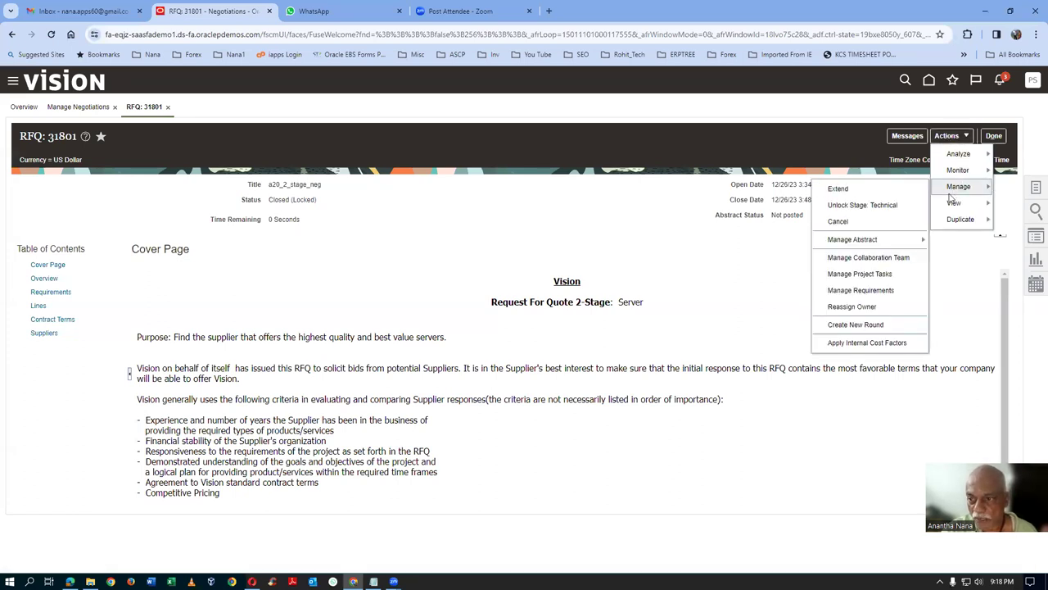
click(862, 206)
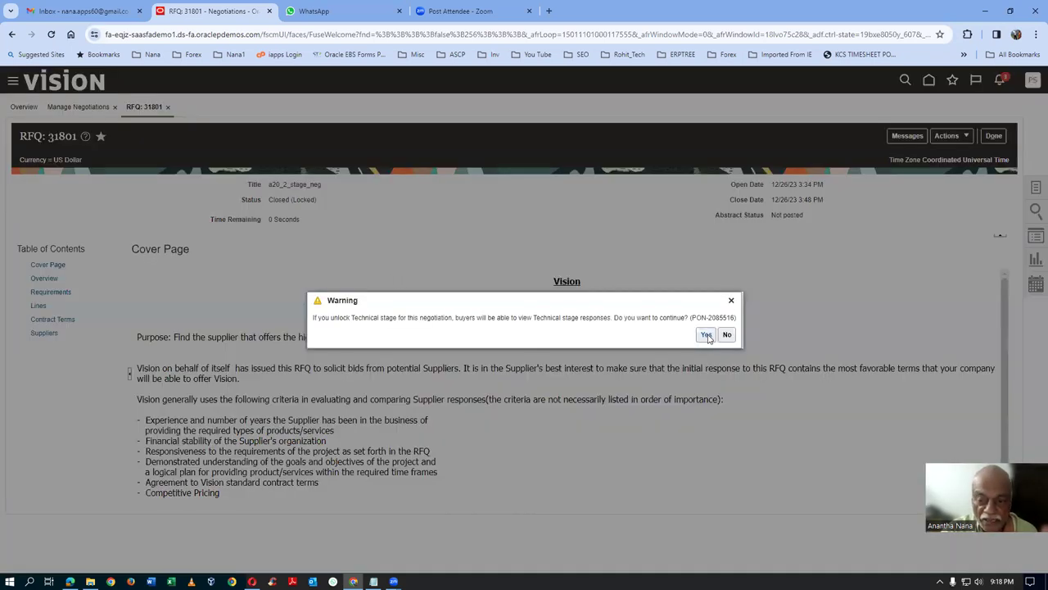
click(706, 335)
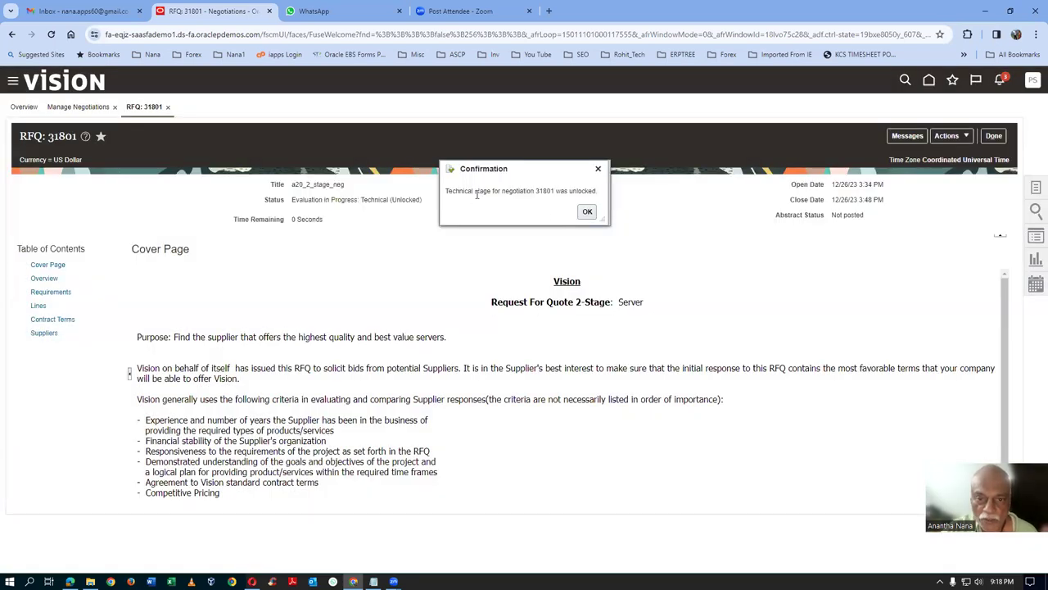
click(587, 212)
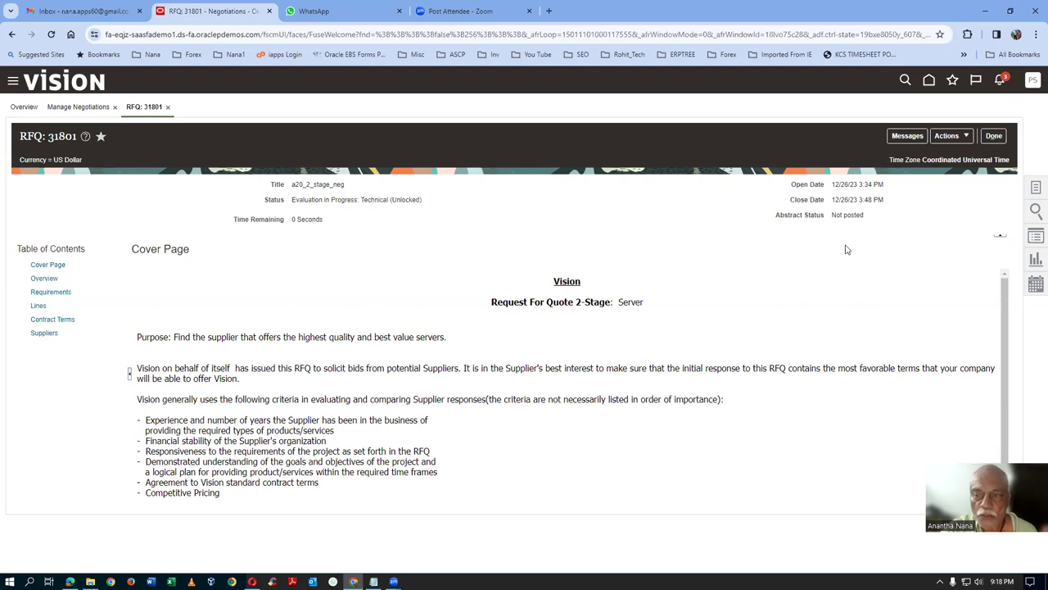
- Open Dell Inc.'s quote 71139 from RFQ 31801's response history
click(948, 138)
mouse_move(957, 154)
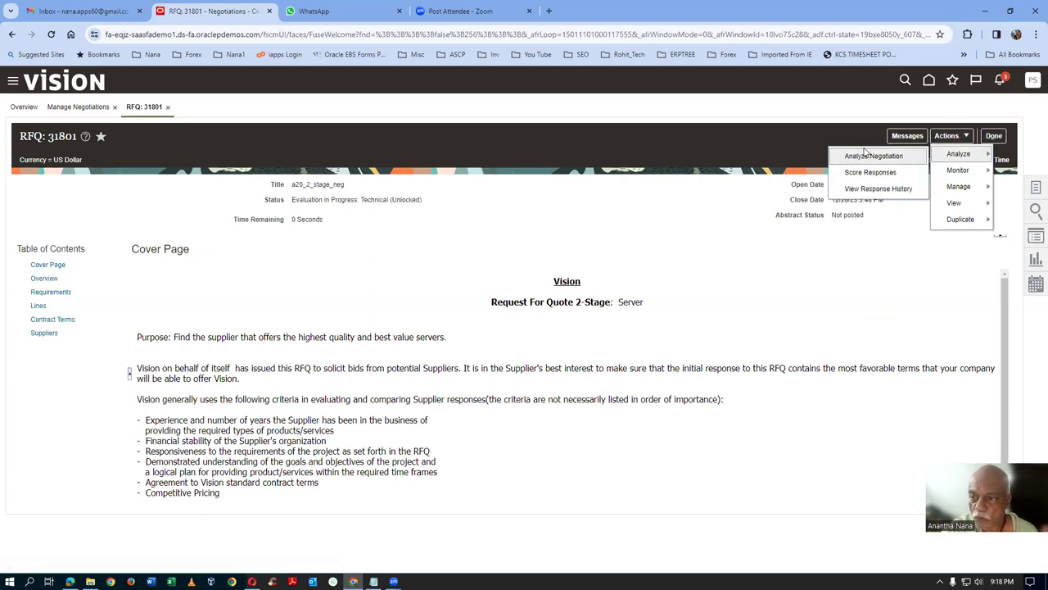
click(872, 190)
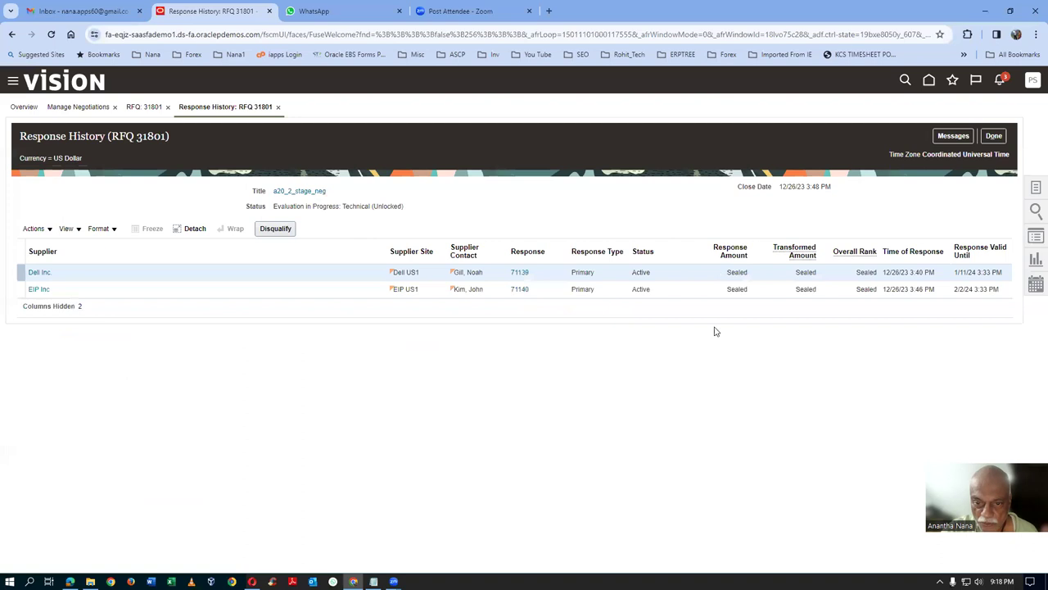
click(523, 273)
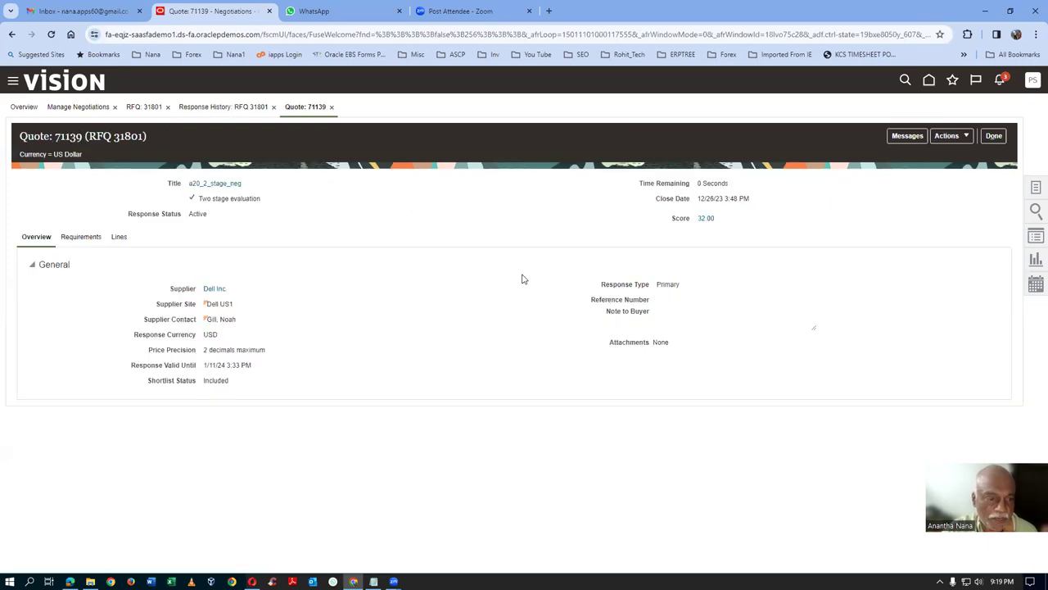
- Review quote 71139's requirement answers and Line 1 Server V3349 details, ending on the Lines tab
click(91, 236)
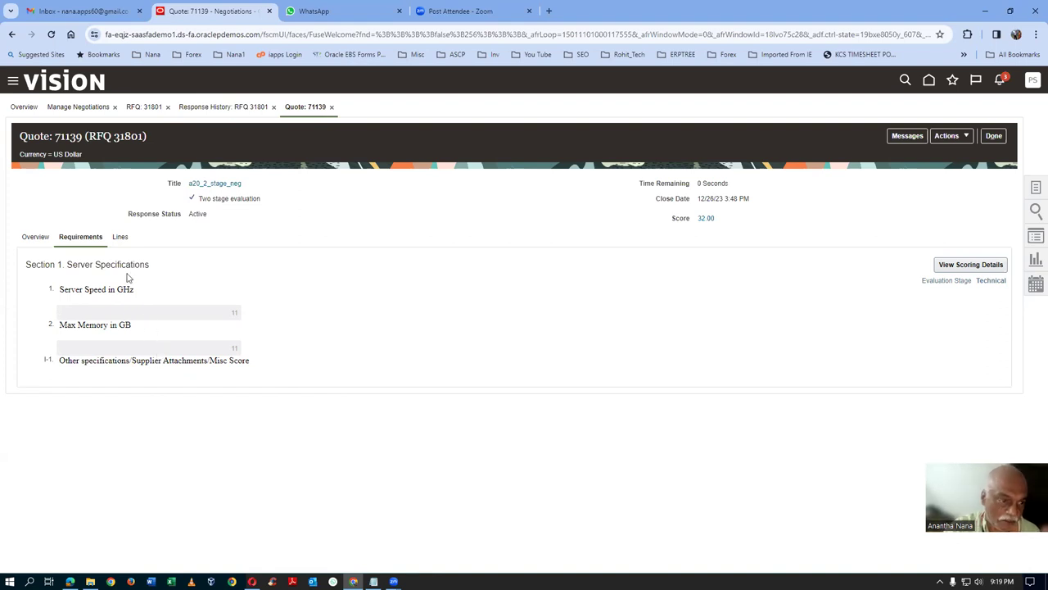
click(120, 236)
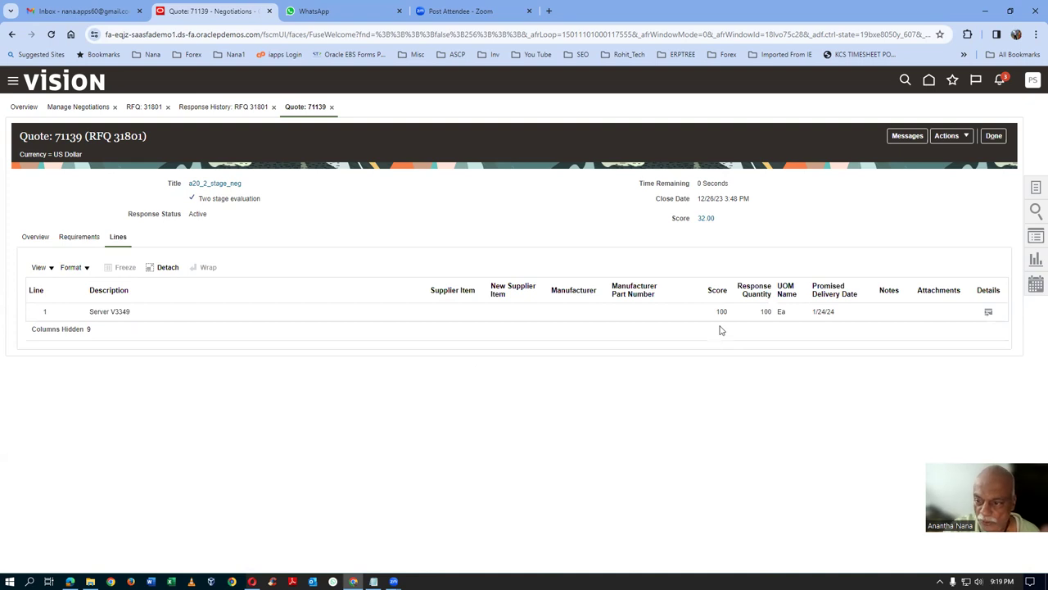
click(988, 315)
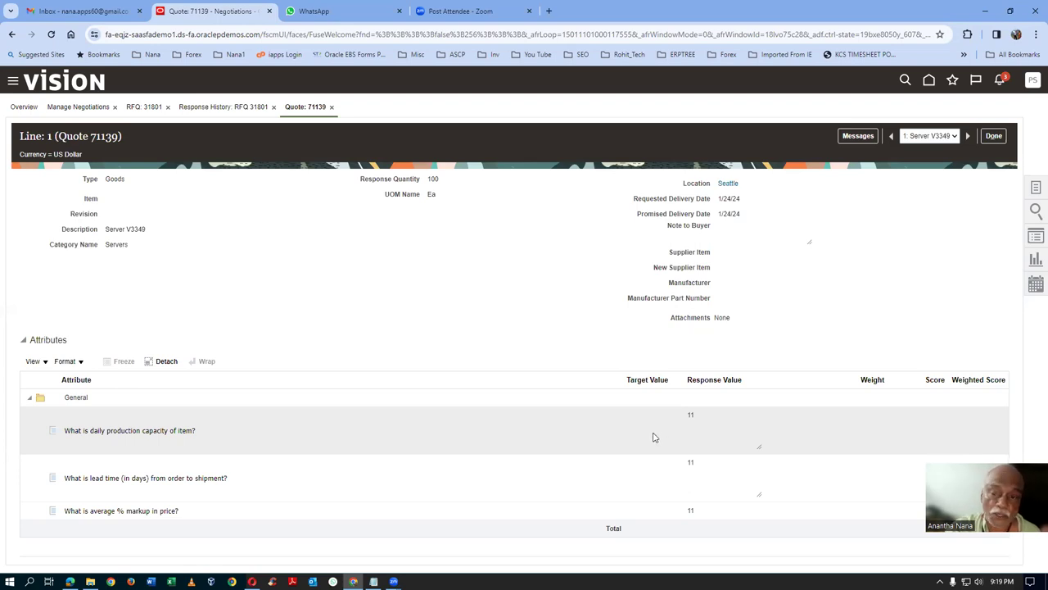
click(935, 136)
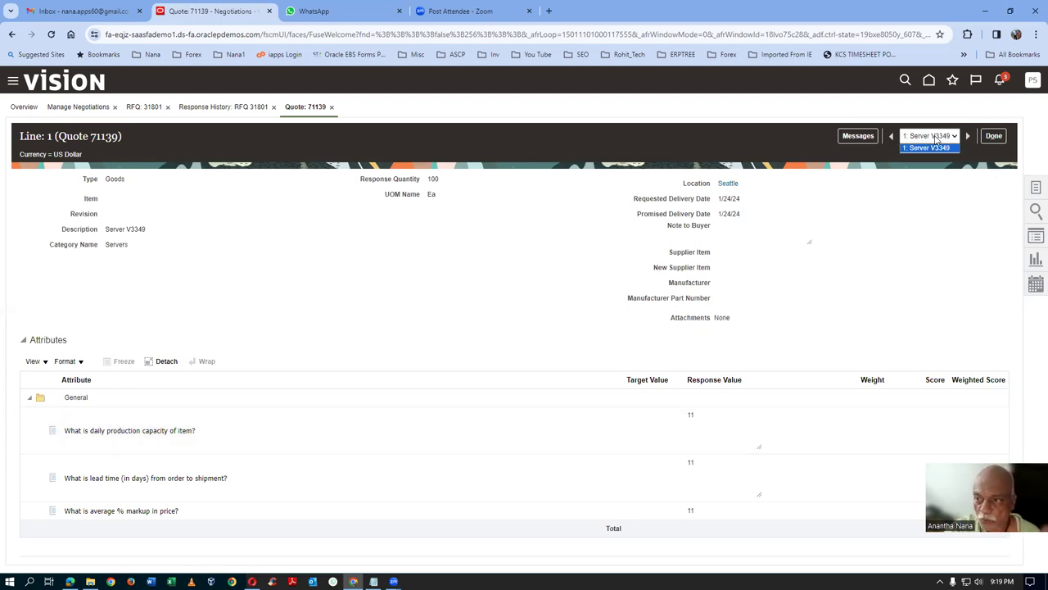
click(916, 218)
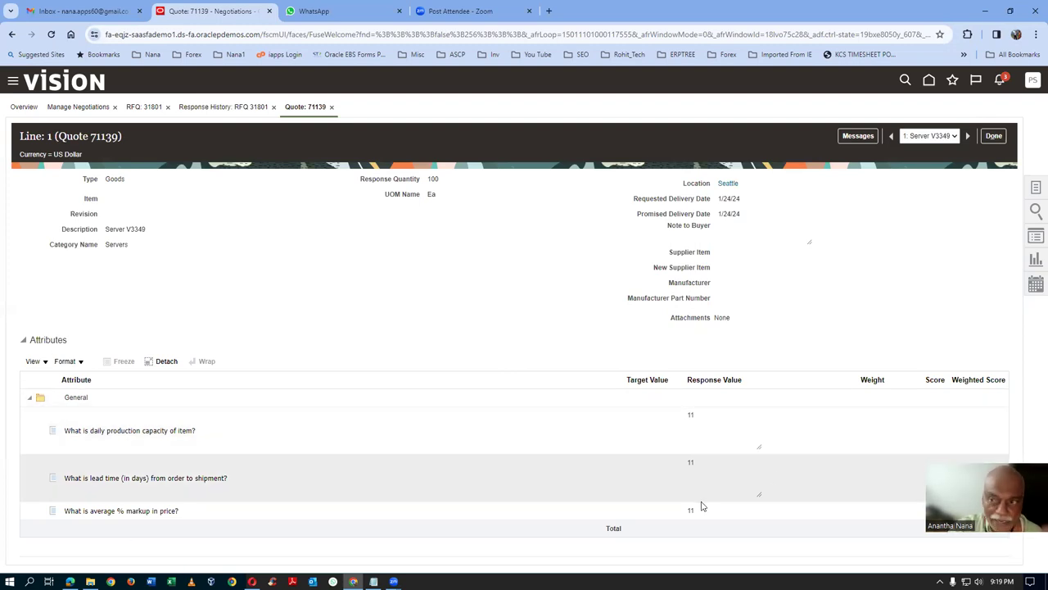
click(994, 136)
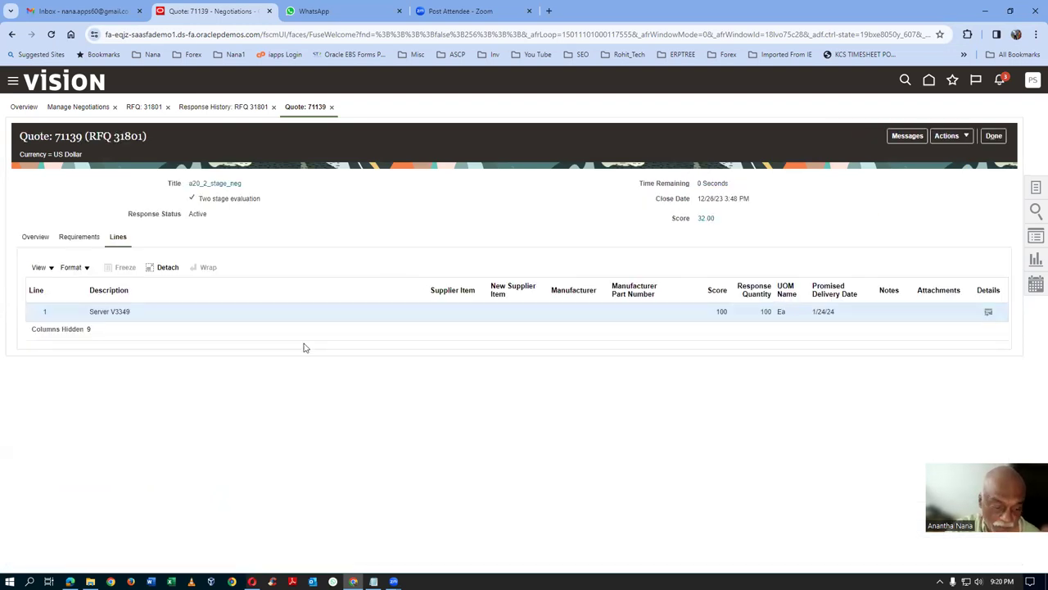
- In the supplier's window, search active negotiations with Response Submitted set to Yes
key(alt+Tab)
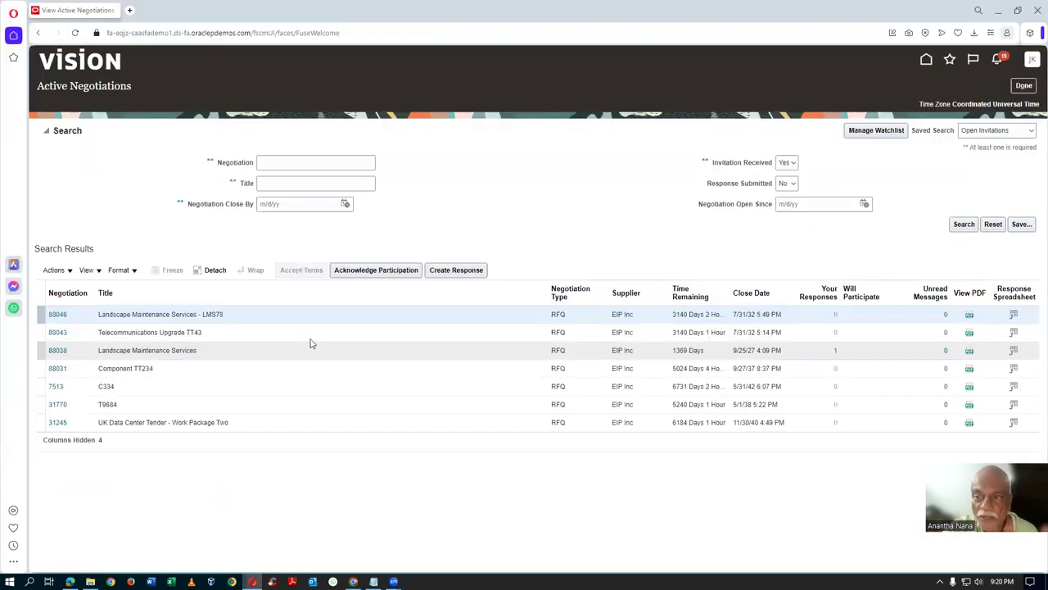
click(964, 224)
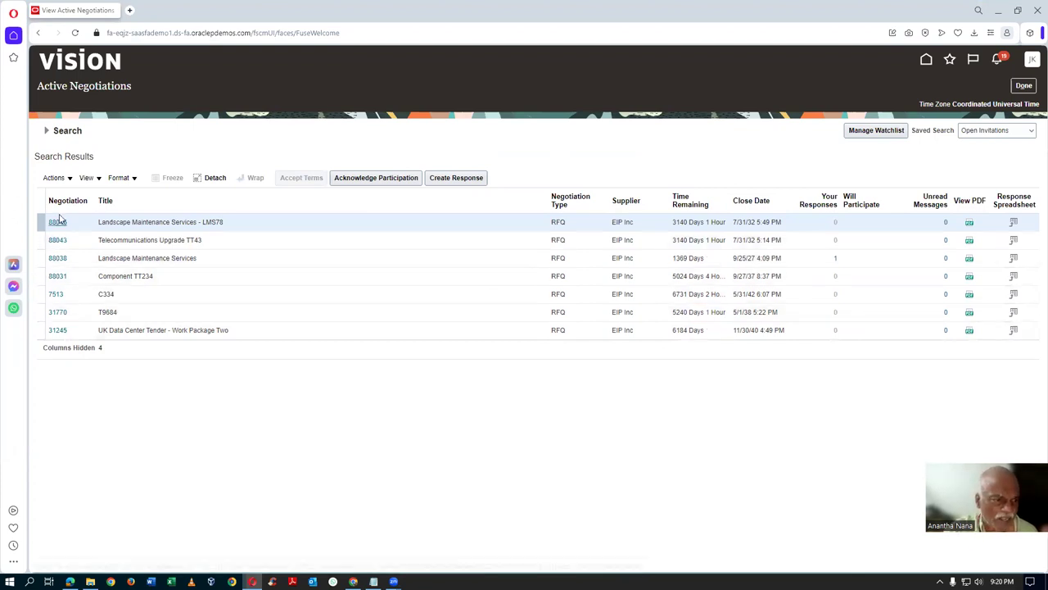
click(45, 133)
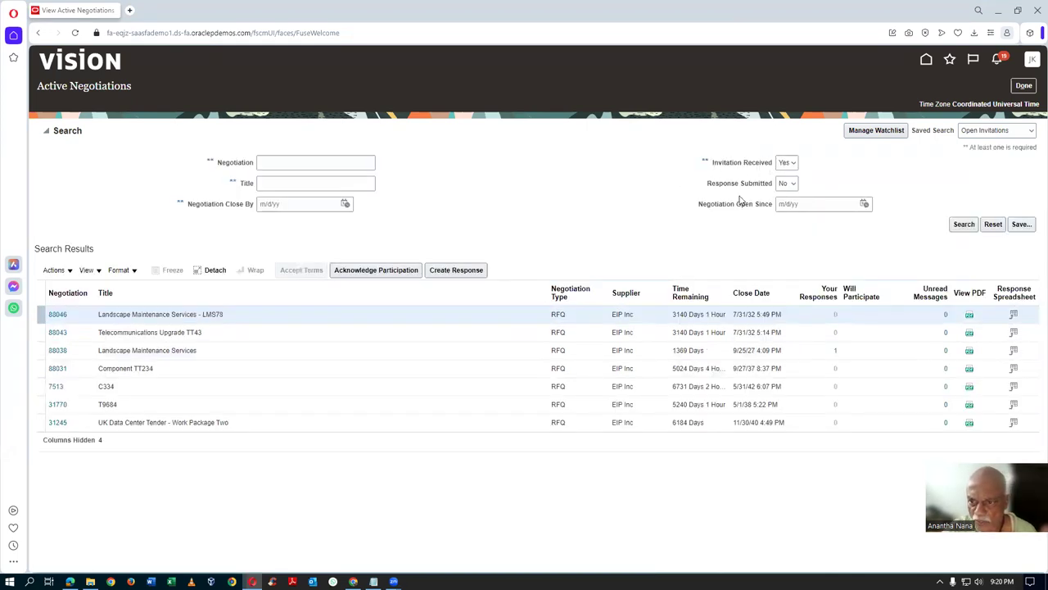
click(791, 183)
click(784, 204)
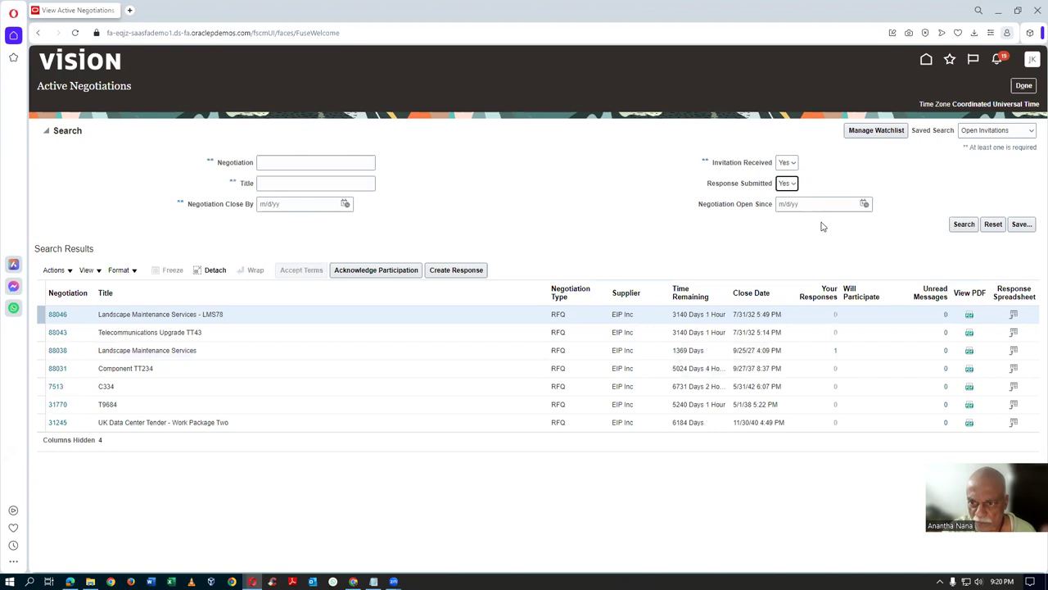
click(963, 223)
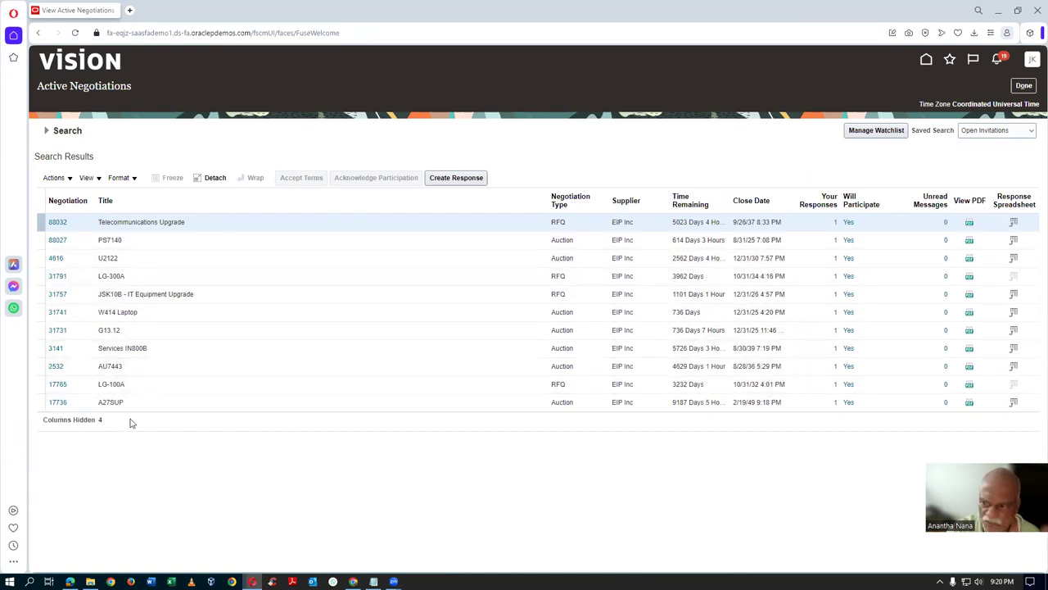
- Search for negotiation 31801, which returns no results, then go back to the supplier portal
click(47, 132)
click(329, 166)
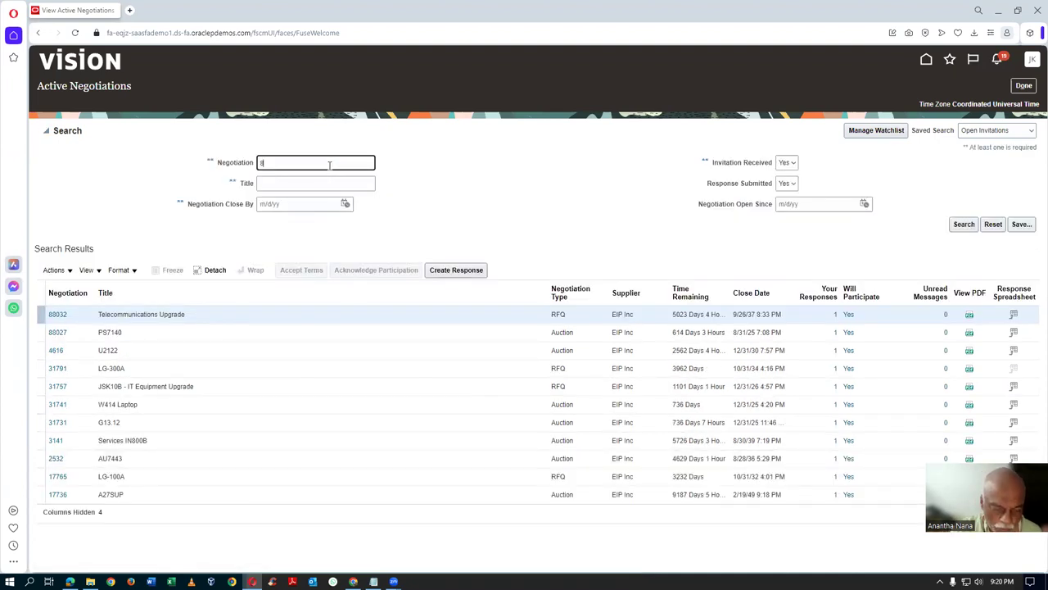
key(alt+Tab)
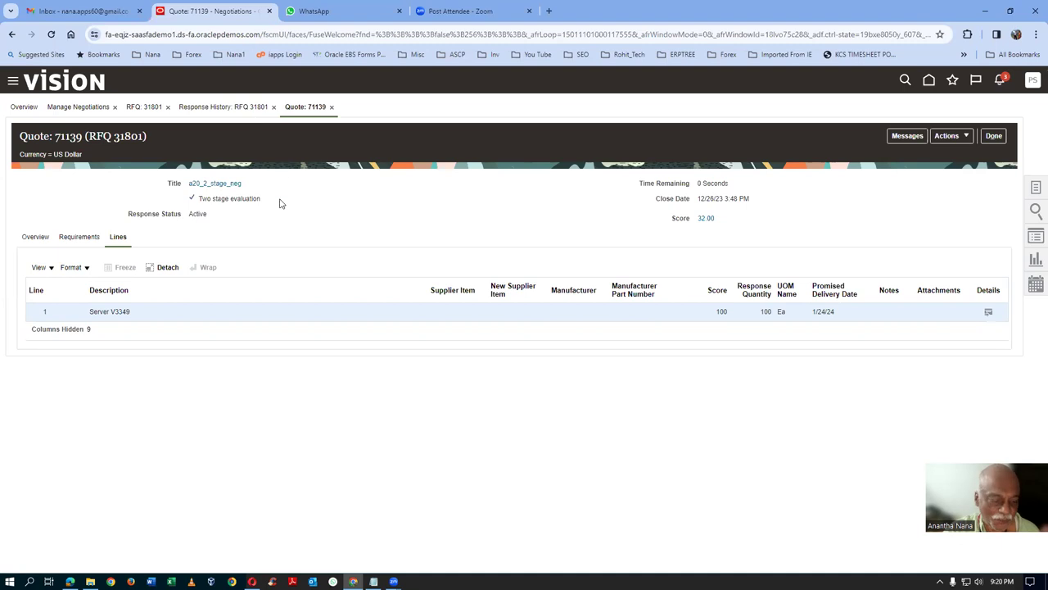
key(alt+Tab)
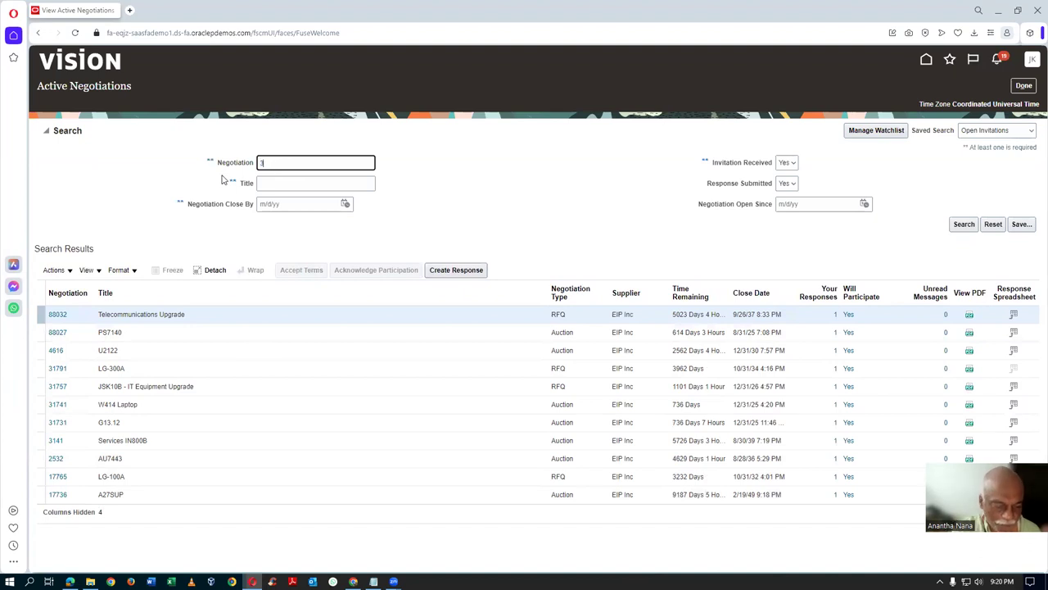
key(Tab)
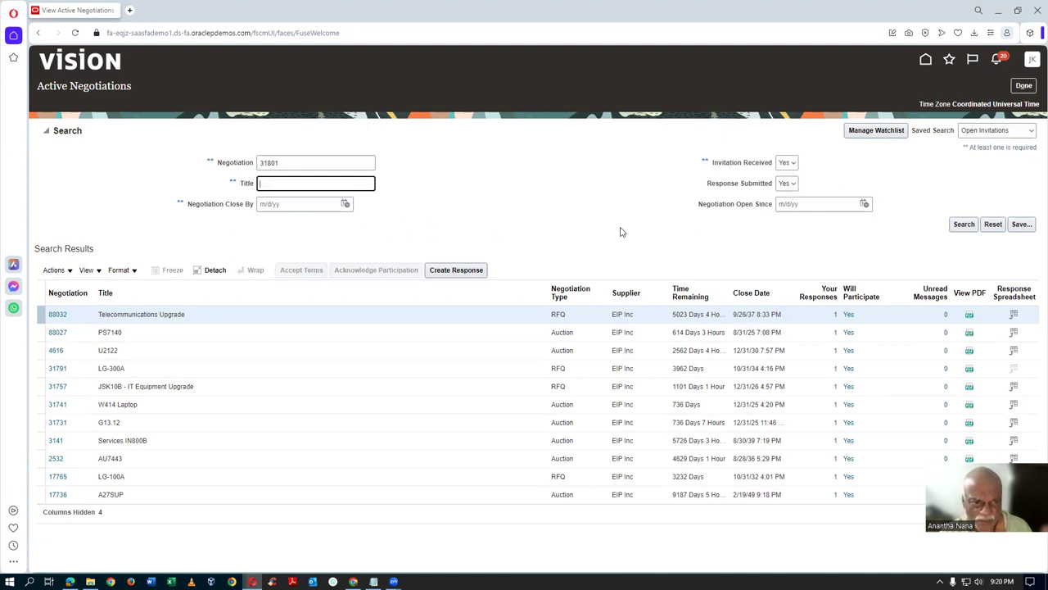
click(976, 226)
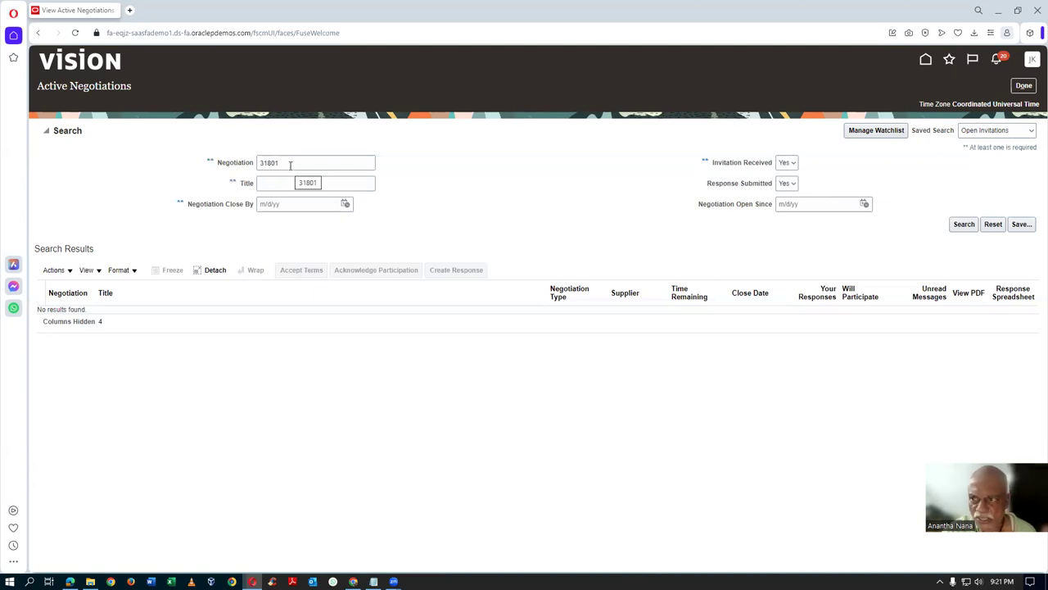
click(1022, 87)
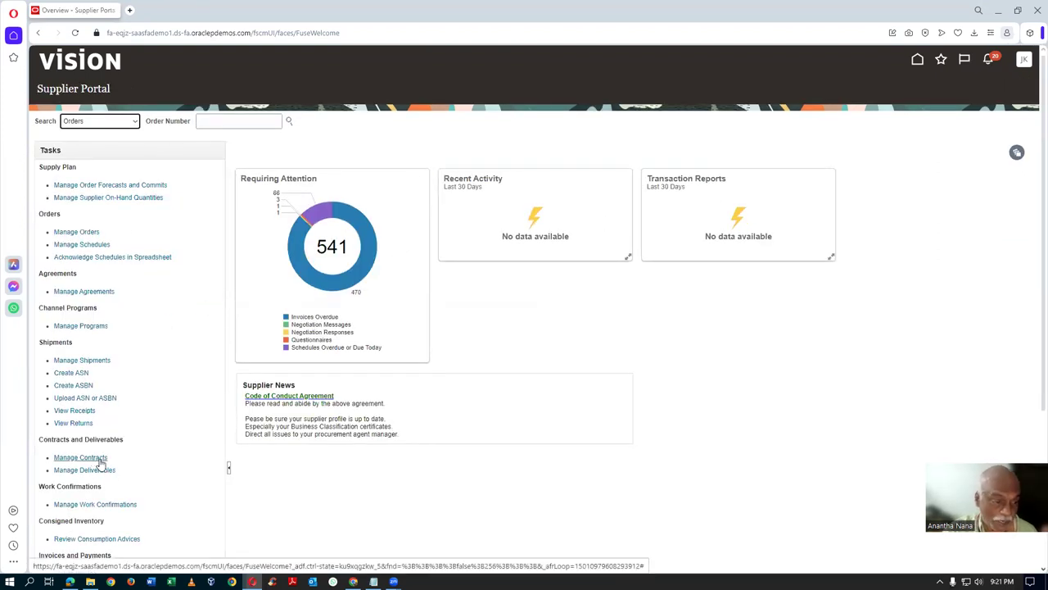
- Open the supplier's Manage Responses and search for negotiation 31801
scroll(100, 464, down, 3)
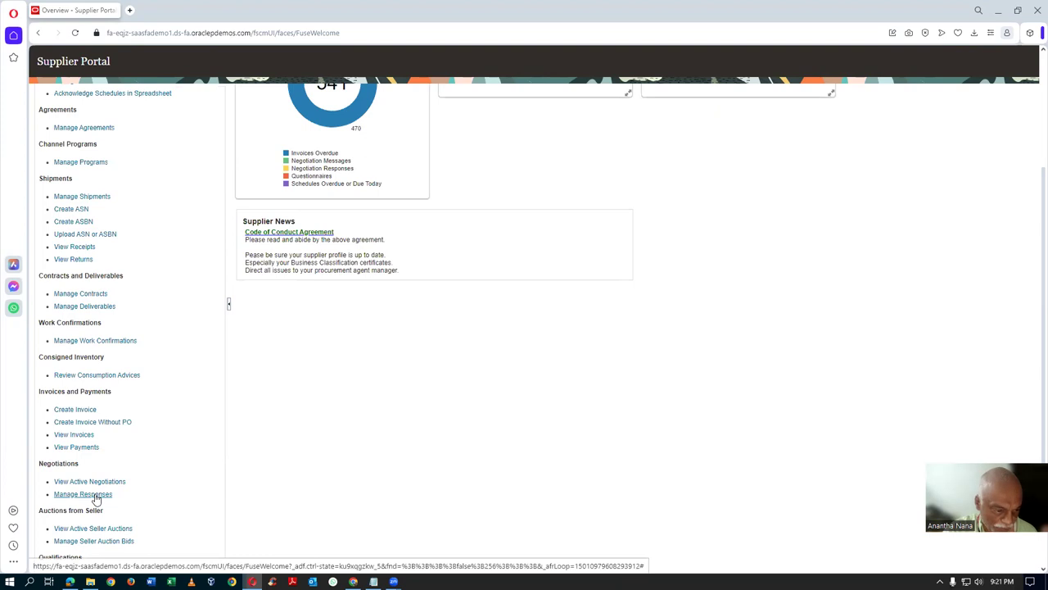
click(95, 495)
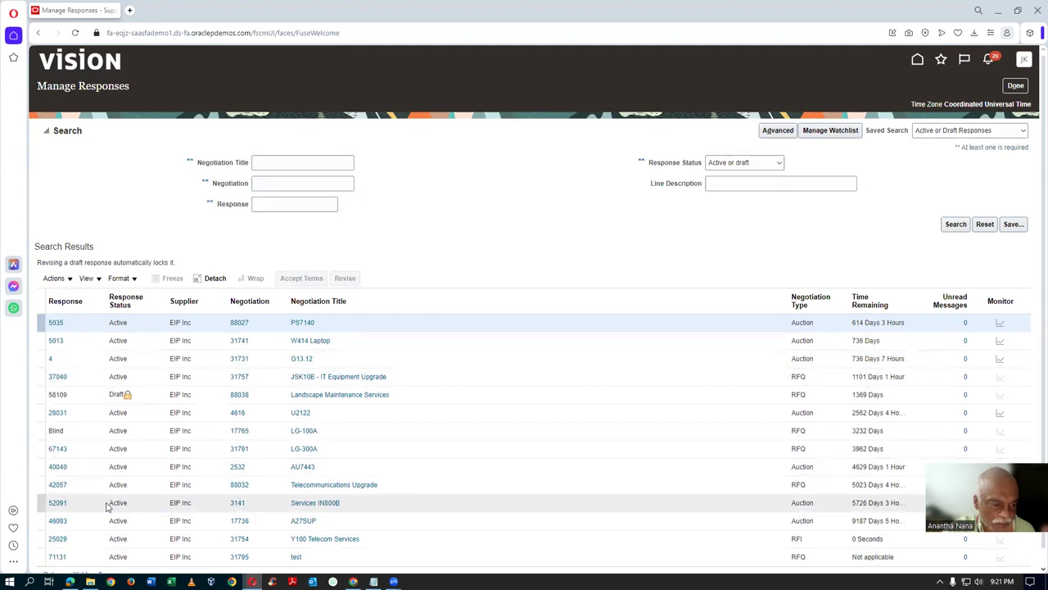
scroll(109, 505, down, 1)
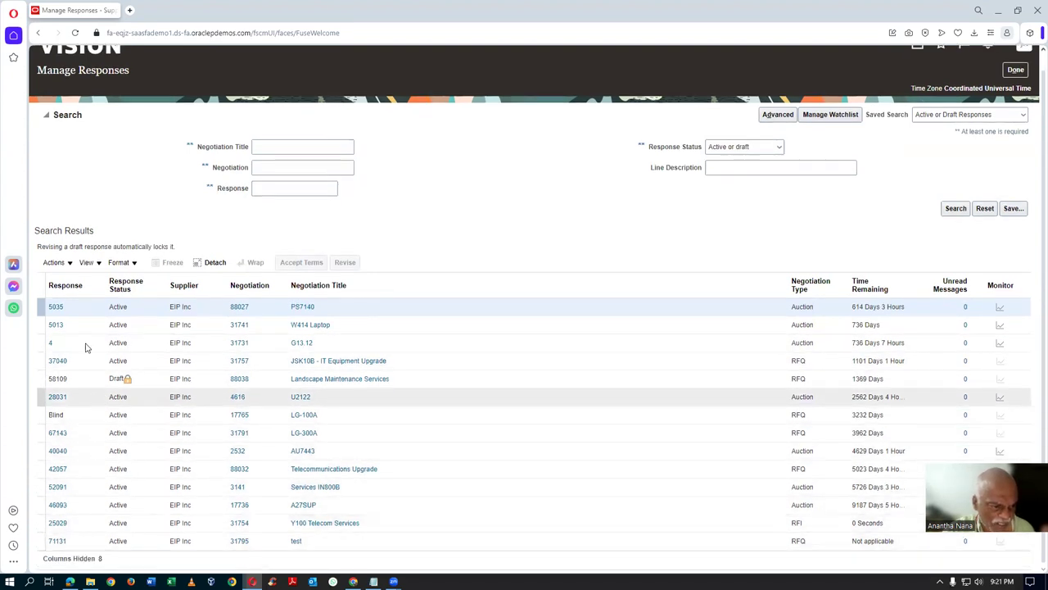
click(271, 168)
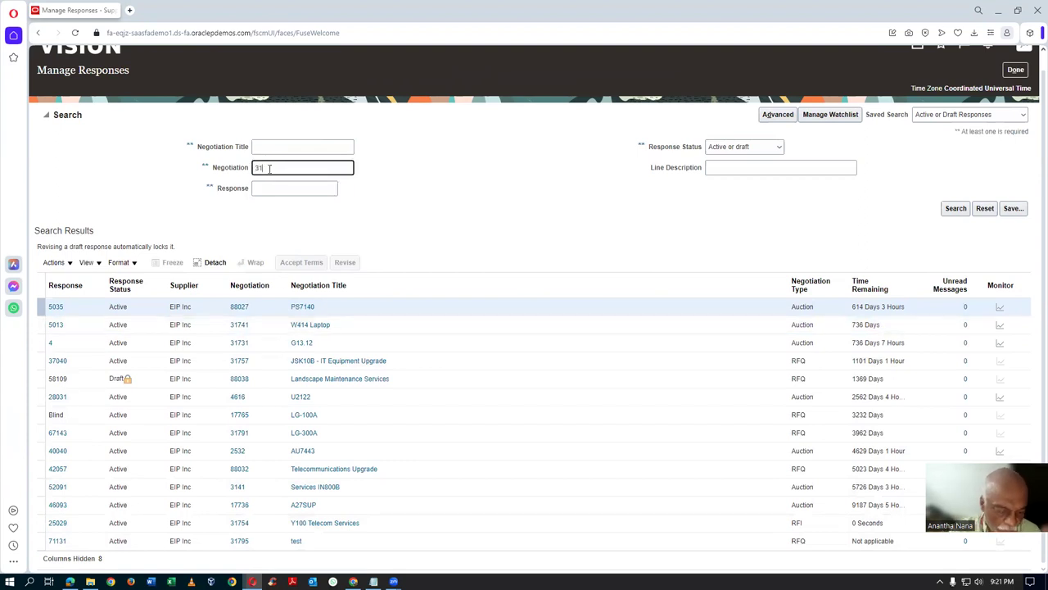
text(31801)
key(Tab)
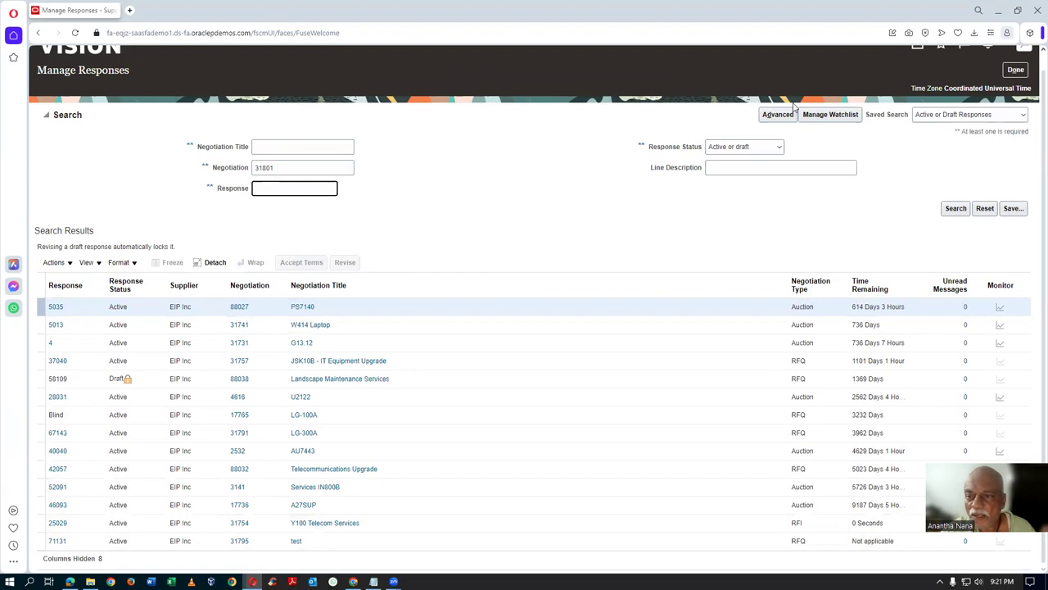
click(954, 209)
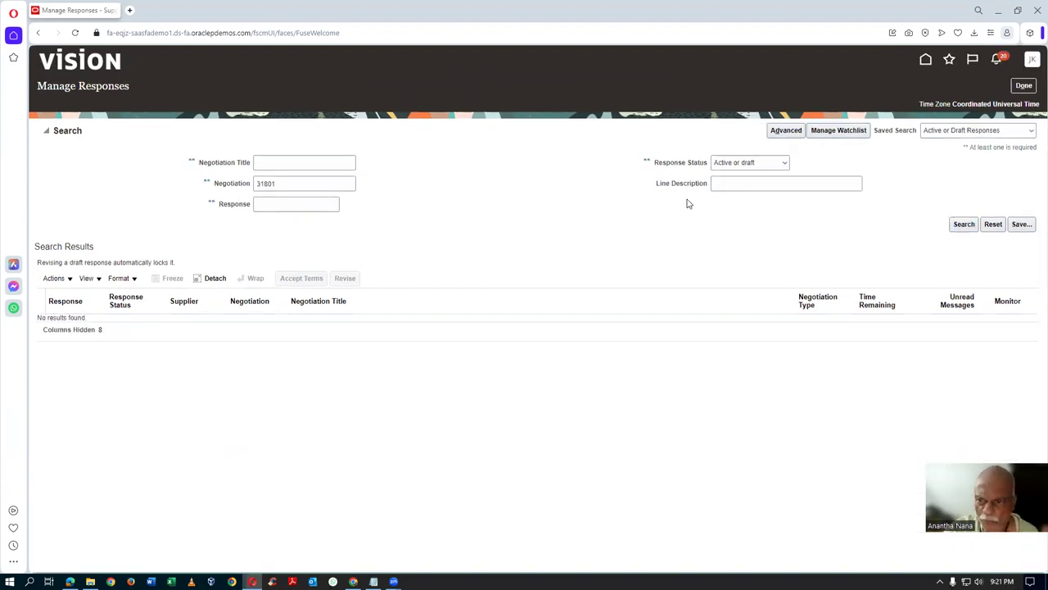
- Blank the Response Status filter and rerun the search so response 71140 shows Pending award
click(763, 162)
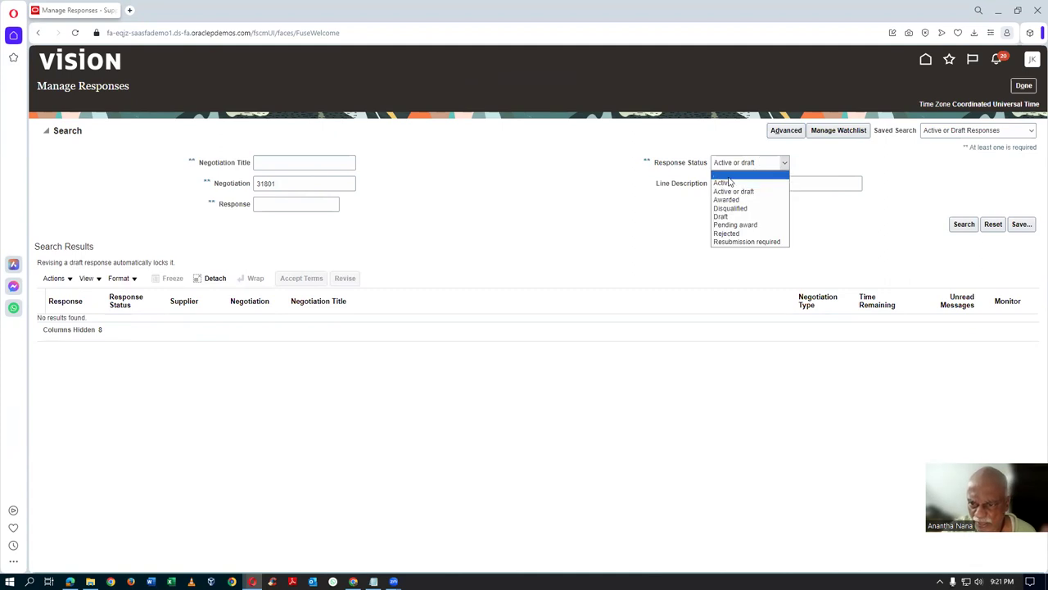
click(728, 174)
click(963, 225)
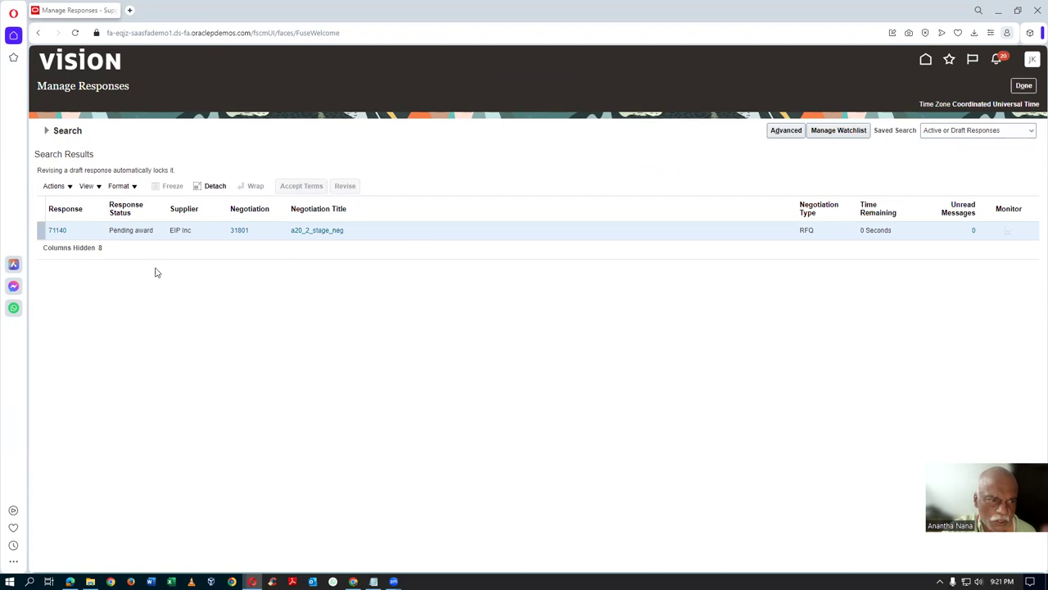
- View quote 71140's response history for RFQ 31801 (Closed, Unlocked: Technical), then return to search results
click(55, 230)
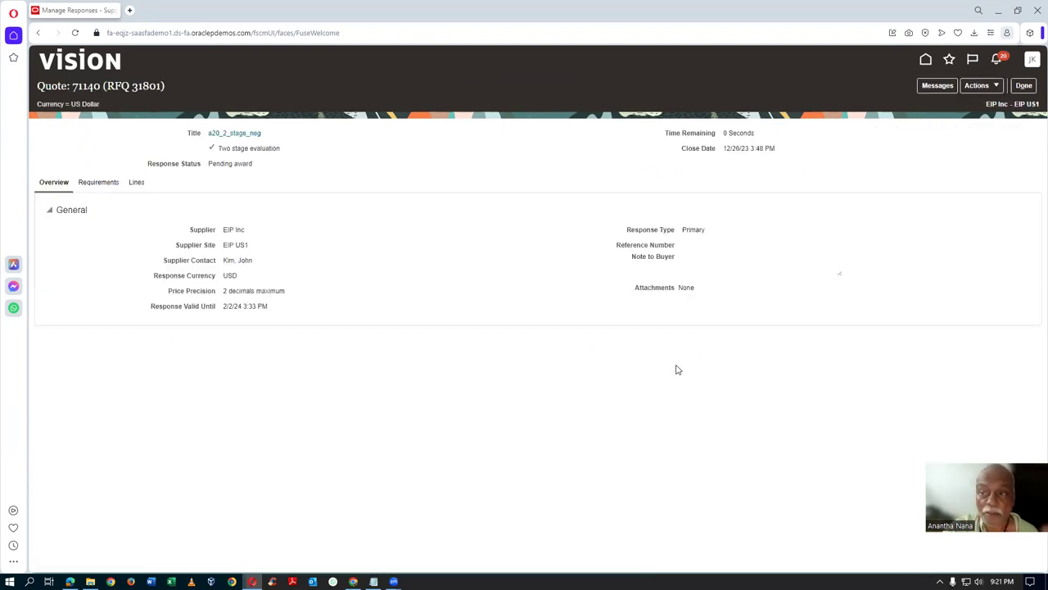
click(983, 86)
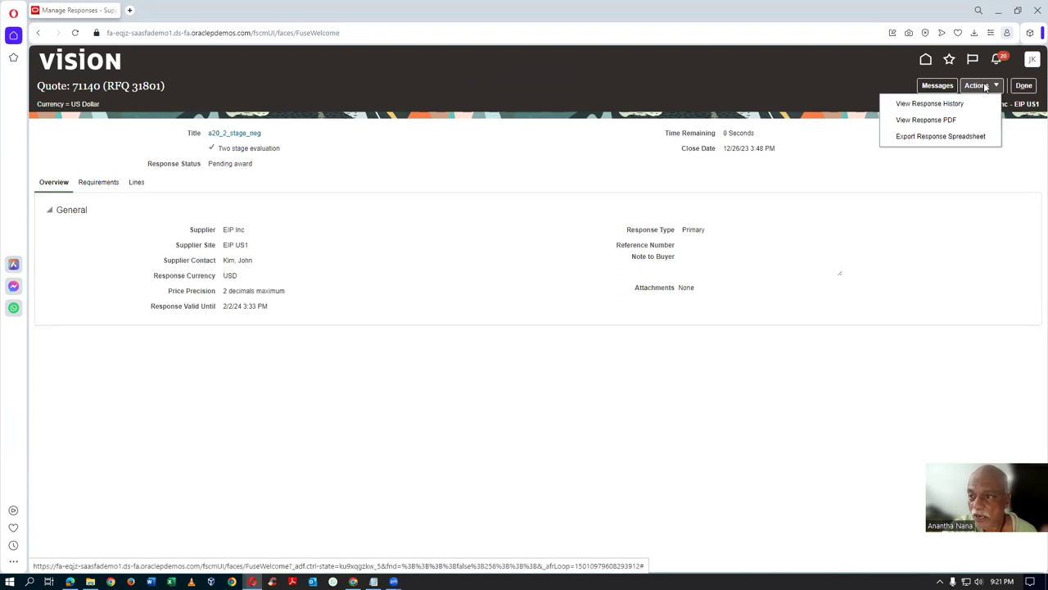
click(944, 104)
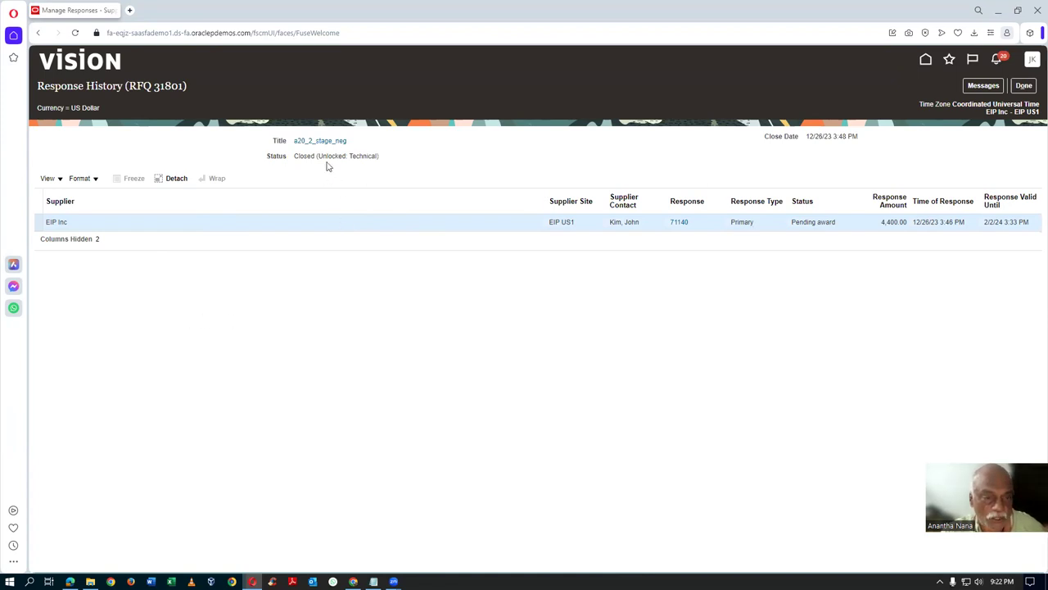
click(1023, 86)
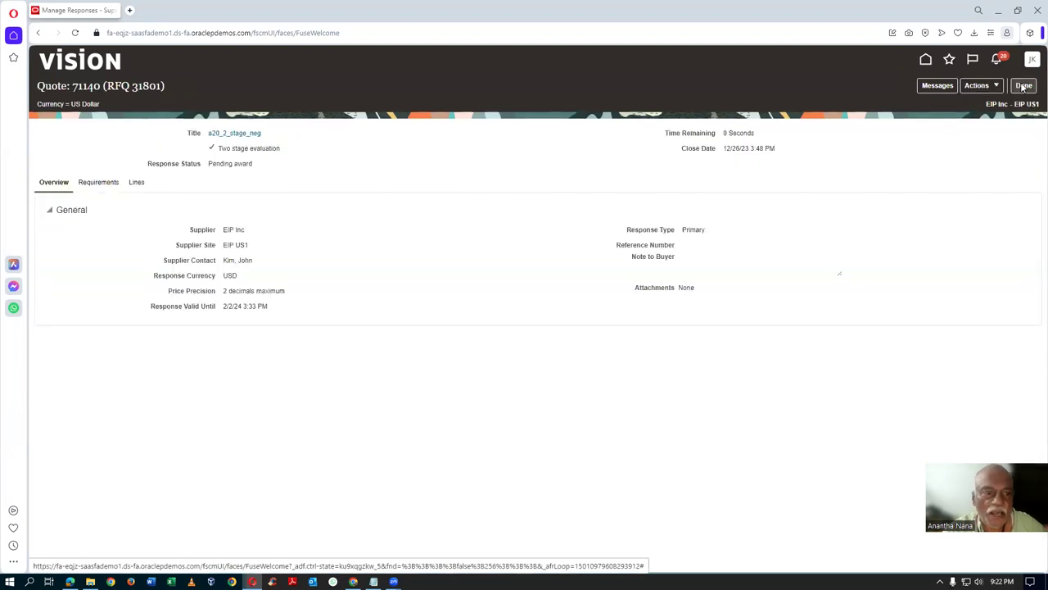
click(1024, 85)
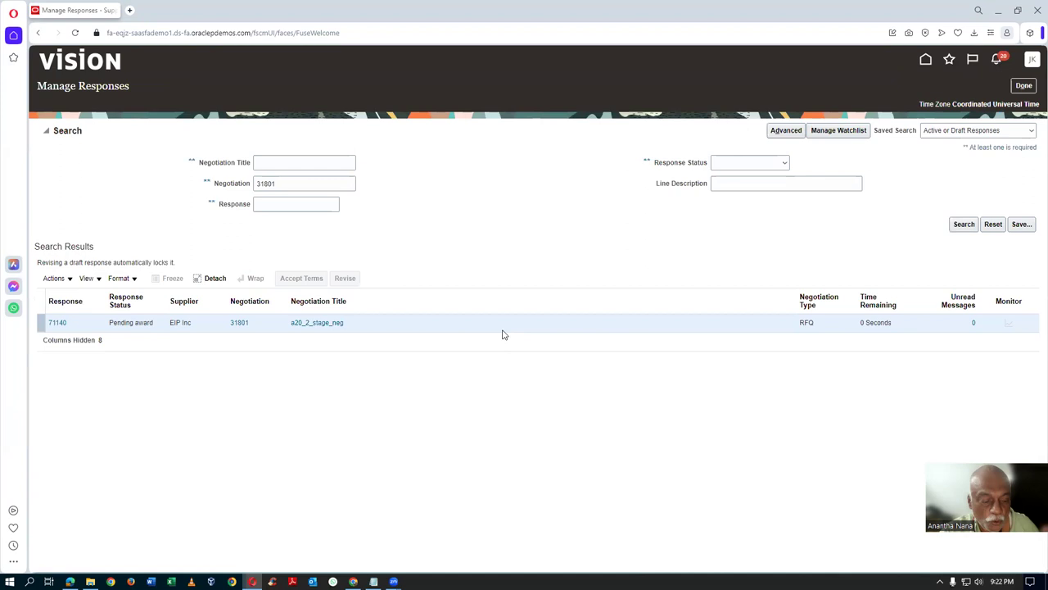
- In the buyer's Chrome window, leave quote 71139 and open EIP Inc's response 71140
key(alt+Tab)
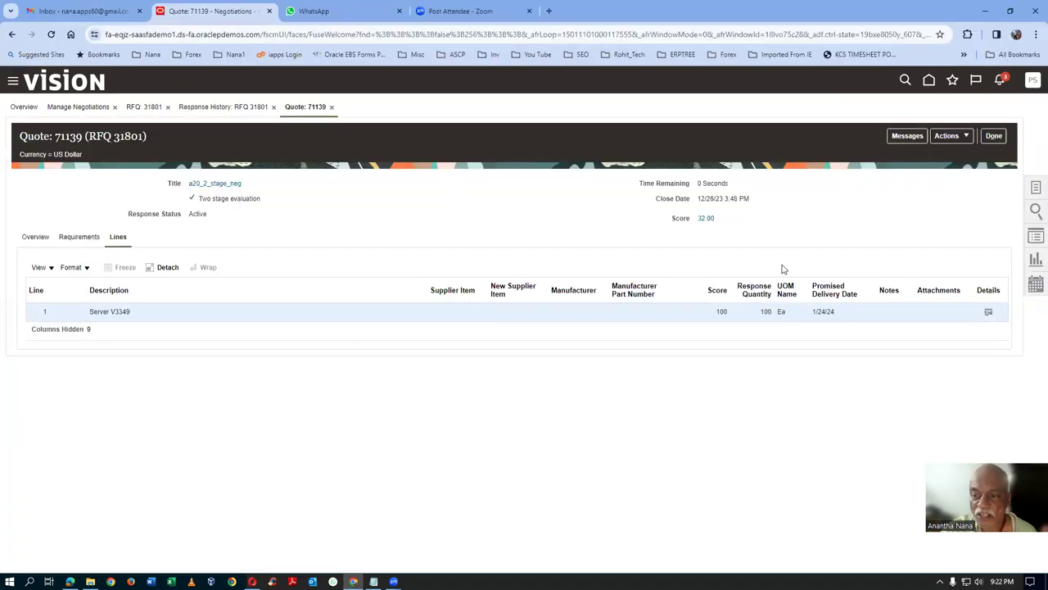
click(990, 138)
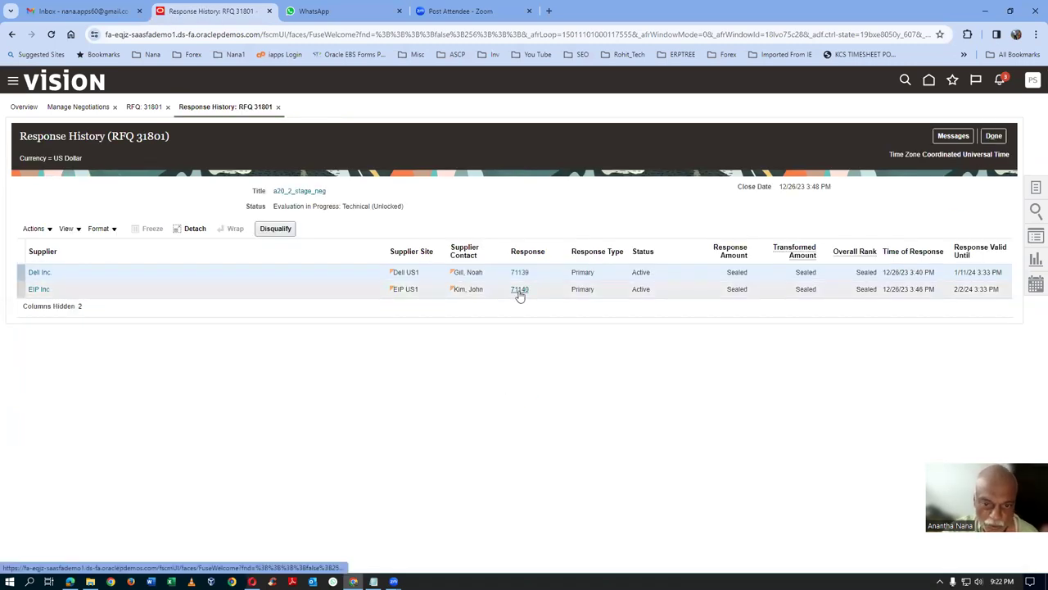
click(519, 292)
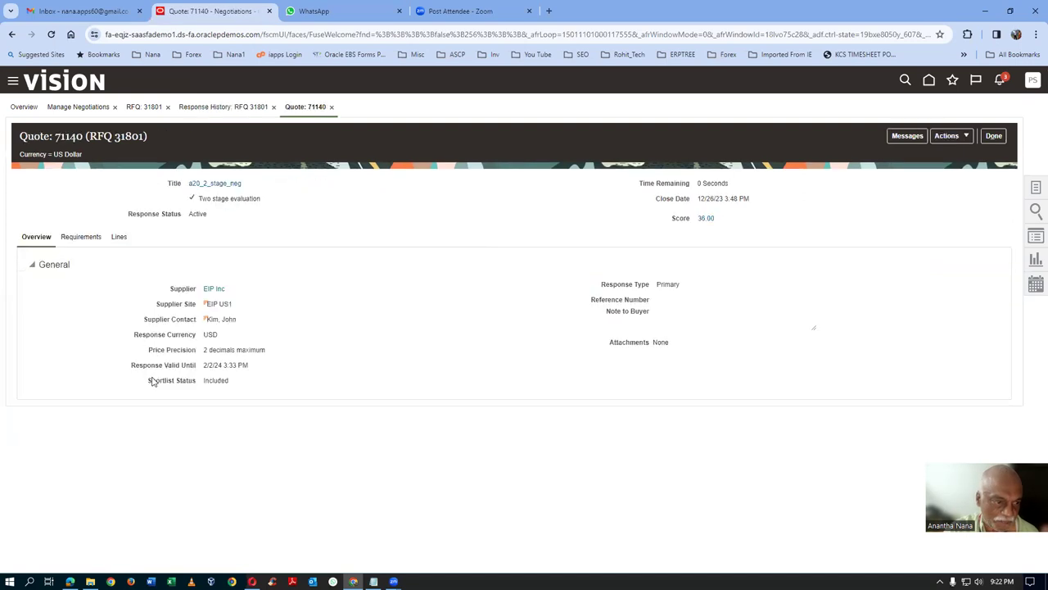
- Review quote 71140's requirements, lines and line 1 details, then return to Response History
click(81, 236)
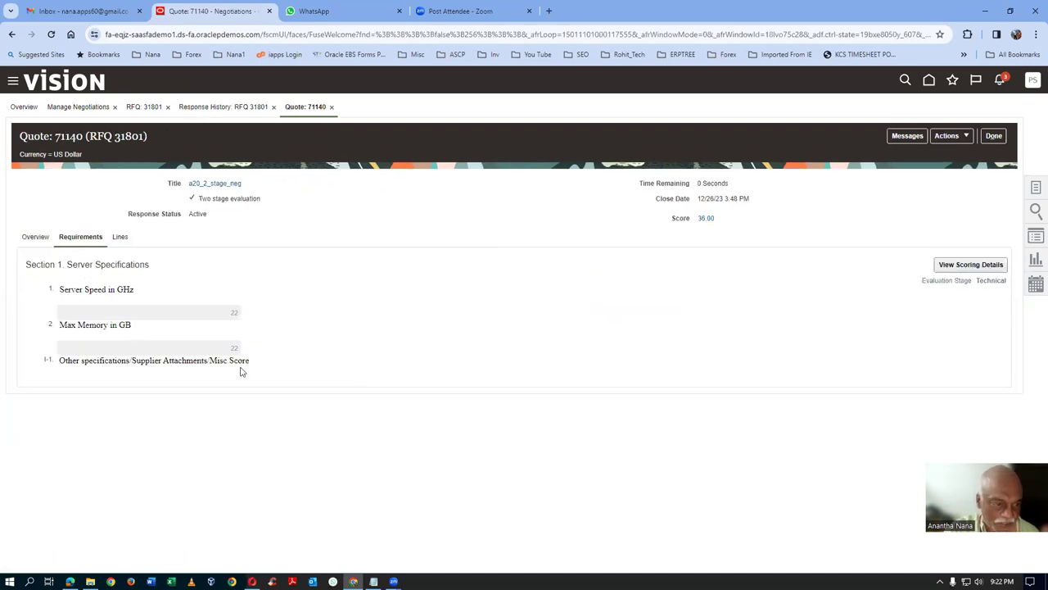
click(120, 237)
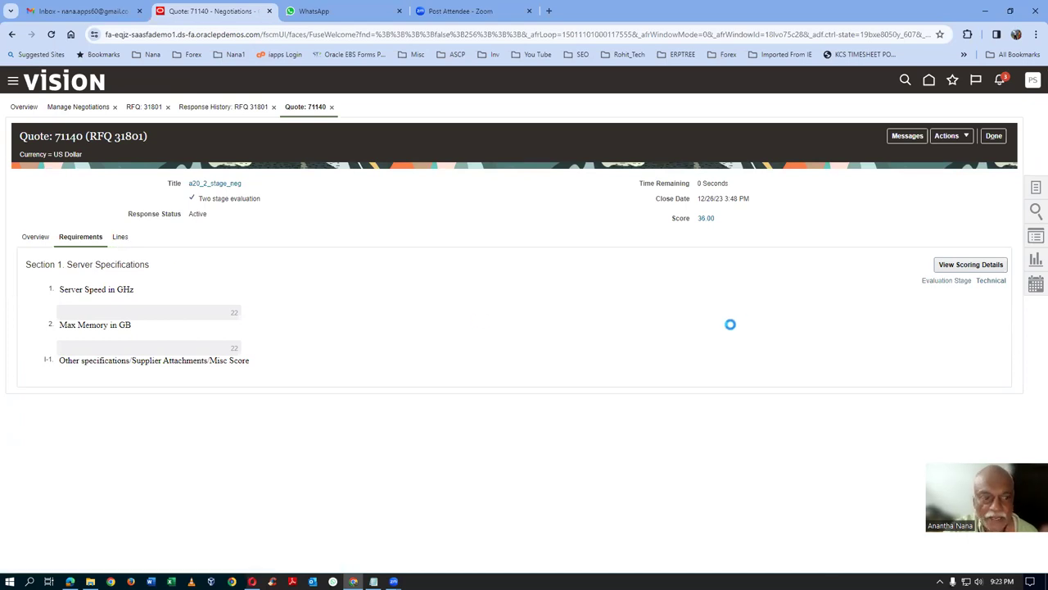
click(989, 316)
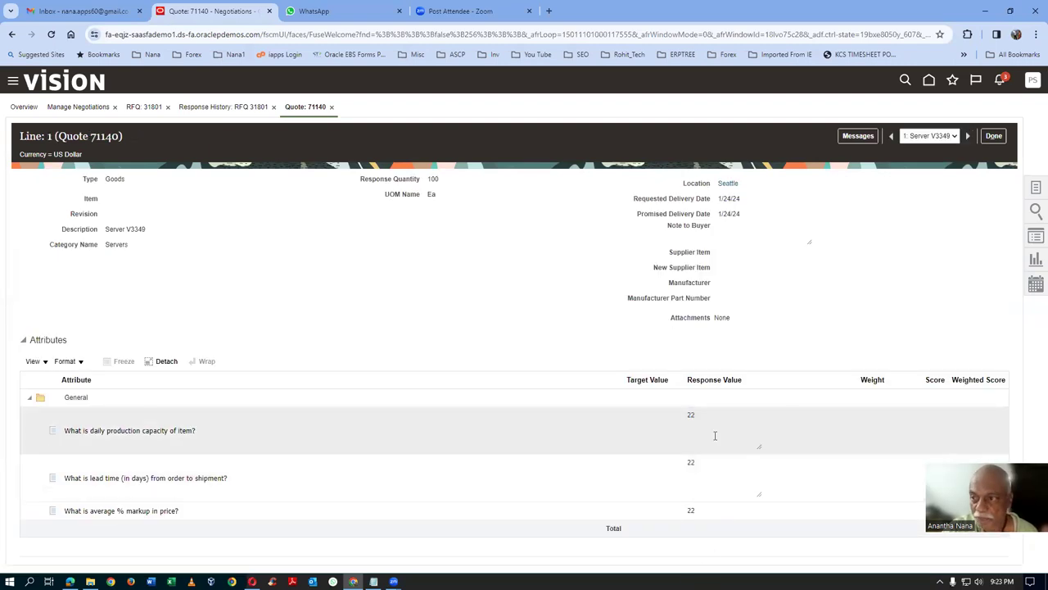
click(988, 139)
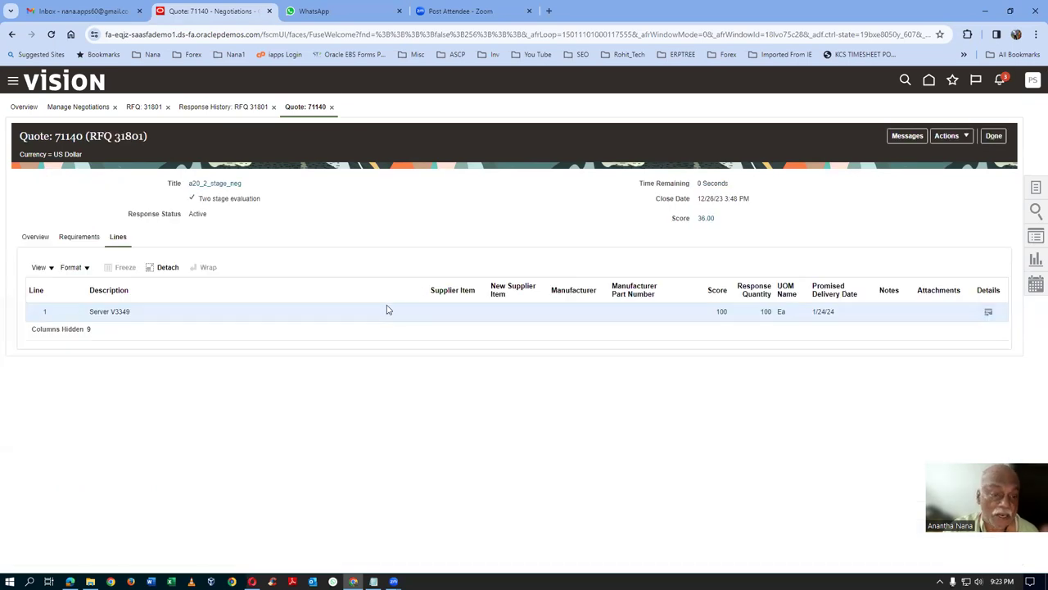
click(993, 136)
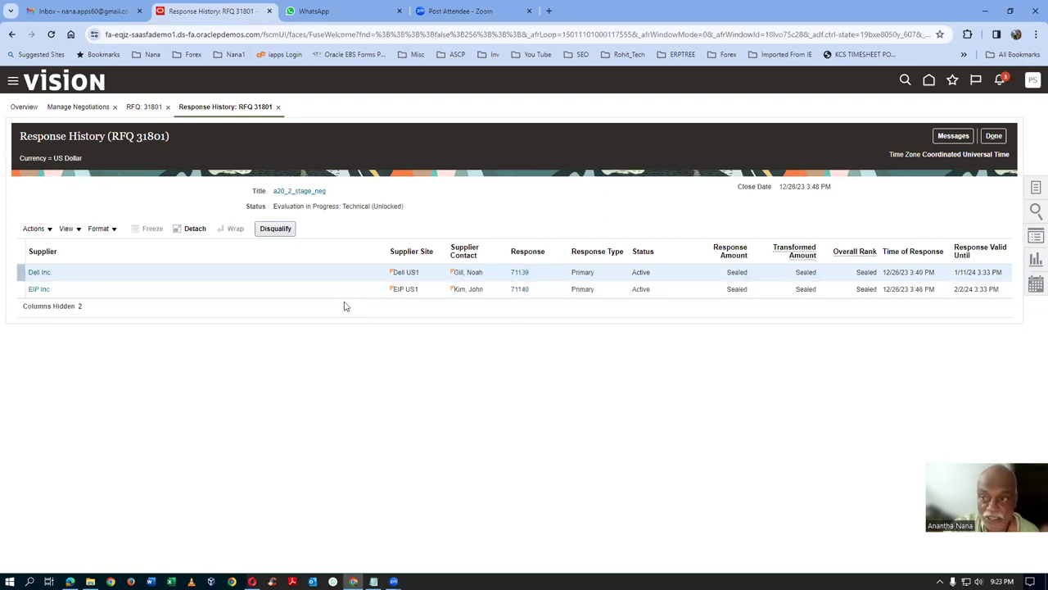
click(993, 135)
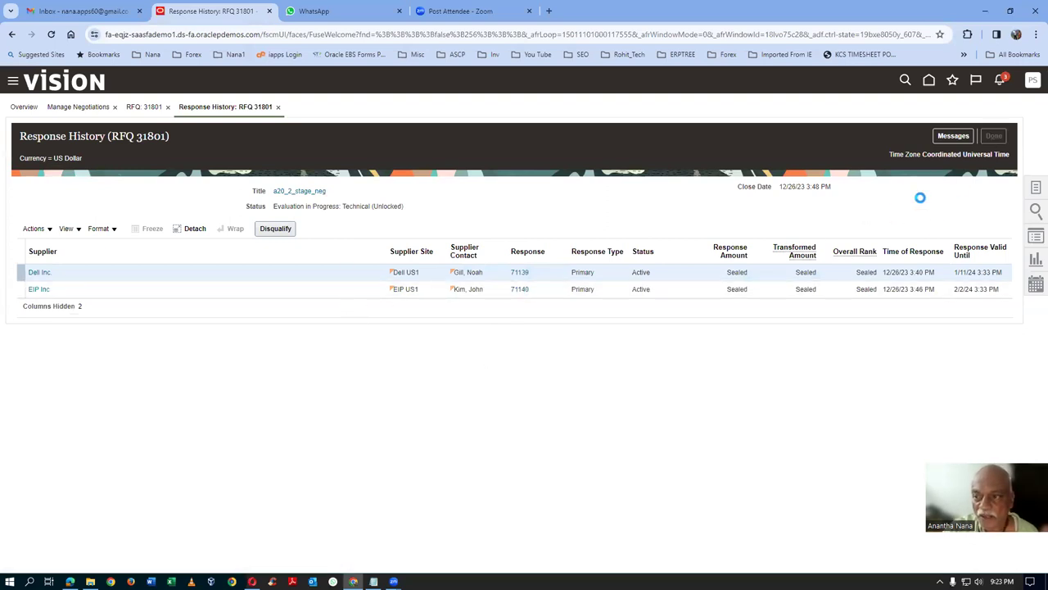
- Unseal RFQ 31801's Technical stage via Actions > Manage, confirming the viewing warning, then switch to Opera
click(948, 136)
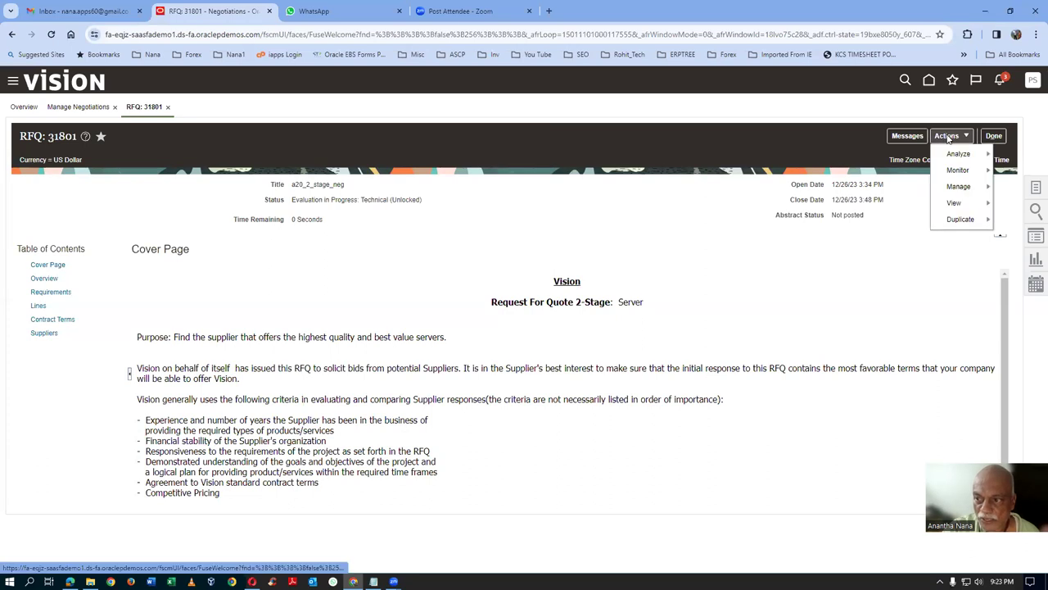
mouse_move(951, 186)
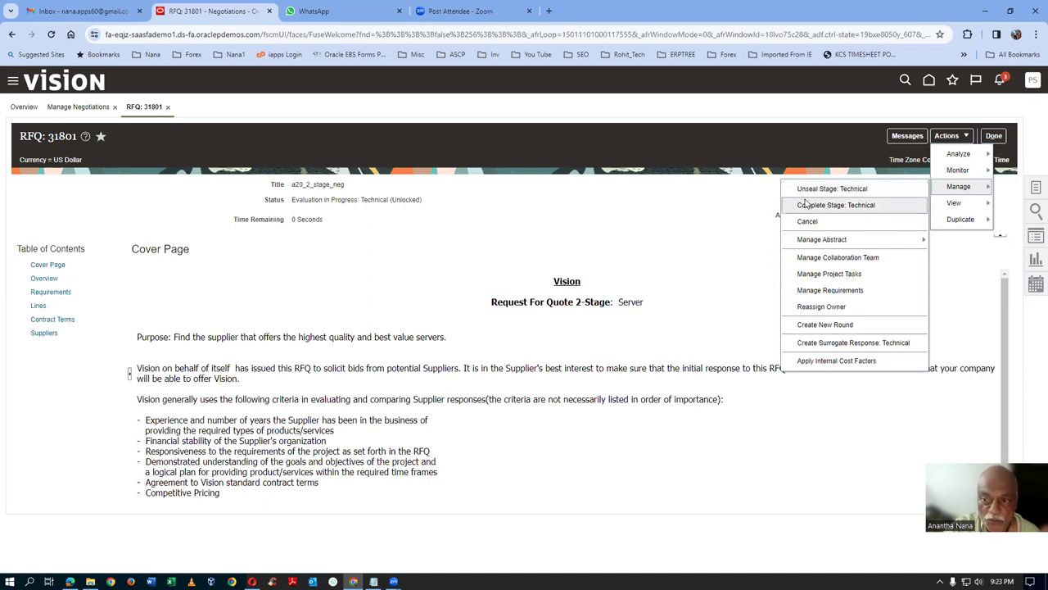
click(888, 194)
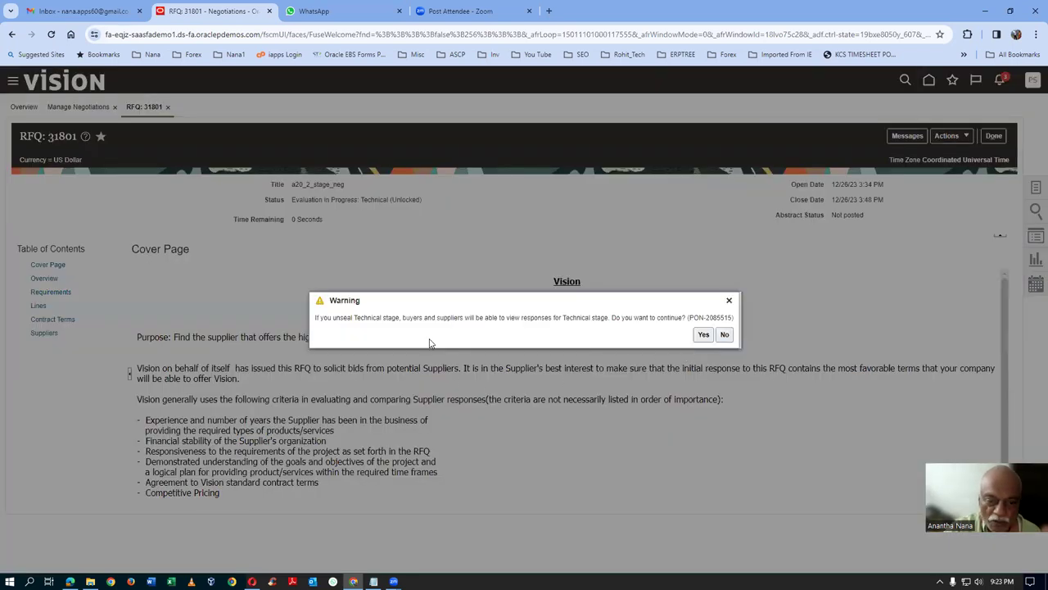
drag(414, 319, 565, 318)
click(705, 335)
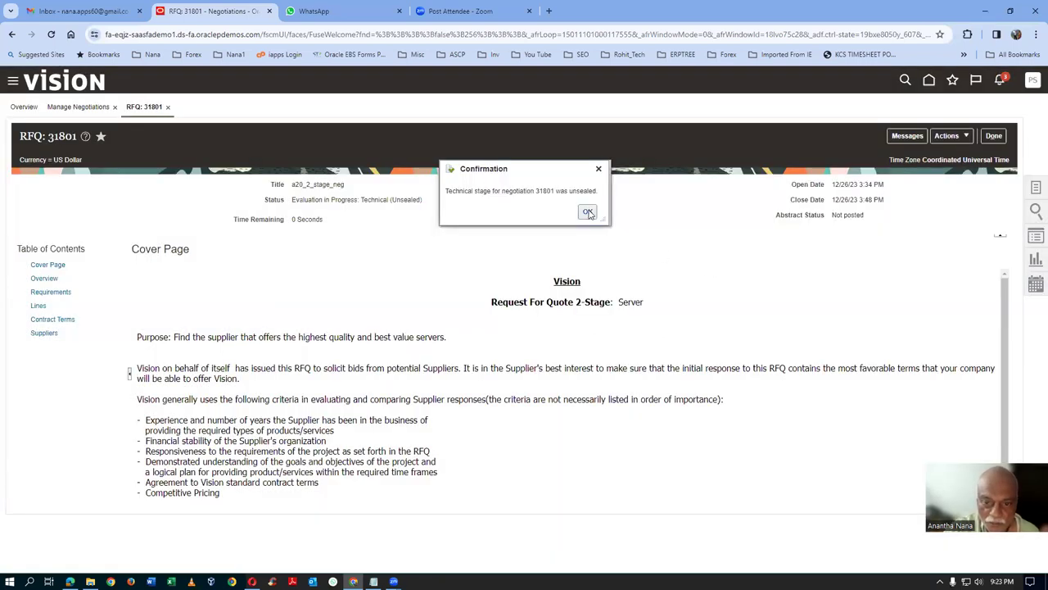
click(588, 212)
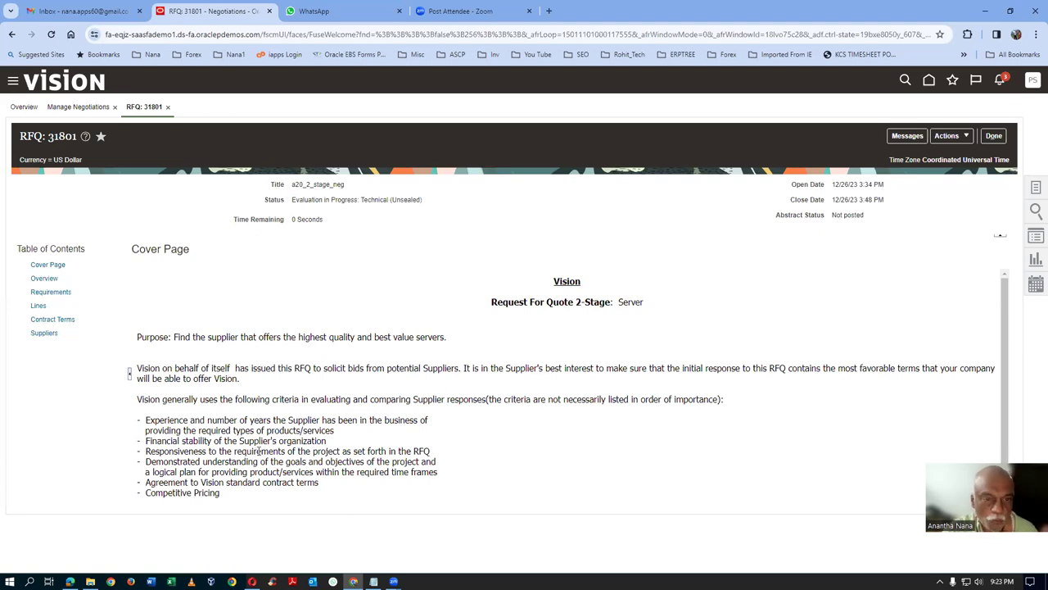
key(alt+Tab)
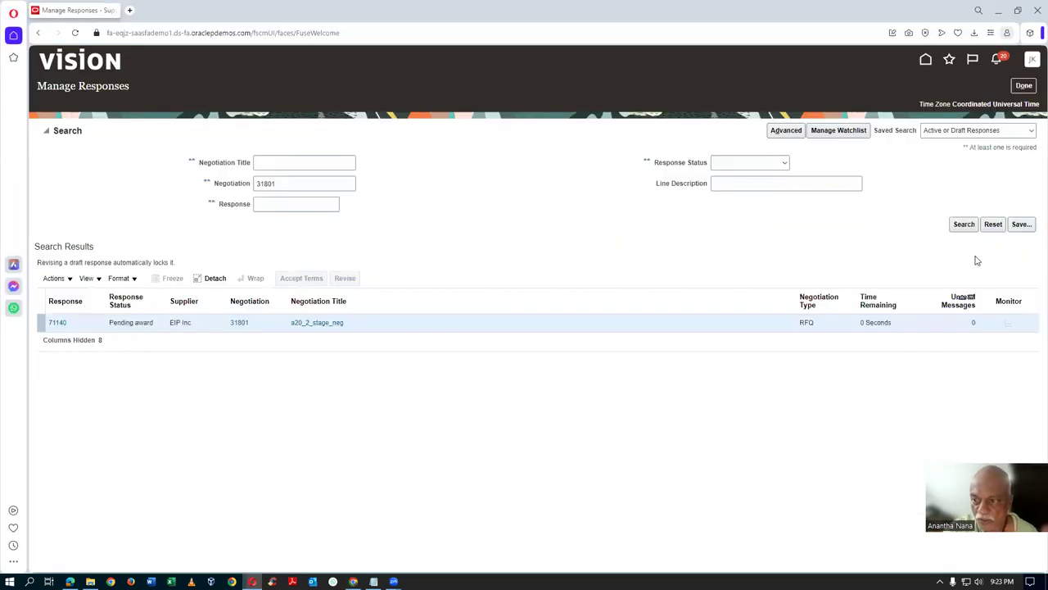
- Rerun the 31801 search, view response 71140's history, and open rival quote 71139
click(965, 226)
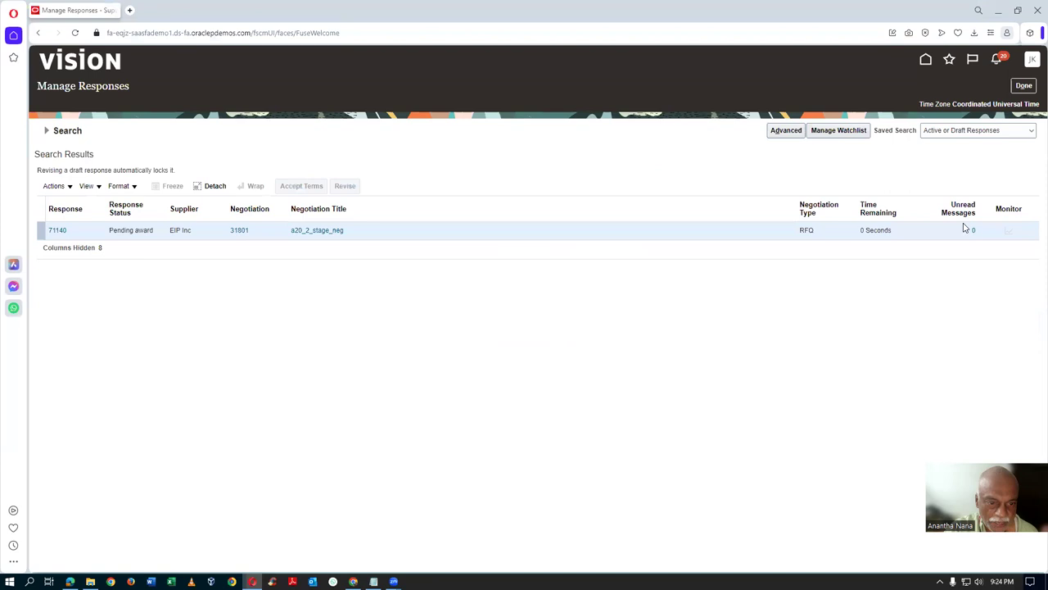
click(58, 230)
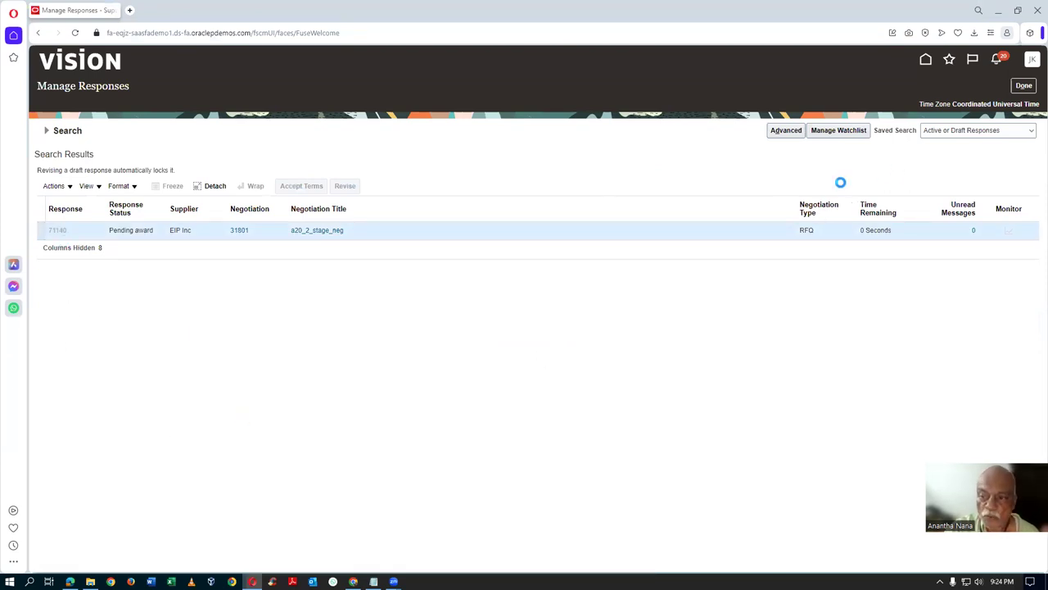
click(970, 87)
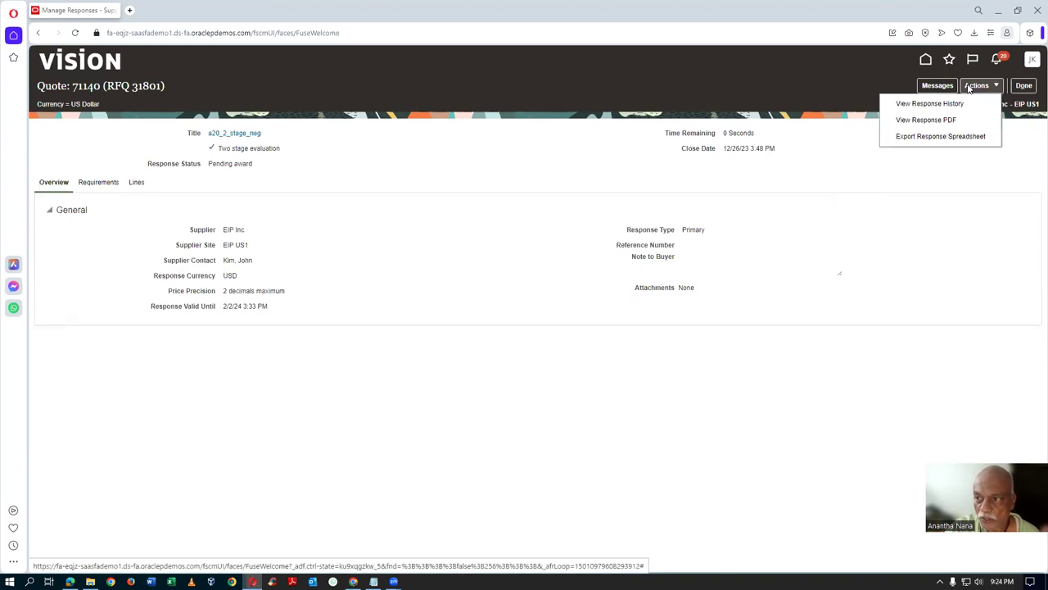
click(952, 105)
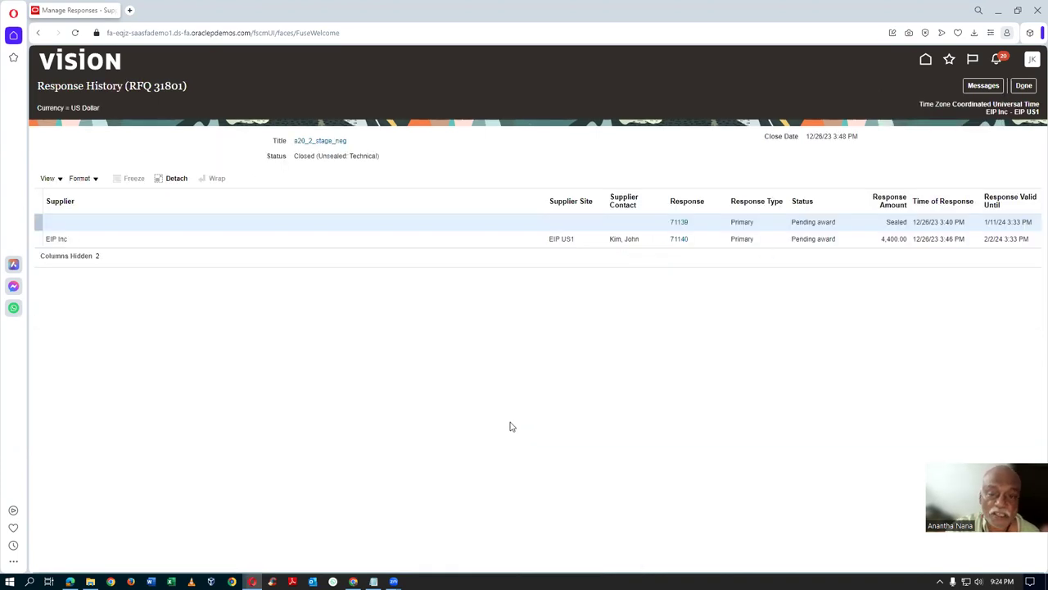
click(368, 238)
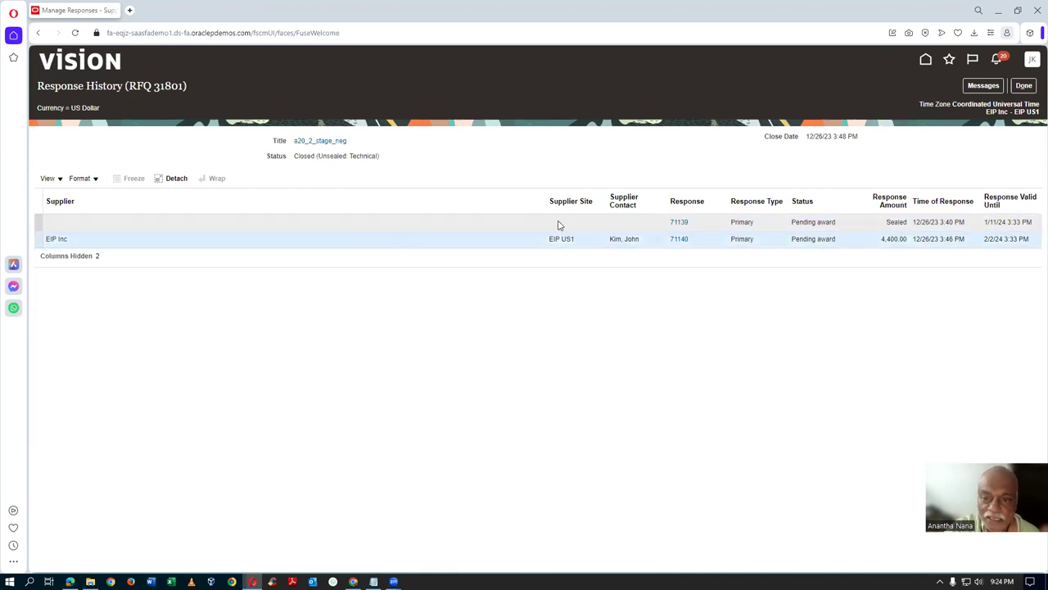
click(677, 223)
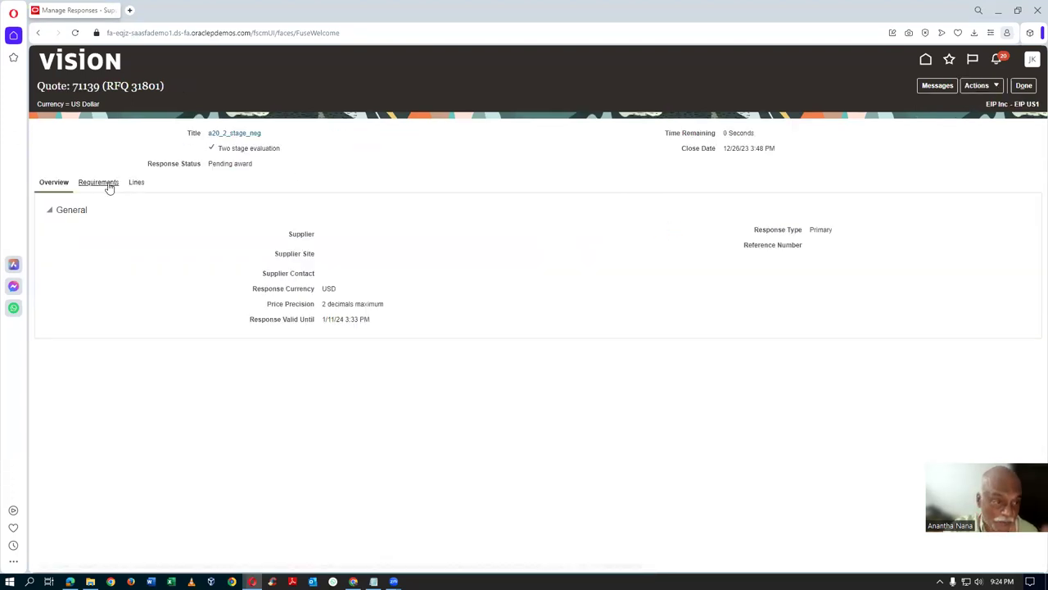
- Check quote 71139's requirement answers: Server Speed 11 and Max Memory 11
click(109, 187)
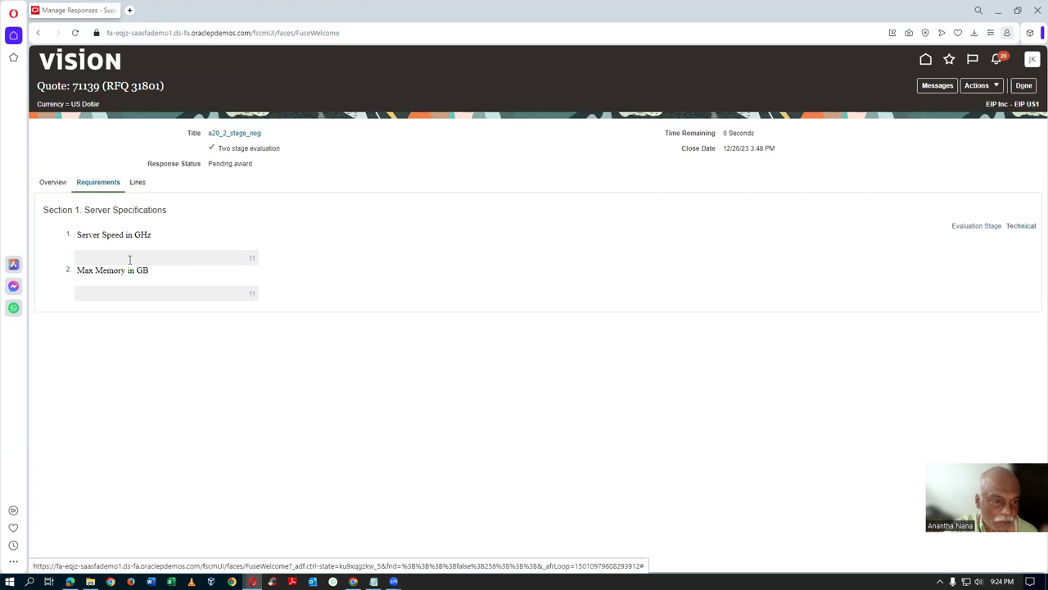
drag(249, 261, 265, 262)
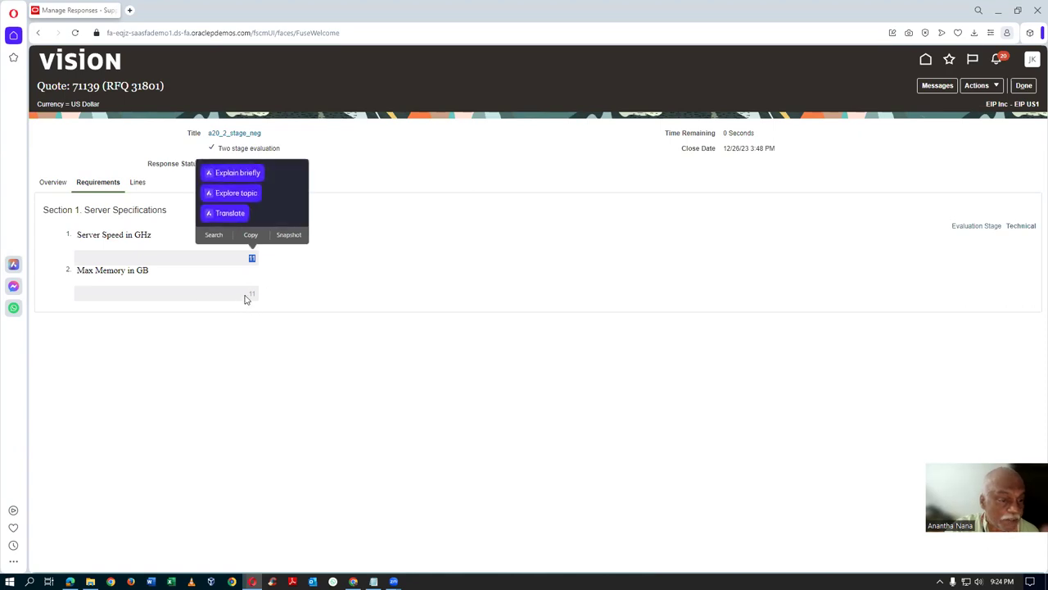
drag(244, 299, 262, 300)
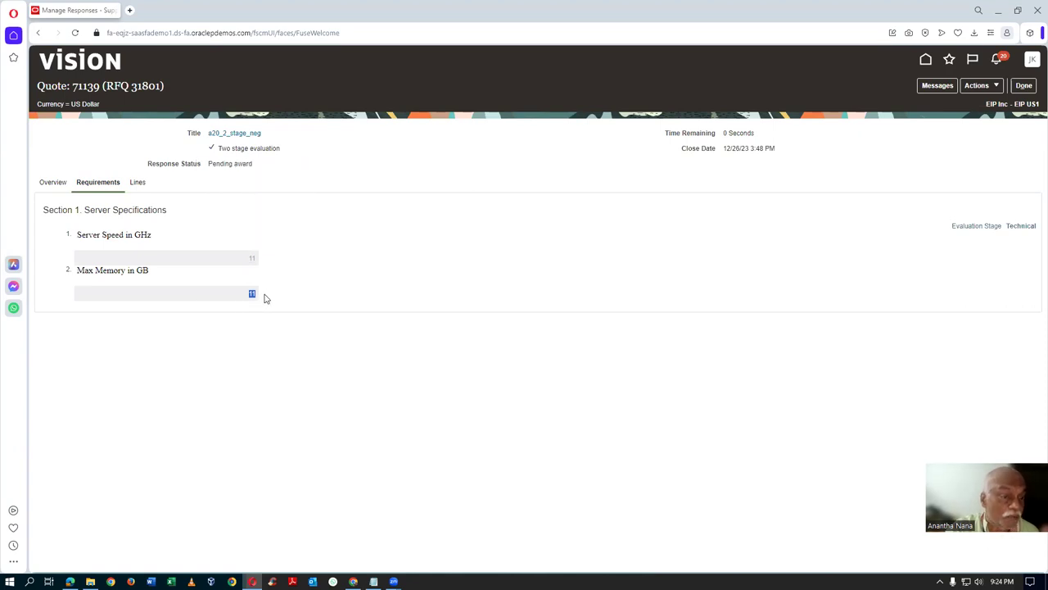
- Review line 1's lead time and daily production capacity answers, then return to Response History
click(138, 182)
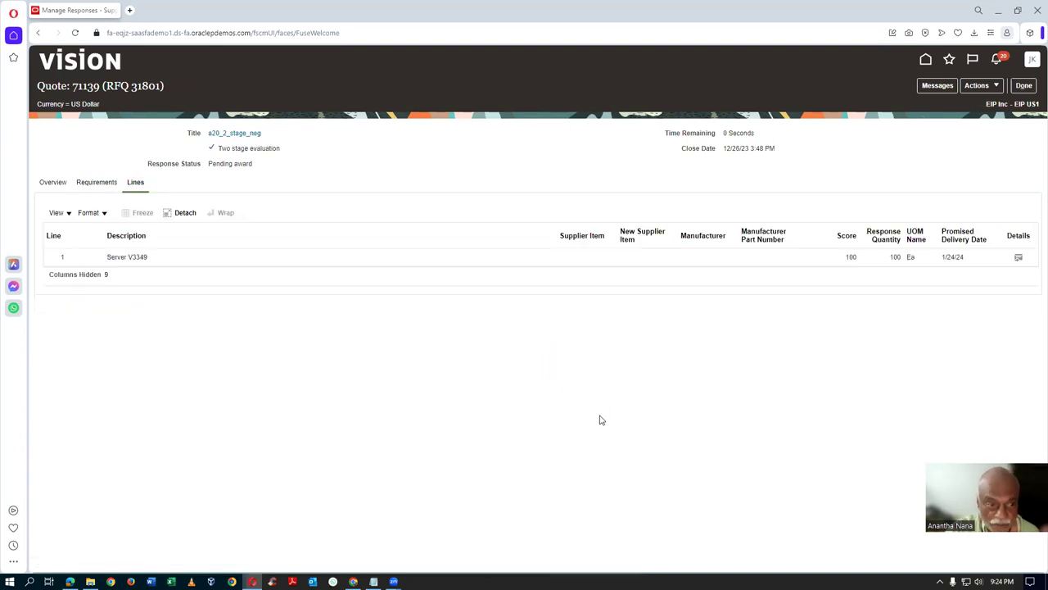
click(1018, 257)
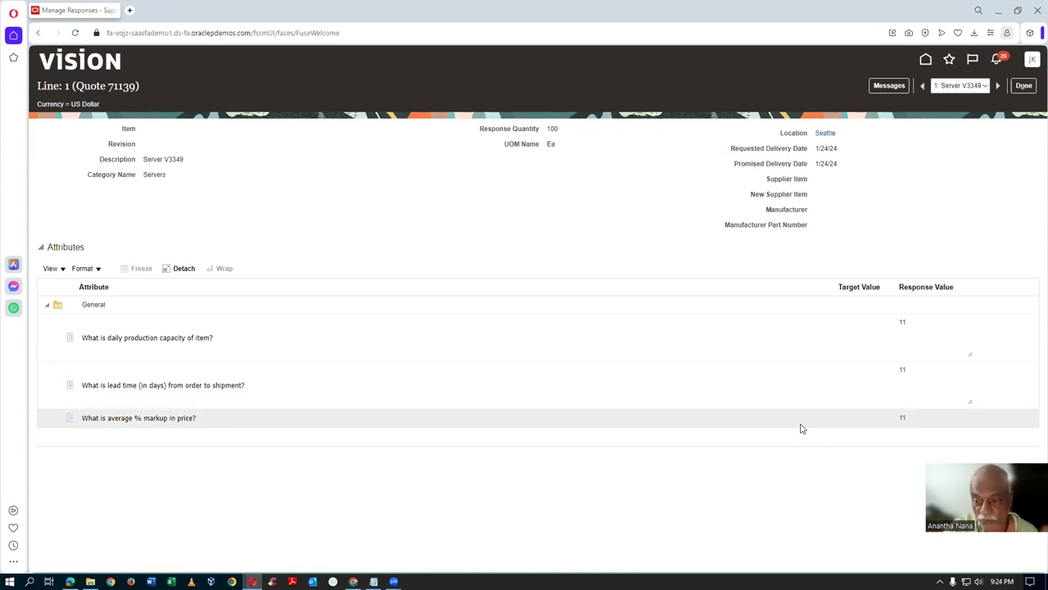
click(791, 373)
click(807, 328)
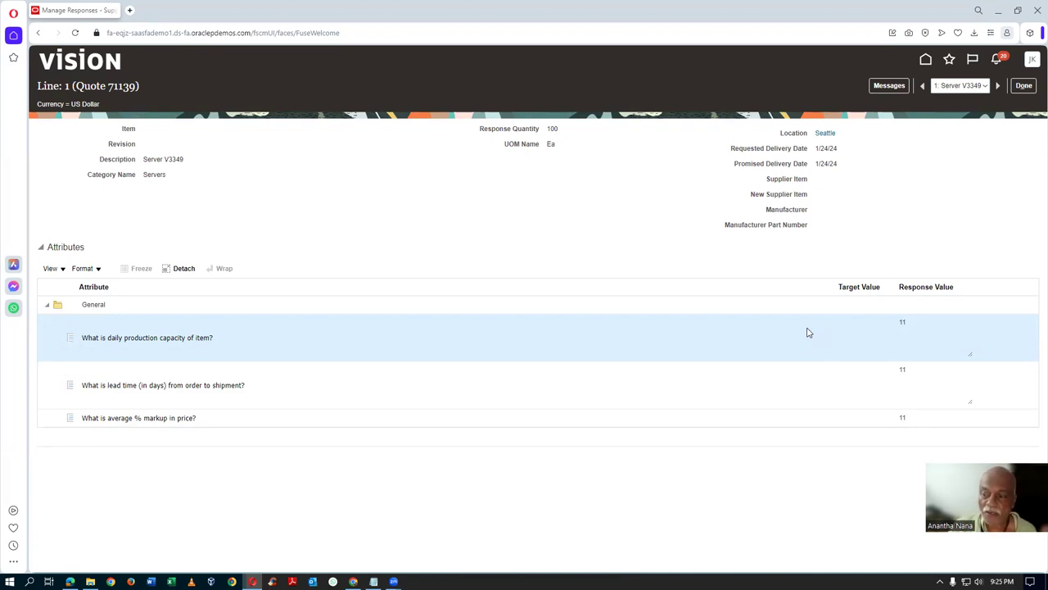
click(1025, 86)
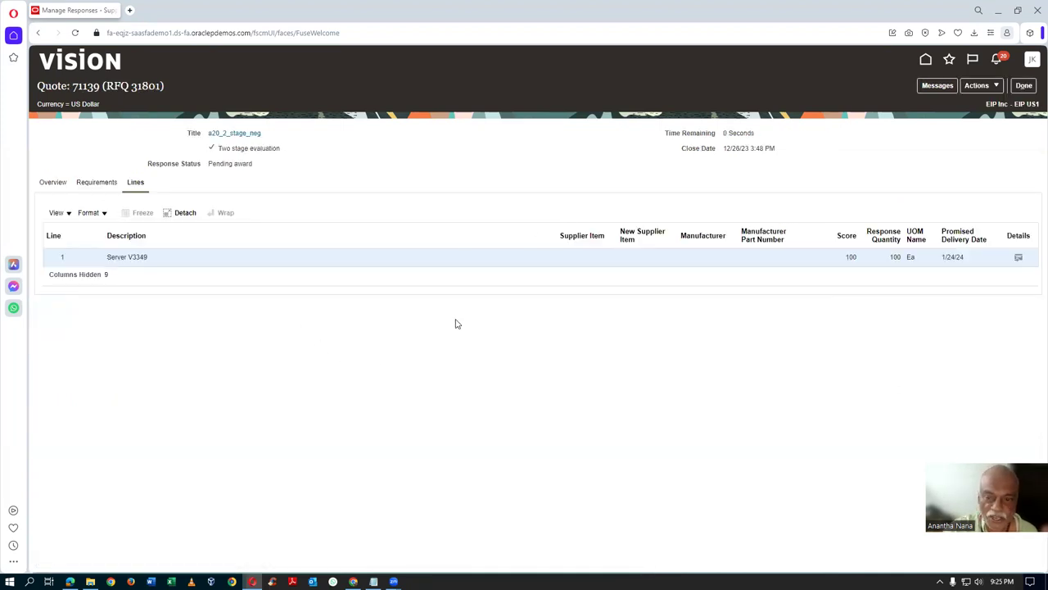
click(1024, 85)
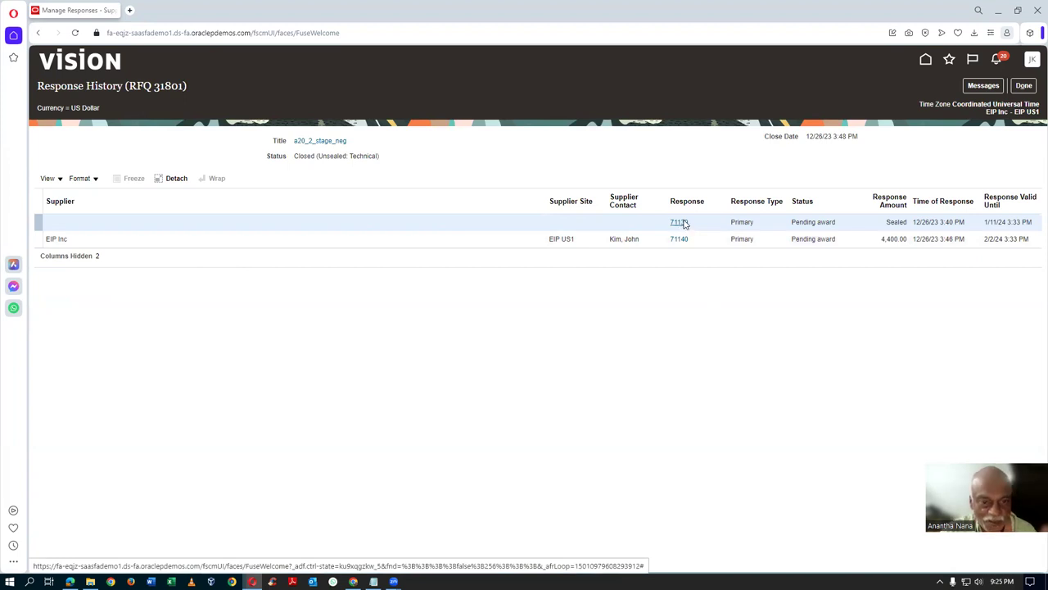
- Reopen RFQ 31801 in the buyer's window and complete its Technical stage
key(alt+Tab)
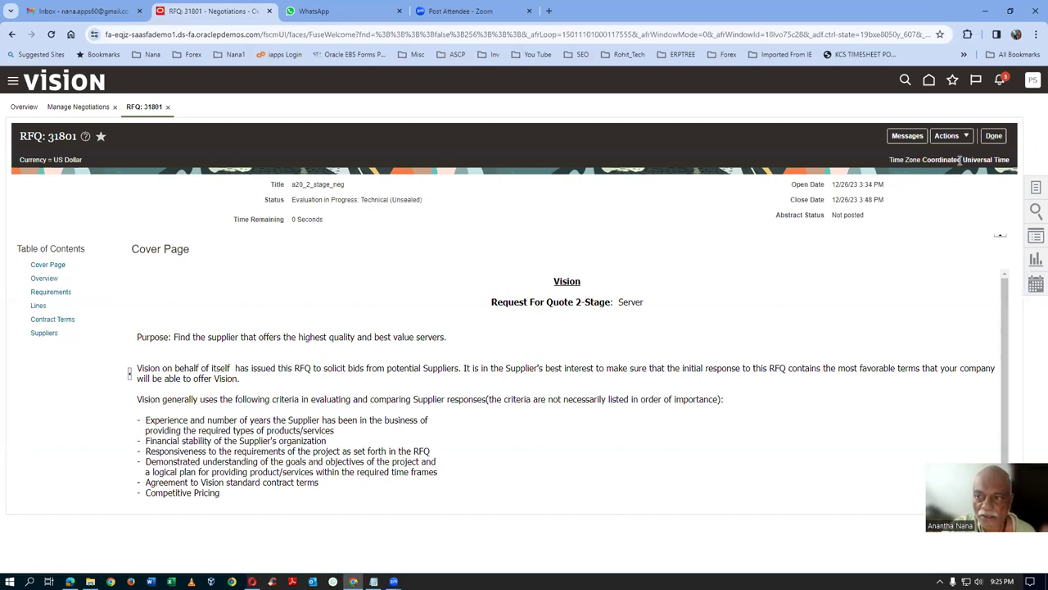
click(993, 136)
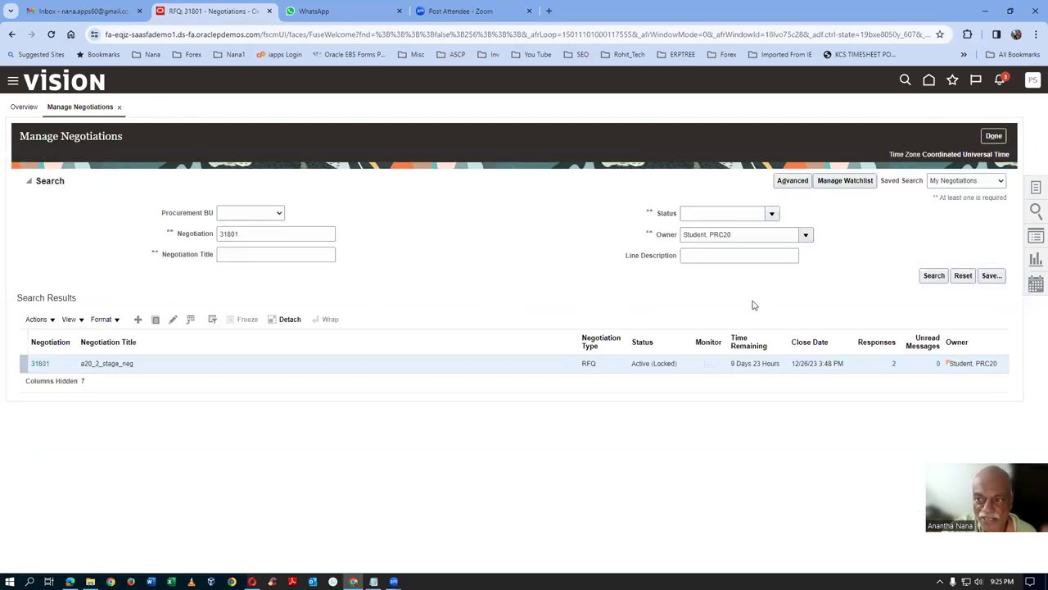
click(933, 276)
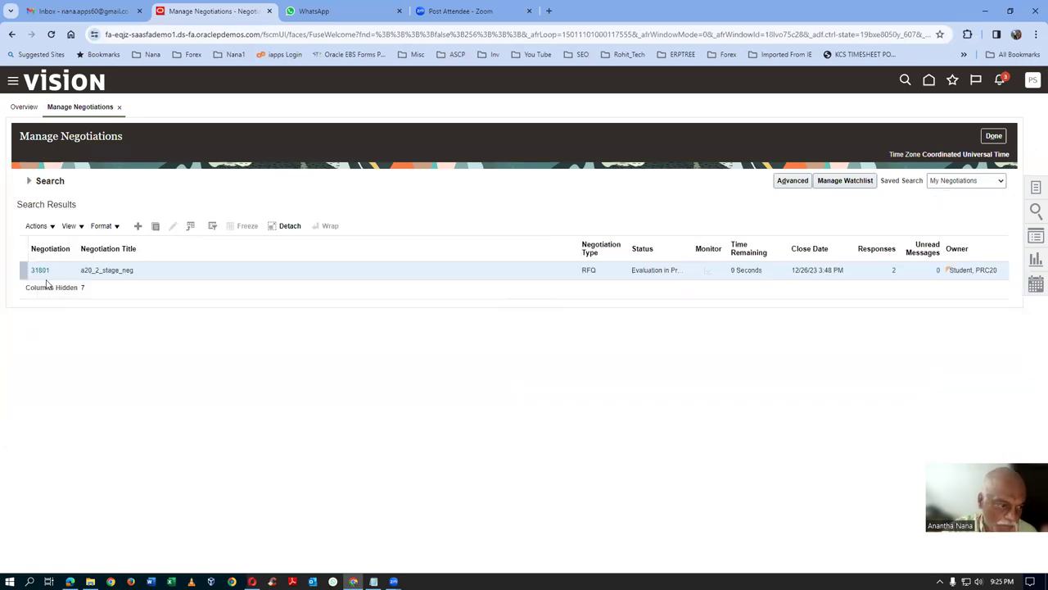
click(39, 270)
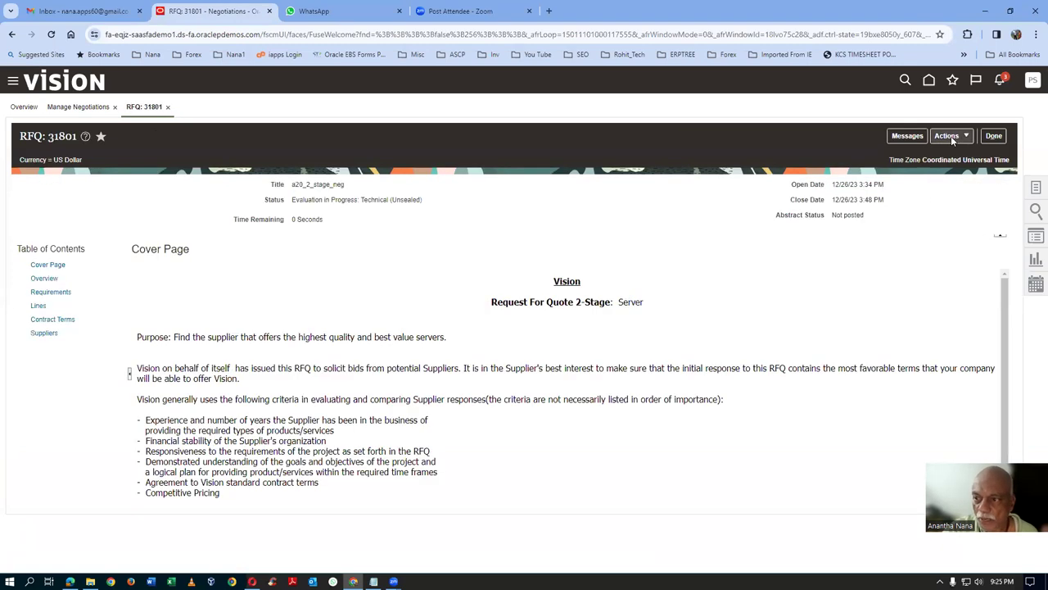
click(951, 136)
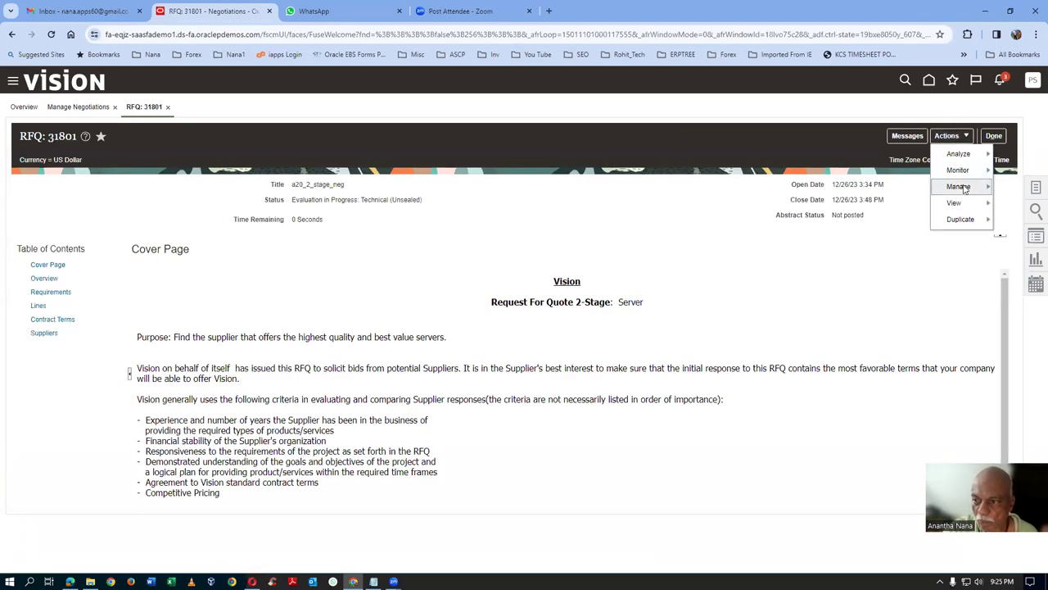
mouse_move(964, 189)
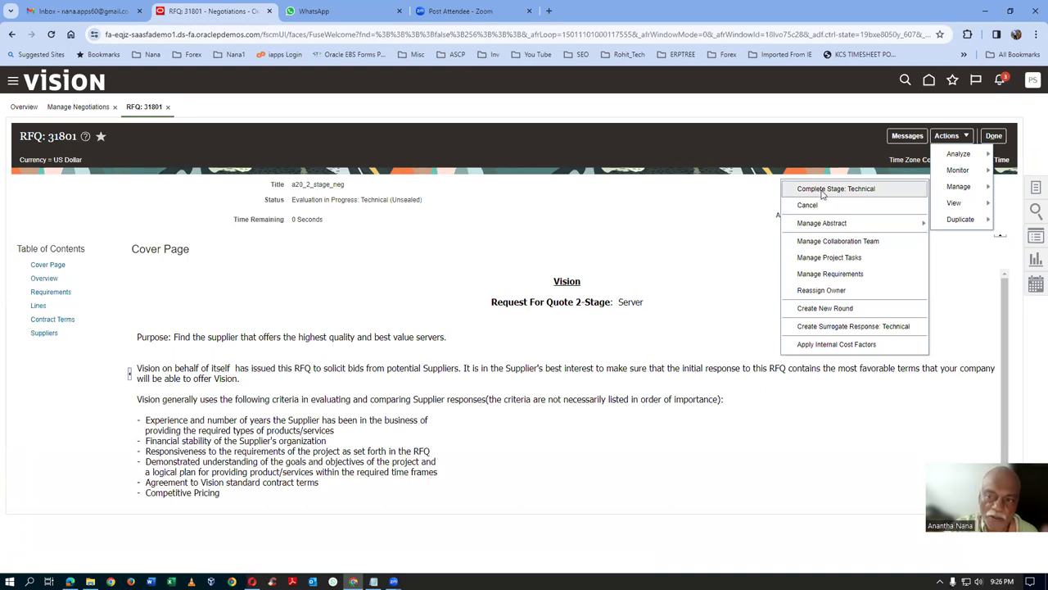
click(825, 191)
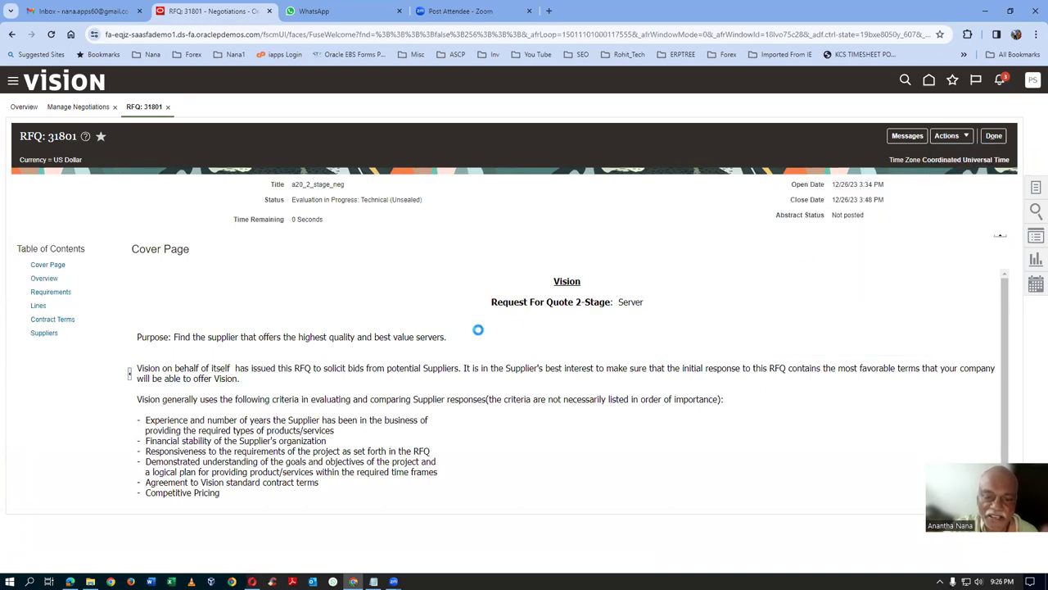
click(737, 335)
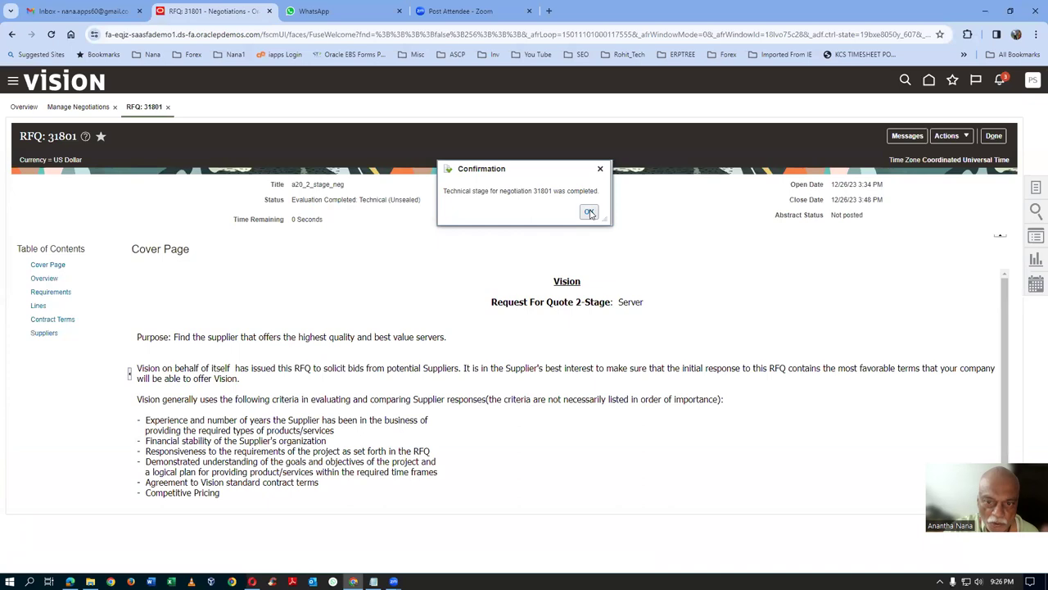
click(589, 211)
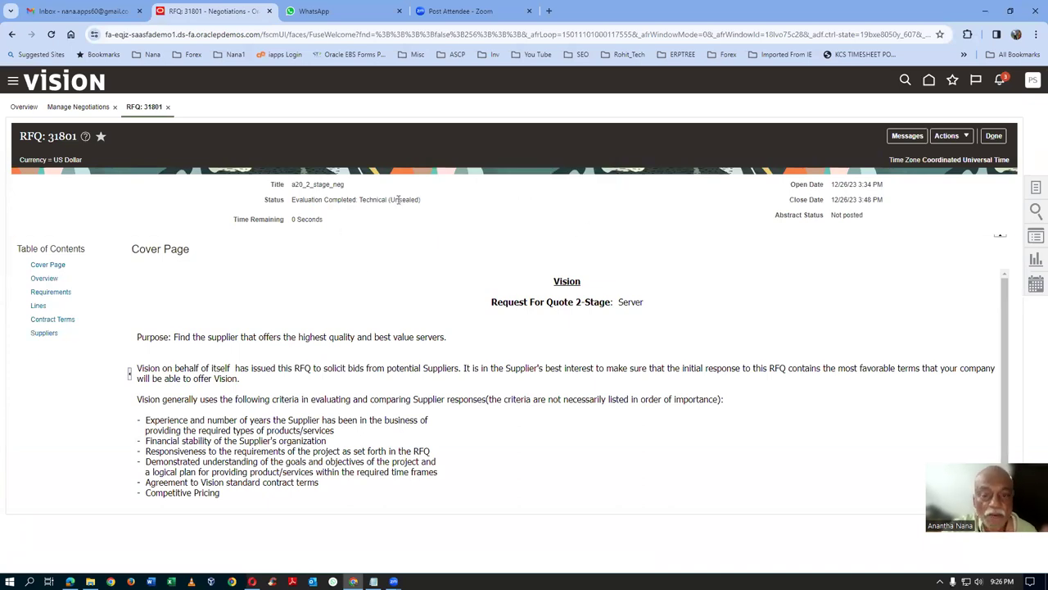
- Choose Unlock Stage: Commercial from the RFQ's Manage actions
click(947, 135)
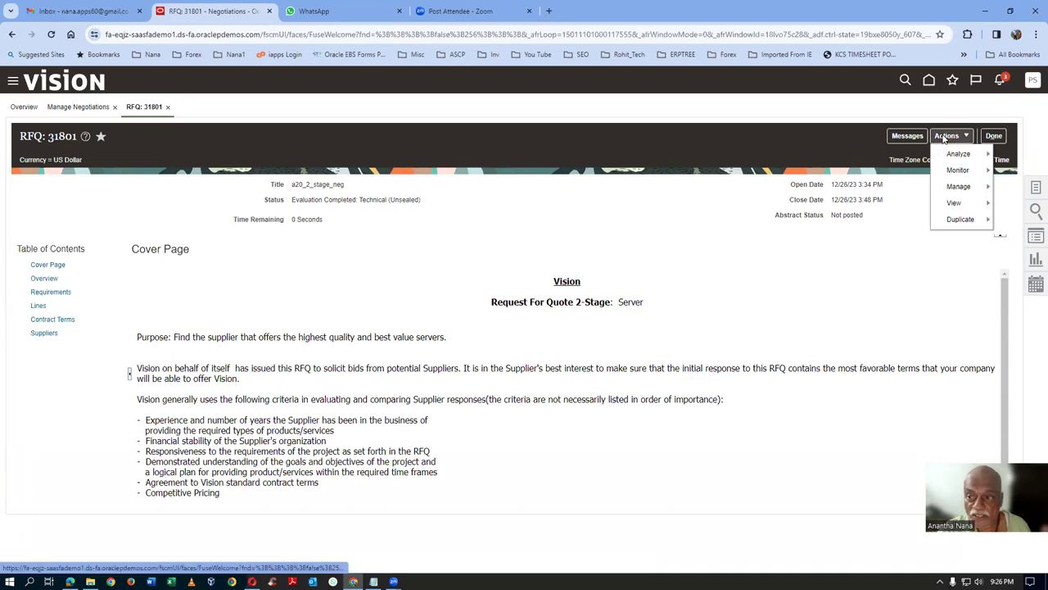
mouse_move(958, 186)
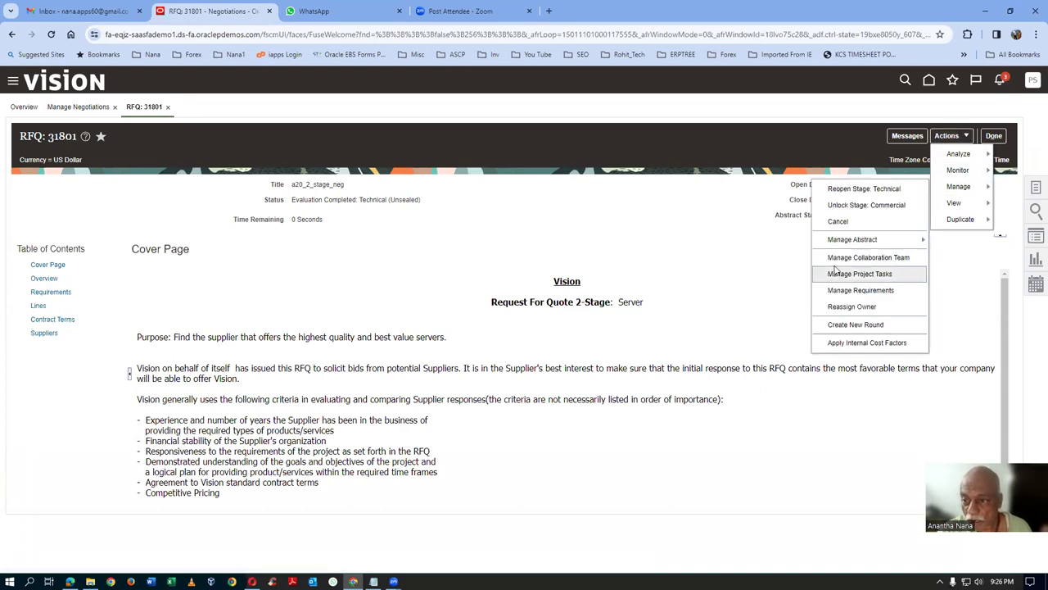
click(850, 206)
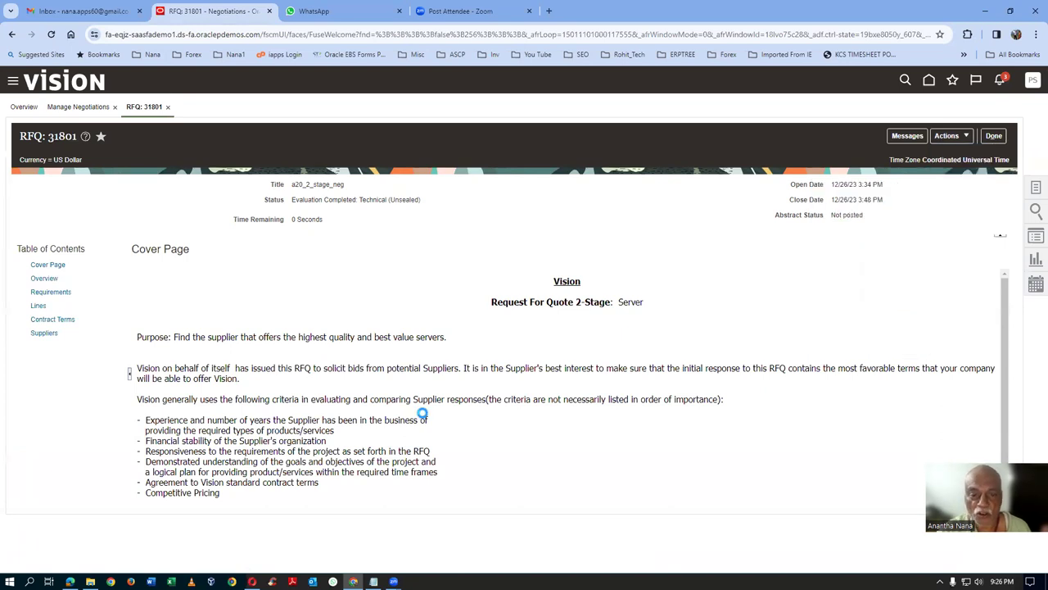
- Confirm the commercial stage unlock and view RFQ 31801's response history
click(664, 342)
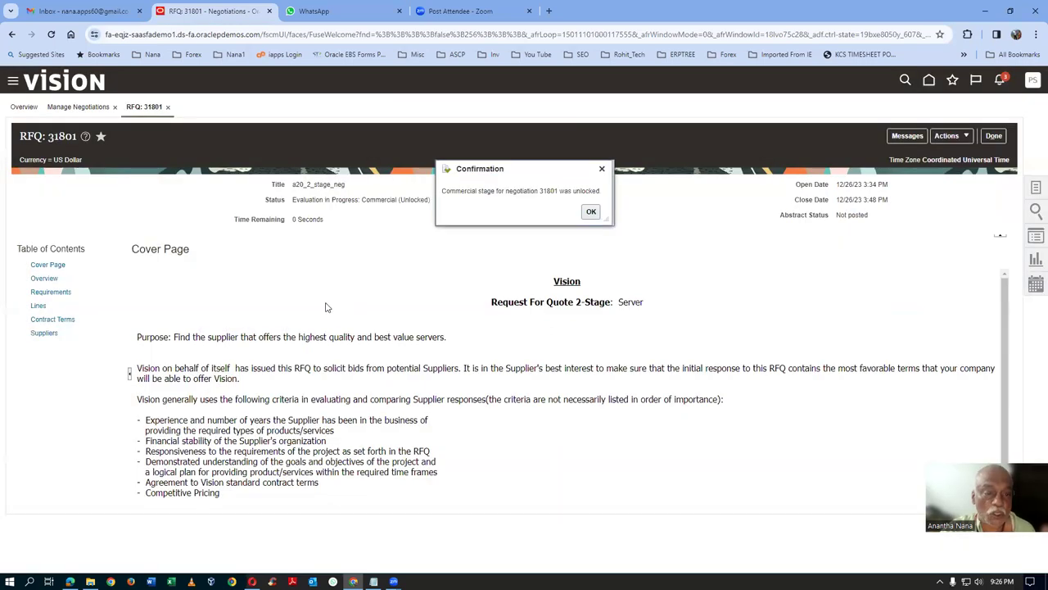
click(590, 215)
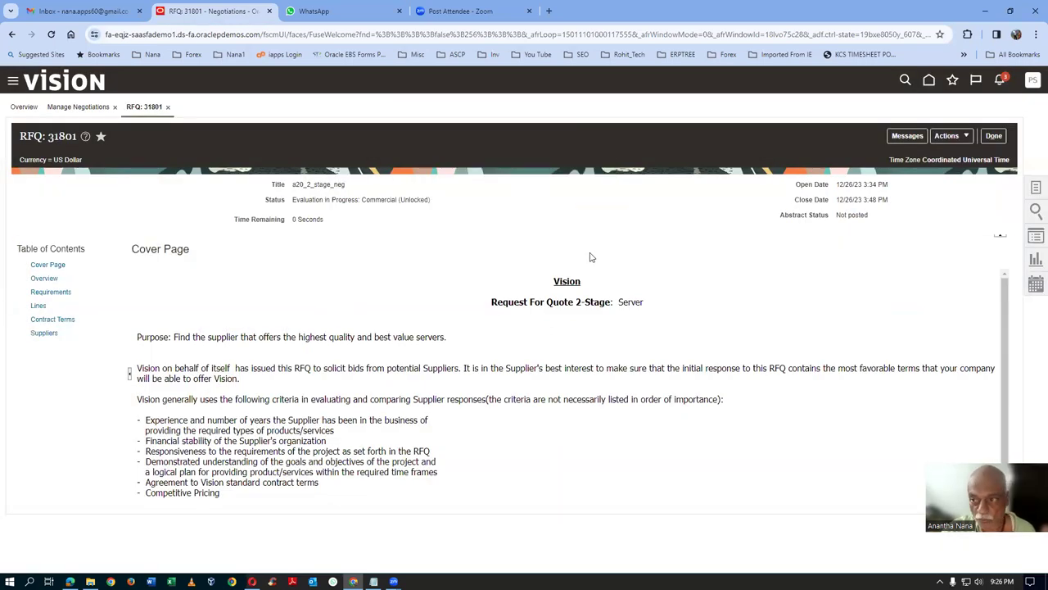
click(949, 139)
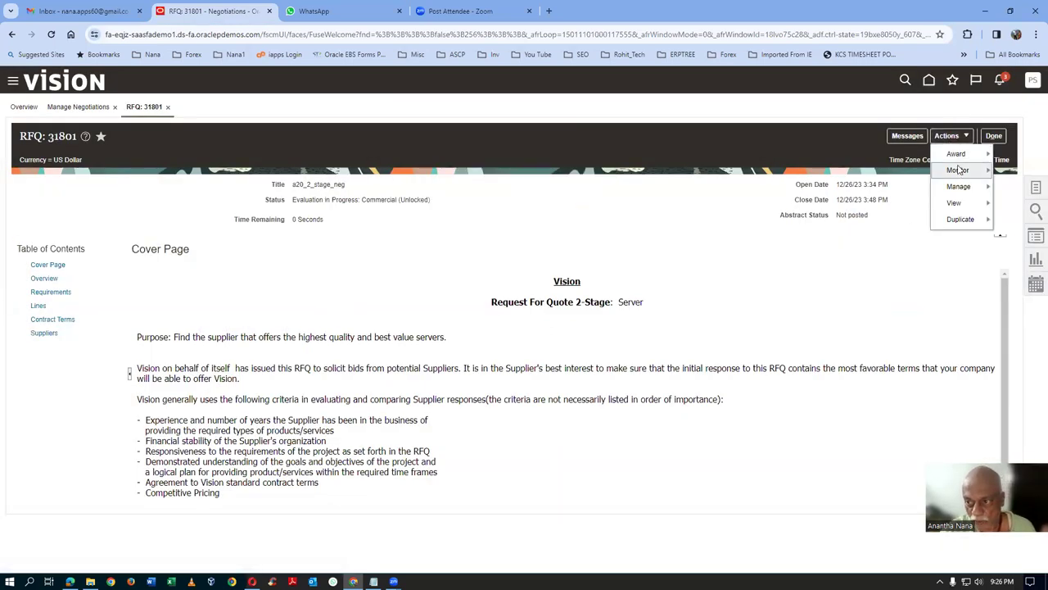
mouse_move(957, 155)
click(817, 207)
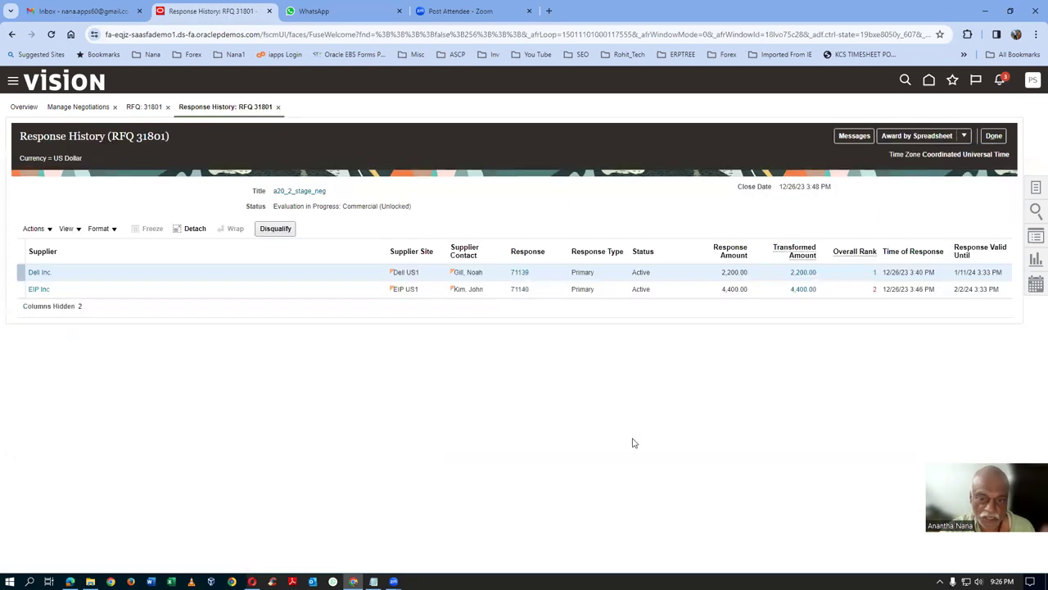
- Review Dell Inc.'s quote 71139: Business and Financial requirement sections, then line pricing
click(517, 275)
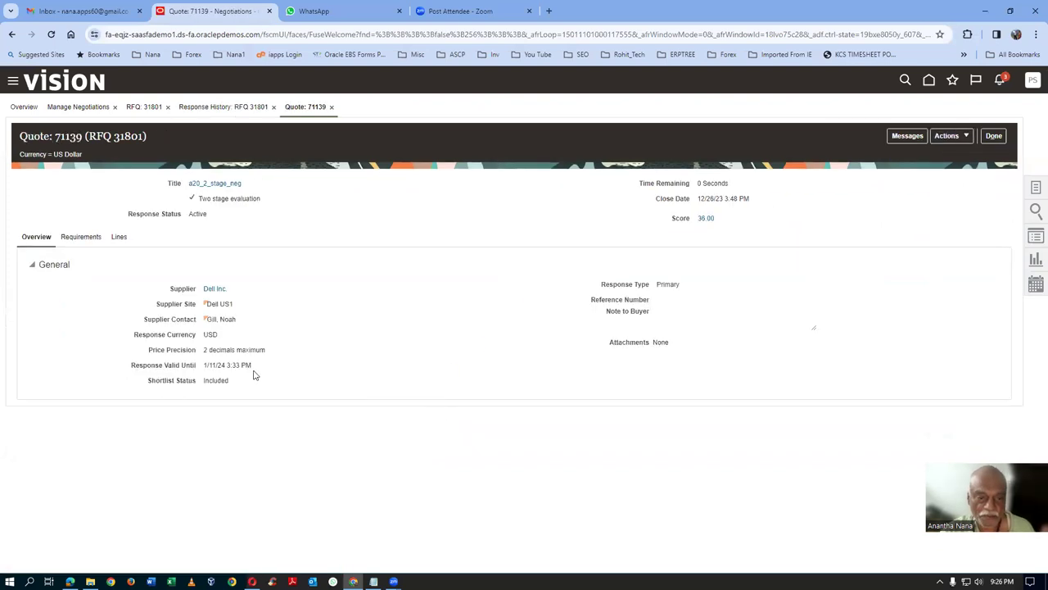
click(86, 238)
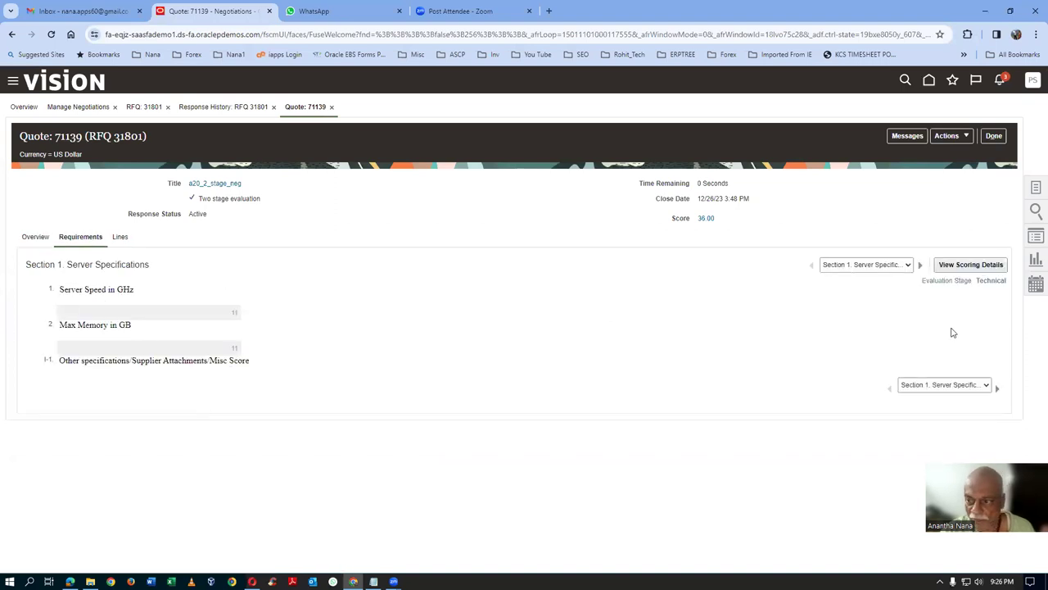
click(873, 265)
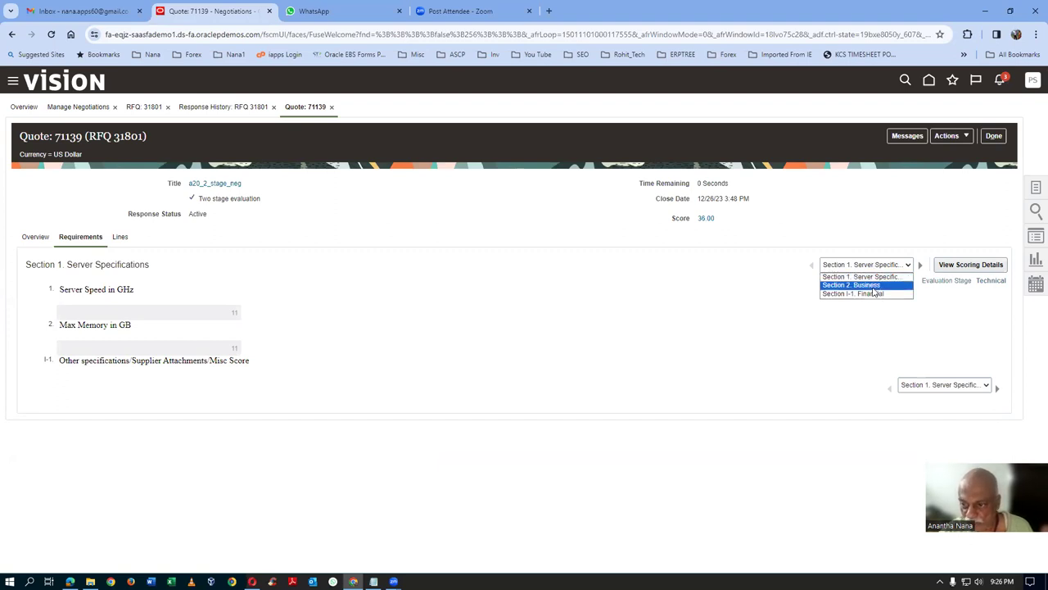
click(872, 285)
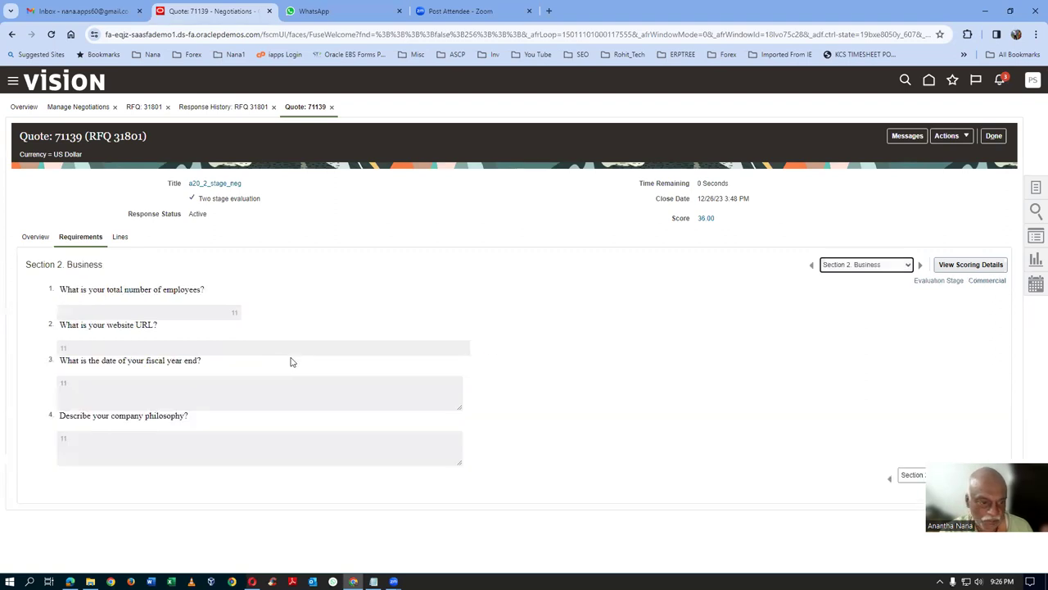
click(888, 266)
click(888, 297)
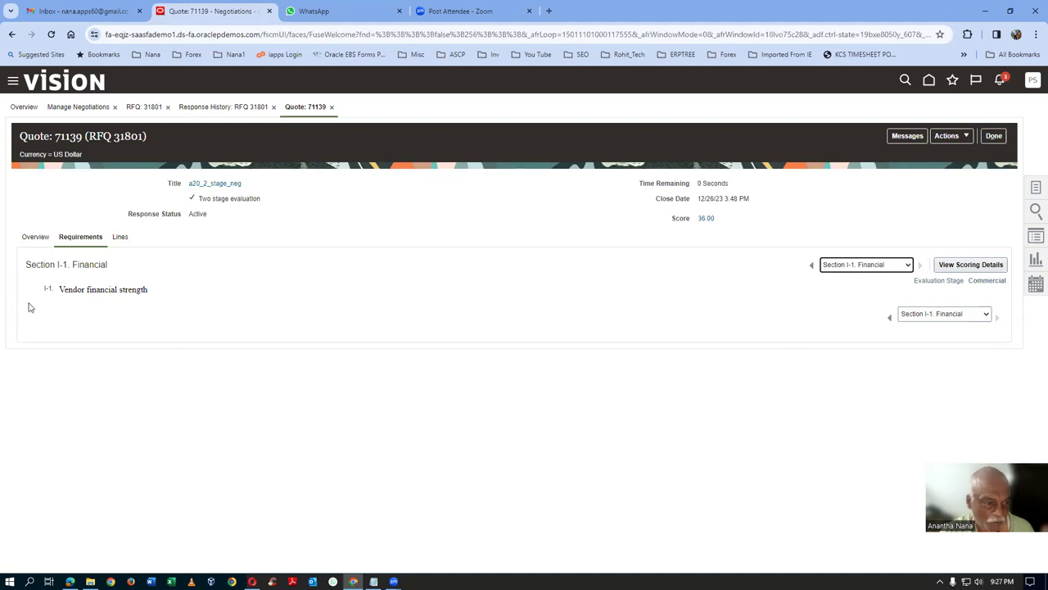
click(122, 239)
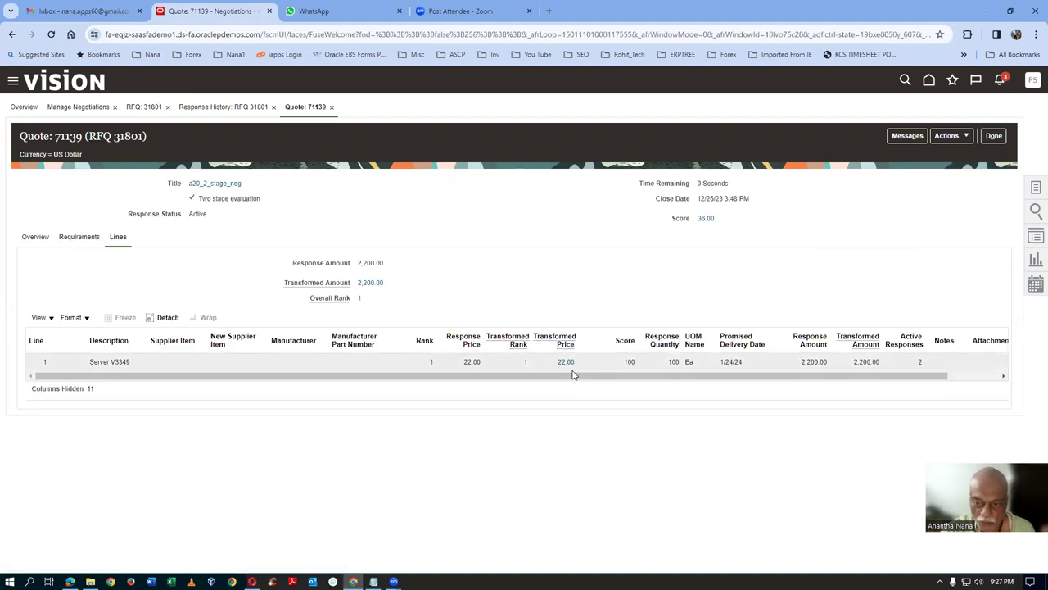
- Open EIP Inc's quote 71140 lines, ranked 2 at 4,400.00
click(995, 136)
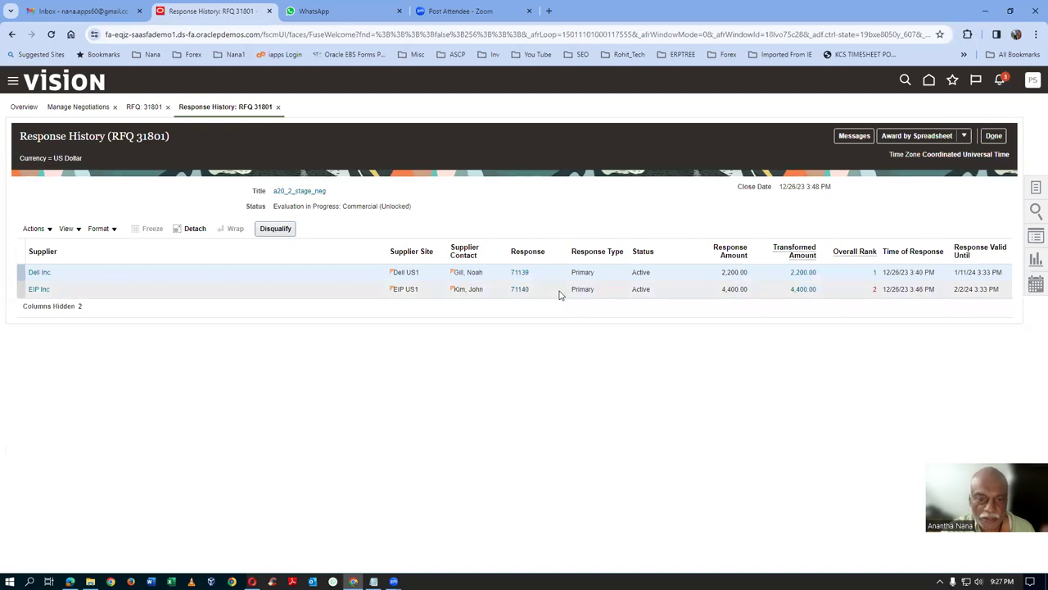
click(520, 292)
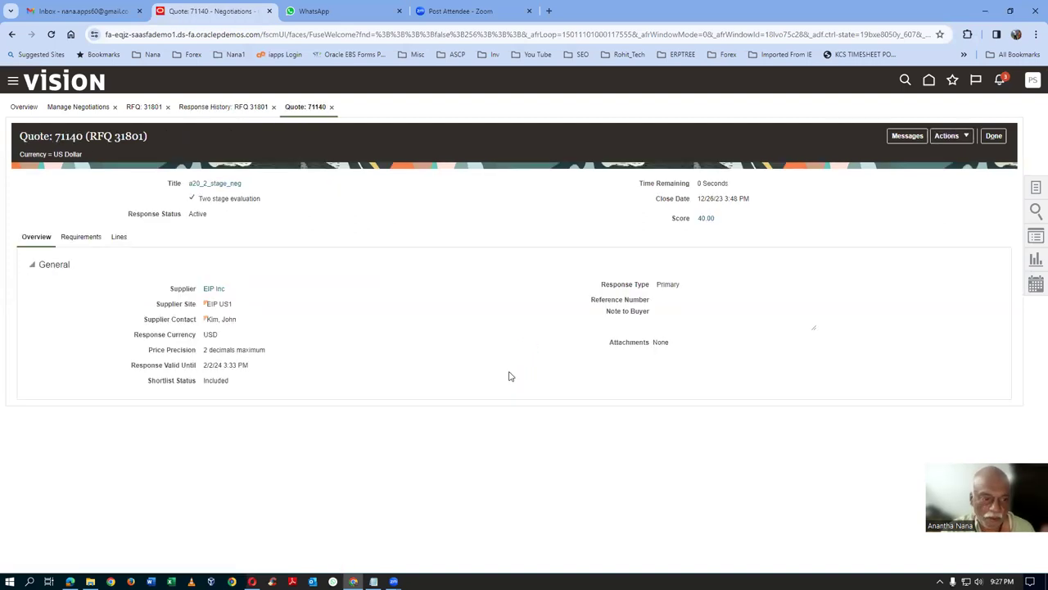
click(119, 238)
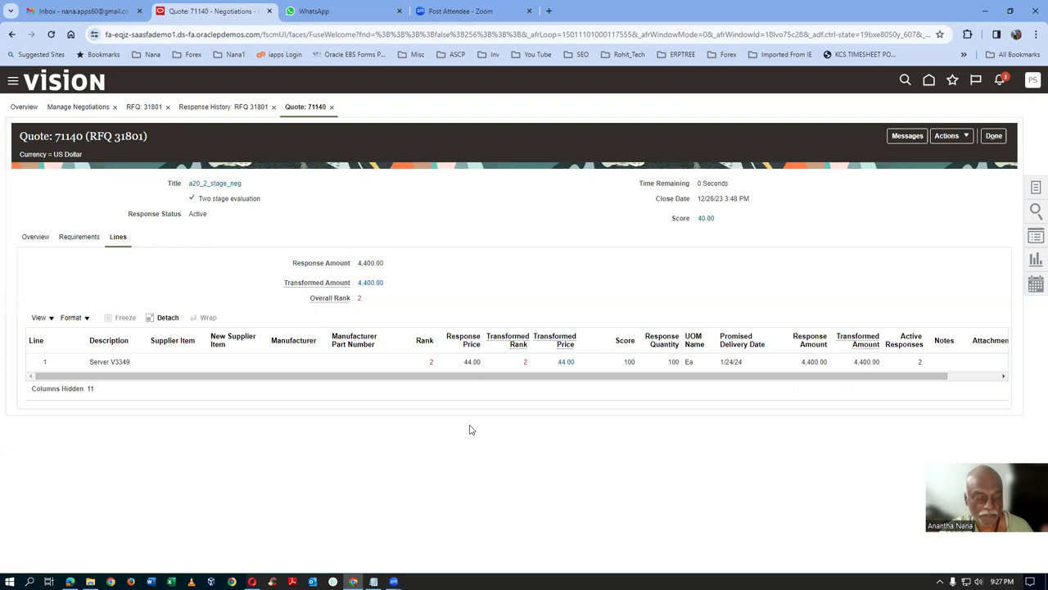
- In the supplier's window, close the response history and quote 71140 back to Manage Responses
key(alt+Tab)
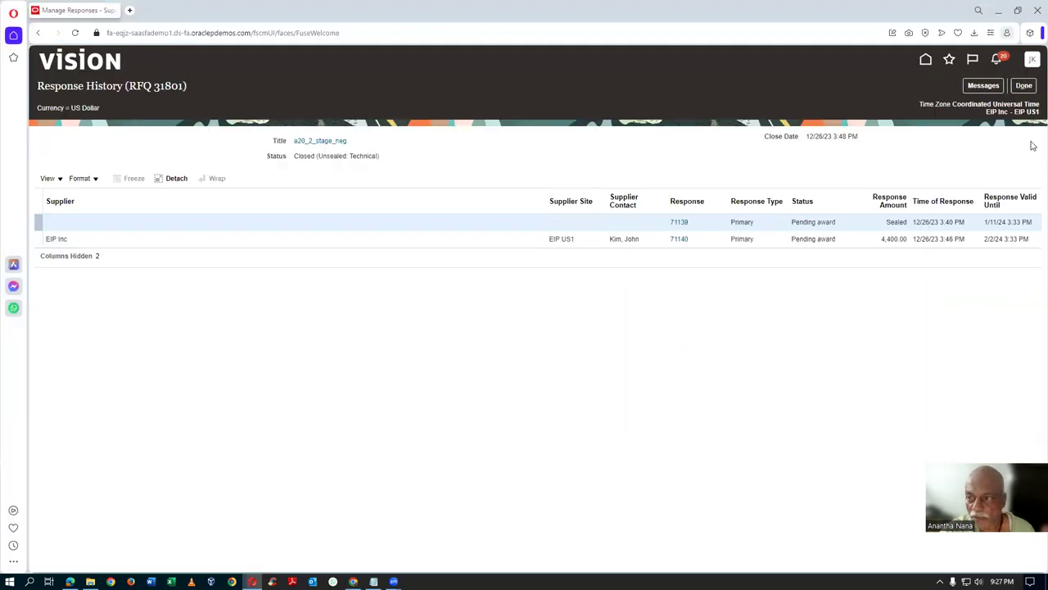
click(1024, 86)
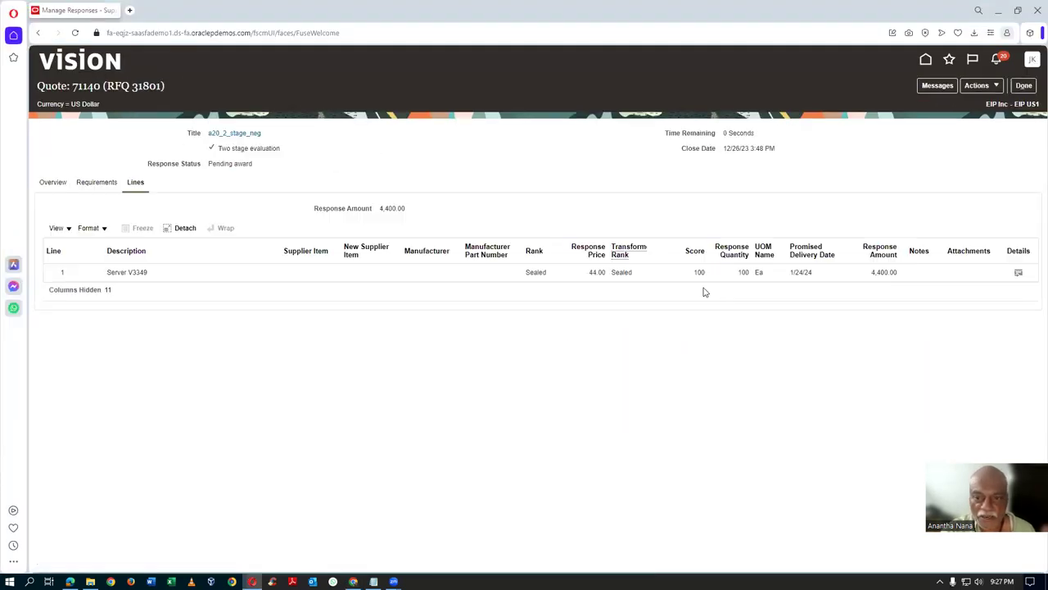
click(1024, 86)
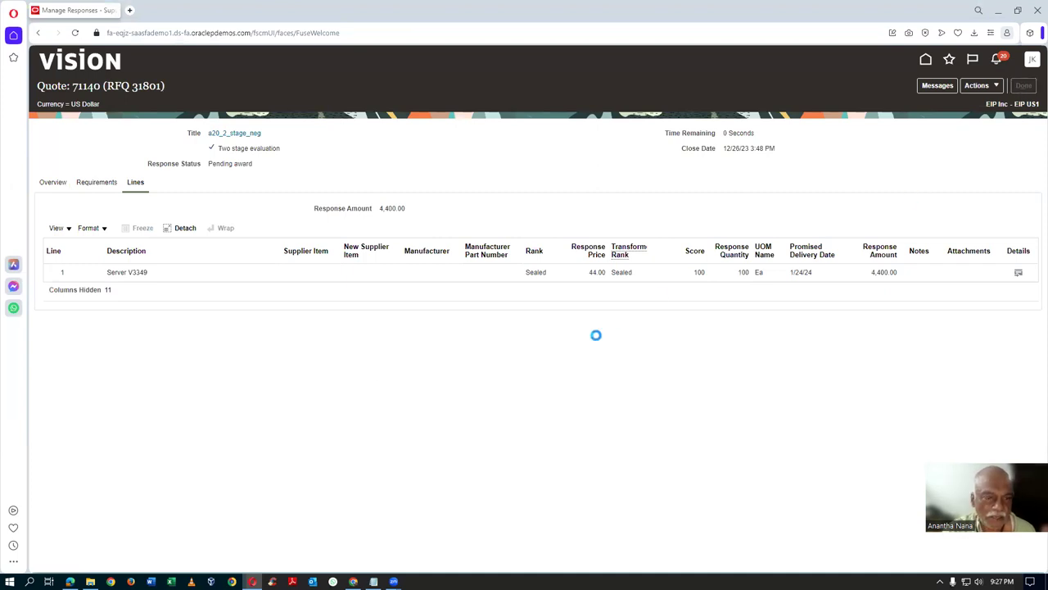
- Rerun the 31801 search and check response 71140's Server V3349 line, rank still Sealed
click(963, 229)
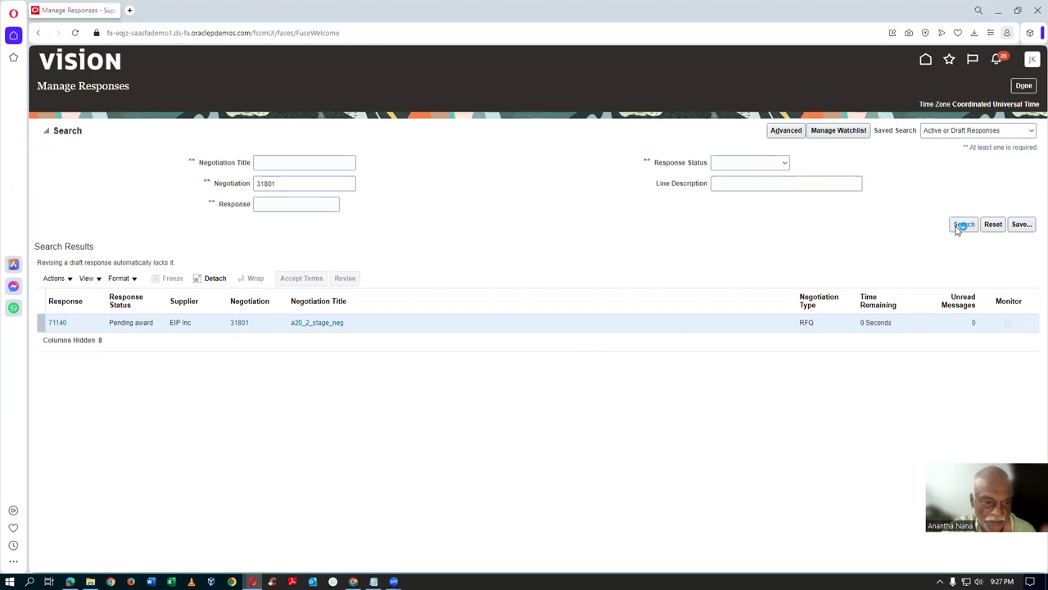
click(58, 231)
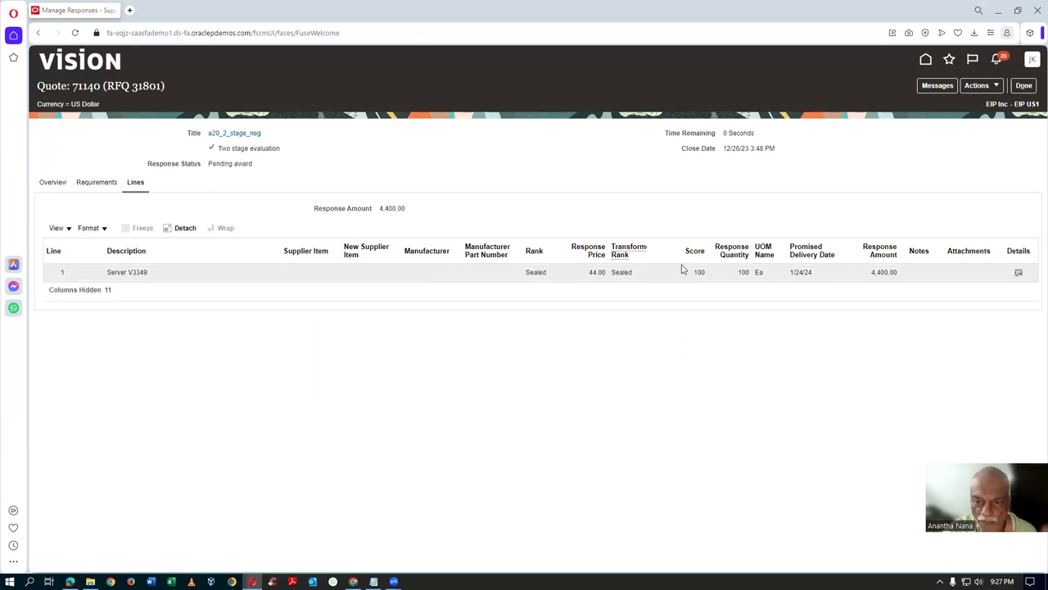
click(646, 280)
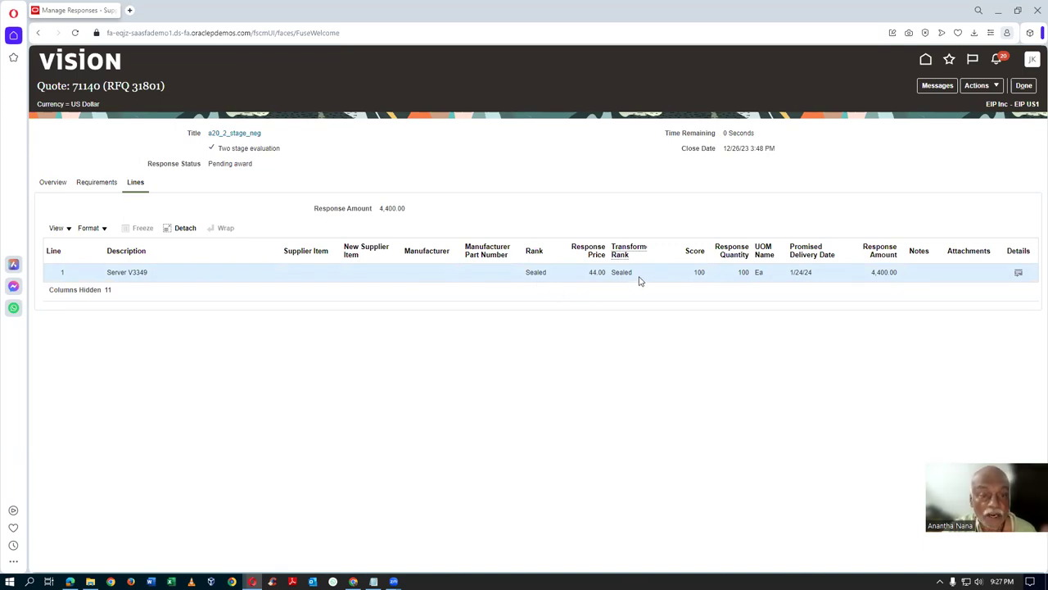
click(1023, 86)
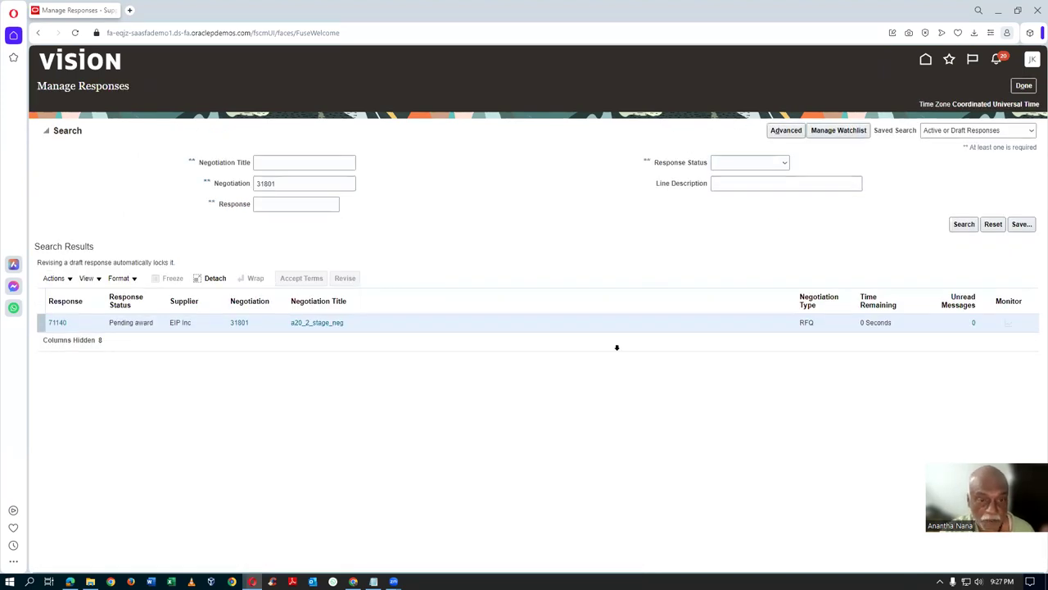
key(alt+Tab)
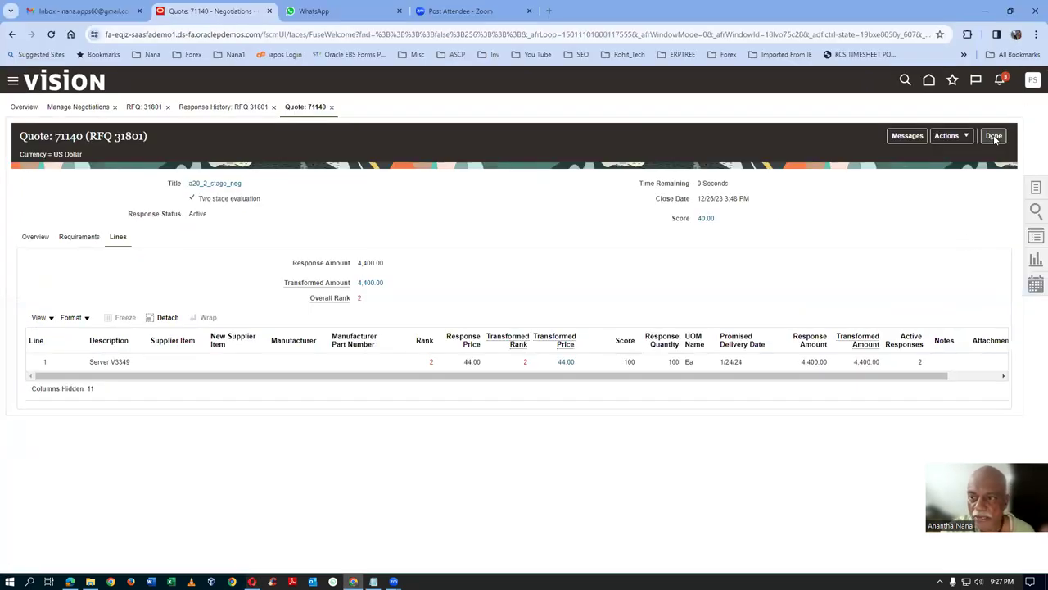
- Return to RFQ 31801, unseal its Commercial stage, and switch back to the supplier's window
click(994, 136)
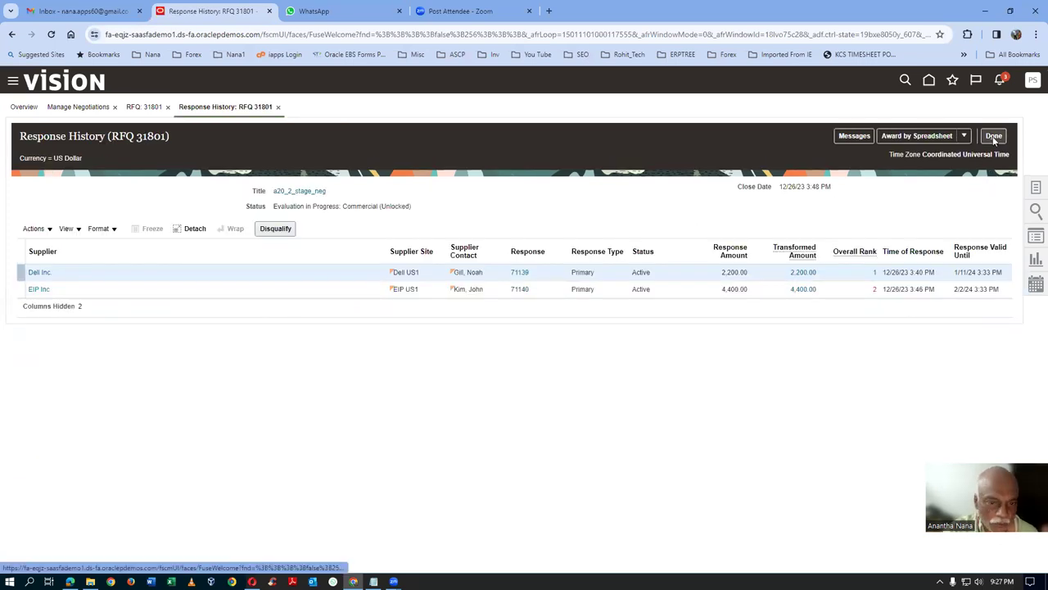
click(994, 137)
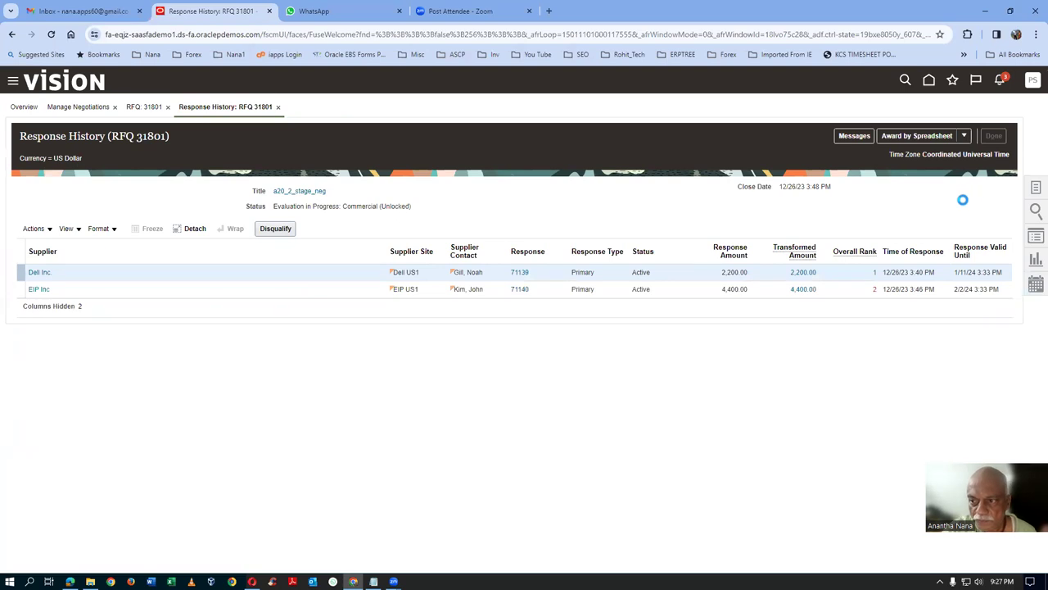
click(946, 136)
mouse_move(959, 186)
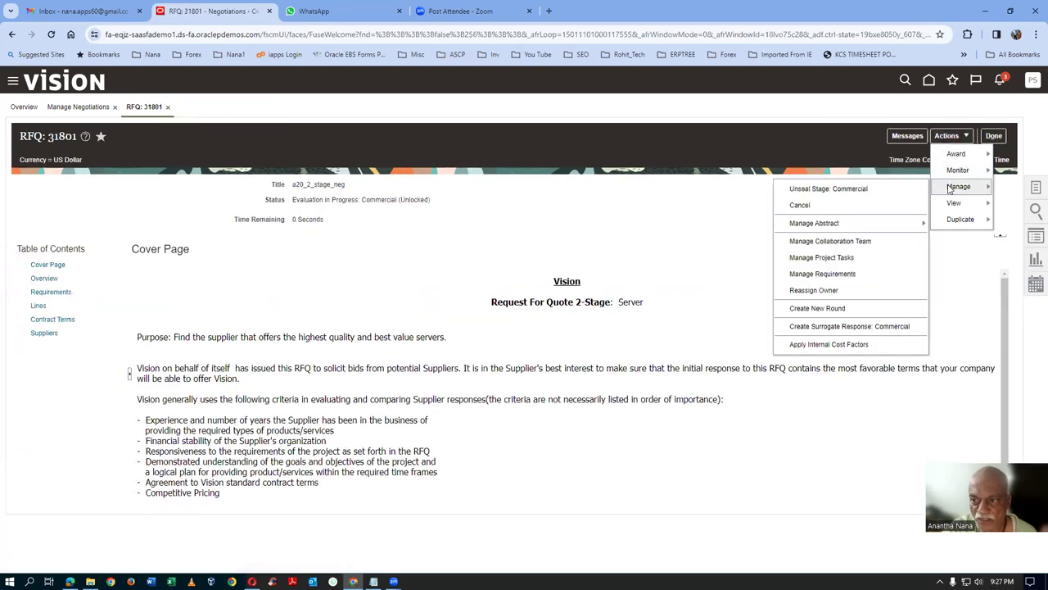
click(834, 190)
click(739, 336)
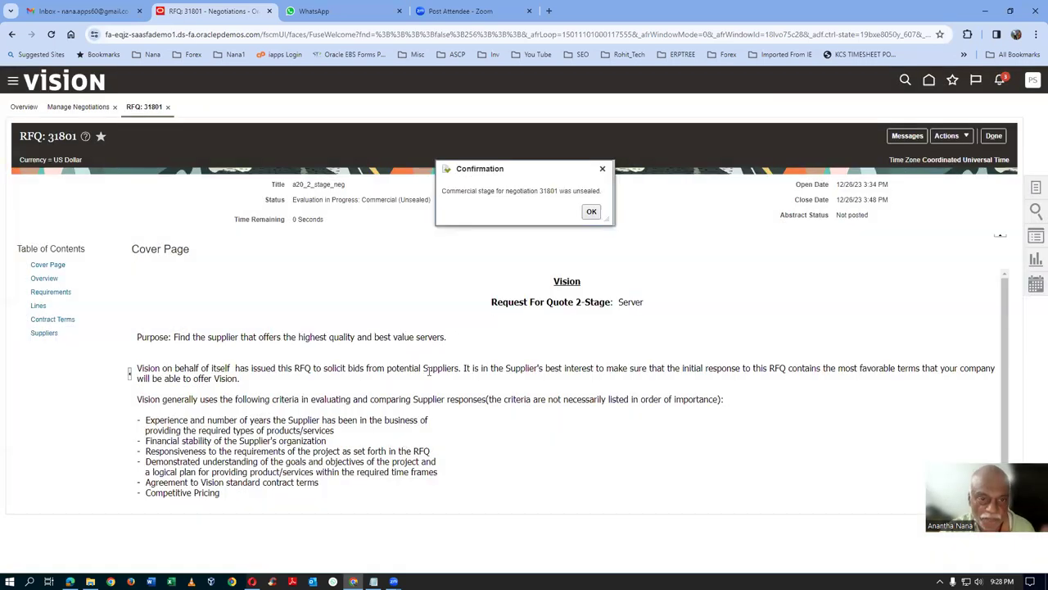
click(591, 211)
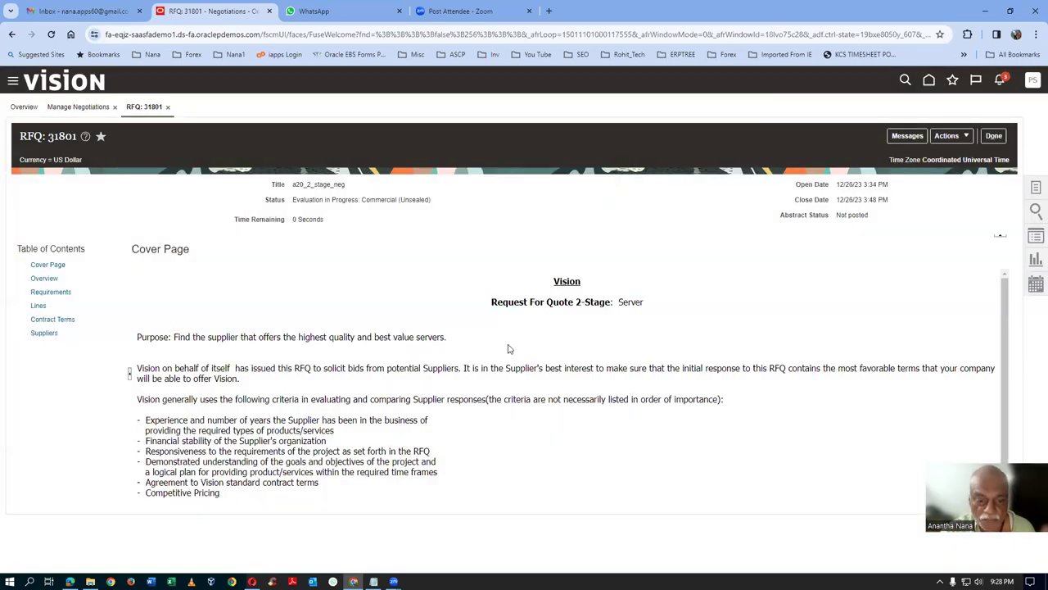
key(alt+Tab)
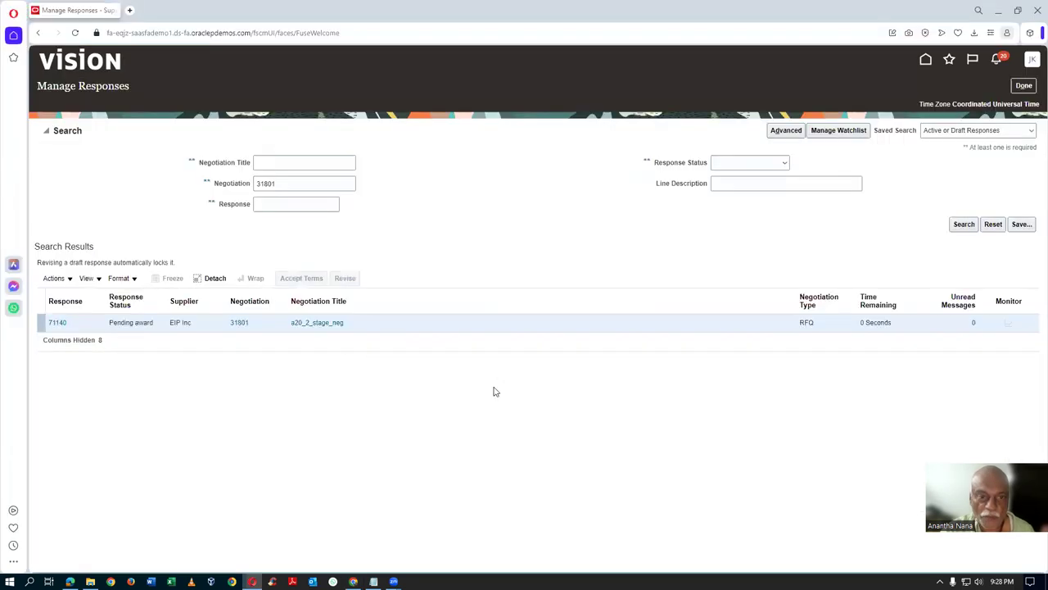
- In the supplier's Manage Responses, search negotiation 31801 with the status filter cleared
click(1022, 87)
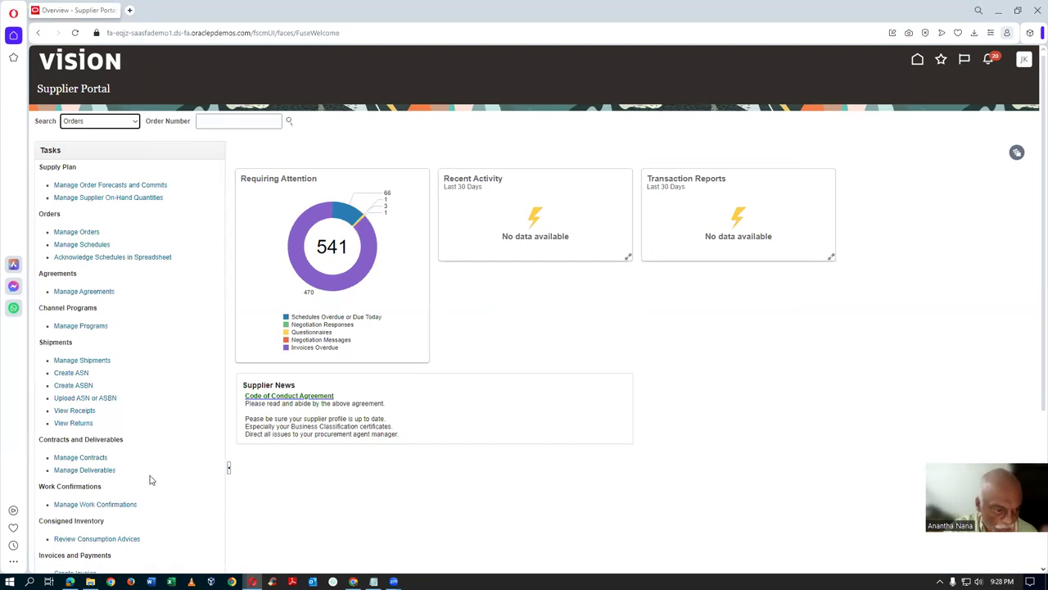
scroll(152, 480, down, 2)
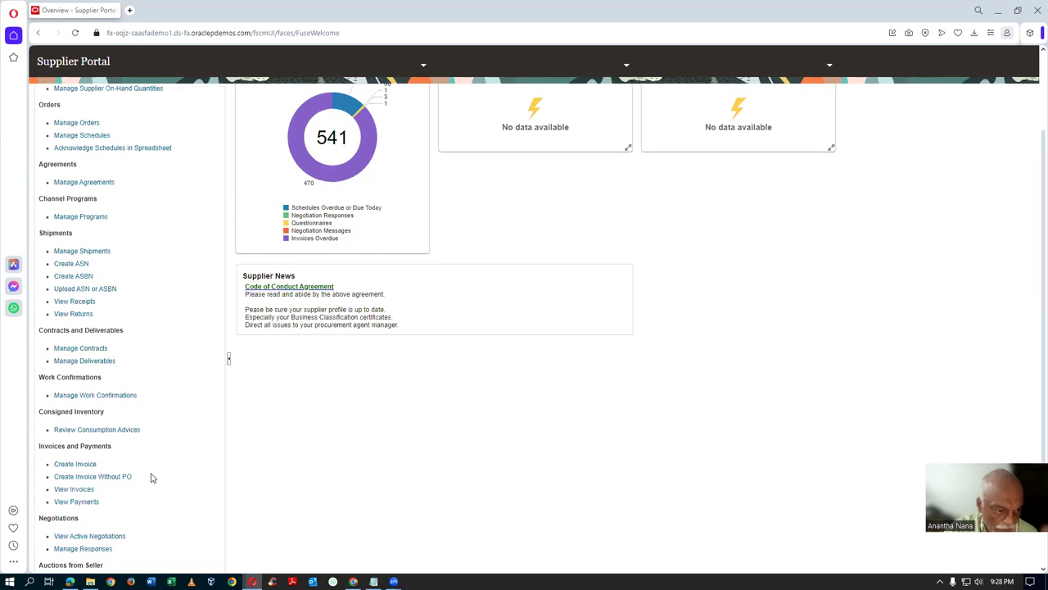
scroll(152, 478, down, 2)
click(93, 443)
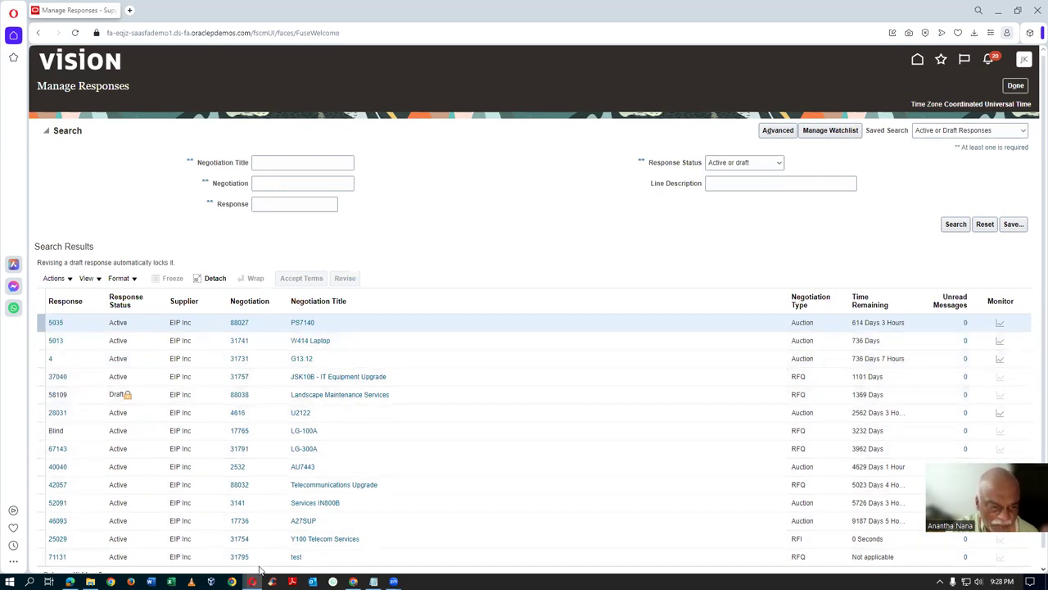
click(269, 183)
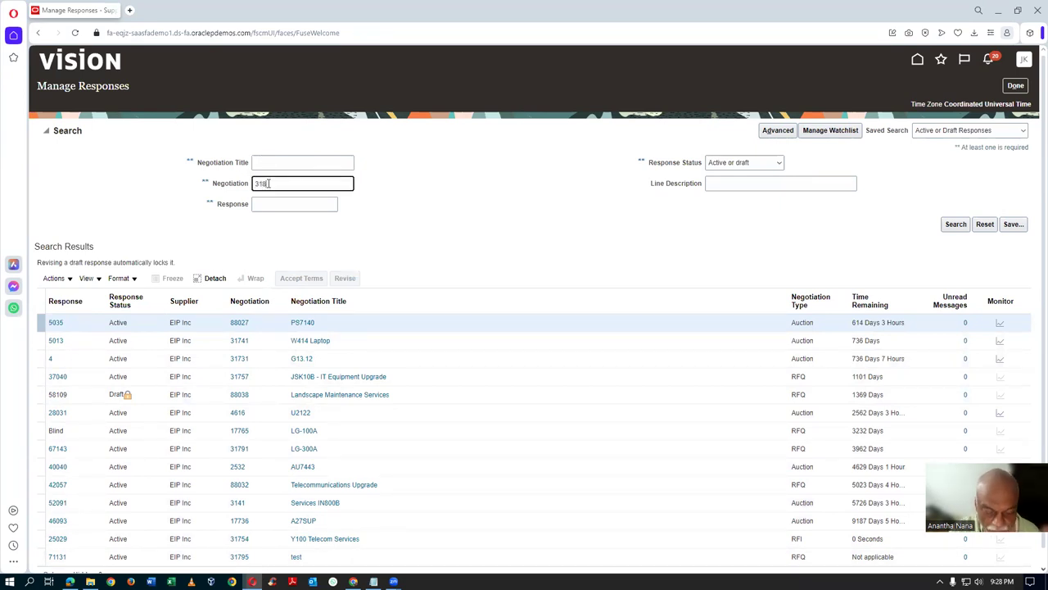
click(955, 225)
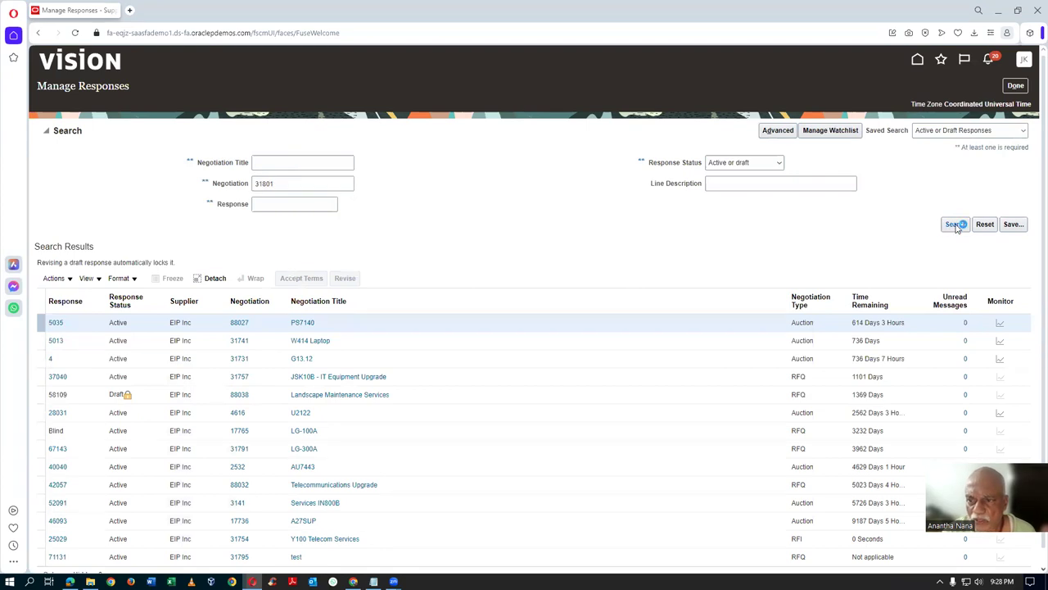
click(751, 164)
click(743, 177)
click(960, 226)
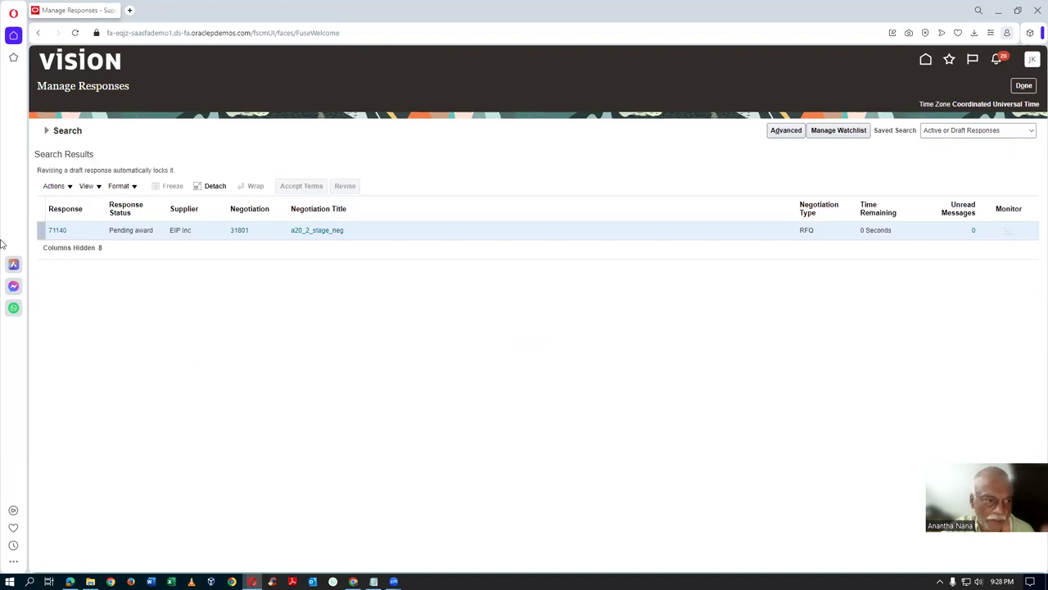
- Open response 71140's history and view the competing quote 71139
click(57, 230)
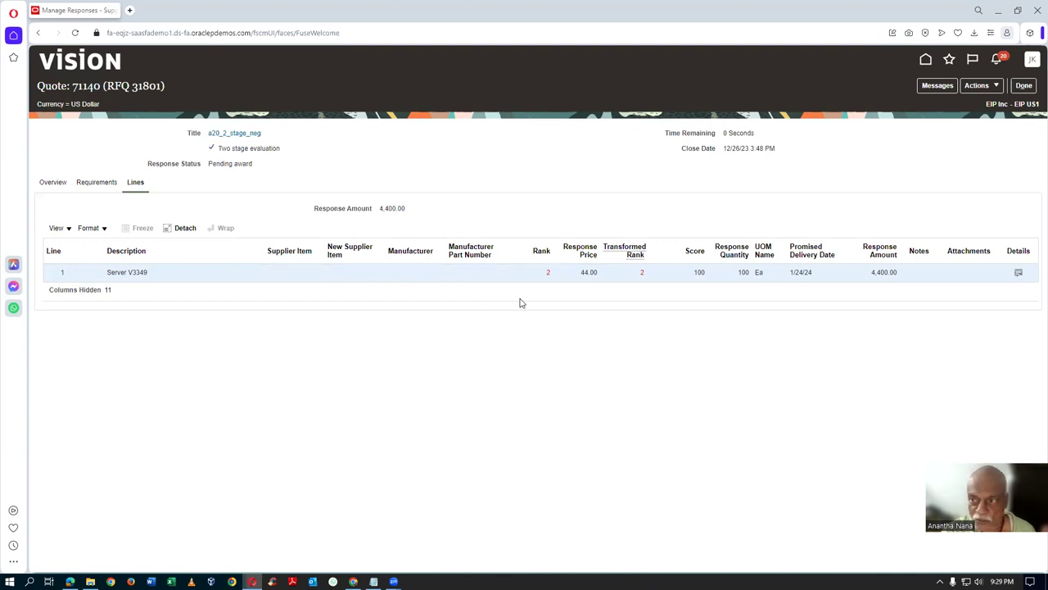
click(978, 87)
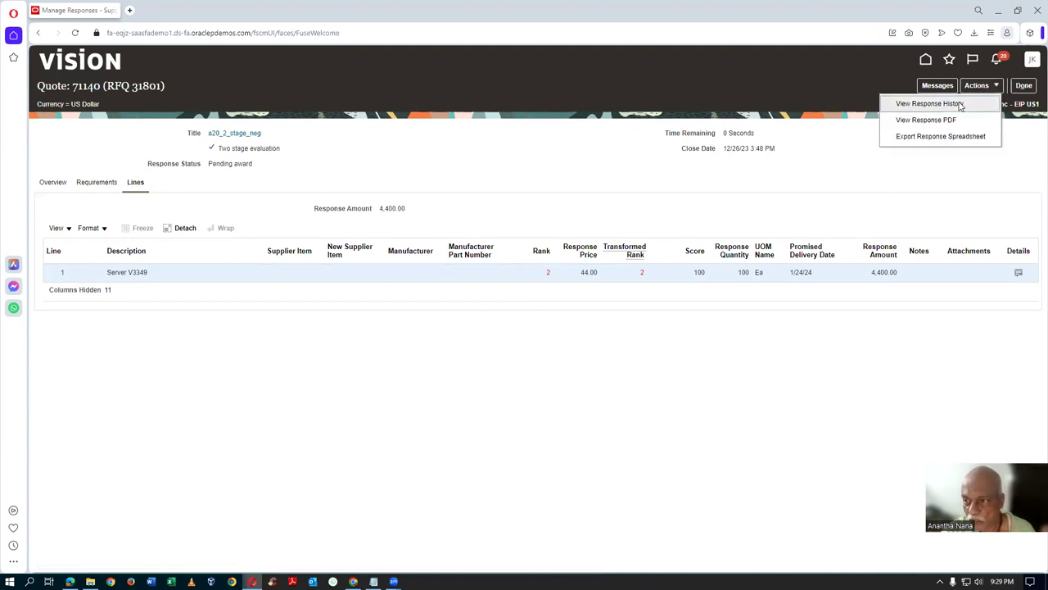
click(961, 104)
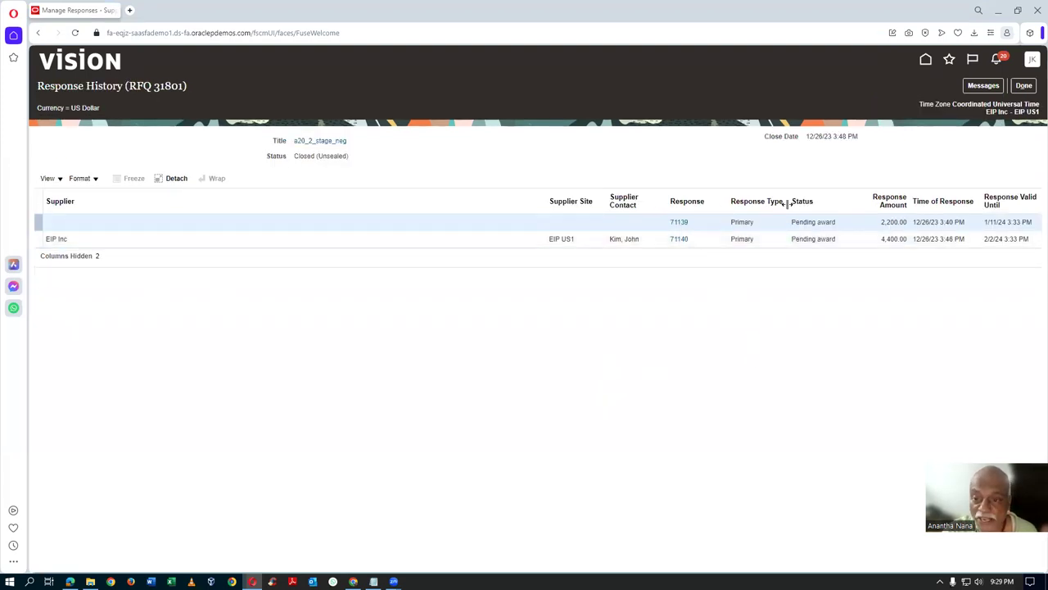
click(681, 226)
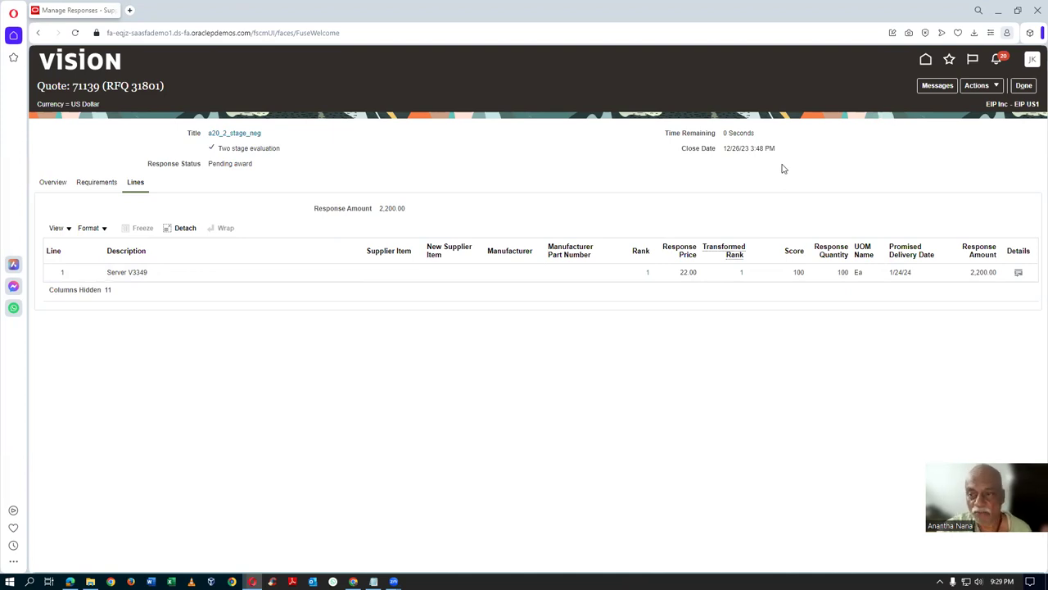
- Close quote 71139 and the history, then return to the buyer's RFQ 31801 window
click(1024, 85)
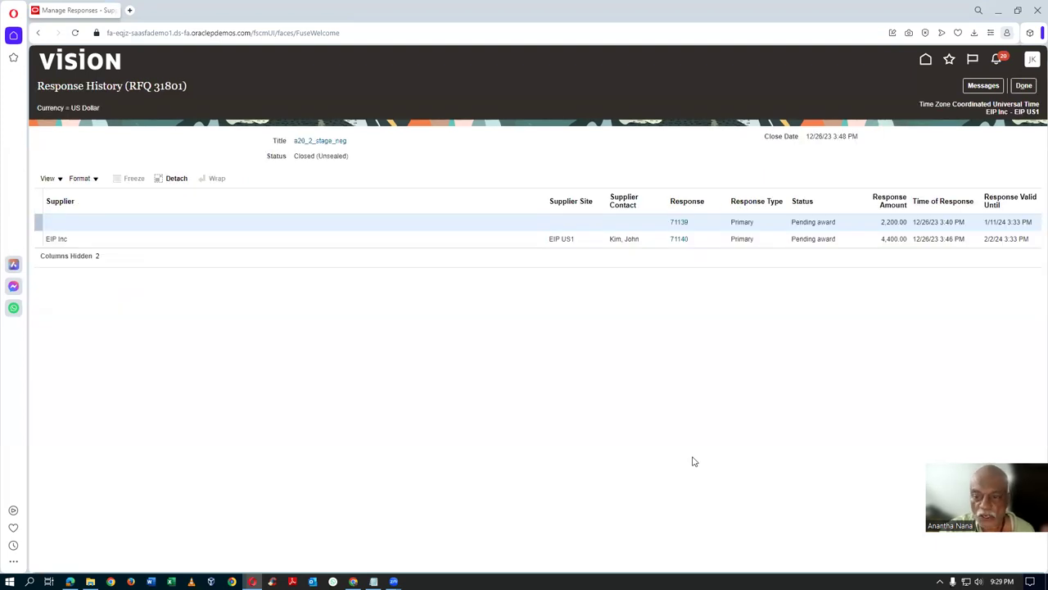
click(1023, 89)
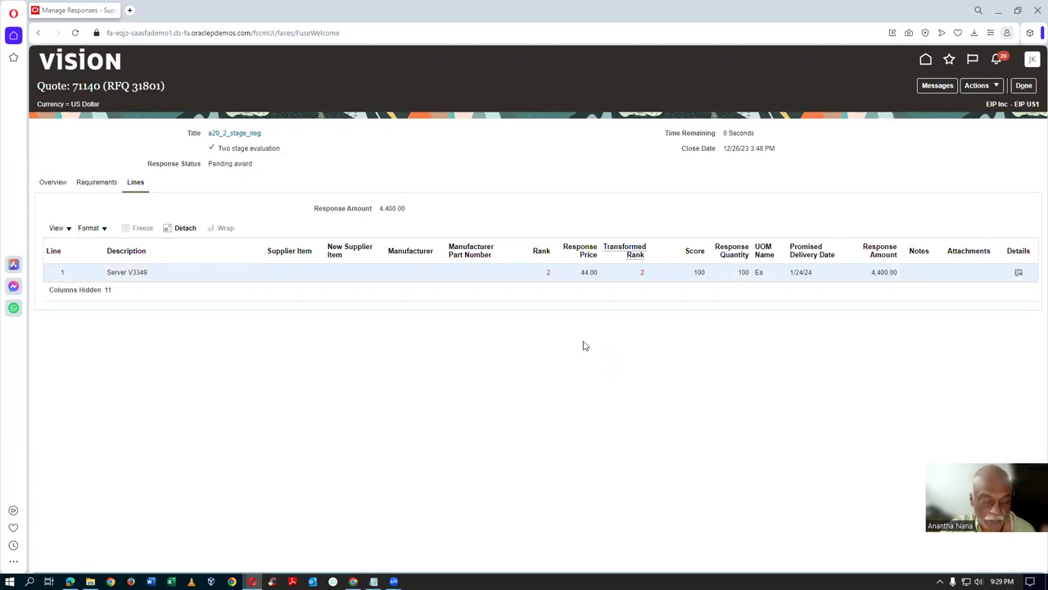
key(alt+Tab)
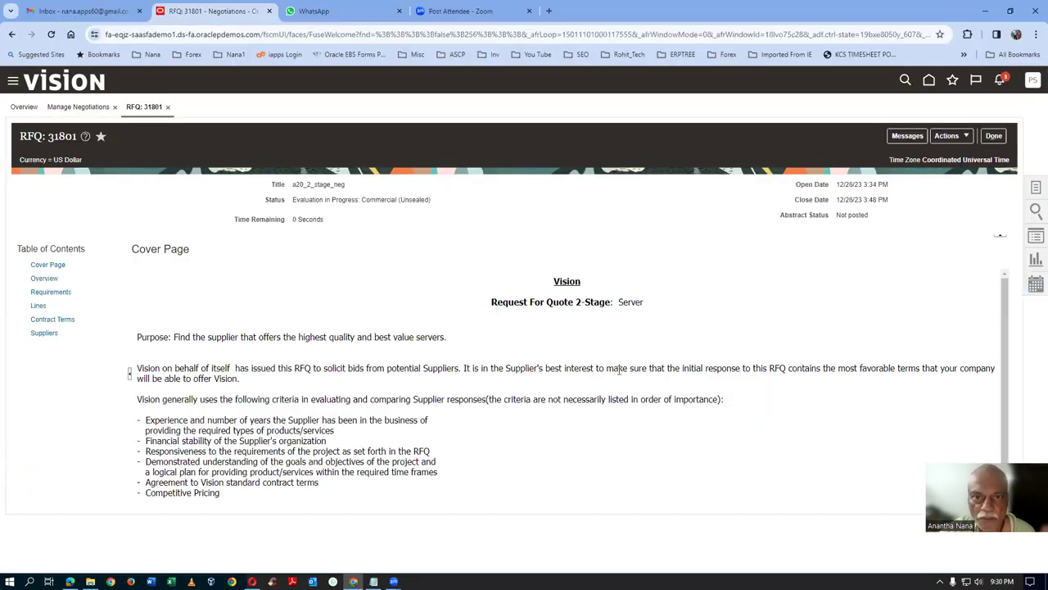
- Duplicate the RFQ tab, launch Security Console from the Tools category, then start Excel
right_click(215, 16)
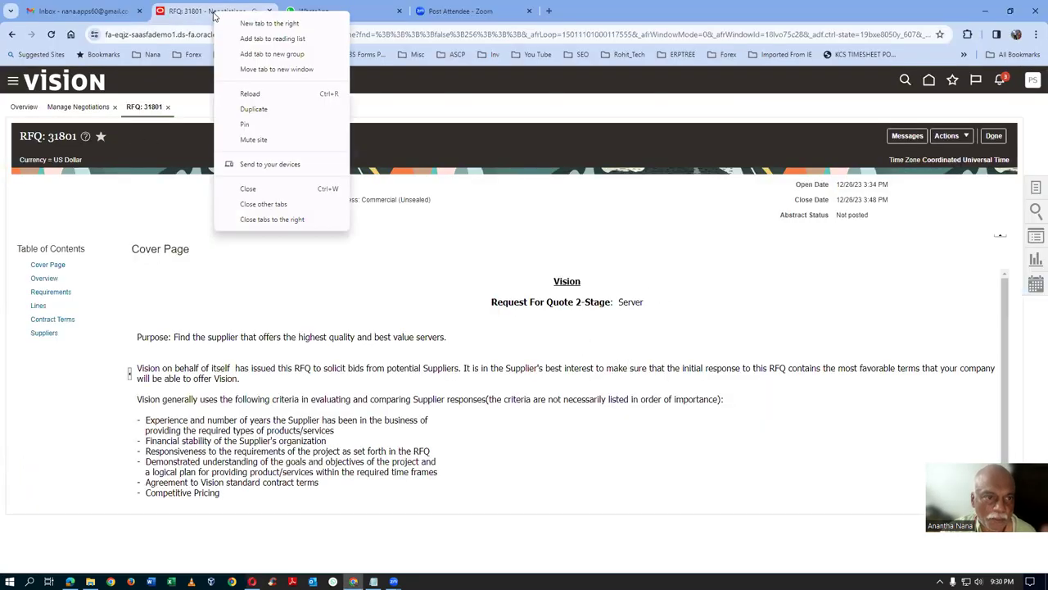
click(279, 109)
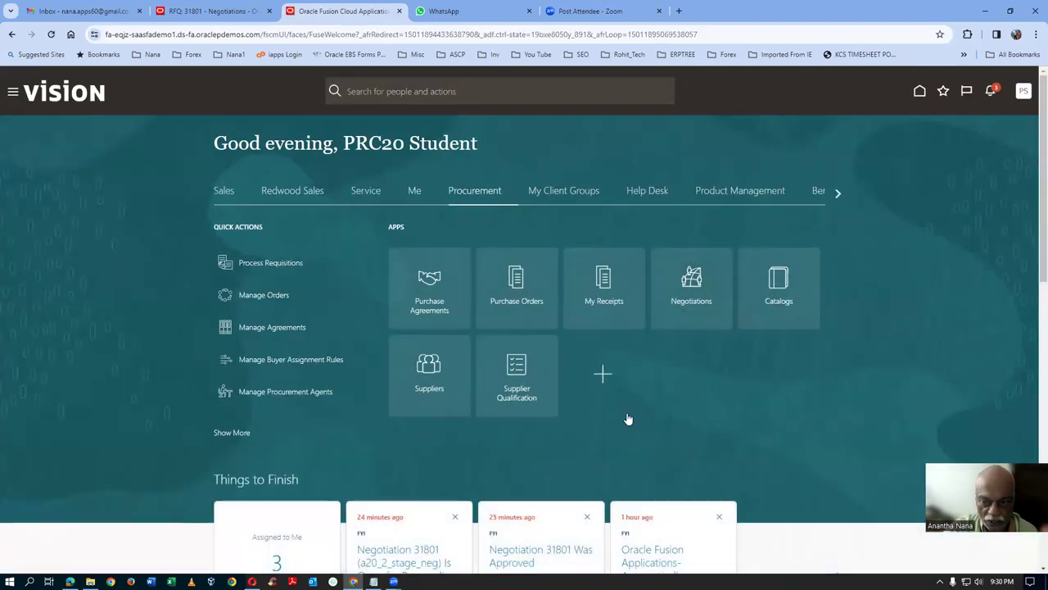
click(837, 194)
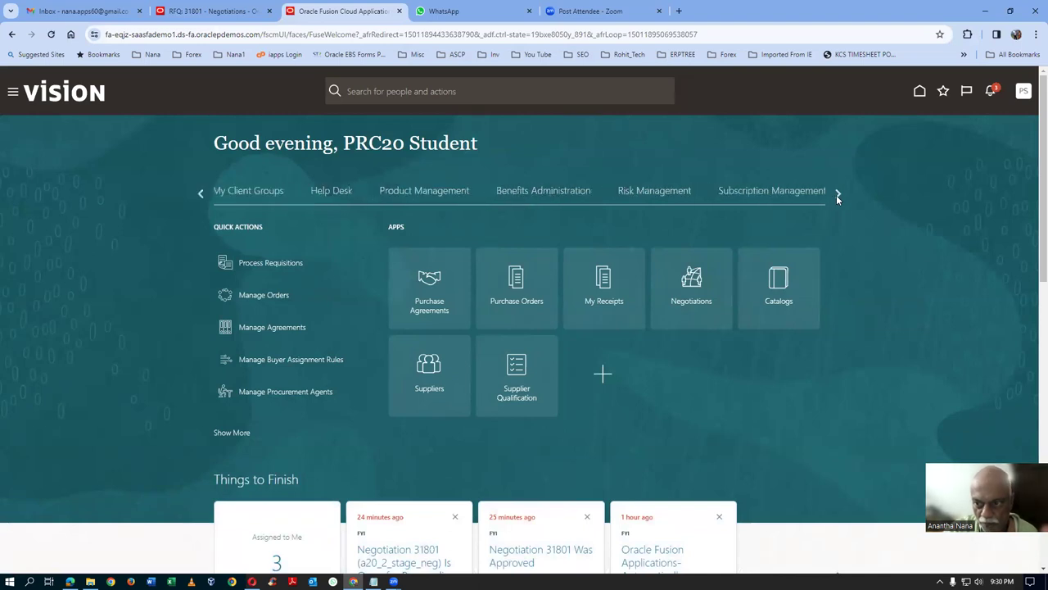
click(837, 194)
click(837, 194)
click(837, 194)
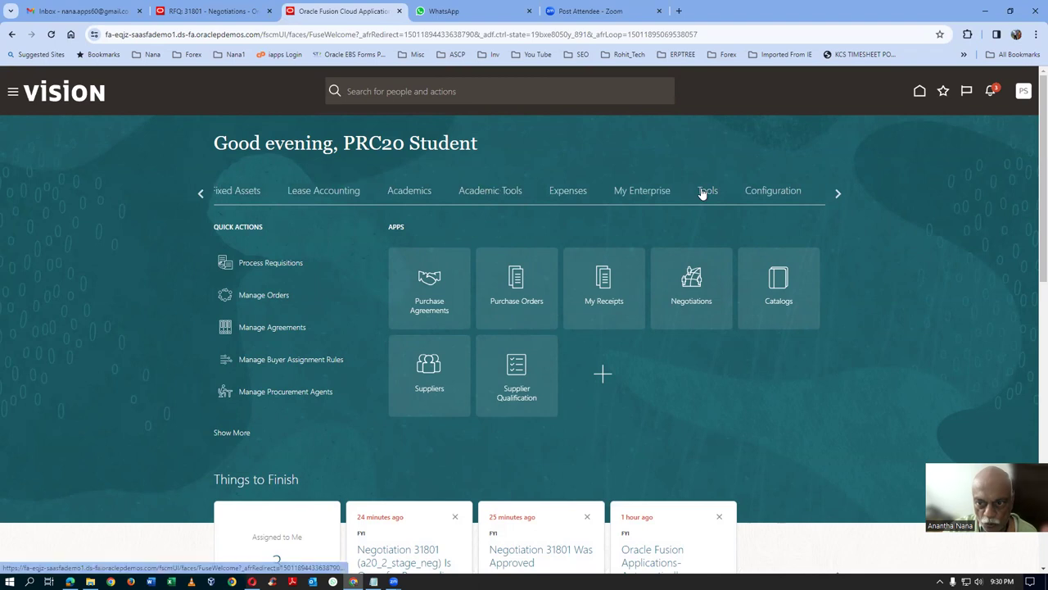
click(703, 190)
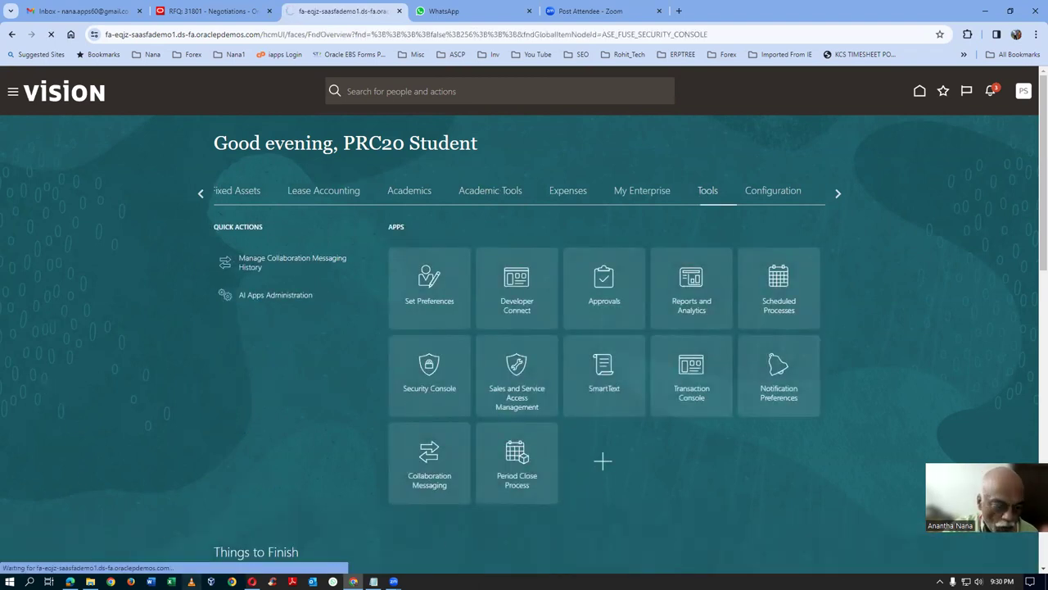
click(171, 581)
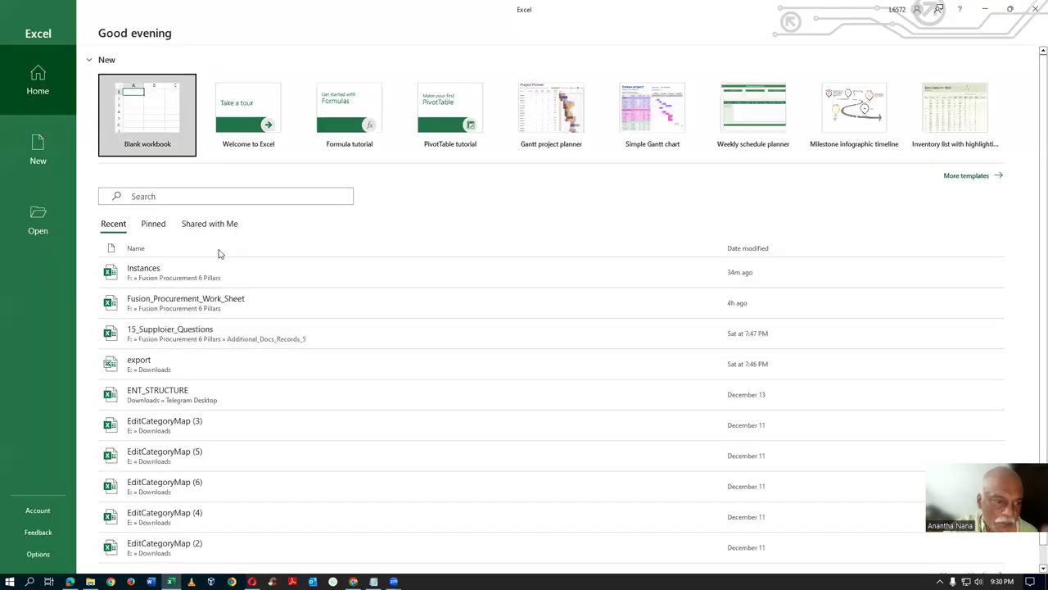
- In Fusion_Procurement_Work_Sheet, select the Procurement Contracts Administrator role name in note F179
click(186, 299)
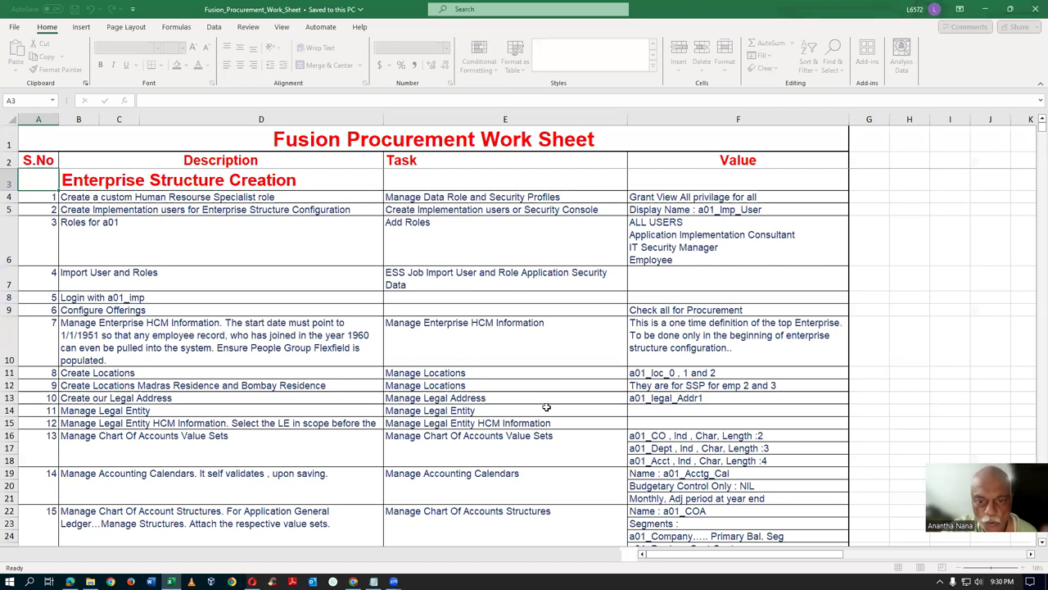
scroll(545, 409, down, 8)
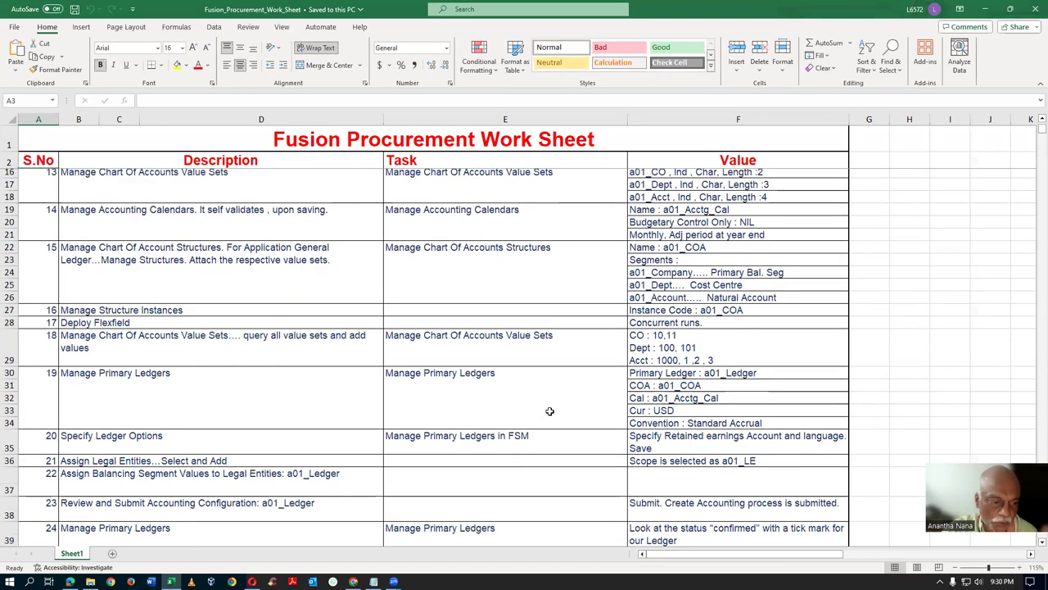
scroll(550, 412, down, 7)
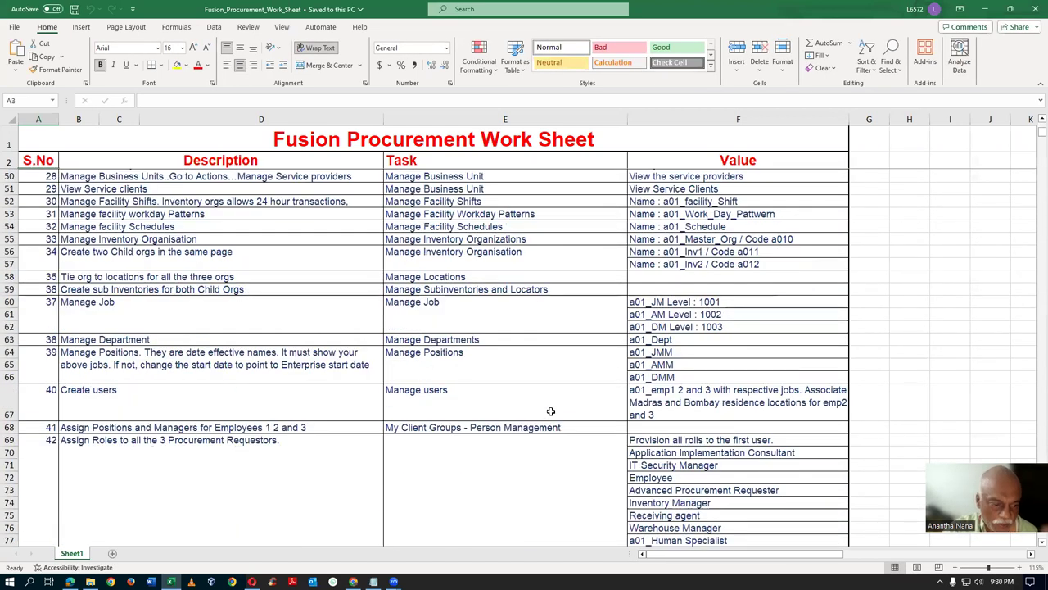
scroll(551, 411, down, 12)
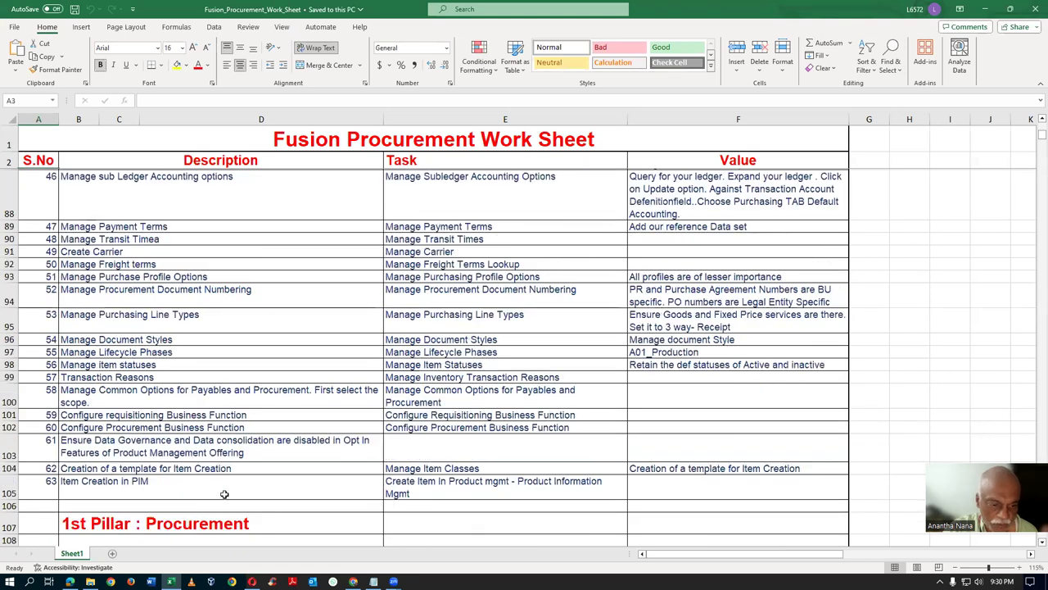
scroll(462, 462, down, 5)
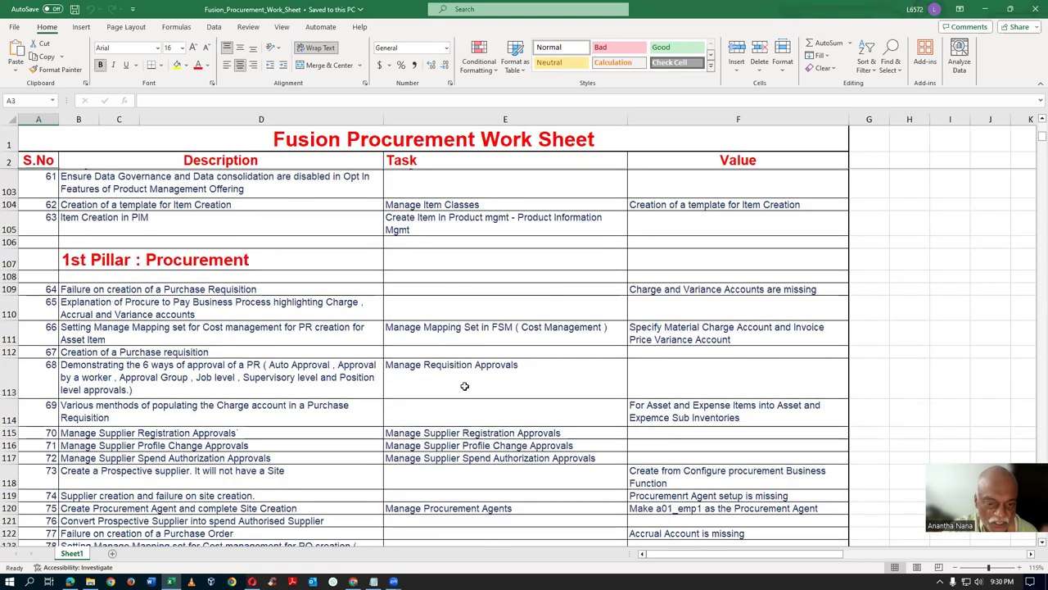
scroll(464, 386, down, 8)
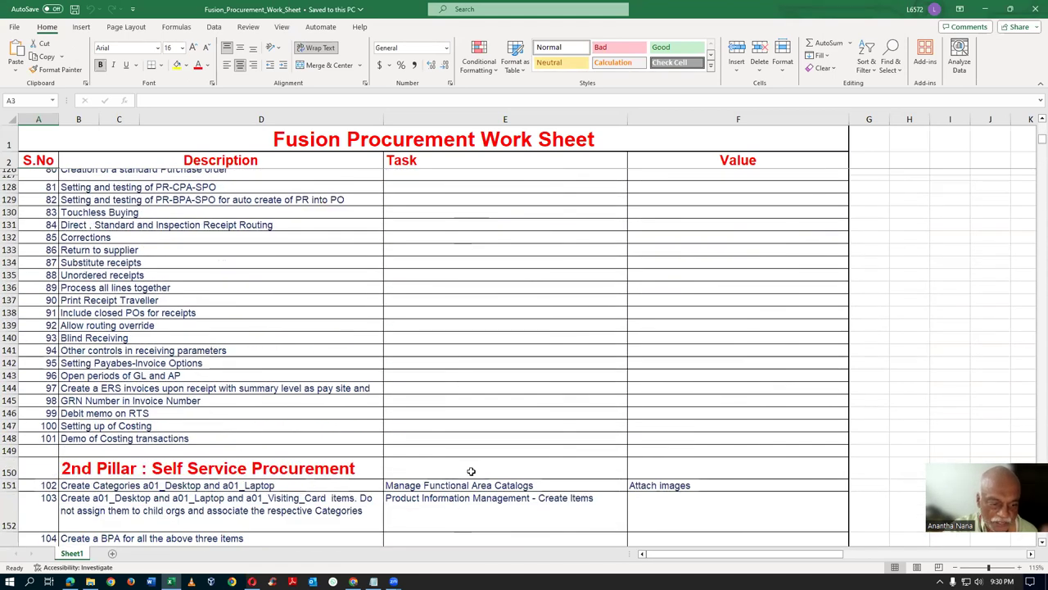
scroll(471, 469, down, 9)
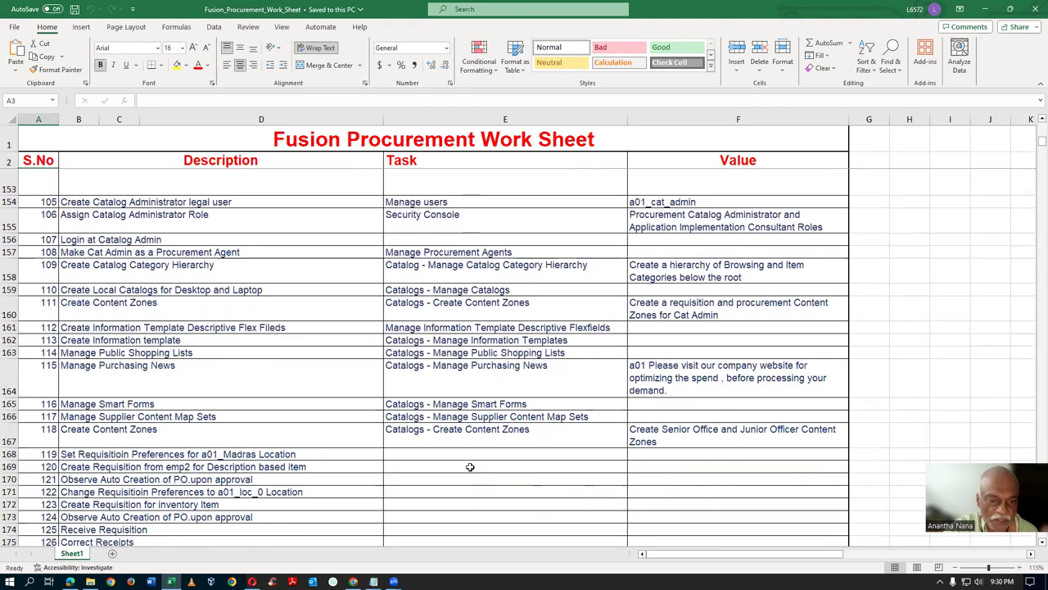
scroll(470, 466, down, 5)
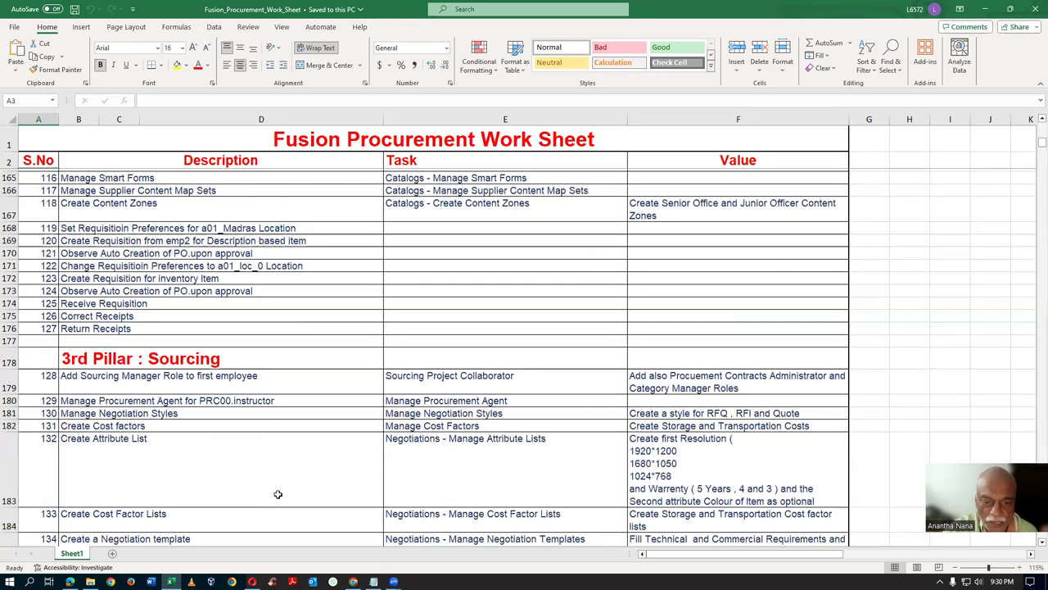
click(441, 383)
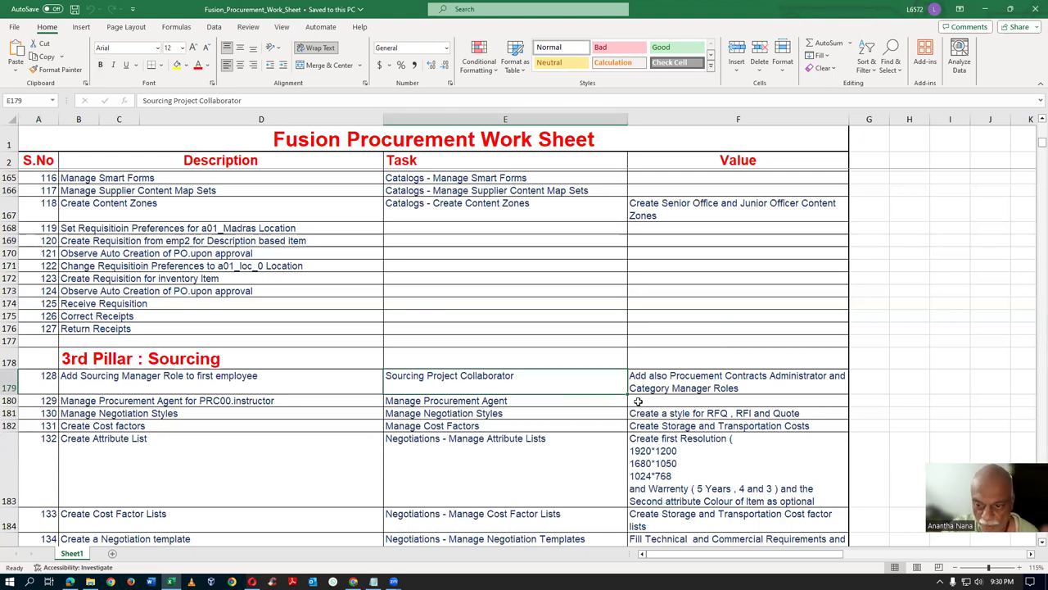
double_click(712, 375)
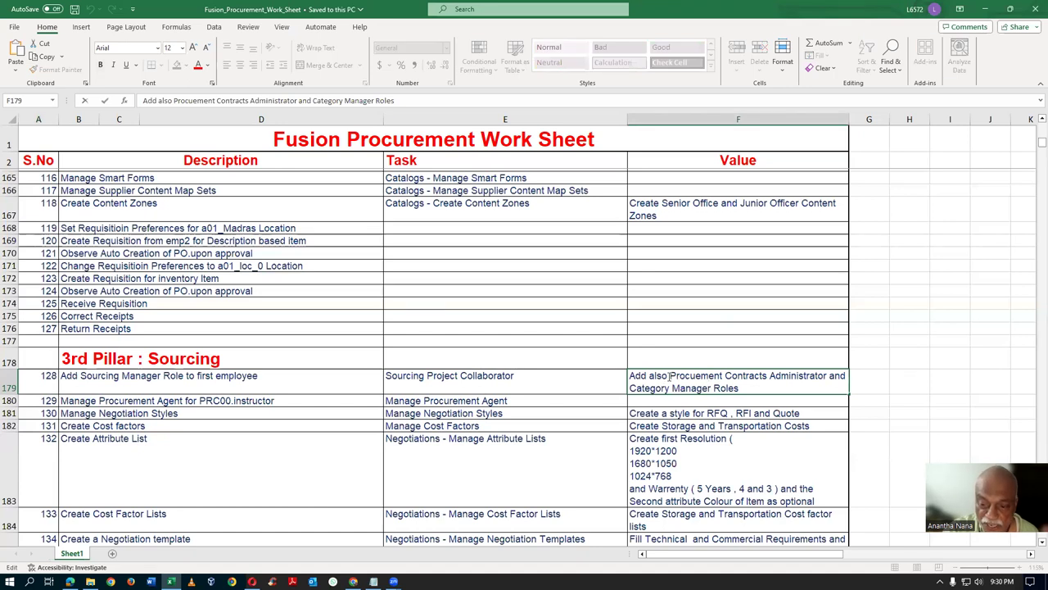
drag(673, 377, 829, 376)
key(ctrl+c)
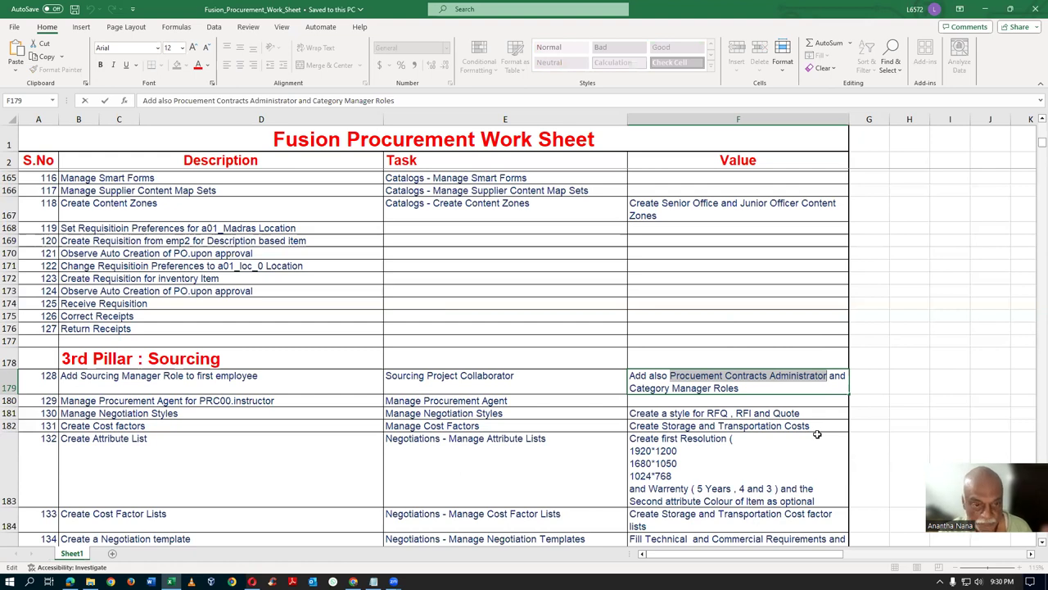
- Copy the role name and paste it into the Security Console Roles search
key(alt+Tab)
click(390, 153)
key(ctrl+v)
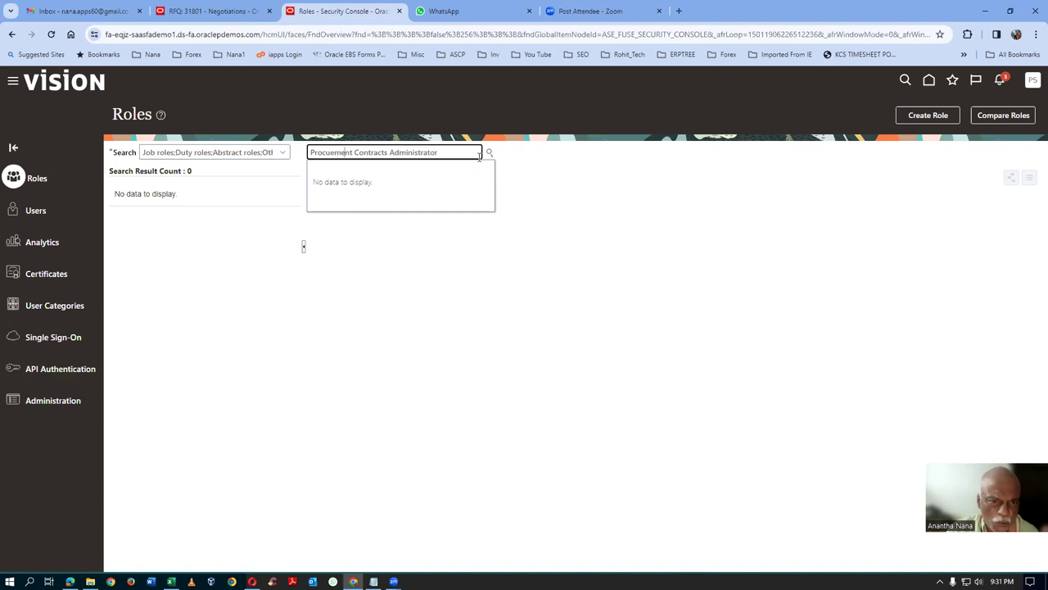
- Pick the Procurement Contract Administrator job role from search suggestions and choose Edit Role
text(r)
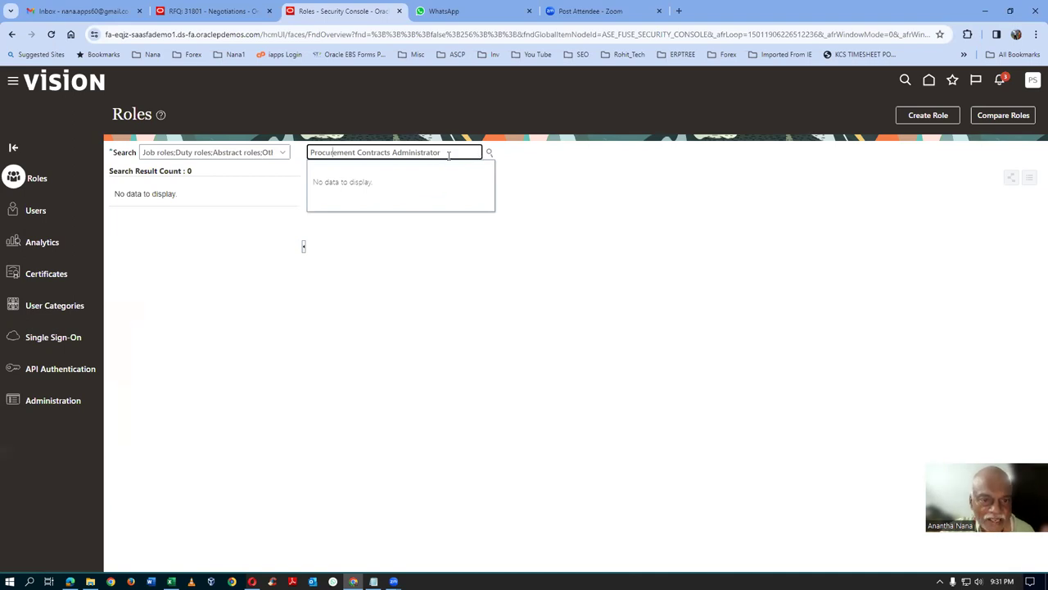
key(BackSpace)
key(BackSpace)
key(BackSpace)
key(BackSpace)
key(BackSpace)
key(BackSpace)
key(BackSpace)
key(BackSpace)
key(BackSpace)
key(BackSpace)
key(BackSpace)
key(BackSpace)
key(BackSpace)
key(BackSpace)
key(BackSpace)
key(BackSpace)
key(BackSpace)
key(BackSpace)
key(BackSpace)
key(BackSpace)
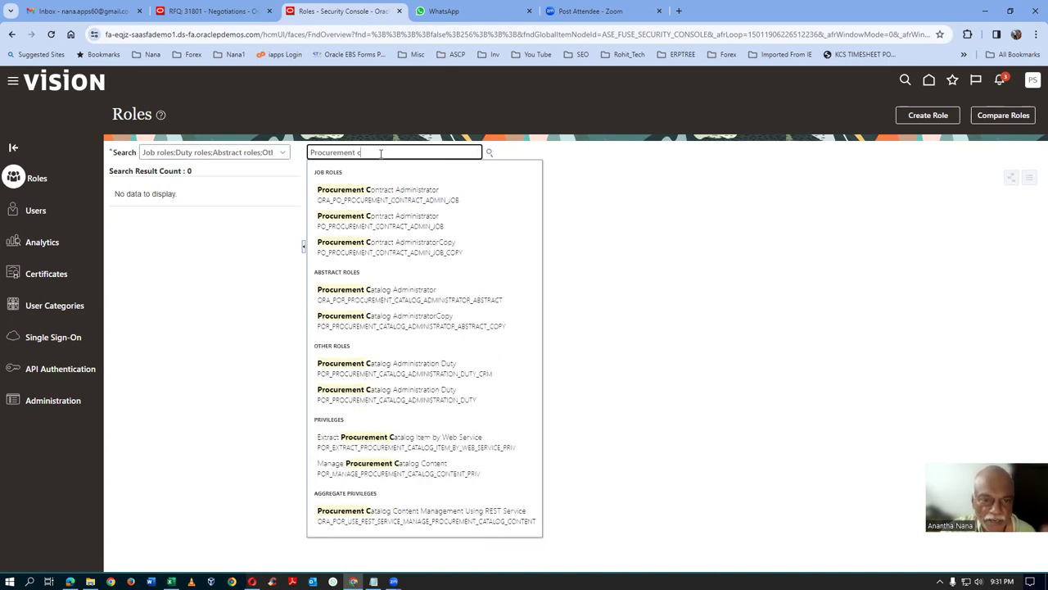
click(386, 195)
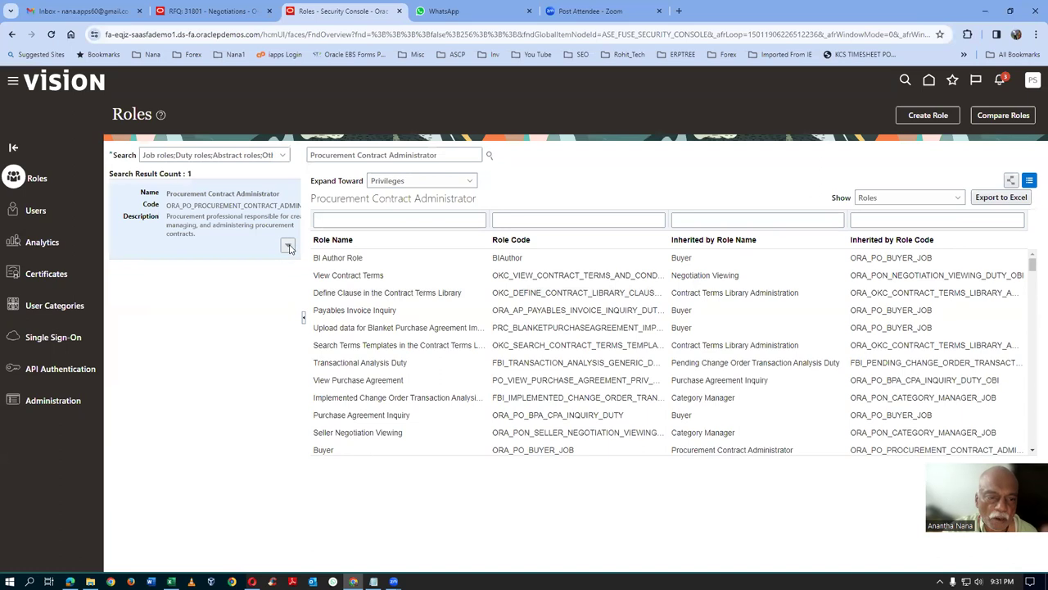
click(288, 246)
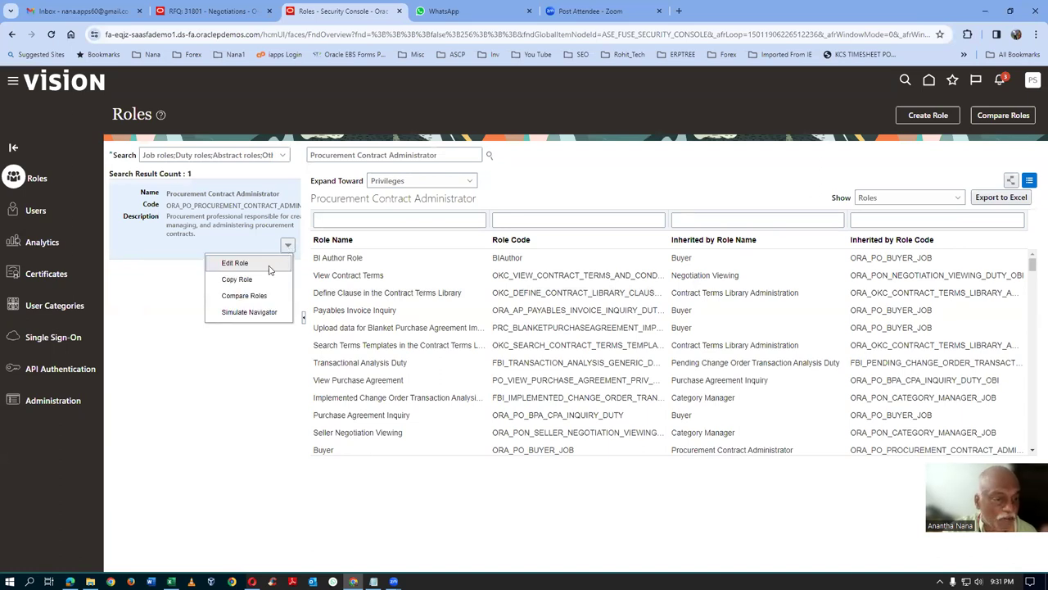
click(257, 262)
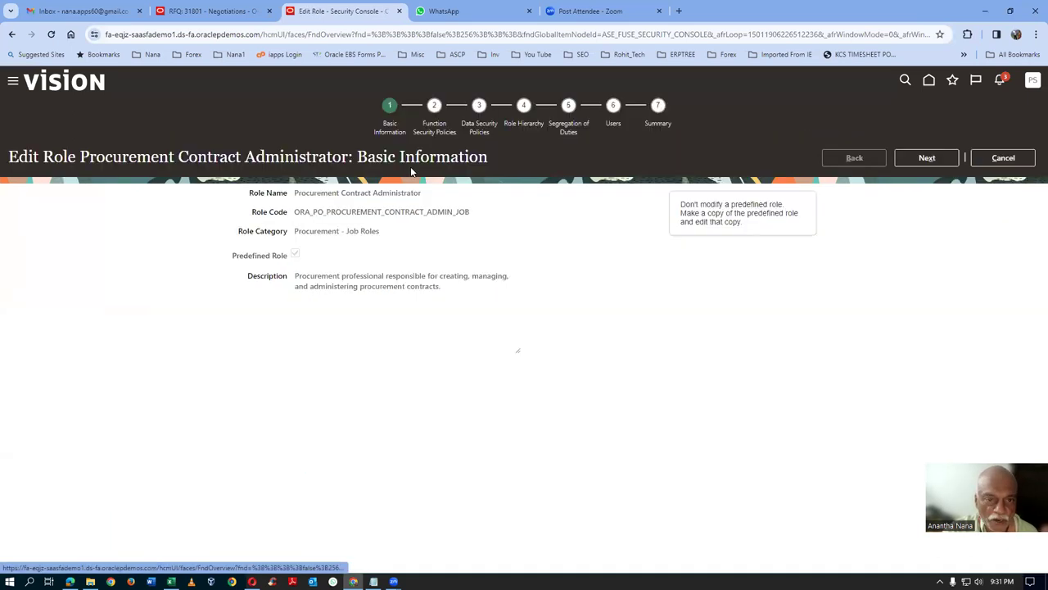
- Filter the role's Function Security Policies by Privilege Name 'Unseal' using Query By Example
click(430, 128)
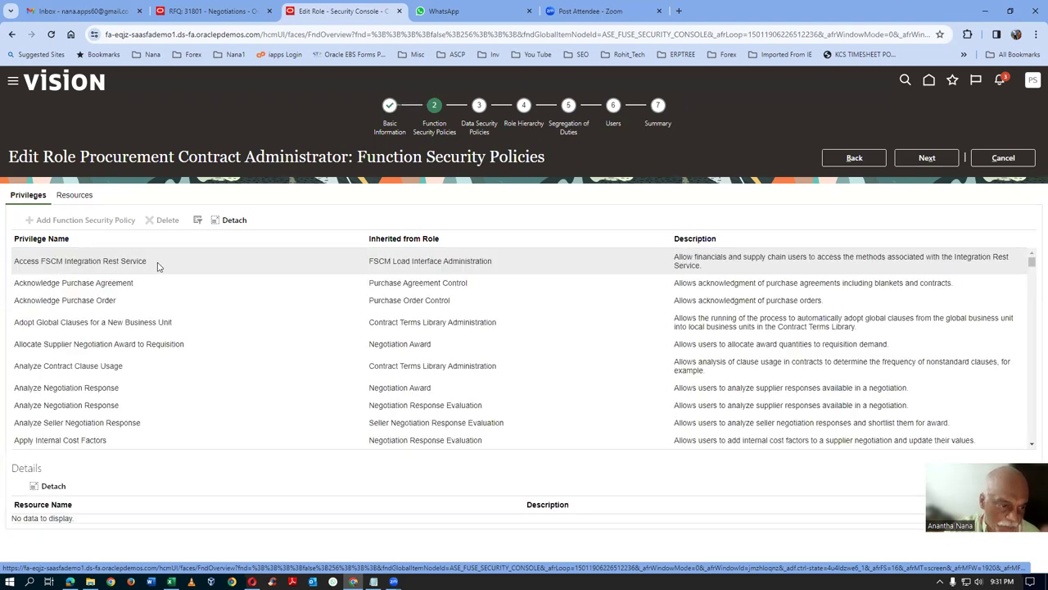
click(198, 219)
click(41, 241)
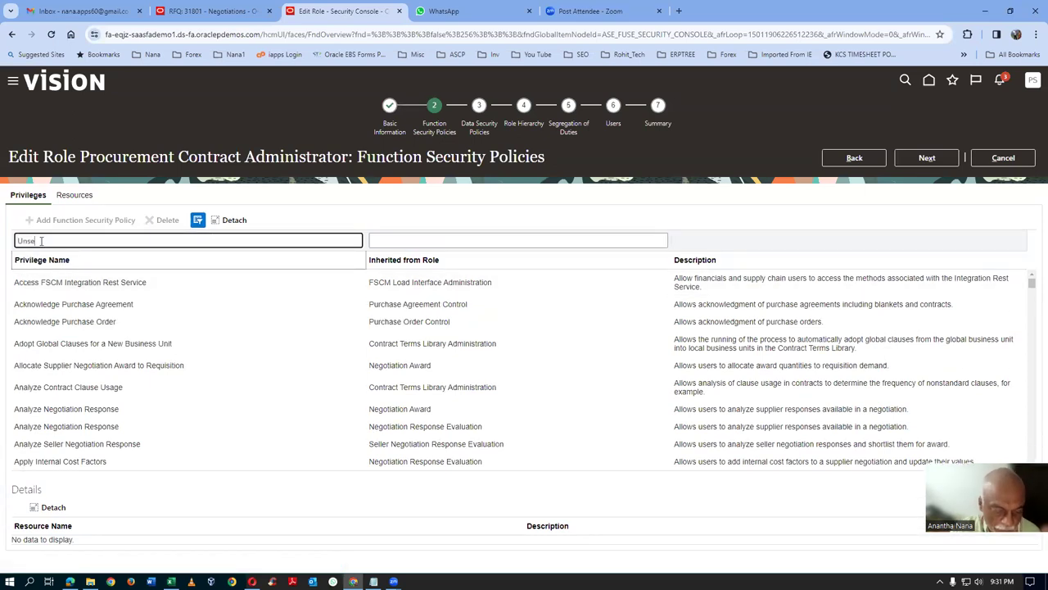
text(Unseal)
key(Return)
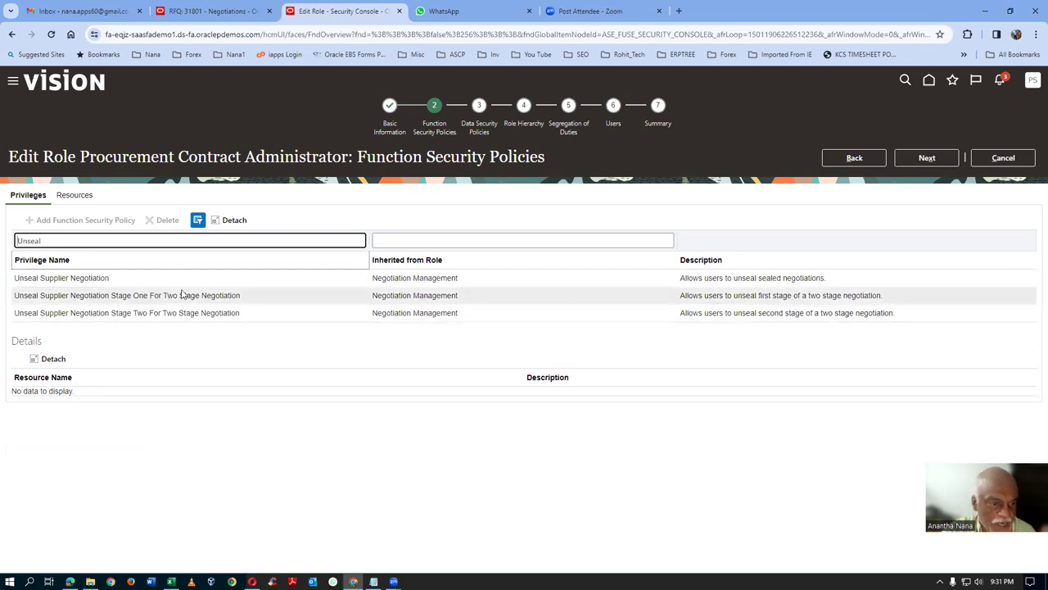
- Review the stage one and stage two Unseal privilege rows, then cancel back to role search
click(268, 302)
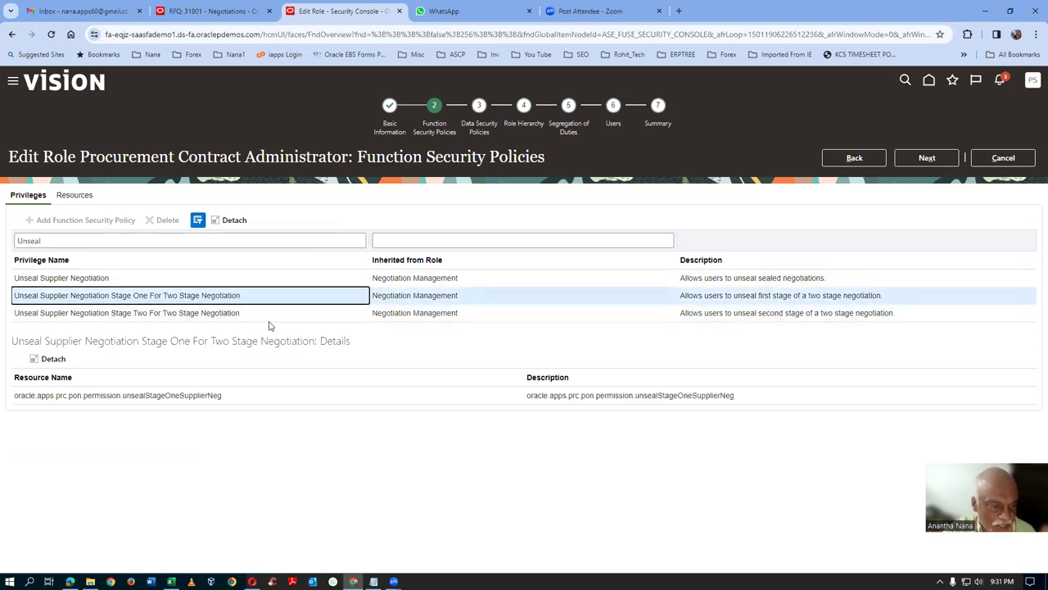
click(268, 315)
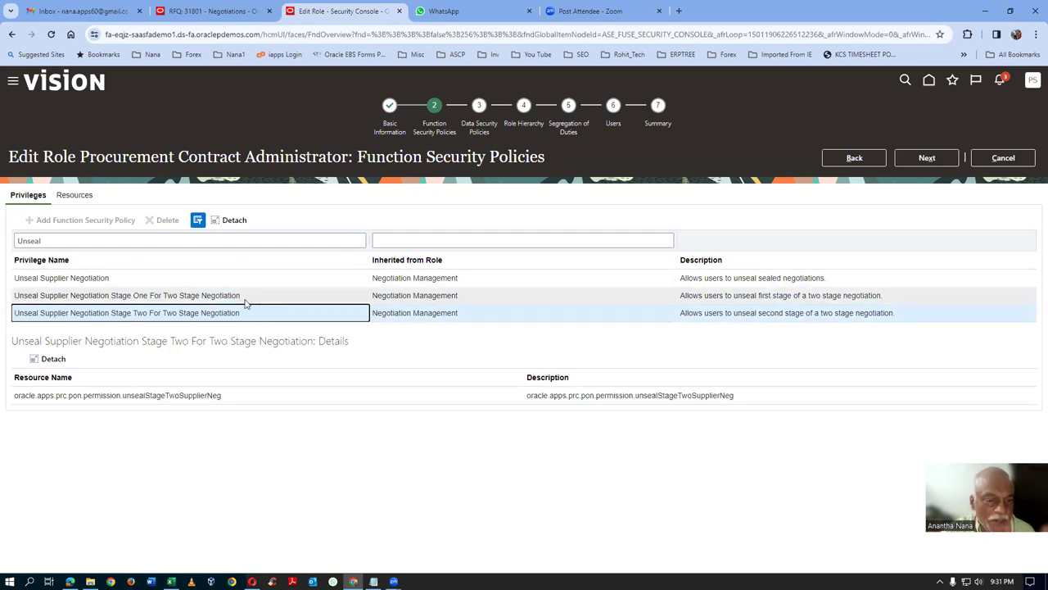
click(475, 298)
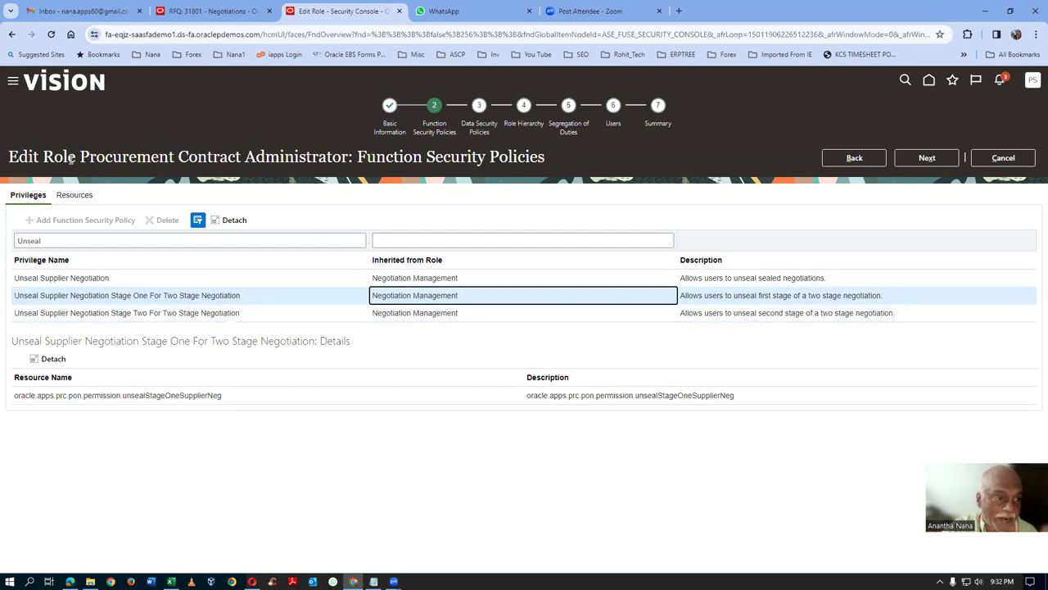
drag(76, 158, 294, 157)
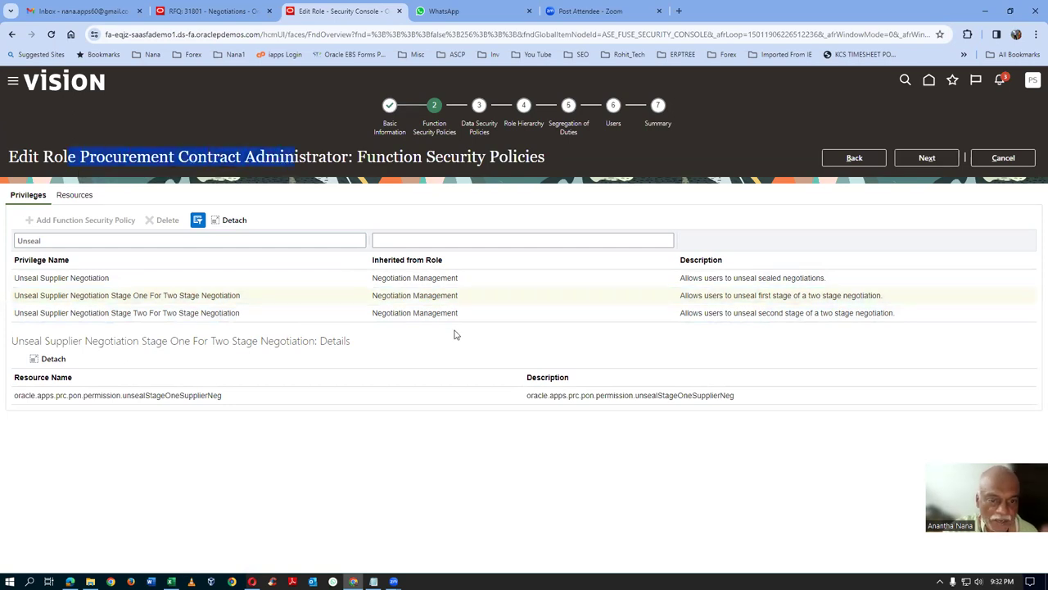
click(470, 301)
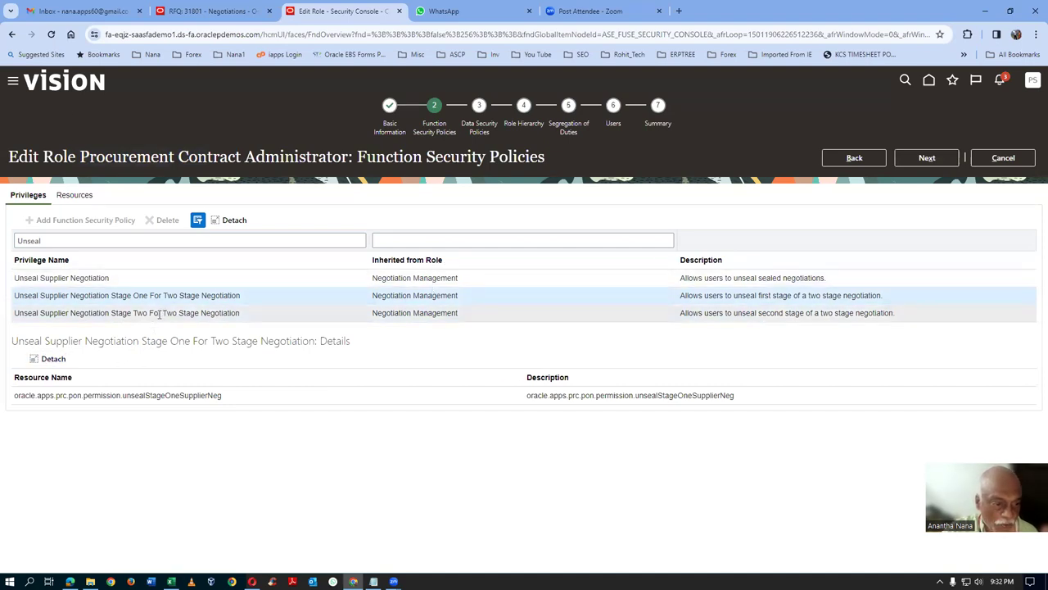
click(1003, 157)
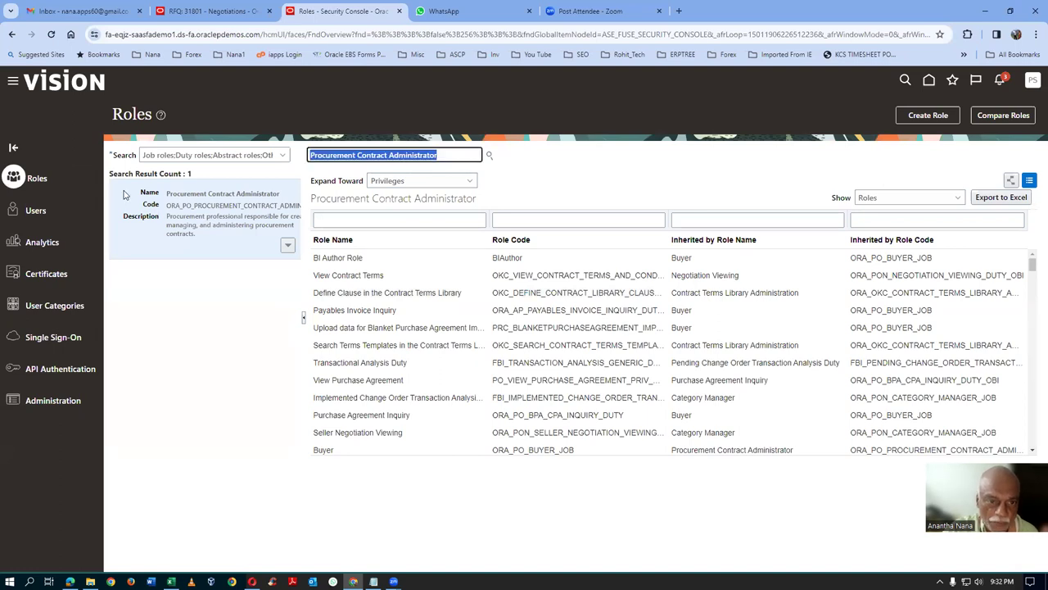
- Search 'Negotiation Management', select the duty role suggestion and choose Edit Role
text(Neg)
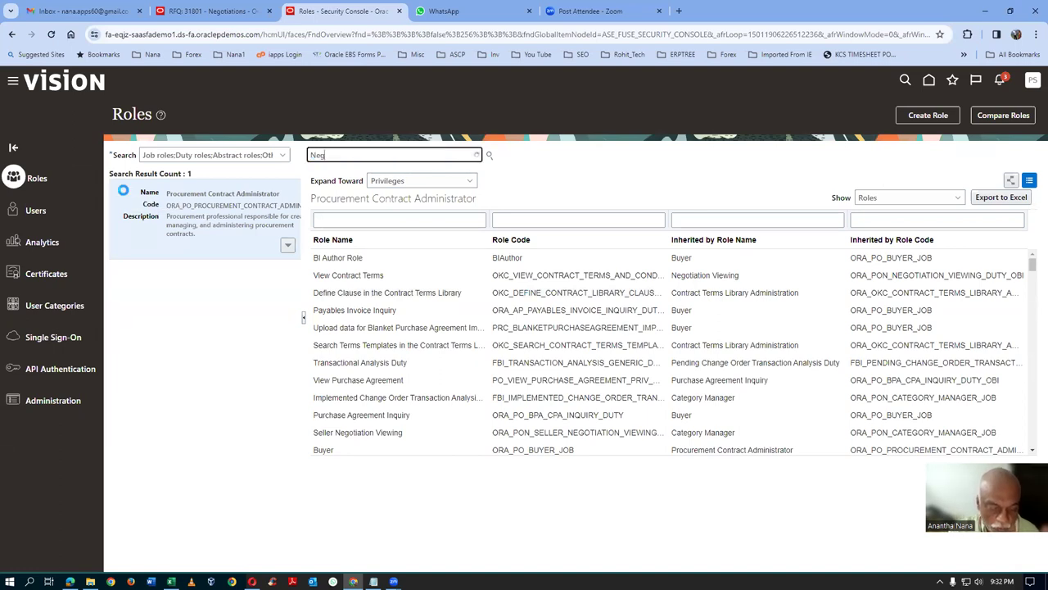
text(otian)
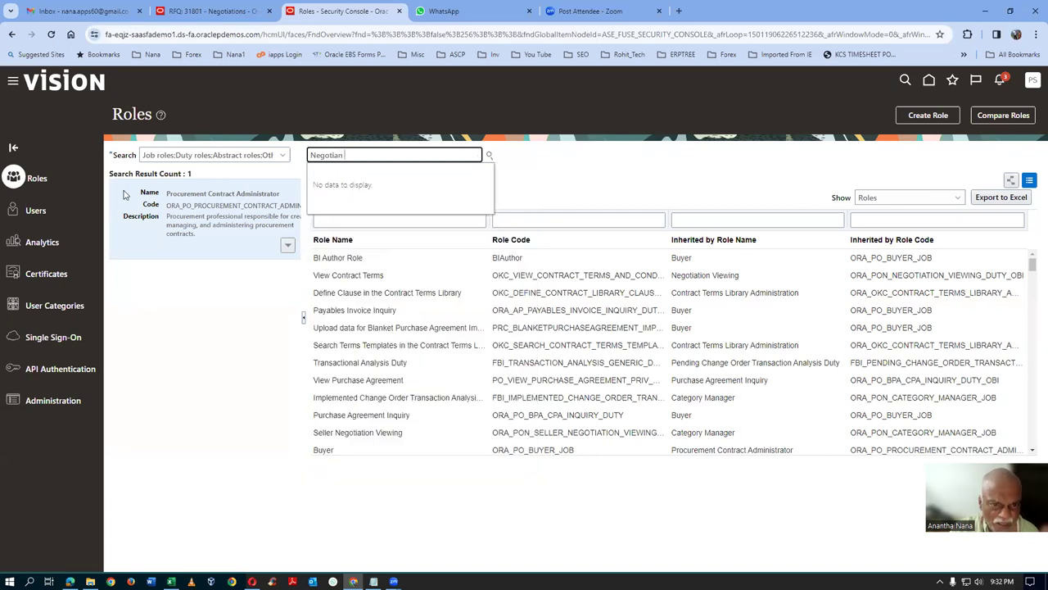
key(BackSpace)
text(tionm)
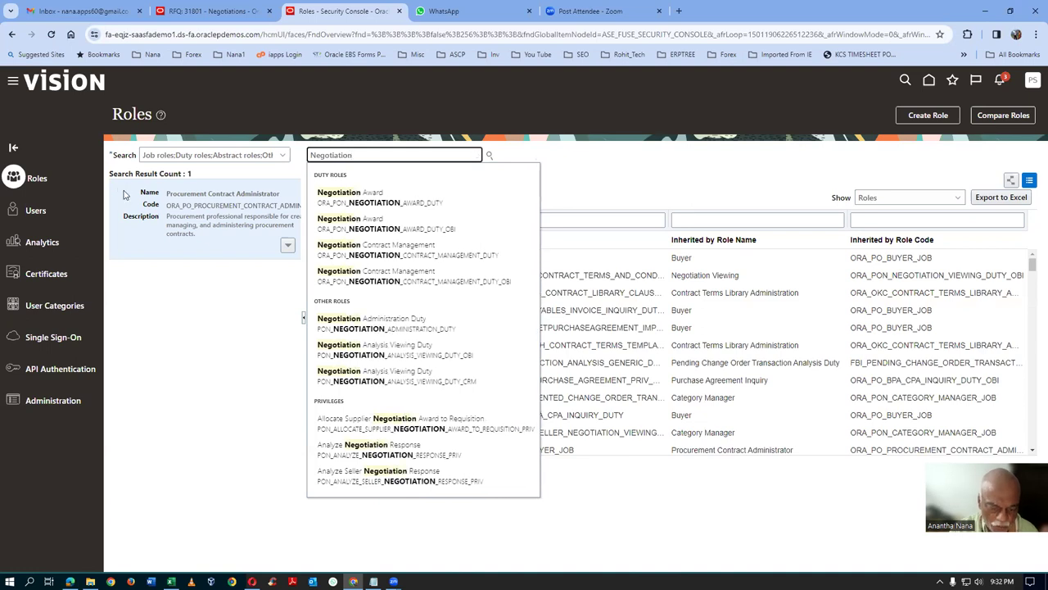
text( m)
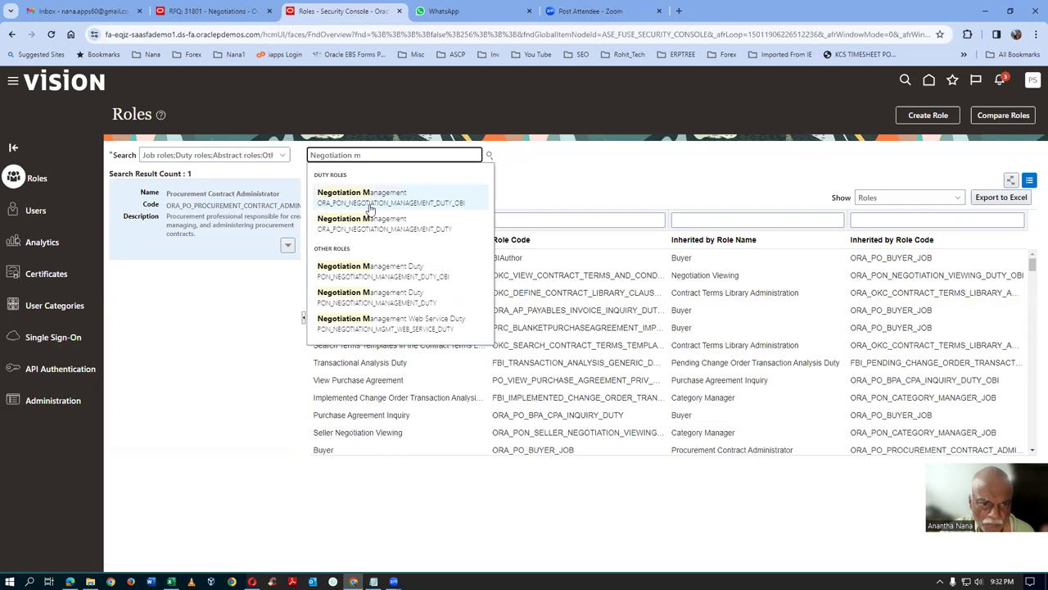
click(354, 203)
click(287, 245)
click(267, 265)
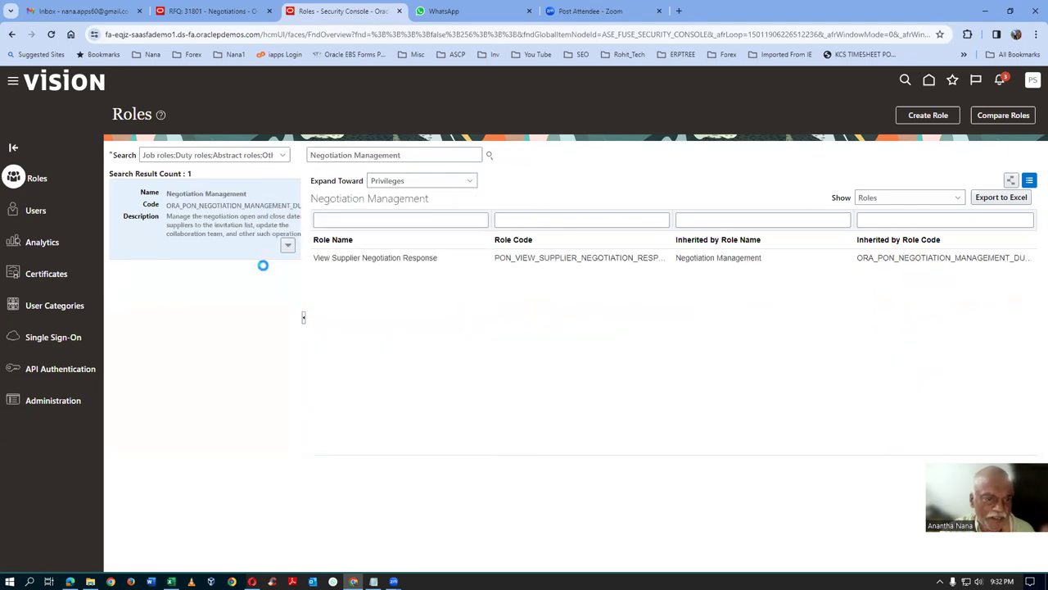
- In Negotiation Management's Function Security Policies, load inherited policies and filter Privilege Name for 'unseal'
click(432, 131)
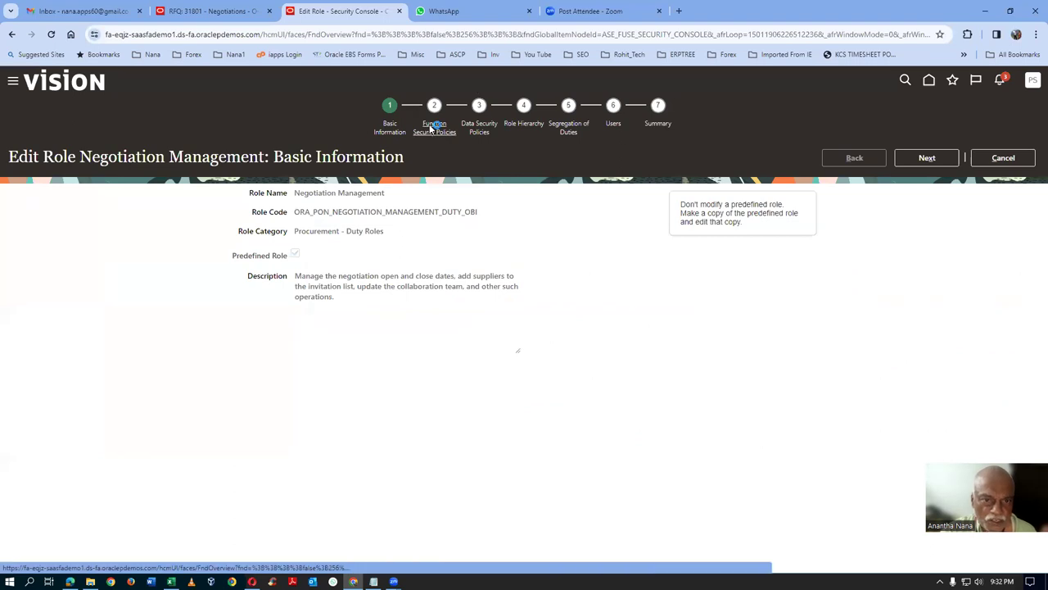
click(114, 241)
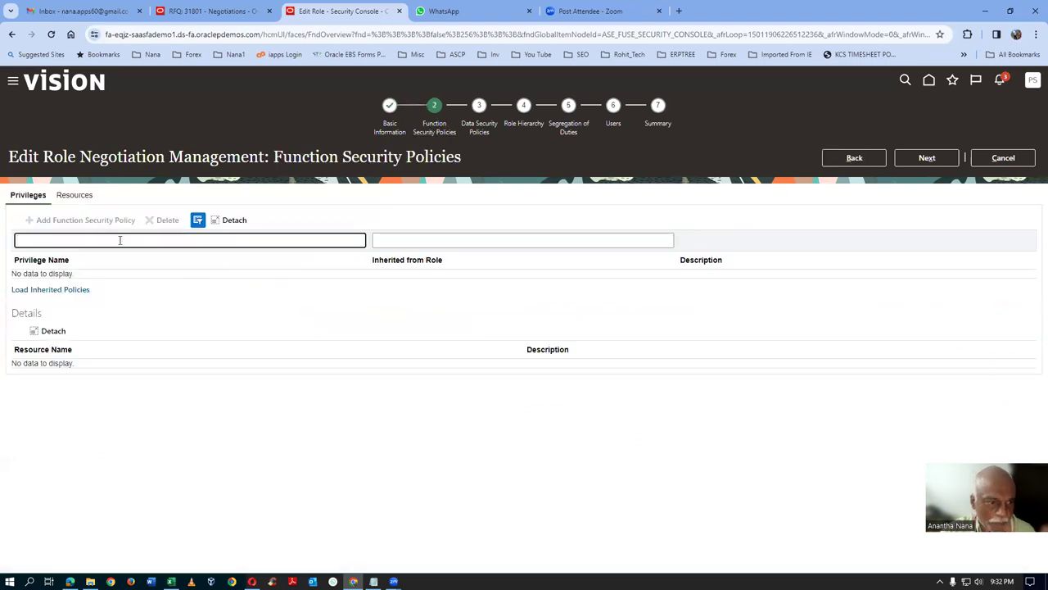
click(60, 290)
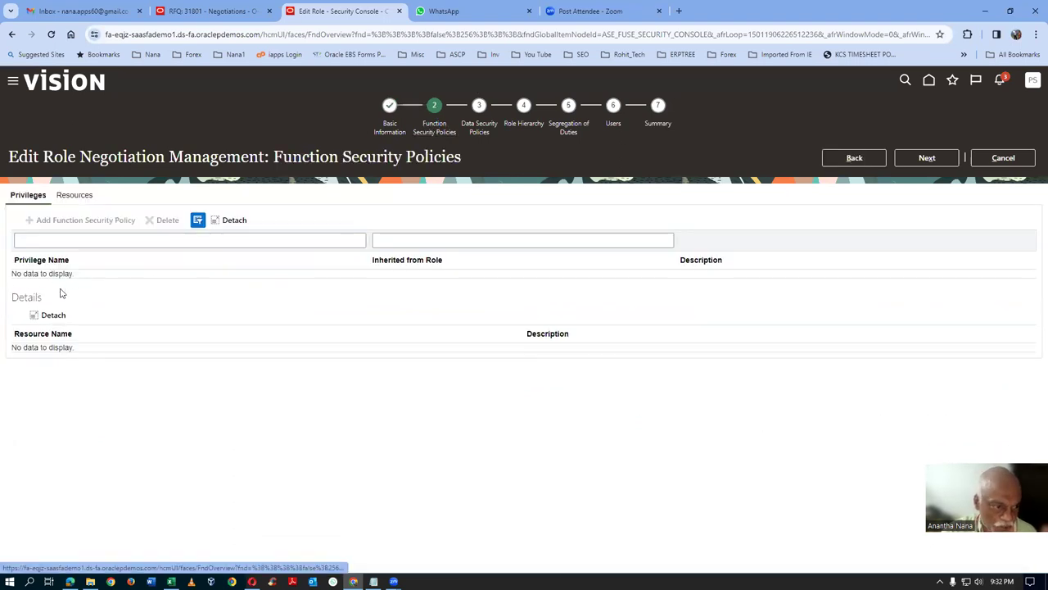
click(121, 238)
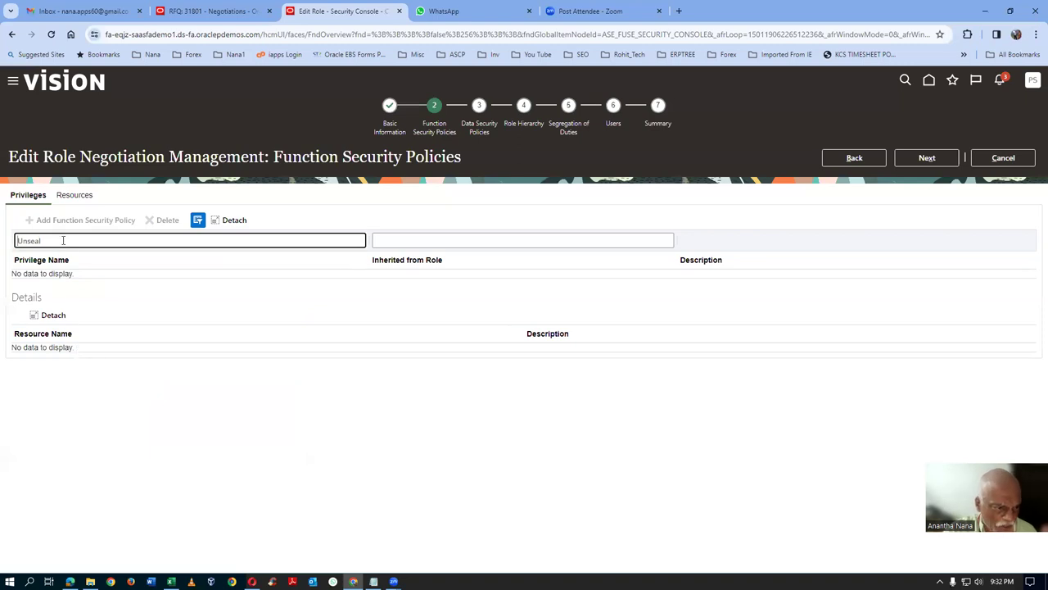
drag(63, 239, 19, 253)
text(u)
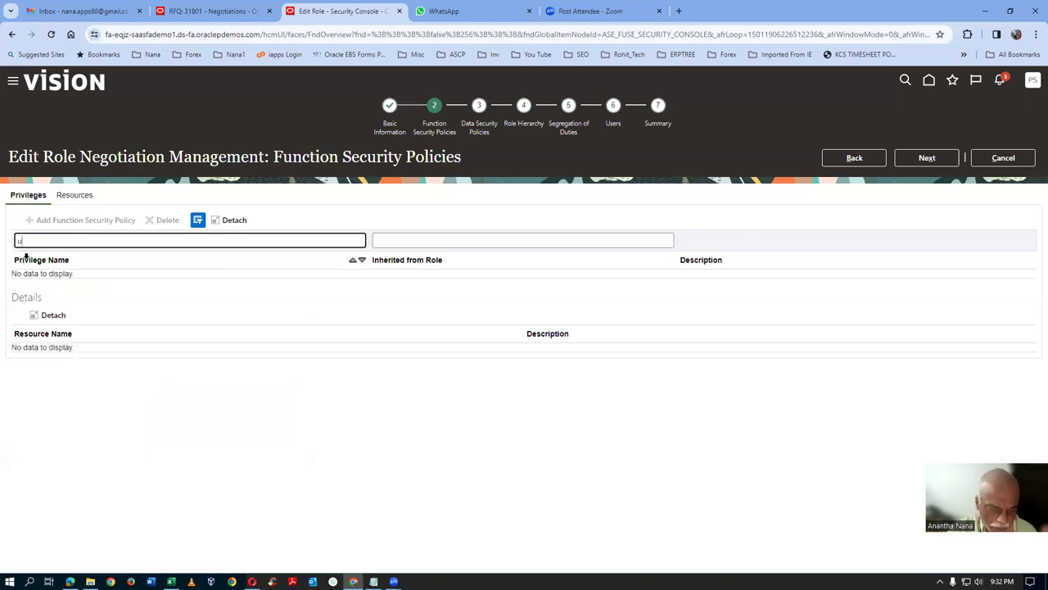
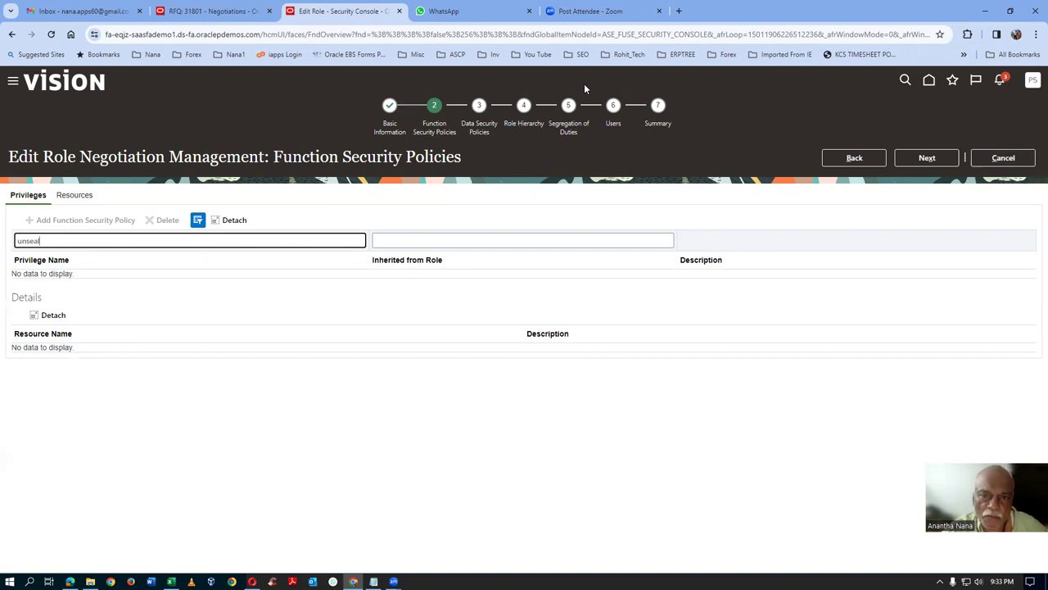
- Discard the Negotiation Management changes and open the Category Manager job role for editing
click(1014, 160)
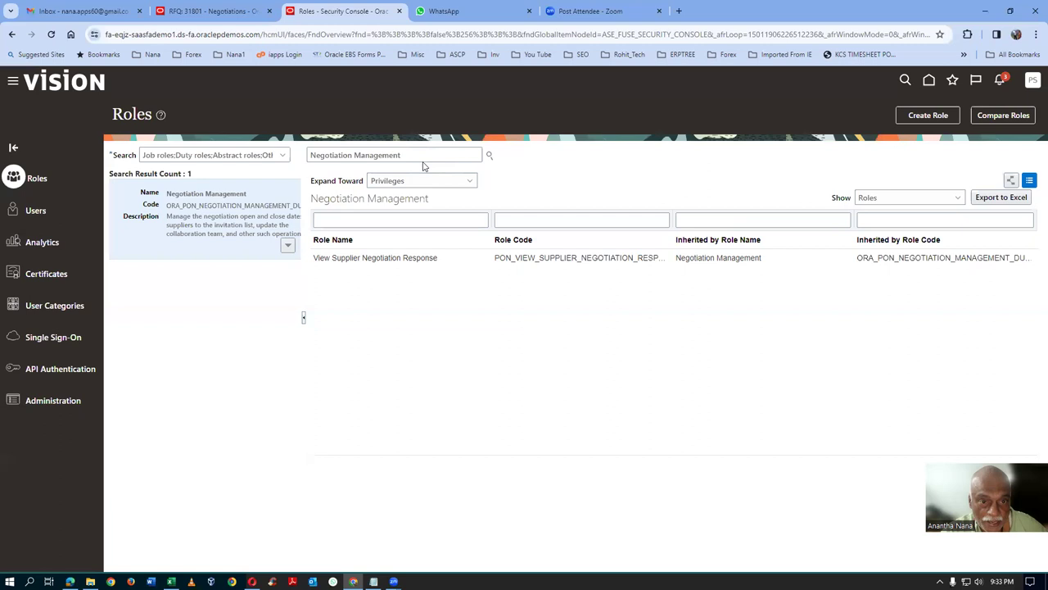
triple_click(422, 155)
text(Categor)
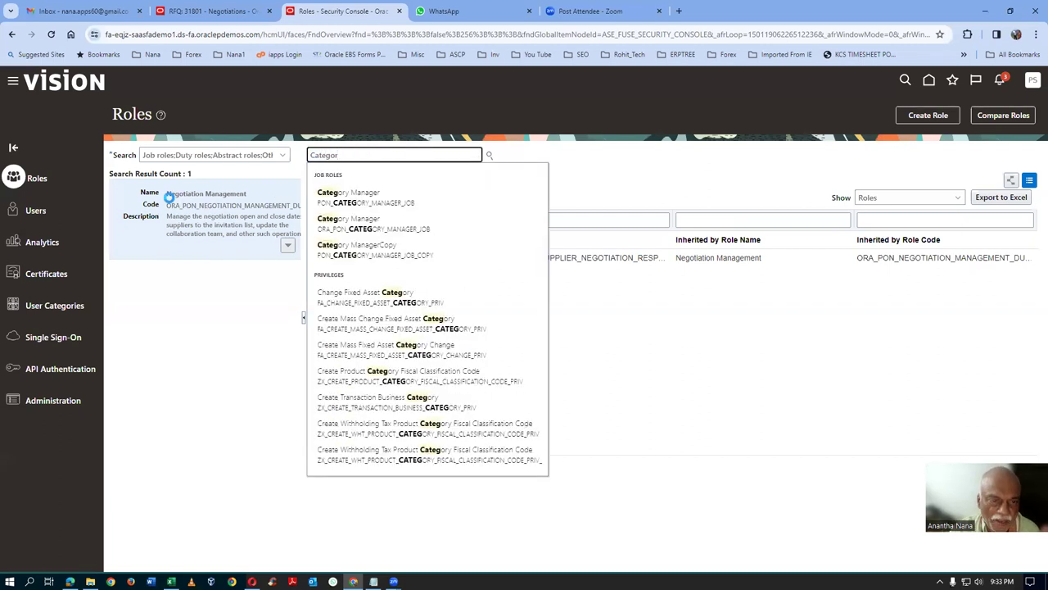
text(y Mana)
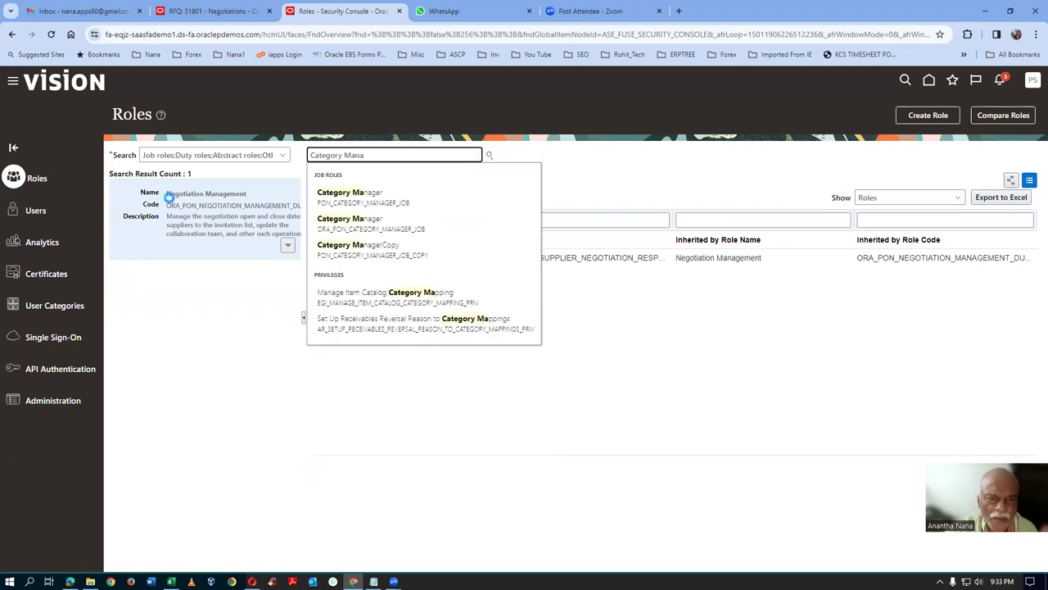
click(355, 223)
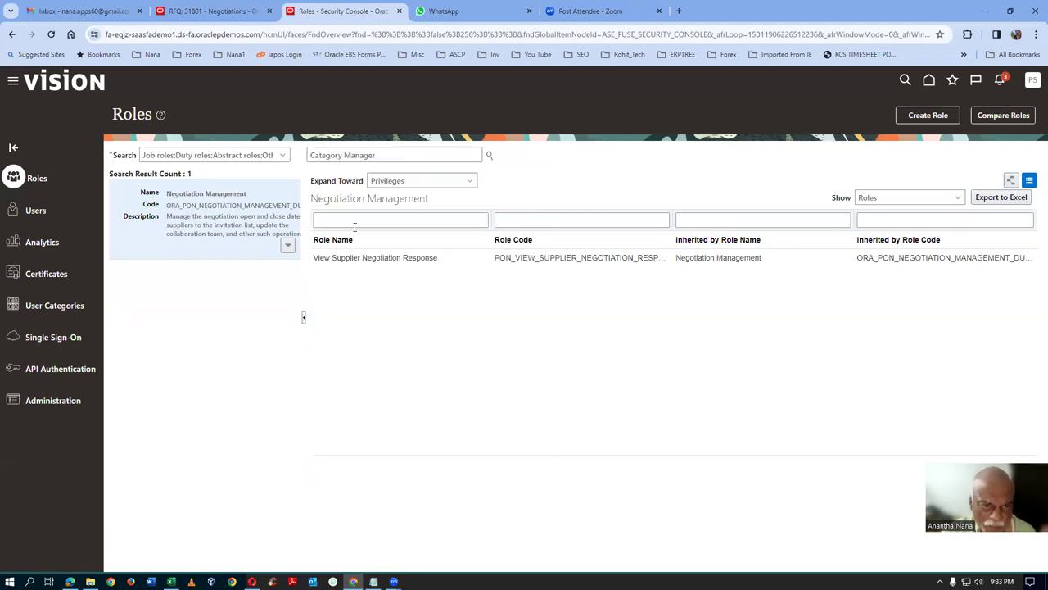
click(288, 301)
click(279, 314)
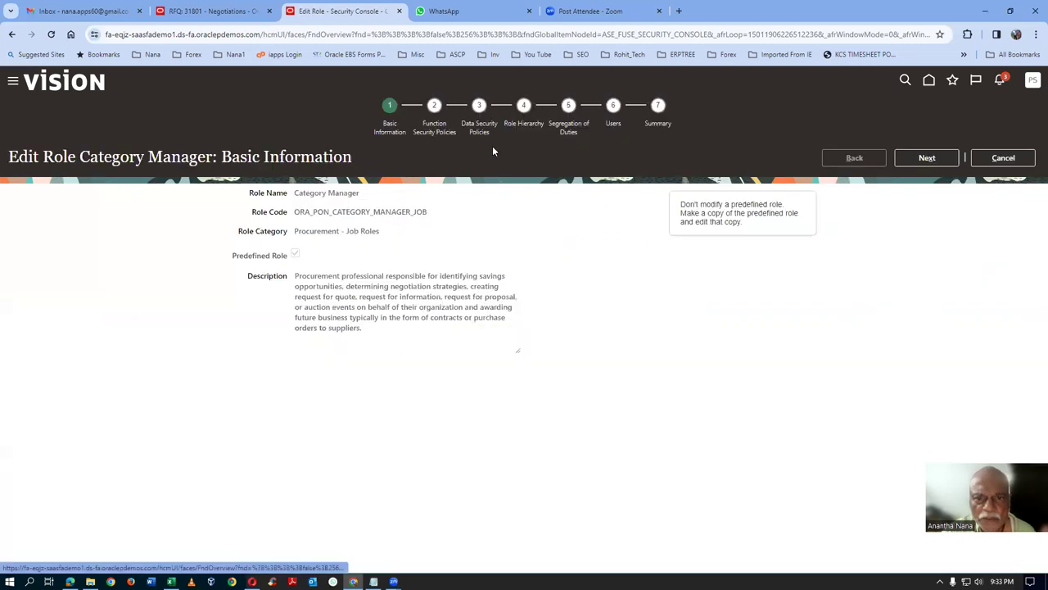
- Filter Category Manager's privileges by Unseal and load inherited policies, showing three from Negotiation Management
click(438, 137)
click(51, 238)
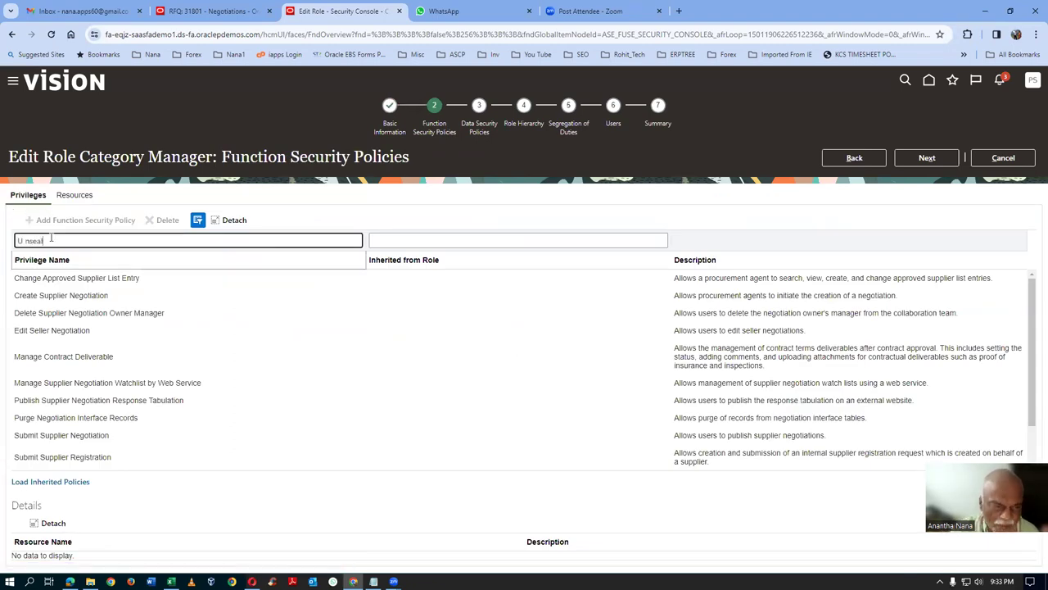
key(BackSpace)
key(BackSpace)
key(BackSpace)
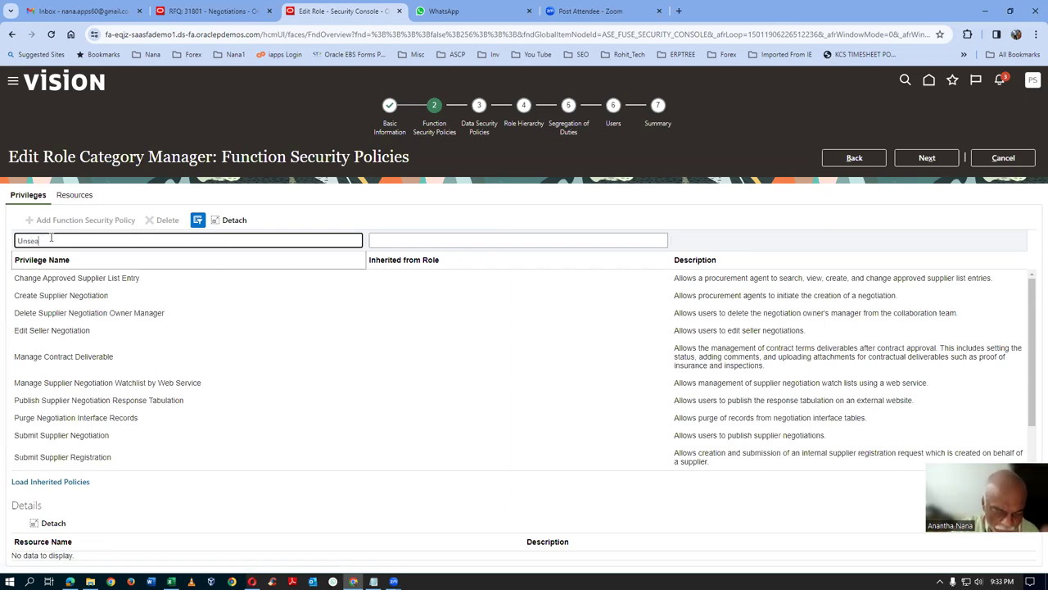
key(Return)
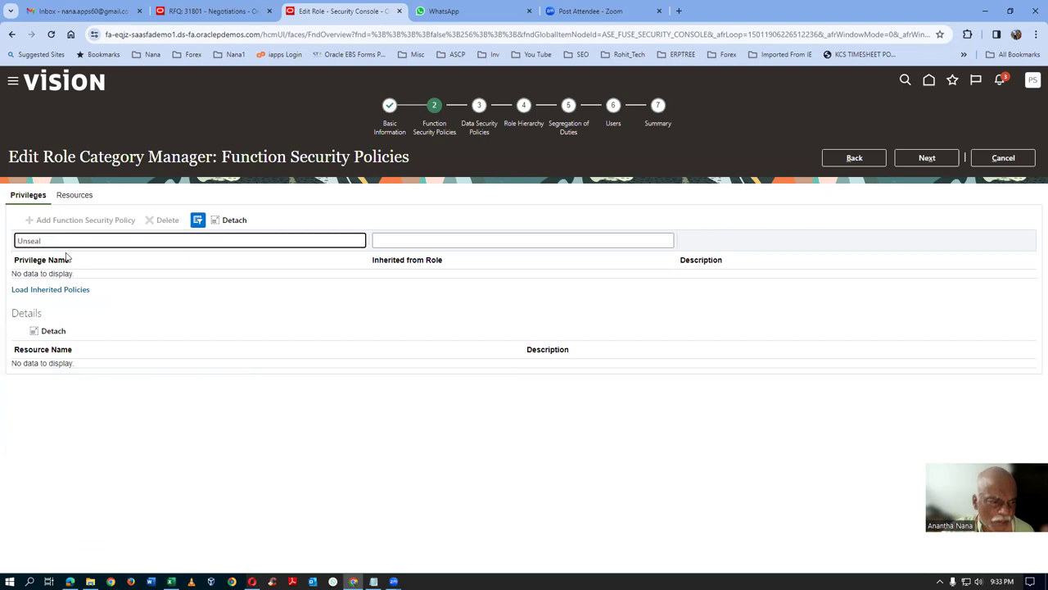
click(45, 292)
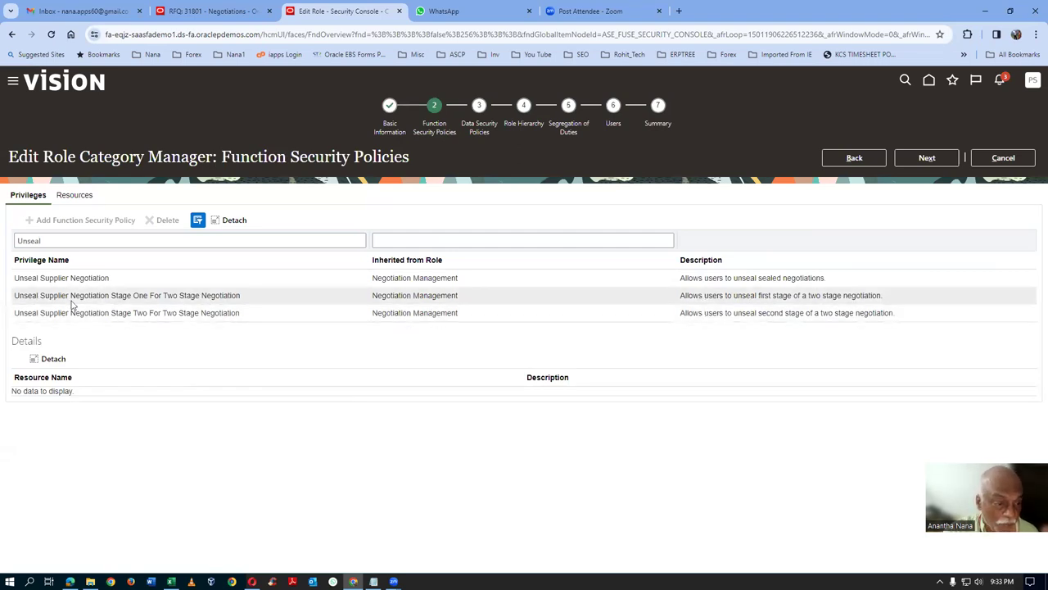
click(285, 298)
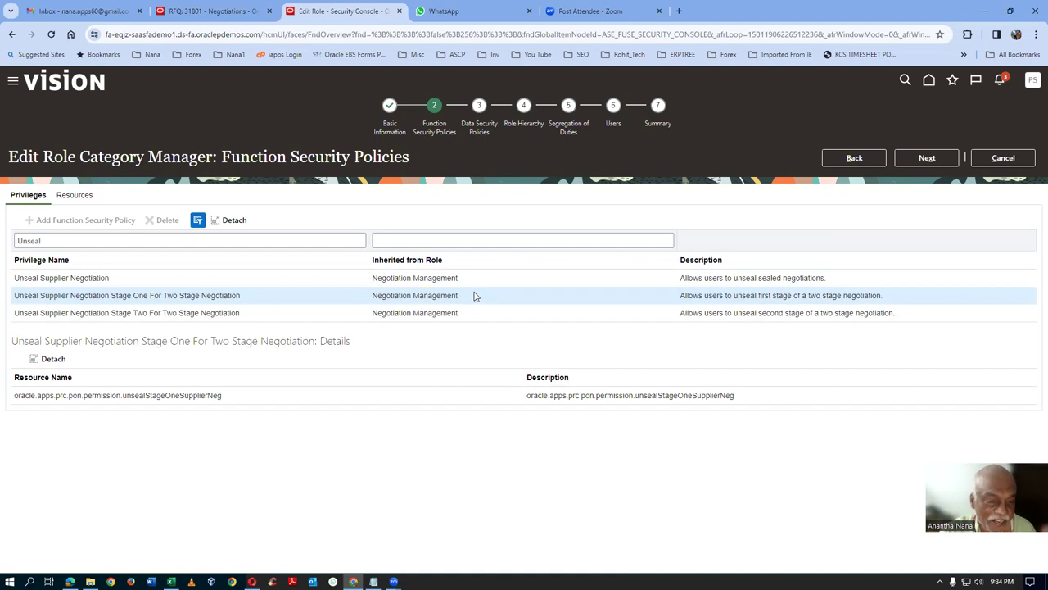
key(alt+Tab)
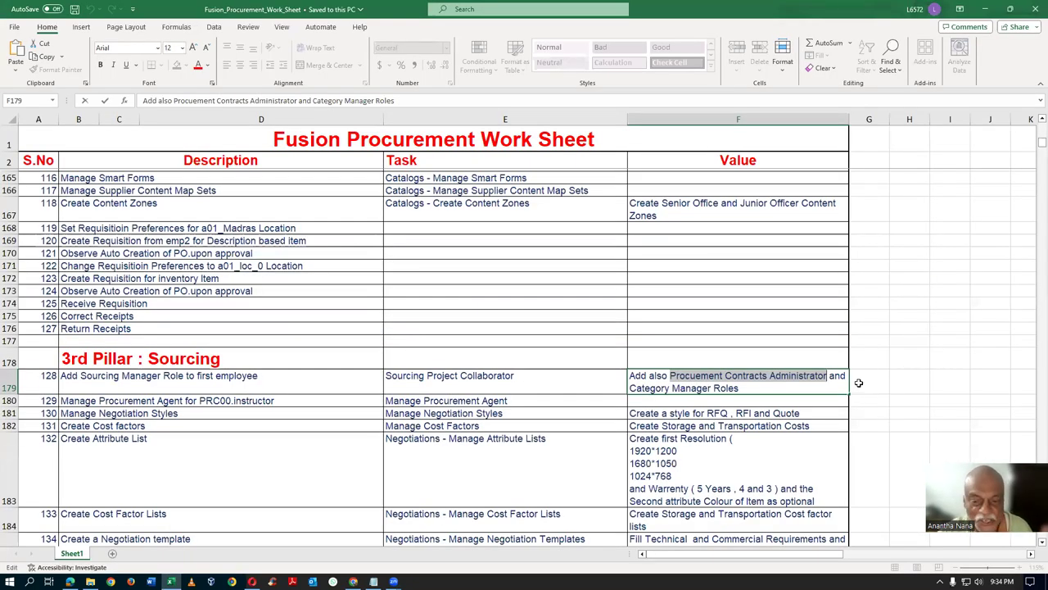
key(alt+Tab)
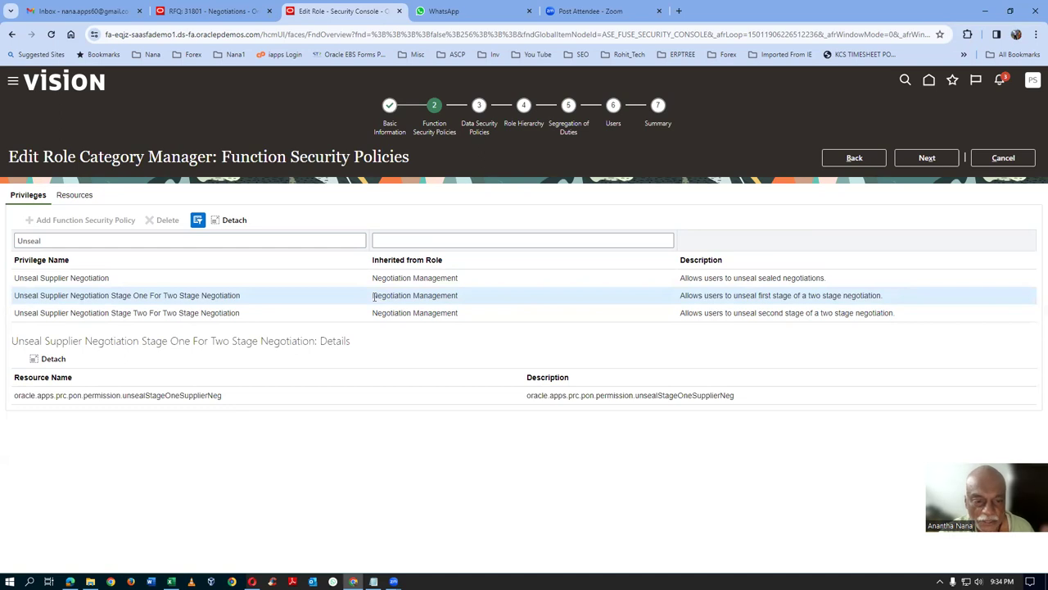
- Cancel the Category Manager edit and bring up the Negotiation Management duty role's action menu
drag(373, 297, 469, 304)
key(ctrl+c)
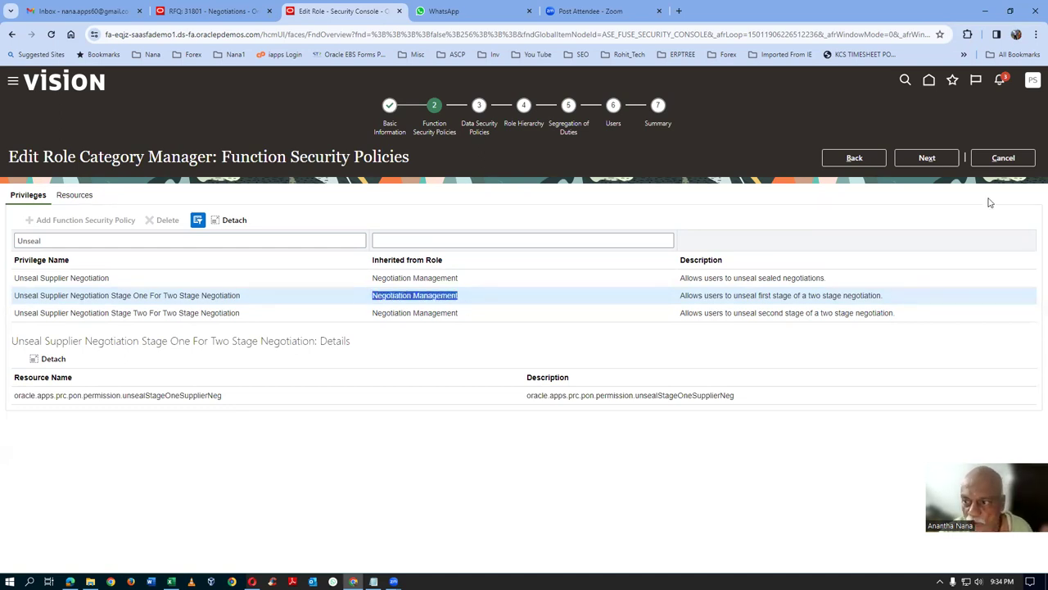
click(1002, 158)
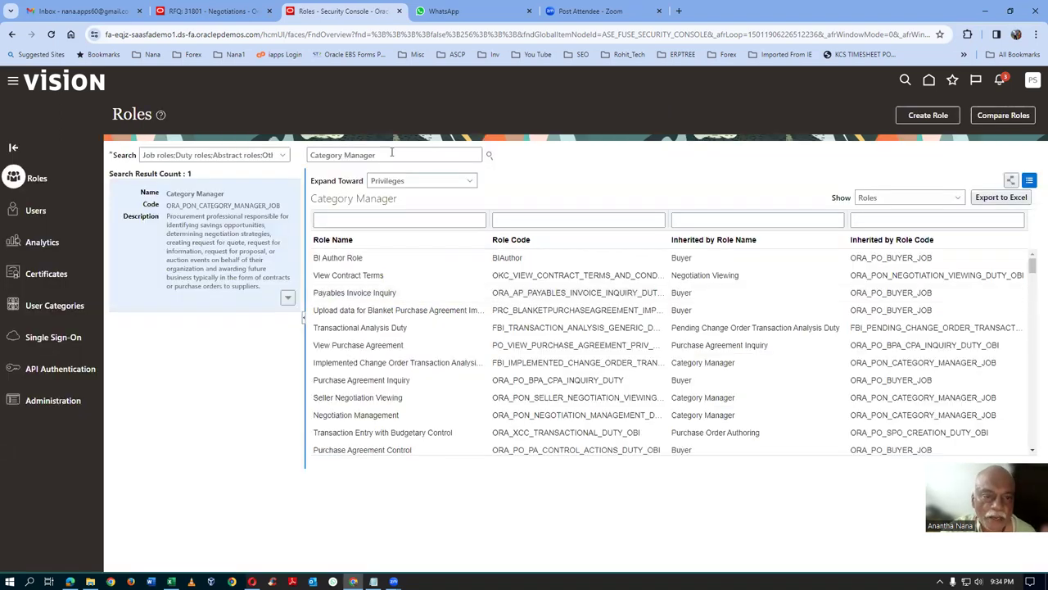
key(ctrl+v)
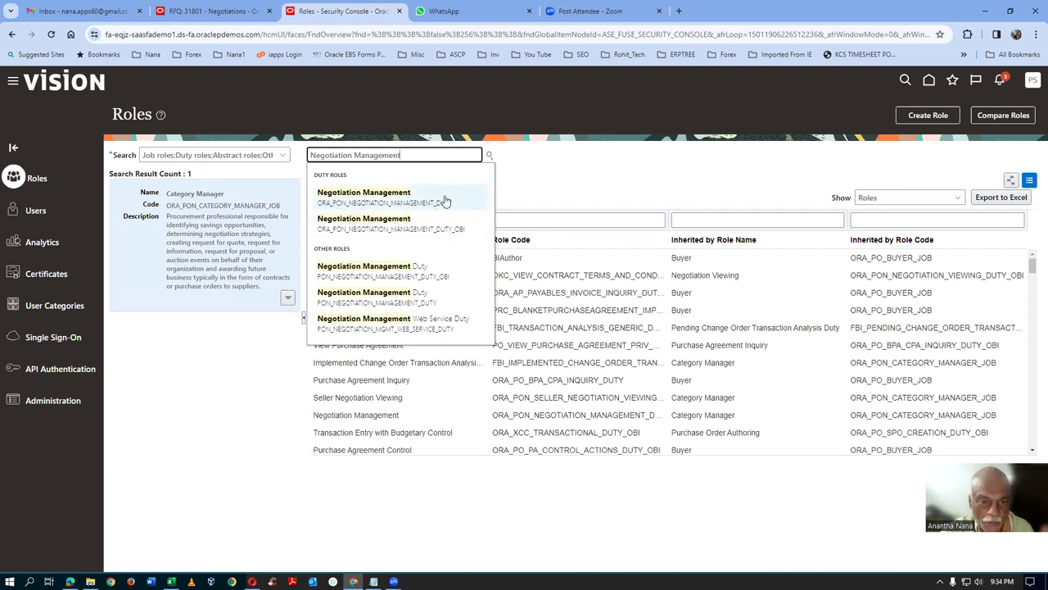
click(439, 205)
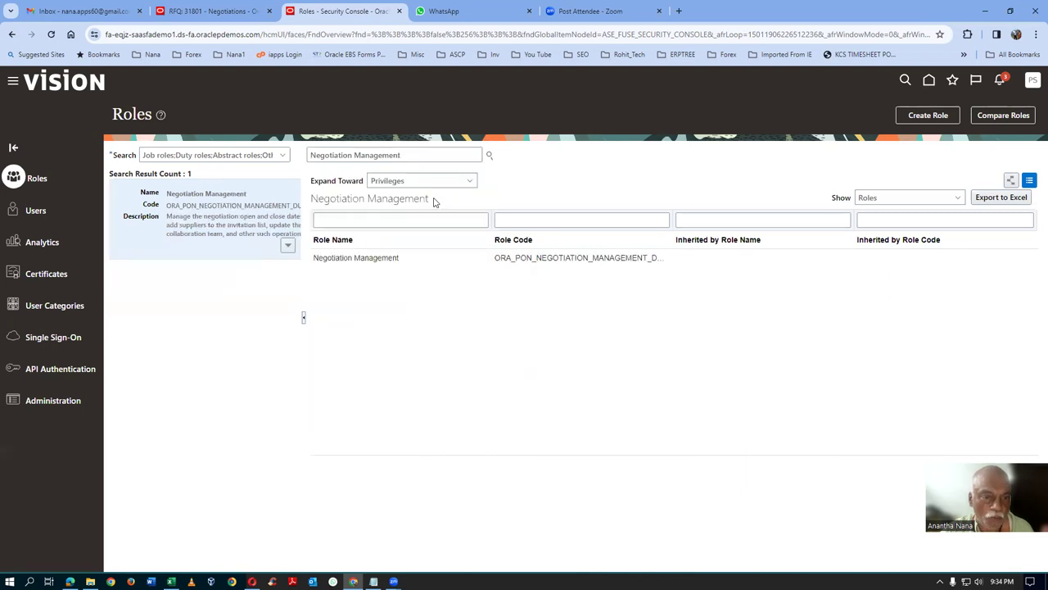
click(287, 246)
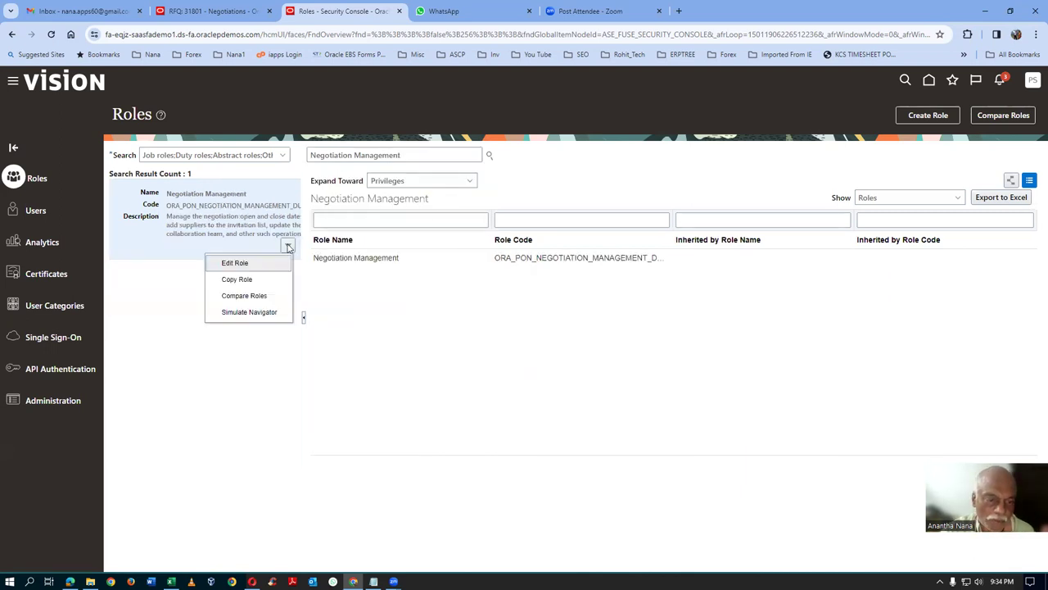
- Copy Negotiation Management as 'a20 Negotiation ManagementGSE' with code A20_PON_NEGOTIATION_MANAGEMENT_DUTY_GSE
click(237, 279)
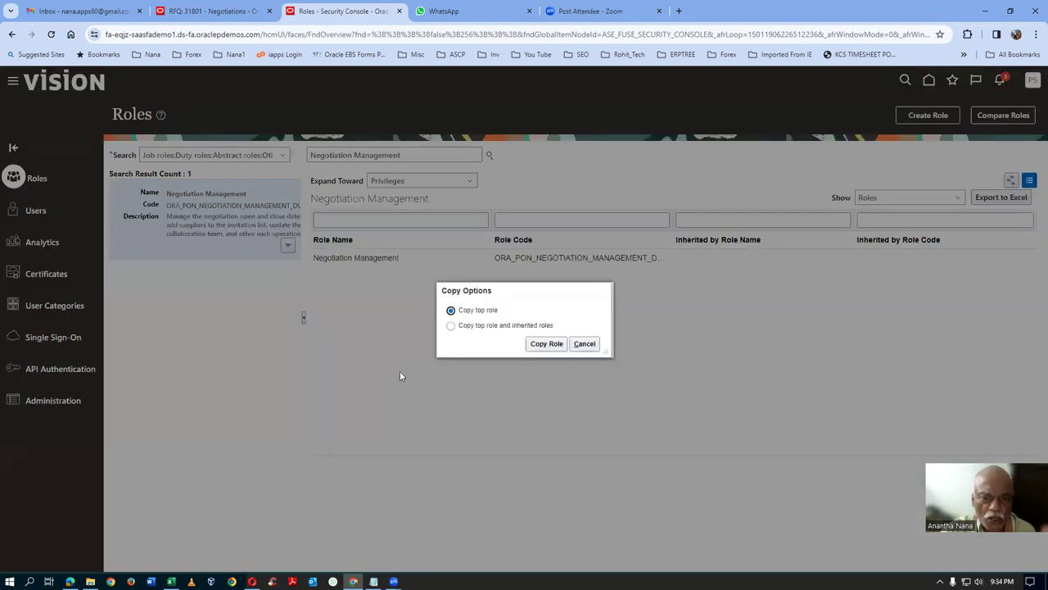
click(551, 347)
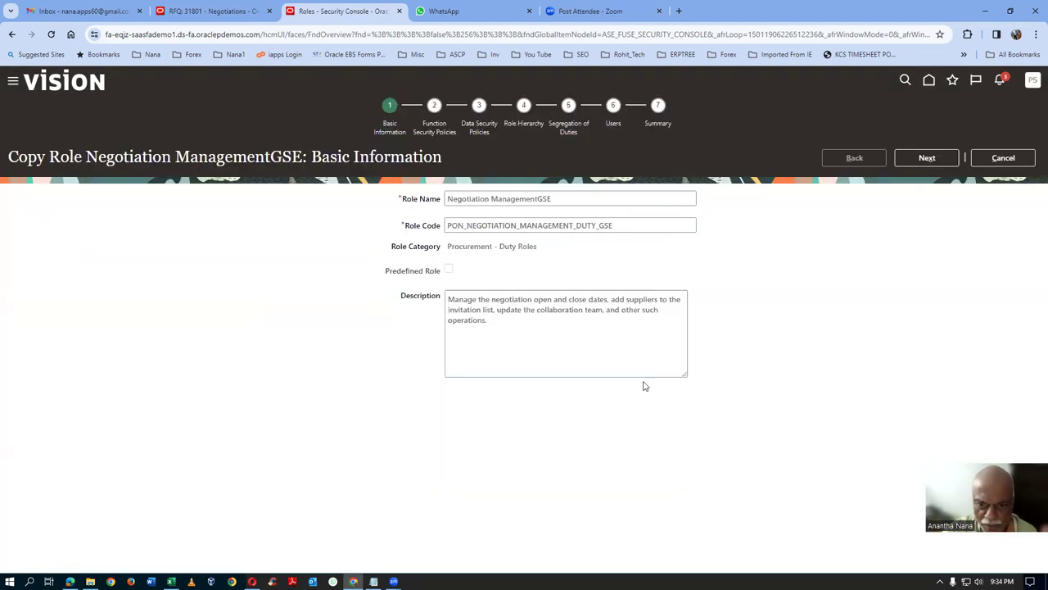
click(448, 199)
text(a20)
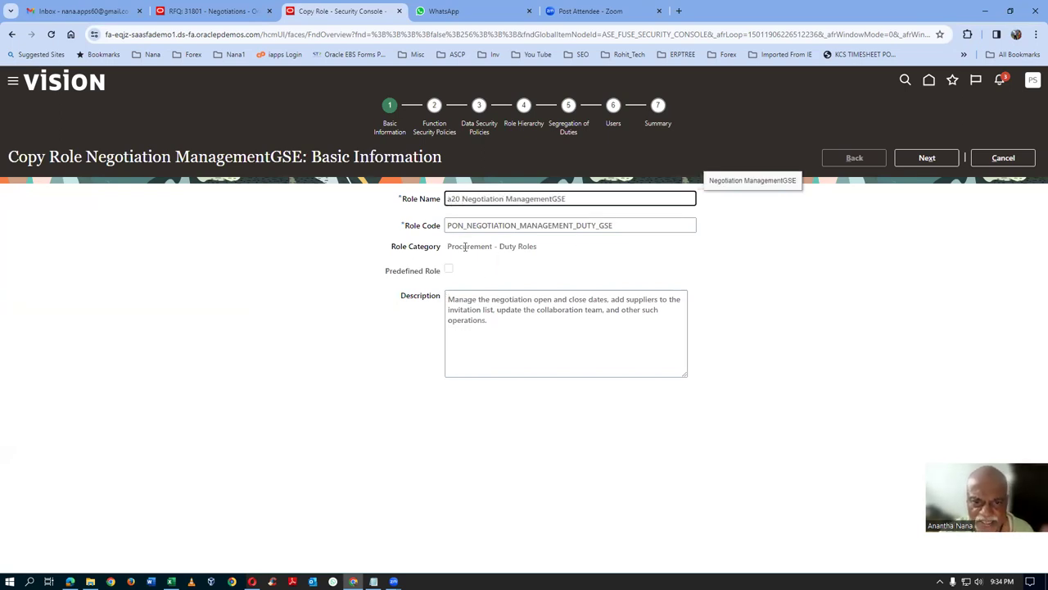
click(450, 227)
text(A20)
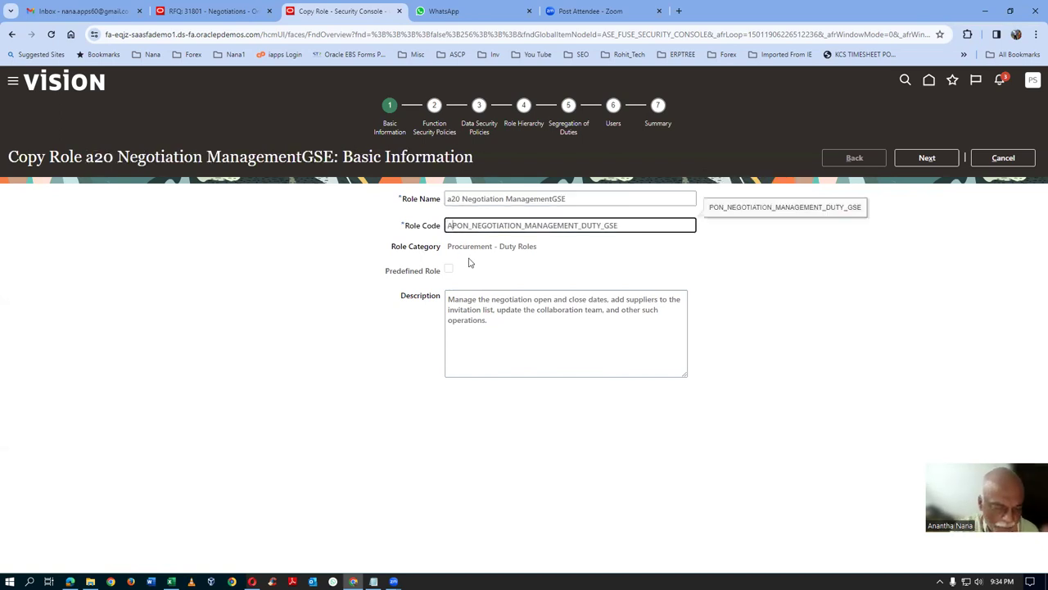
text(_)
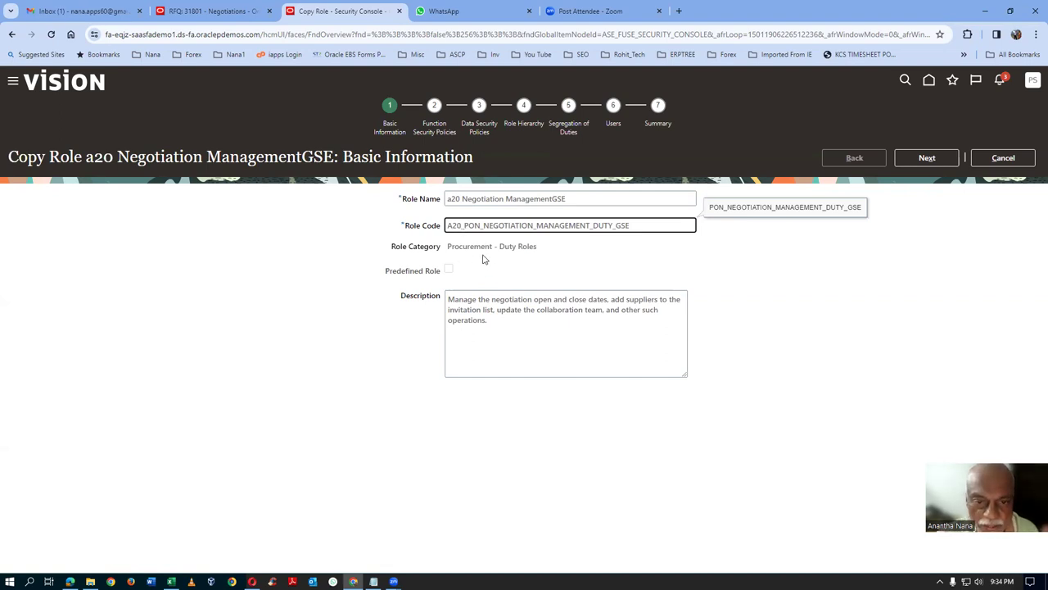
click(528, 125)
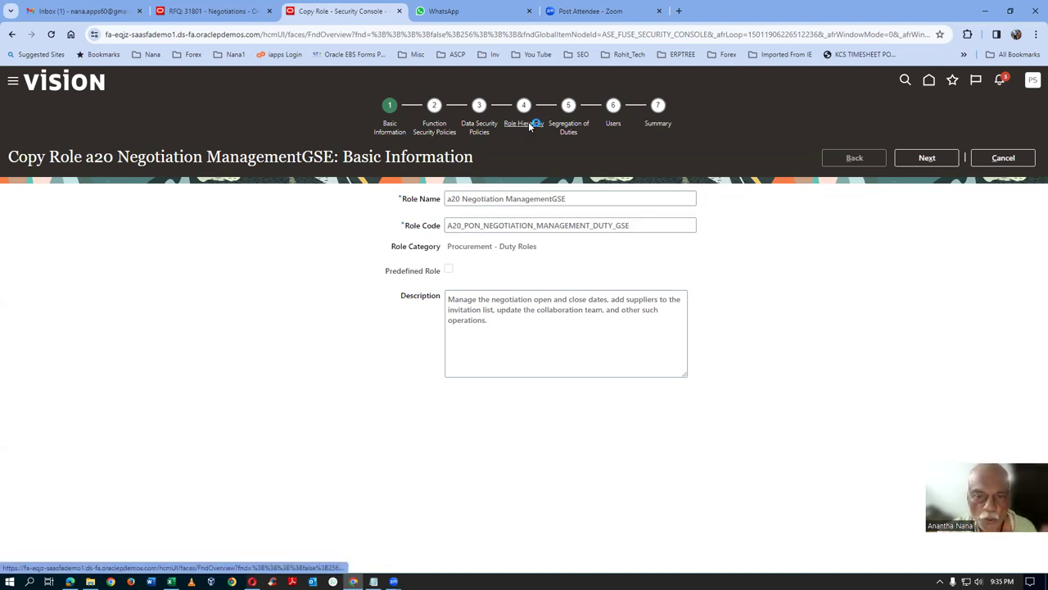
click(435, 128)
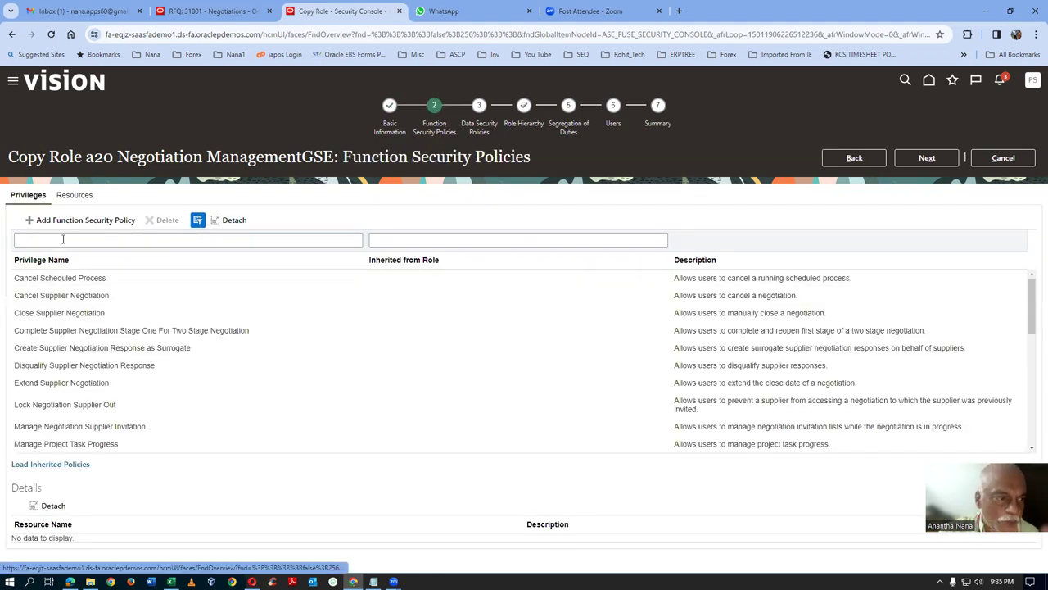
- Filter the copy's privileges by Unseal and delete the Unseal Stage One privilege
click(64, 243)
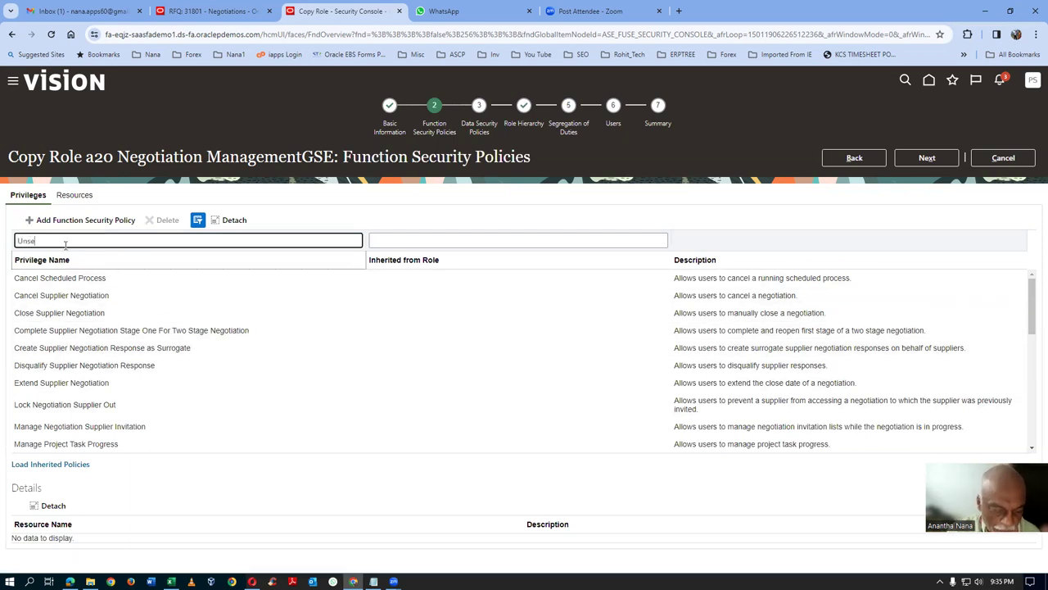
key(Return)
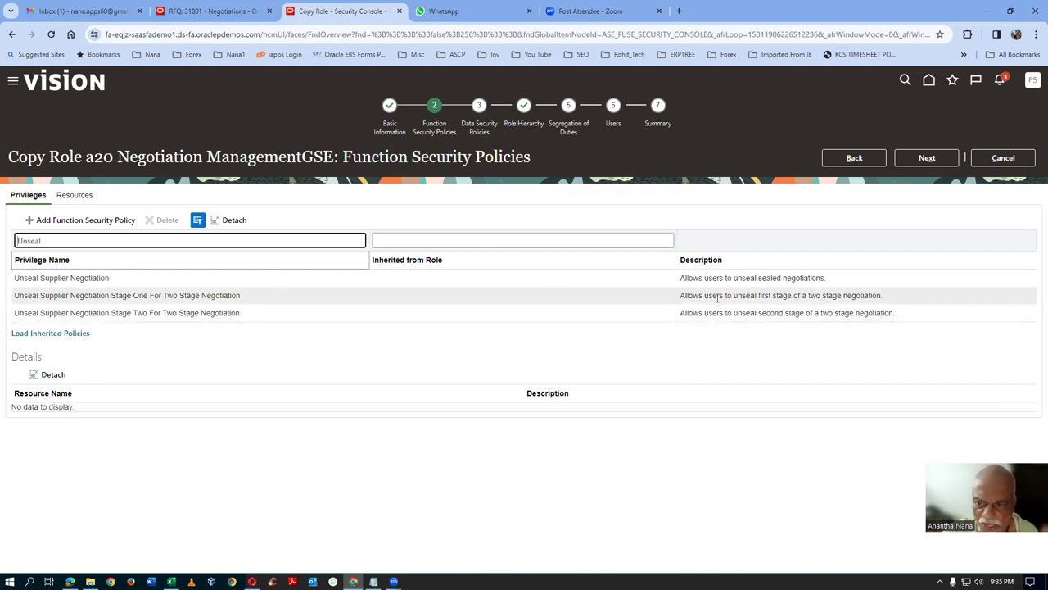
click(568, 299)
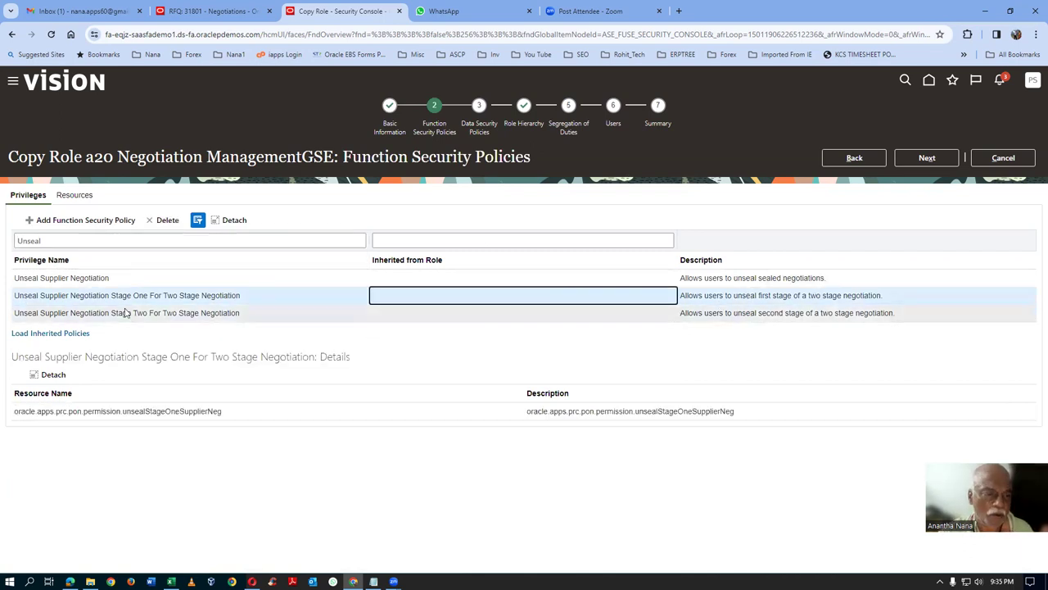
click(284, 299)
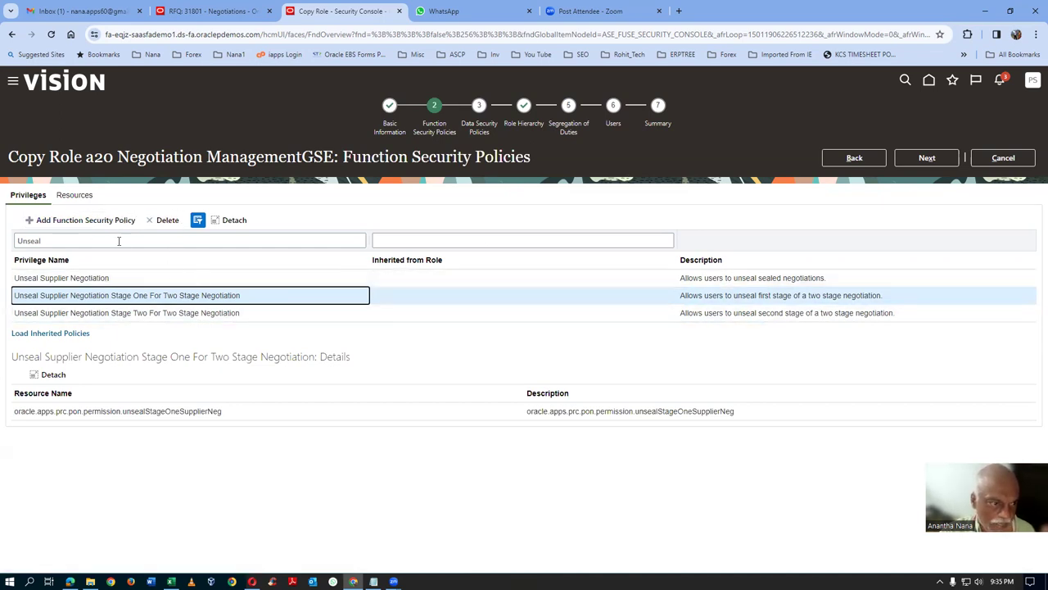
click(167, 219)
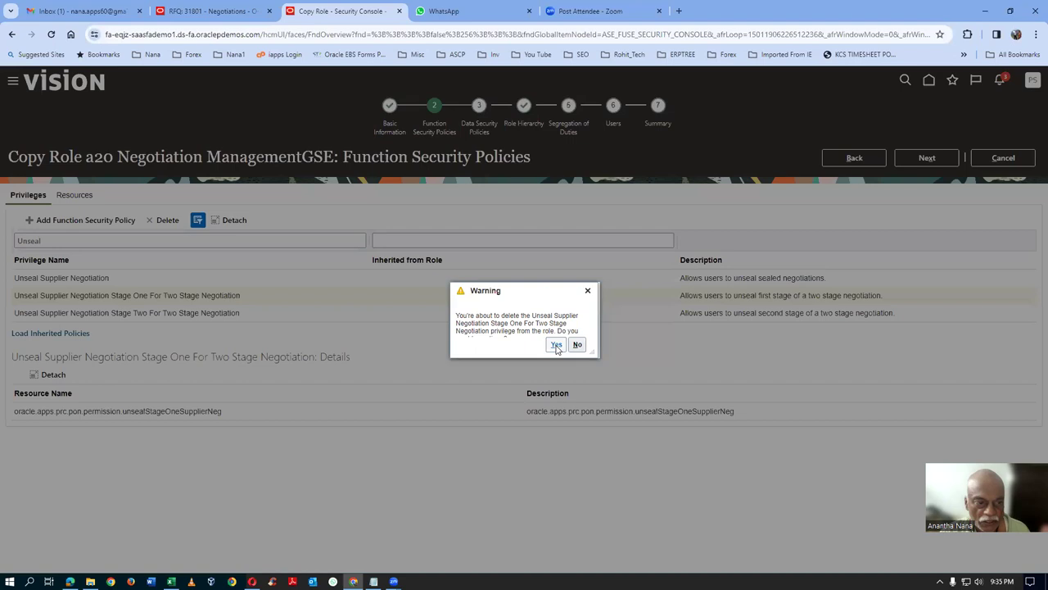
click(556, 344)
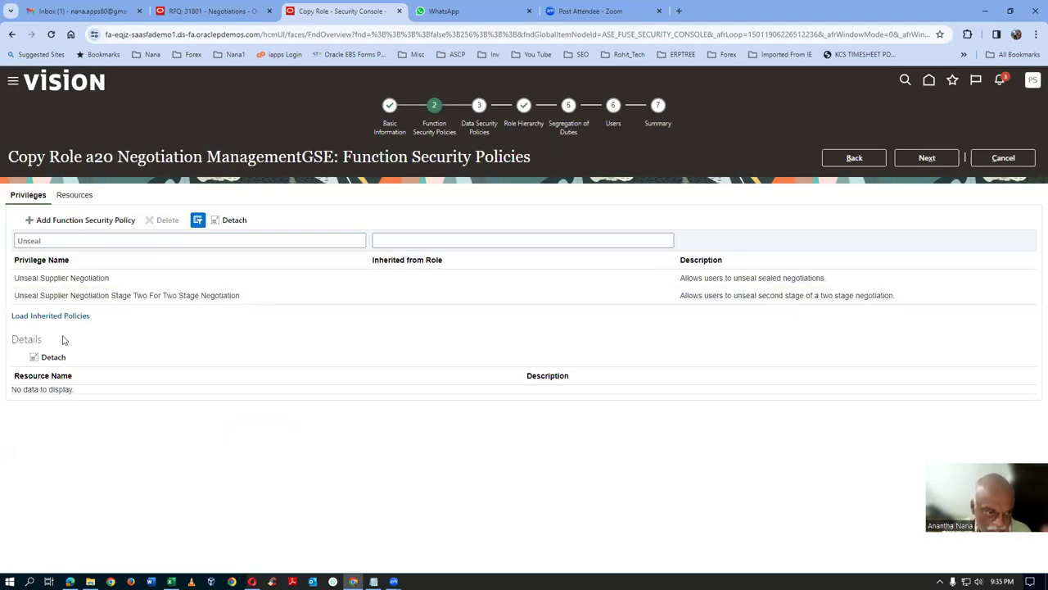
- Submit the a20 Negotiation ManagementGSE copy from its Summary and acknowledge the confirmation
click(663, 121)
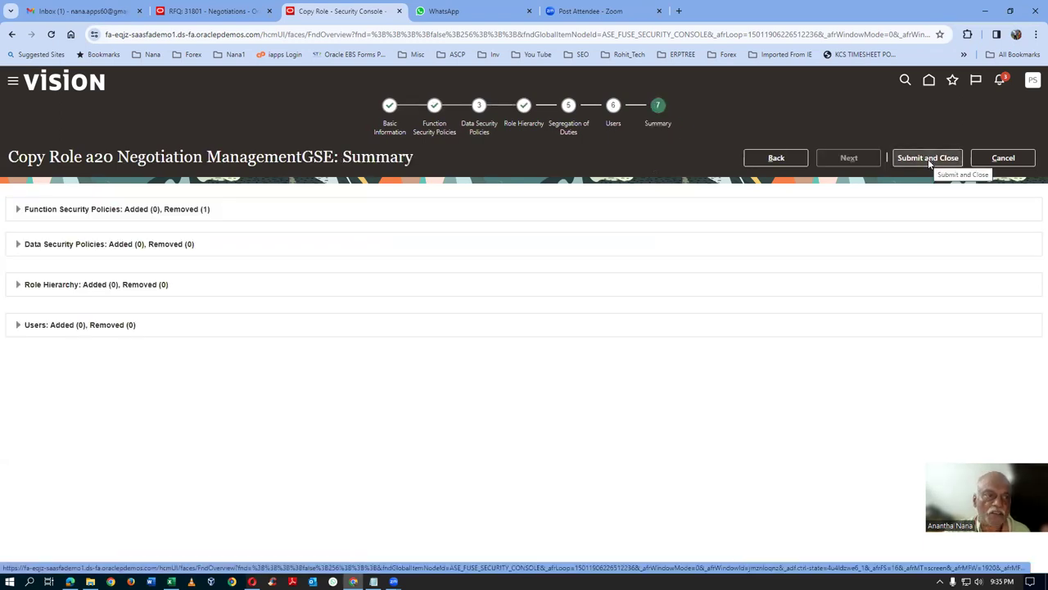
click(928, 159)
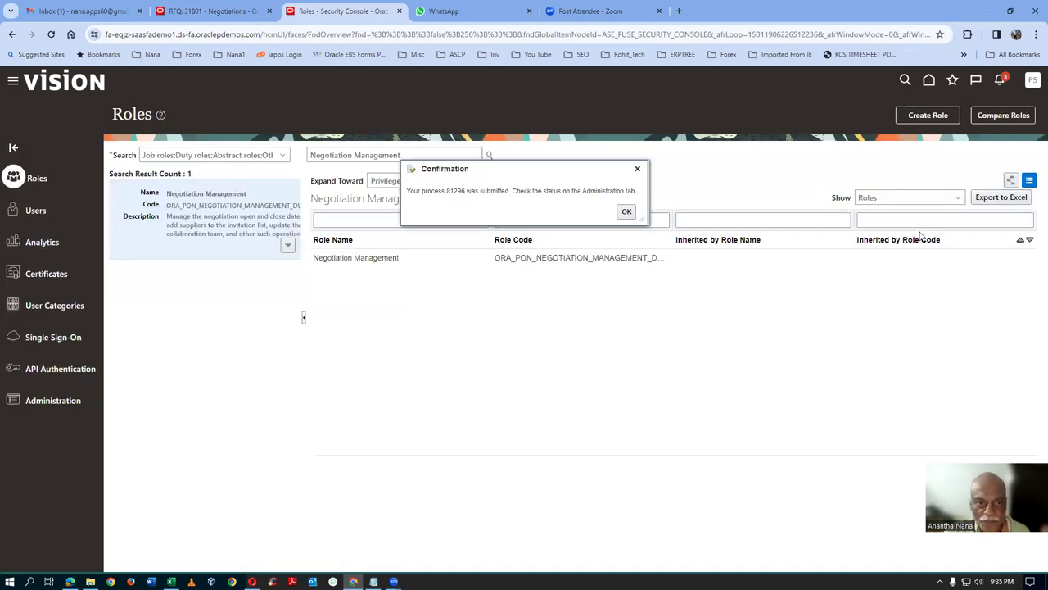
click(626, 212)
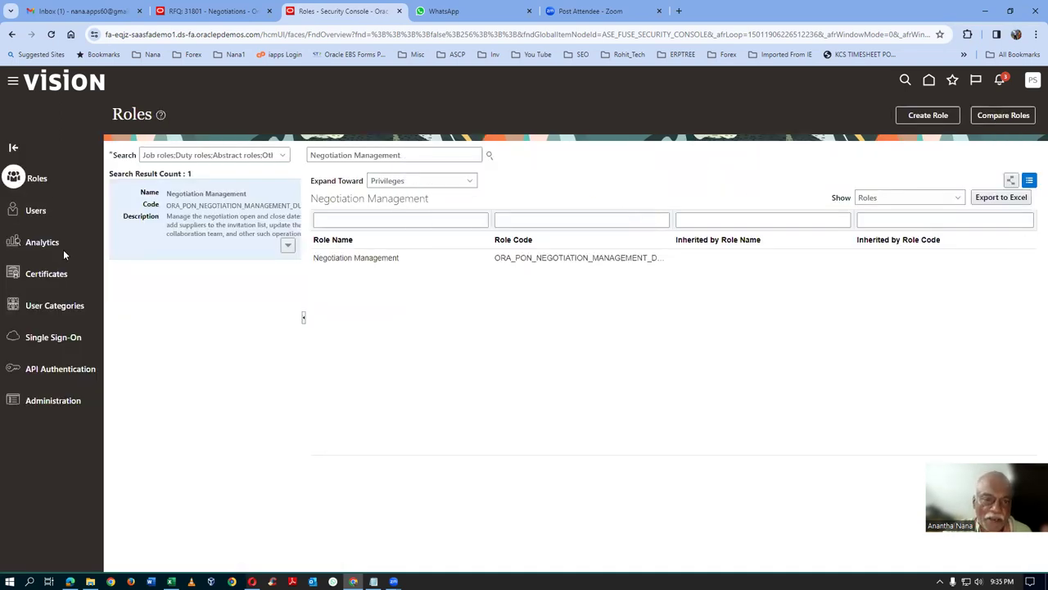
drag(401, 156, 240, 154)
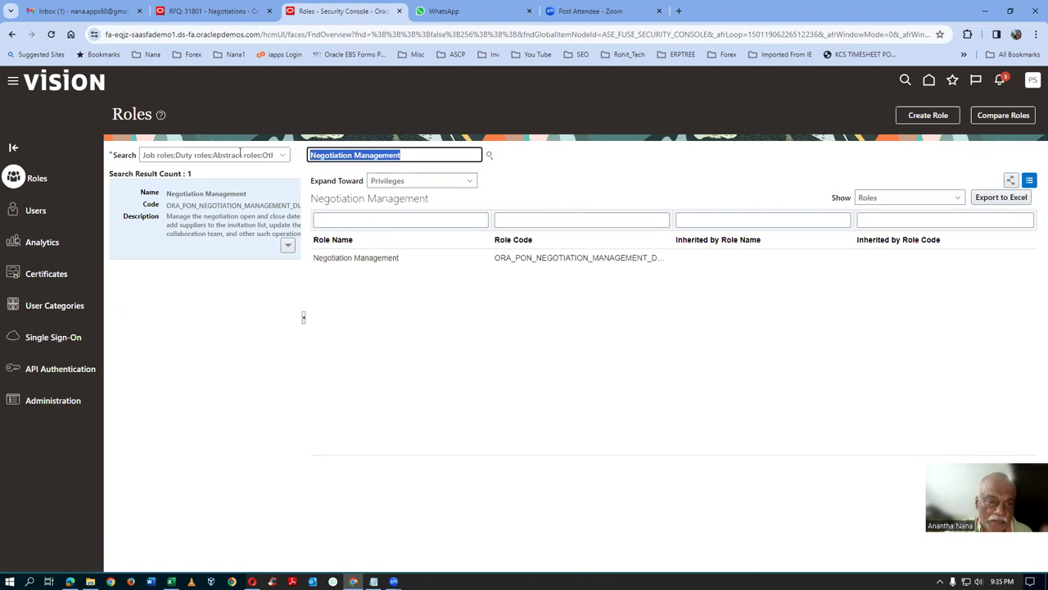
- Copy the Category Manager job role, prefixing its name with a20 and its code with A20_
text(Ca)
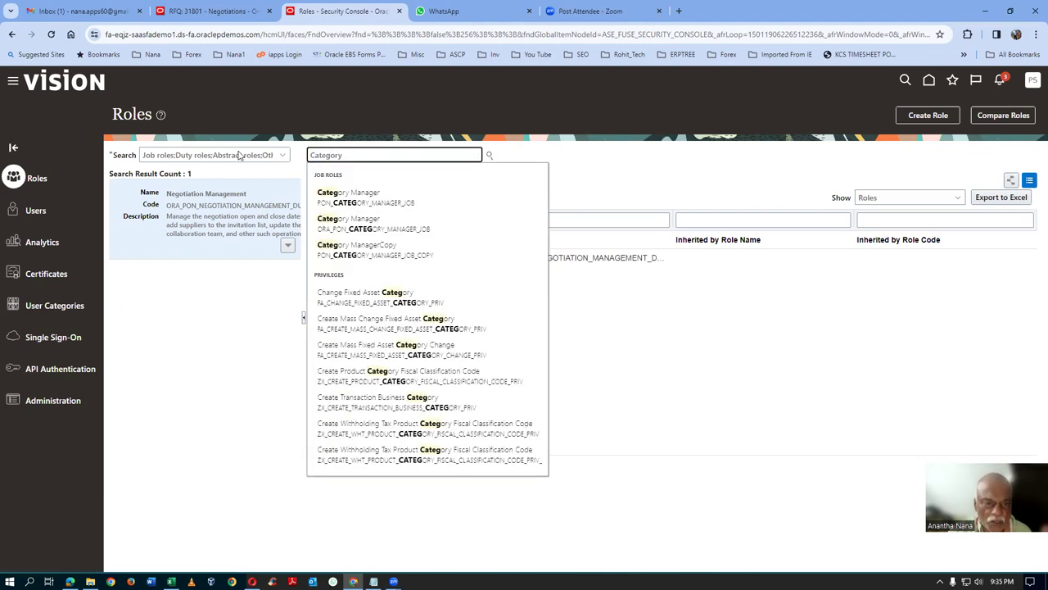
text(tegory)
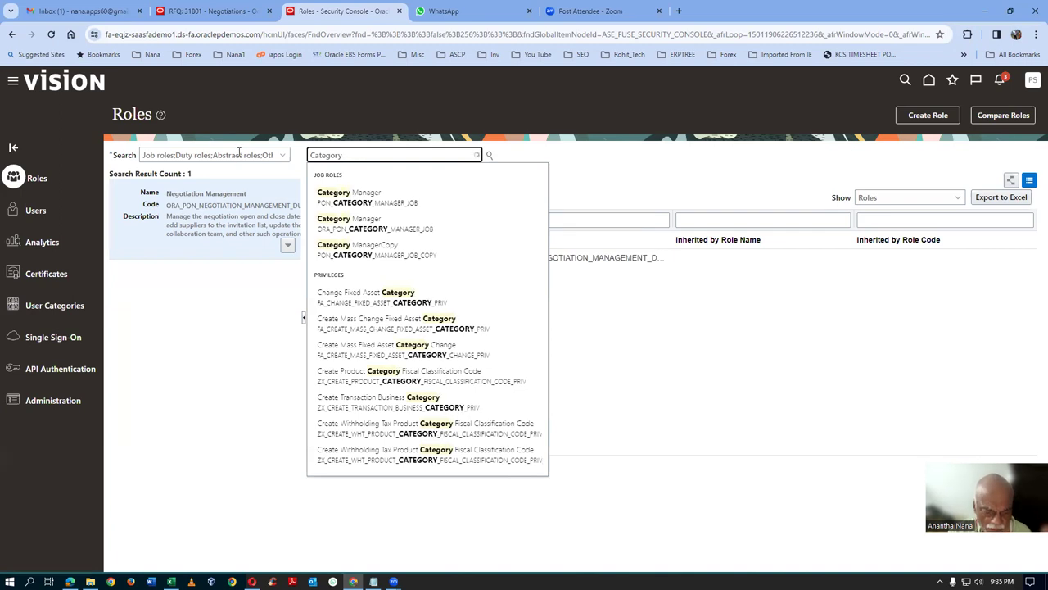
text( M)
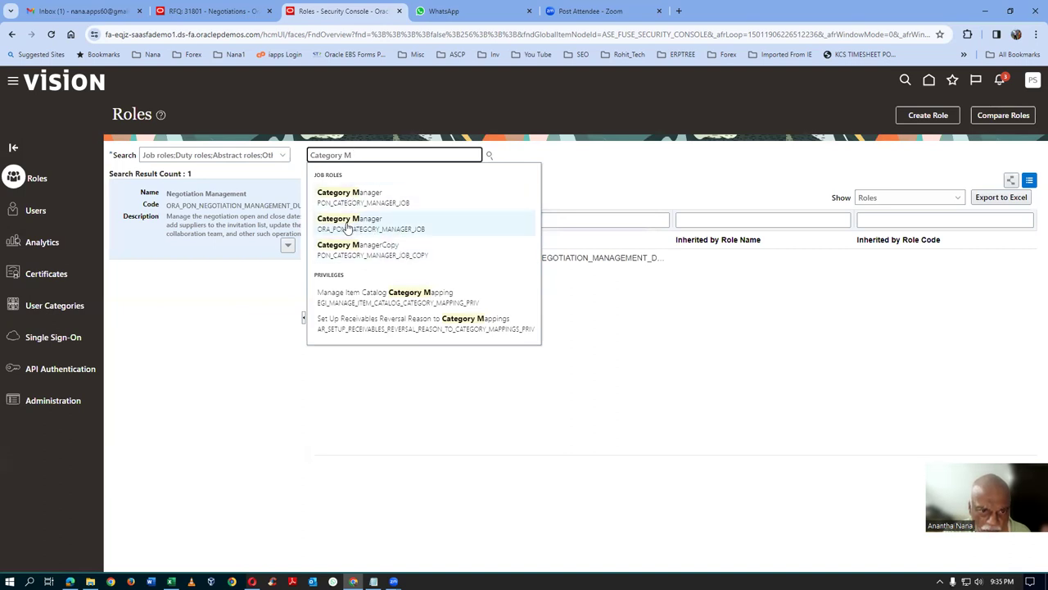
click(355, 224)
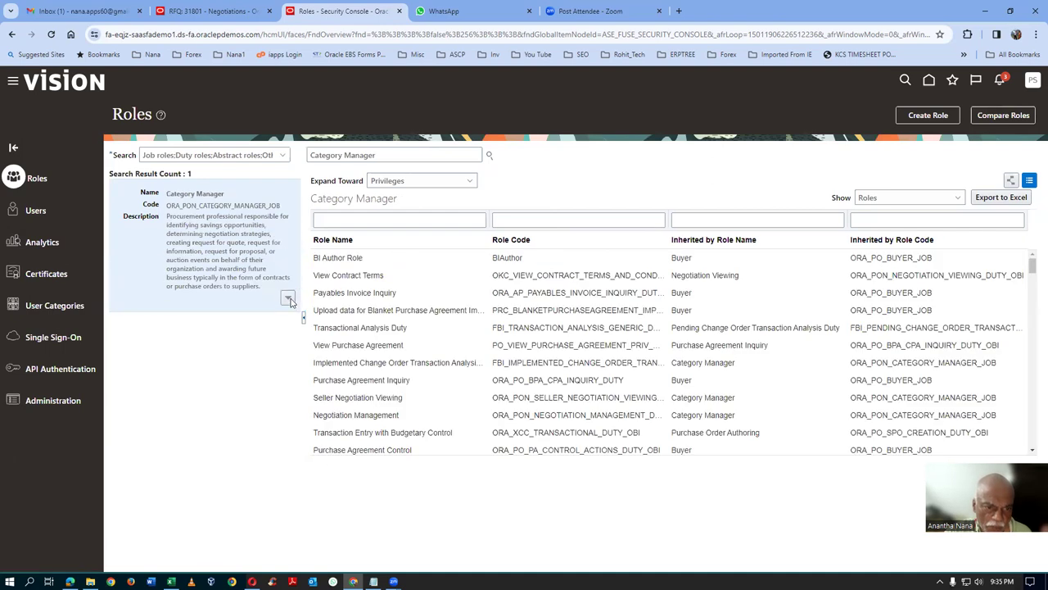
click(288, 299)
click(244, 332)
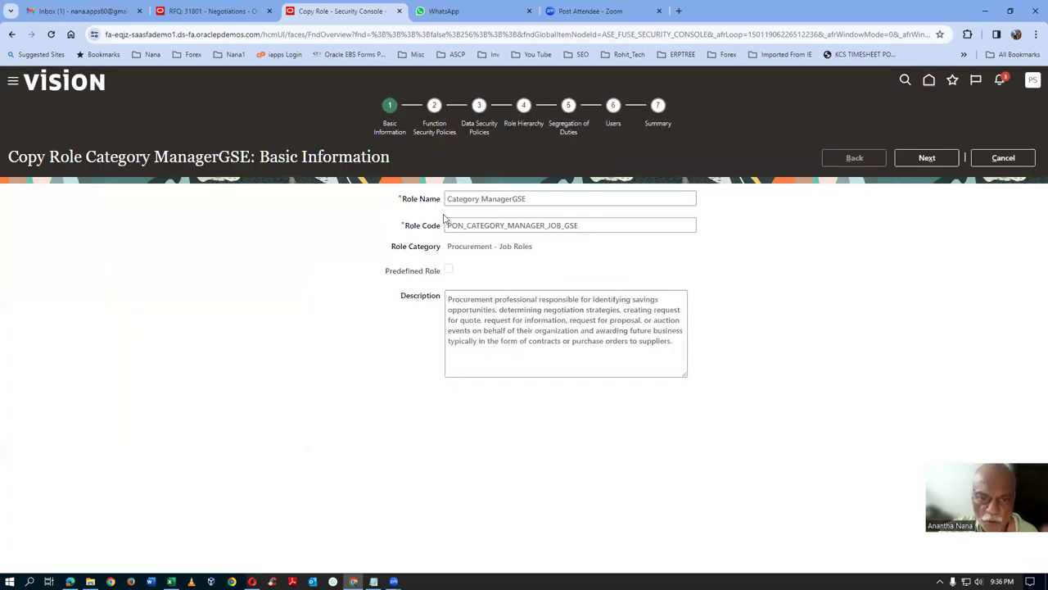
click(448, 204)
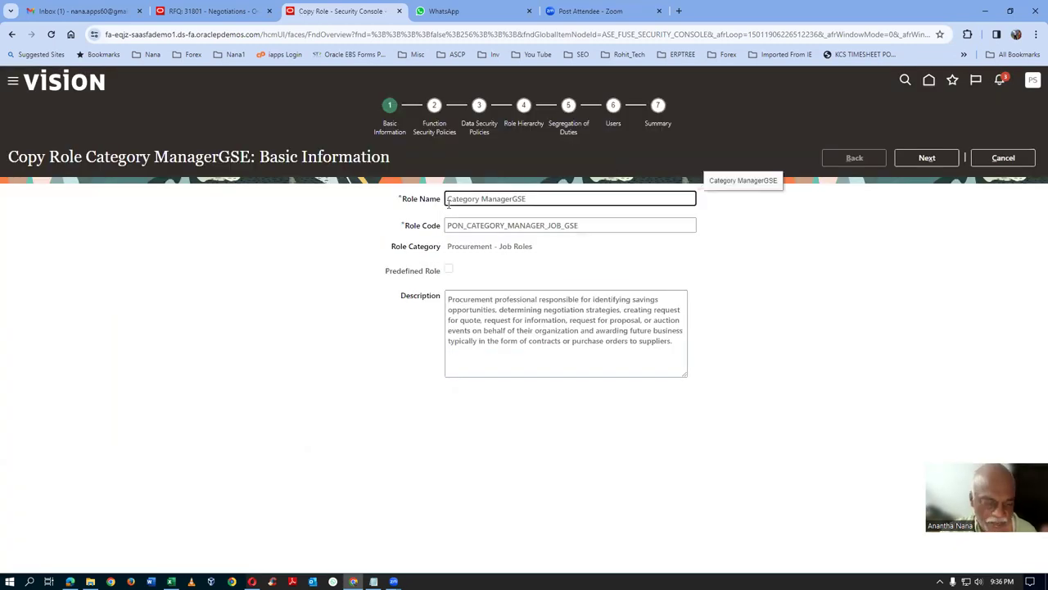
text(z20)
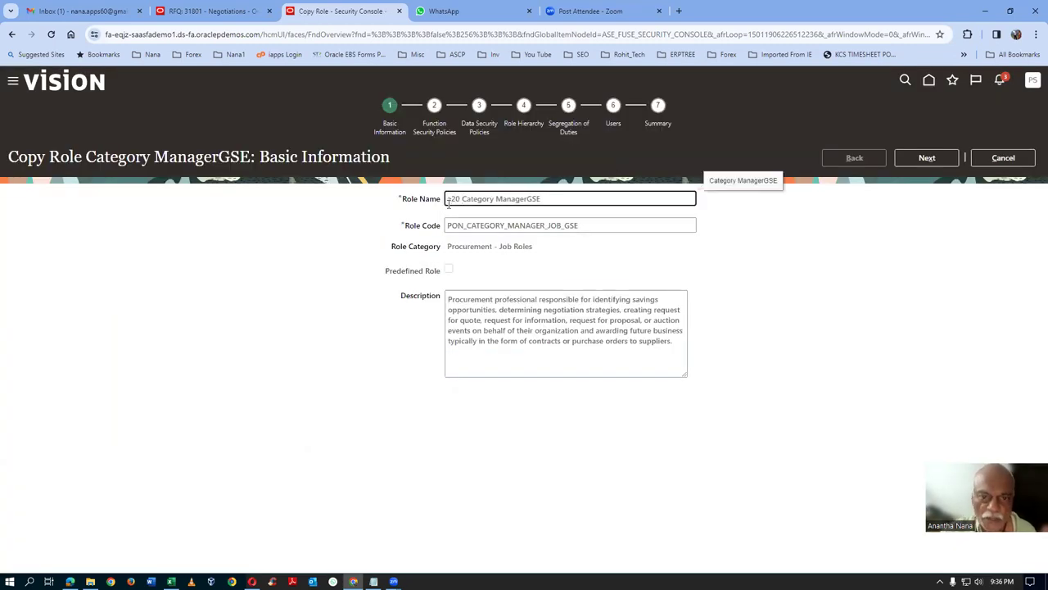
click(447, 225)
text(A20_)
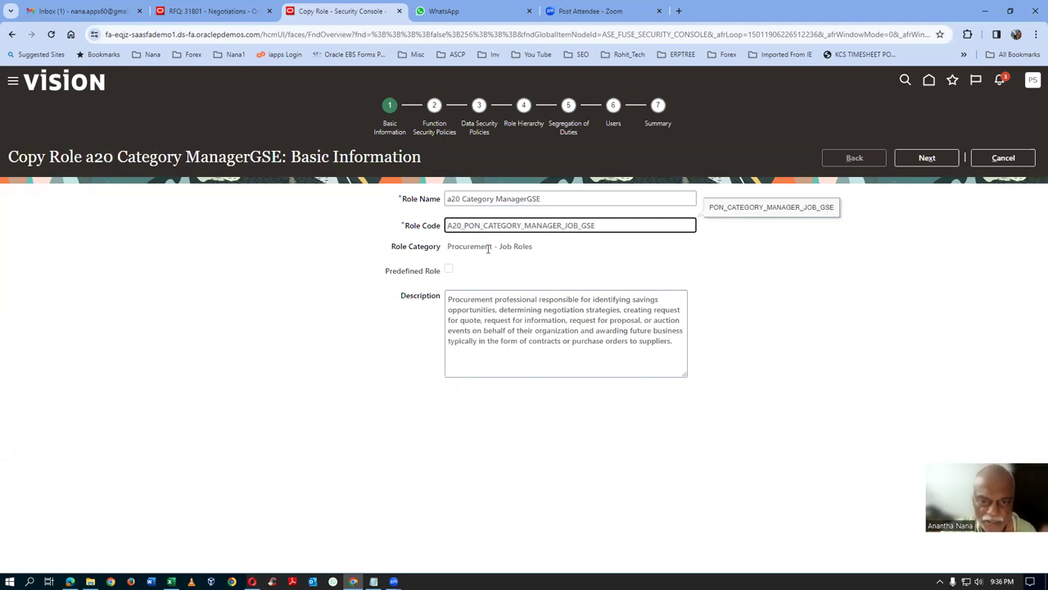
- Filter the copy's privileges by Unseal and load inherited ones, confirming three from Negotiation Management
click(522, 128)
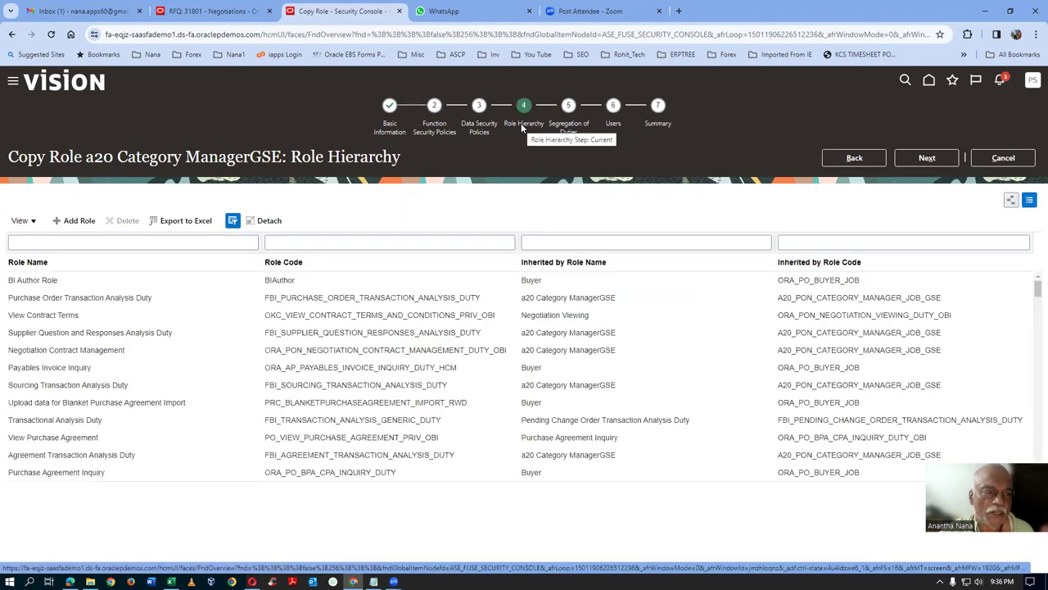
click(430, 124)
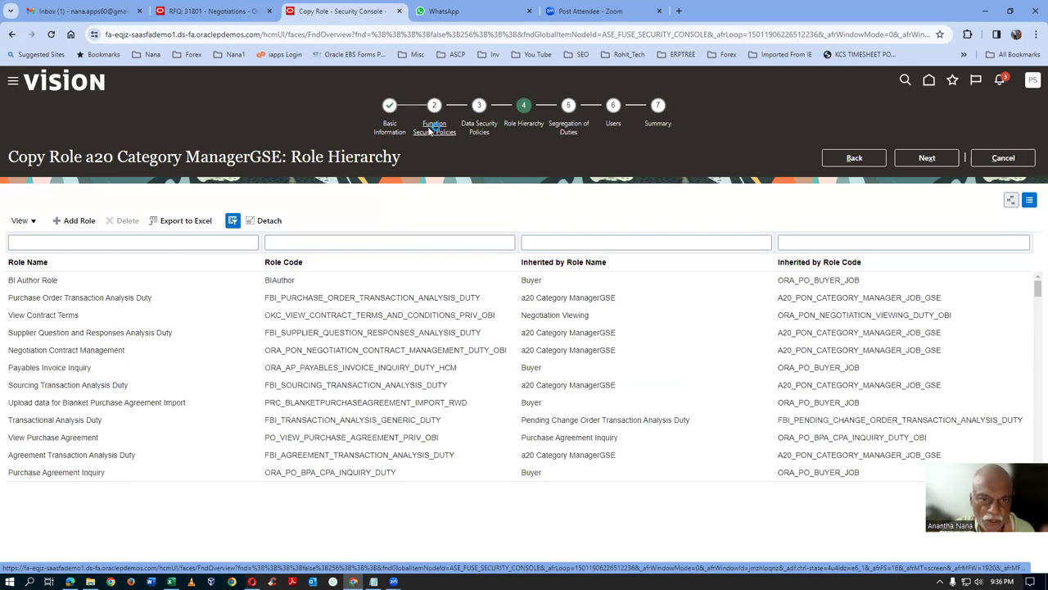
click(88, 243)
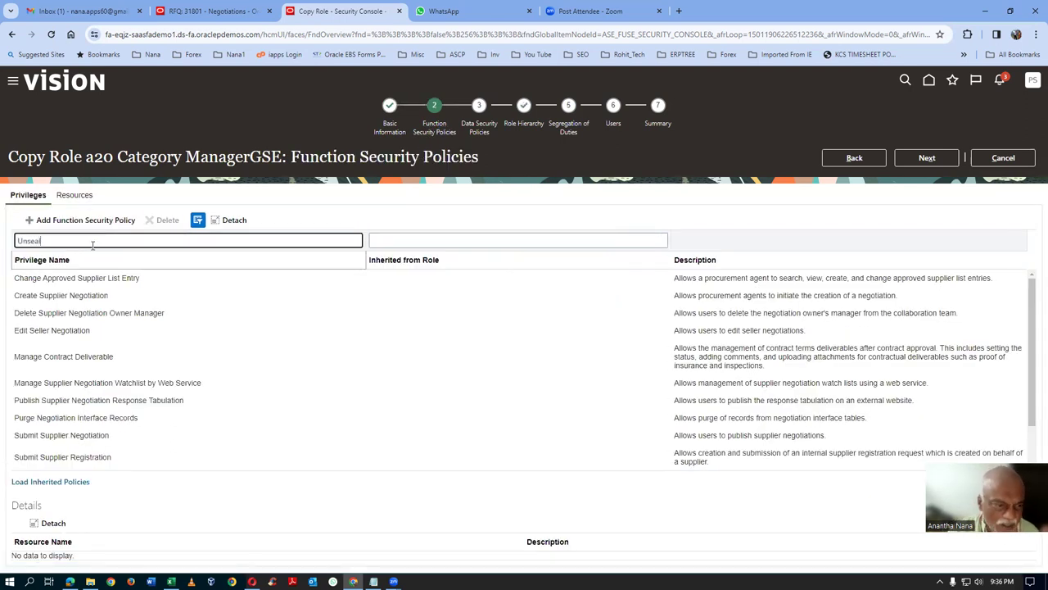
key(Return)
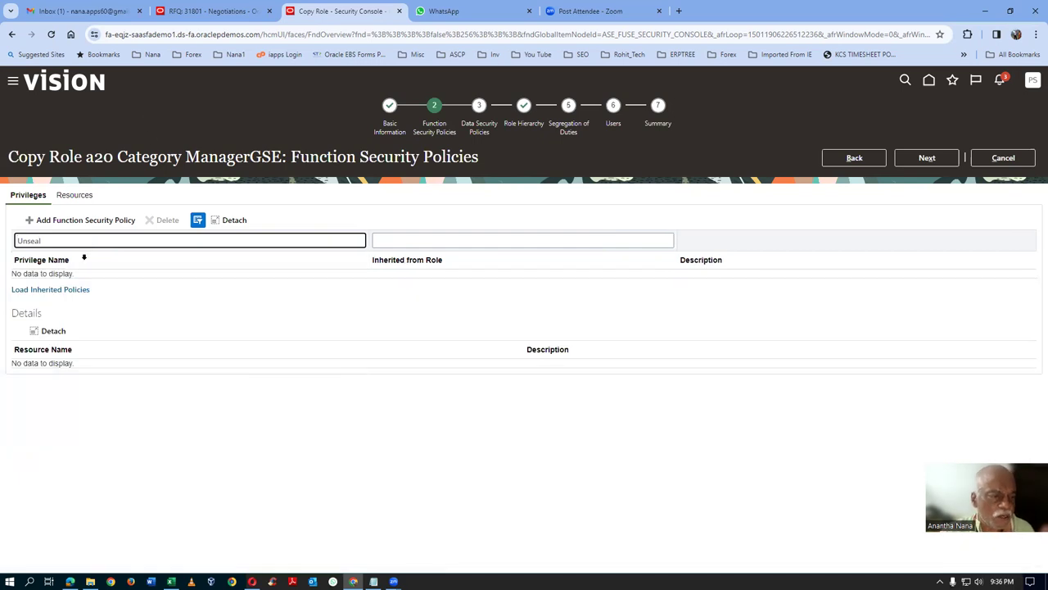
click(37, 290)
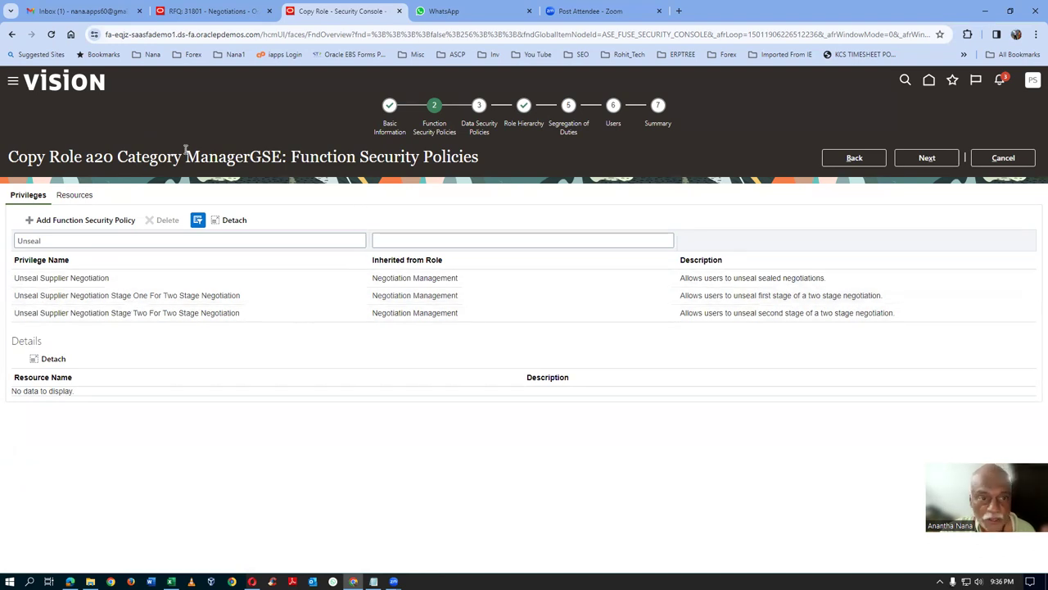
click(527, 129)
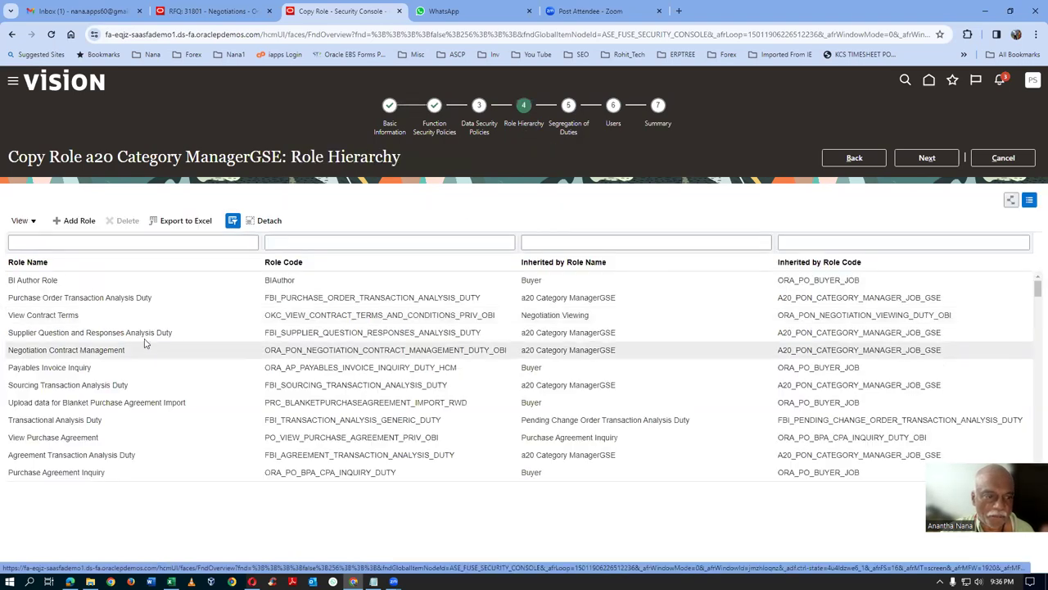
- Filter the hierarchy by 'Negotiation Ma' and delete the ORA_PON_NEGOTIATION_MANAGEMENT_DUTY role
click(49, 242)
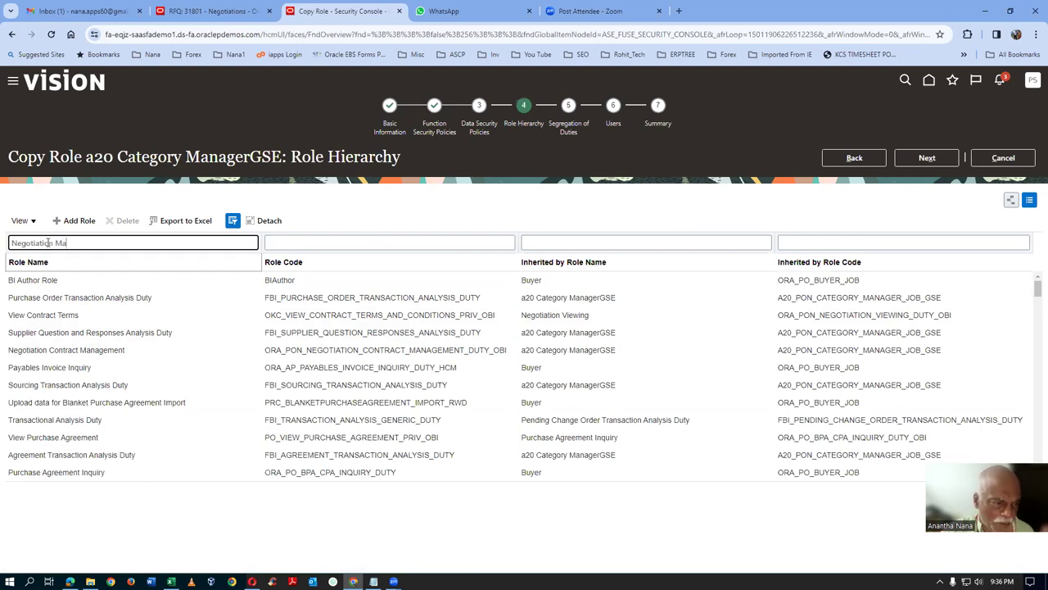
key(Return)
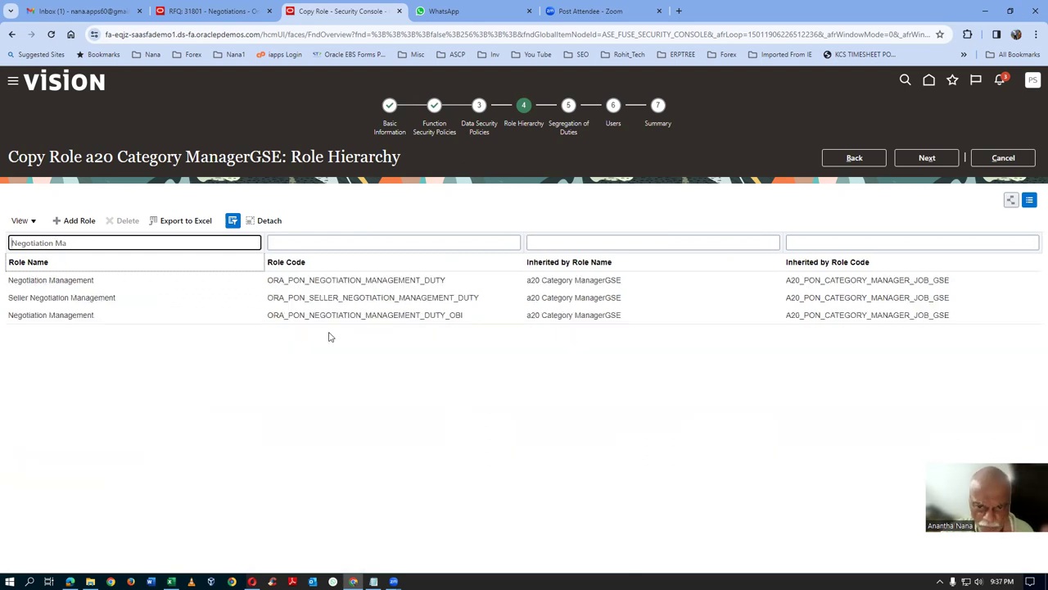
click(135, 281)
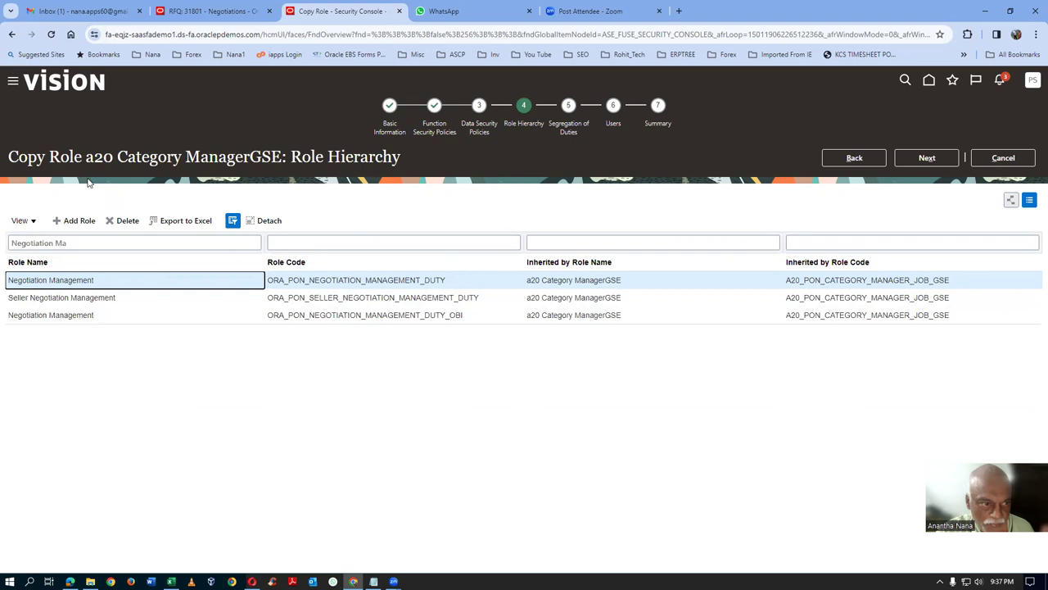
drag(85, 157, 282, 157)
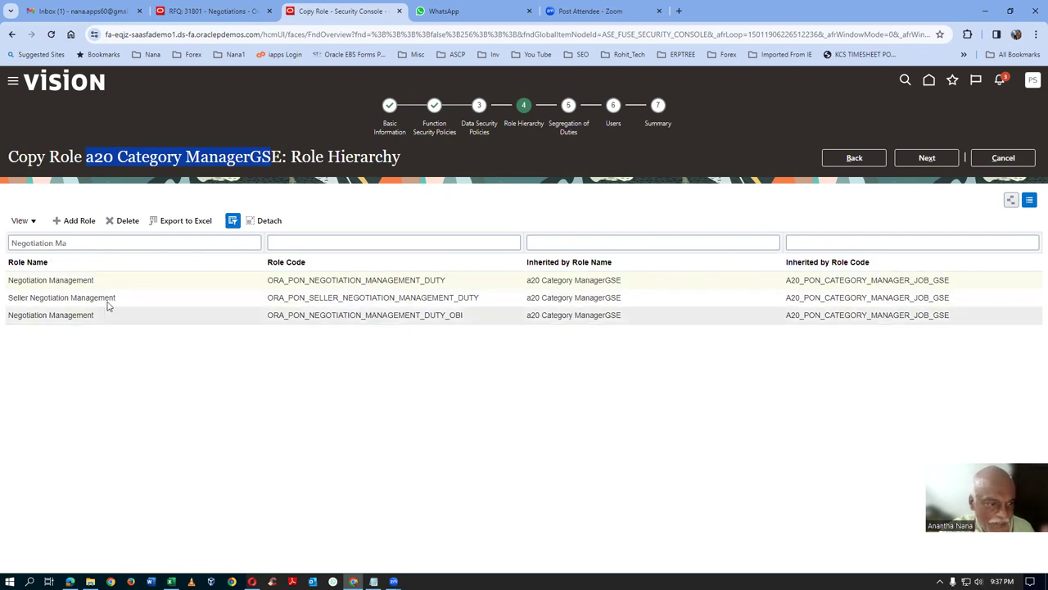
click(126, 283)
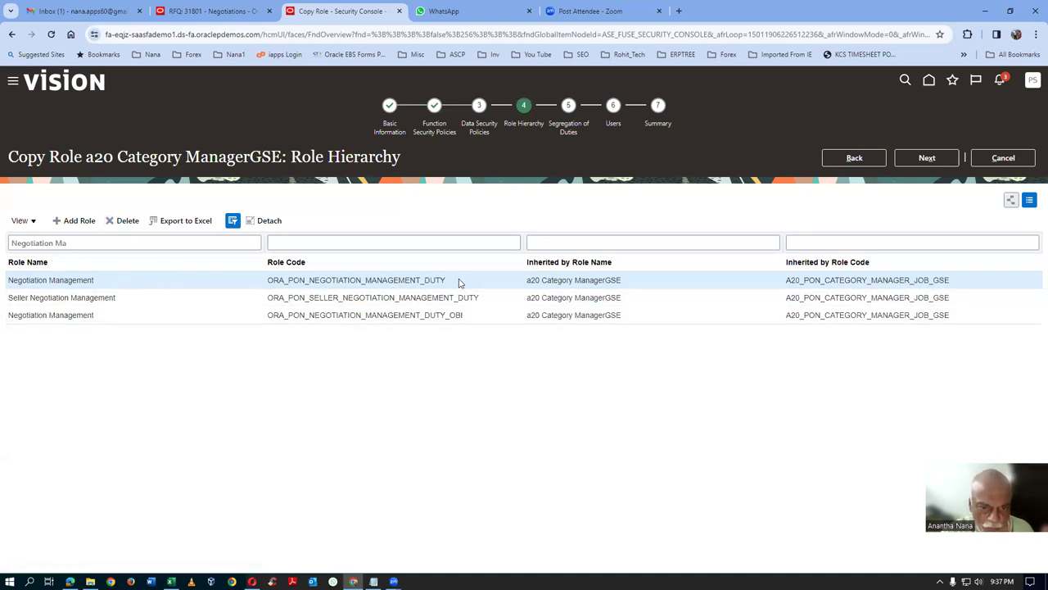
click(123, 222)
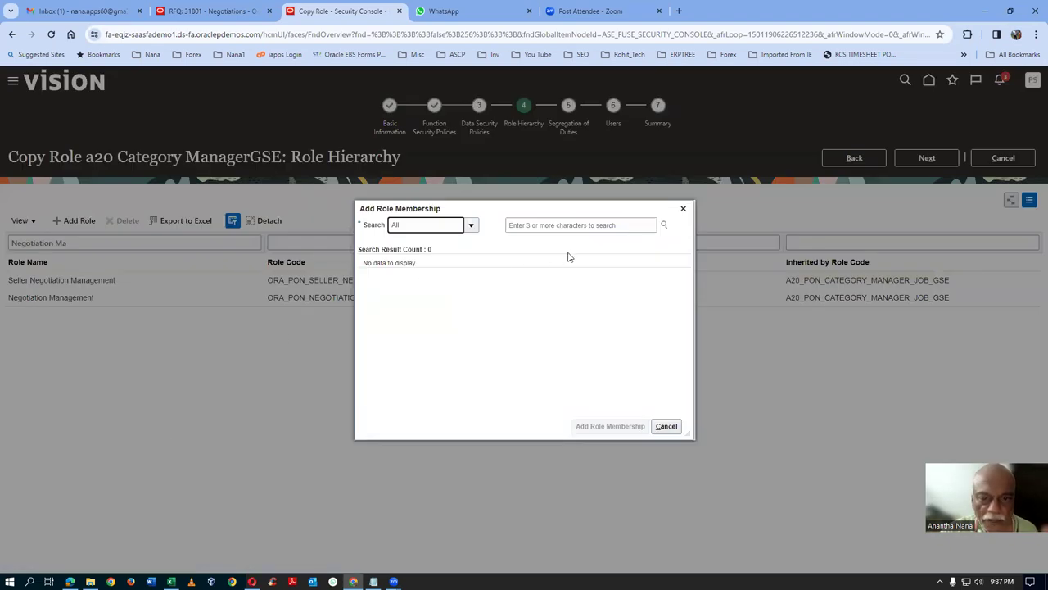
click(555, 226)
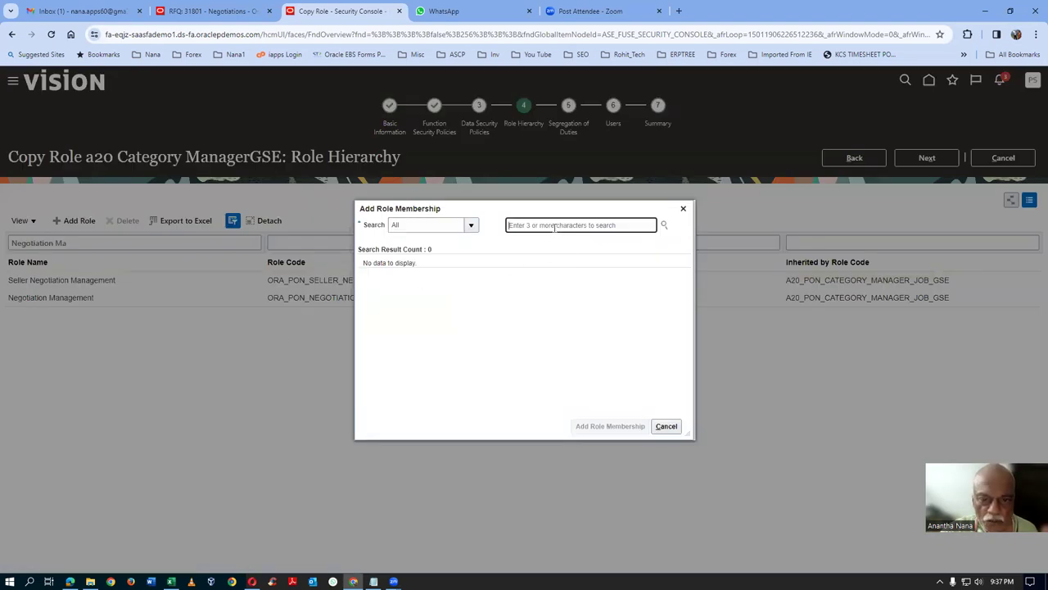
text(a20)
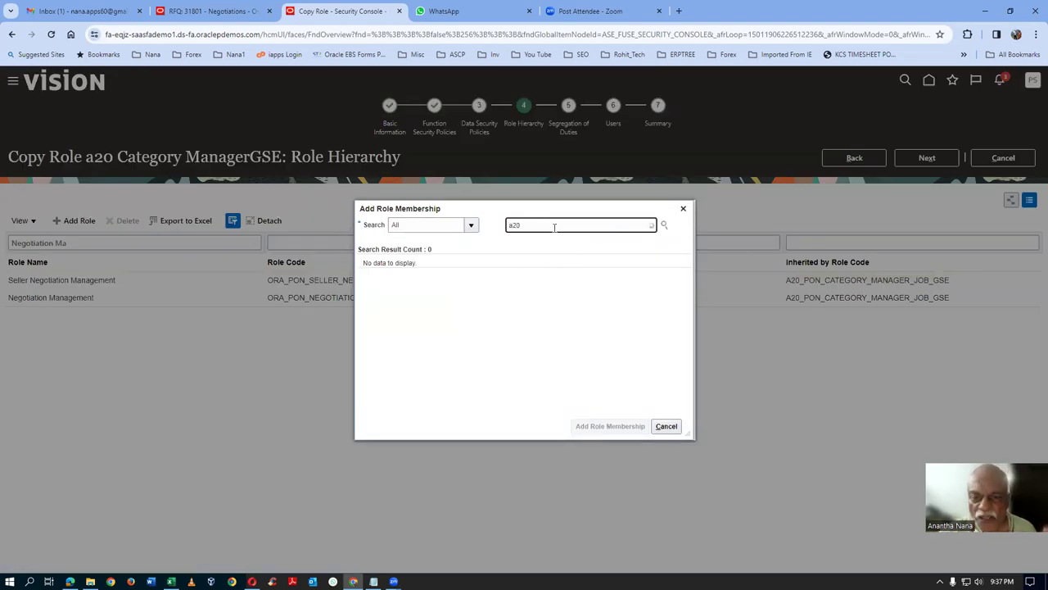
click(532, 264)
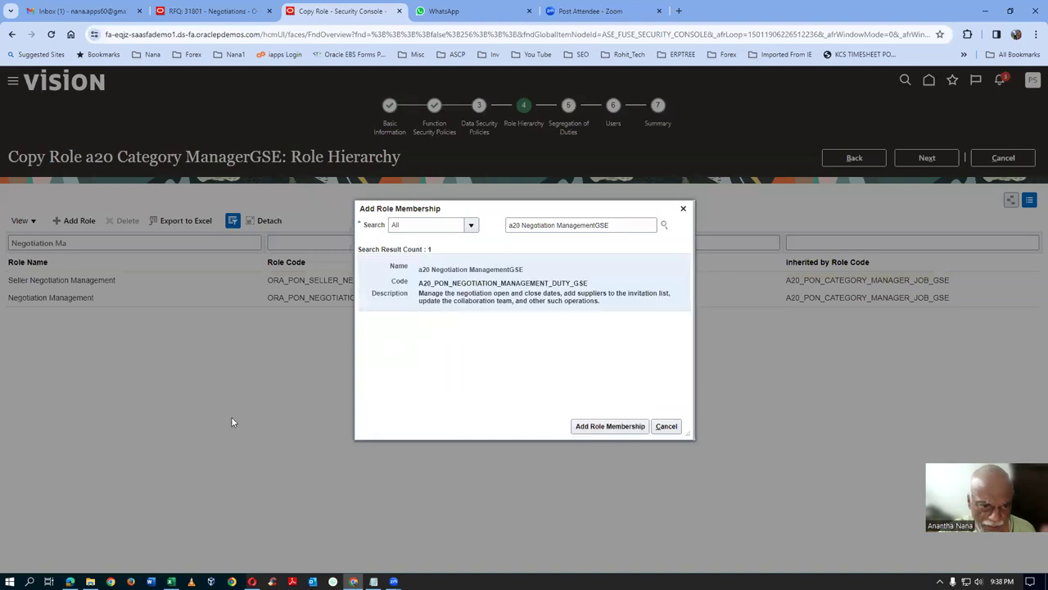
click(610, 426)
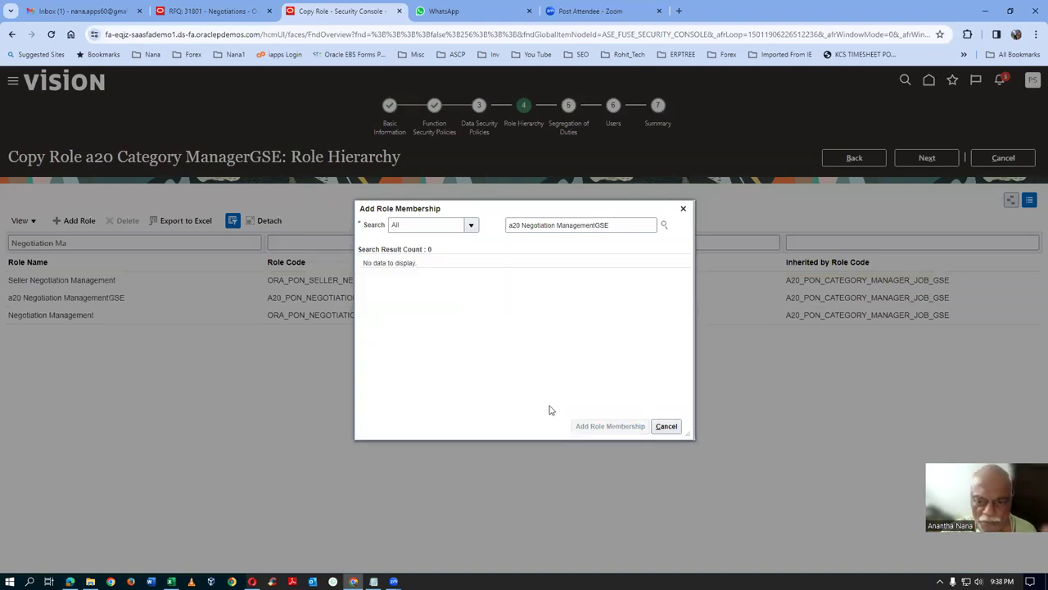
click(683, 208)
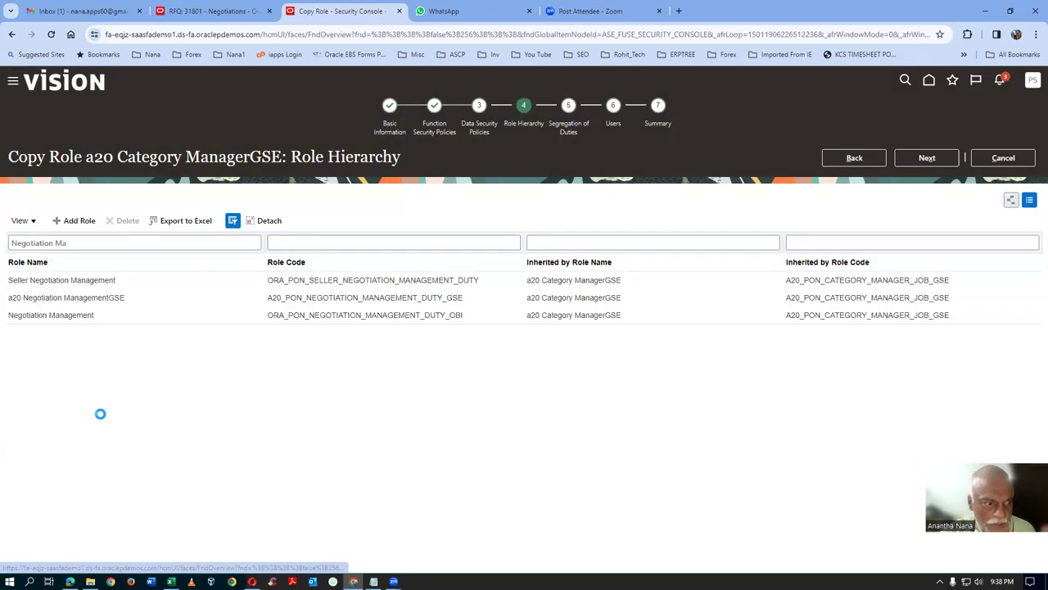
click(150, 303)
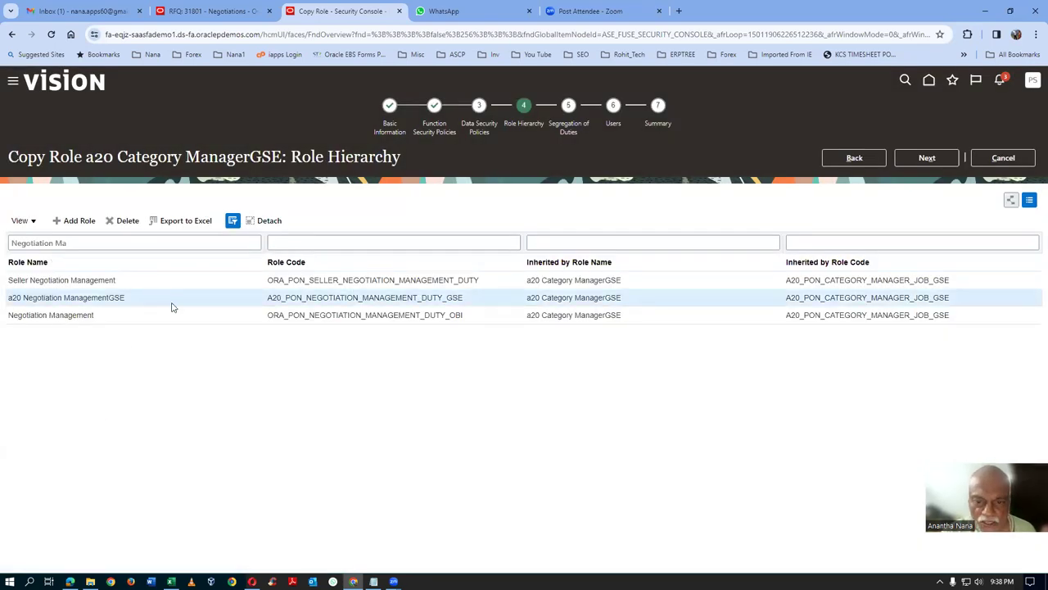
drag(92, 160, 284, 158)
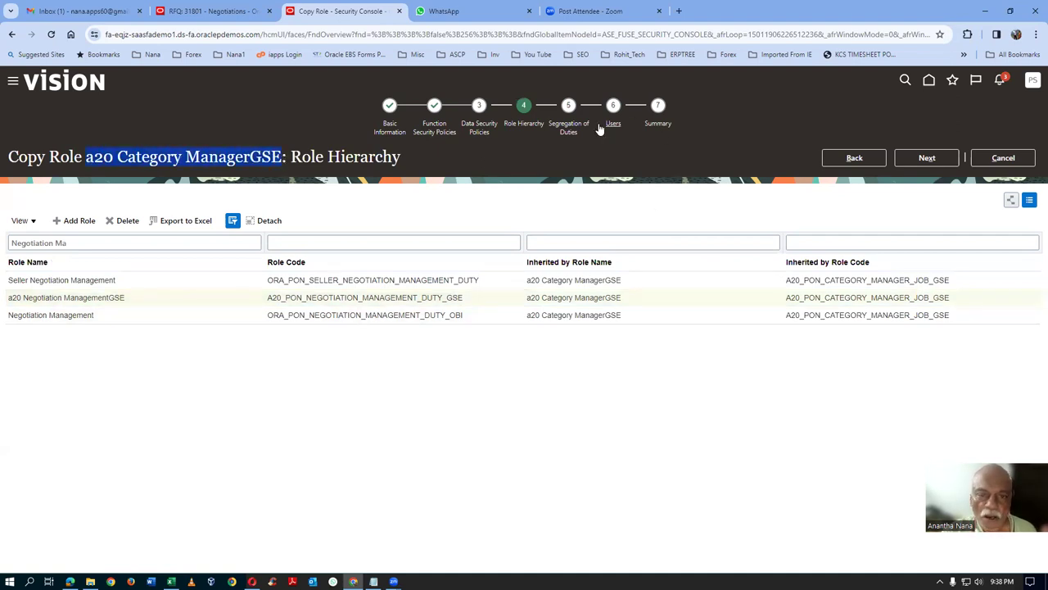
- Load inherited Unseal policies, check the stage-two unseal privilege, and reach the copy's Summary
click(435, 131)
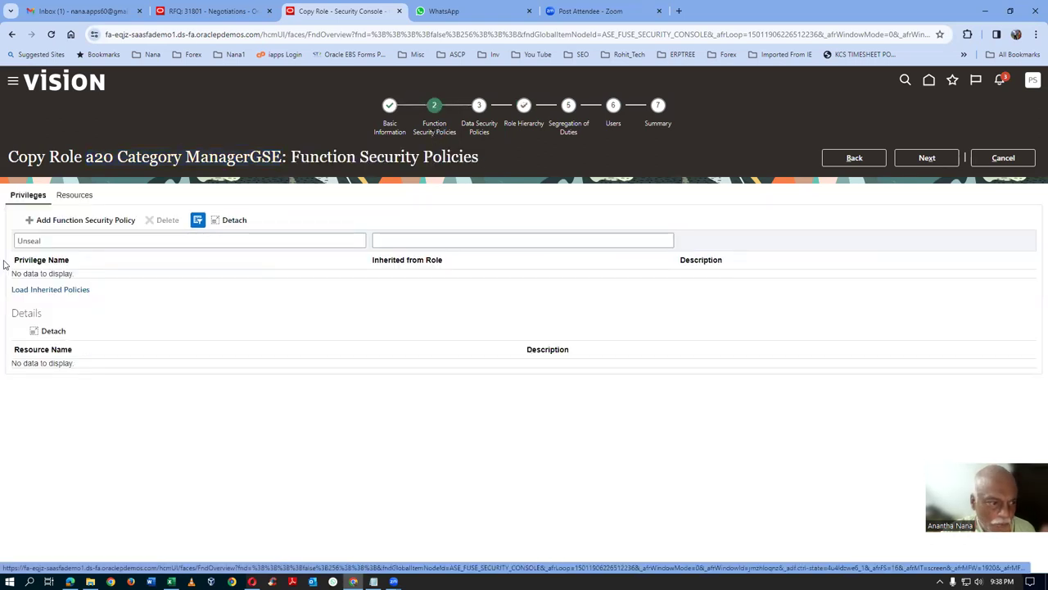
click(43, 290)
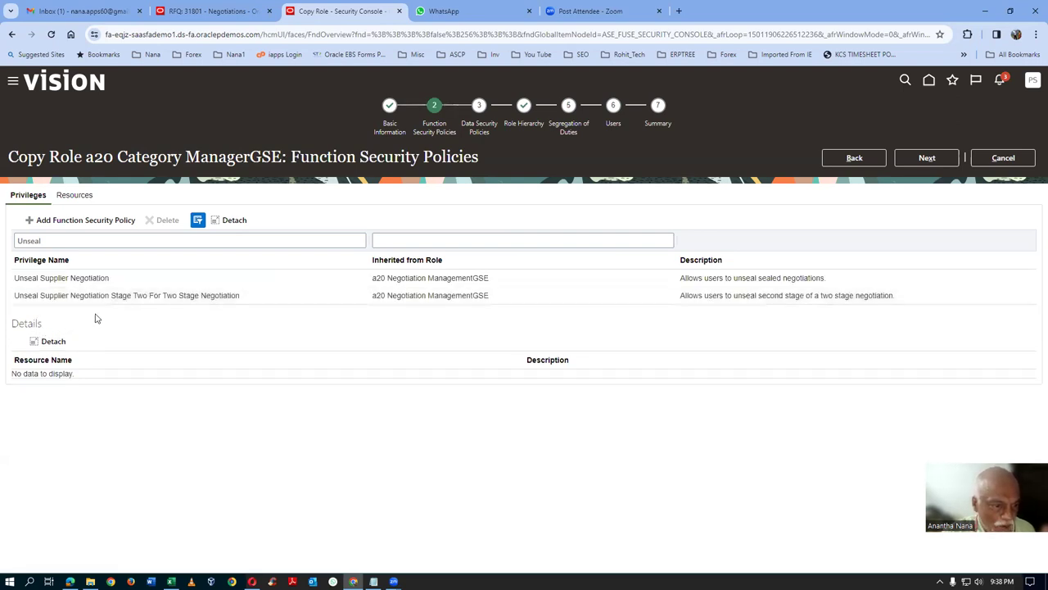
click(242, 297)
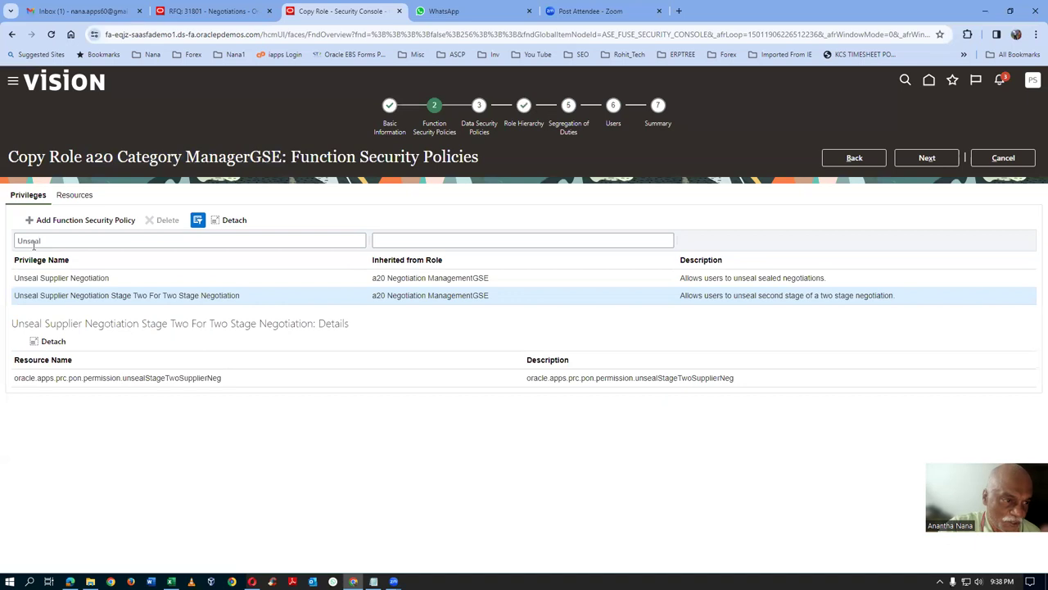
drag(92, 158, 281, 156)
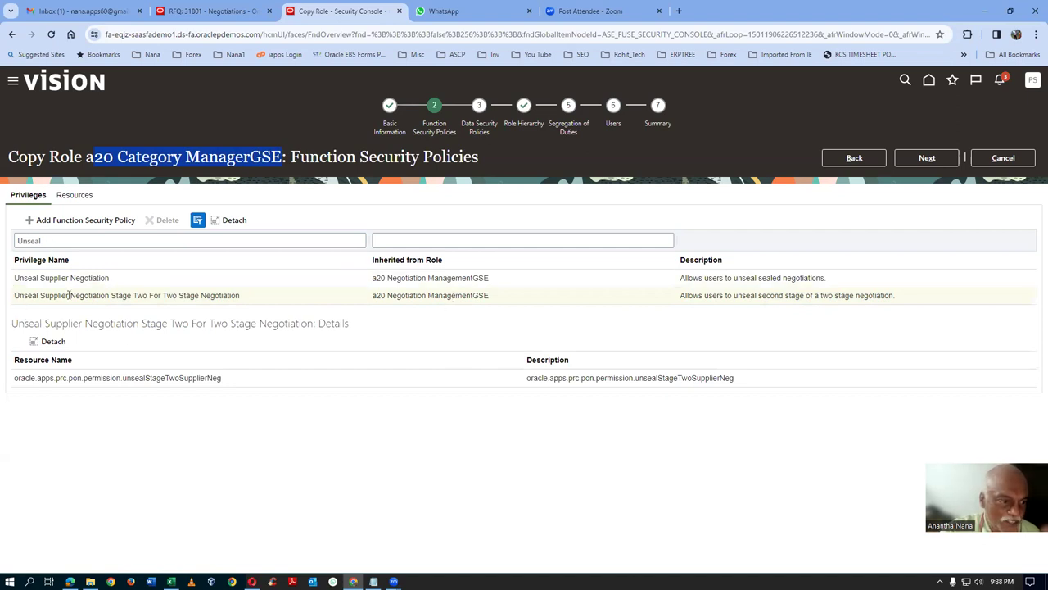
click(281, 297)
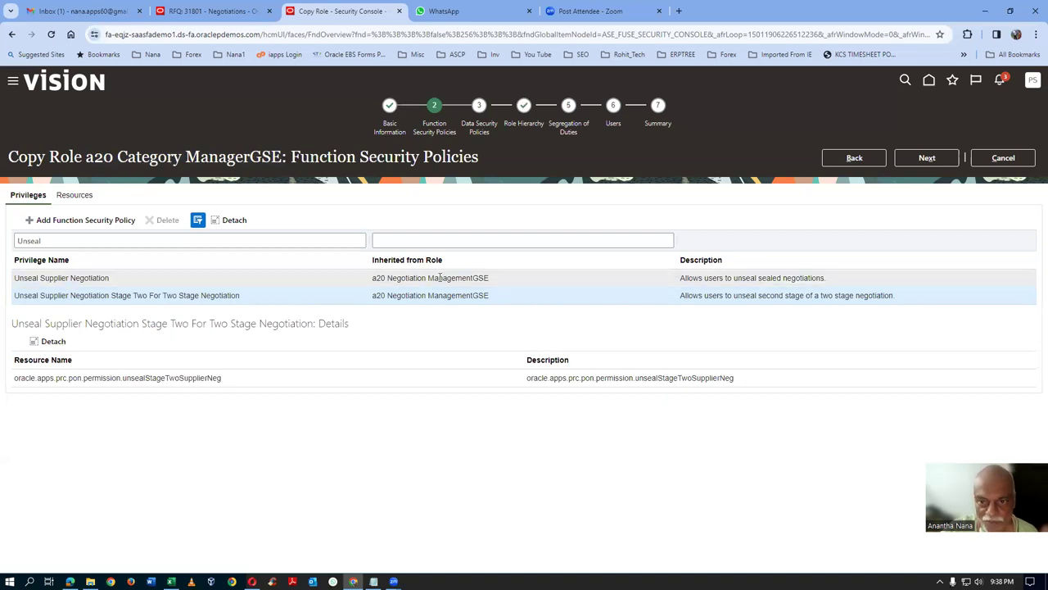
click(659, 124)
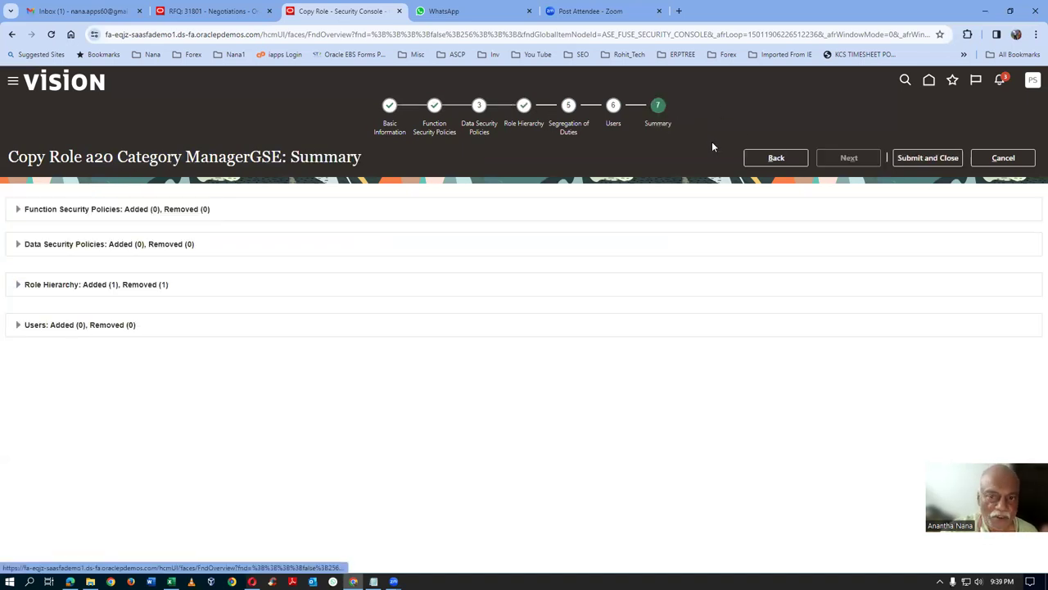
- Submit the a20 Category ManagerGSE role copy, acknowledge the confirmation, and return to the worksheet
click(918, 157)
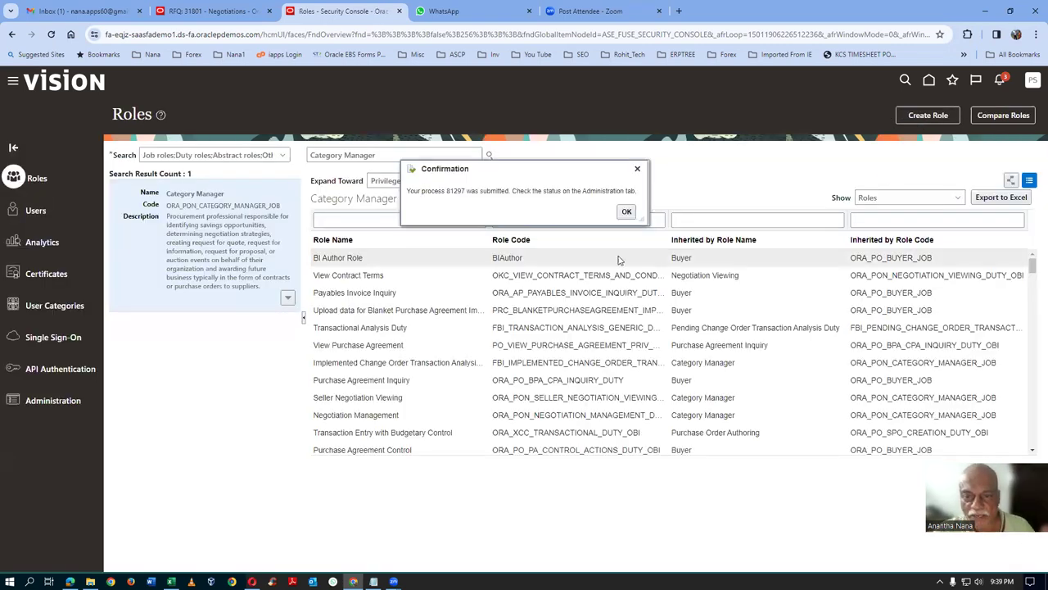
click(627, 211)
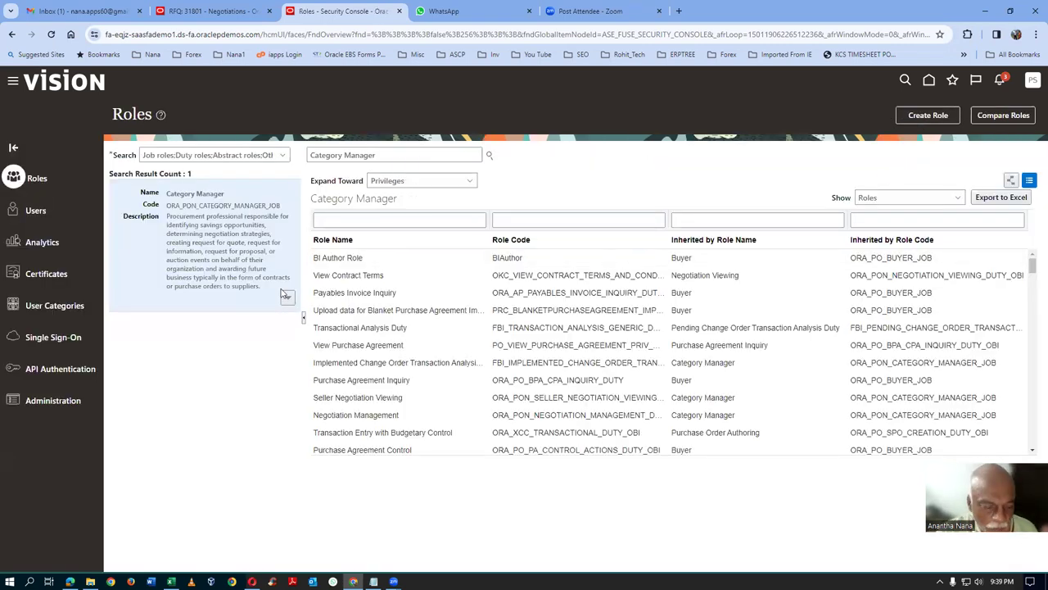
key(alt+Tab)
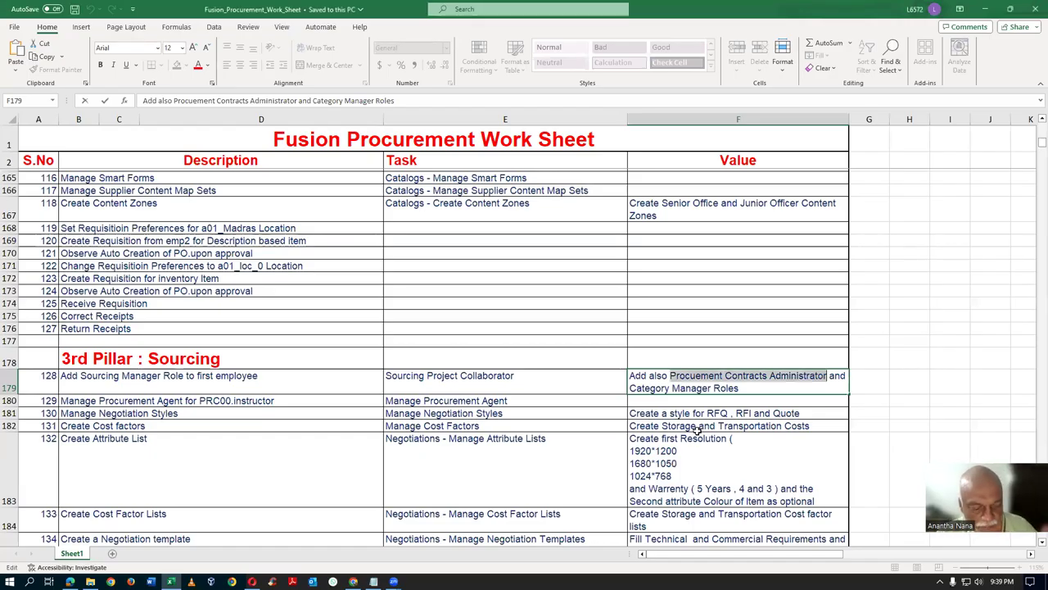
- Check the worksheet note on adding Procurement Contracts Administrator and Category Manager roles
key(alt+Tab)
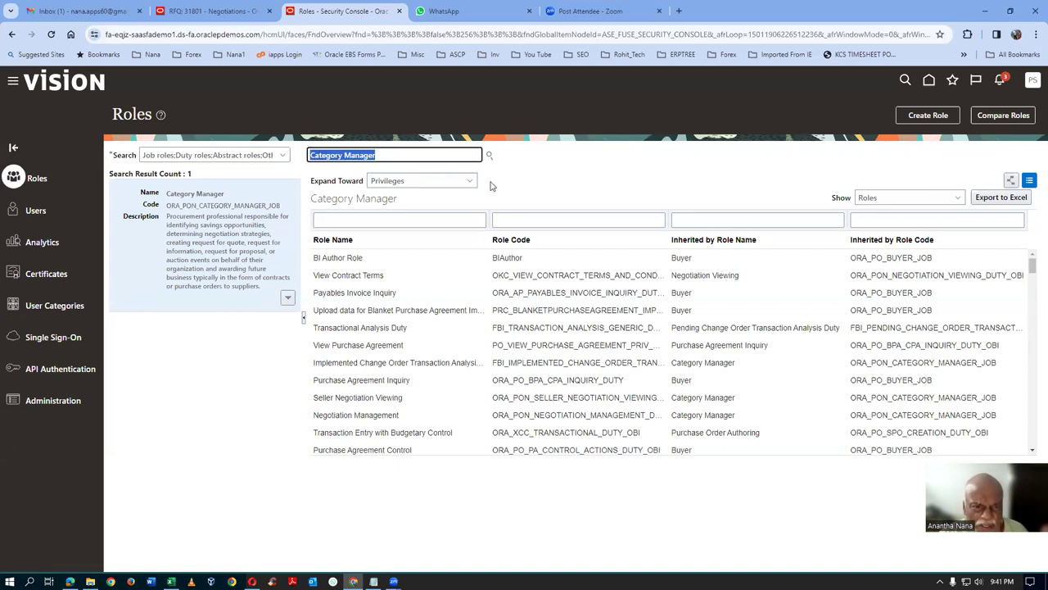
key(alt+Tab)
key(alt+Tab)
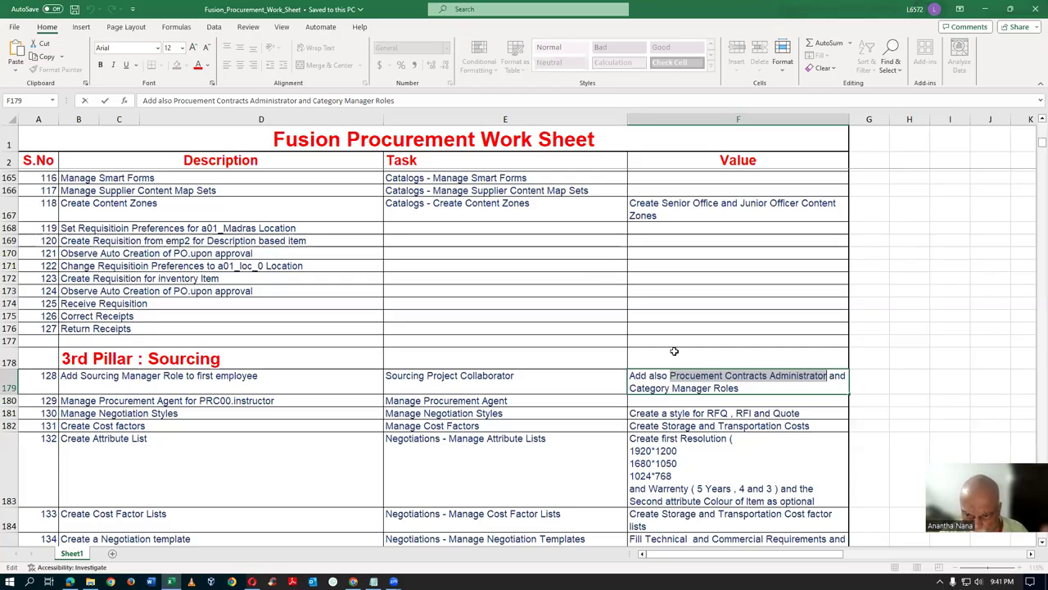
key(alt+Tab)
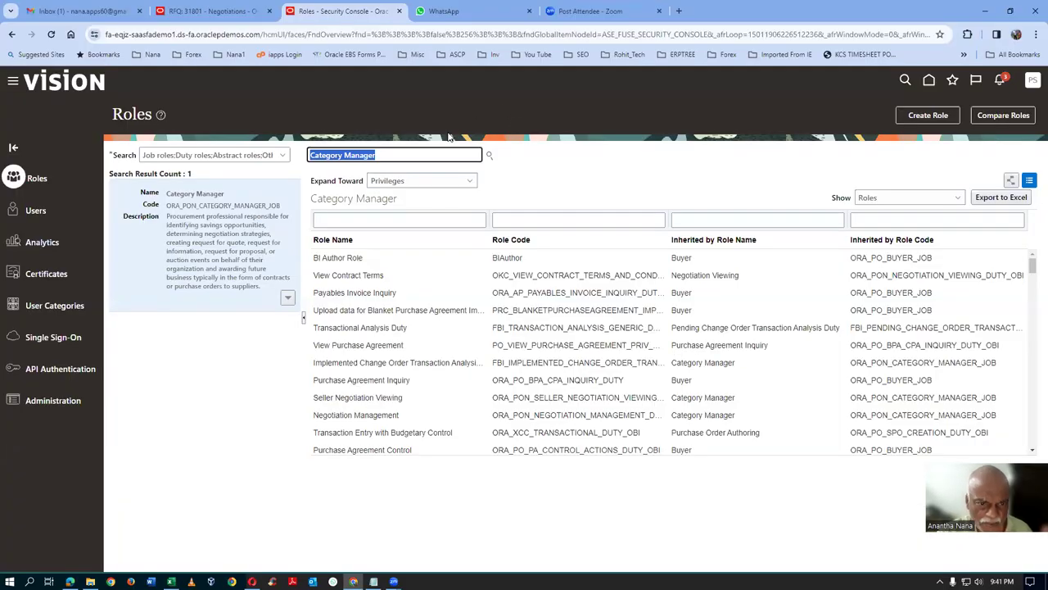
- Search the roles and select the Procurement Contract Administrator job role
key(BackSpace)
text(Procurement Contracts Administrator)
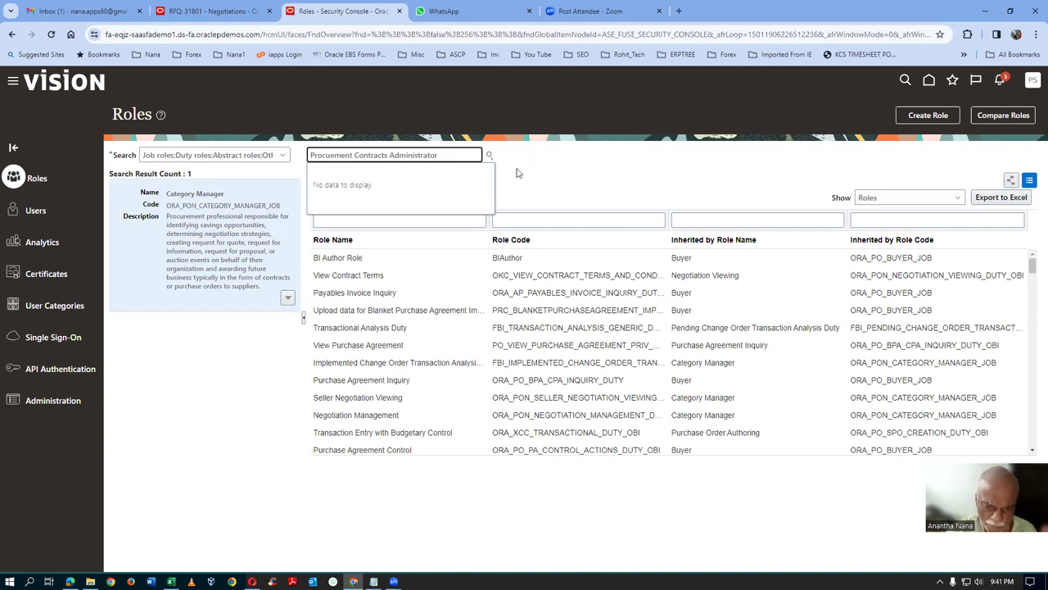
key(BackSpace)
key(BackSpace)
key(BackSpace)
key(BackSpace)
key(BackSpace)
key(BackSpace)
key(BackSpace)
key(BackSpace)
key(BackSpace)
key(BackSpace)
key(BackSpace)
key(BackSpace)
key(BackSpace)
key(BackSpace)
key(BackSpace)
key(BackSpace)
key(BackSpace)
key(BackSpace)
key(BackSpace)
key(BackSpace)
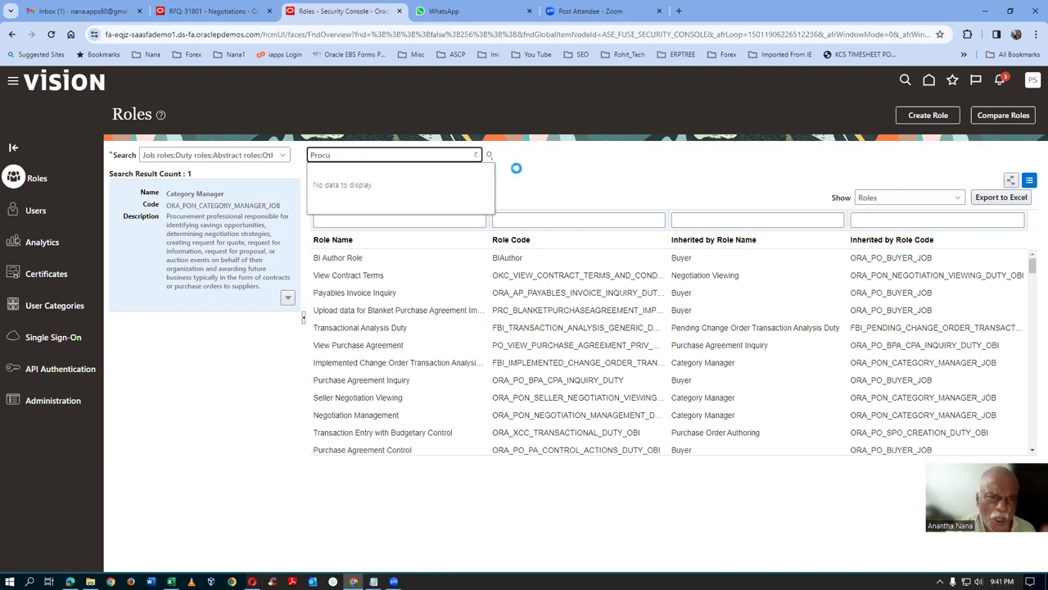
text(ment)
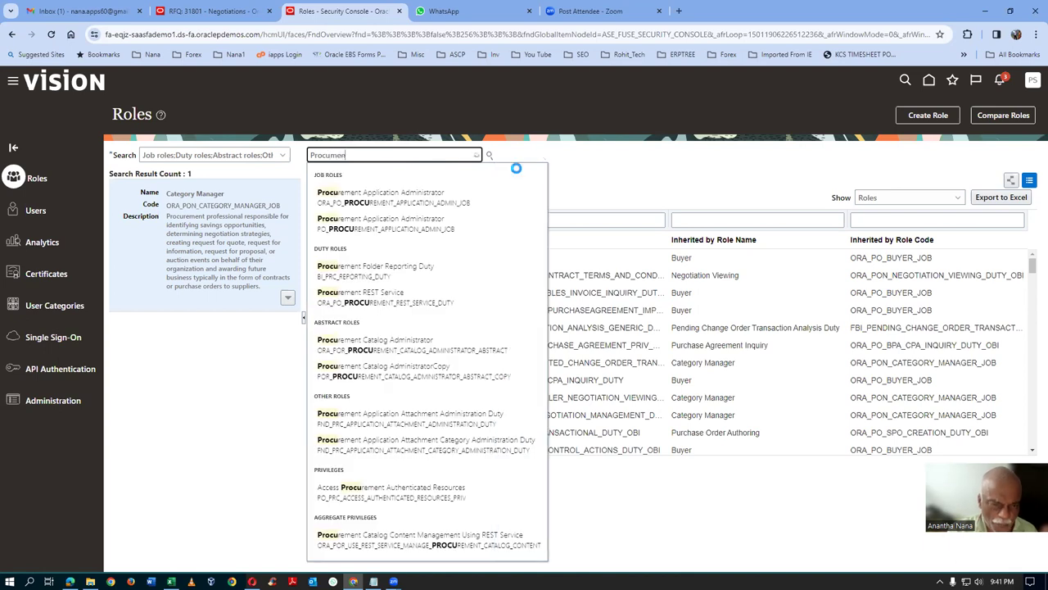
text( co)
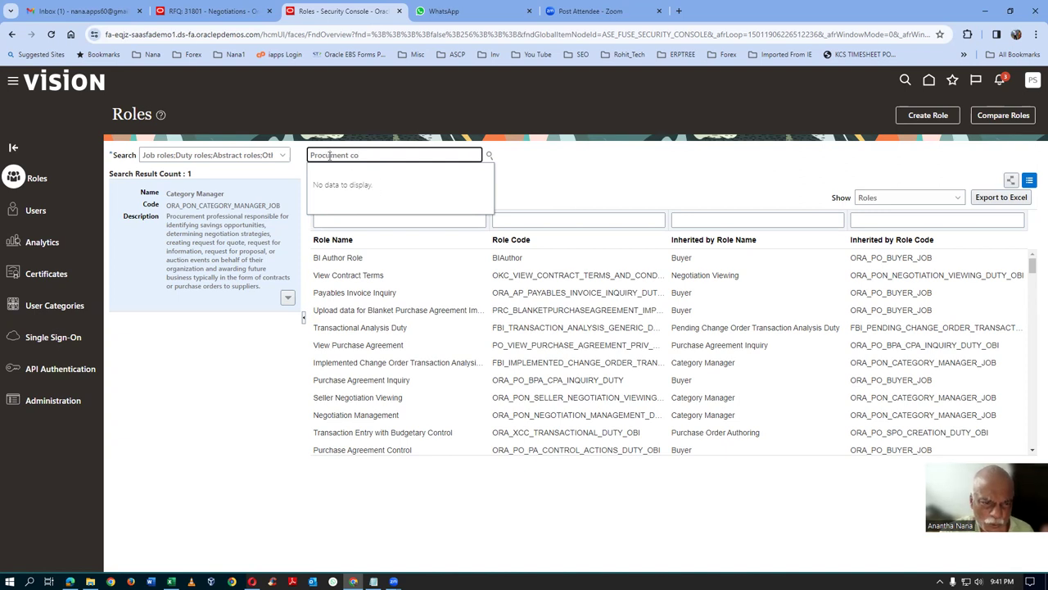
text(re)
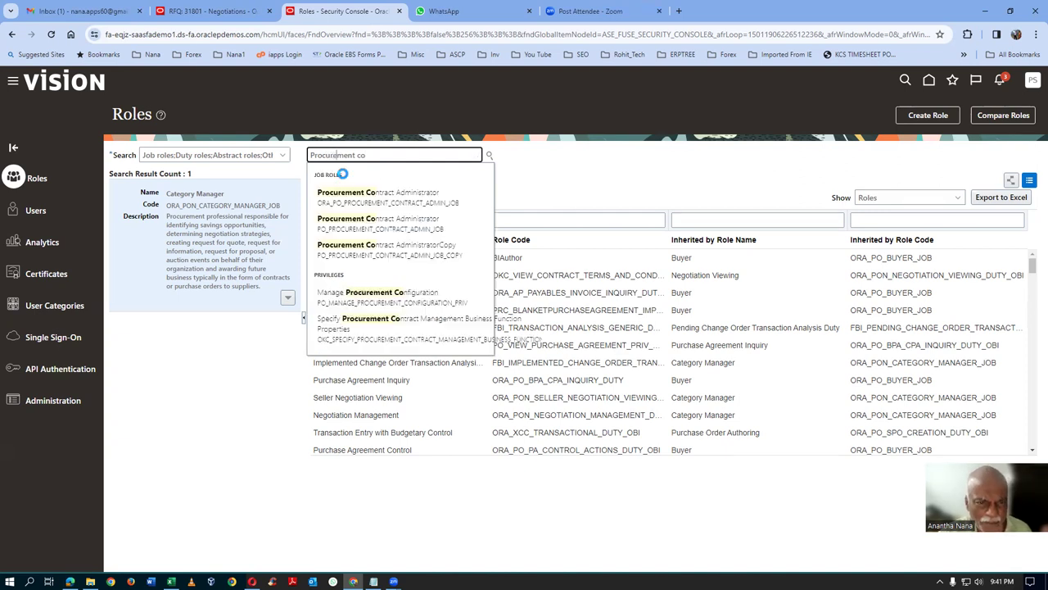
click(437, 199)
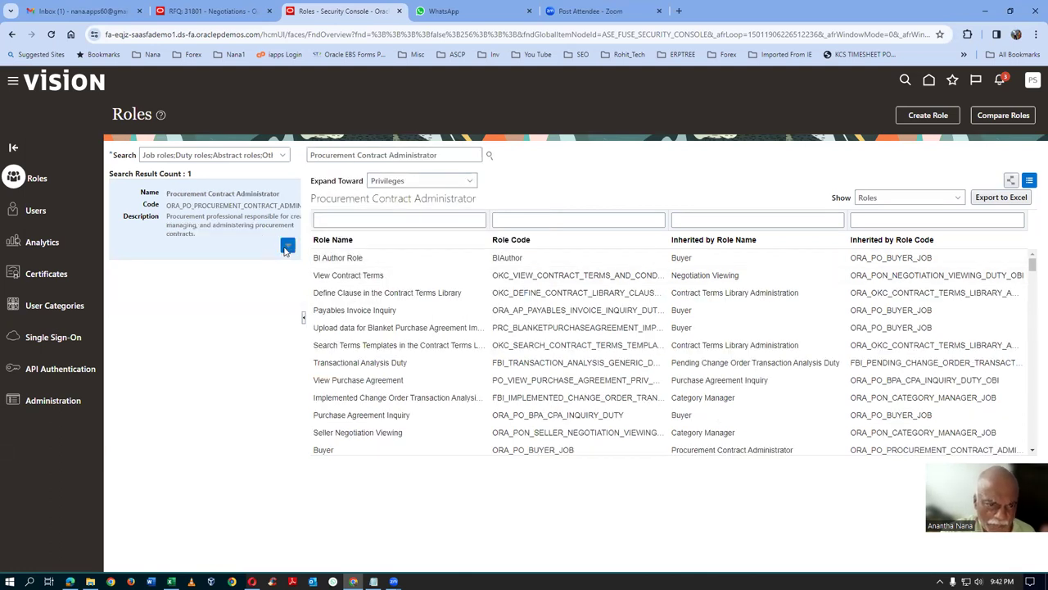
- Copy the role, prefixing its name with 'a20' and its code with 'A20_'
click(287, 247)
click(260, 280)
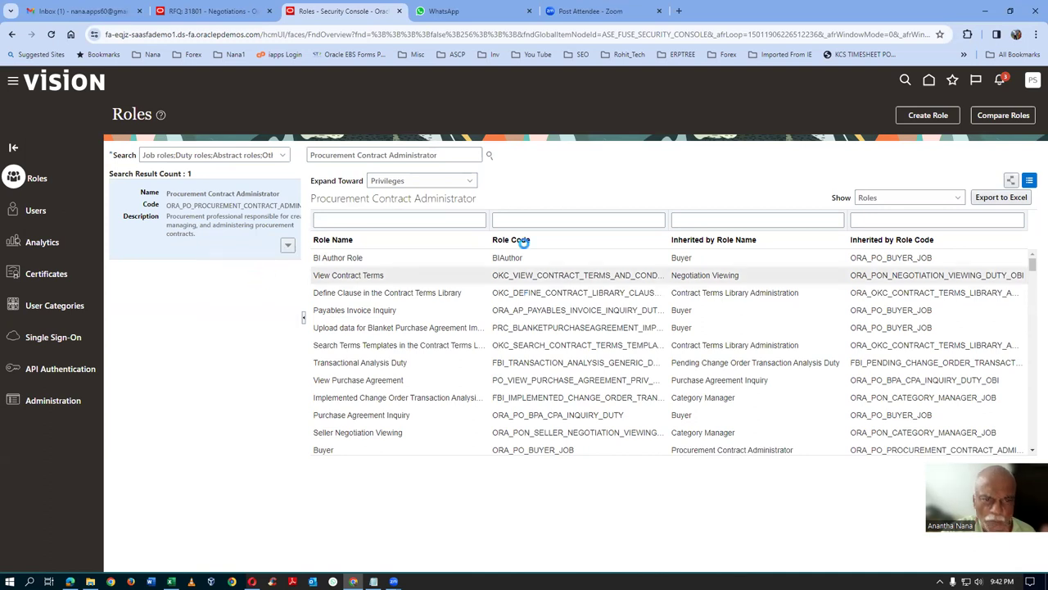
click(546, 343)
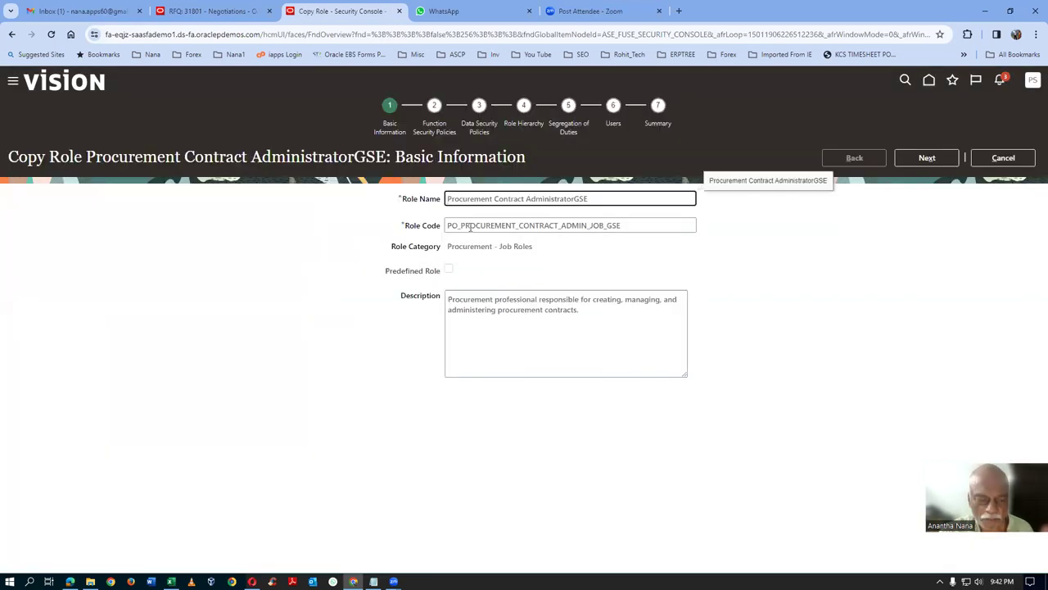
key(ctrl+a)
key(Home)
text(a20)
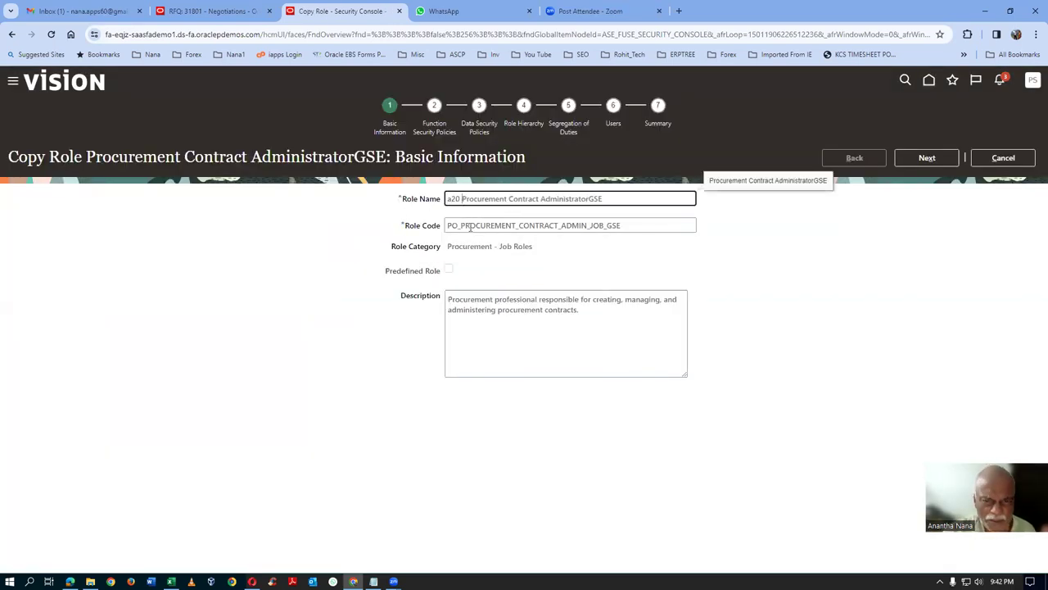
click(446, 224)
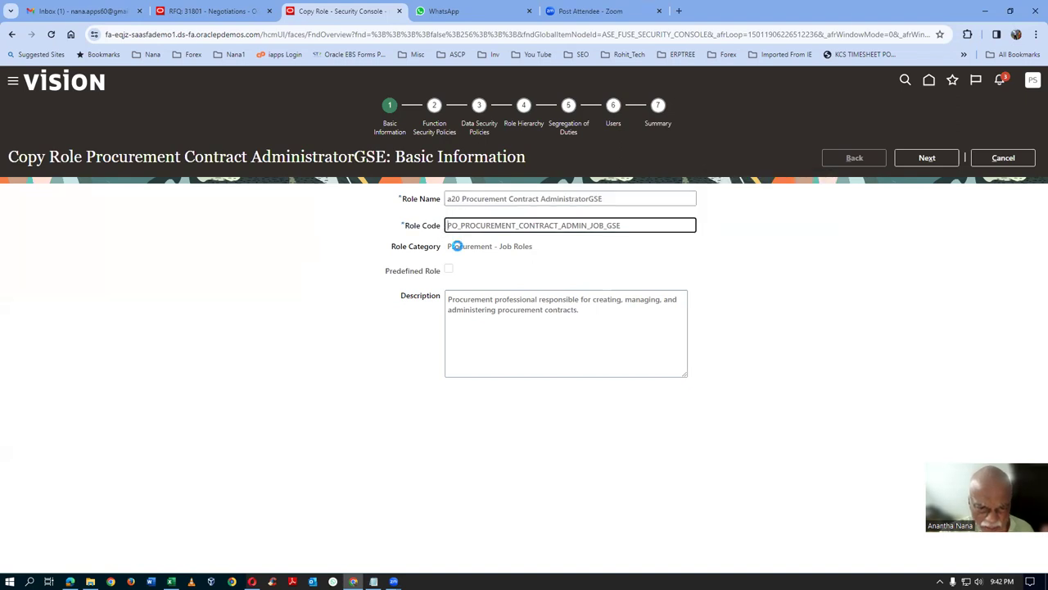
text(A20_)
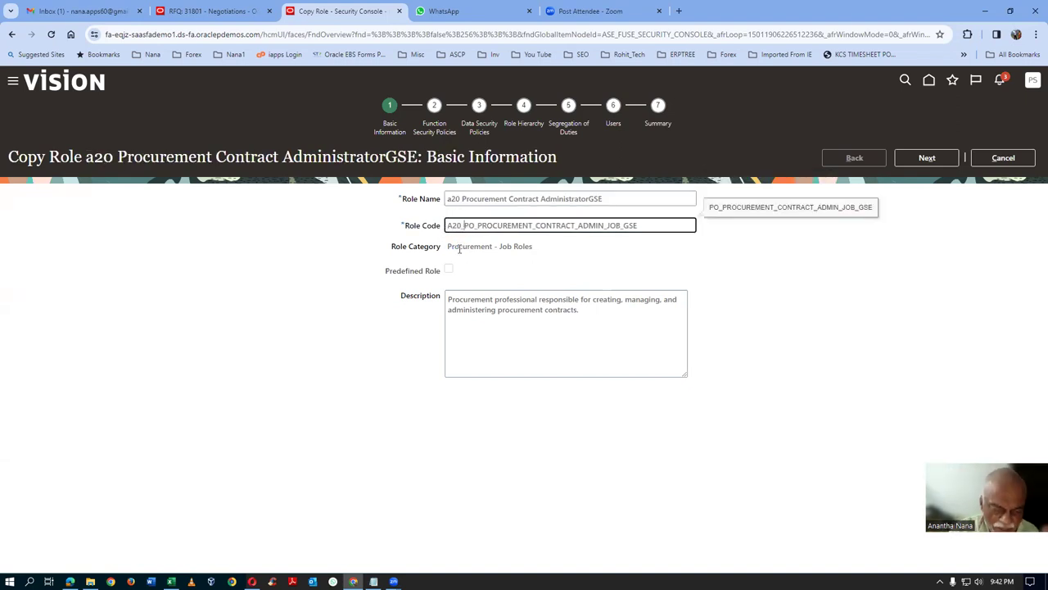
- Remove the inherited Category Manager role from the copied role's hierarchy
click(524, 127)
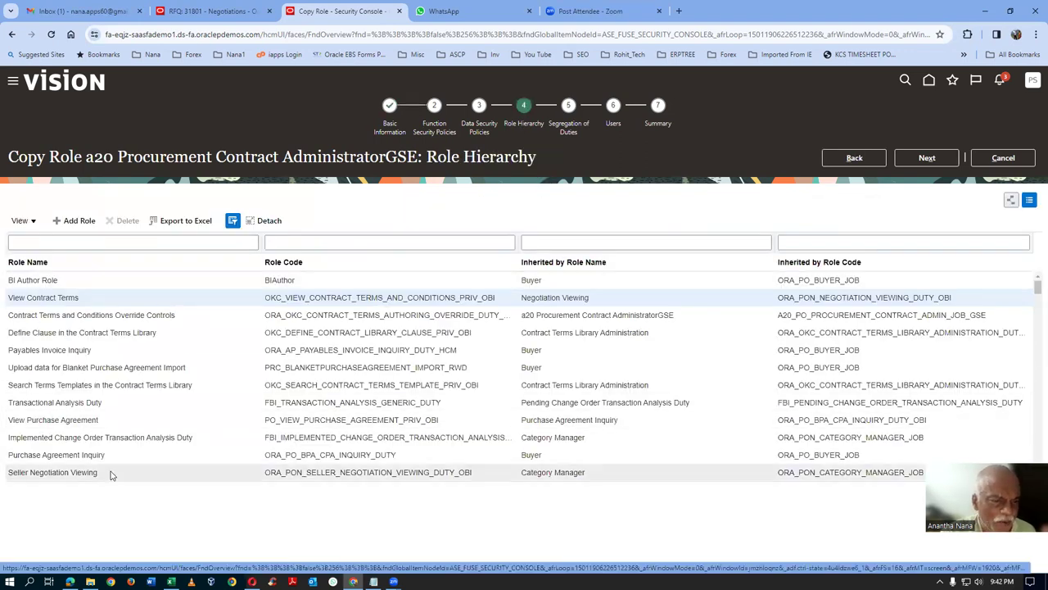
click(28, 245)
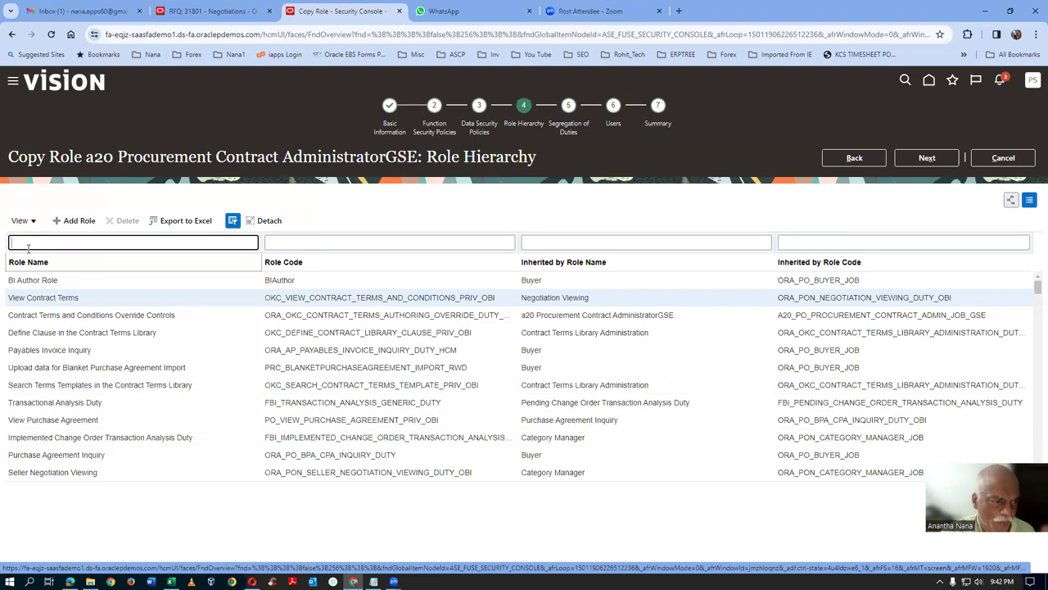
text(Category ma)
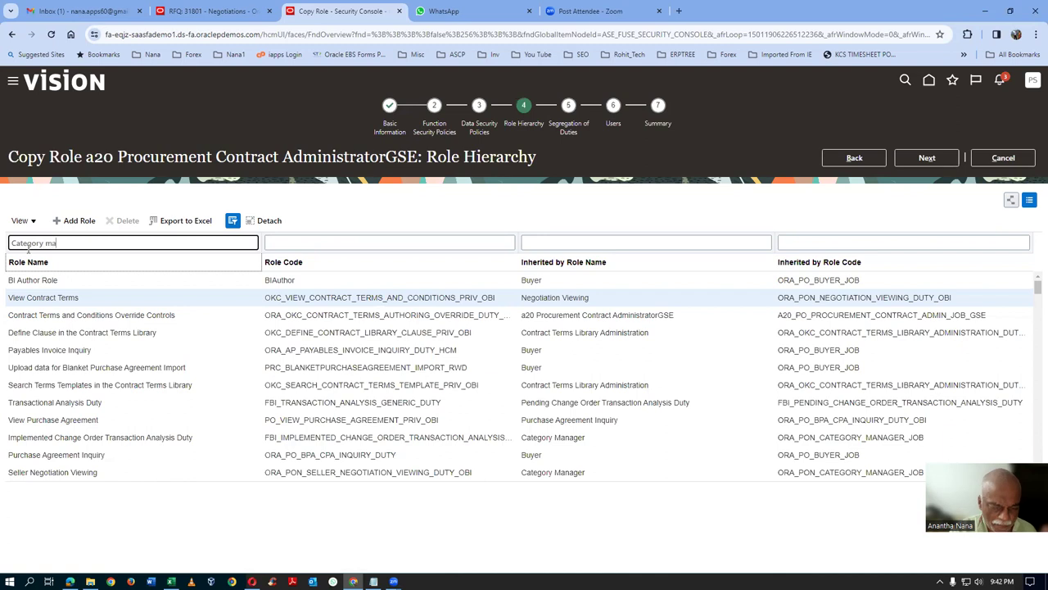
key(Return)
click(140, 278)
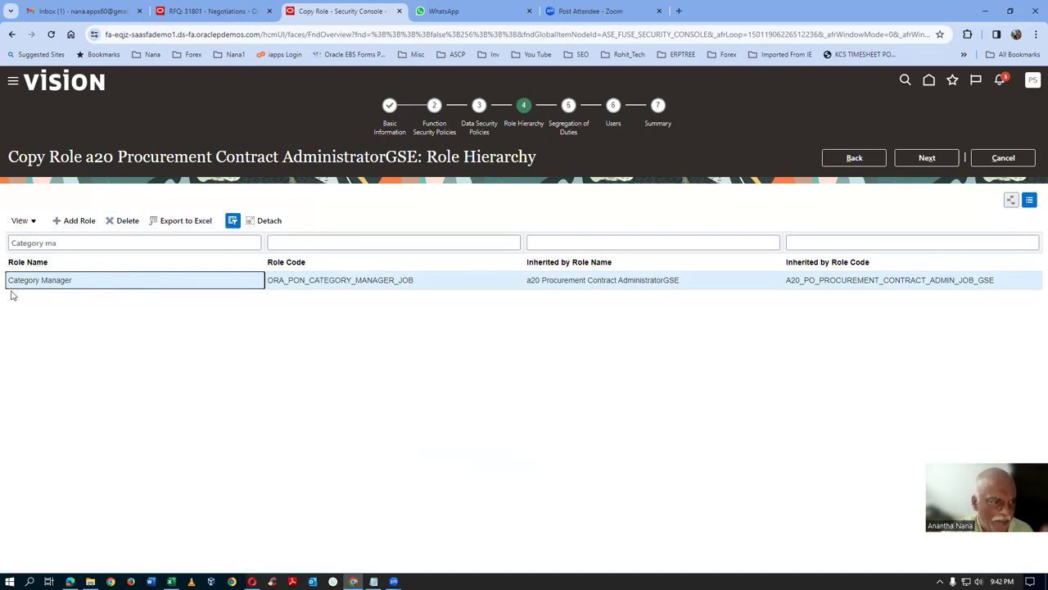
click(124, 221)
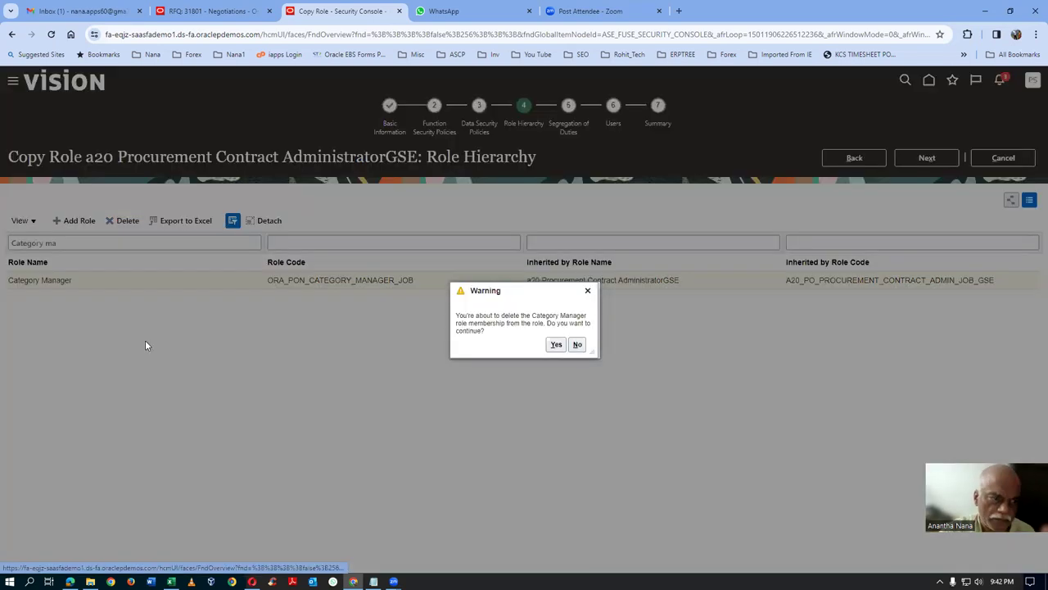
click(555, 345)
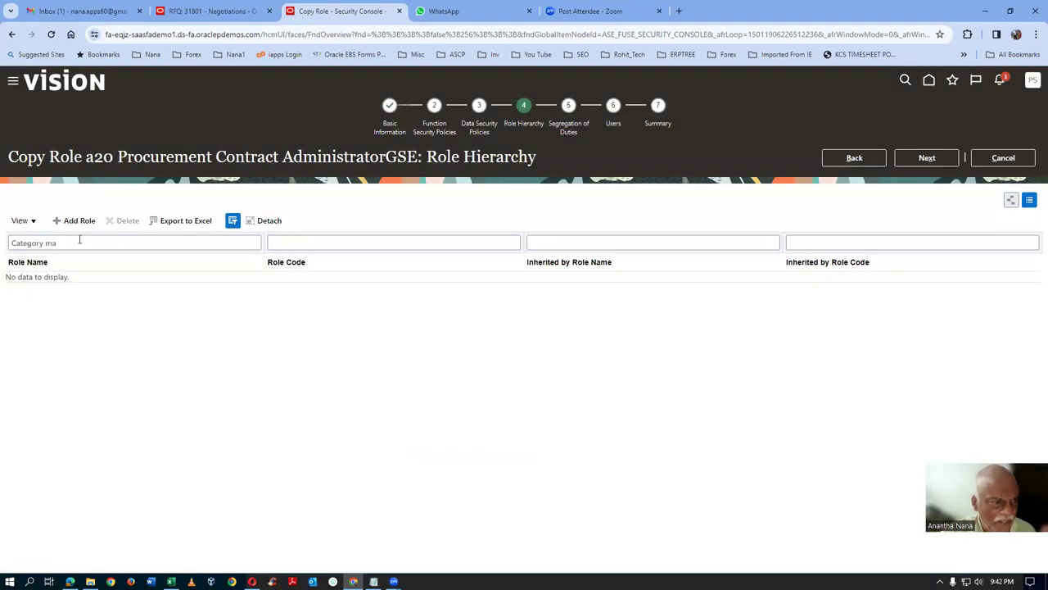
- Add the a20 Category ManagerGSE role to the hierarchy
drag(74, 240, 8, 262)
click(72, 221)
click(525, 226)
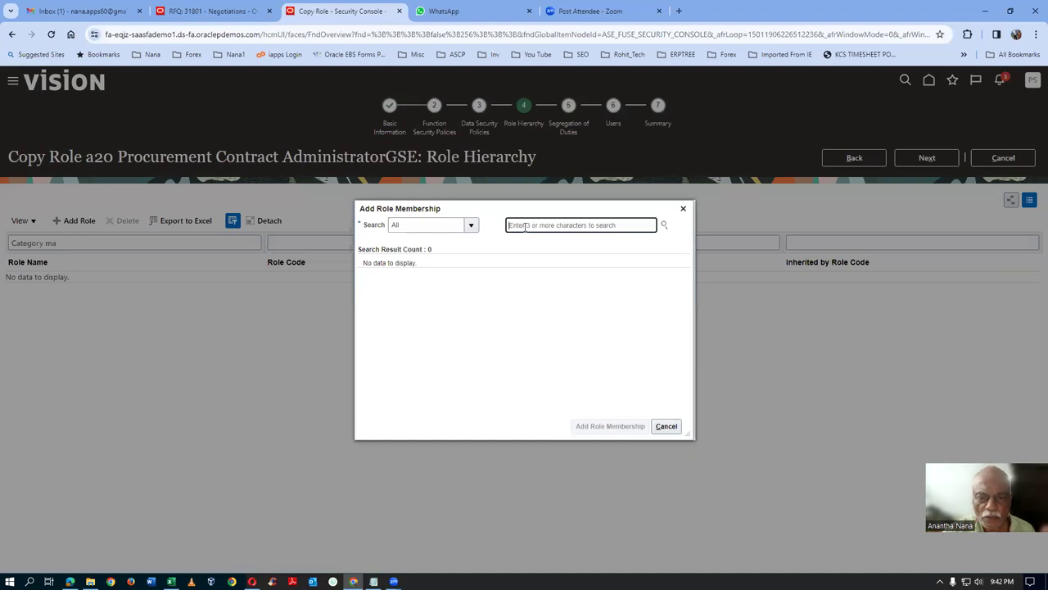
text(a20)
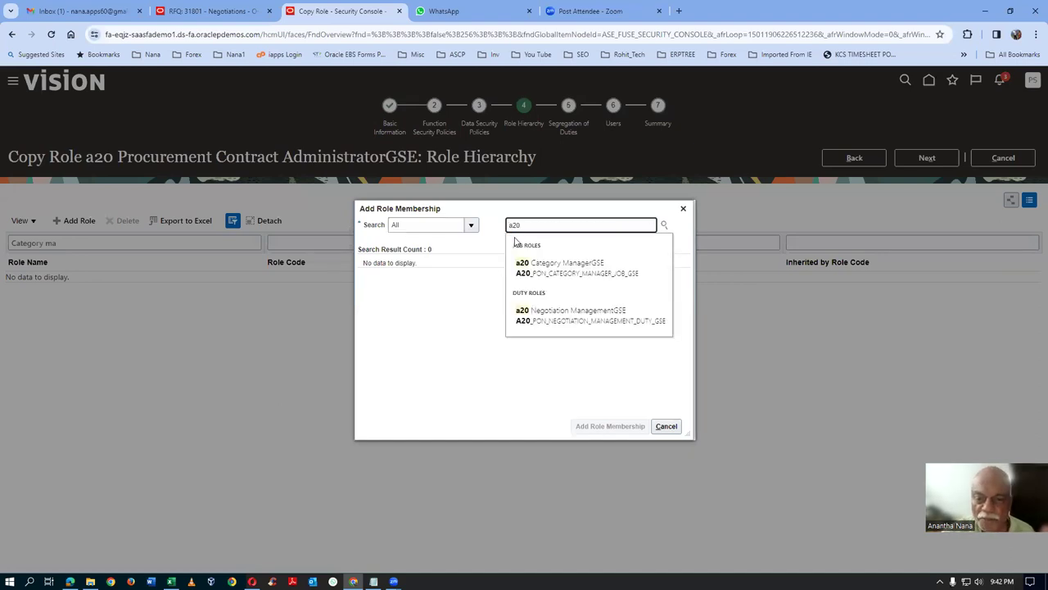
click(590, 267)
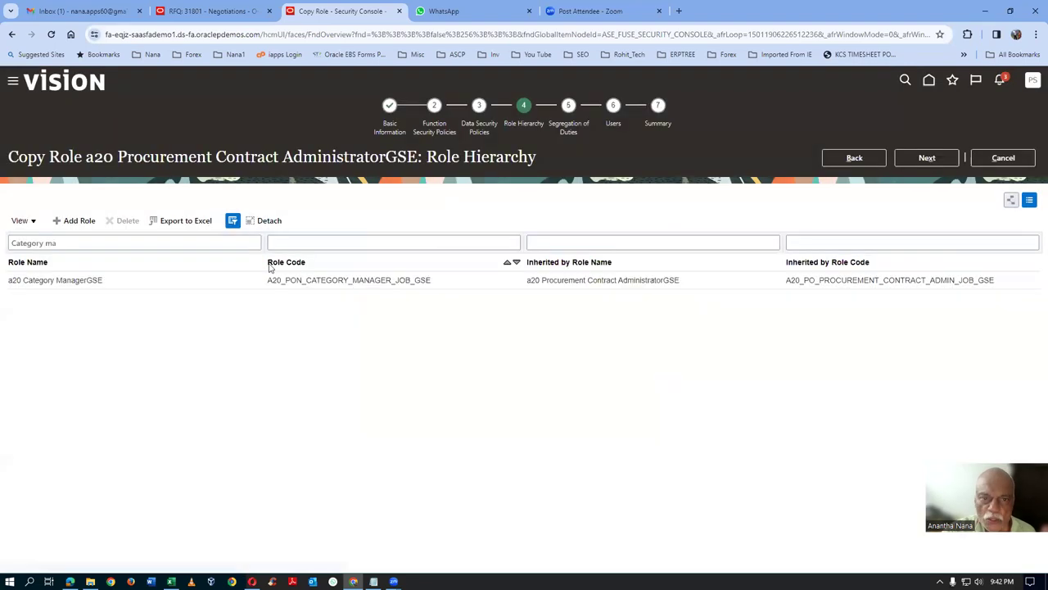
click(683, 208)
click(435, 127)
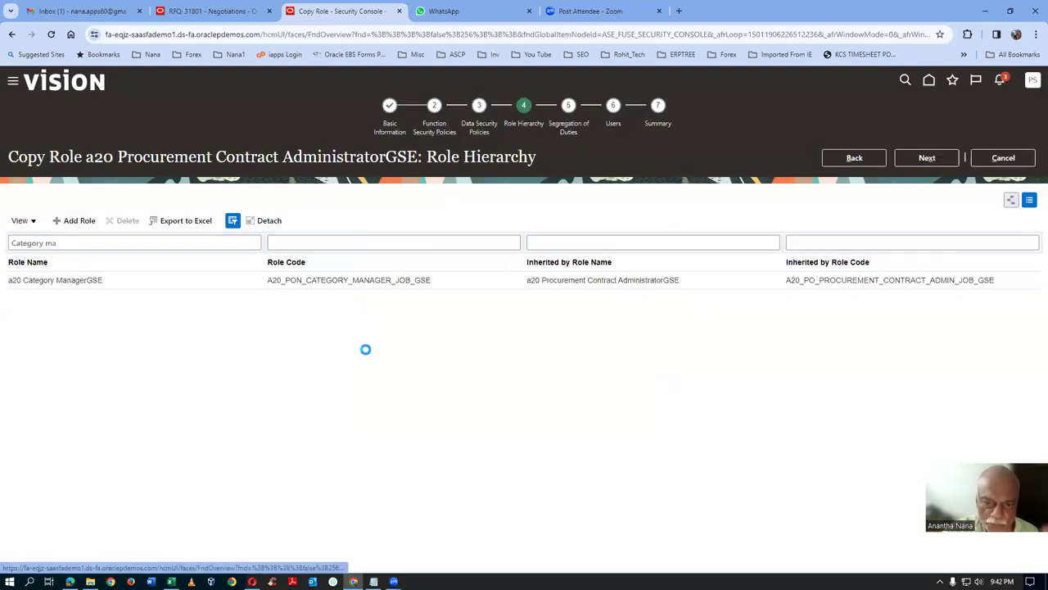
click(52, 237)
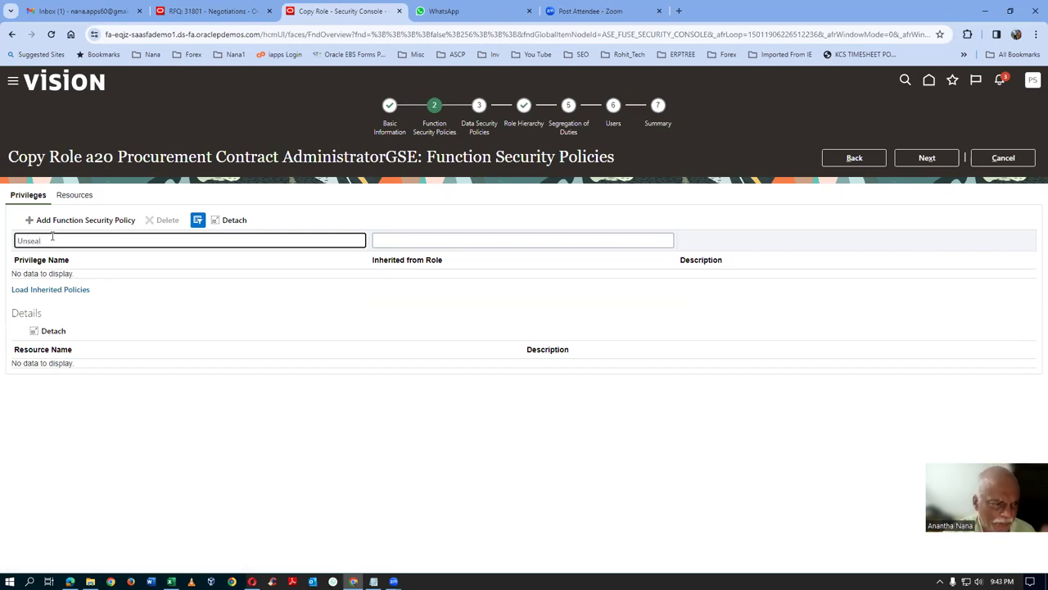
- Load inherited Unseal privileges, review the summary, and submit a20 Procurement Contract AdministratorGSE
click(42, 289)
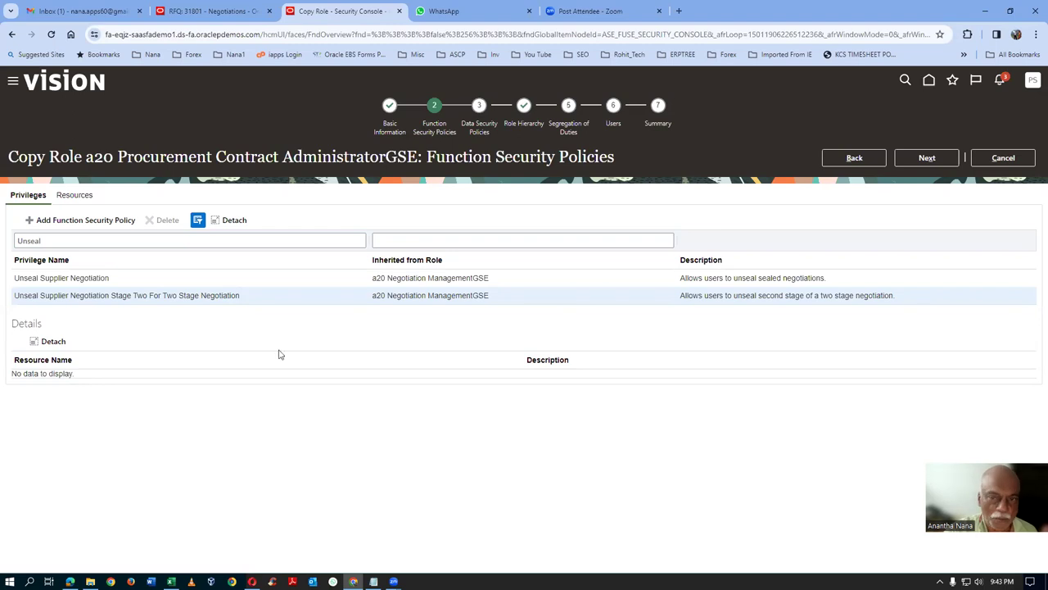
click(660, 125)
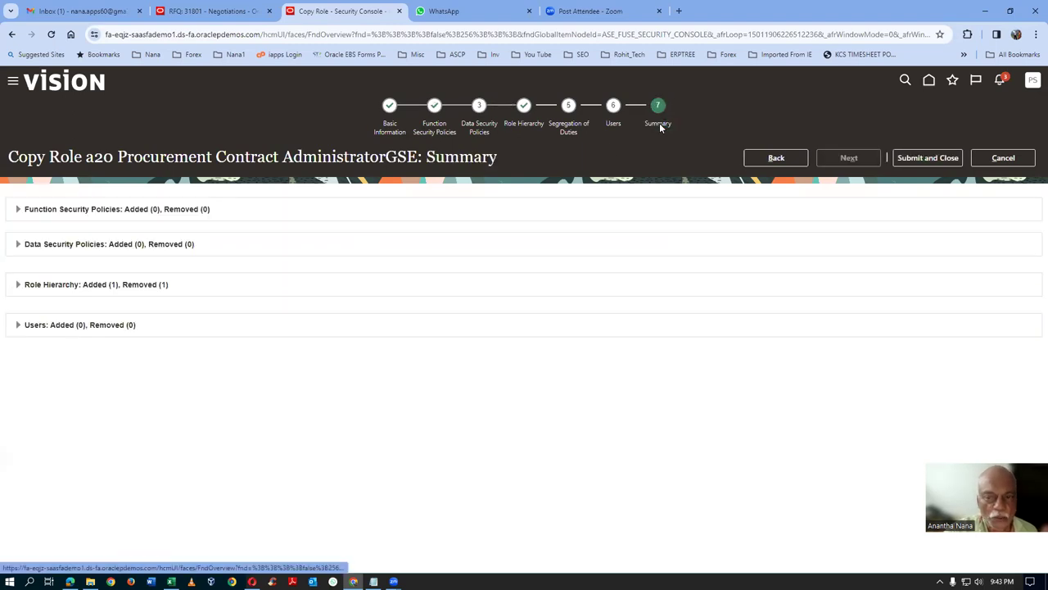
click(927, 158)
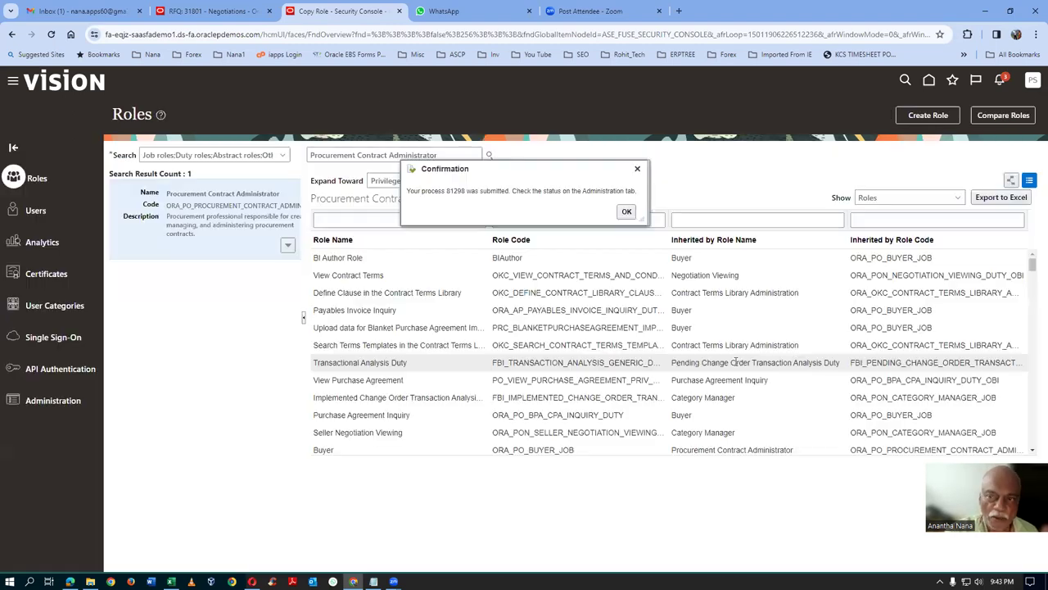
- Find the student user in User Accounts and open the account details
click(627, 215)
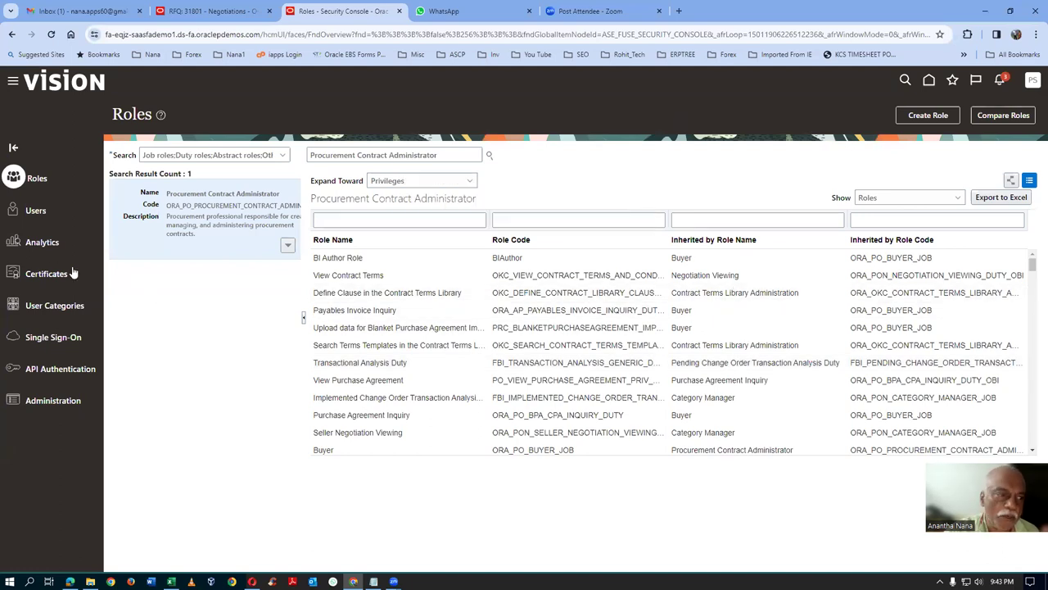
click(38, 215)
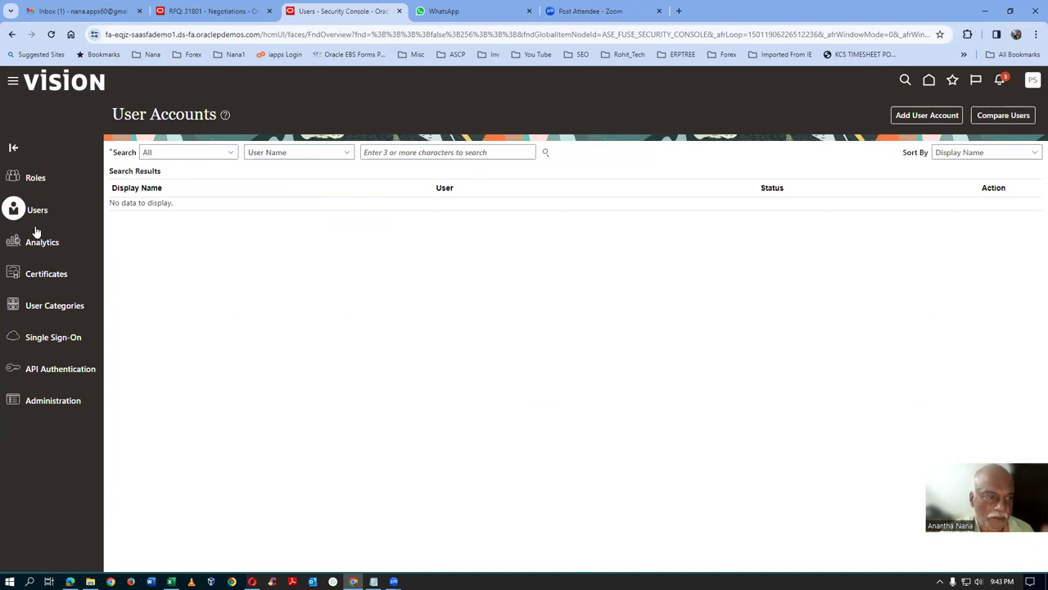
click(395, 153)
text(prc20)
key(Return)
click(141, 218)
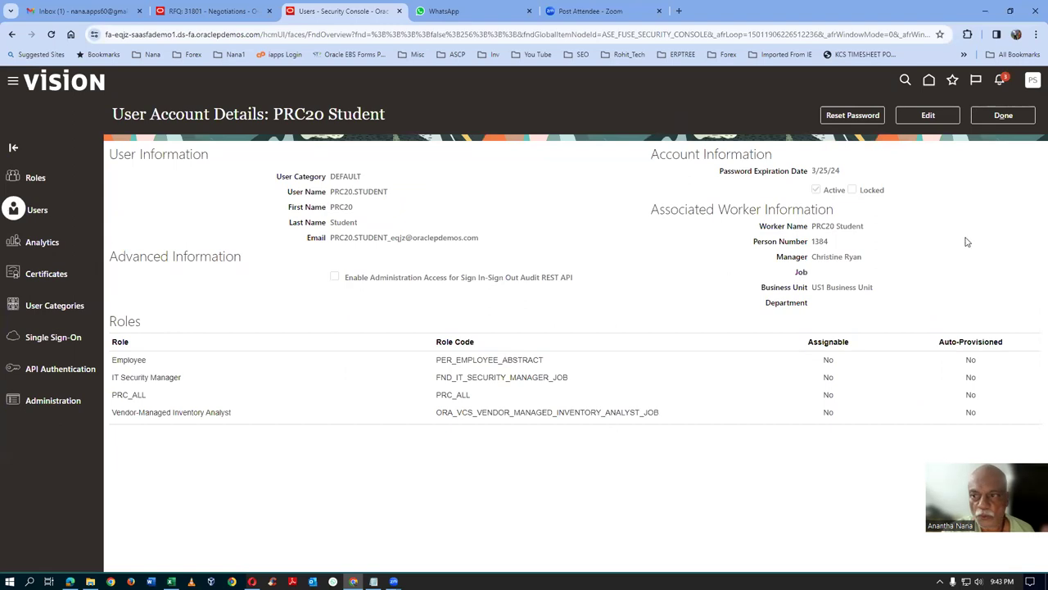
- Edit the account and remove the PRC_ALL role
click(928, 116)
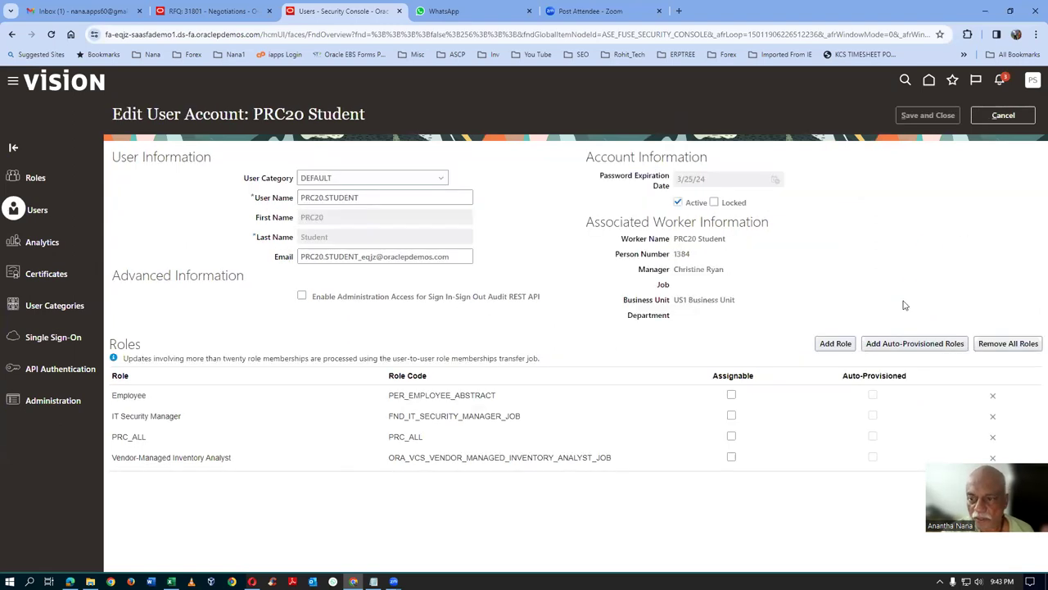
click(175, 439)
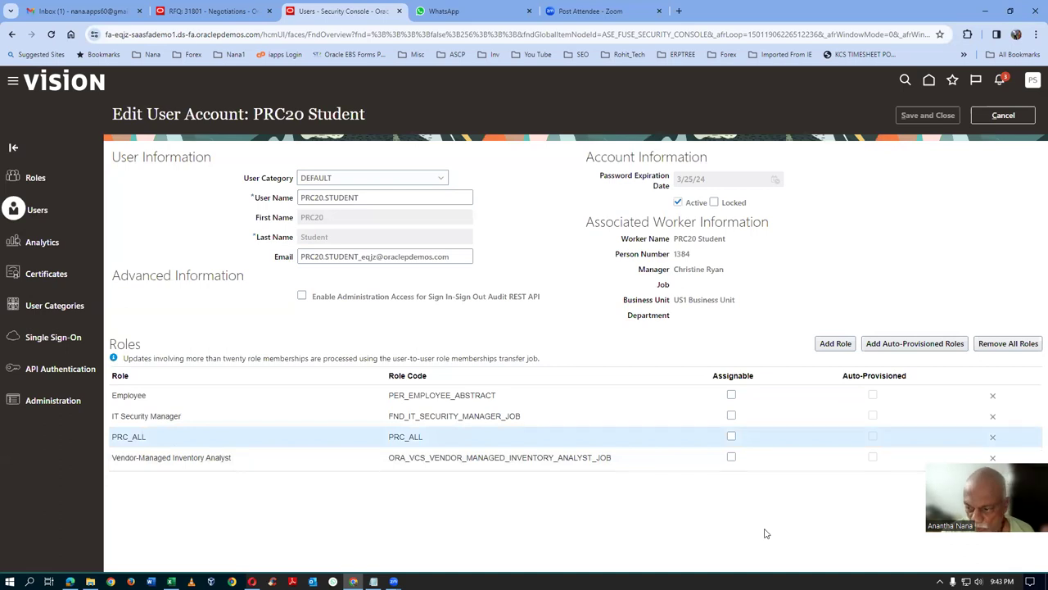
click(993, 437)
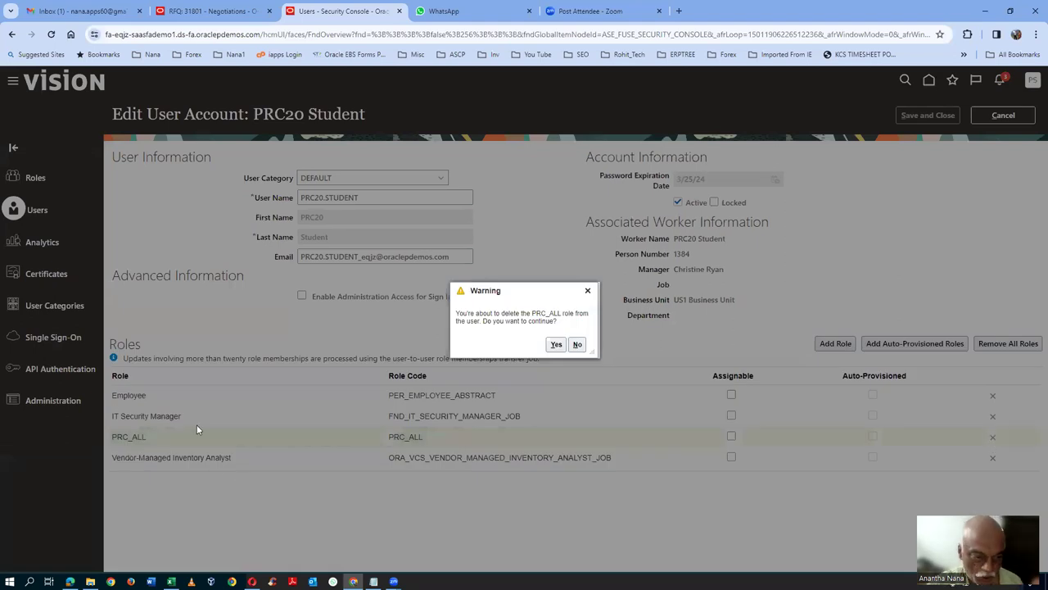
click(556, 345)
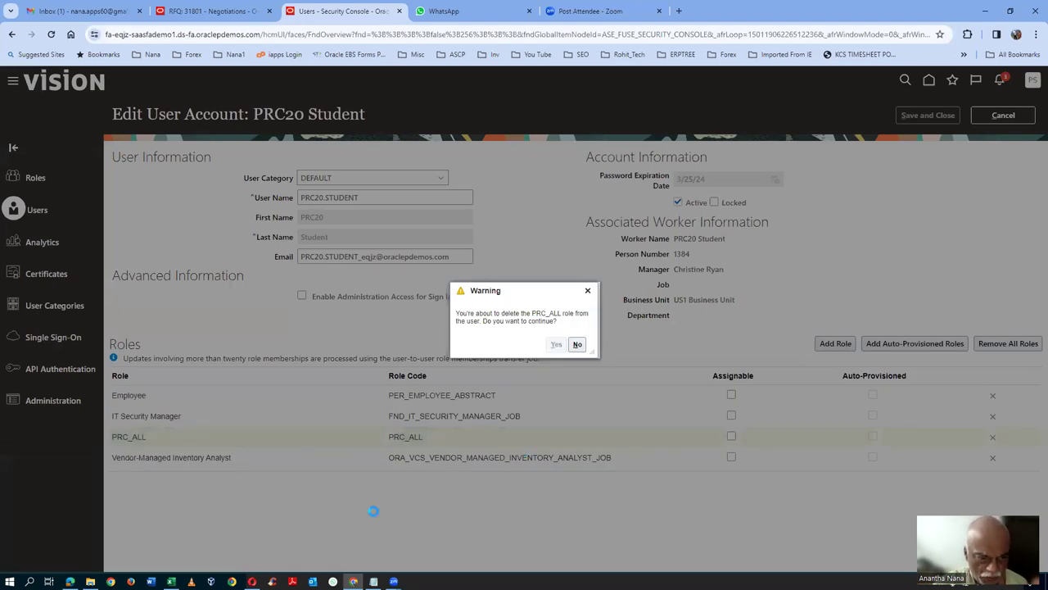
- Grant the a20 Procurement Contract AdministratorGSE role and save the account
click(835, 343)
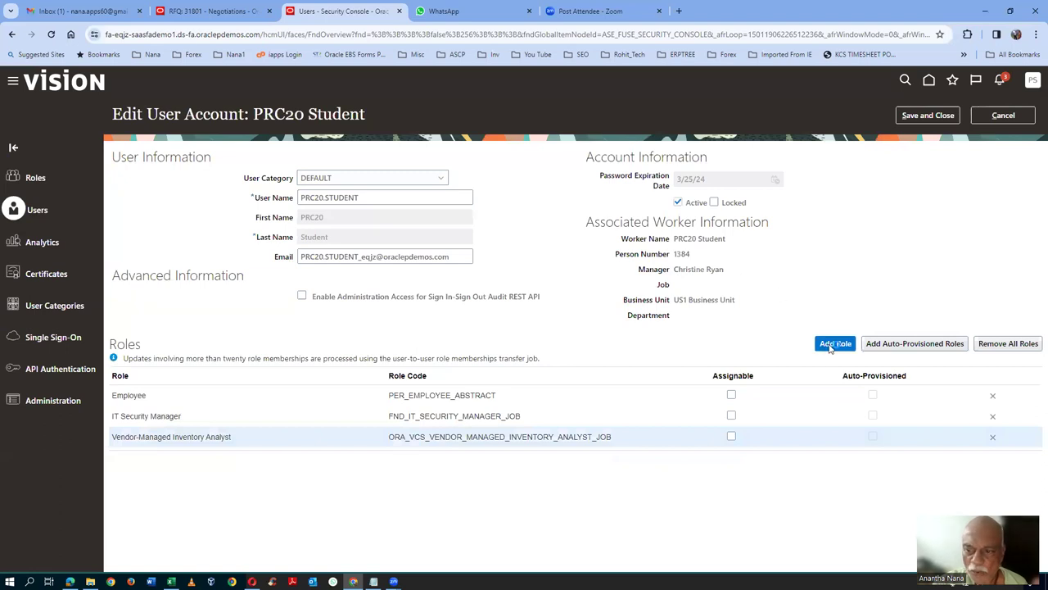
click(483, 210)
text(a20)
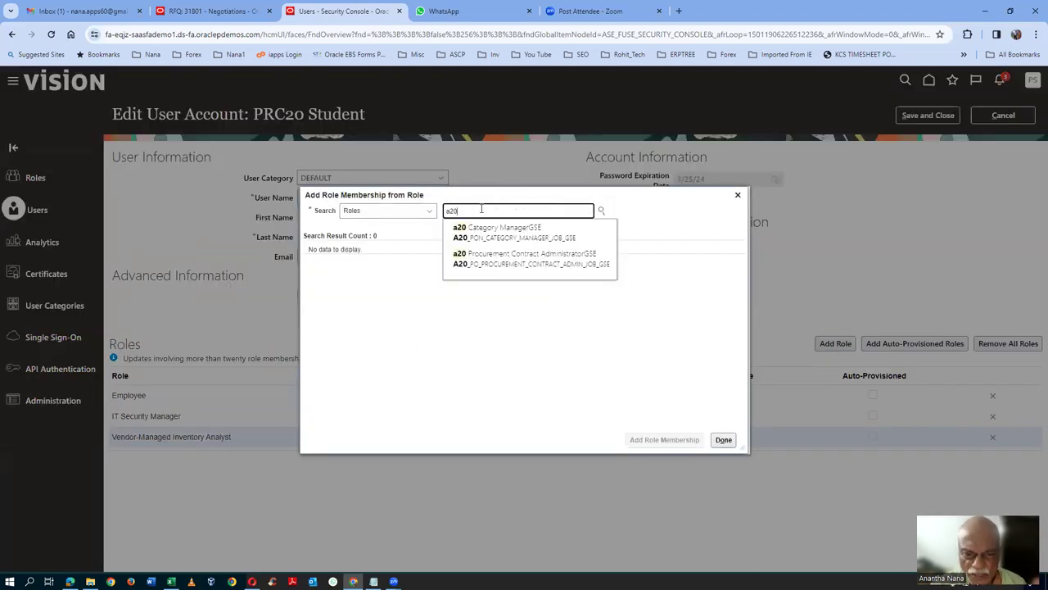
click(498, 267)
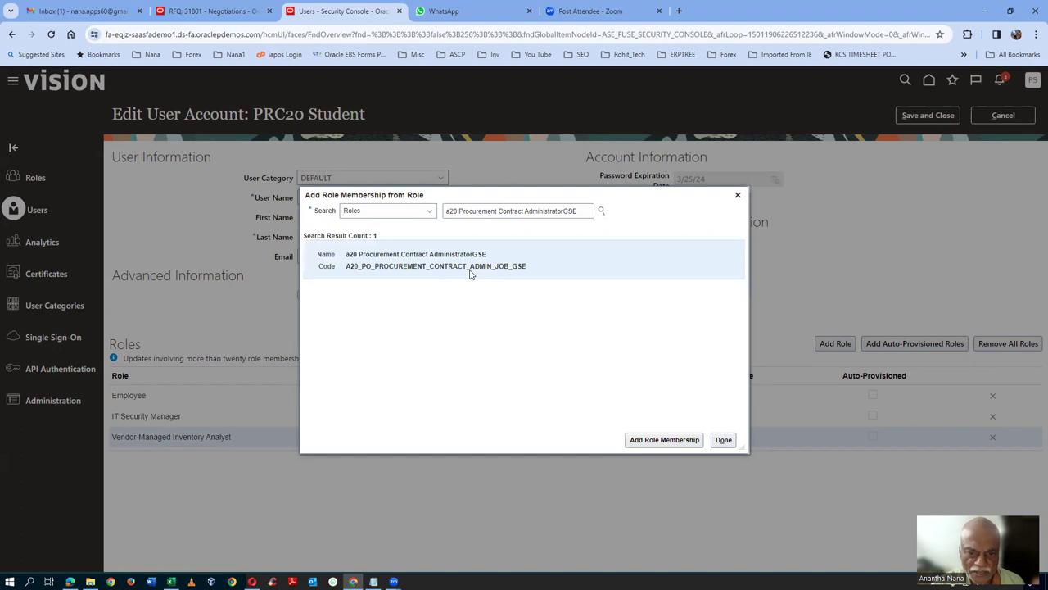
click(653, 442)
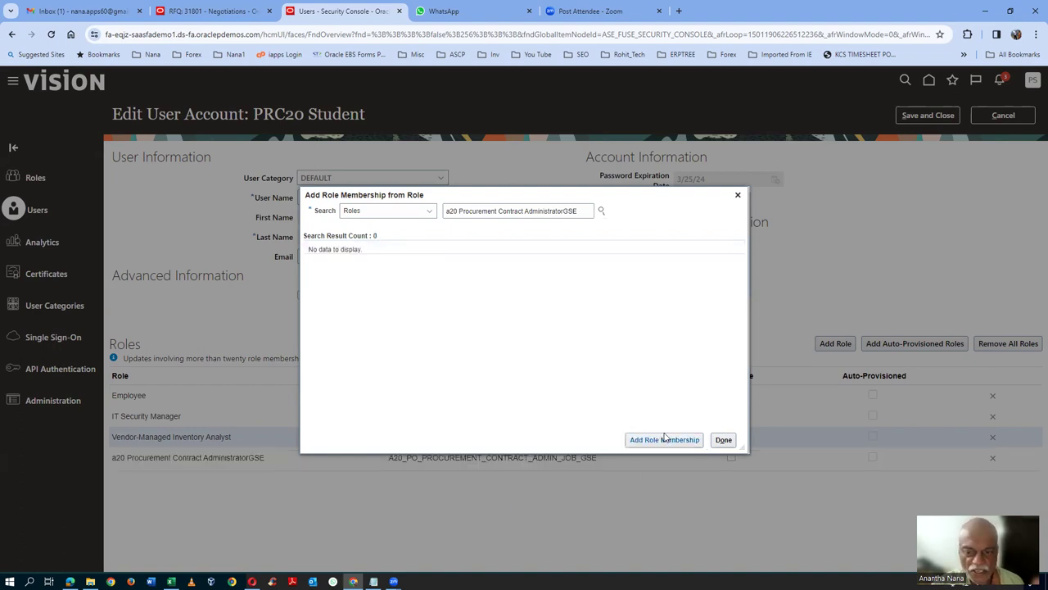
click(723, 441)
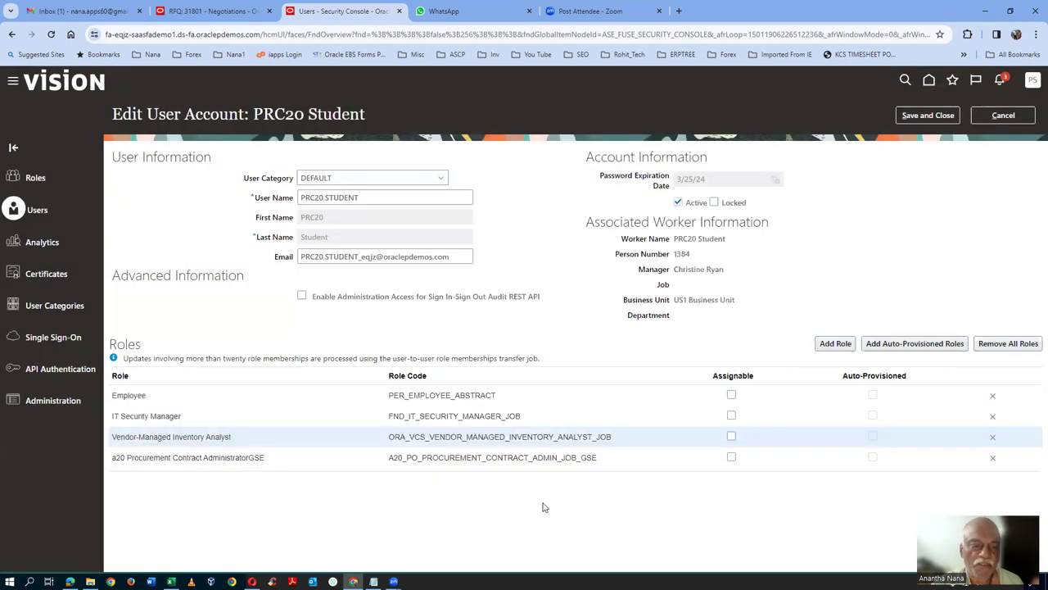
click(946, 117)
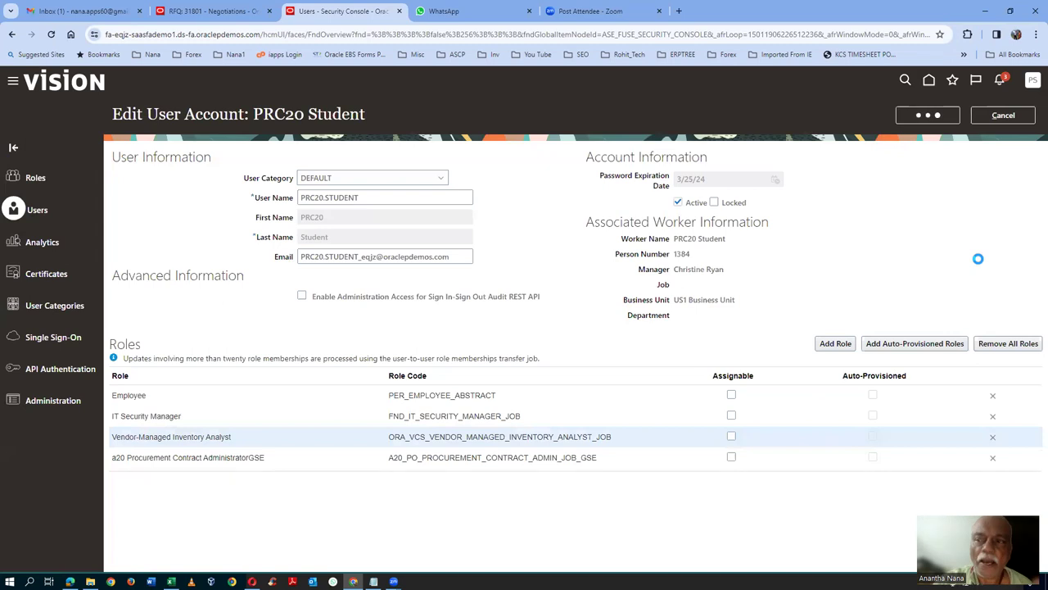
click(1003, 116)
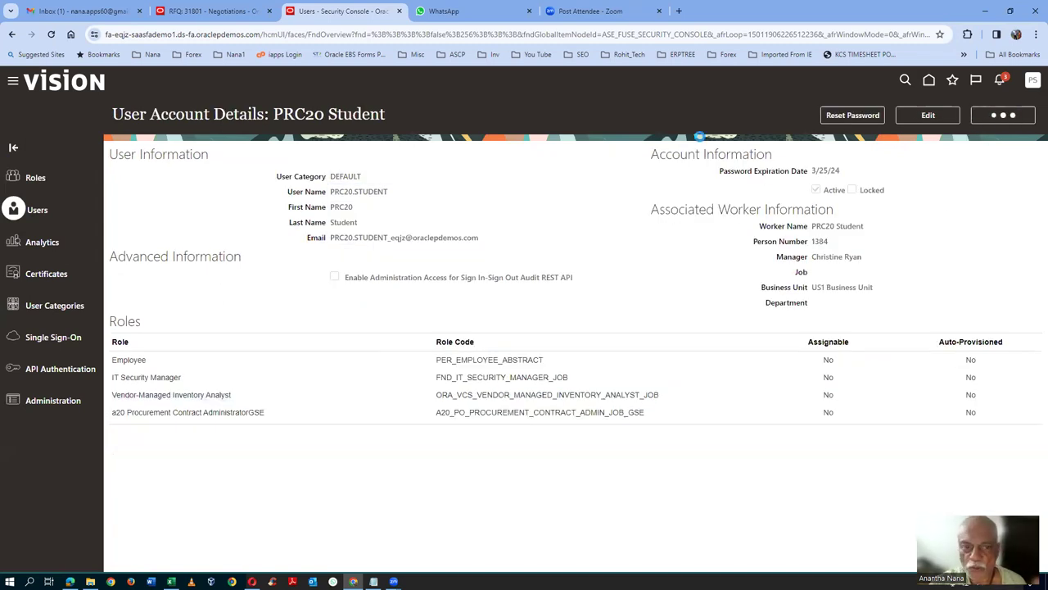
- Submit the Import User and Role Application Security Data process in Scheduled Processes
click(929, 81)
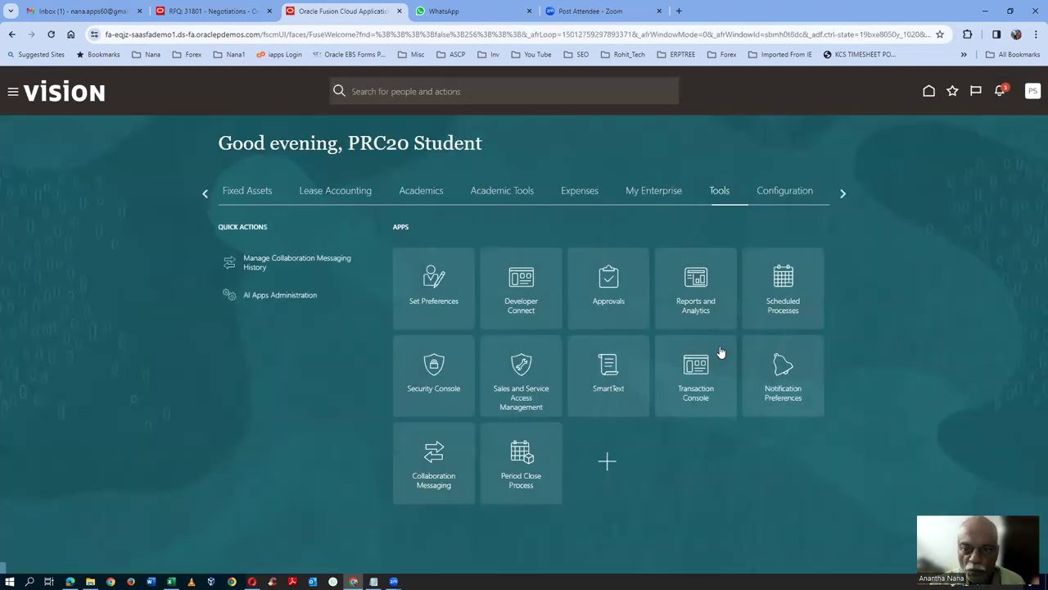
click(781, 315)
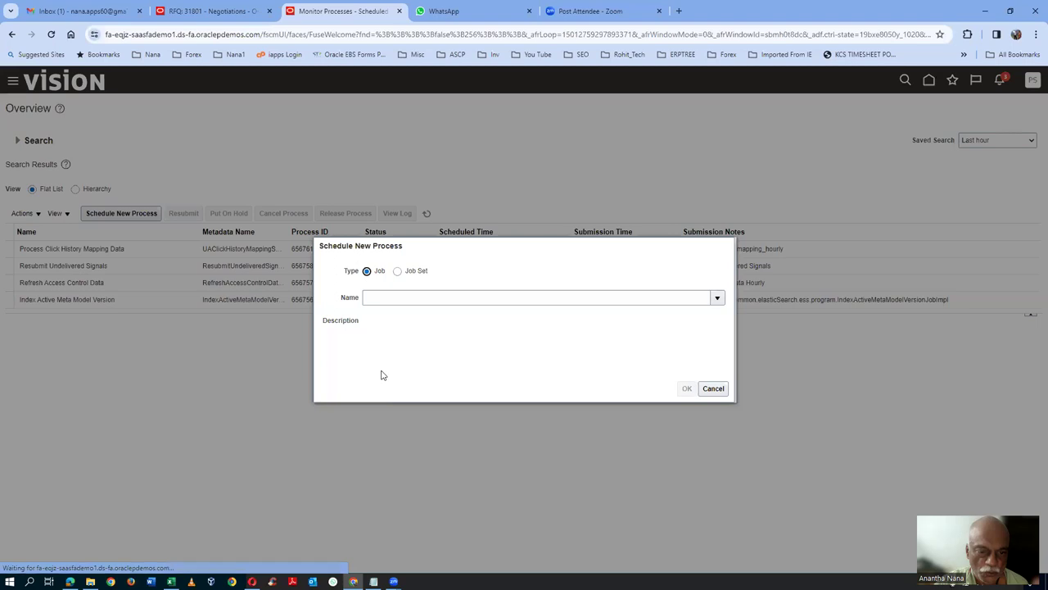
click(391, 297)
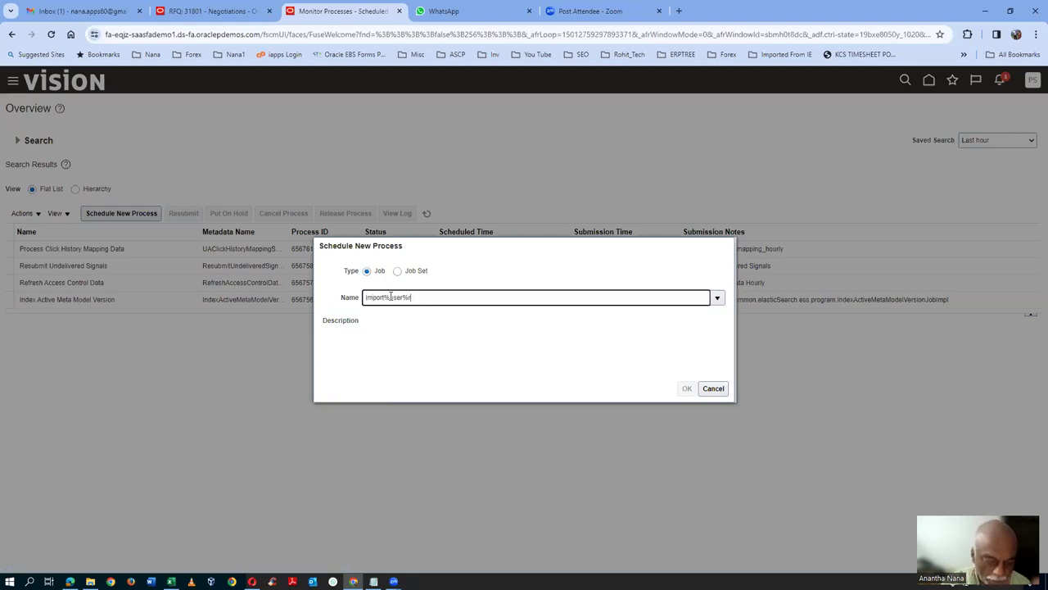
key(Tab)
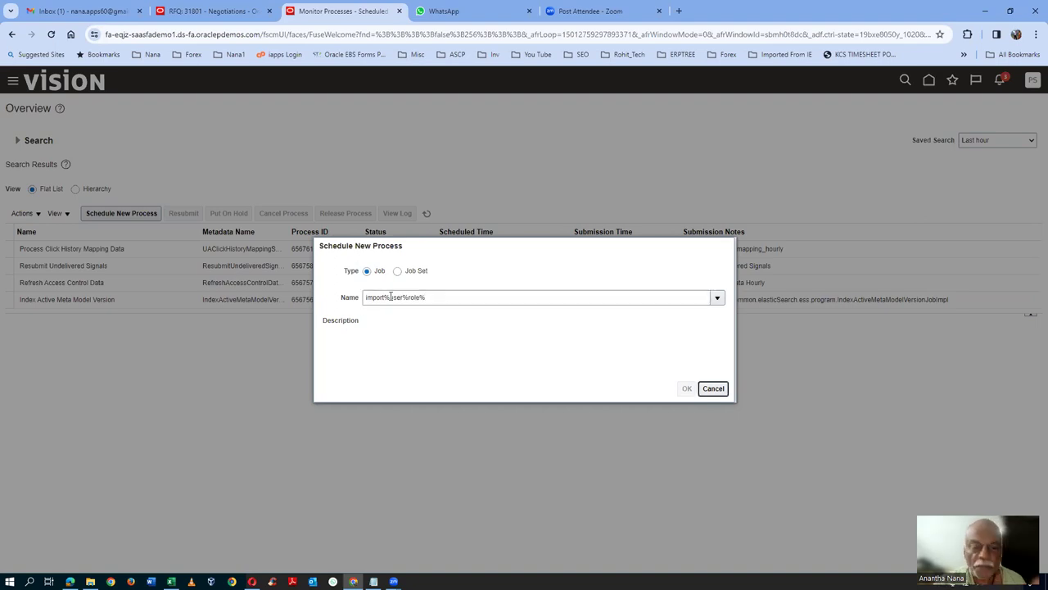
click(687, 388)
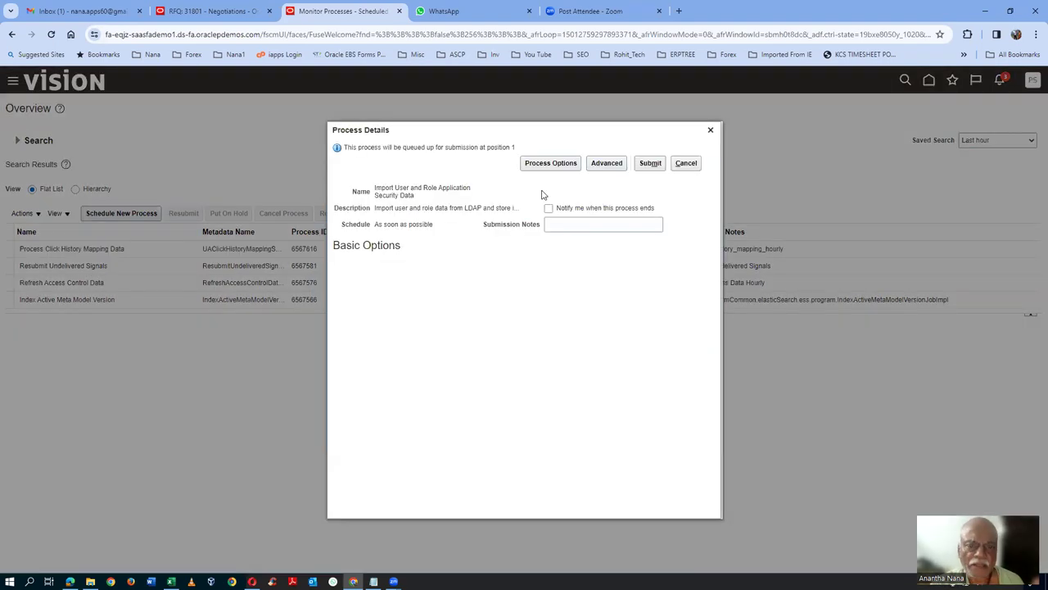
click(655, 163)
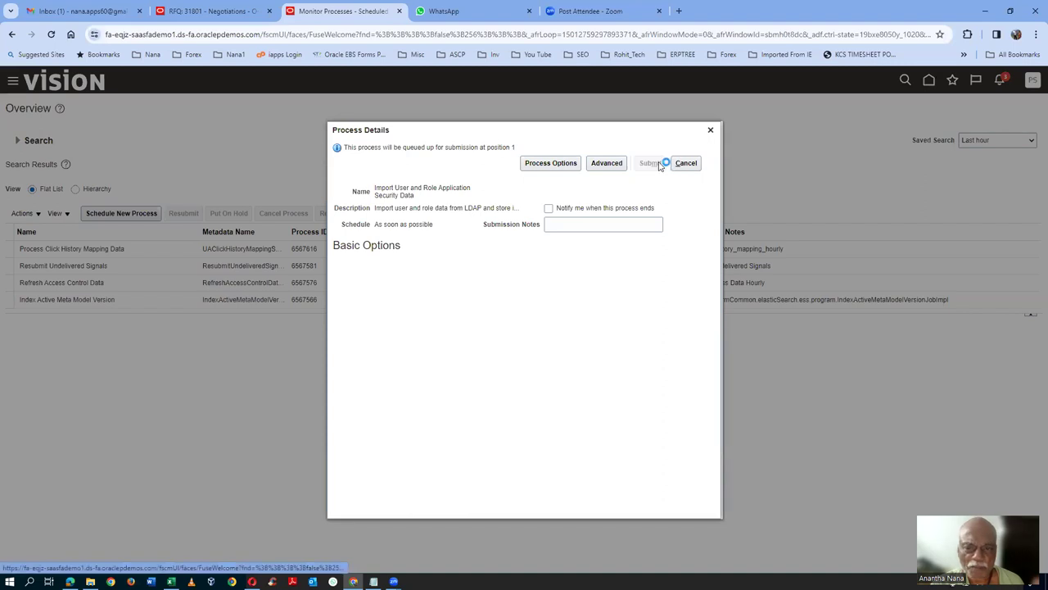
click(647, 237)
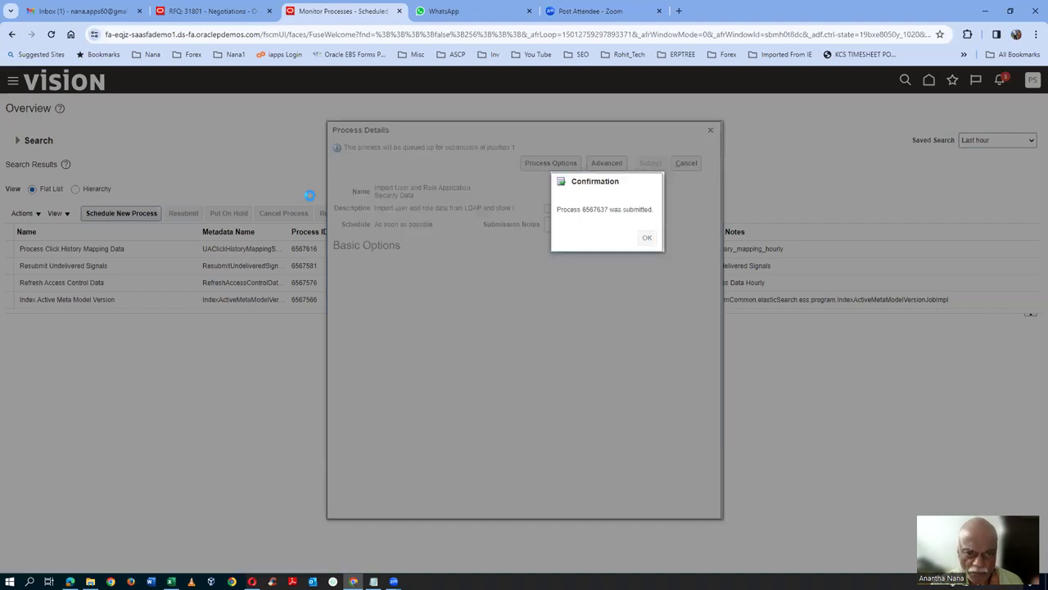
- Refresh the process list until the security data import shows Running
click(427, 213)
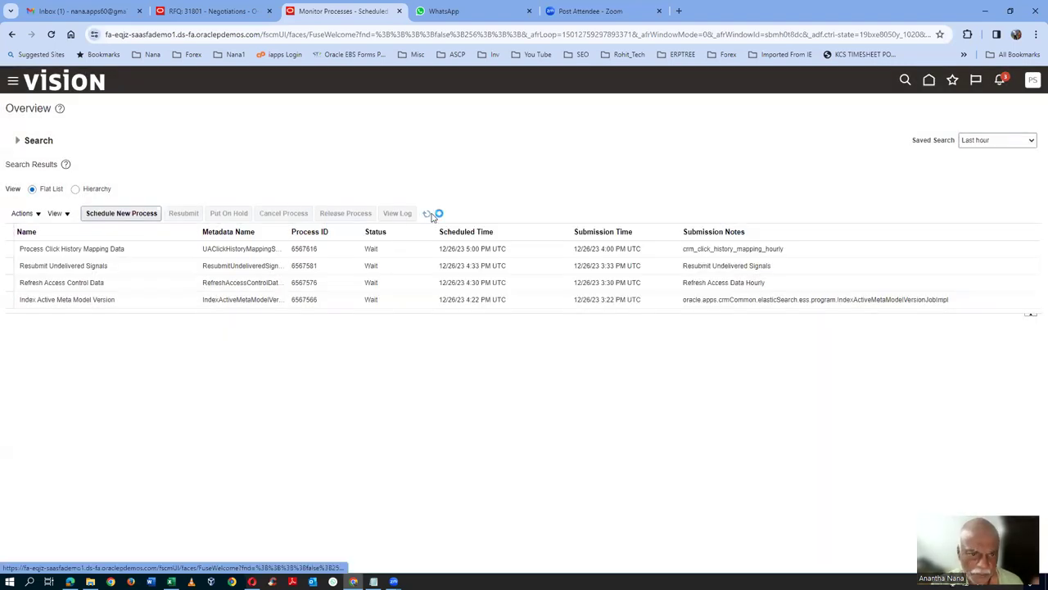
click(426, 213)
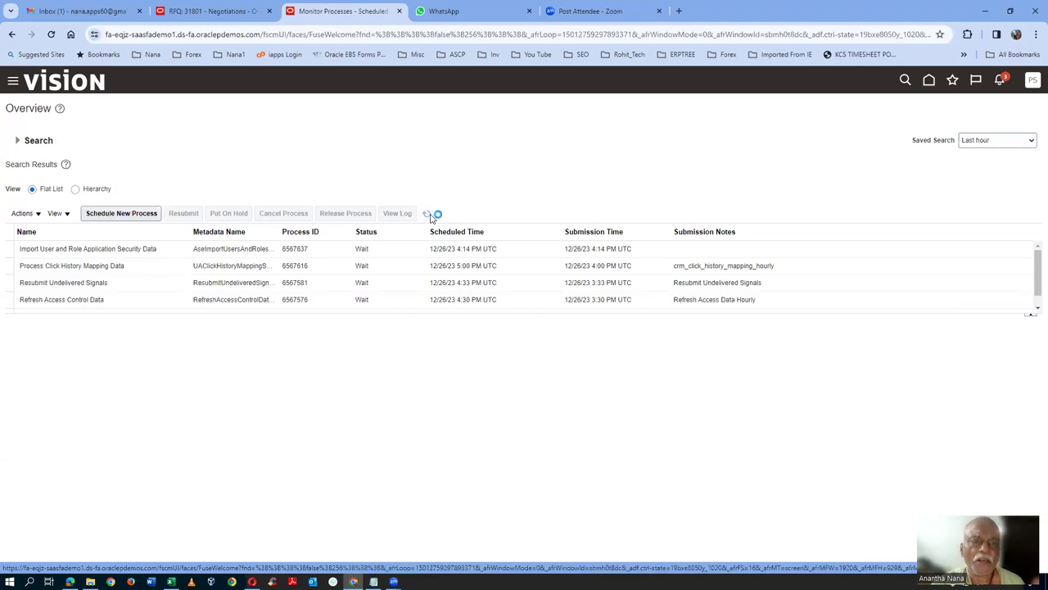
click(427, 217)
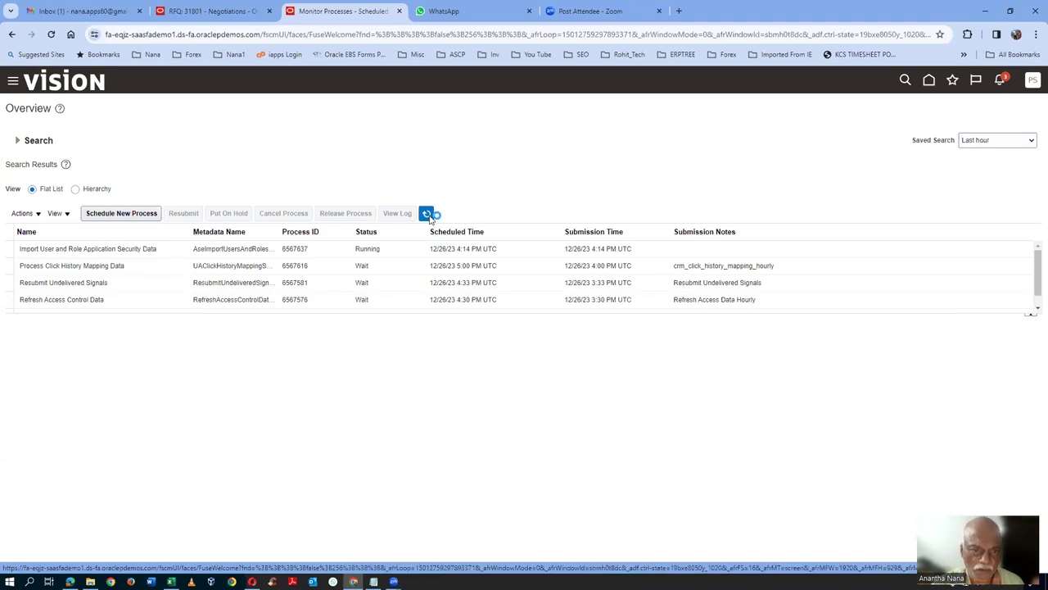
click(426, 214)
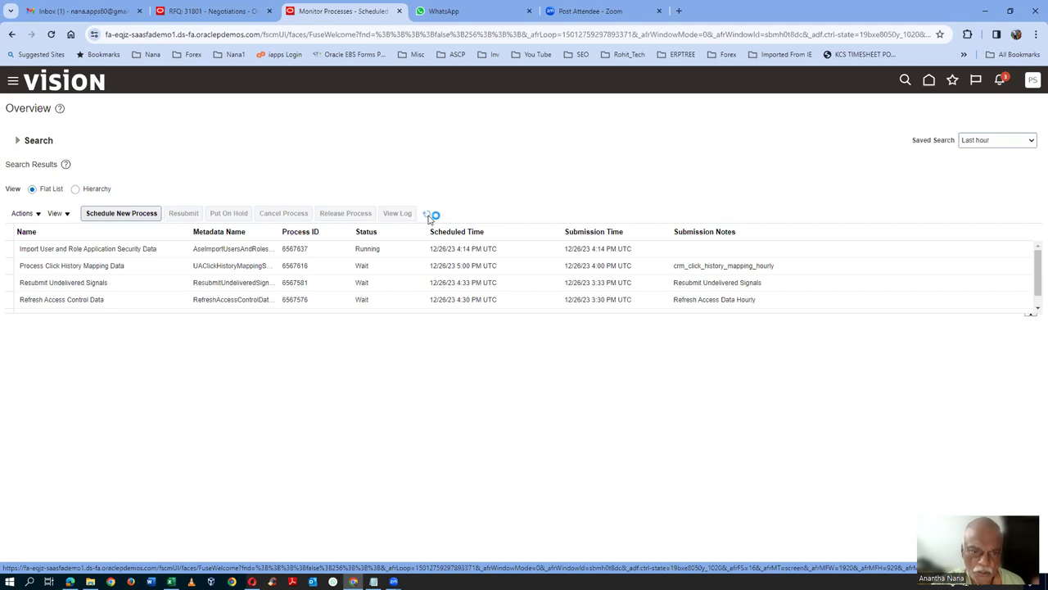
click(427, 217)
- Start a new scheduled process and look up LDAP process names
click(116, 214)
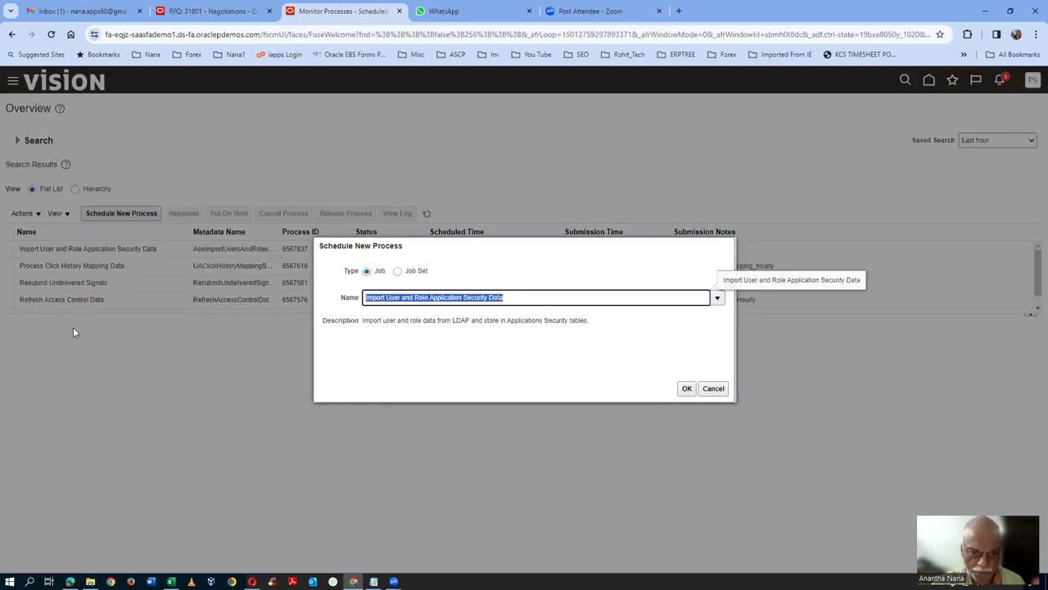
text(I)
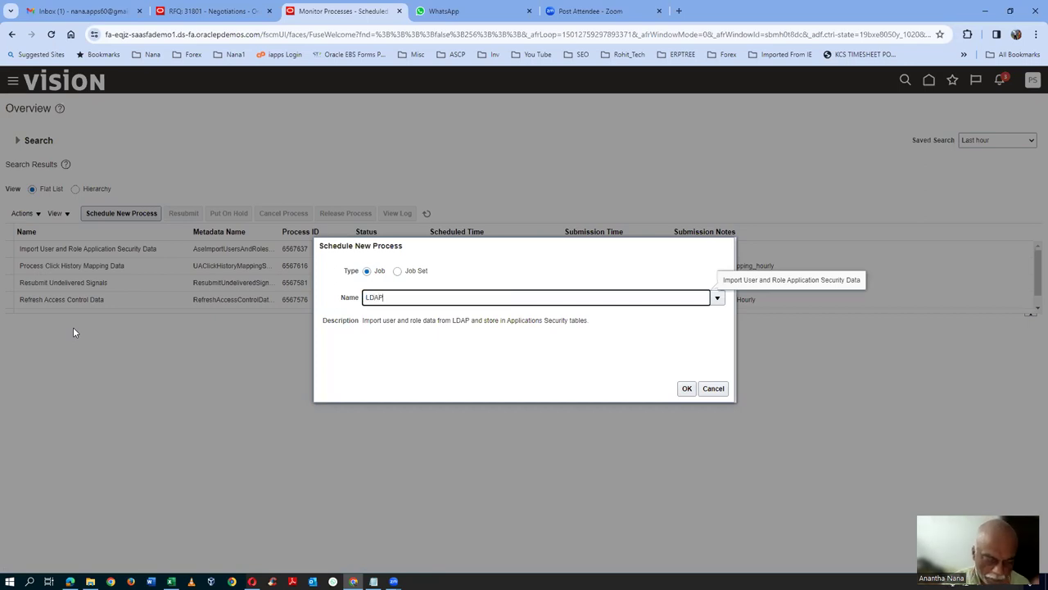
key(Tab)
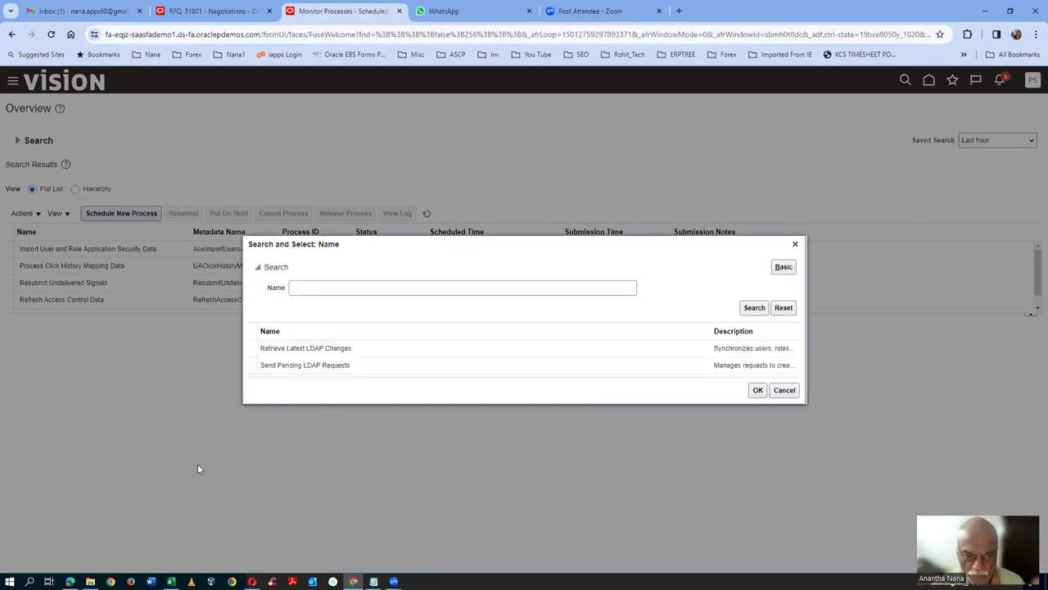
- Select and submit the Retrieve Latest LDAP Changes process, acknowledging the confirmation
click(366, 350)
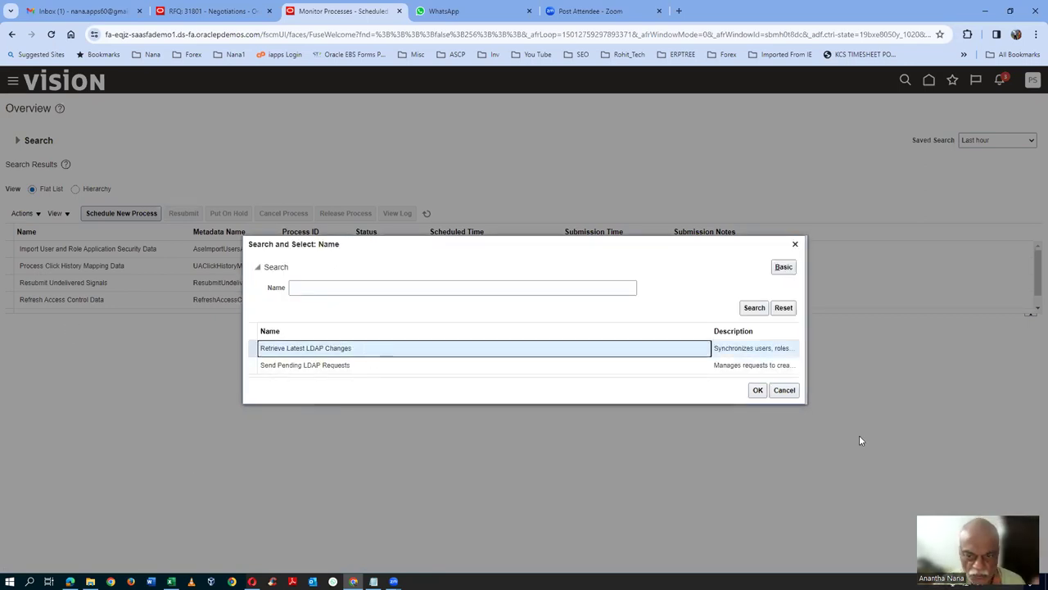
click(757, 390)
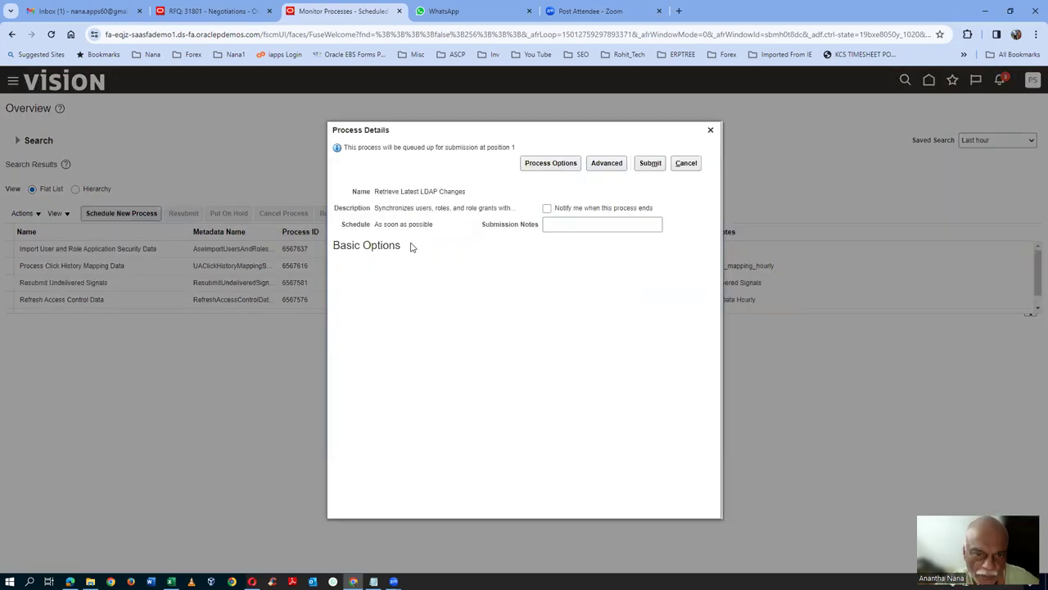
click(650, 163)
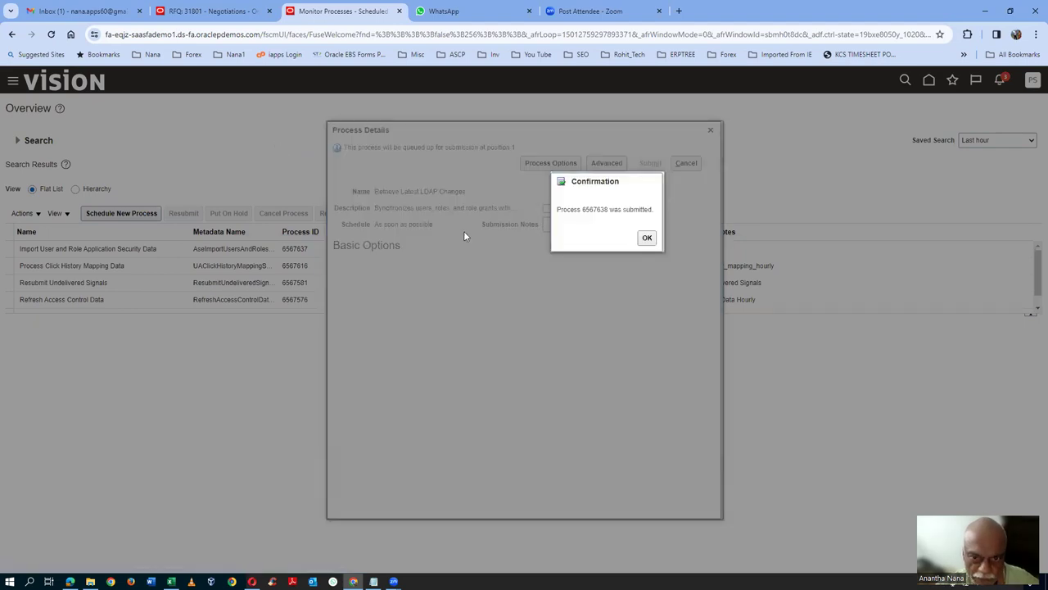
click(644, 237)
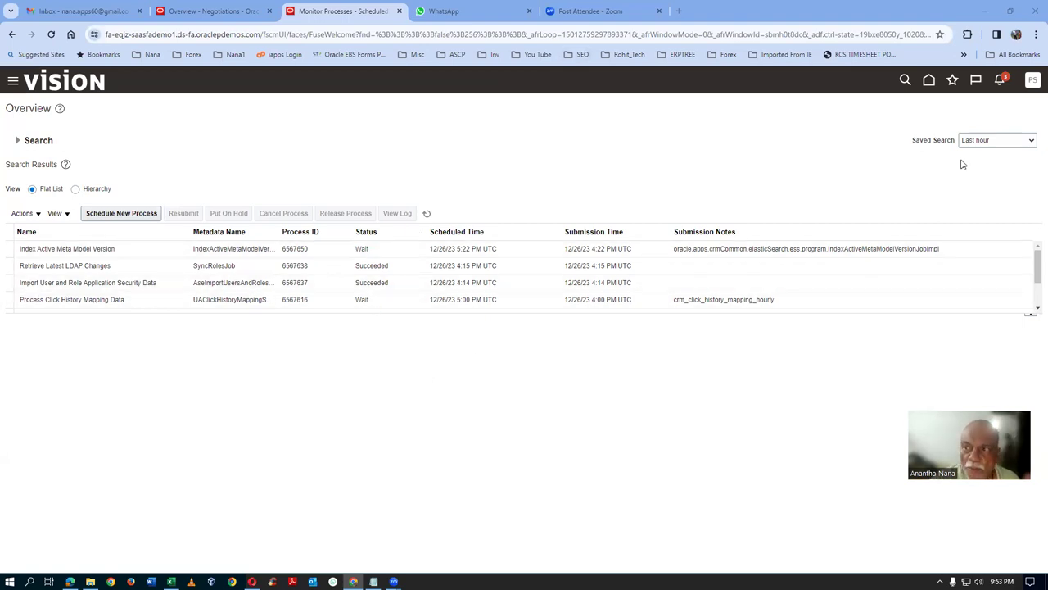
- Sign out, close the stale negotiations tab, and sign back in
click(1030, 80)
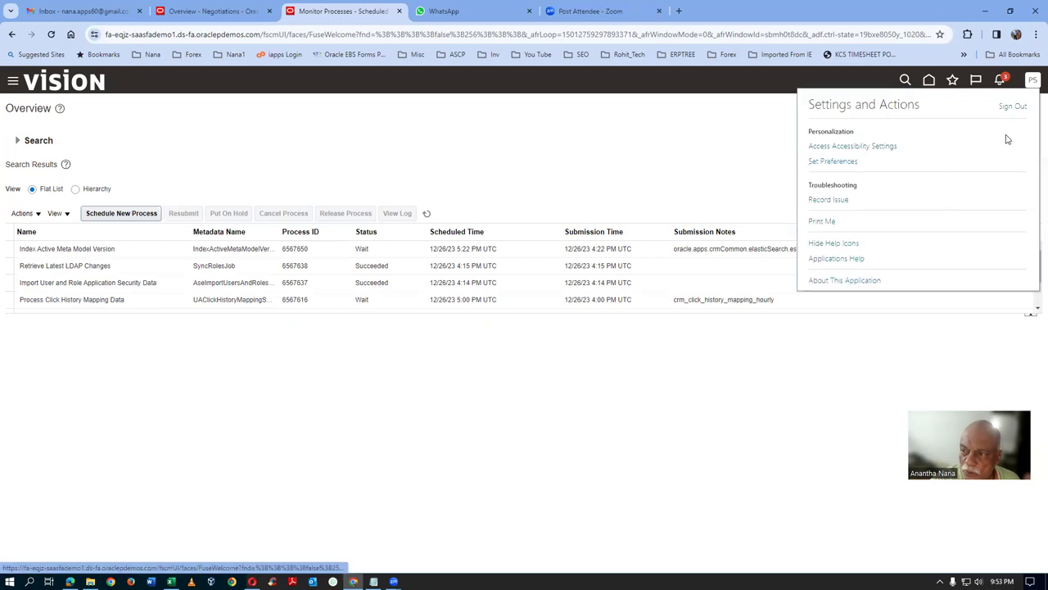
click(1013, 108)
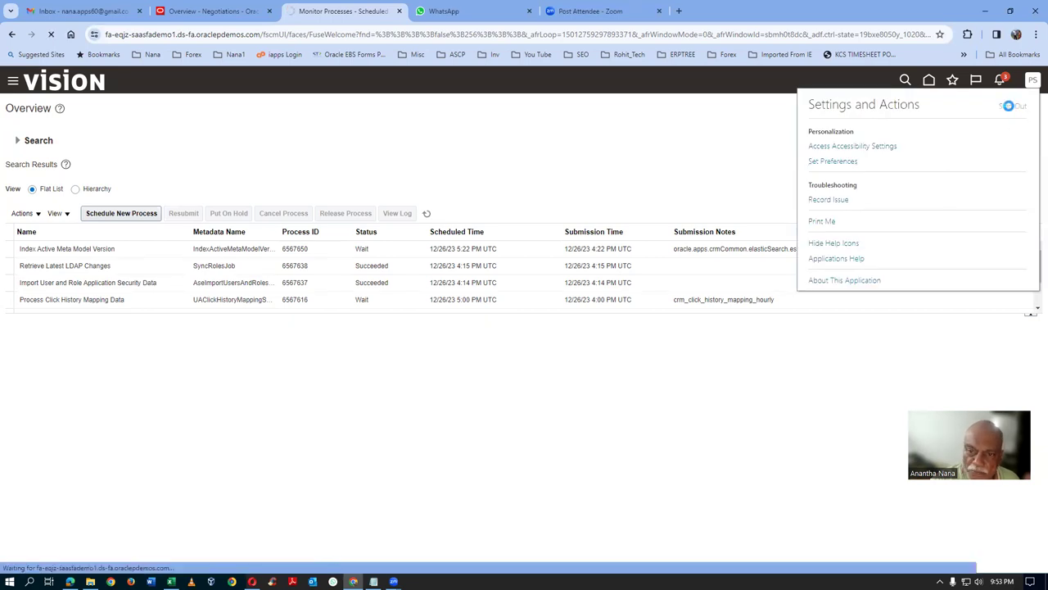
click(524, 290)
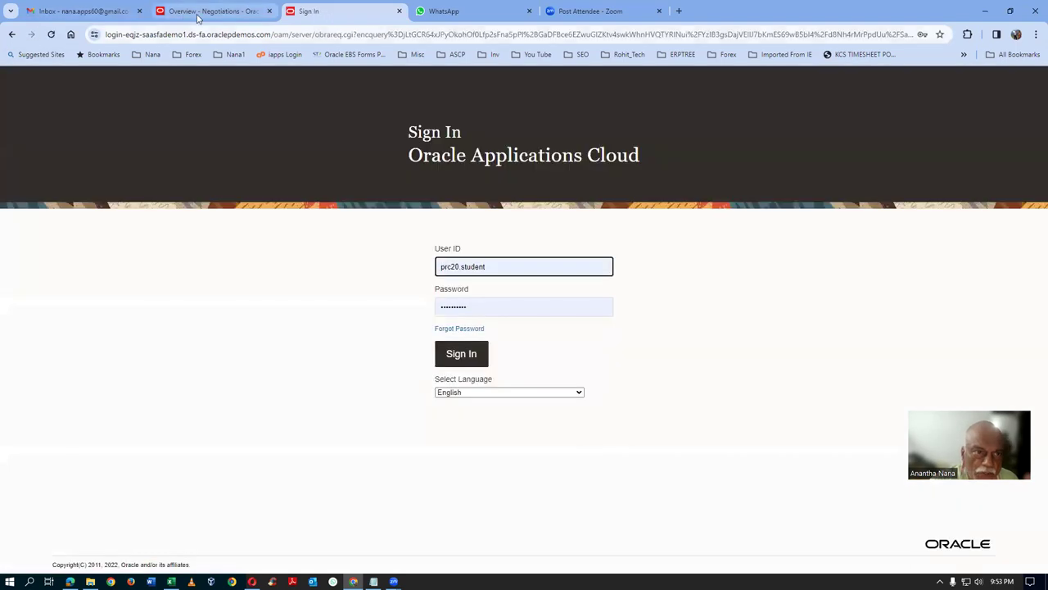
click(263, 15)
click(268, 11)
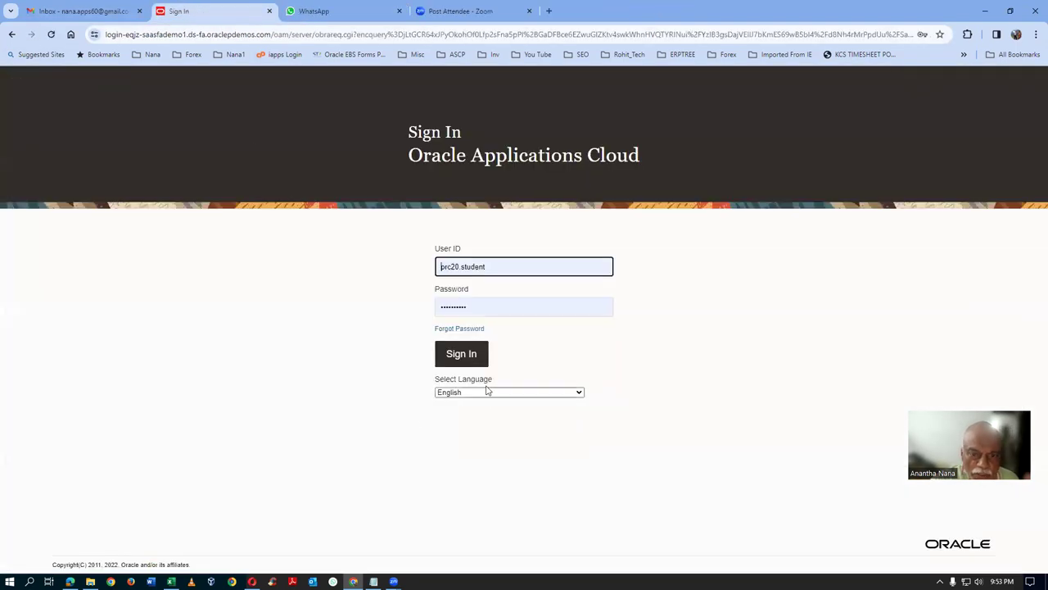
click(473, 354)
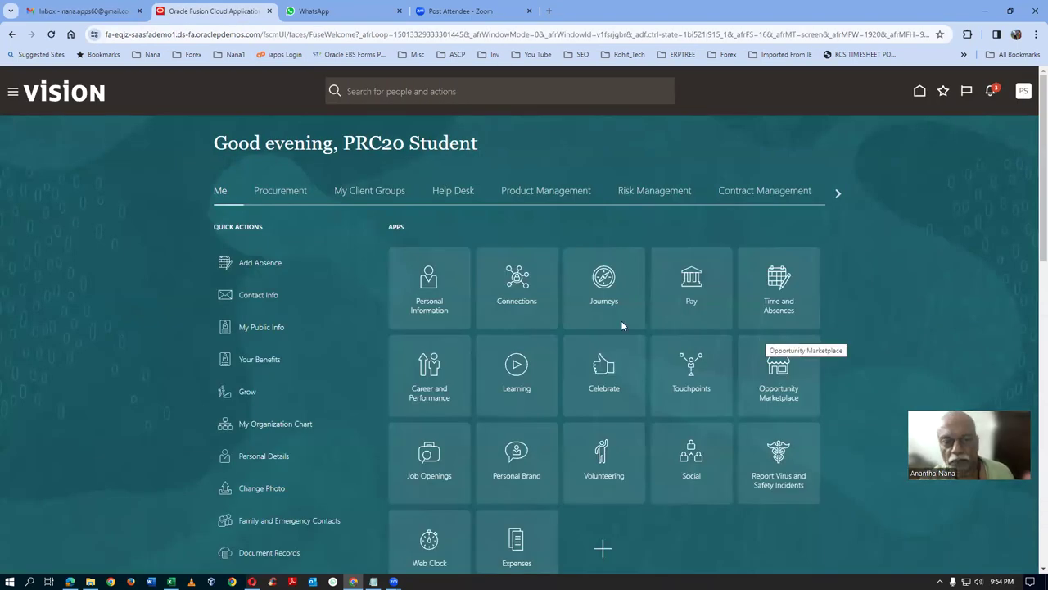
- Open the Negotiations work area under Procurement
click(282, 191)
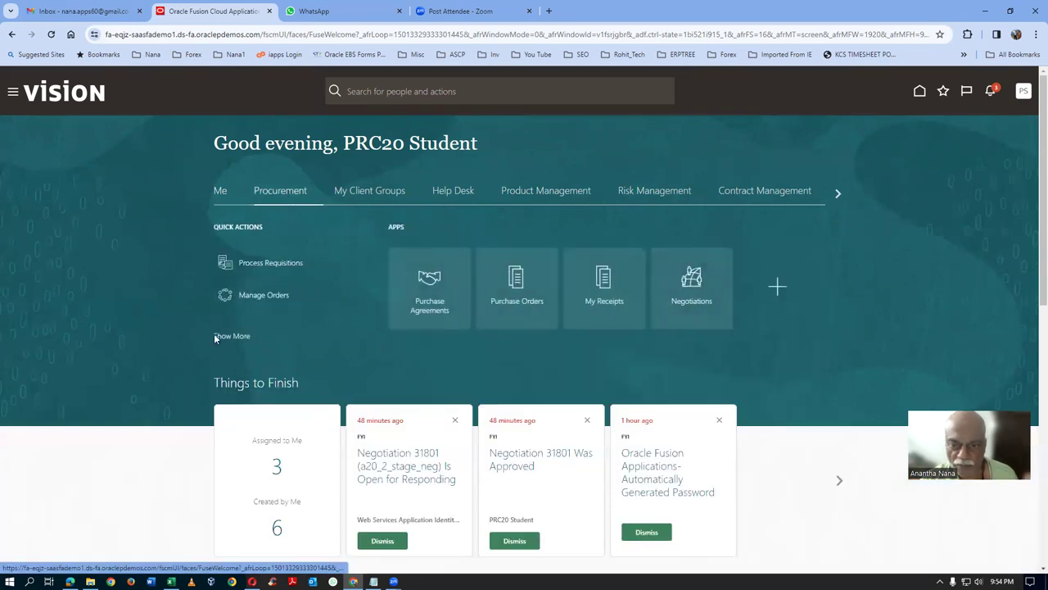
click(705, 305)
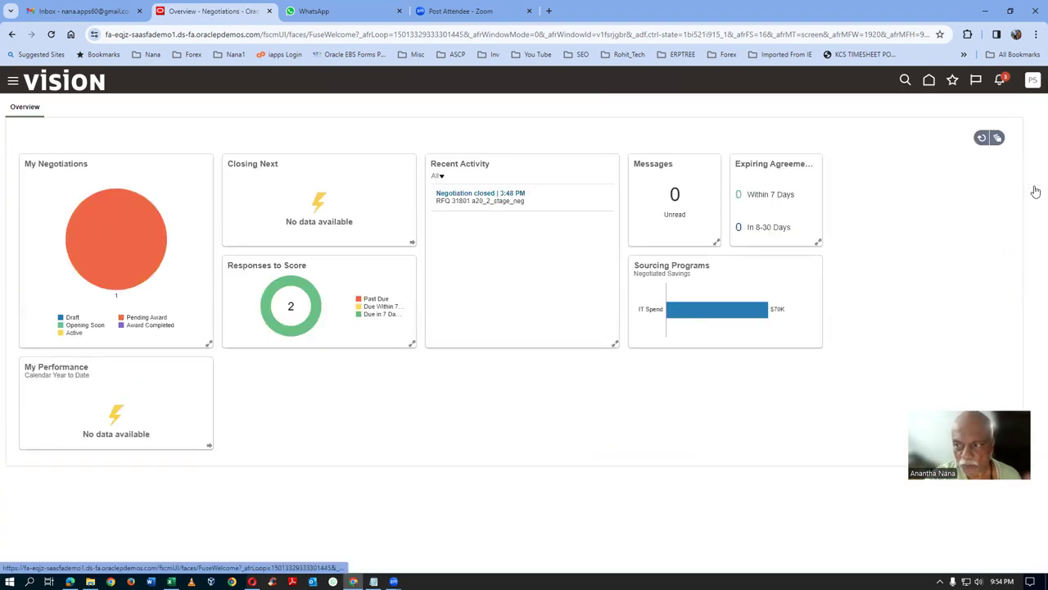
click(1035, 189)
- Create a Two Stage Negotiation from the USTWO3300 template
click(909, 117)
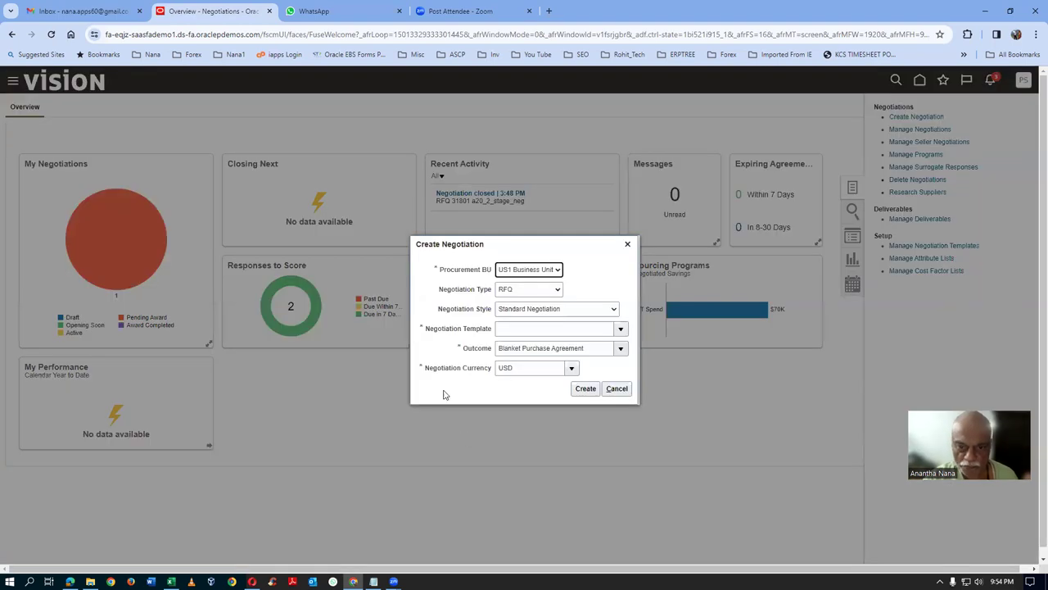
click(515, 309)
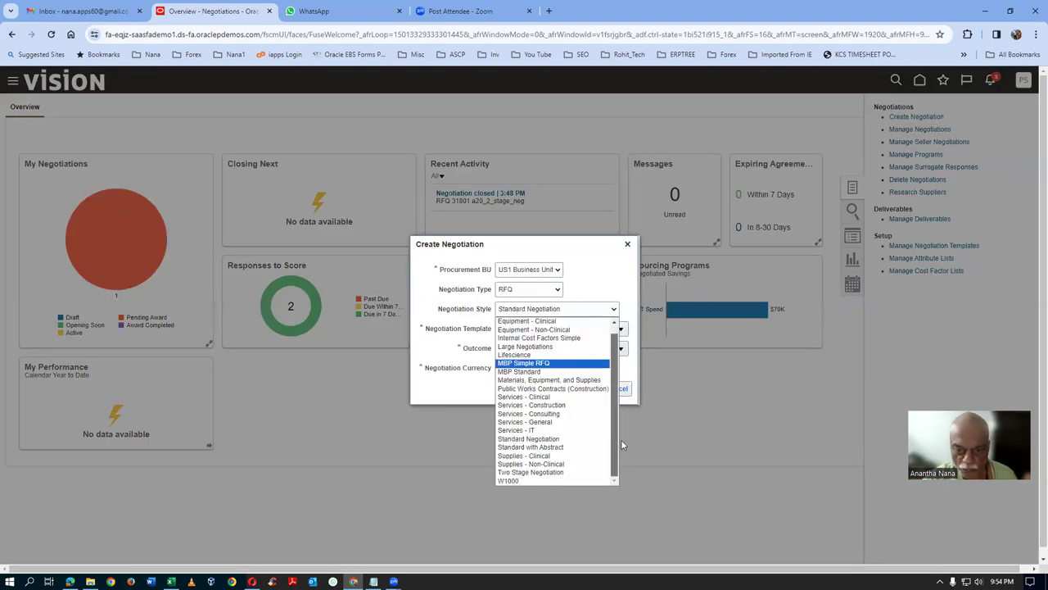
scroll(616, 440, down, 1)
click(580, 473)
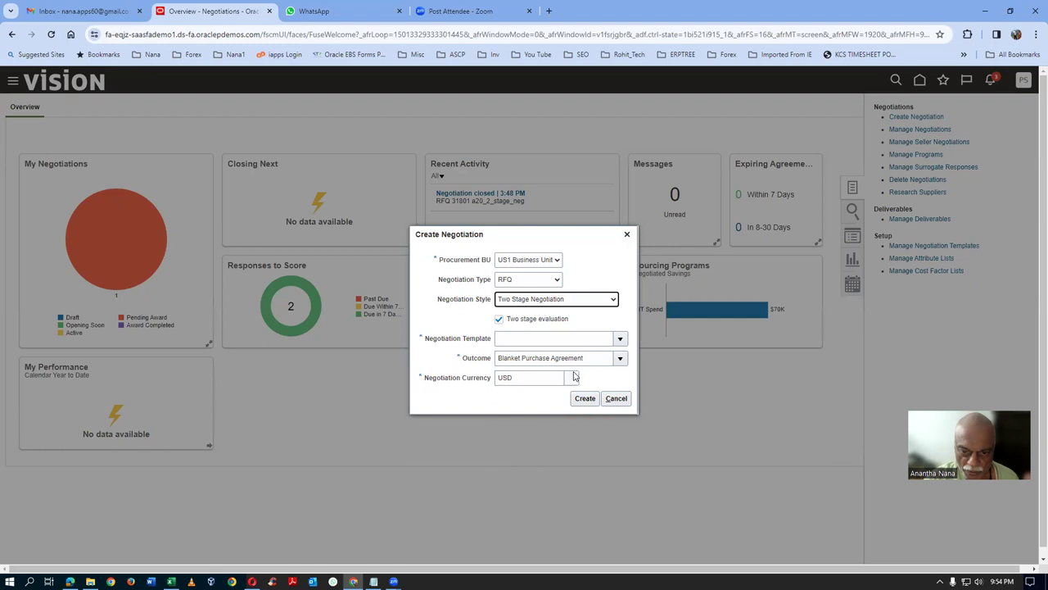
click(621, 339)
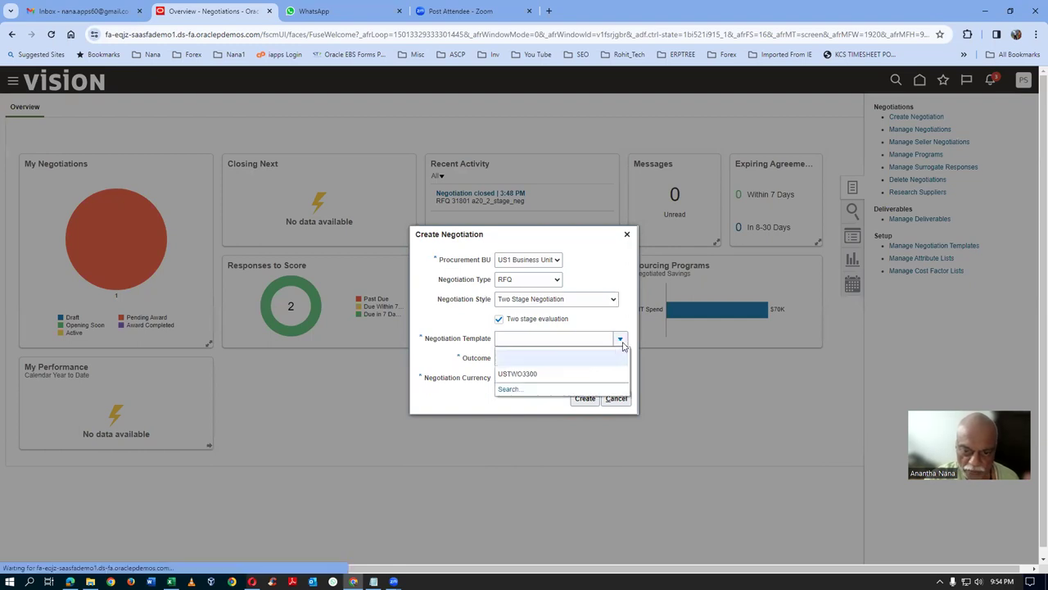
click(586, 374)
click(585, 394)
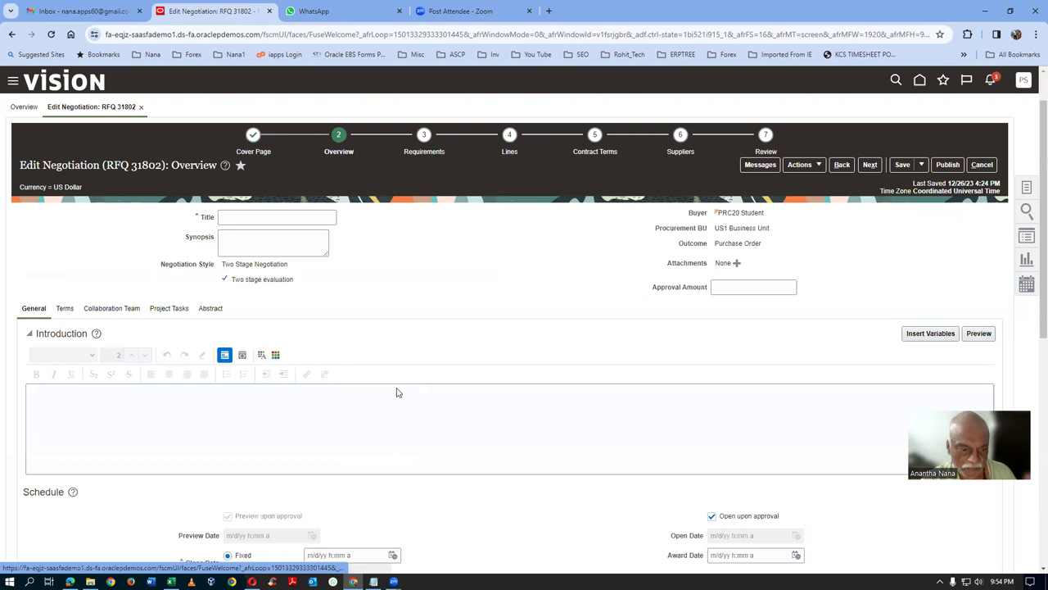
- Enter 'Revised 2 stage' as the title of RFQ 31802
scroll(398, 391, down, 2)
scroll(256, 207, up, 2)
click(253, 216)
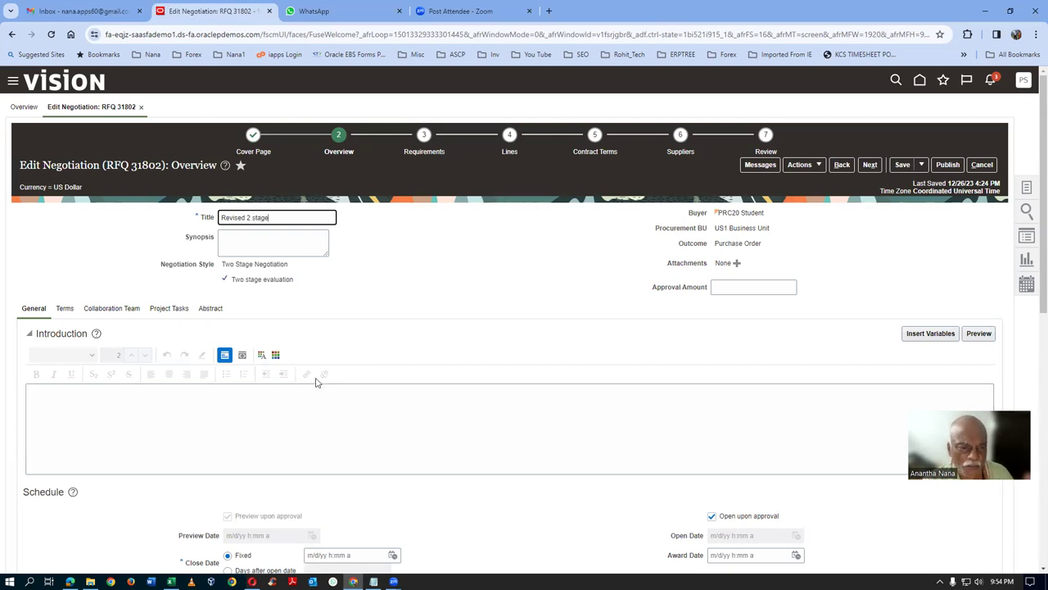
- Set the close date to 1/5/24 4:24 PM and continue to the Lines step
scroll(335, 401, down, 2)
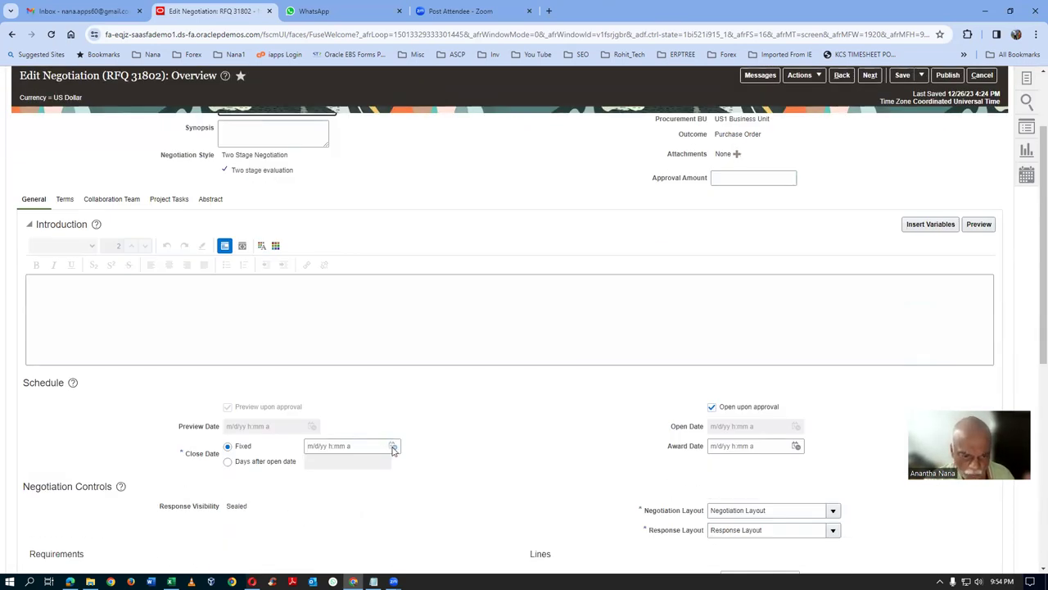
click(393, 447)
click(505, 366)
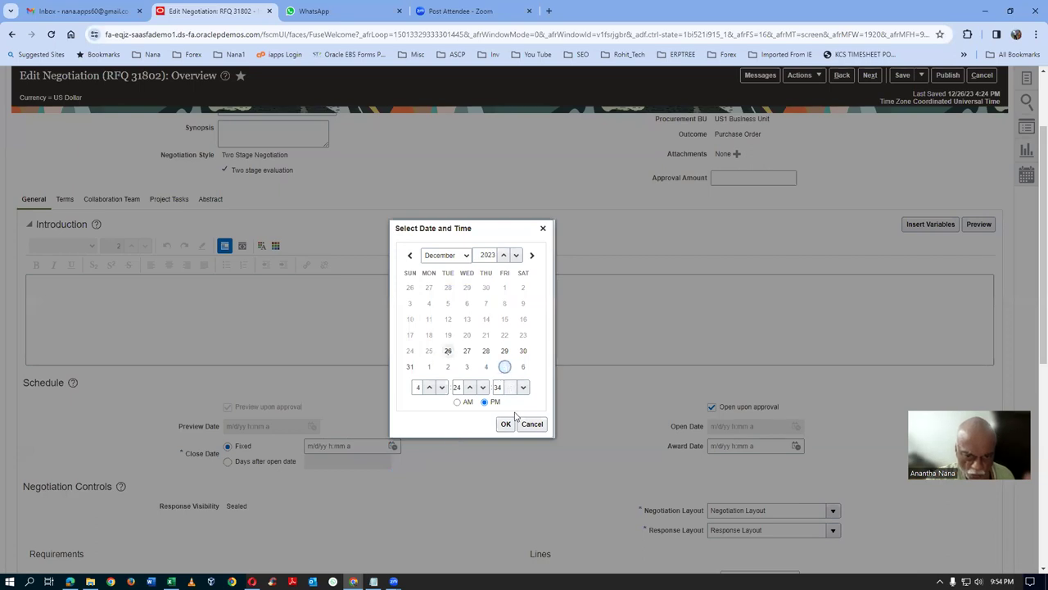
click(504, 424)
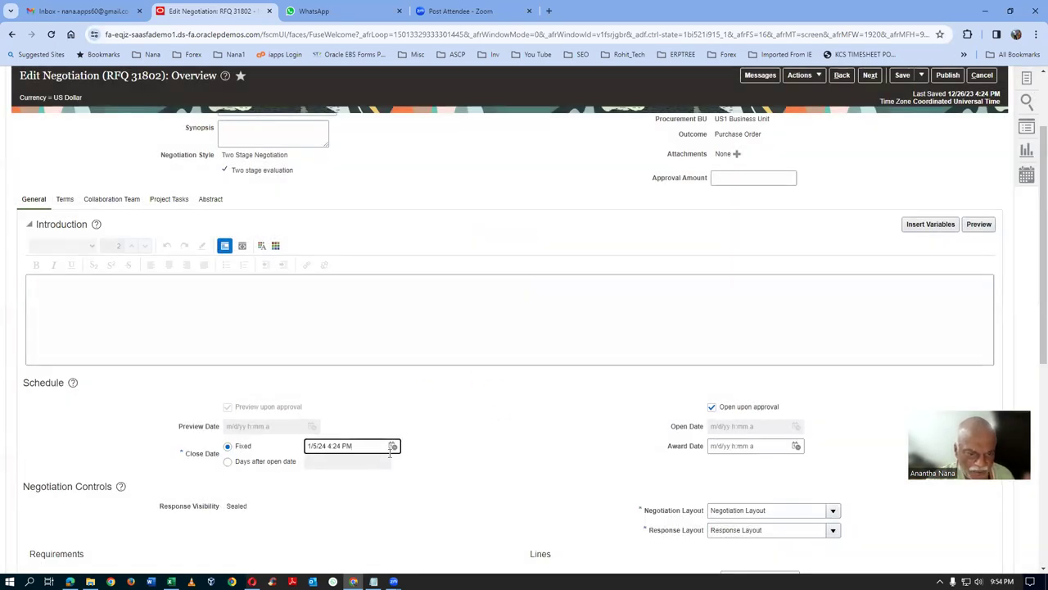
scroll(483, 262, up, 2)
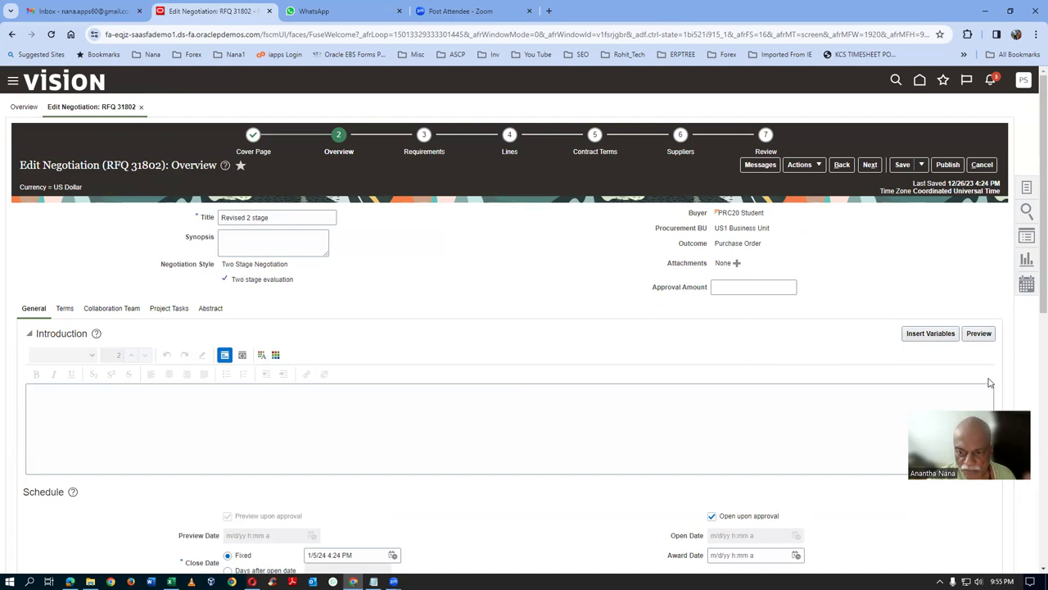
click(837, 442)
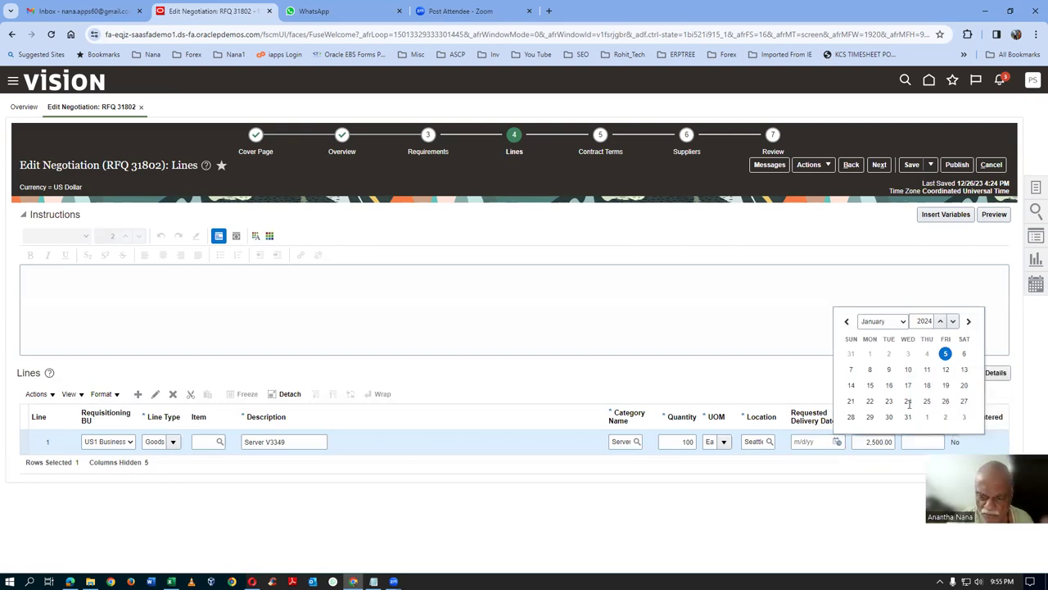
- Set the requested delivery date to 1/24/24, publish negotiation 31802 and acknowledge its approval submission
click(907, 400)
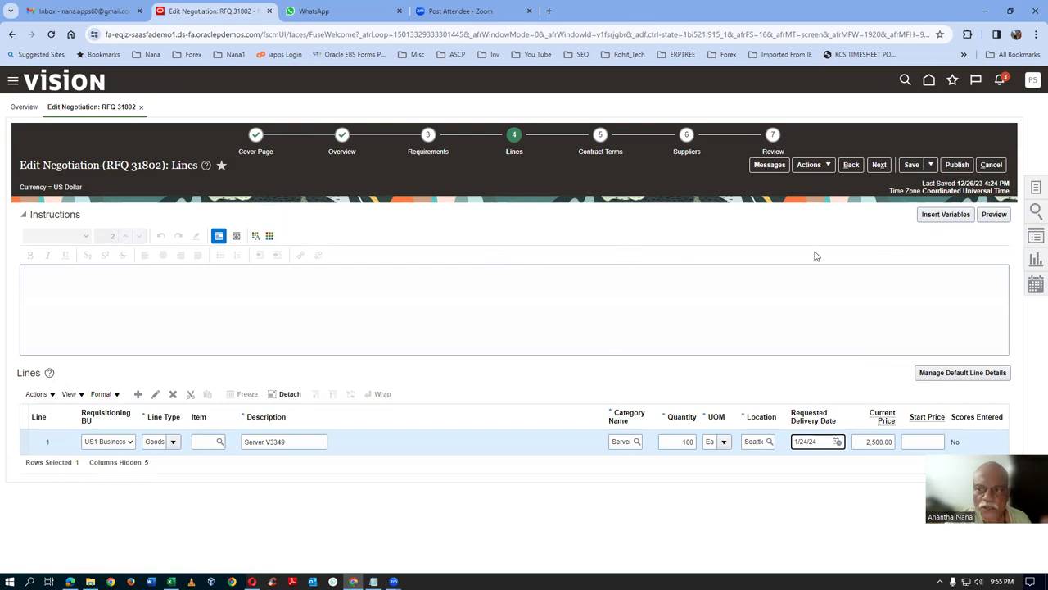
click(955, 167)
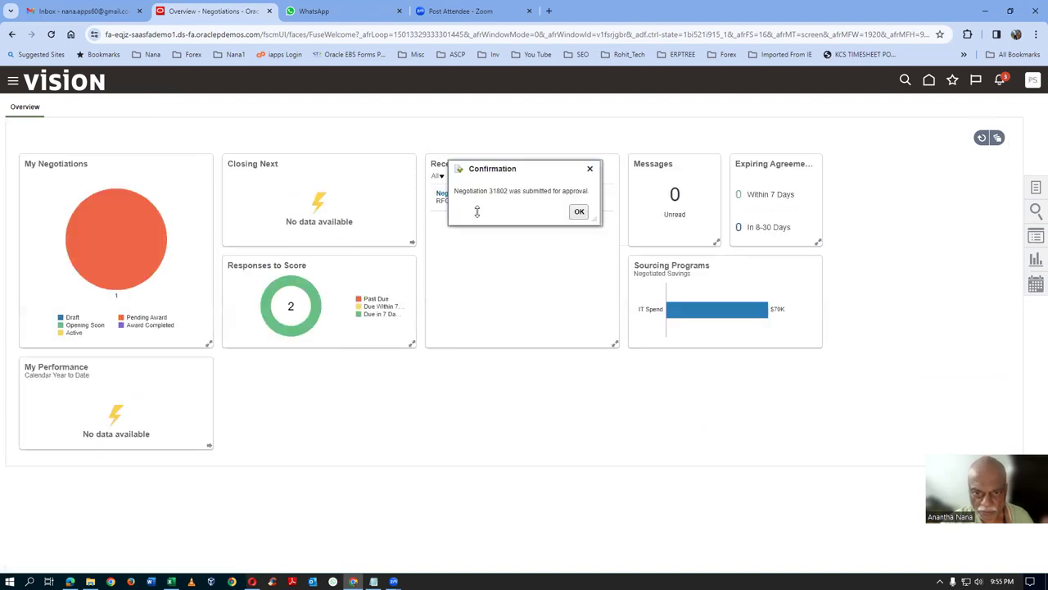
click(579, 211)
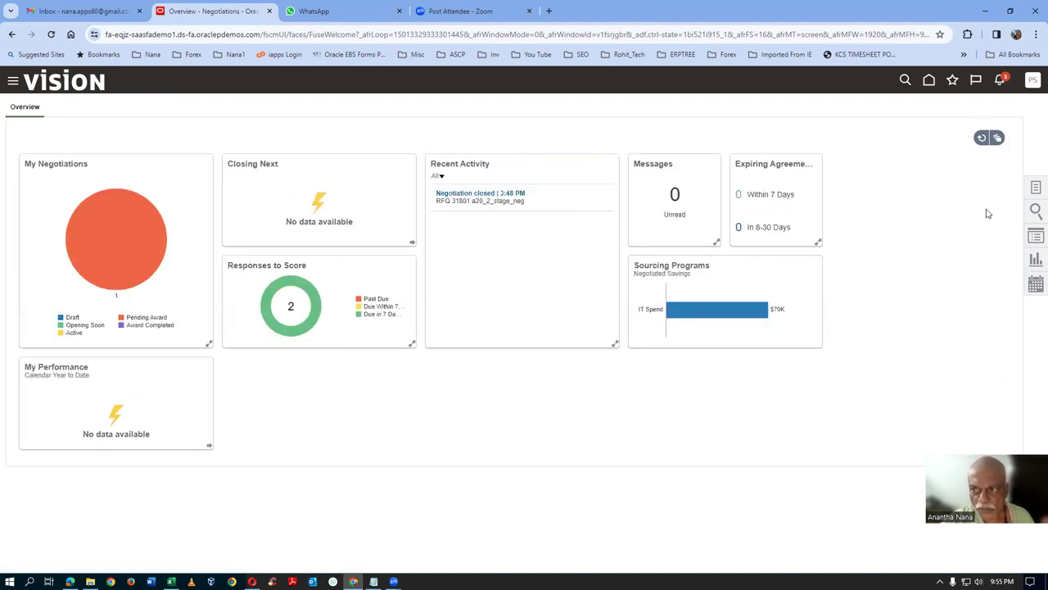
click(1032, 191)
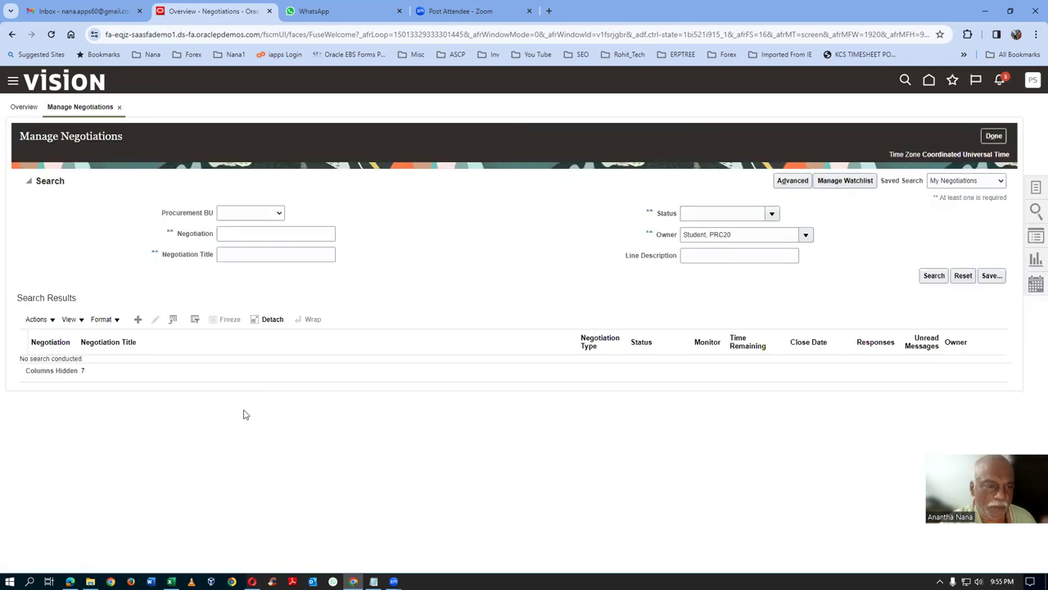
- Search negotiation 31802 to confirm it is Active (Locked), then go to the supplier's window
click(237, 233)
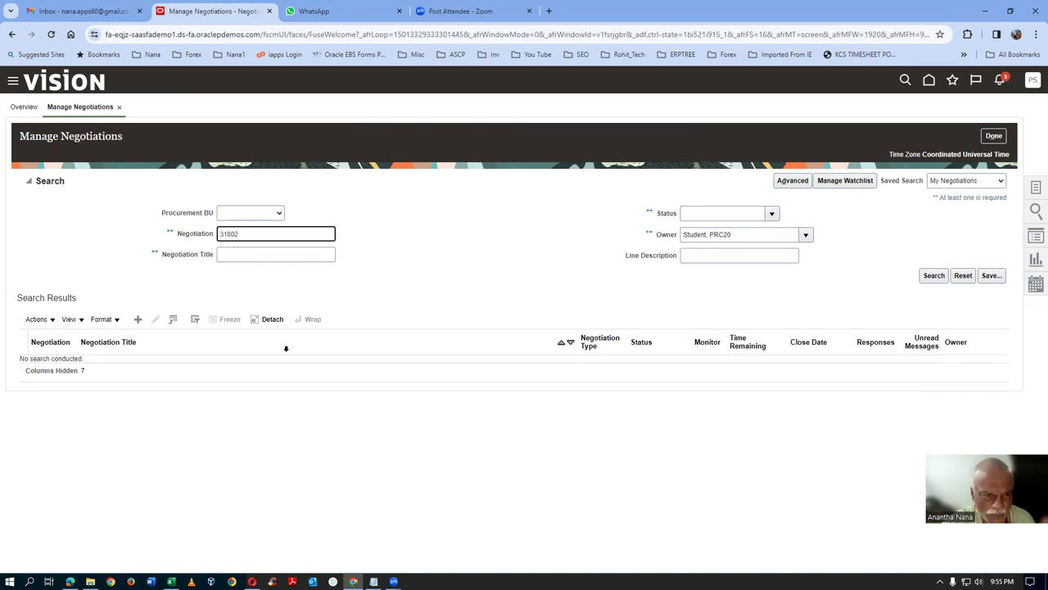
click(936, 276)
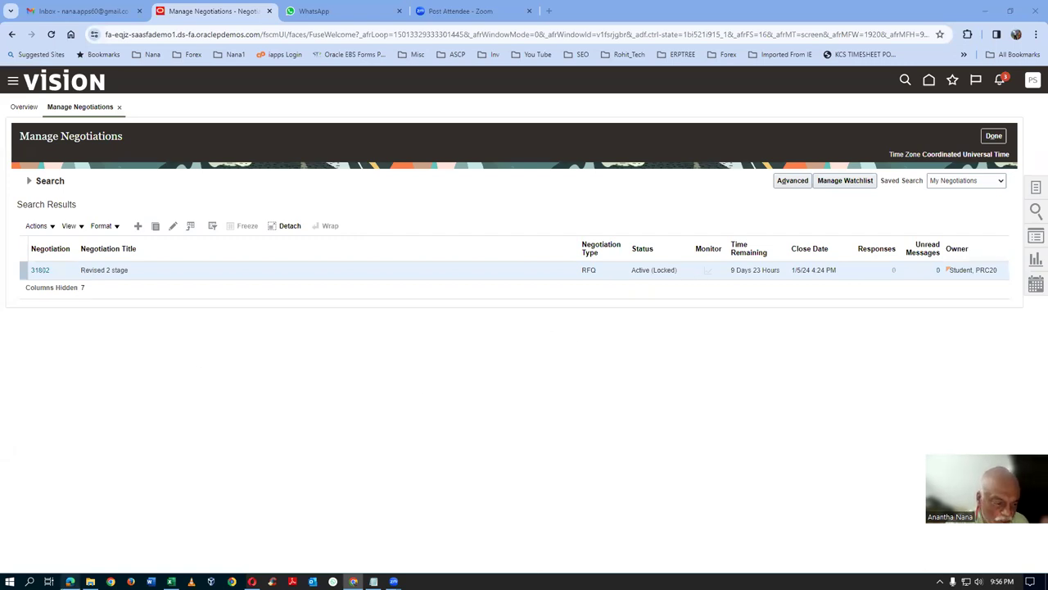
click(70, 580)
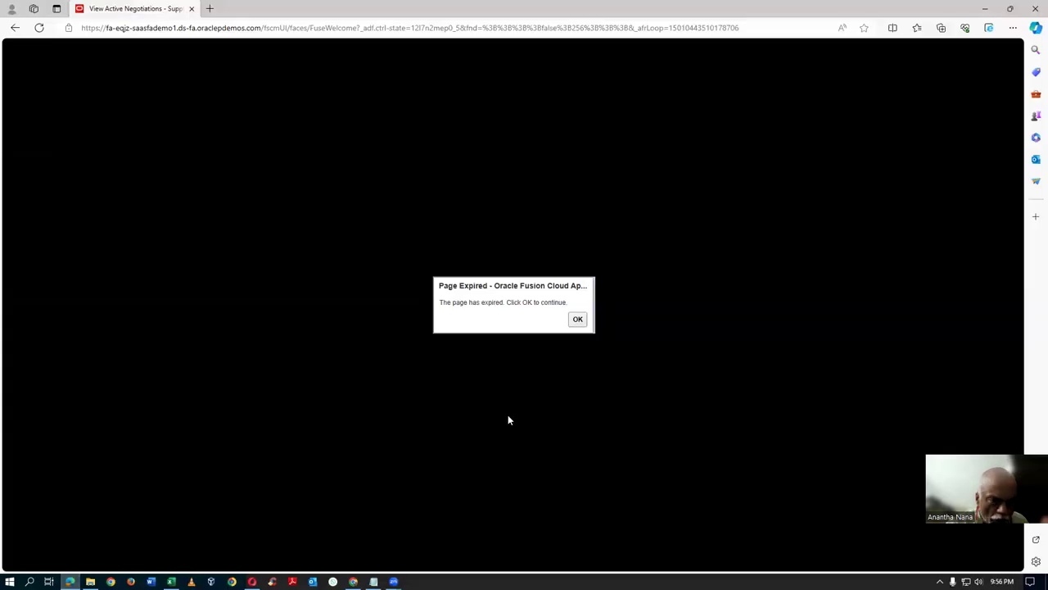
- Open negotiation 31802 from the Supplier Portal's active negotiations and start a response
click(577, 320)
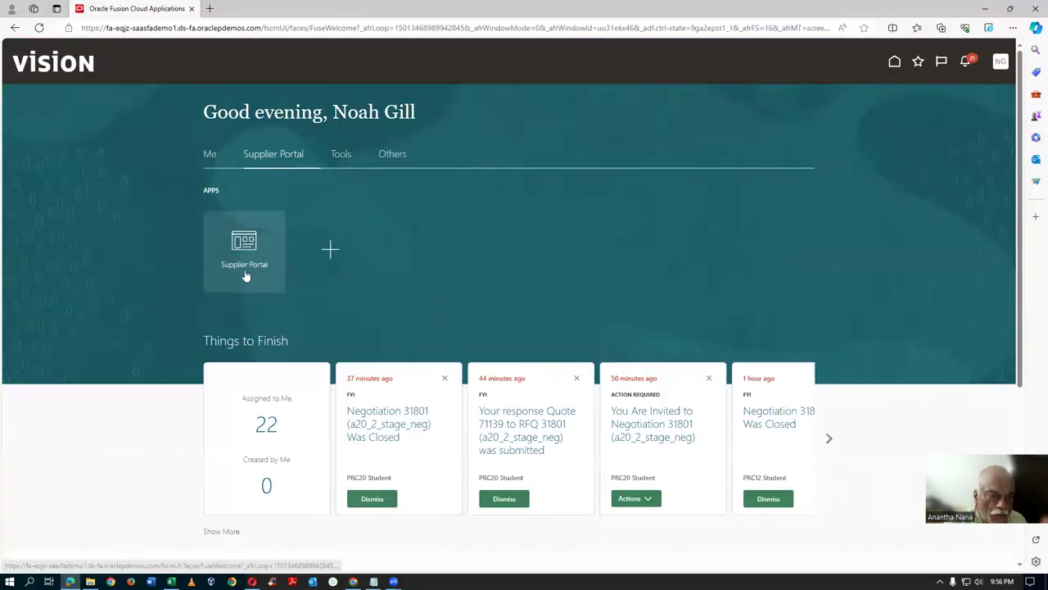
click(245, 274)
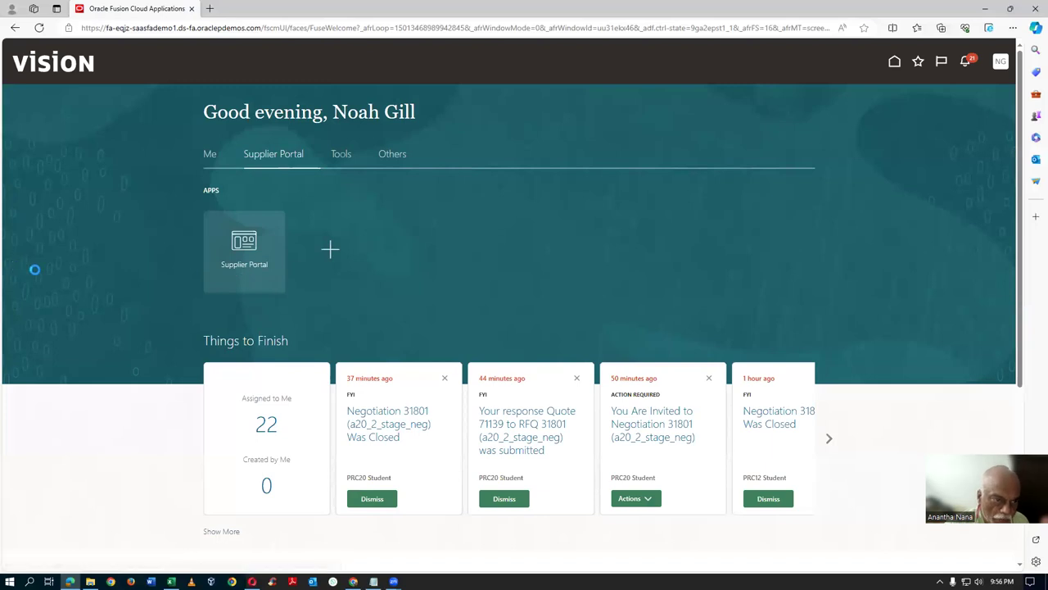
scroll(91, 373, down, 3)
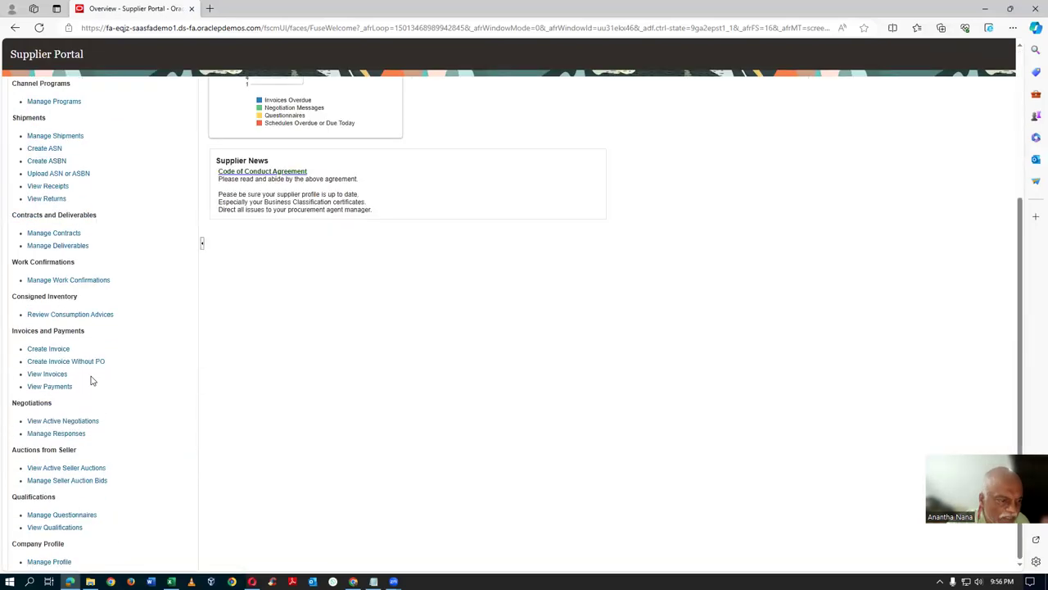
click(69, 421)
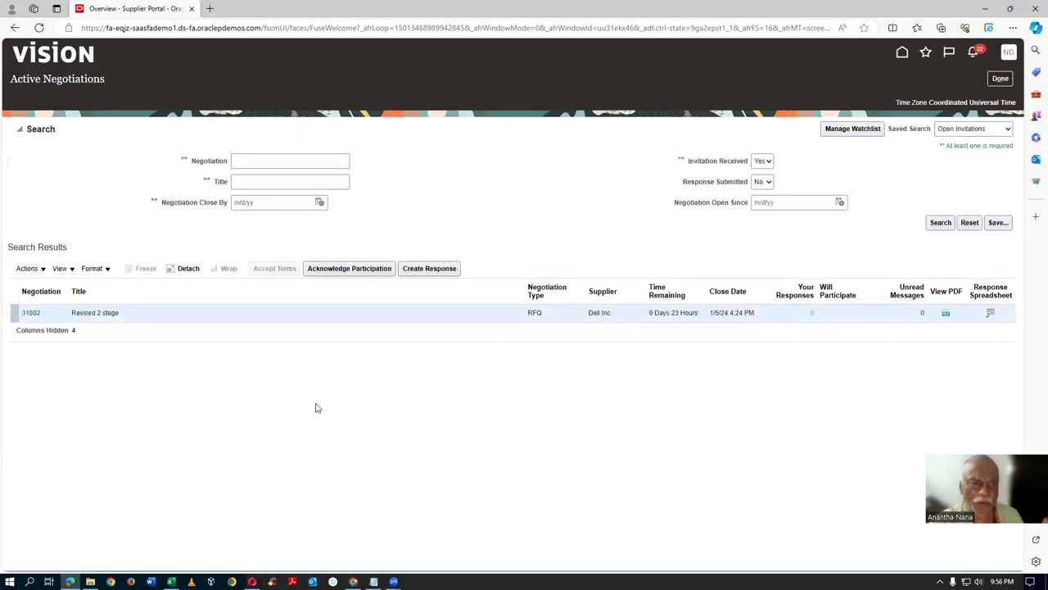
click(168, 307)
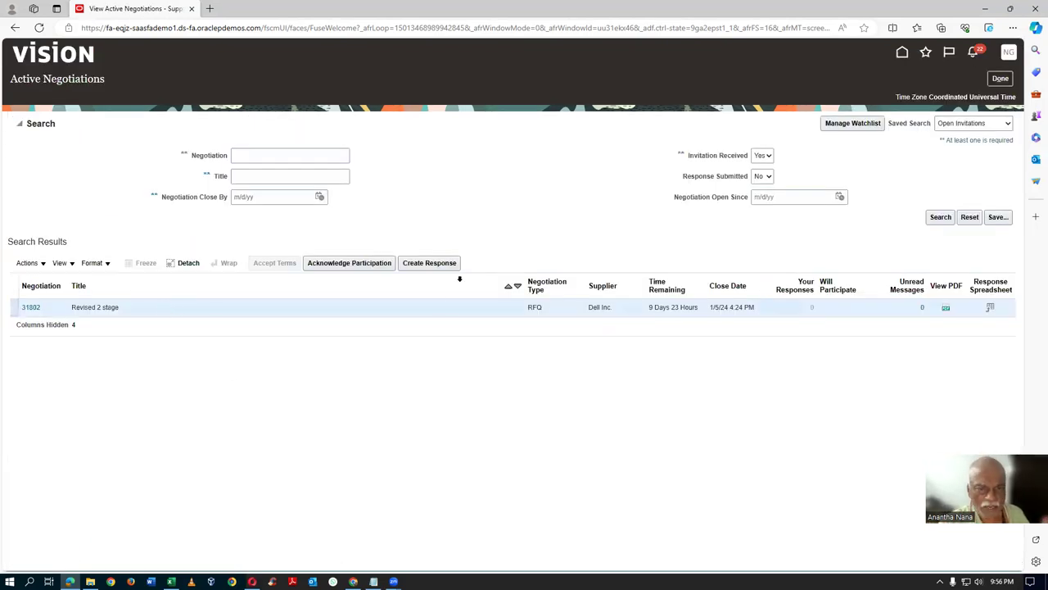
click(423, 263)
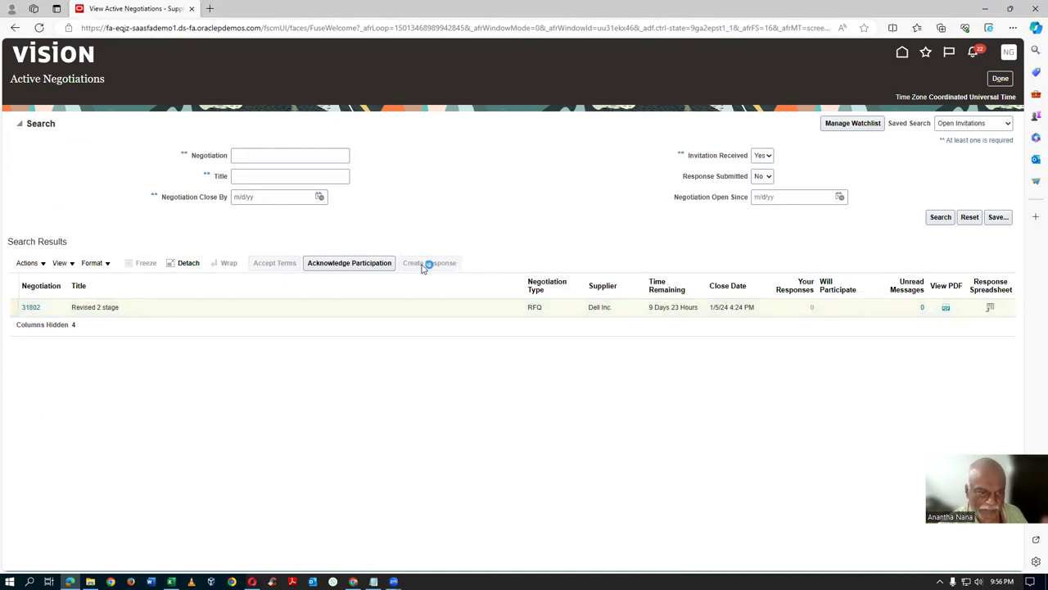
- Set the Response Valid Until date and answer the server speed and memory requirements
click(296, 307)
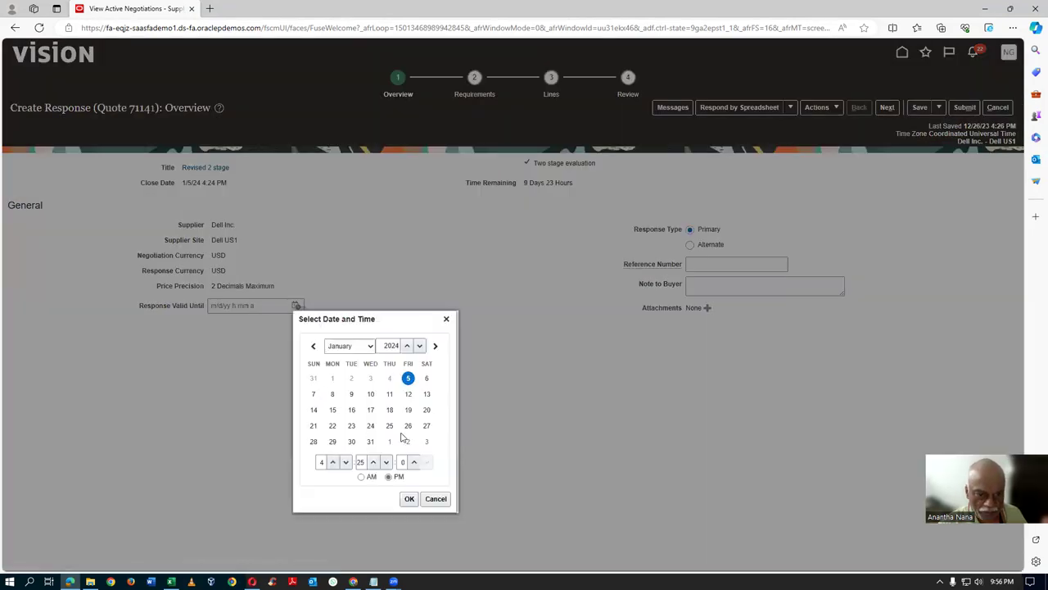
click(413, 496)
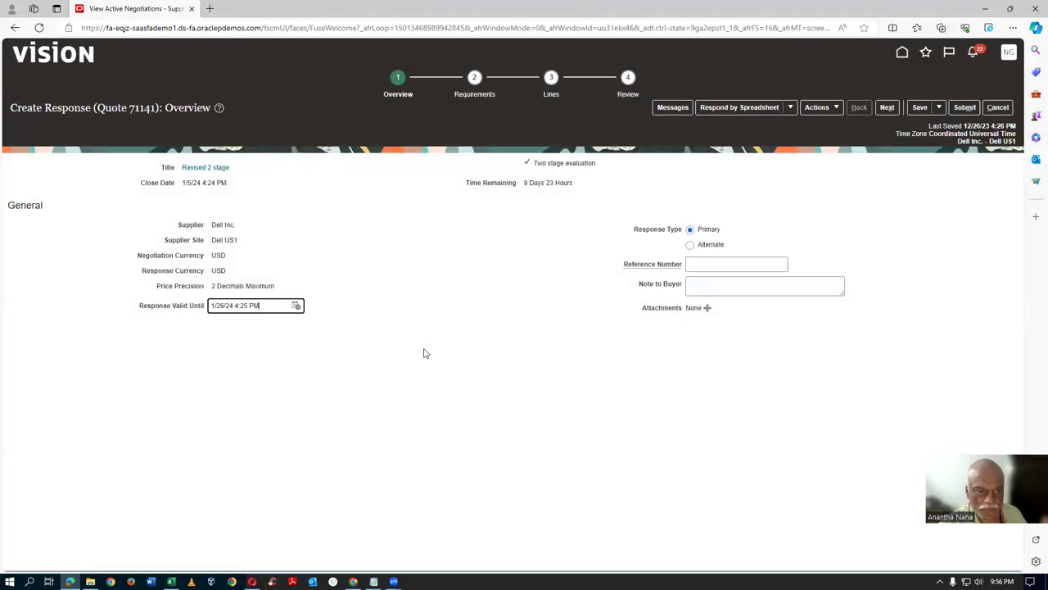
click(470, 99)
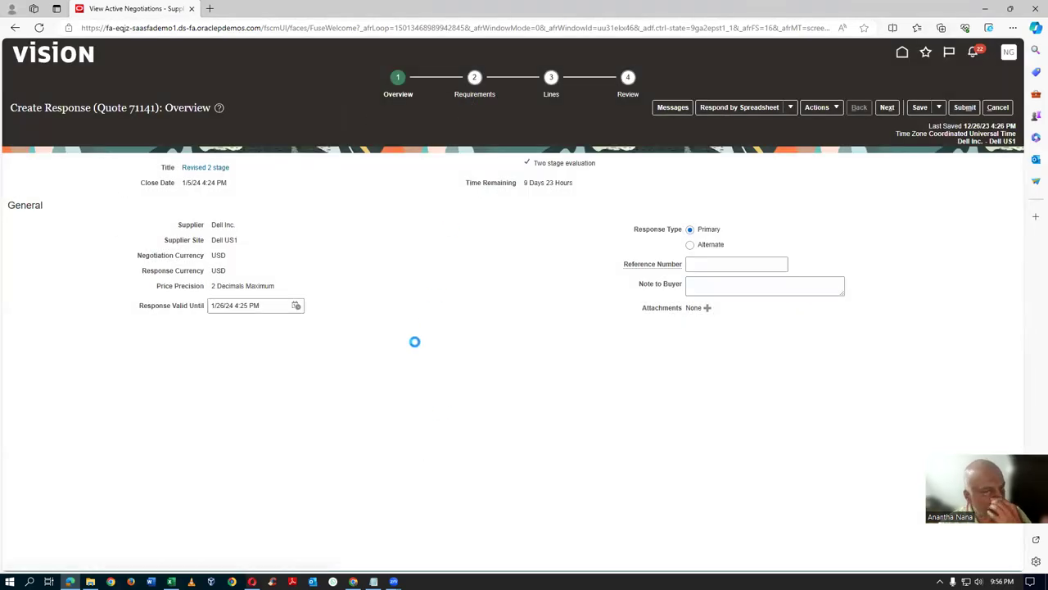
click(146, 239)
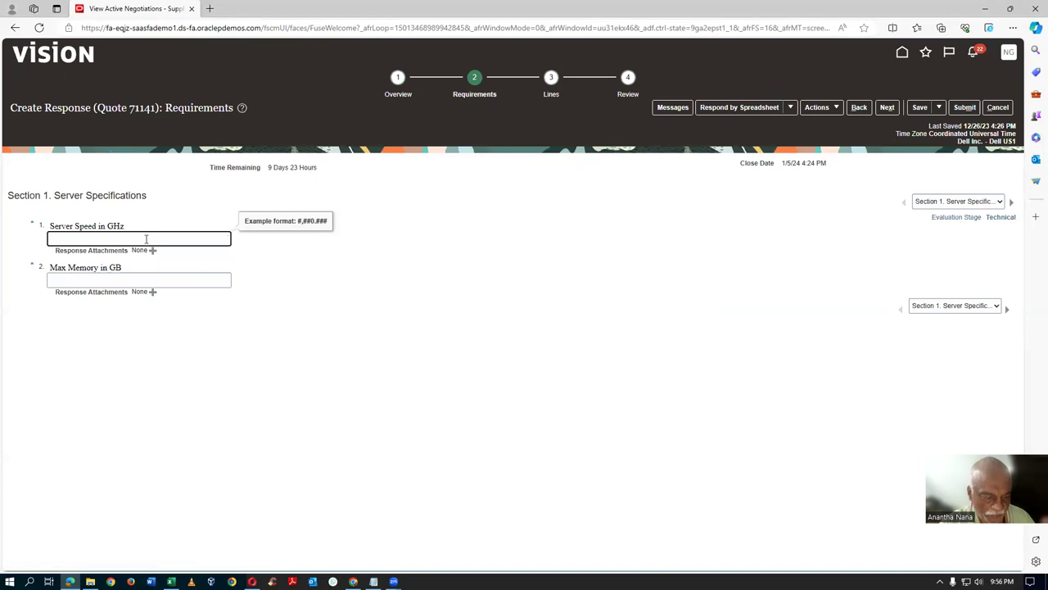
click(139, 278)
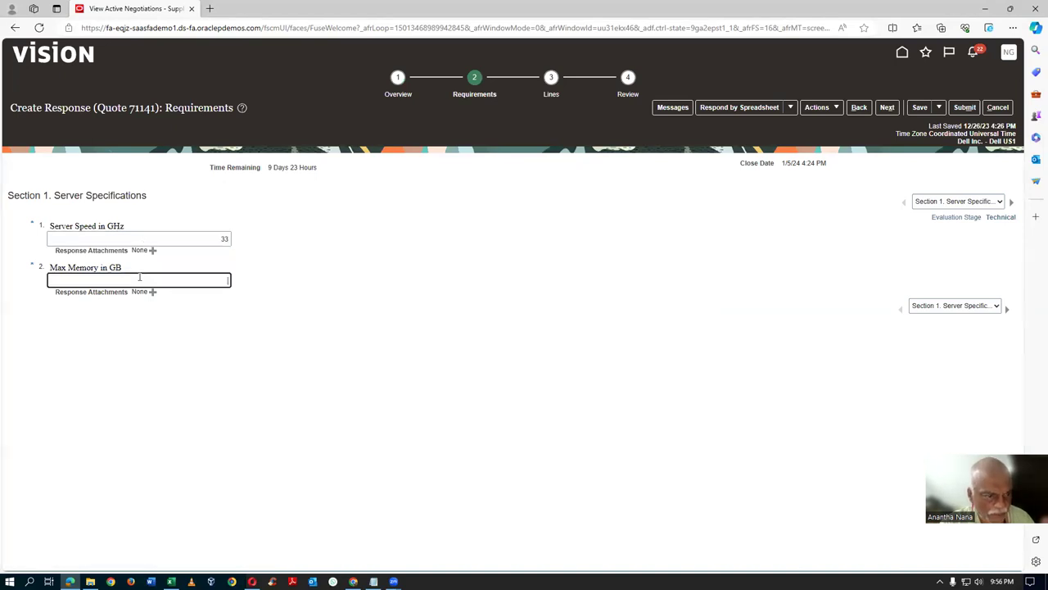
text(33)
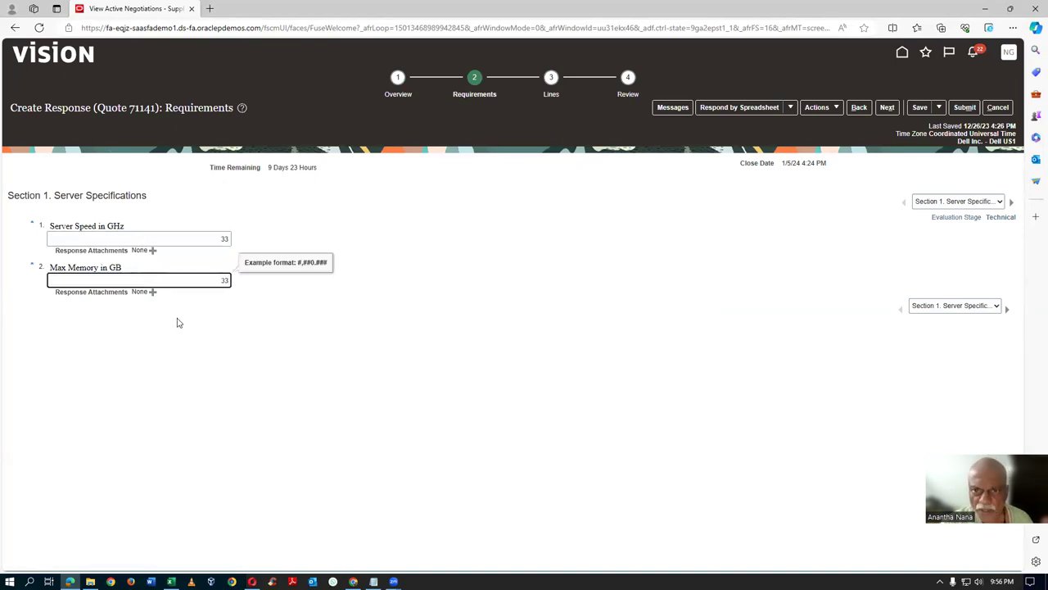
- Enter line price 33 and response quantity 100 for Server V3349
click(548, 95)
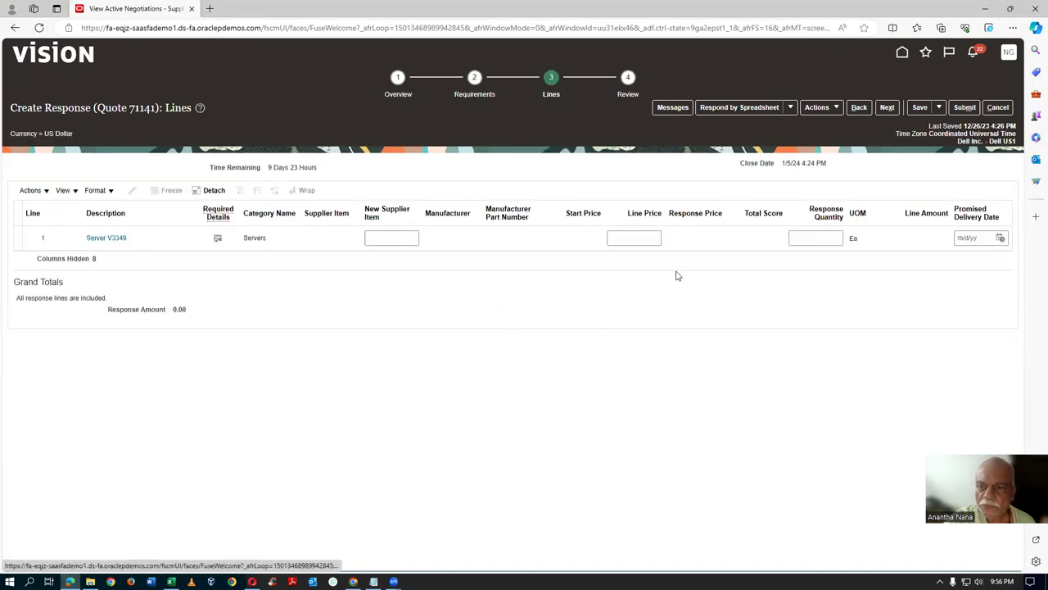
click(634, 237)
text(33)
key(Tab)
text(100)
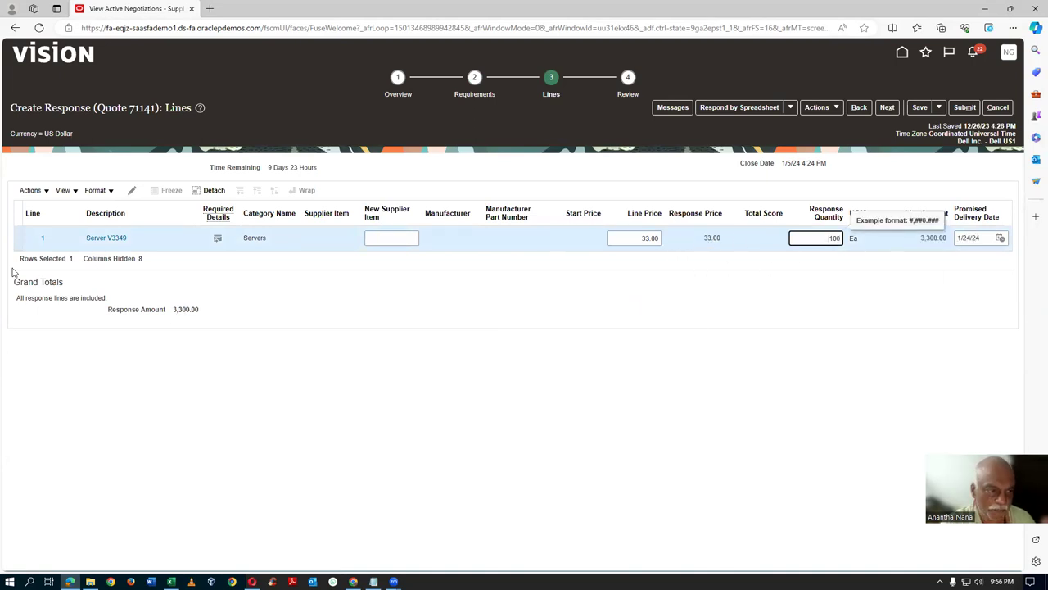
- Enter 33 for freight and the capacity, lead-time and markup attributes, then save the line
click(131, 190)
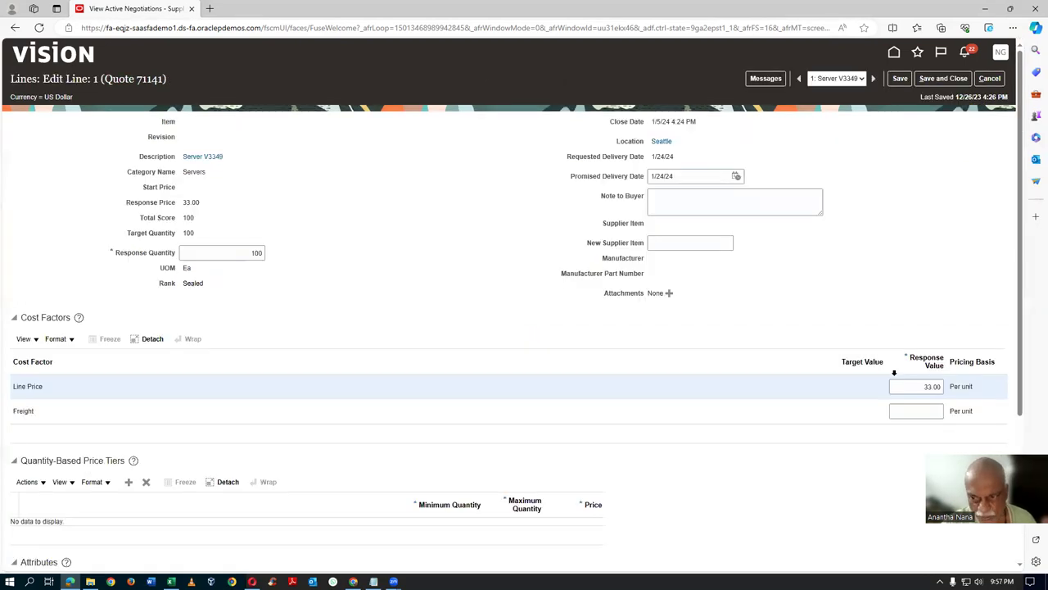
click(903, 412)
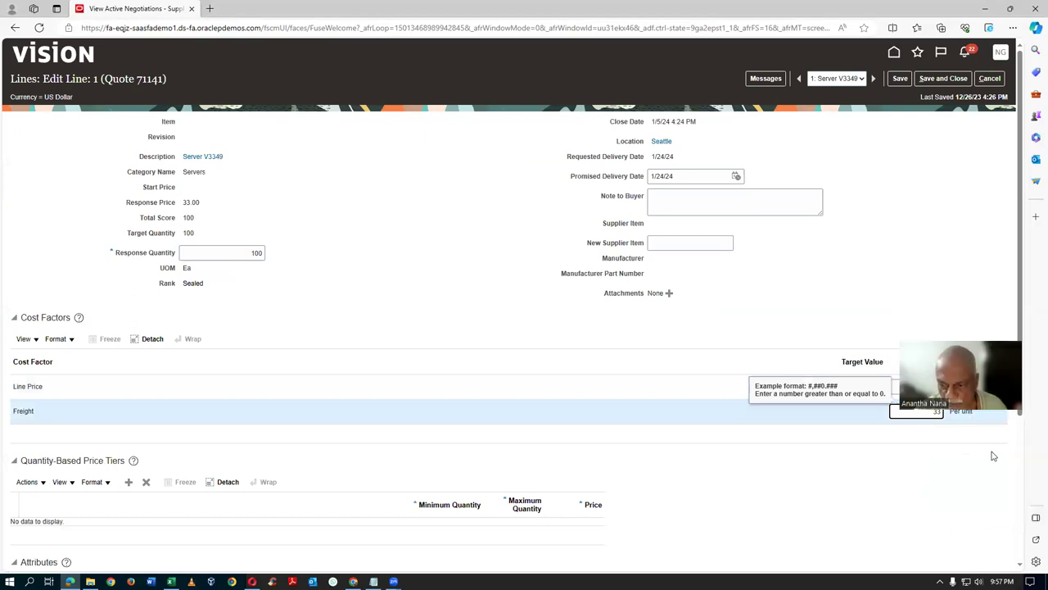
scroll(903, 459, down, 3)
click(903, 460)
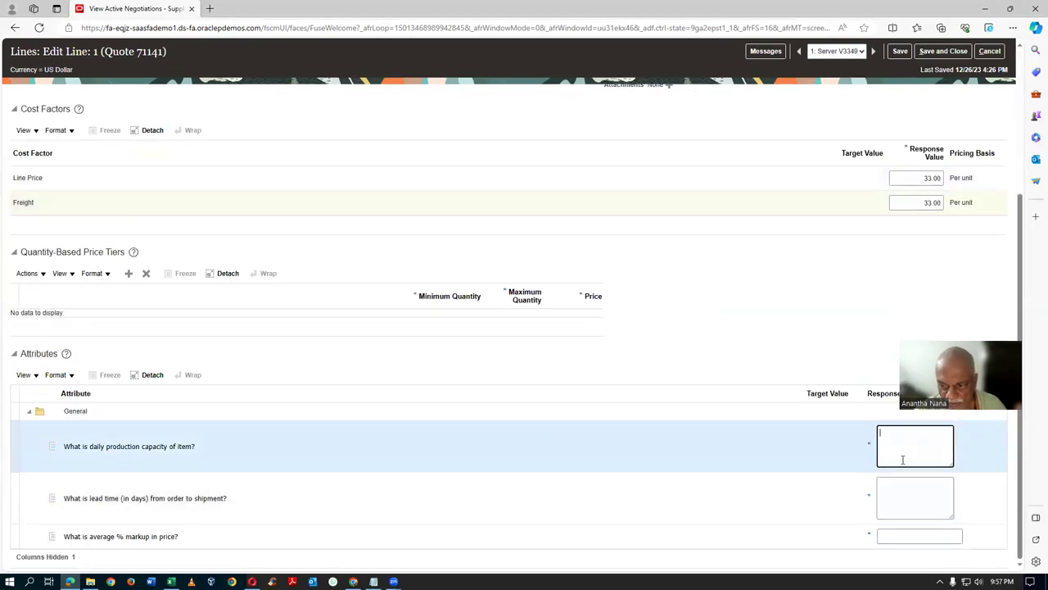
text(33)
click(888, 487)
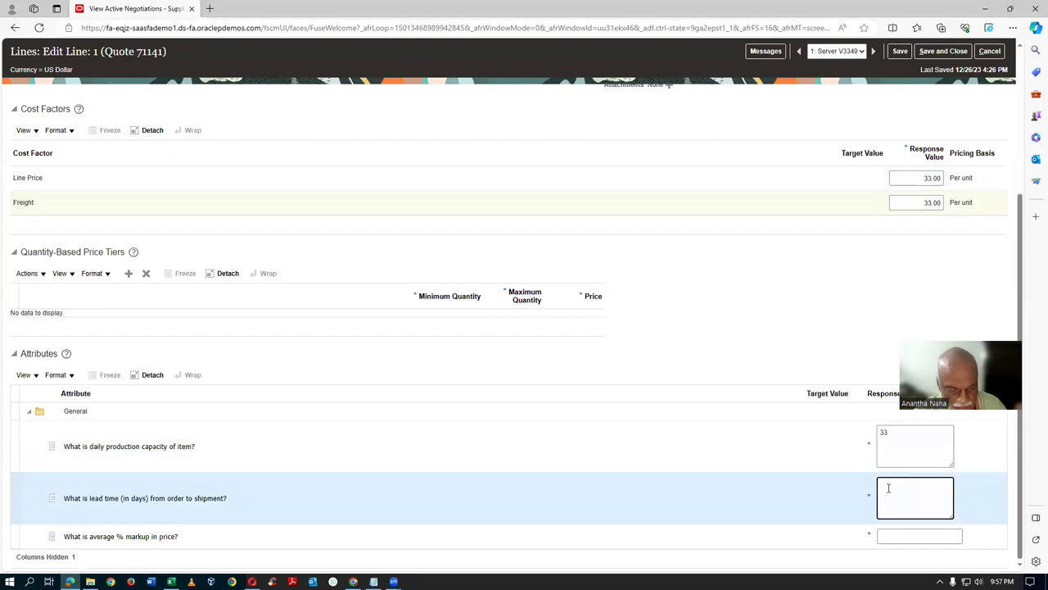
text(33)
click(892, 538)
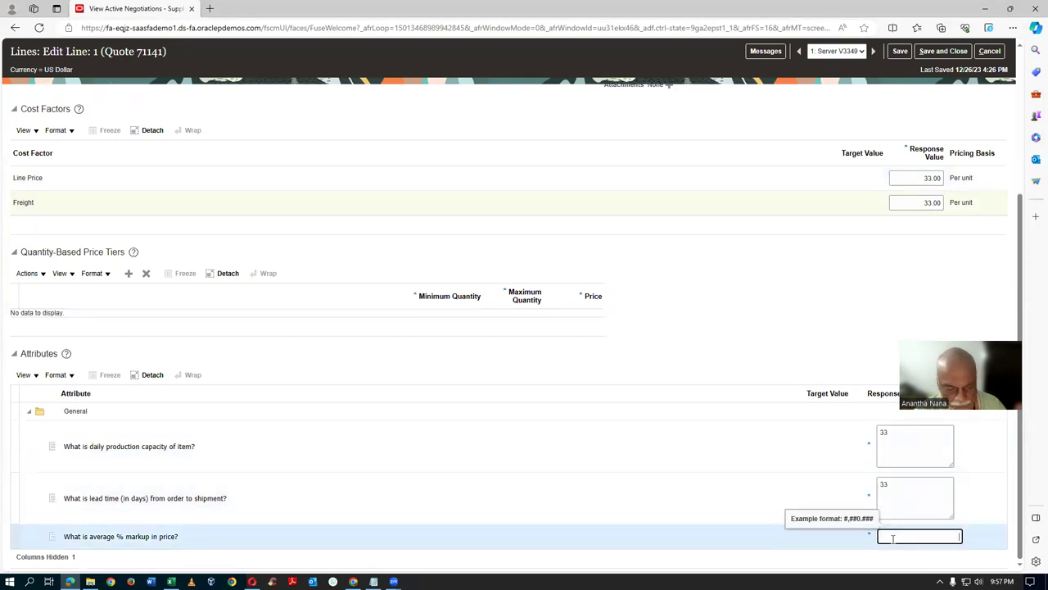
text(33)
click(608, 385)
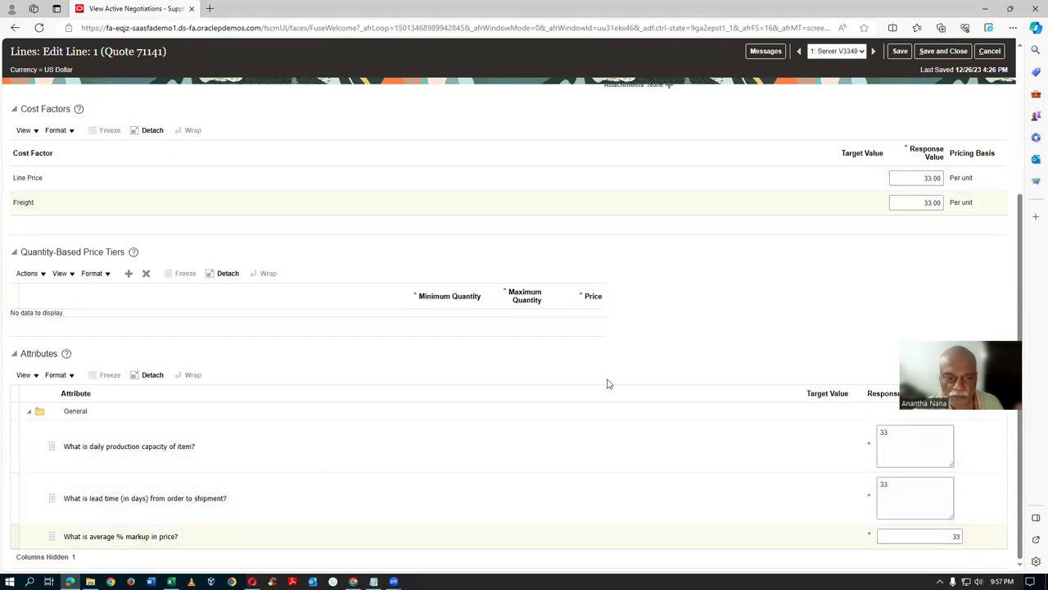
scroll(647, 356, up, 3)
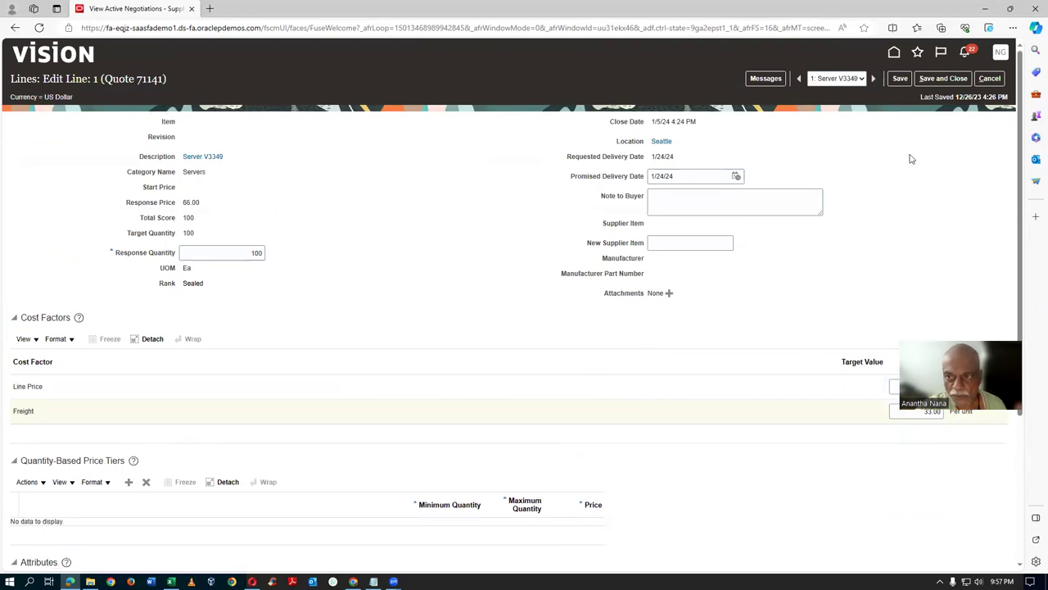
click(965, 78)
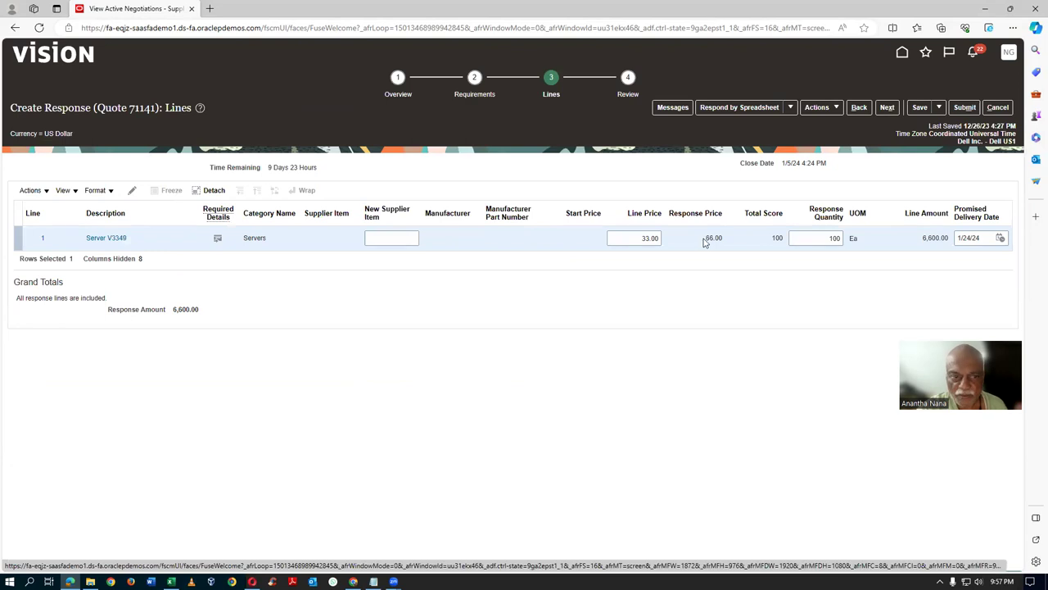
- Attempt submission, clear the missing-requirements error, and open the Section 2. Business questions
click(966, 109)
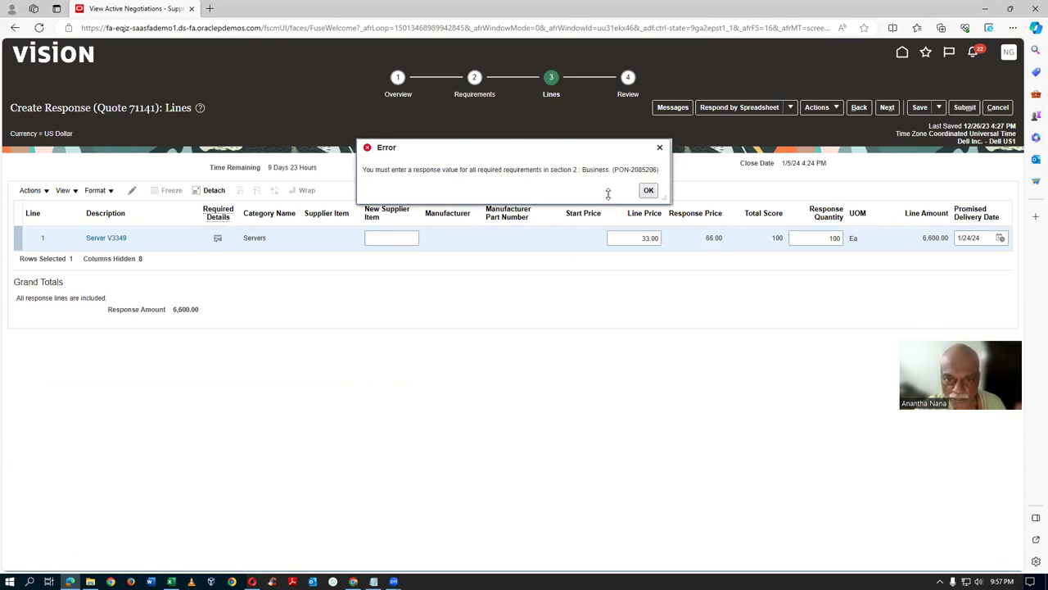
click(647, 191)
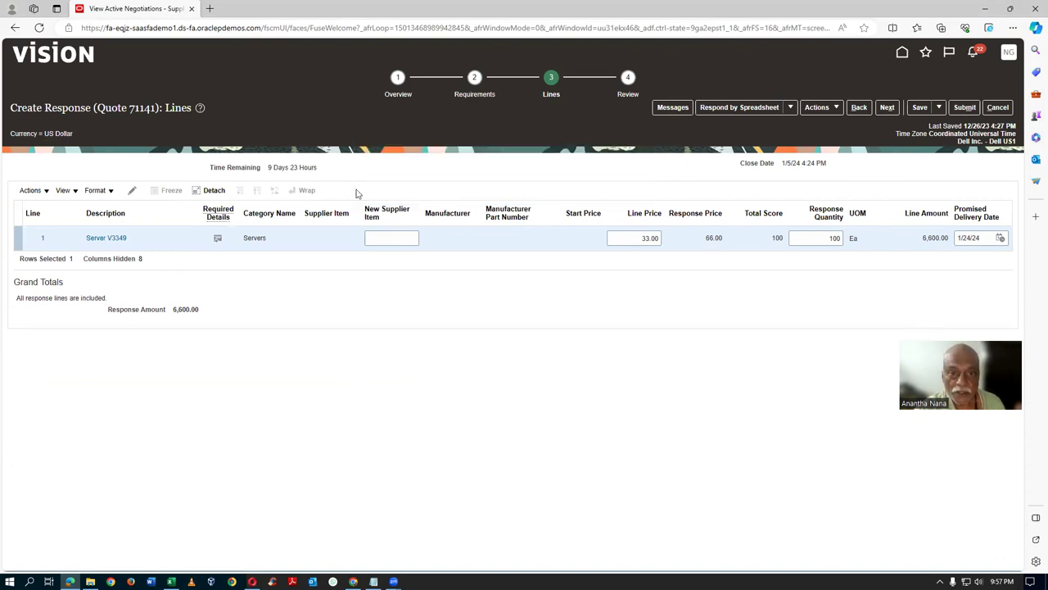
click(473, 97)
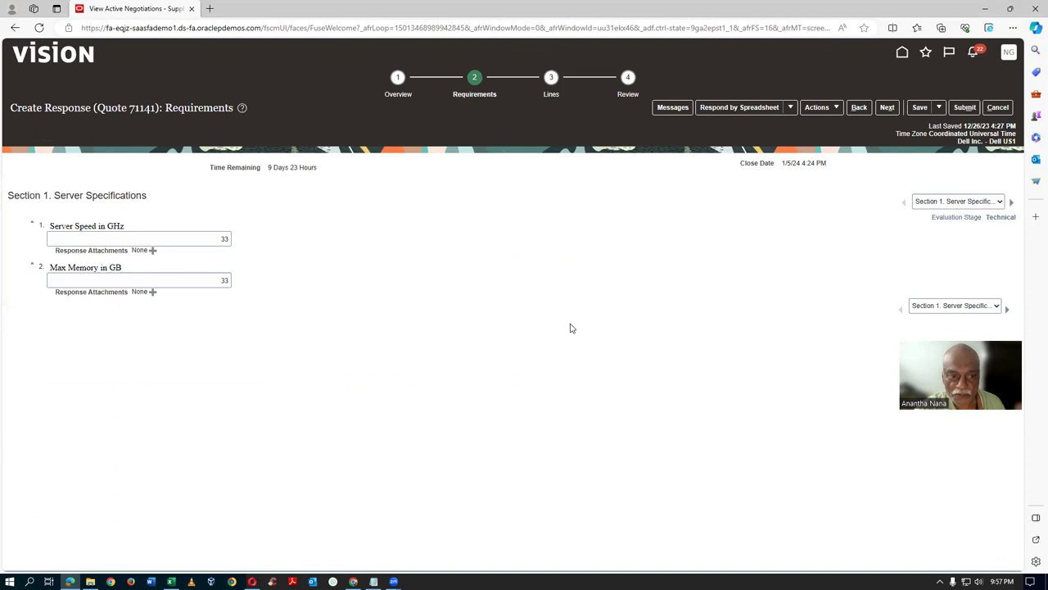
click(934, 203)
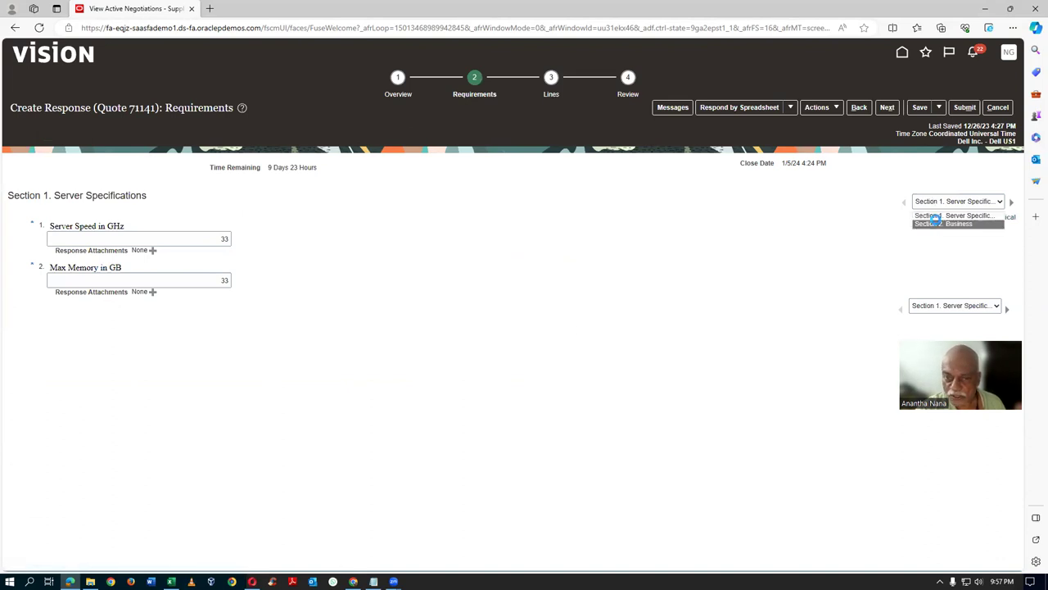
click(937, 223)
- Answer the employees, website, fiscal year and philosophy questions with 33 and submit the response
click(73, 241)
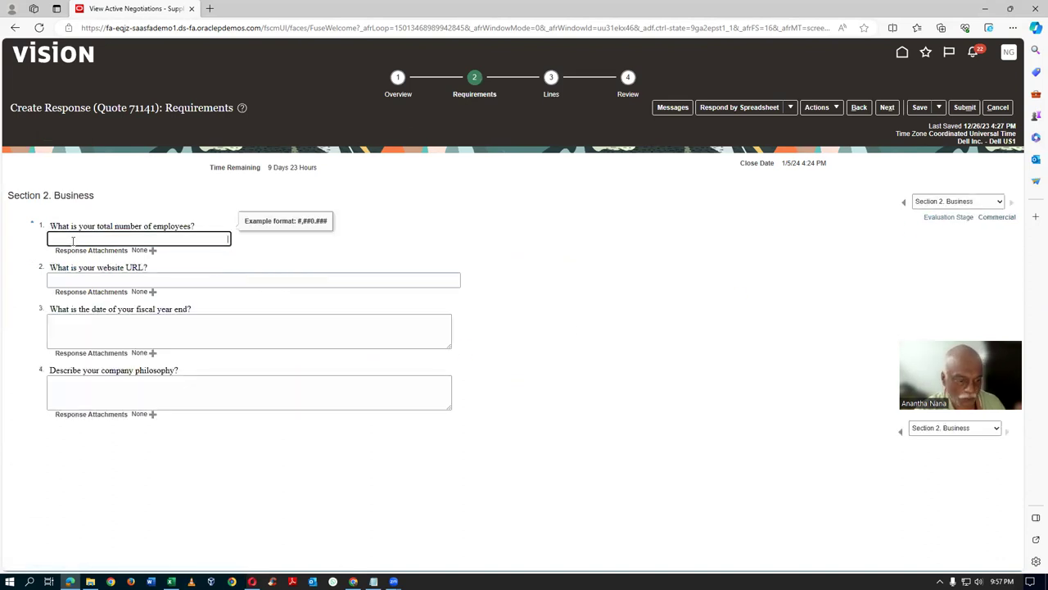
text(33)
click(72, 279)
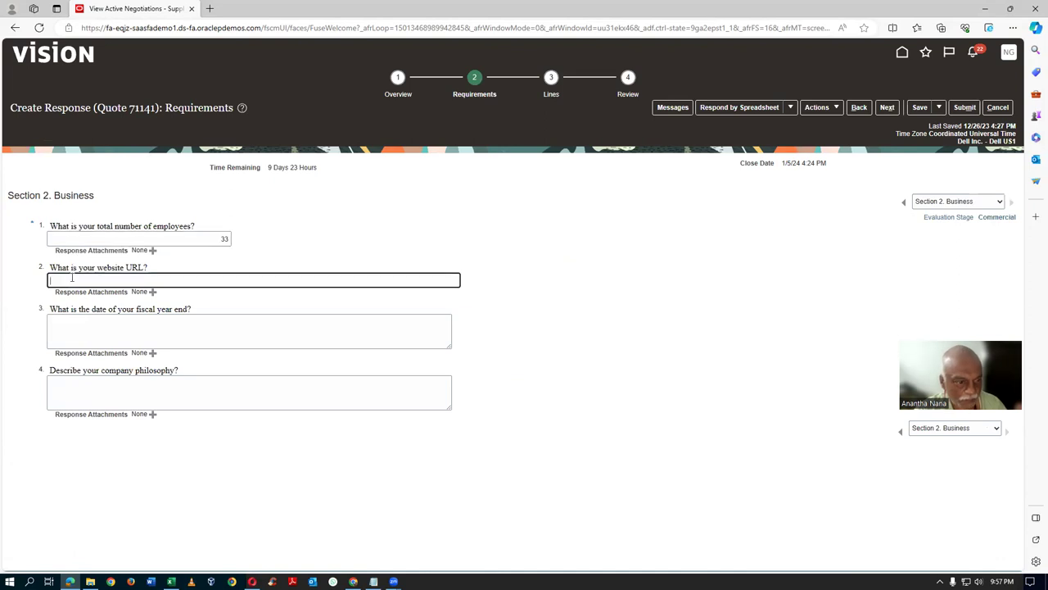
click(59, 329)
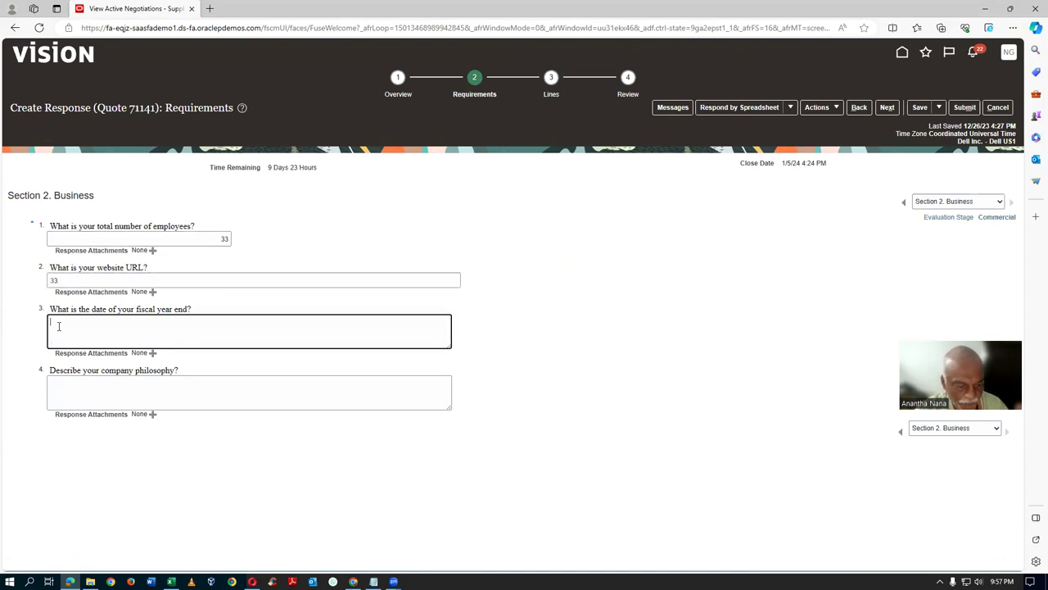
click(71, 399)
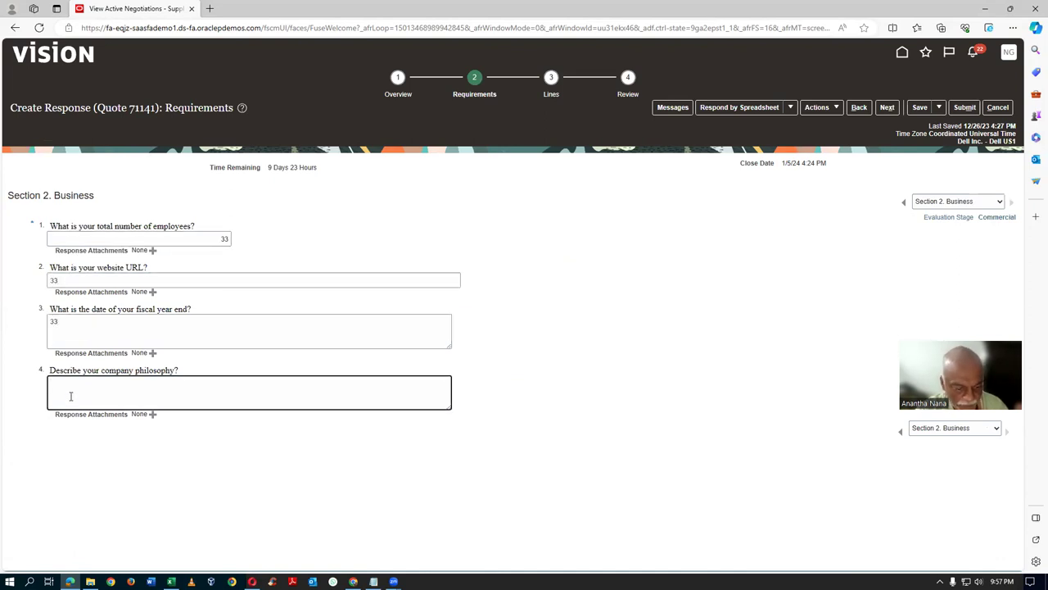
click(965, 108)
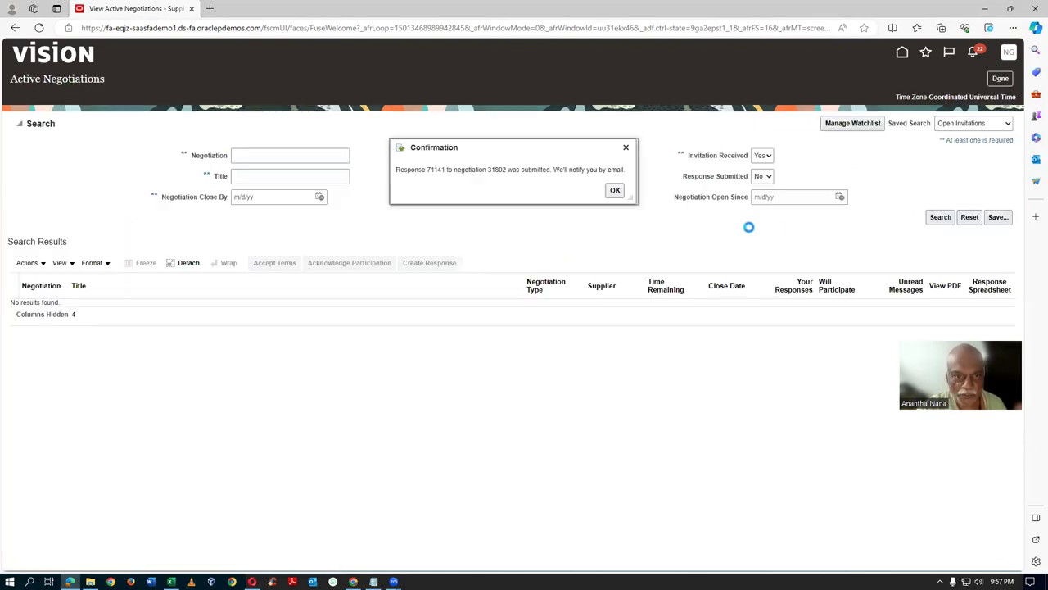
click(614, 190)
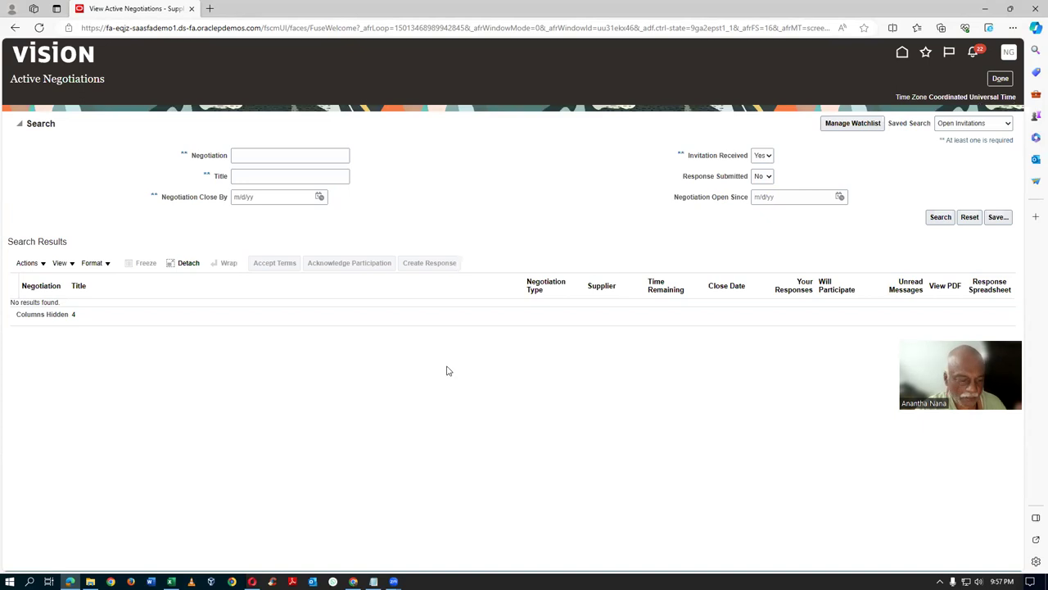
- In EIP Inc's browser, pick Revised 2 stage from View Active Negotiations and create a response
key(alt+Tab)
key(alt+Tab)
key(alt+Tab)
key(alt+Tab)
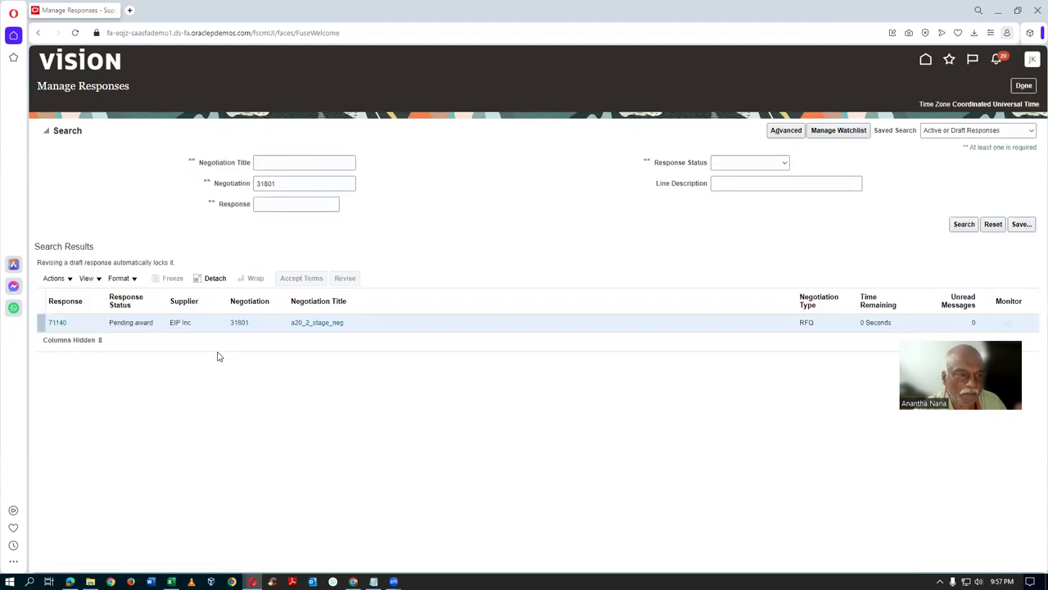
click(1024, 86)
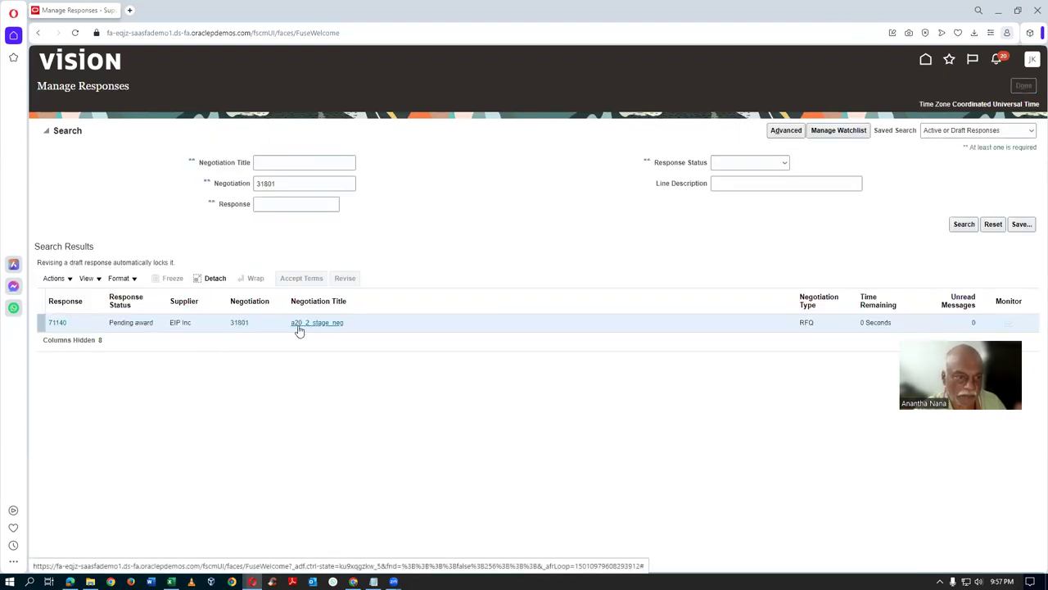
scroll(92, 455, down, 2)
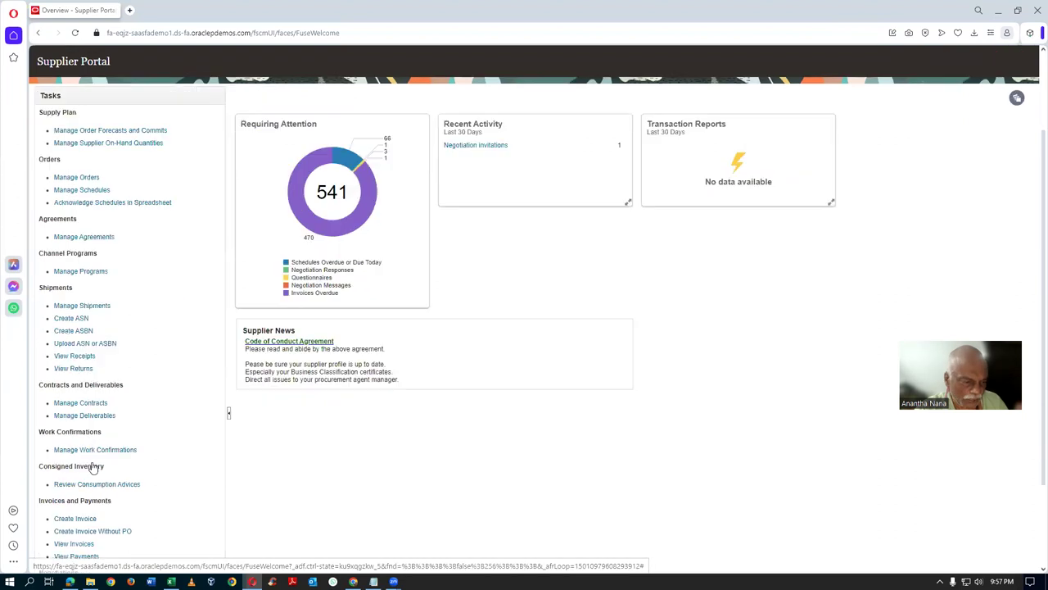
scroll(97, 425, down, 2)
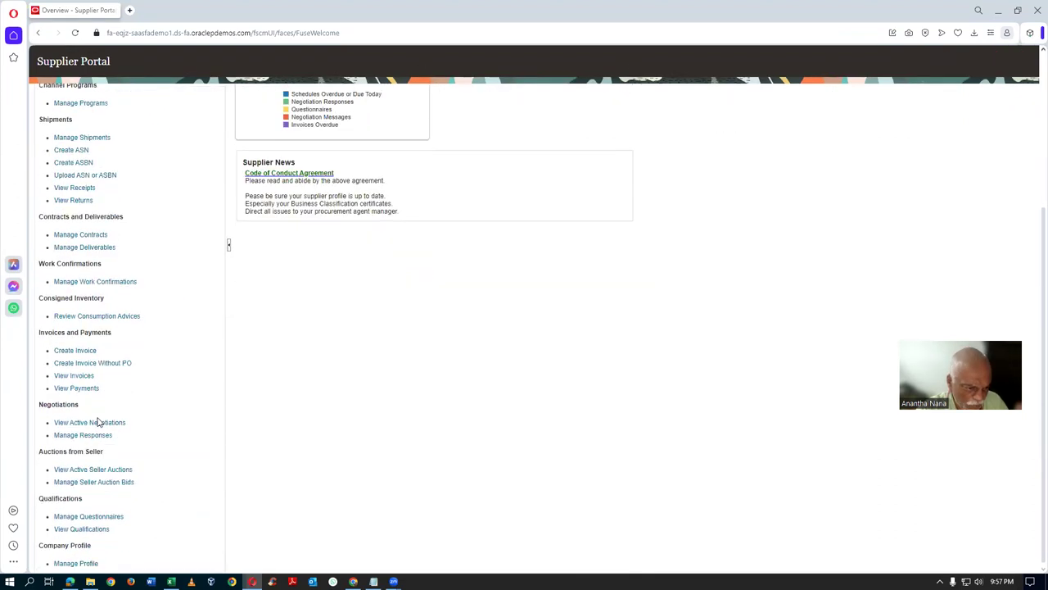
click(90, 422)
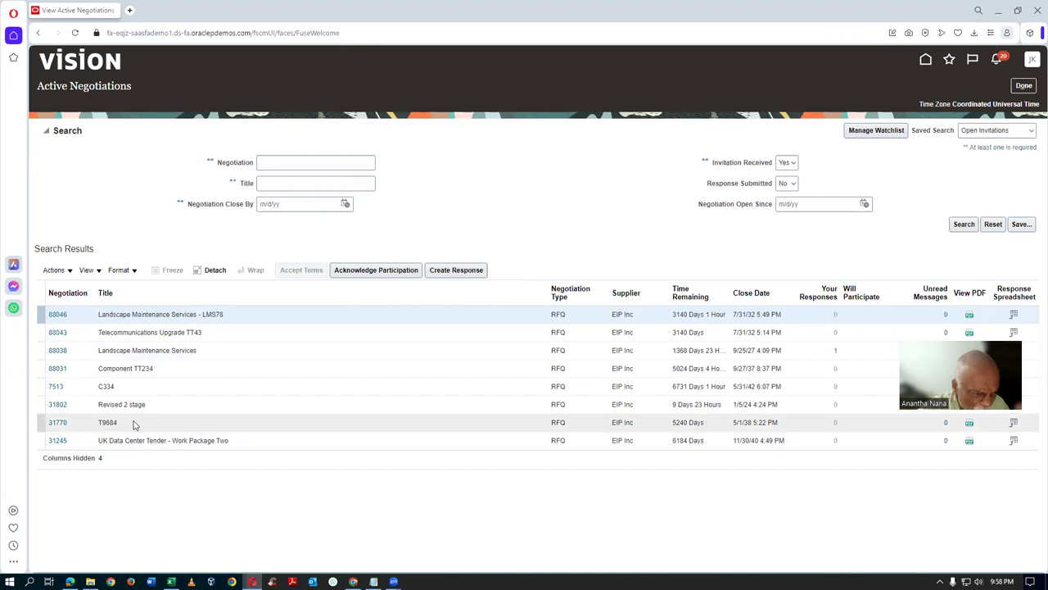
click(163, 412)
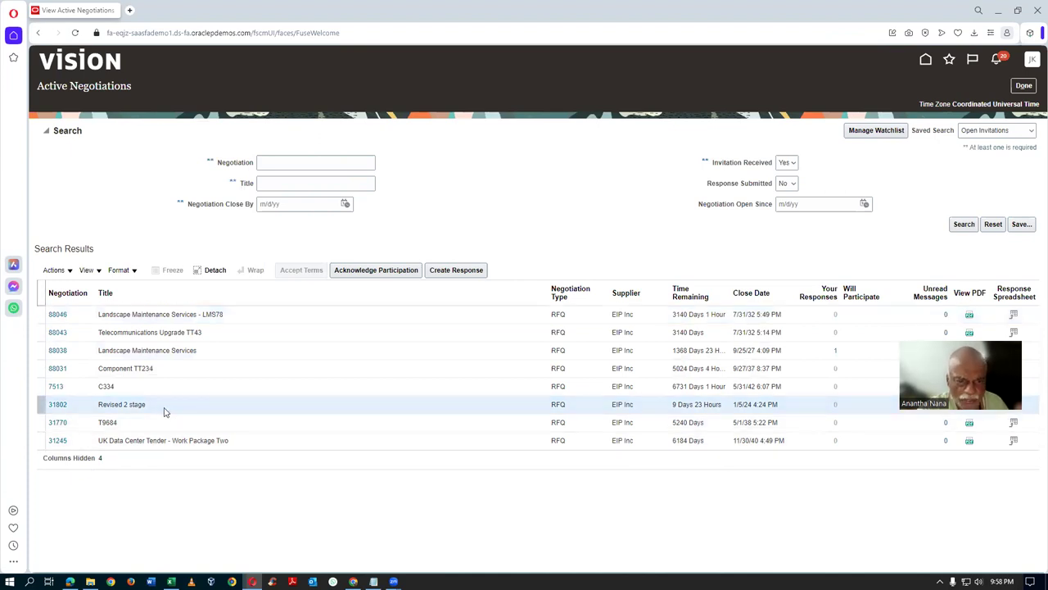
click(456, 270)
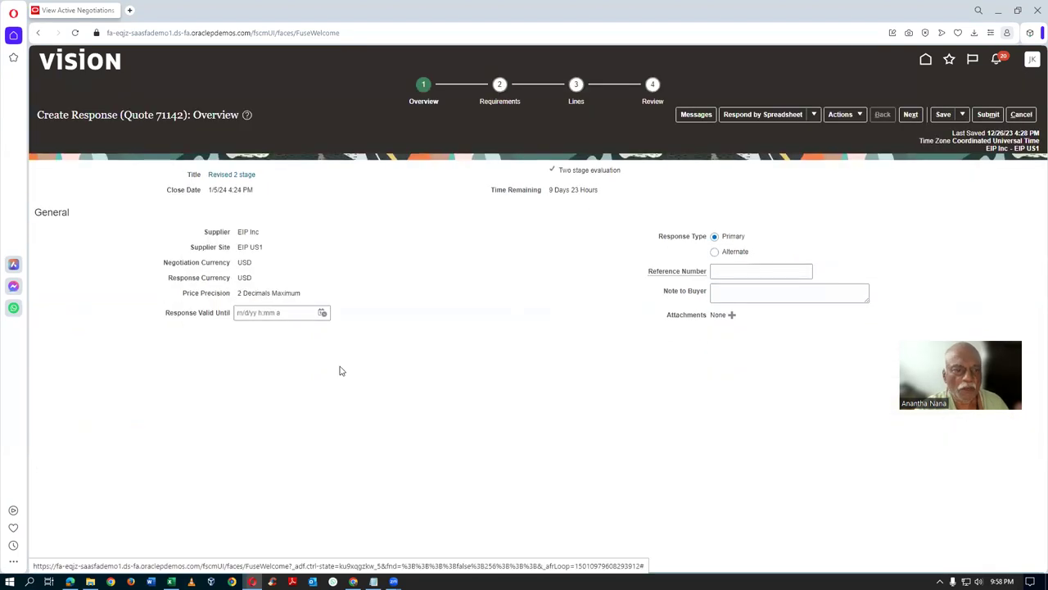
- Set Response Valid Until to 1/26/24 4:25 PM and answer Server Speed and Max Memory with 44
click(323, 312)
click(434, 432)
click(435, 505)
click(501, 96)
click(157, 249)
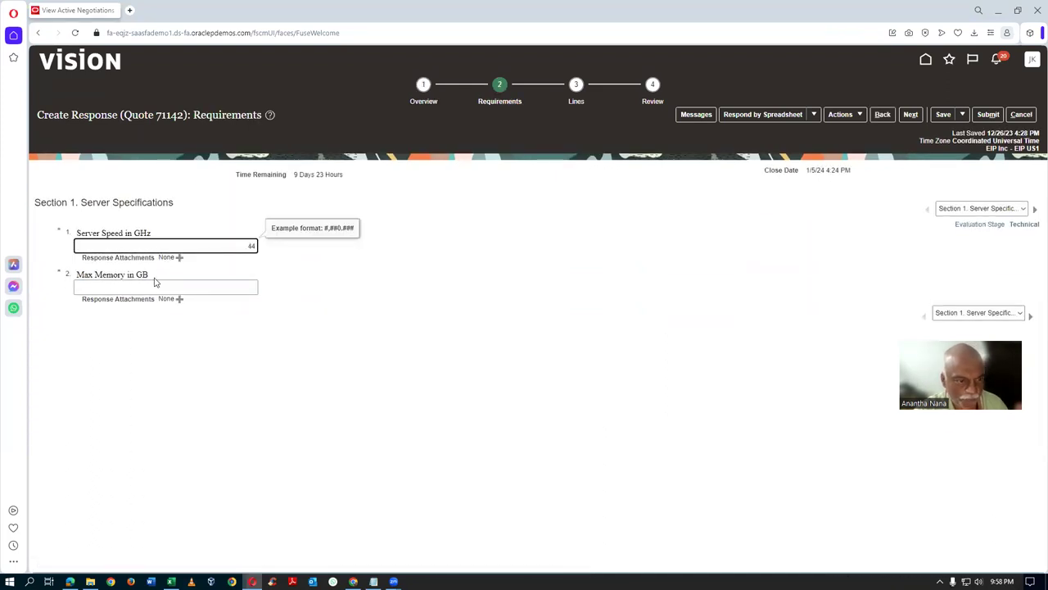
click(153, 287)
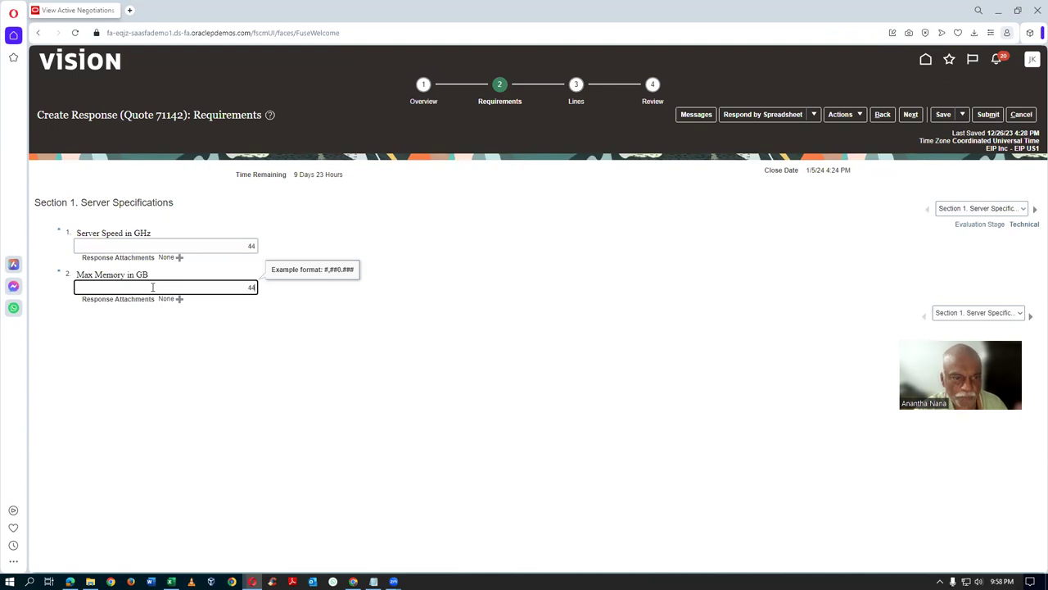
- Answer the employees, website, fiscal year end and philosophy questions in Section 2. Business with 44
click(977, 209)
click(974, 229)
click(92, 244)
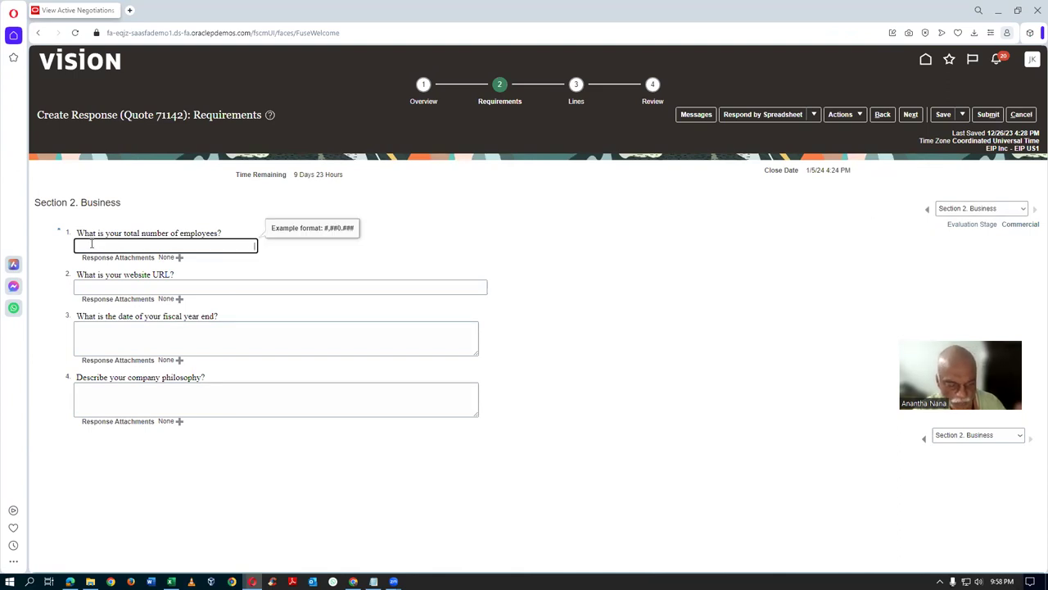
click(80, 285)
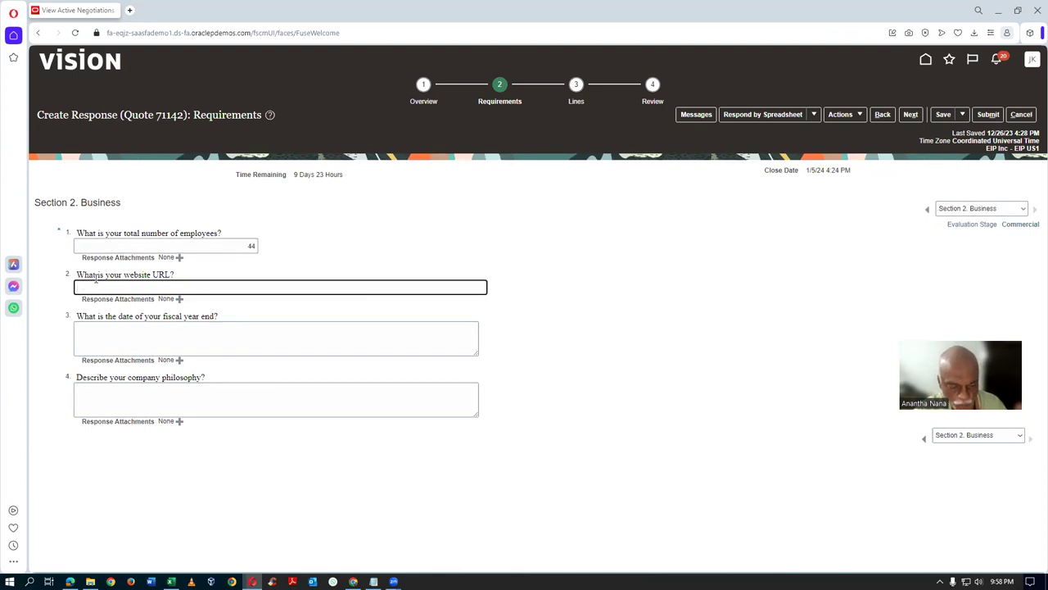
click(85, 335)
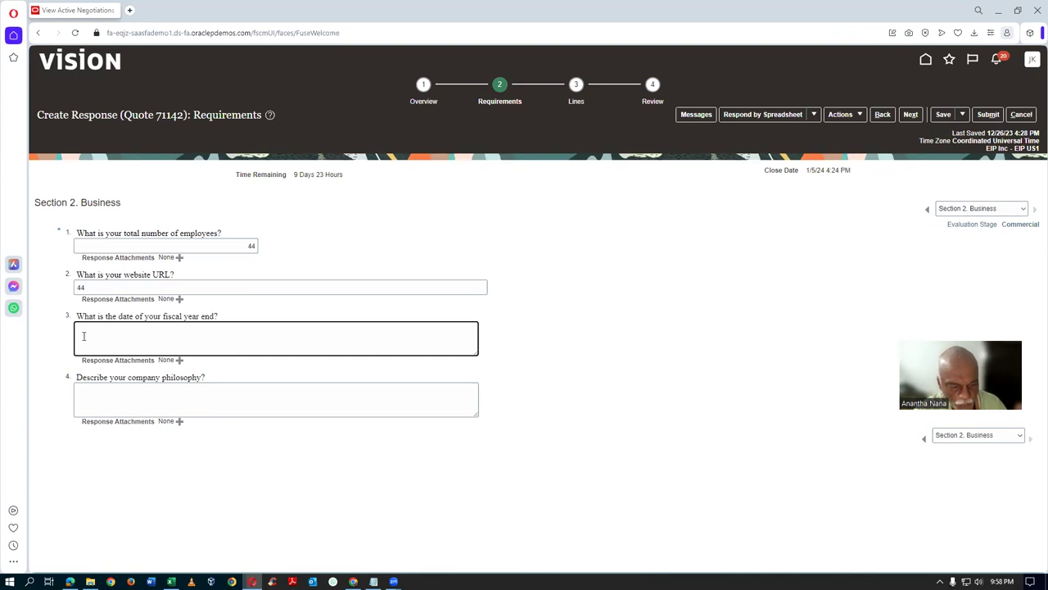
click(99, 390)
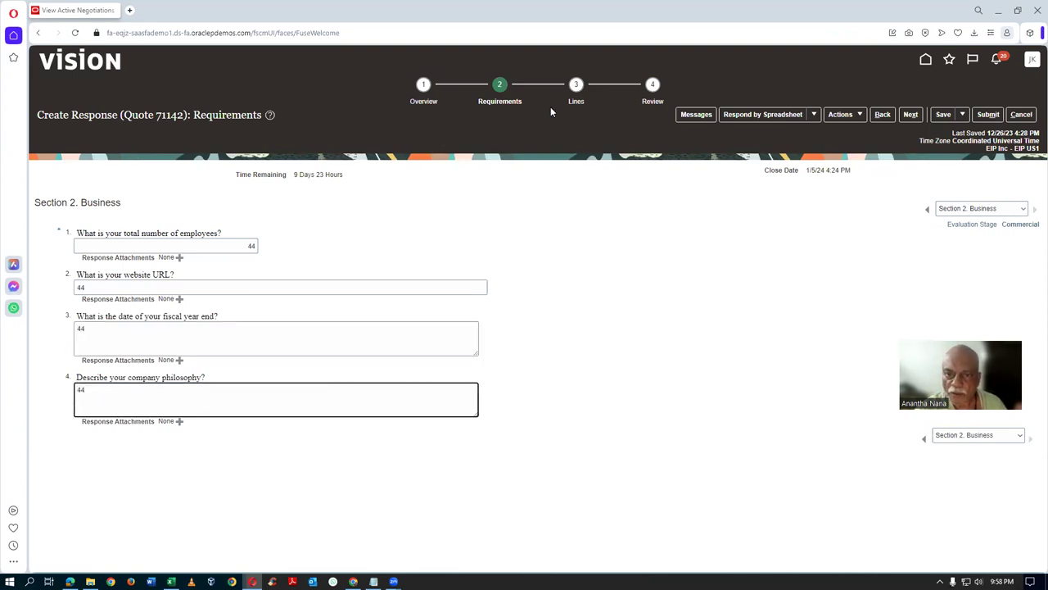
click(582, 106)
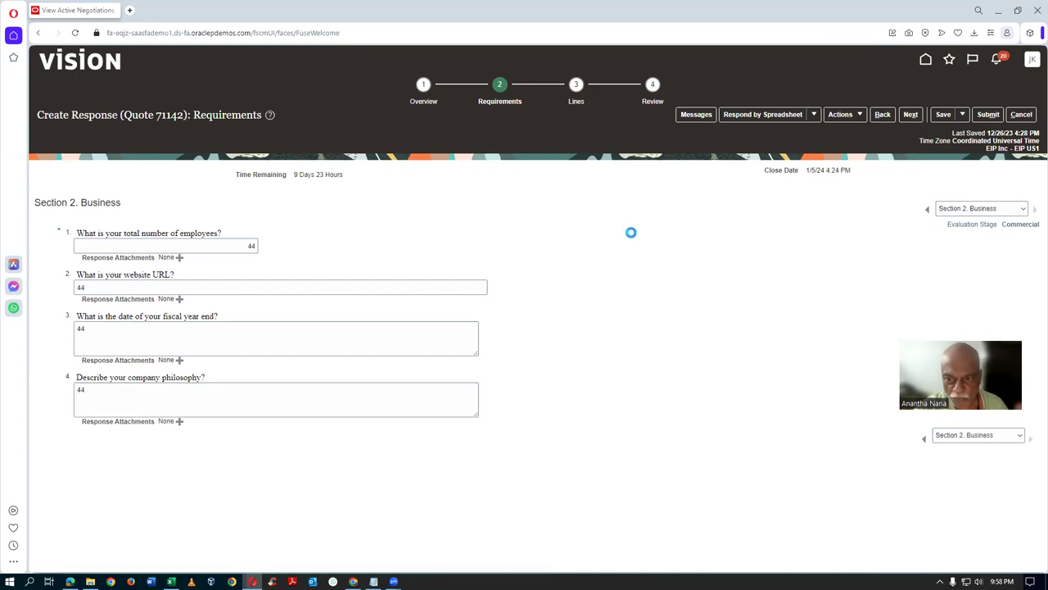
- Set the Server V3349 line price to 44
click(662, 246)
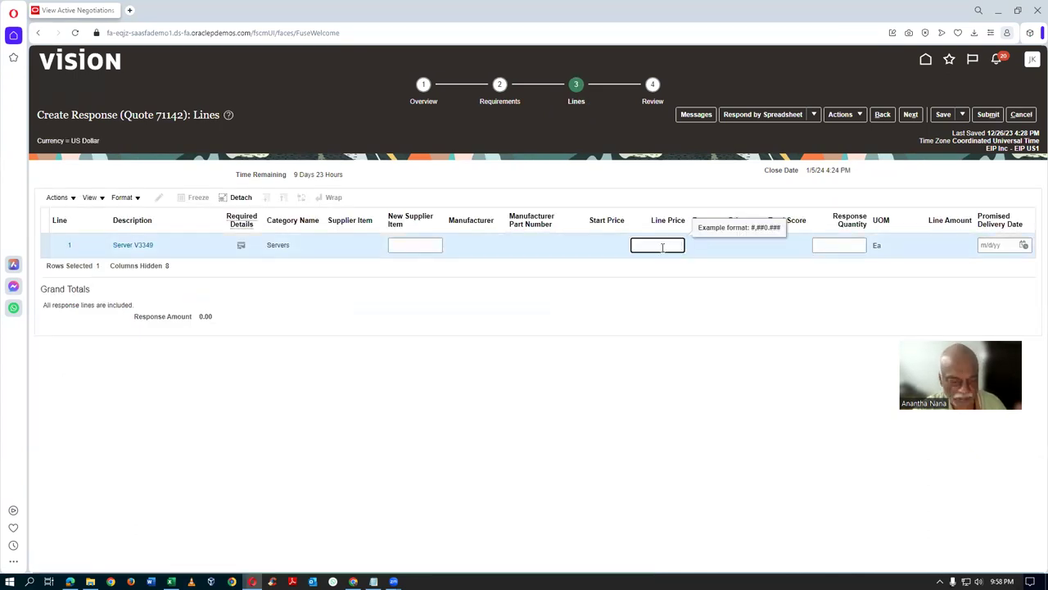
text(44)
click(766, 325)
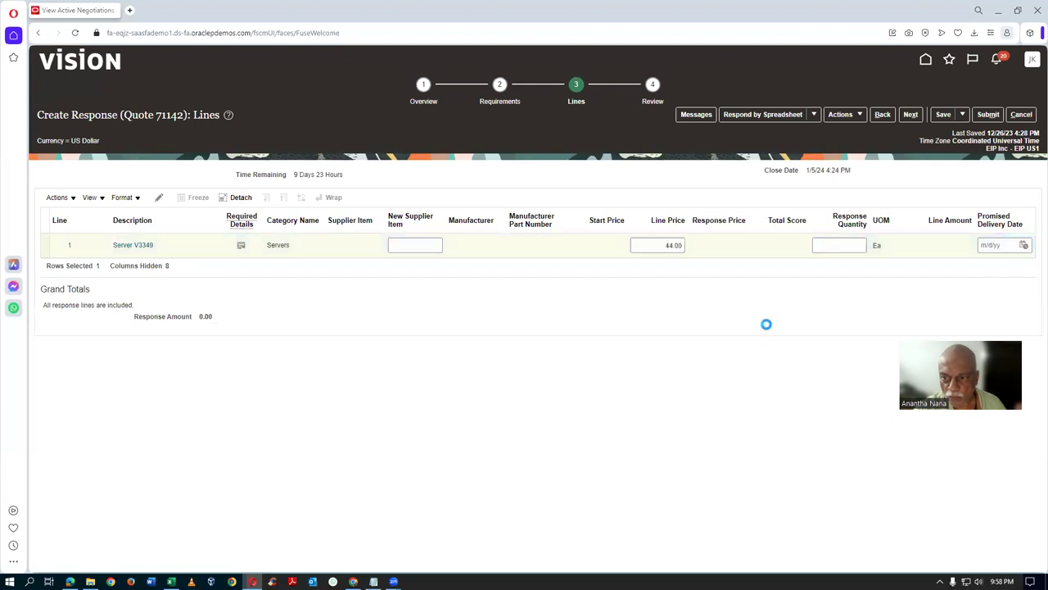
- Enter 44 for freight and the capacity, lead-time and markup attributes, save, and submit the response
click(242, 244)
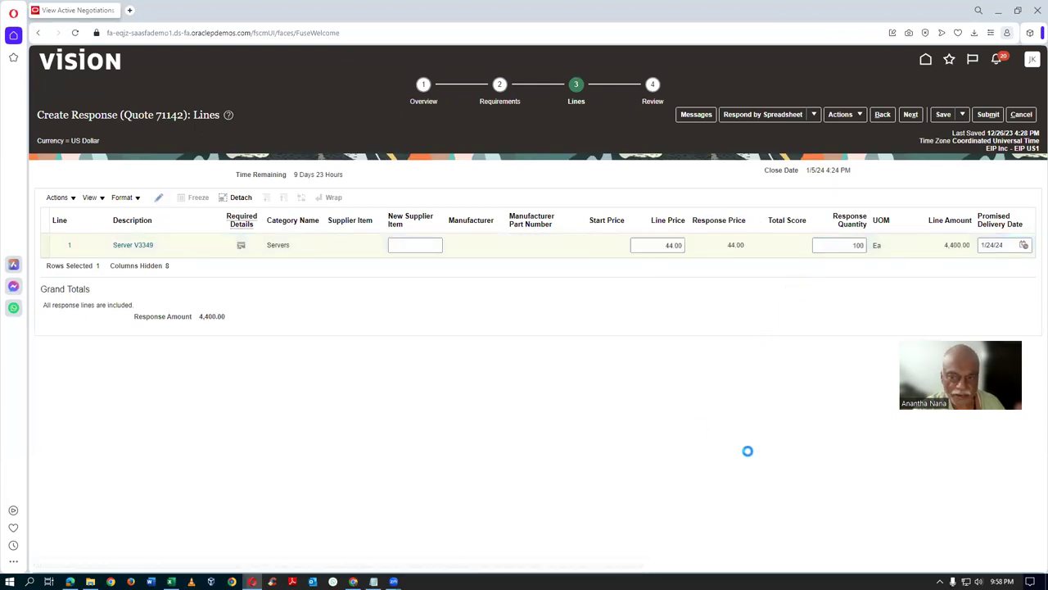
scroll(1000, 426, down, 1)
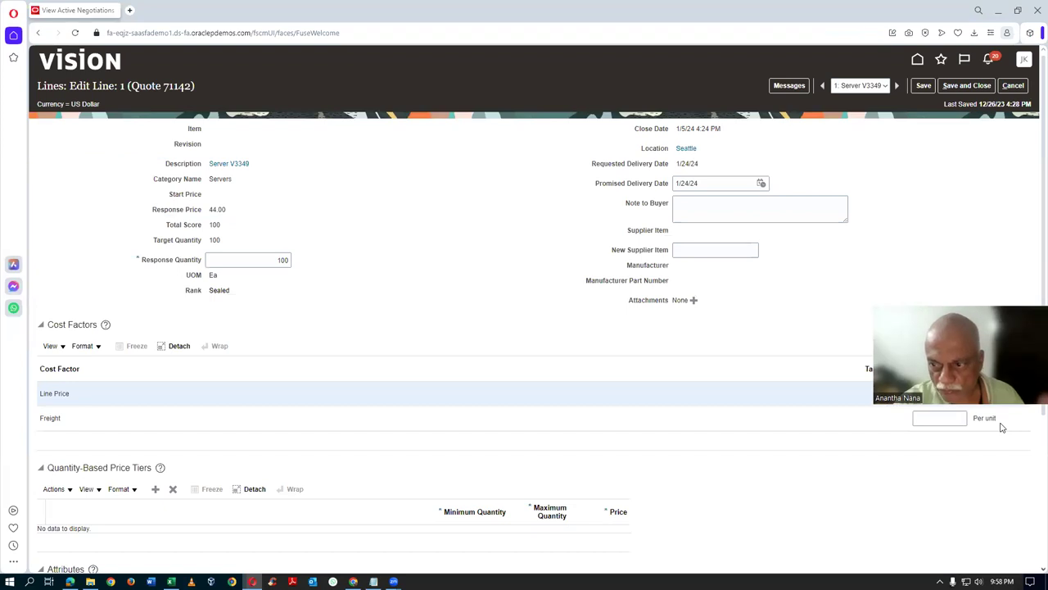
click(940, 418)
text(44)
scroll(906, 480, down, 3)
click(927, 440)
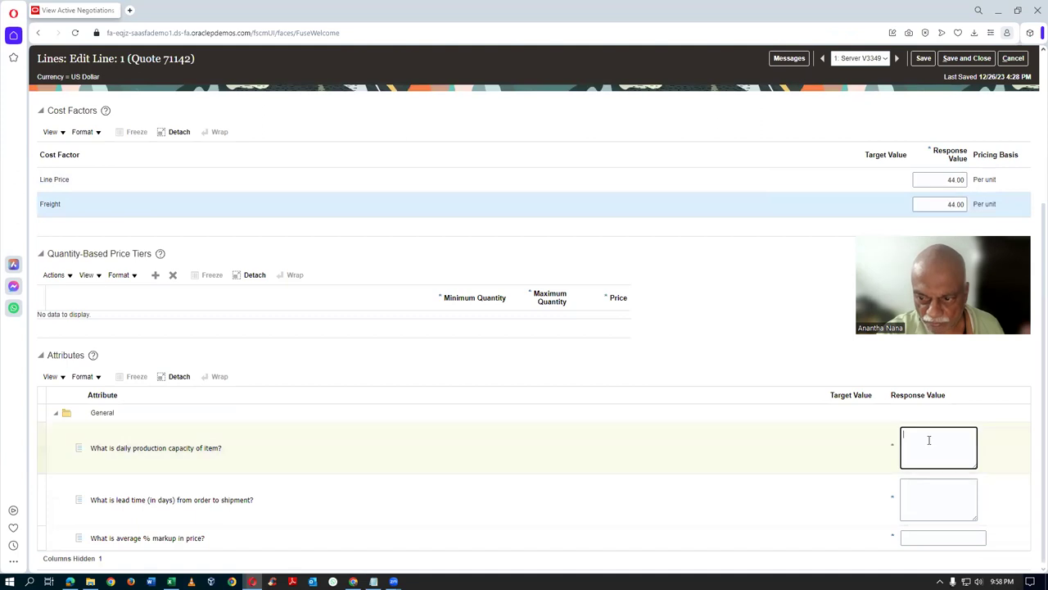
text(44)
click(912, 495)
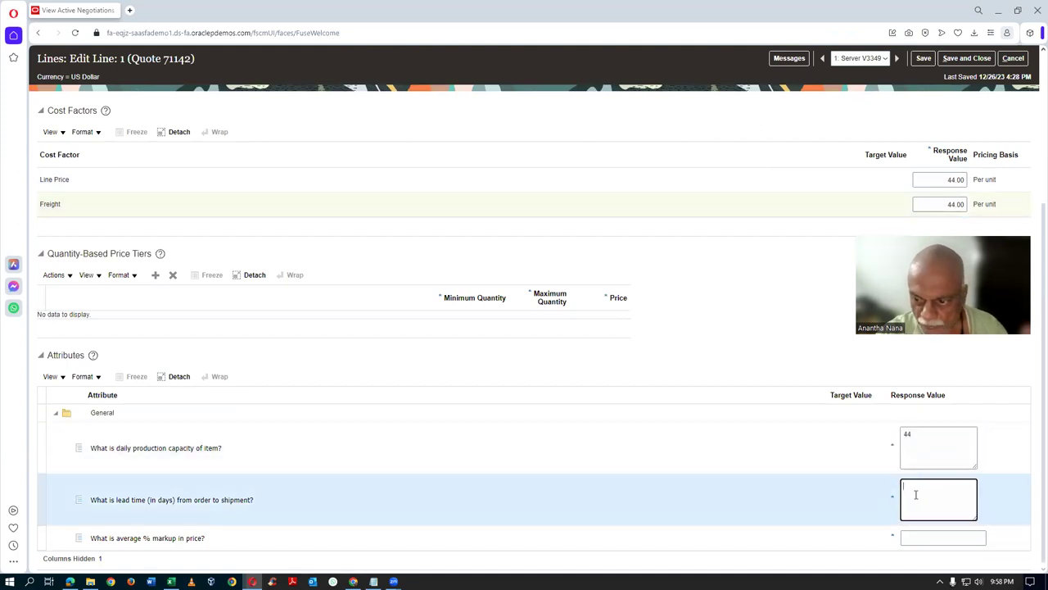
click(918, 537)
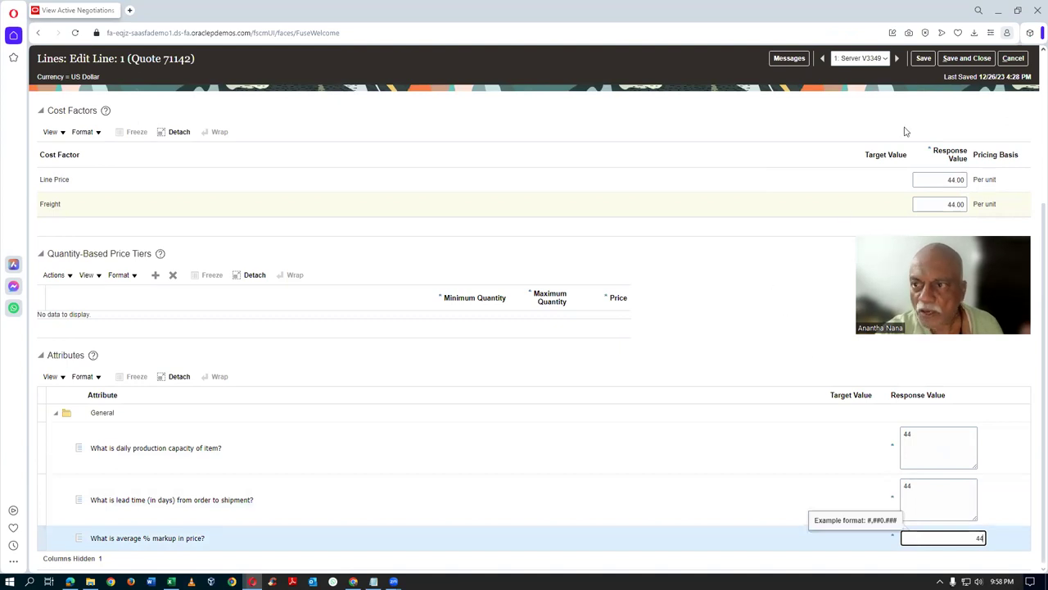
click(966, 58)
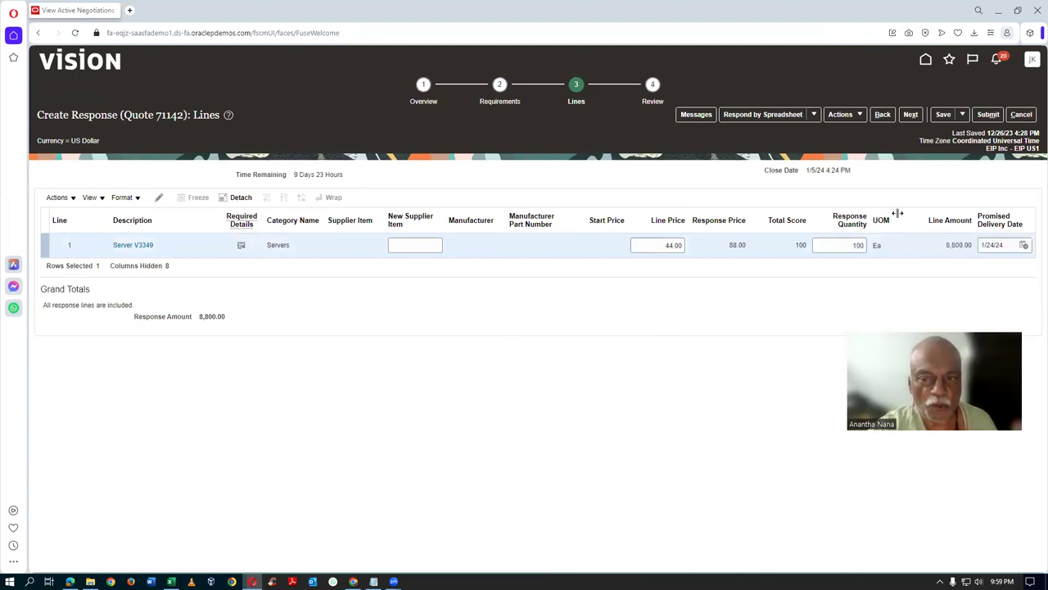
click(988, 113)
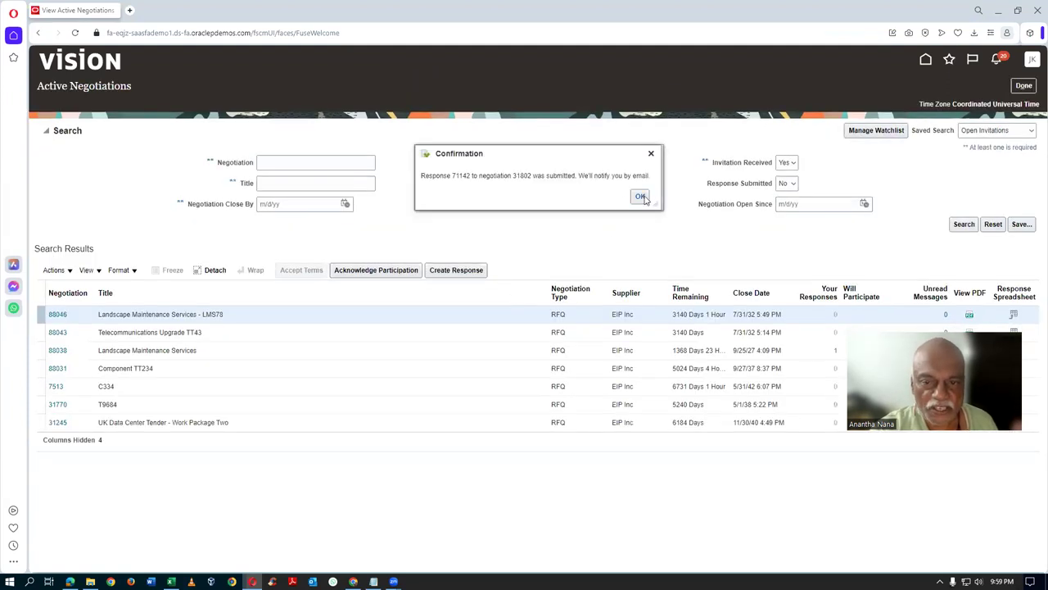
- Back in the buyer's window, search for and open negotiation 31802
click(639, 197)
key(alt+Tab)
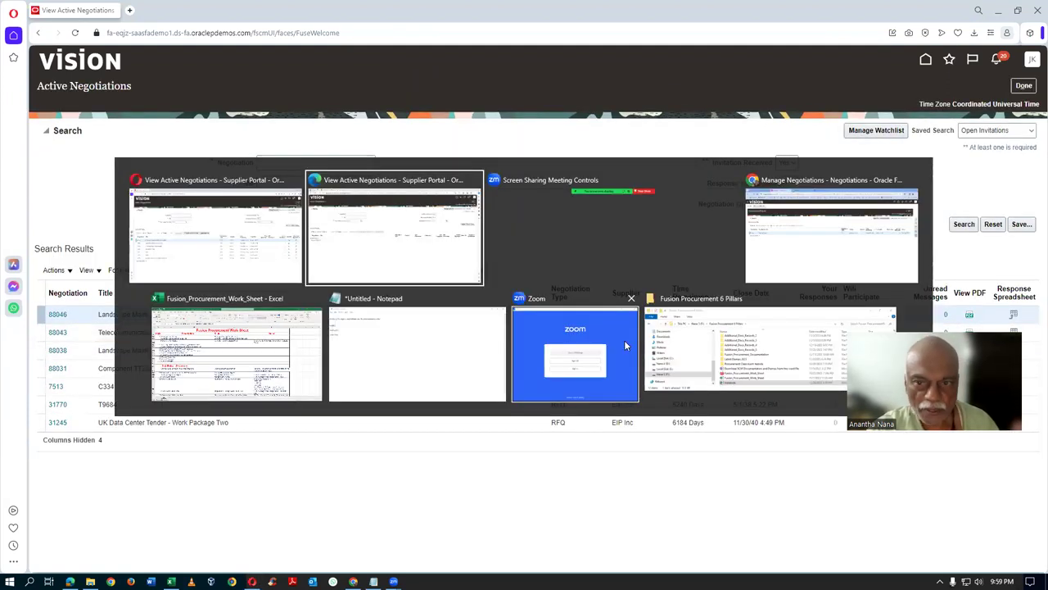
key(alt+Tab)
key(alt+Tab)
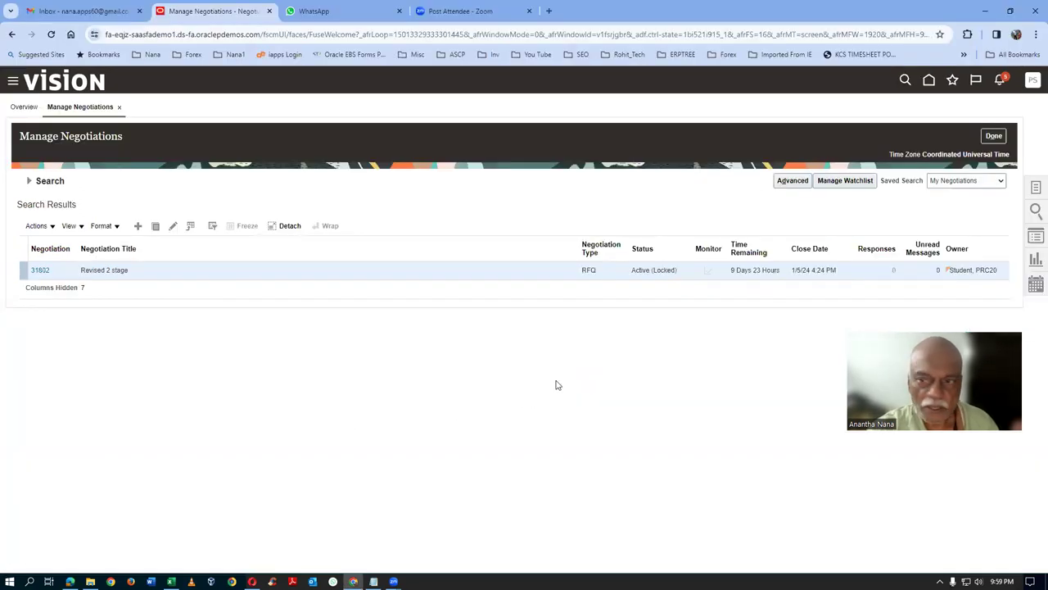
click(31, 180)
click(934, 275)
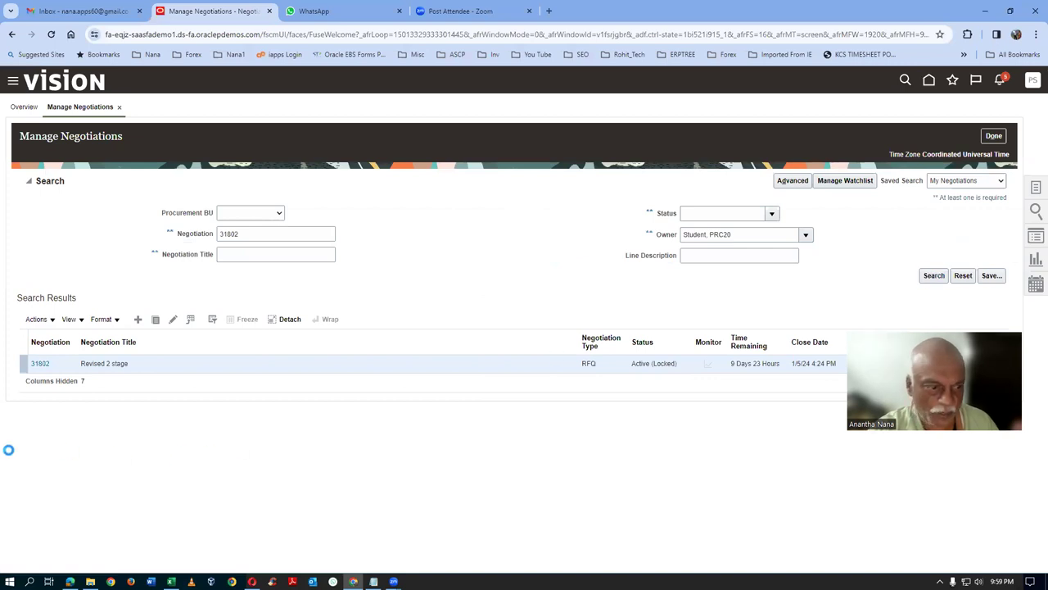
click(39, 270)
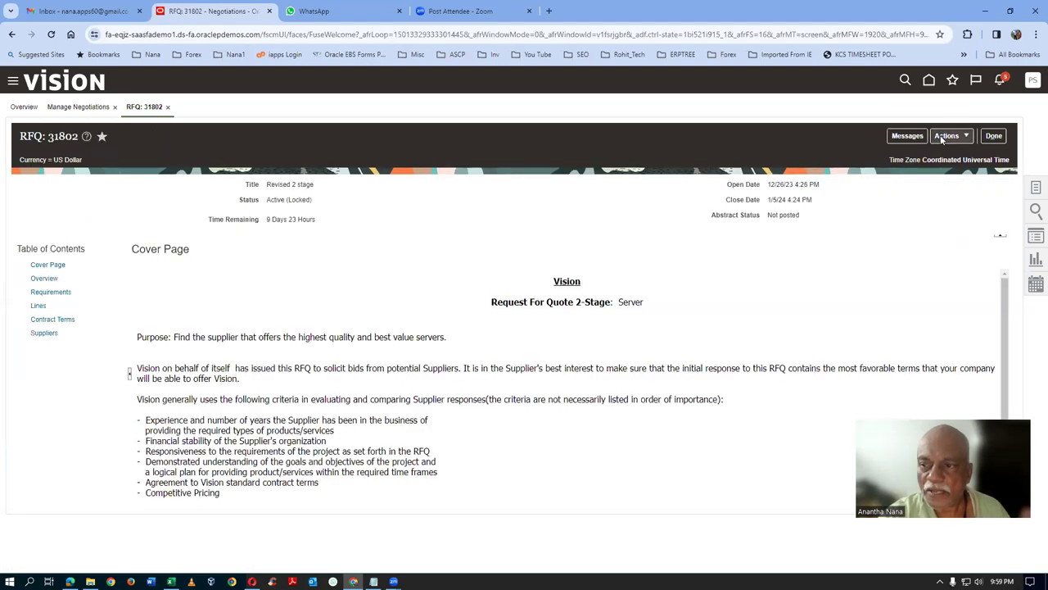
- Check the RFQ's response history to confirm both responses are still sealed
click(946, 136)
mouse_move(954, 153)
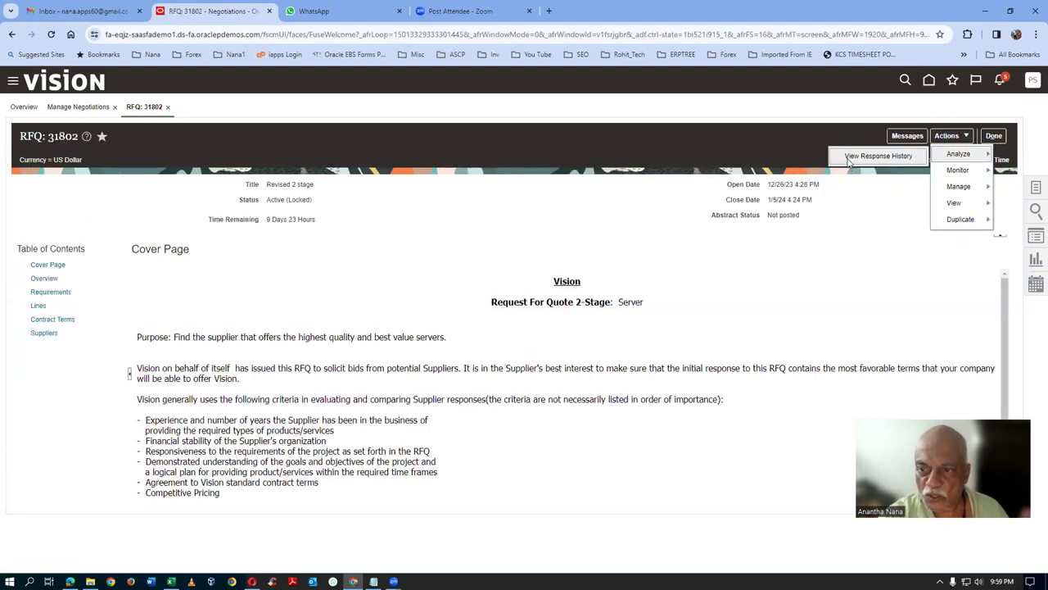
click(876, 156)
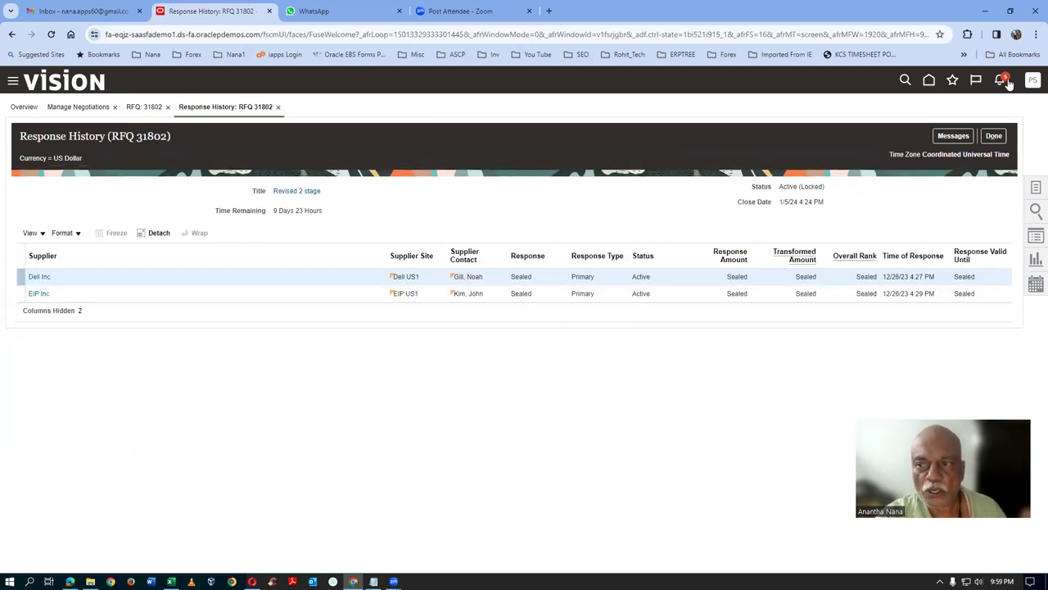
click(996, 139)
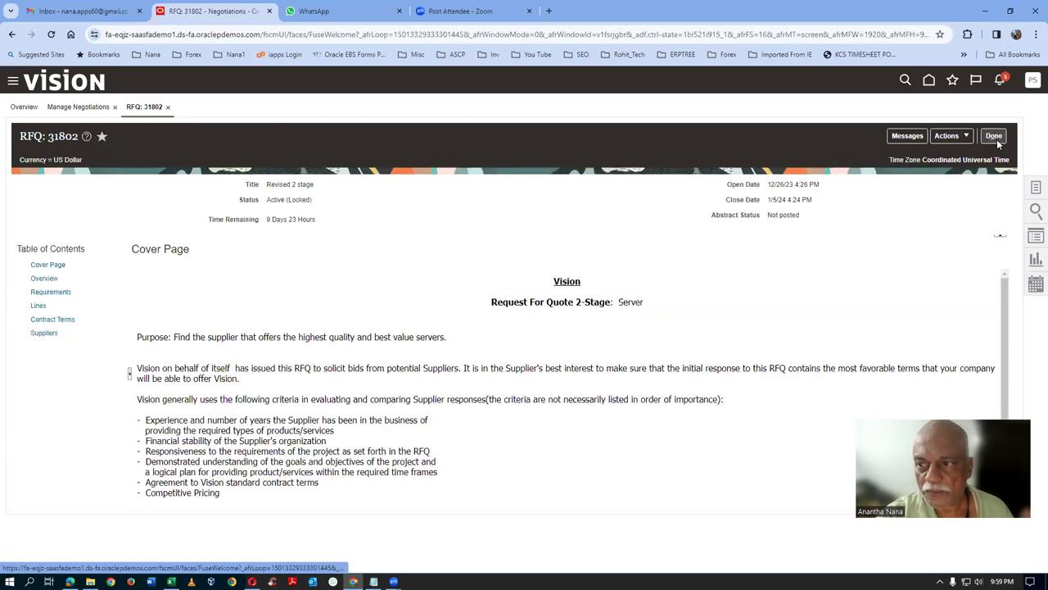
click(948, 136)
- Close RFQ 31802 immediately with the note 'cvgcghf' and acknowledge the close-date update
mouse_move(956, 186)
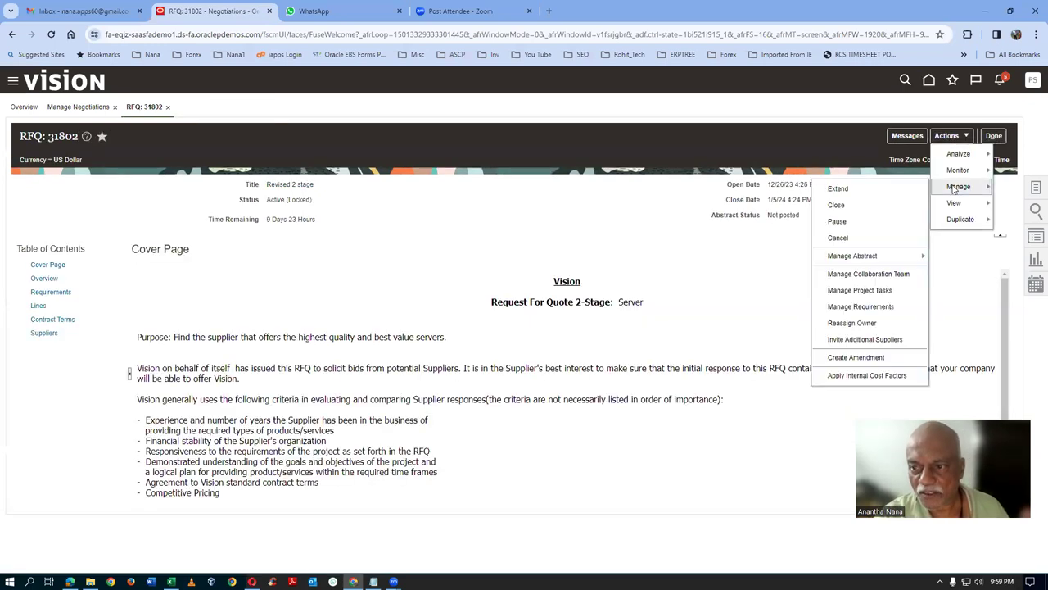
click(836, 205)
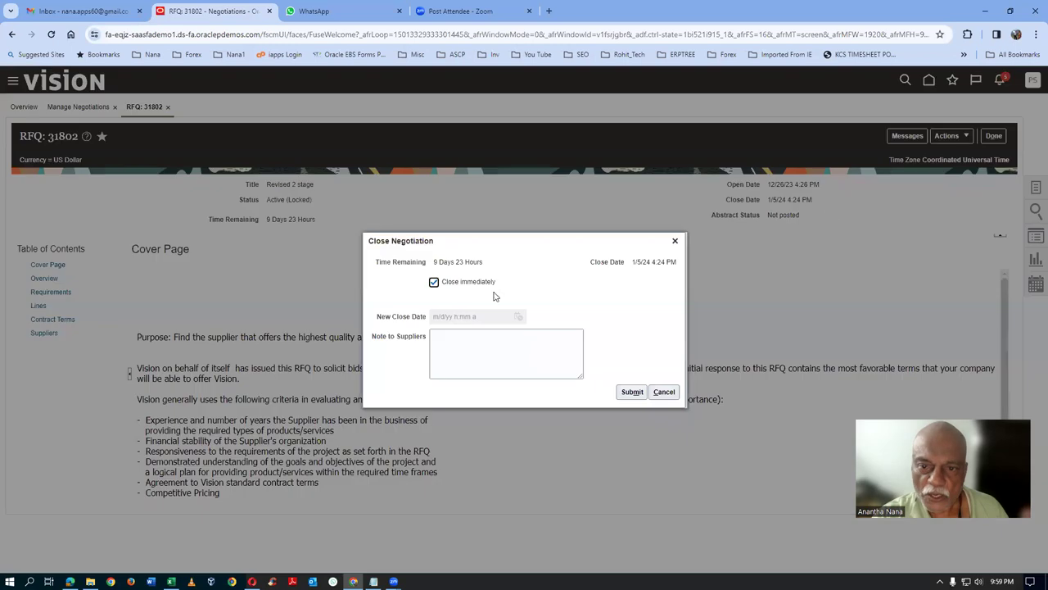
click(473, 348)
text(cvgcghf)
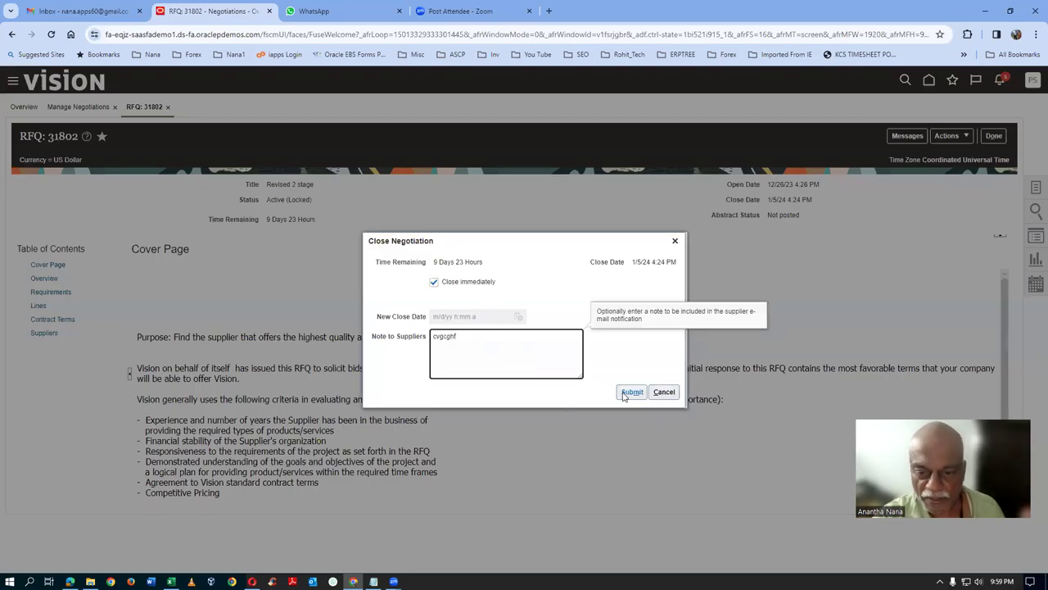
click(632, 392)
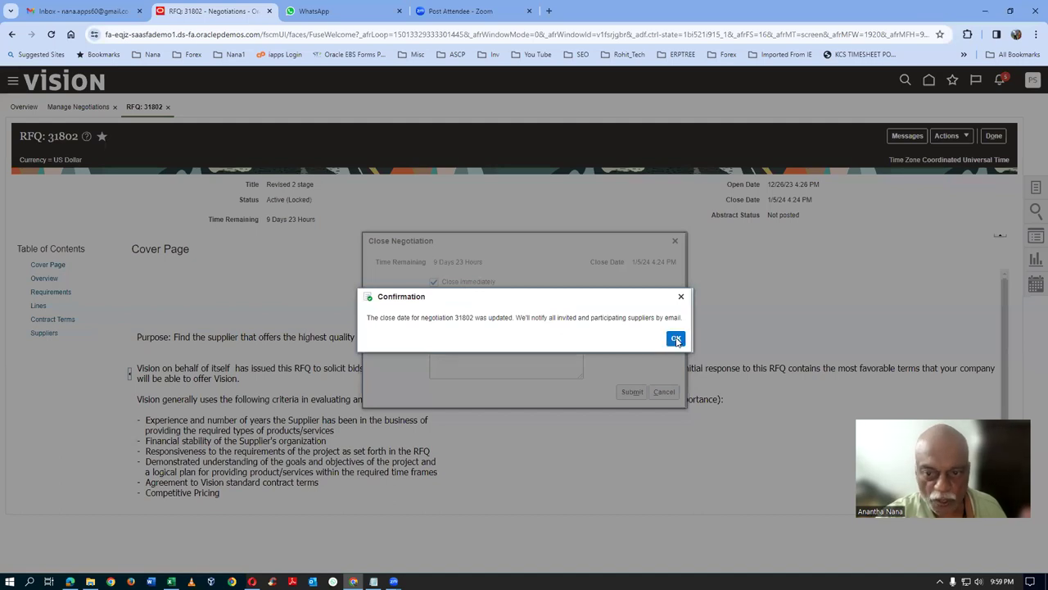
click(676, 341)
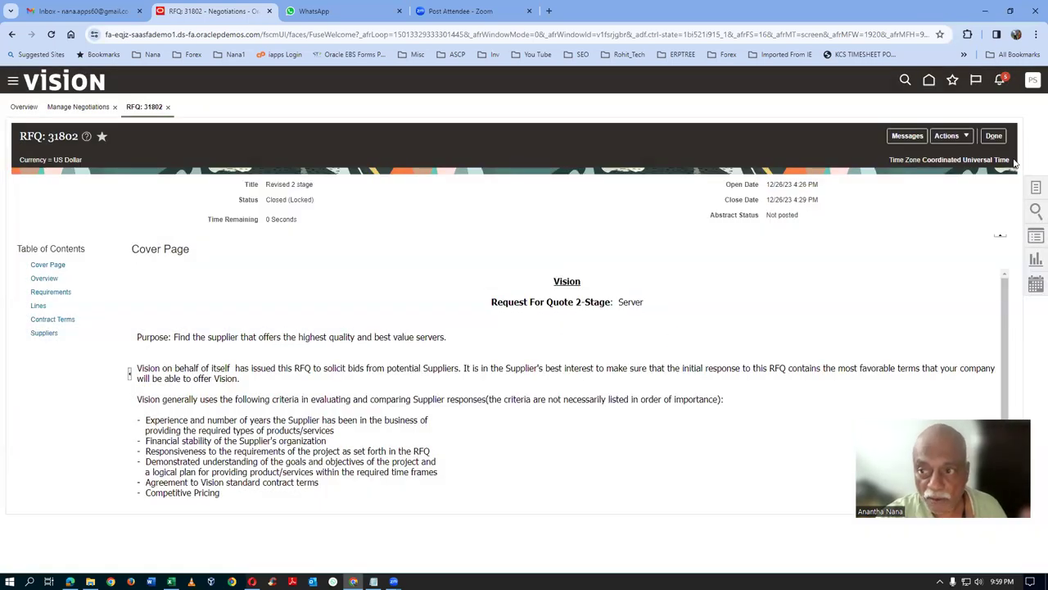
- Review the closed RFQ's response history to verify both responses remain sealed
click(951, 137)
mouse_move(959, 154)
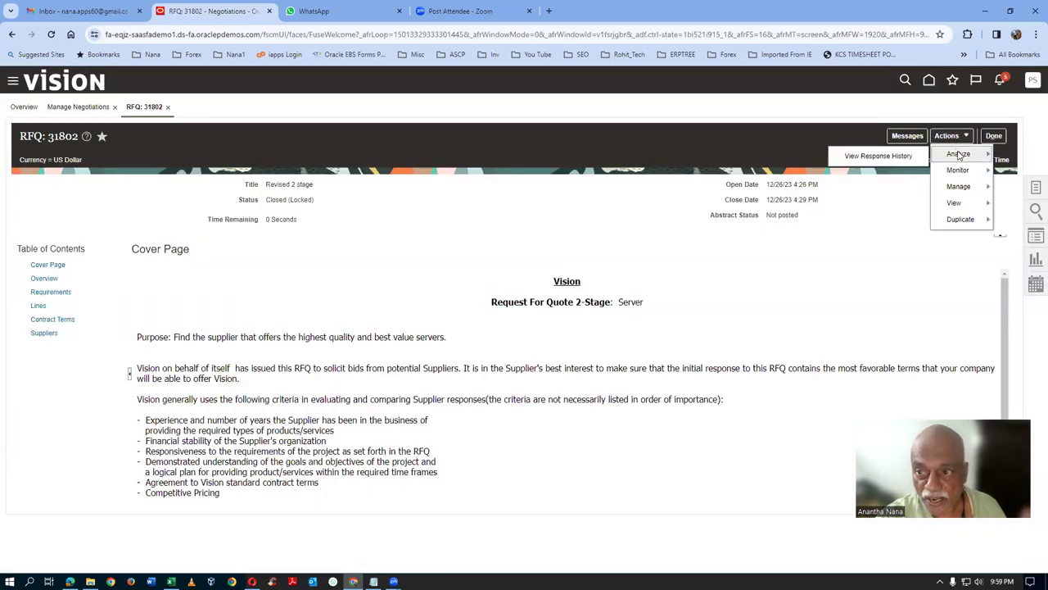
click(866, 157)
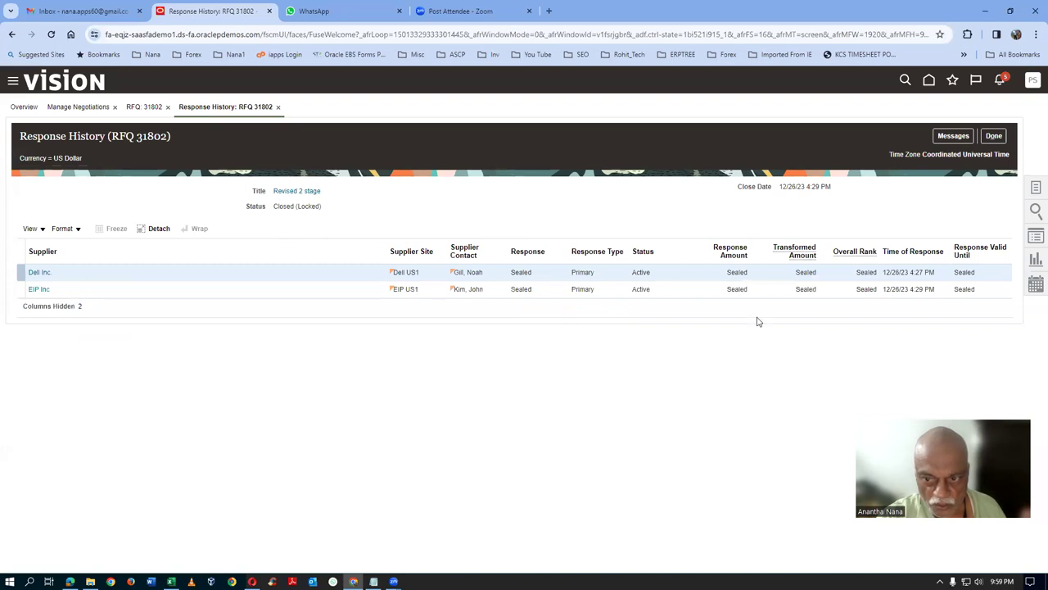
click(993, 137)
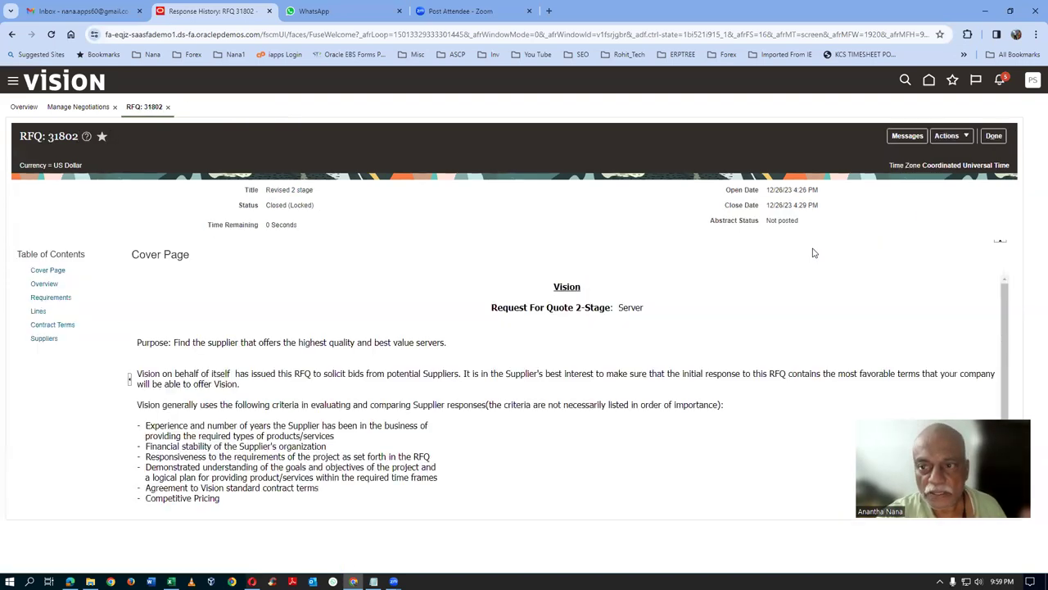
click(967, 137)
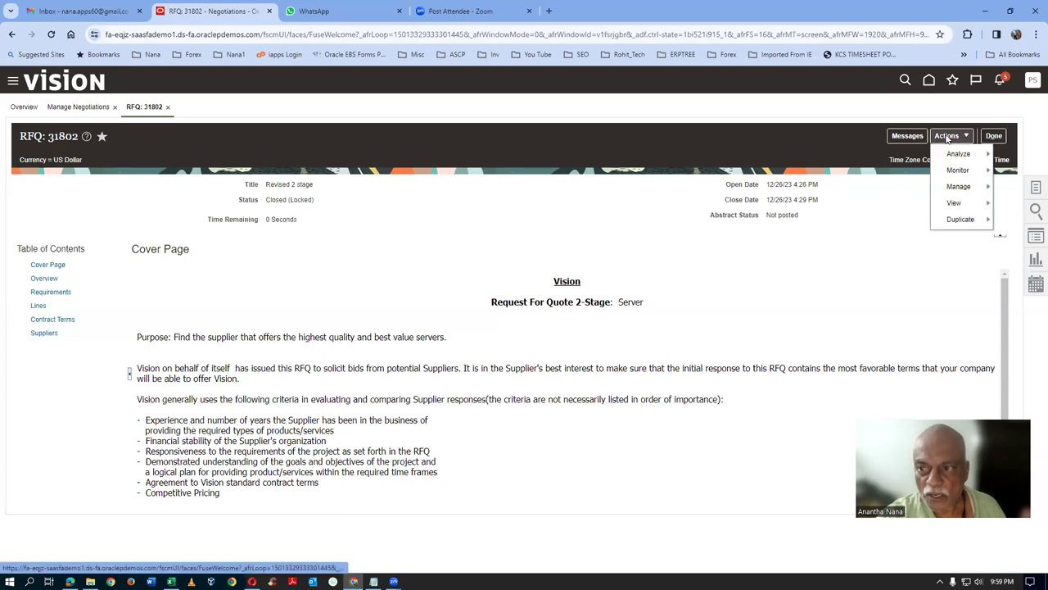
- Unlock the technical stage of RFQ 31802 and acknowledge the confirmation
mouse_move(963, 187)
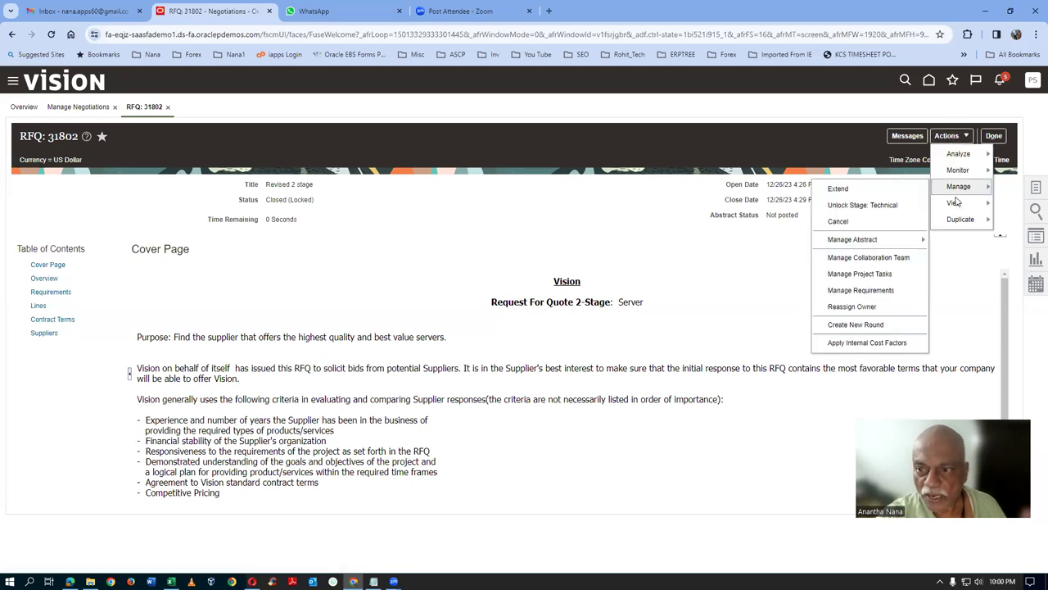
click(868, 206)
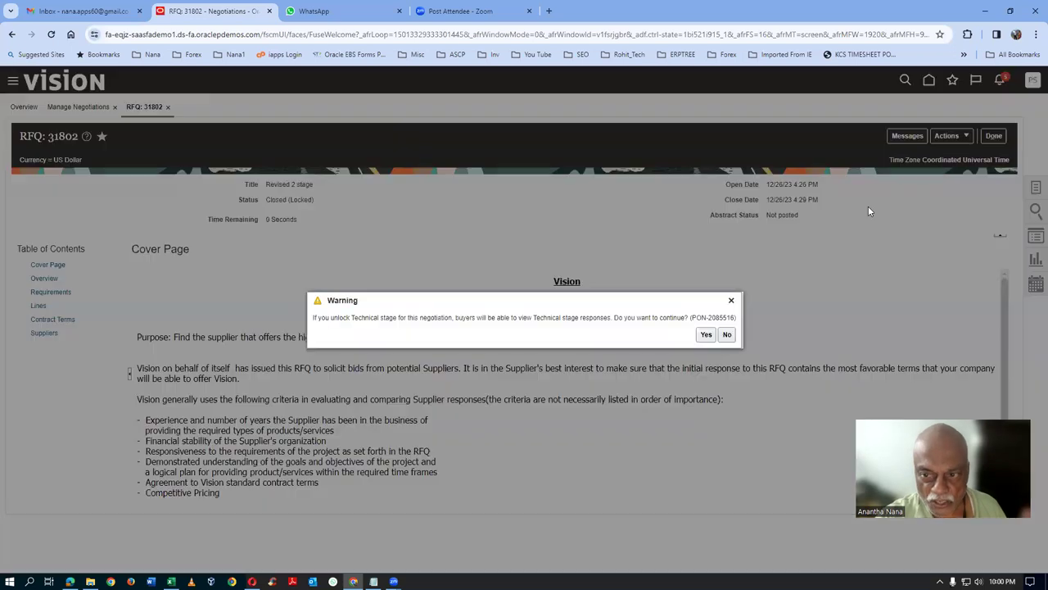
click(704, 335)
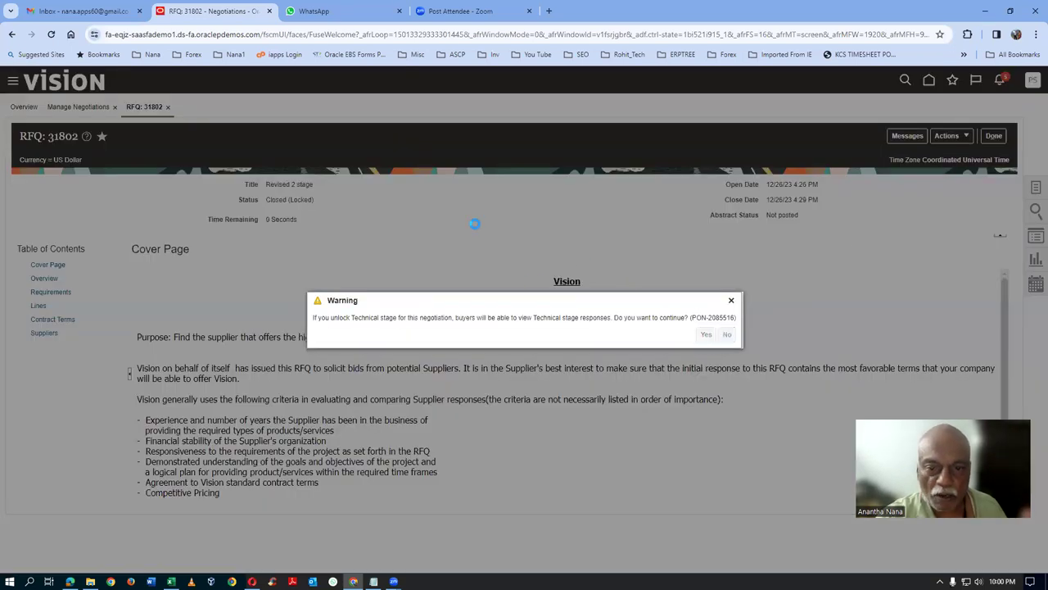
click(584, 211)
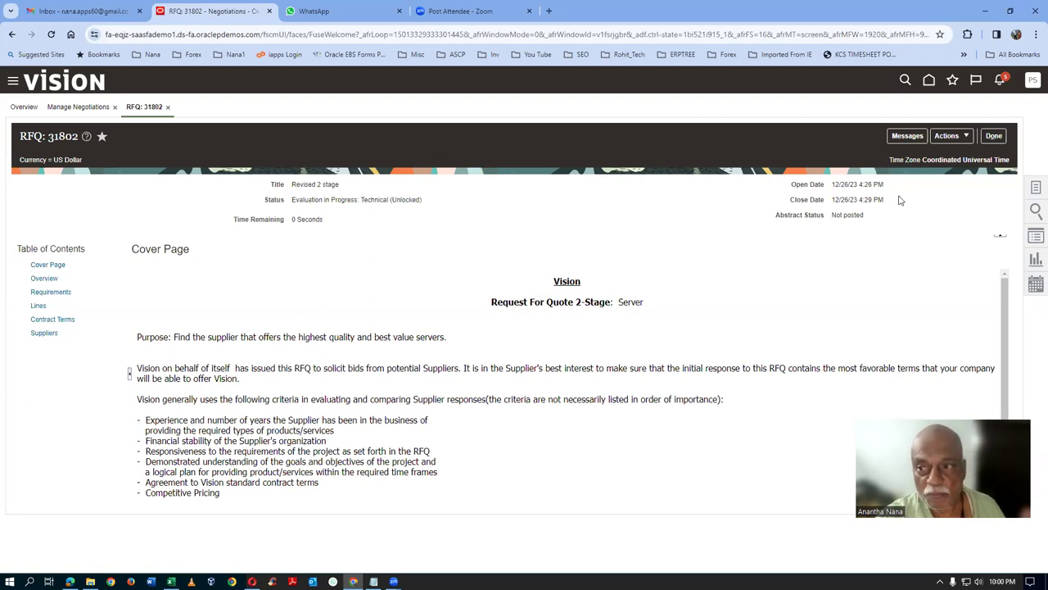
- From the response history, review Dell Inc's quote 71141 lines and Server V3349 line details
click(952, 137)
mouse_move(958, 154)
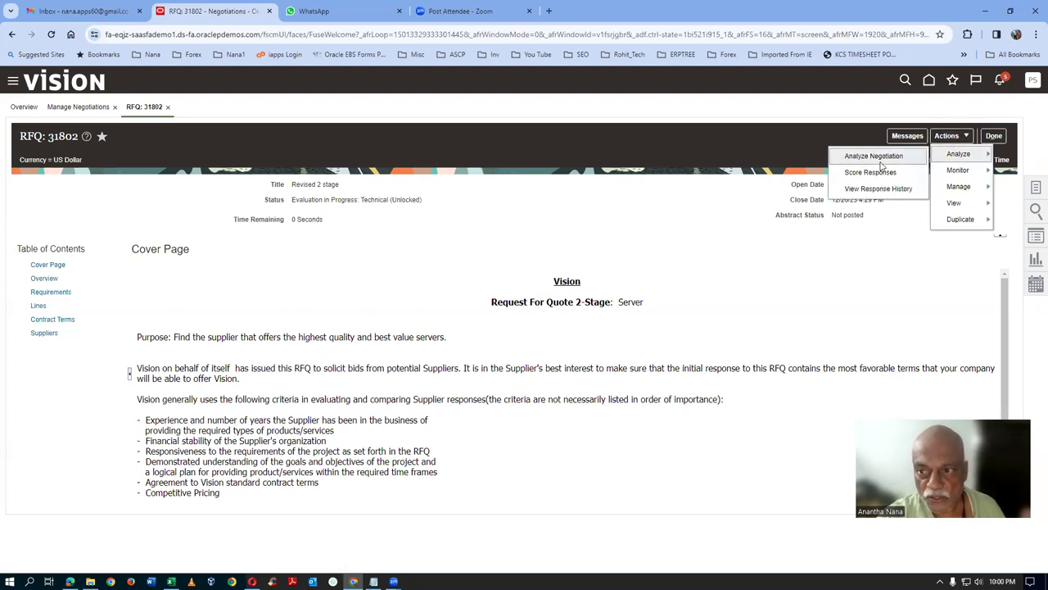
click(875, 190)
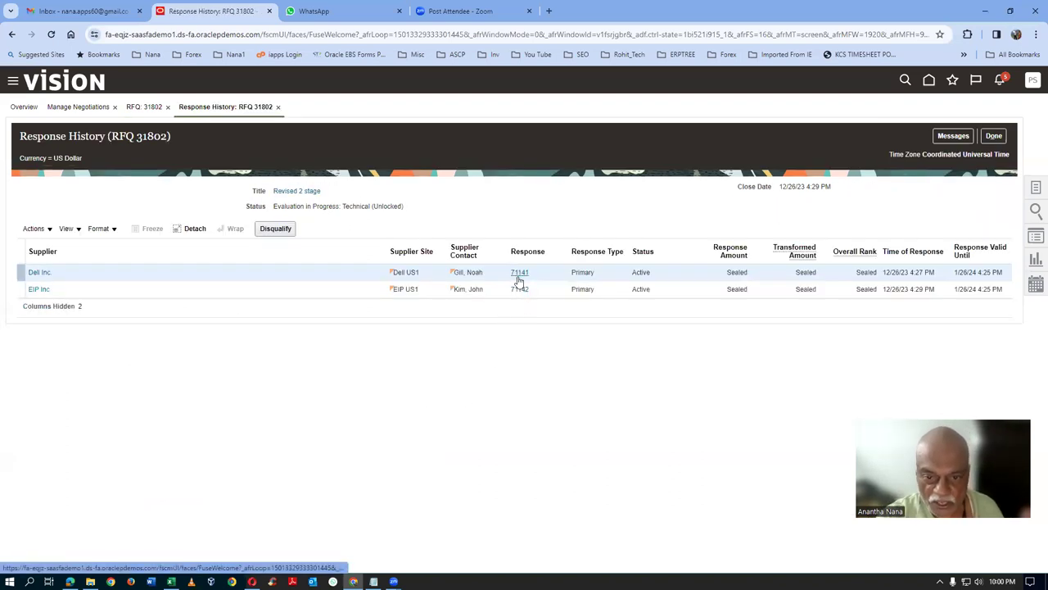
click(522, 272)
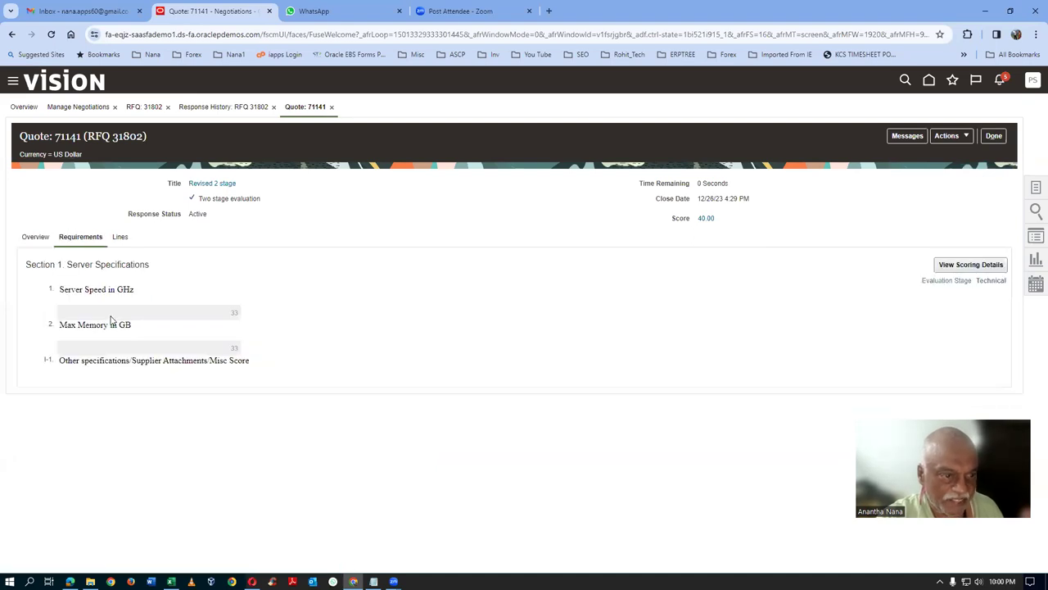
click(120, 237)
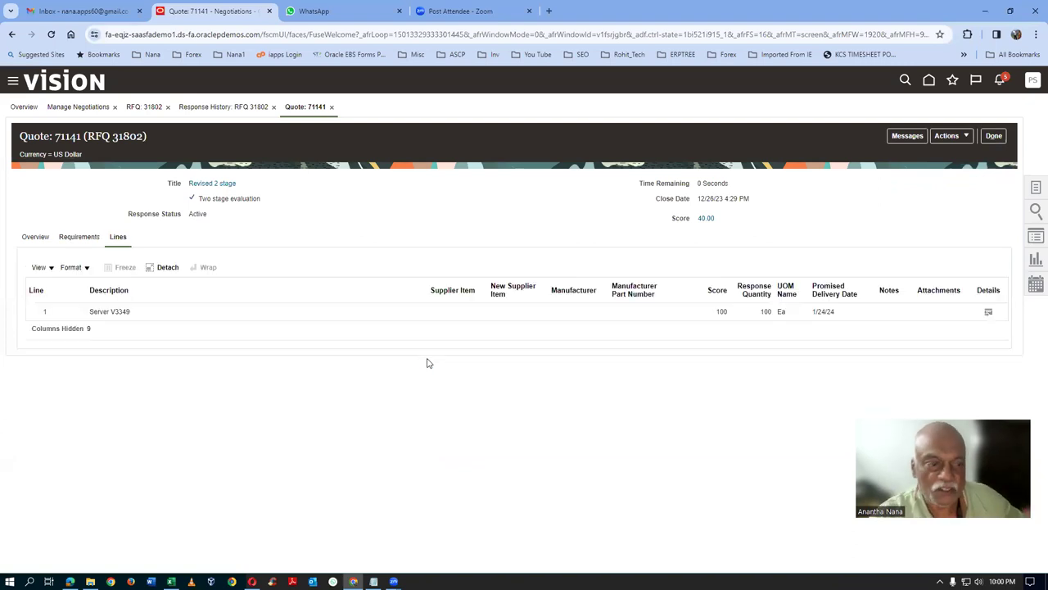
click(989, 312)
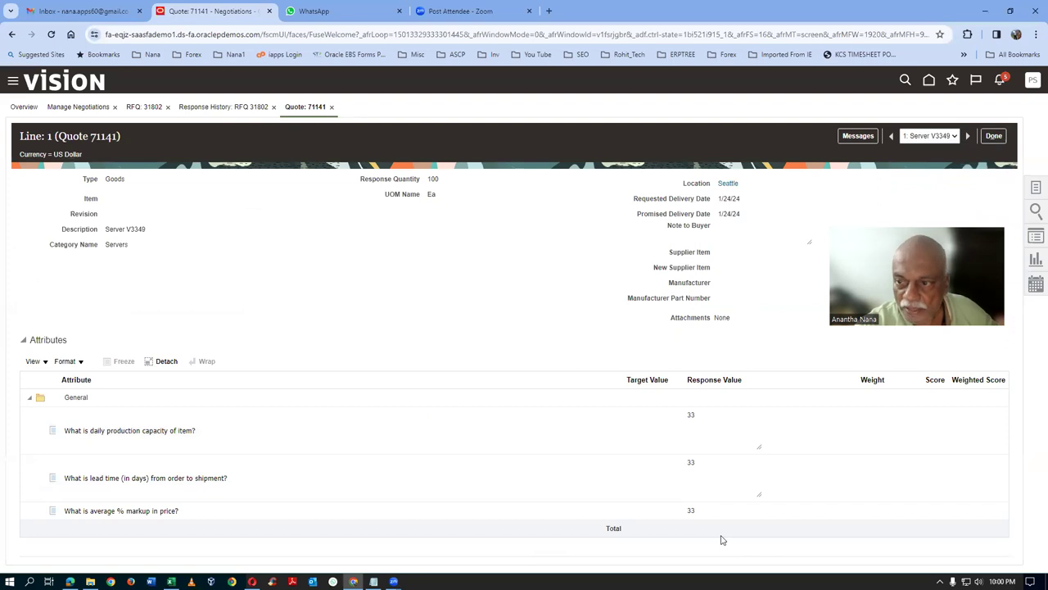
click(995, 138)
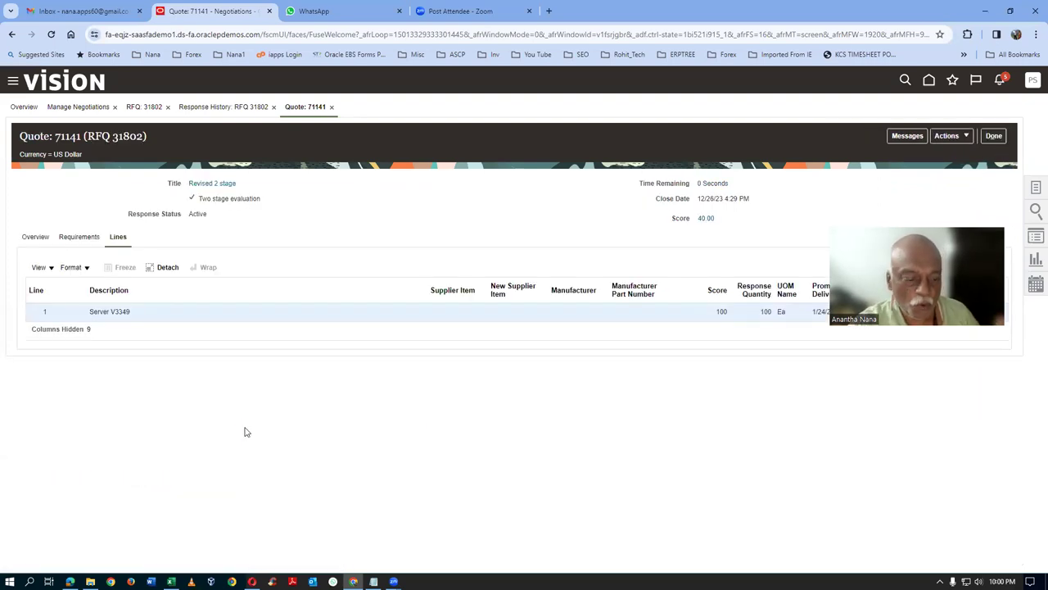
key(alt+Tab)
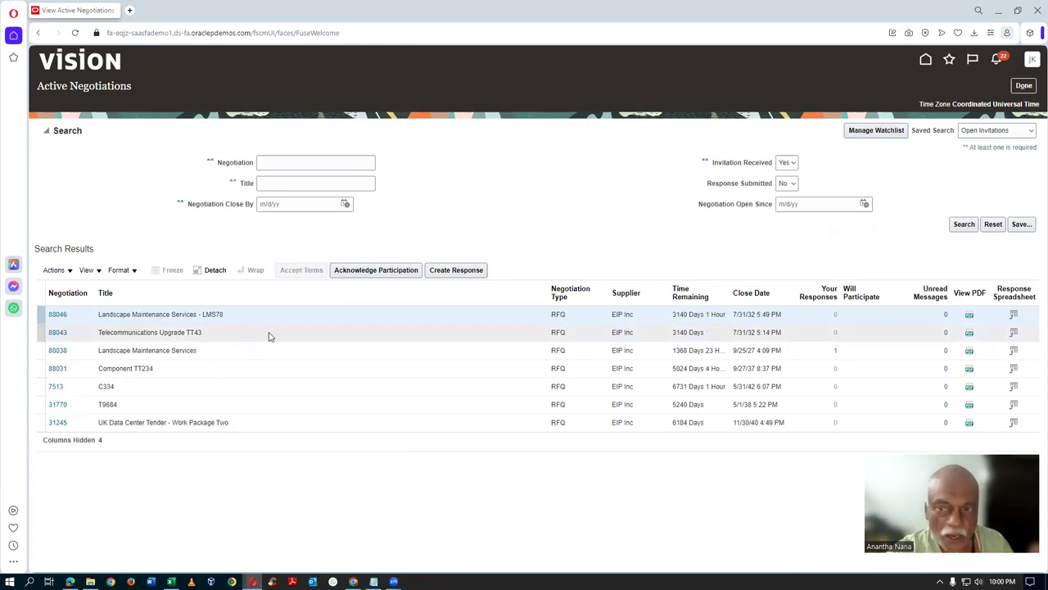
- Search active negotiations for 31802 with Response Submitted set to Yes
click(299, 163)
text(31802)
key(Tab)
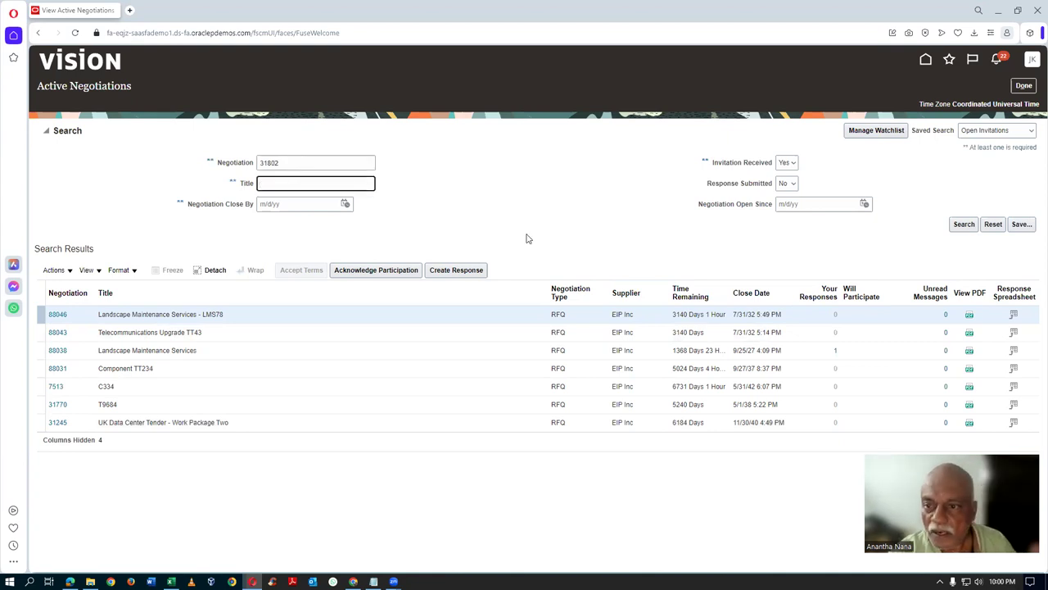
click(786, 183)
click(786, 207)
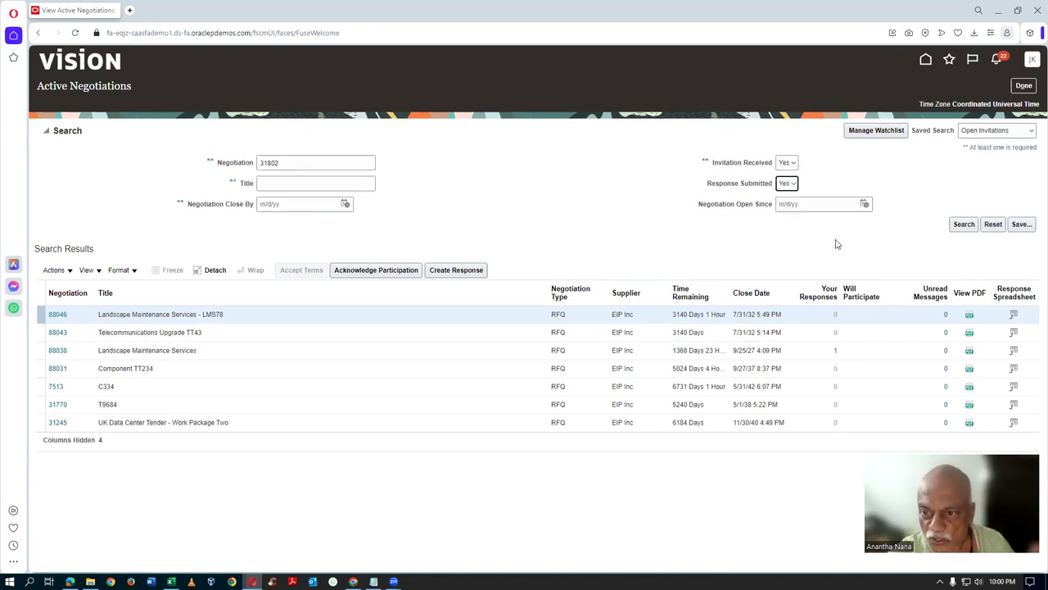
click(964, 226)
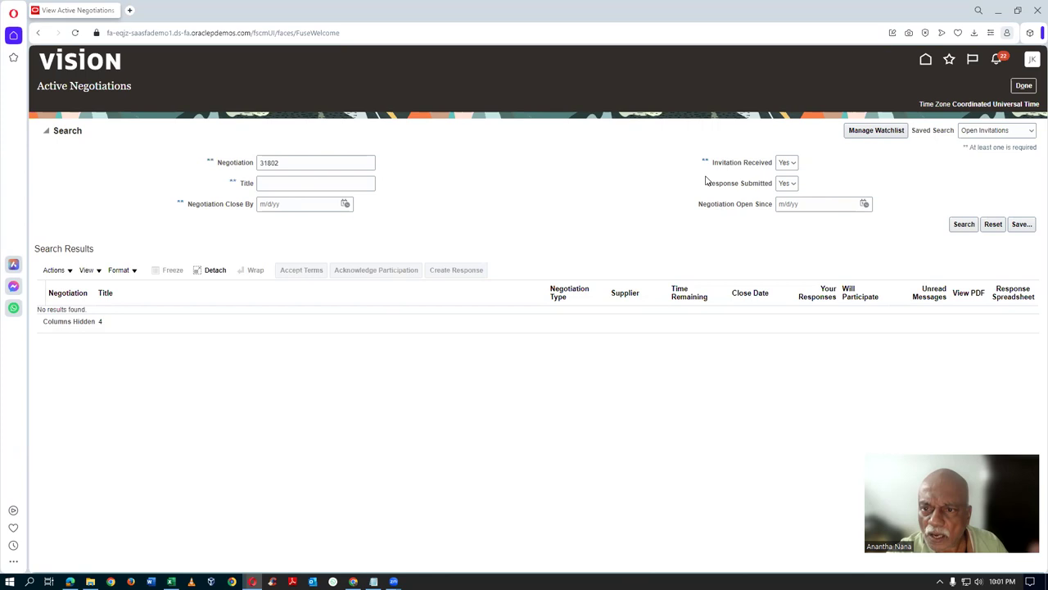
- Blank the Response Submitted and Invitation Received filters, search again, and leave to the overview
click(787, 184)
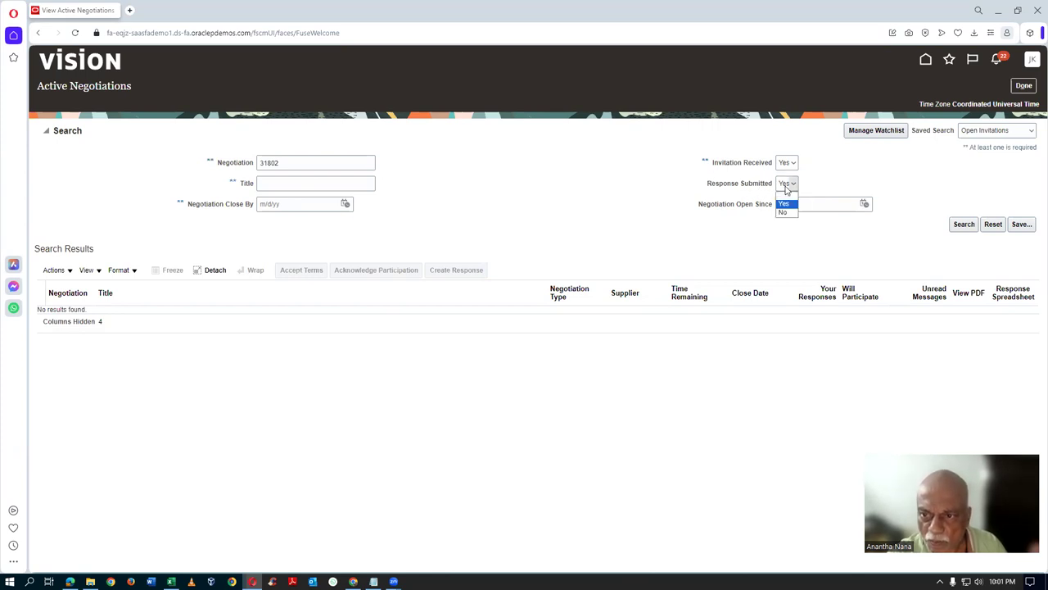
click(786, 194)
click(783, 164)
click(785, 174)
click(964, 226)
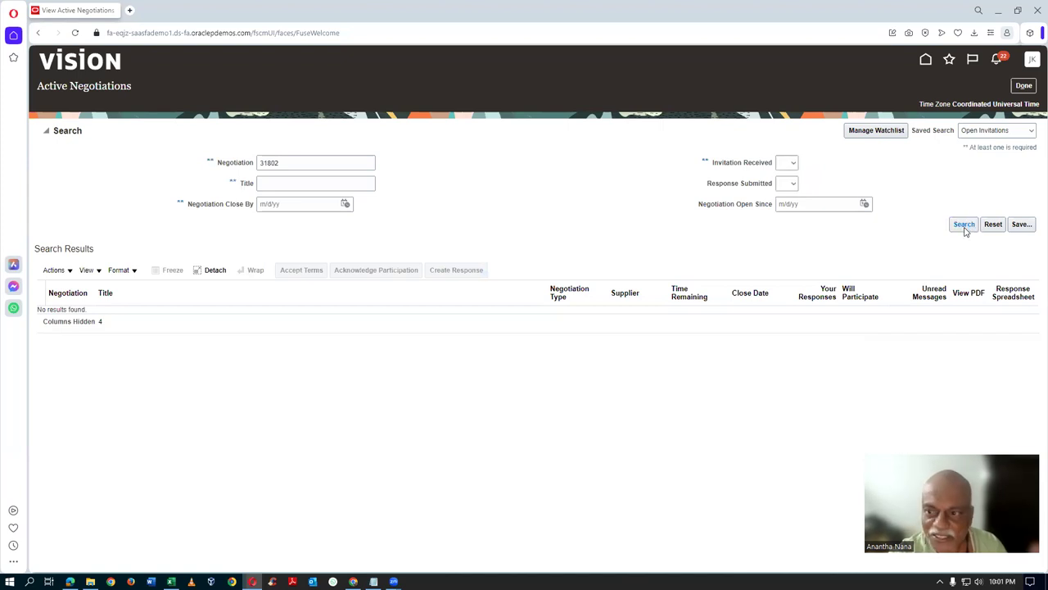
click(1023, 86)
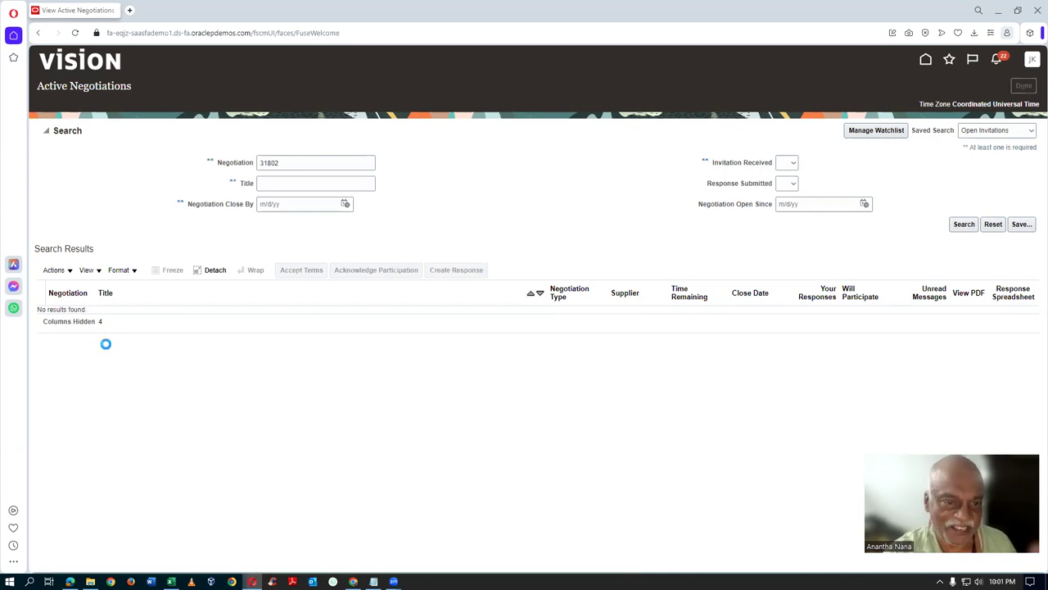
scroll(112, 419, down, 3)
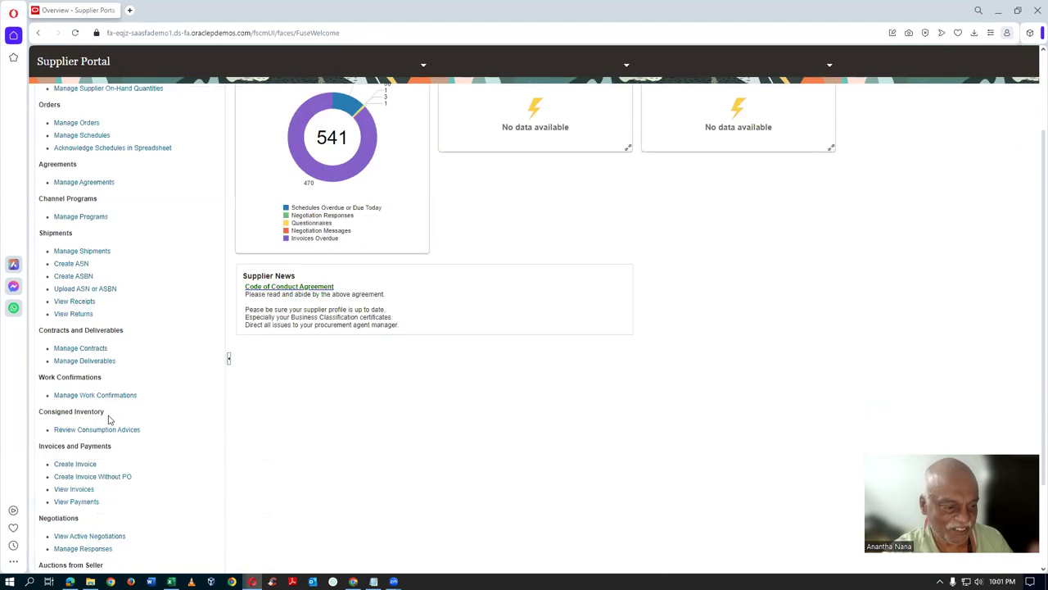
- Search Manage Responses for negotiation 31802 with a blank response status filter
scroll(107, 421, down, 2)
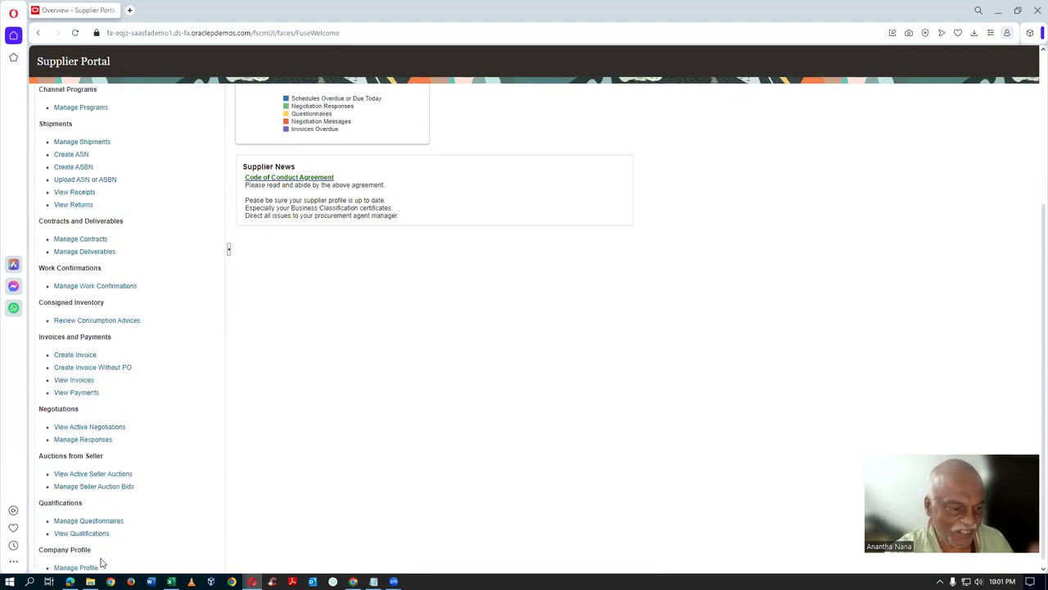
click(87, 439)
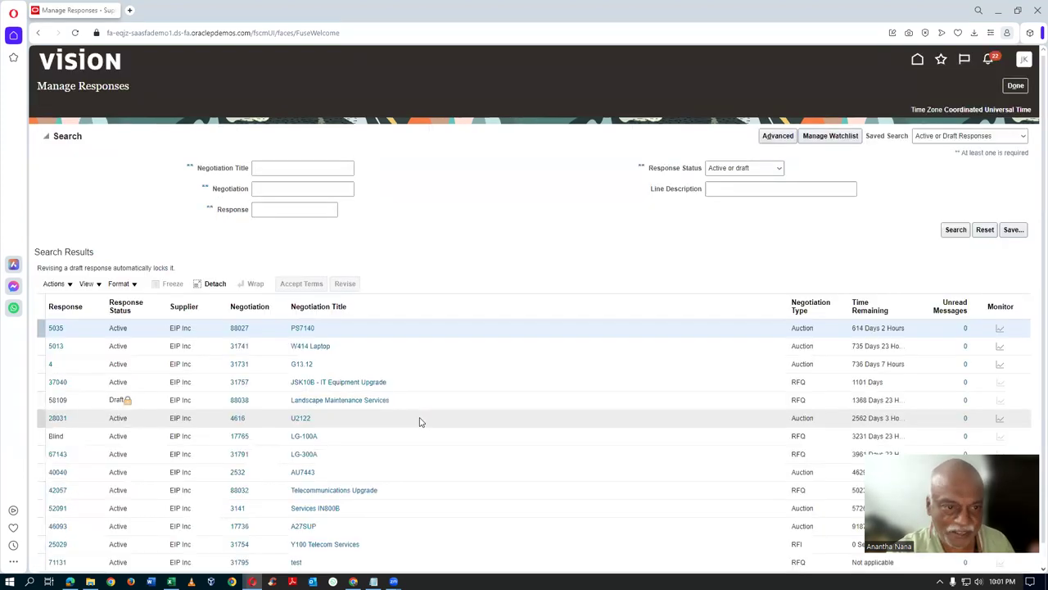
click(273, 182)
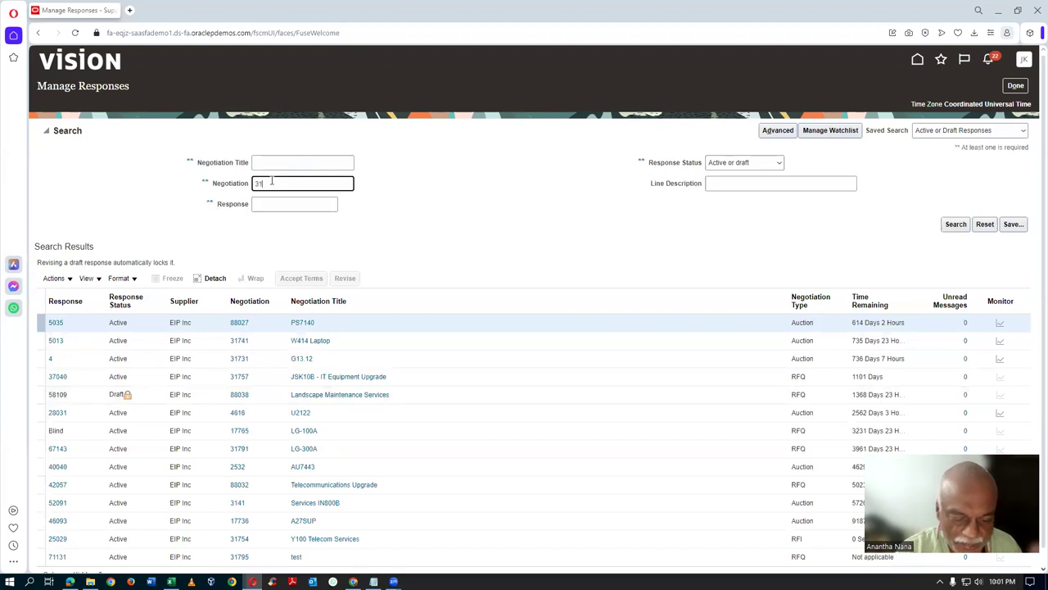
click(957, 225)
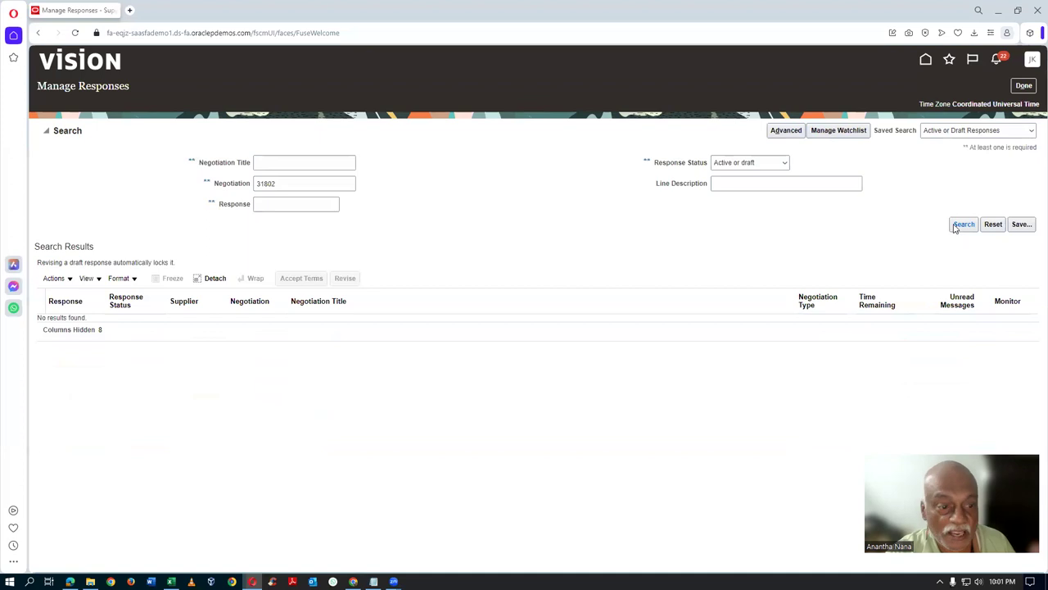
click(748, 164)
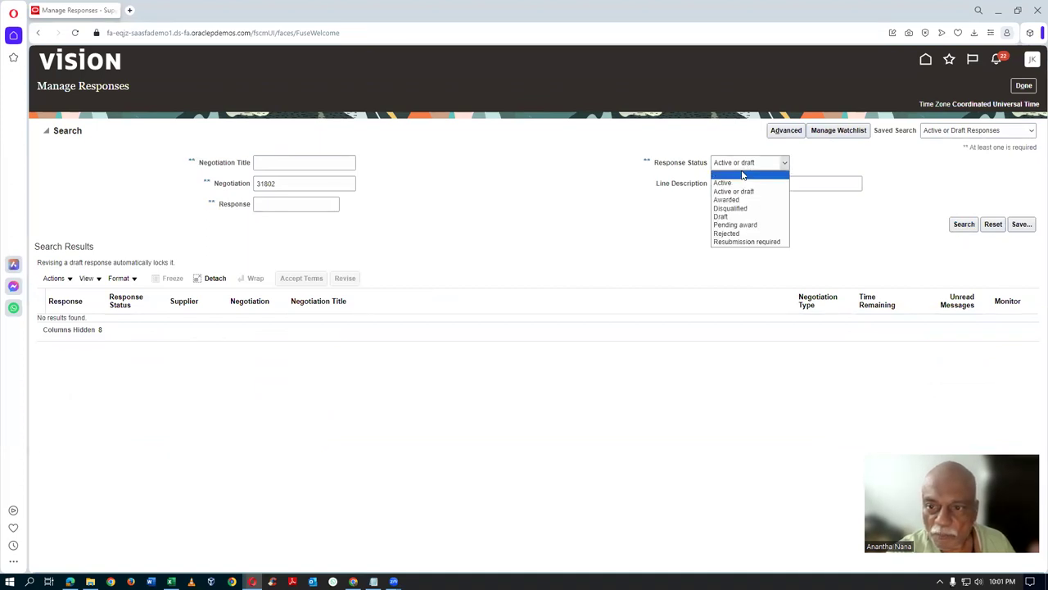
click(743, 175)
click(960, 226)
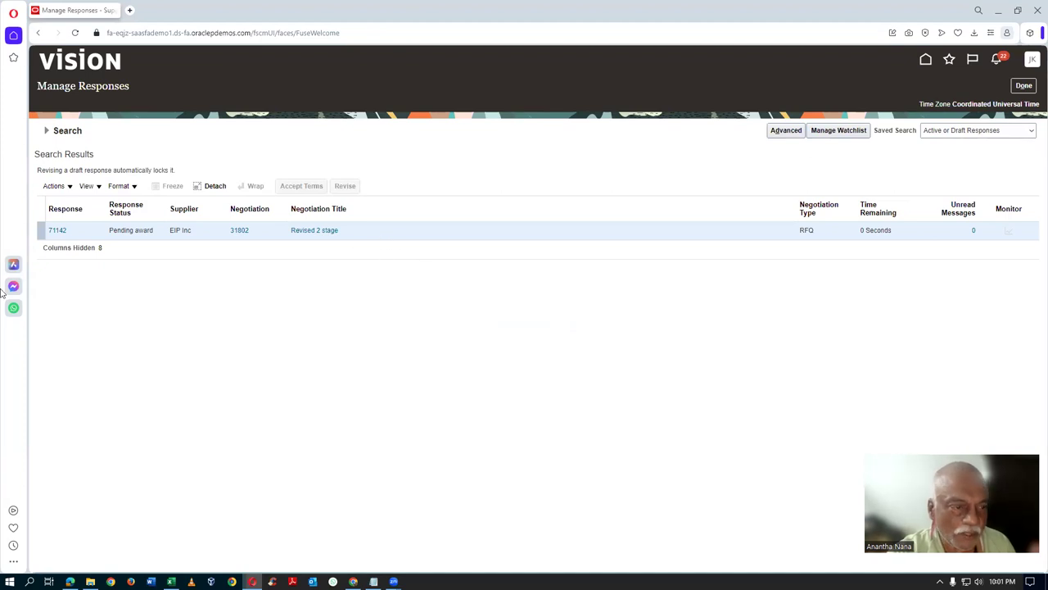
- Open response 71142, confirm its rank is sealed, and view its response history
click(56, 232)
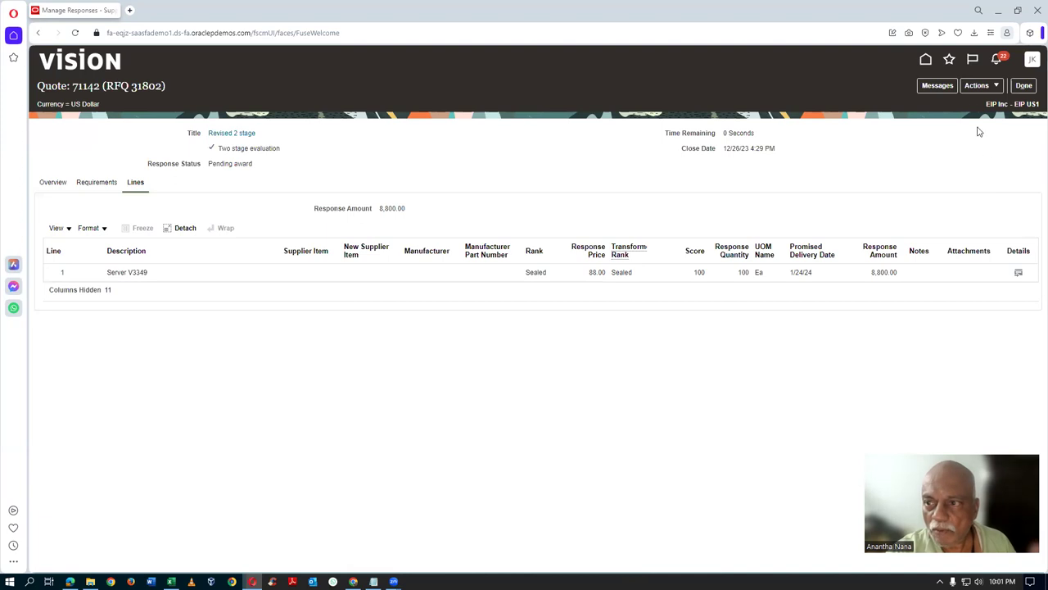
click(978, 87)
click(929, 103)
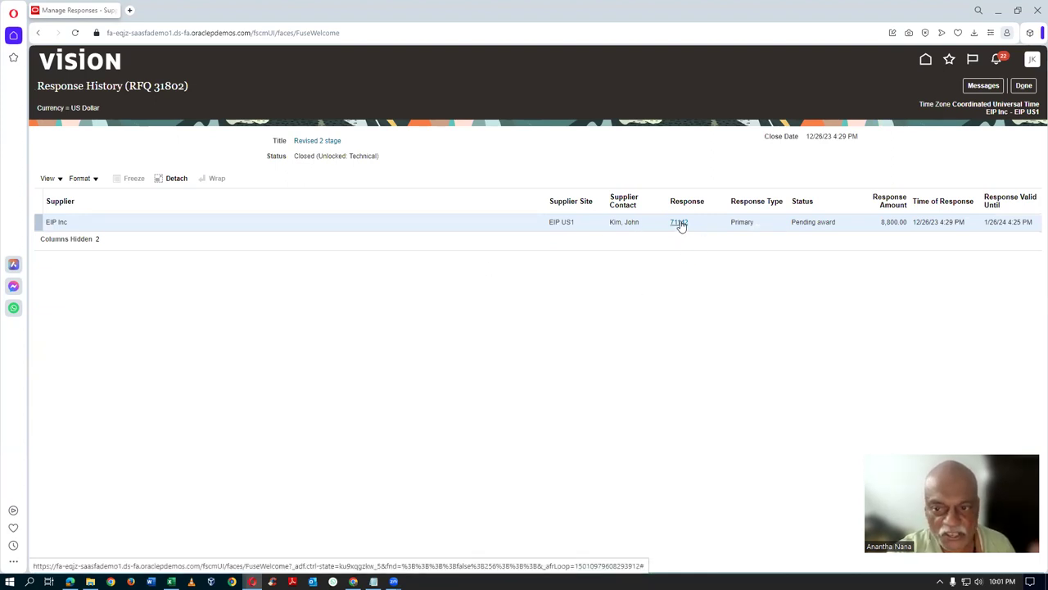
click(680, 223)
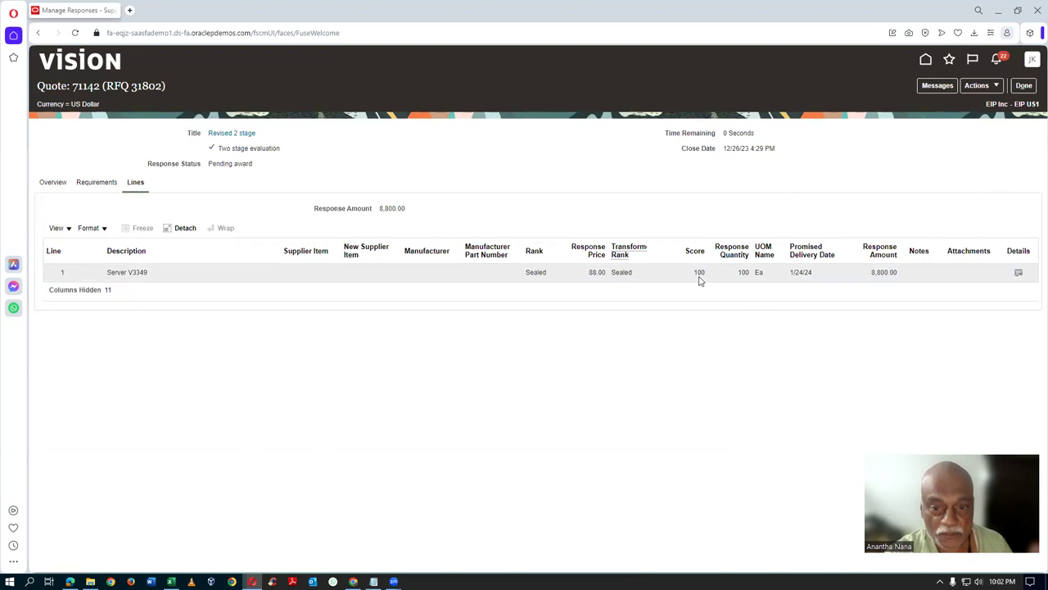
click(1029, 88)
key(alt+Tab)
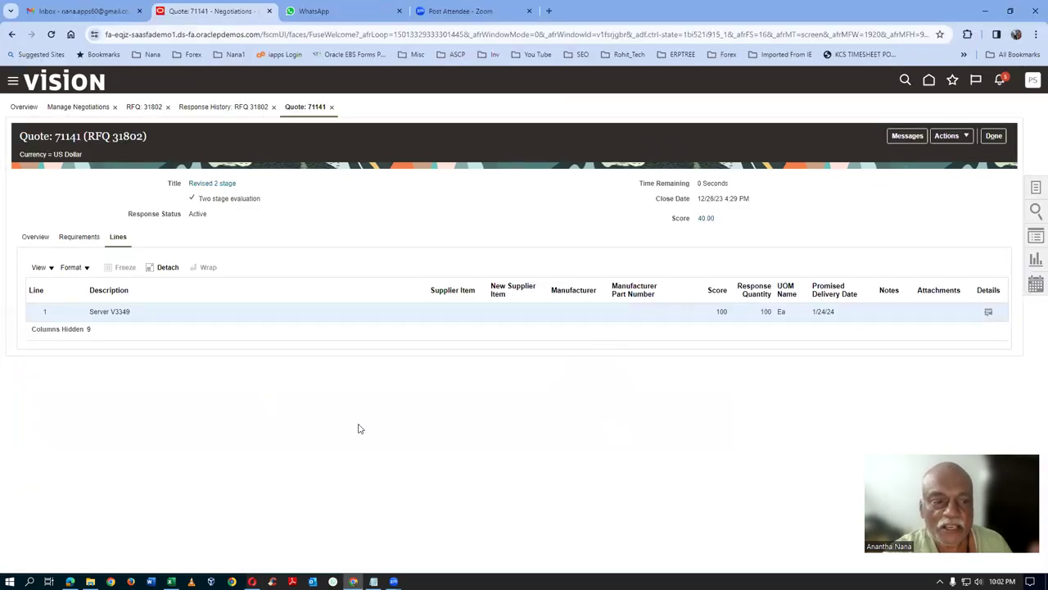
- Close quote 71141 and the response history to bring up RFQ 31802's Manage actions
click(993, 136)
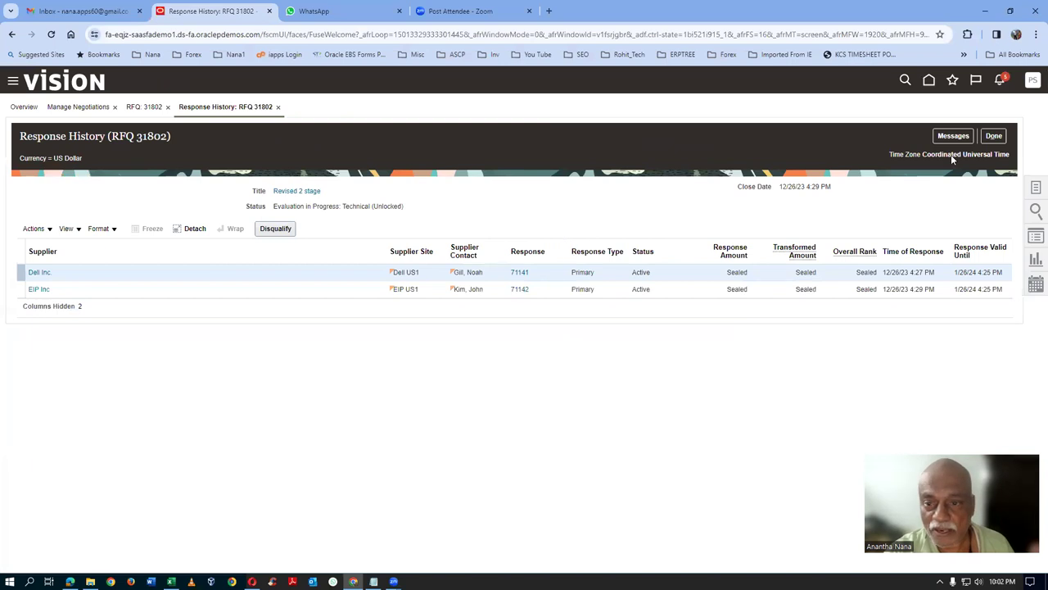
click(993, 136)
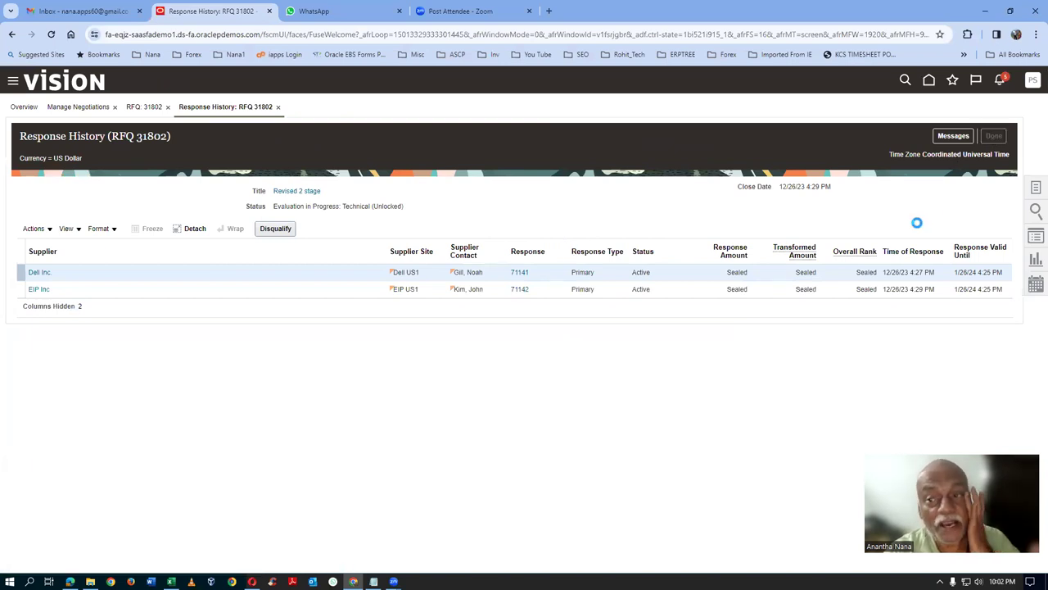
click(946, 137)
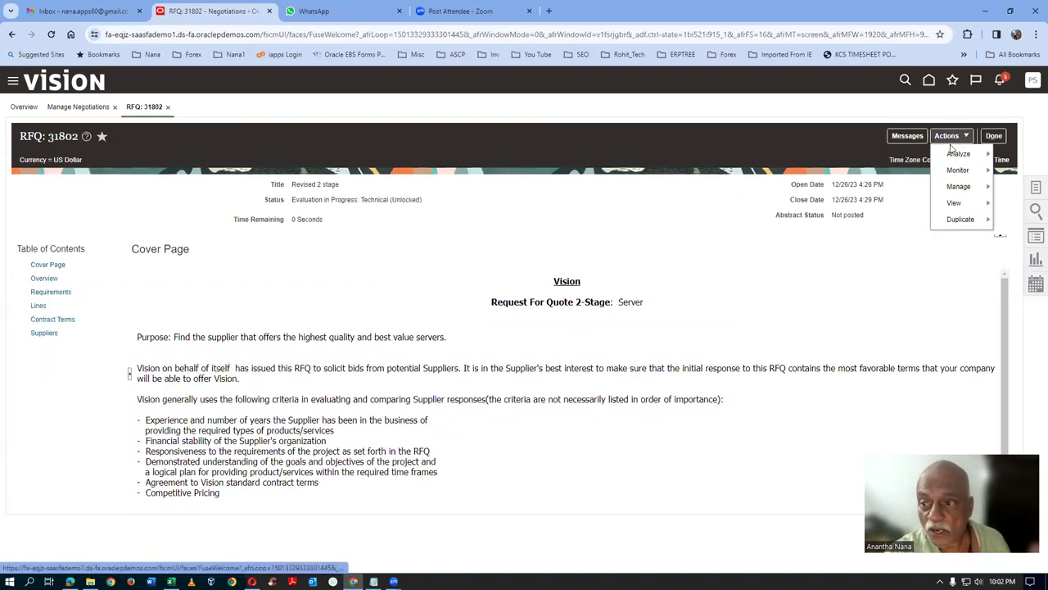
mouse_move(964, 188)
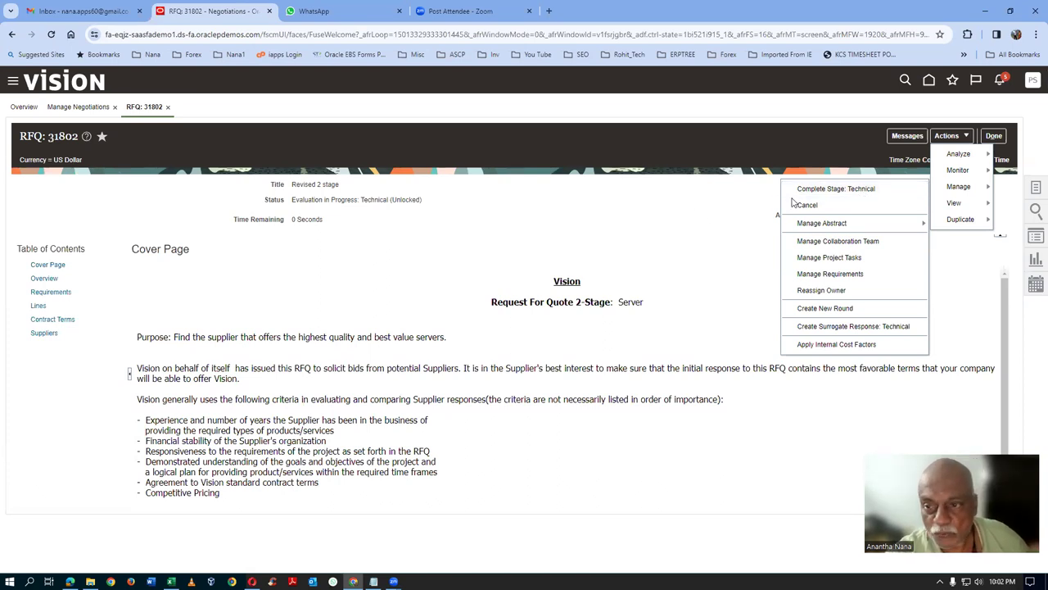
- Complete the technical stage of RFQ 31802
click(881, 190)
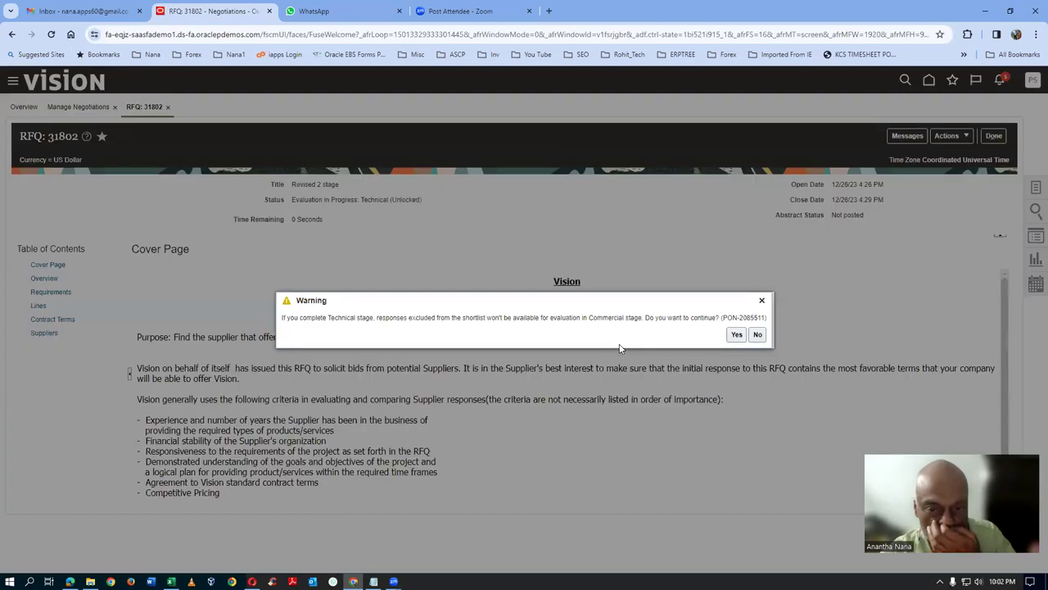
click(736, 334)
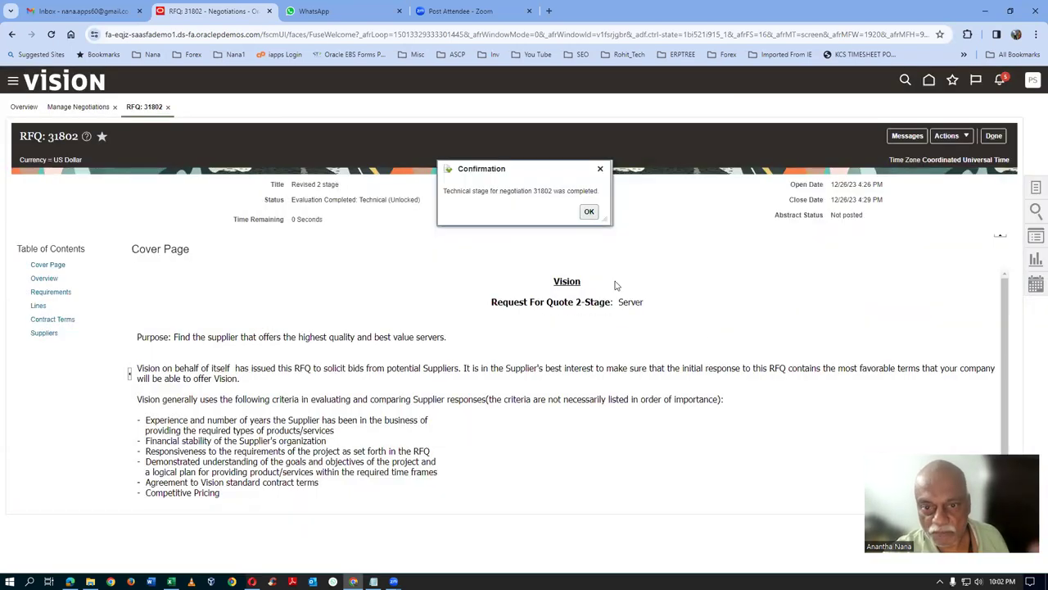
click(589, 211)
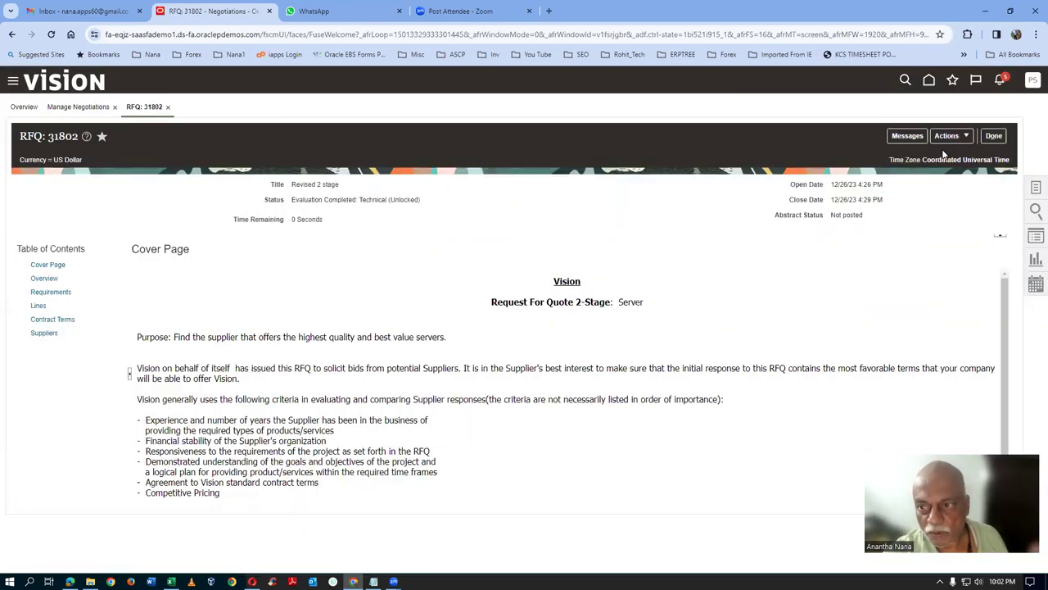
- Unlock the commercial stage of RFQ 31802 for evaluation
click(947, 135)
mouse_move(958, 186)
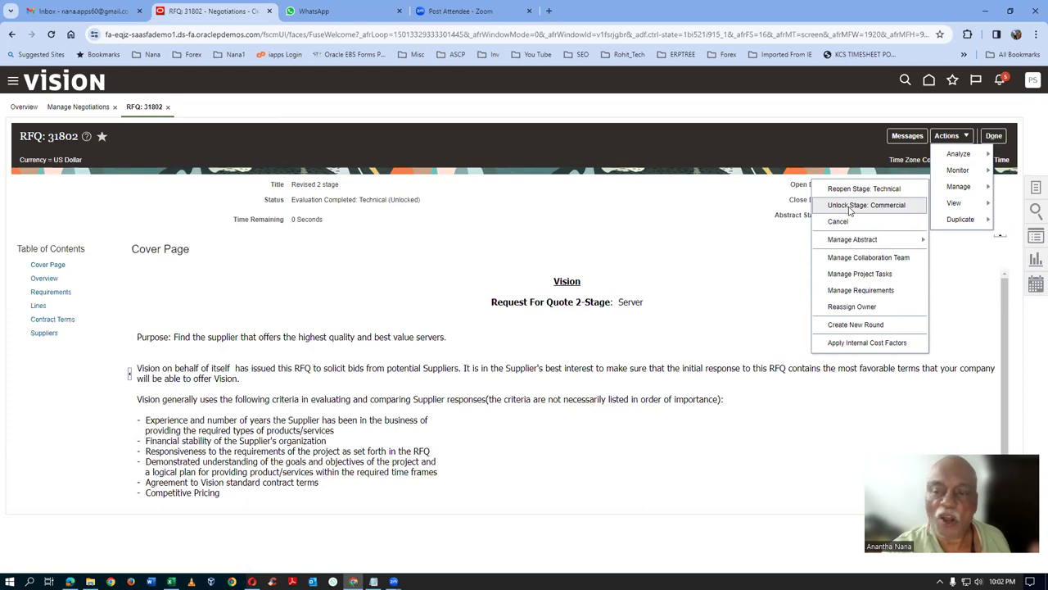
click(850, 207)
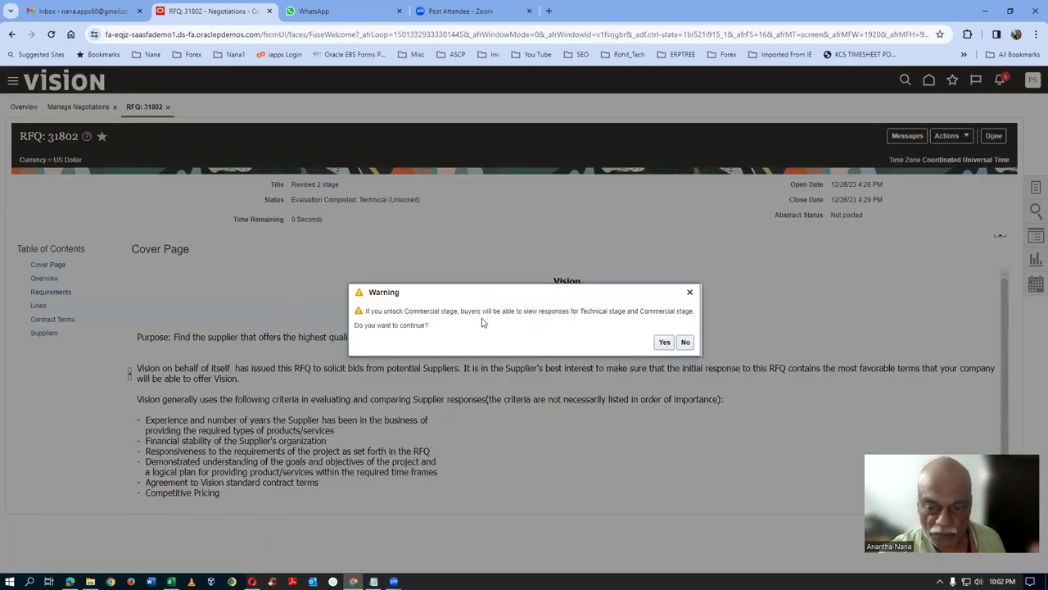
click(663, 342)
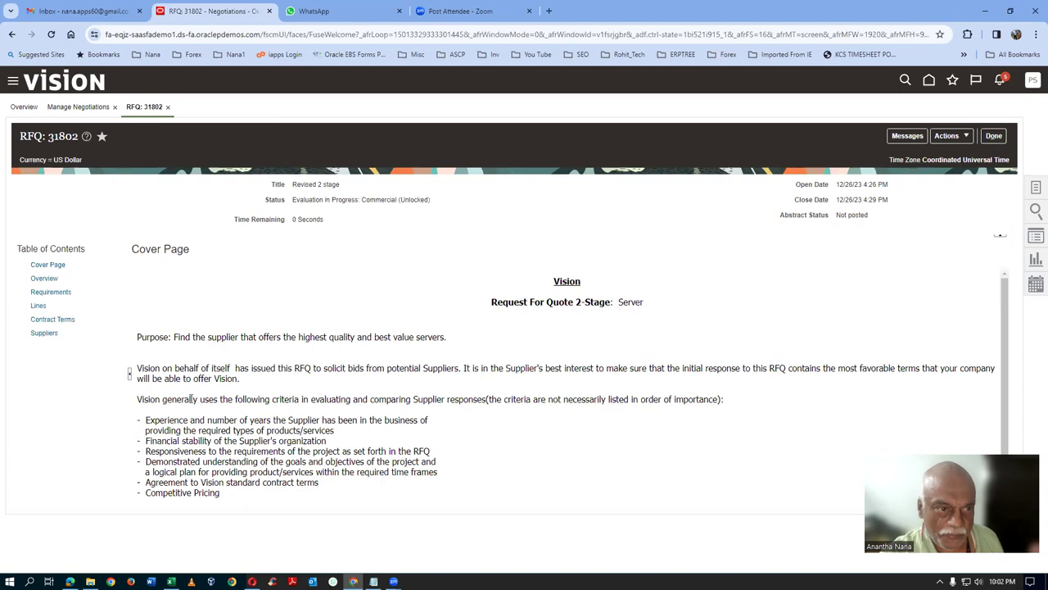
click(946, 136)
- Open EIP Inc's quote 71142 lines, showing Server V3349 at 88.00 and overall rank 2
mouse_move(956, 154)
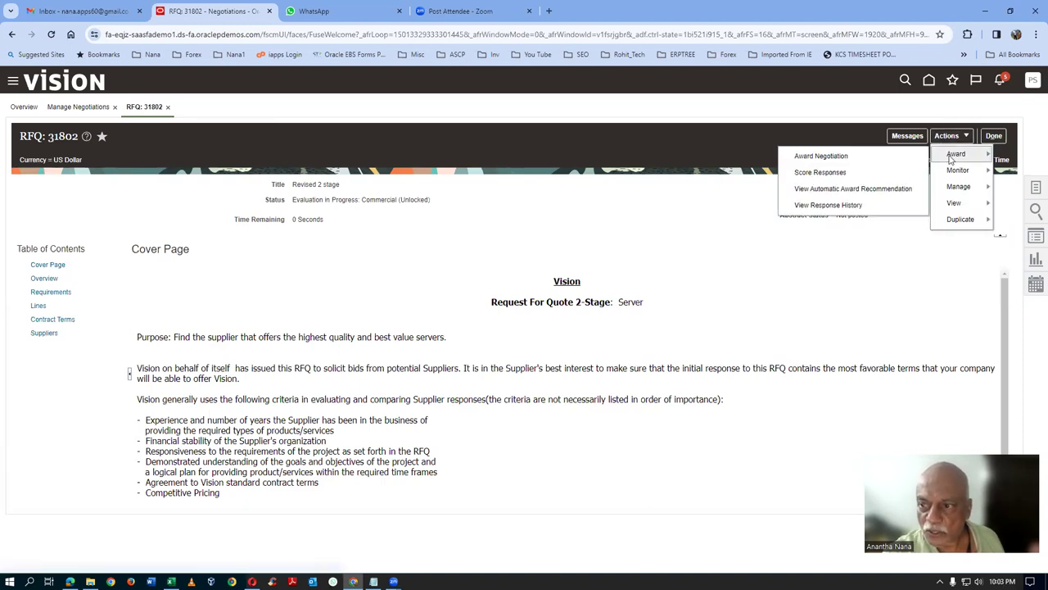
click(852, 189)
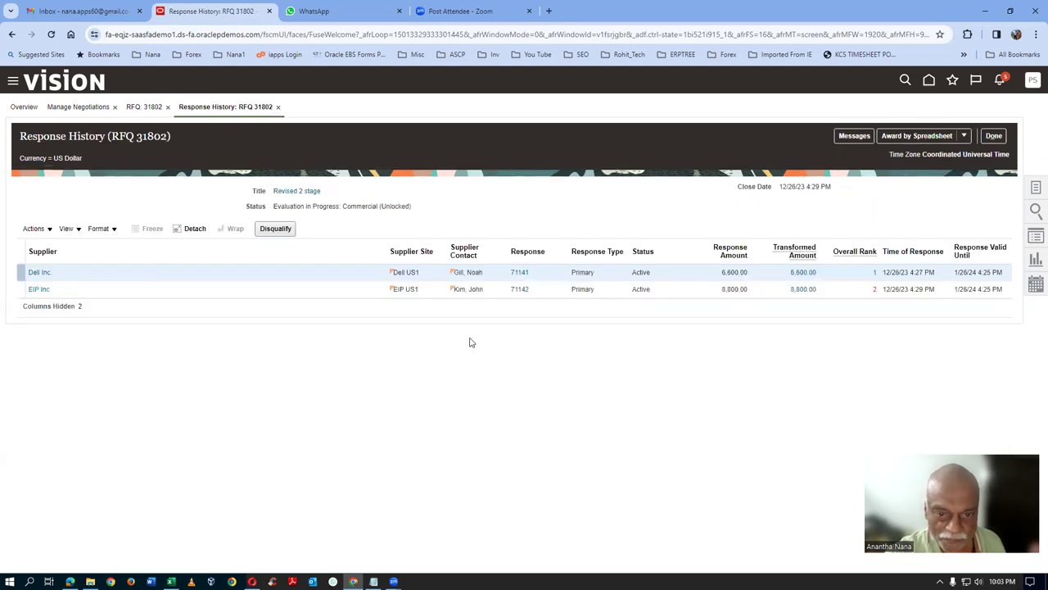
click(521, 289)
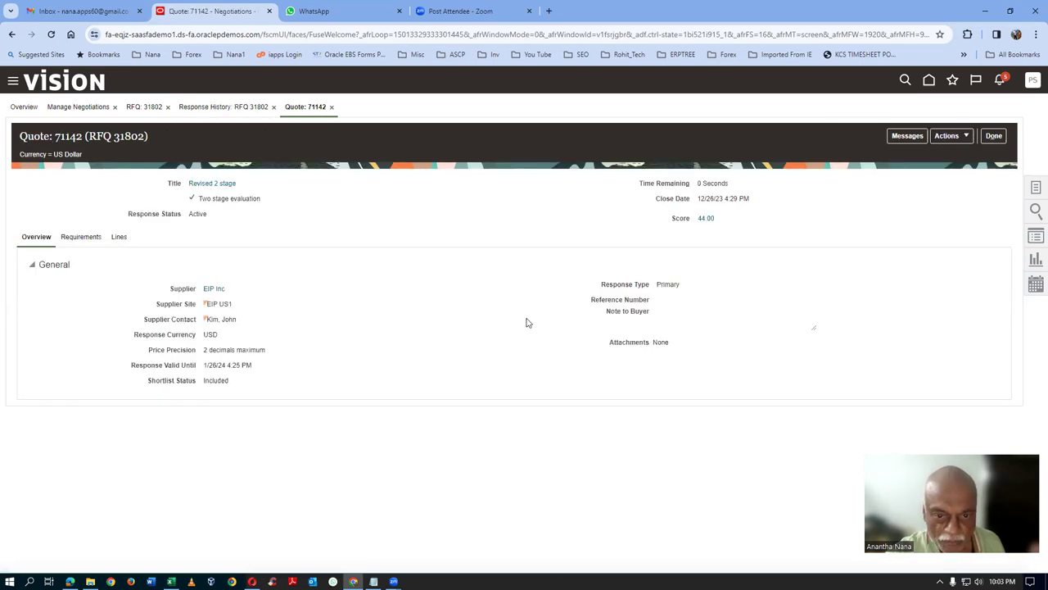
click(119, 238)
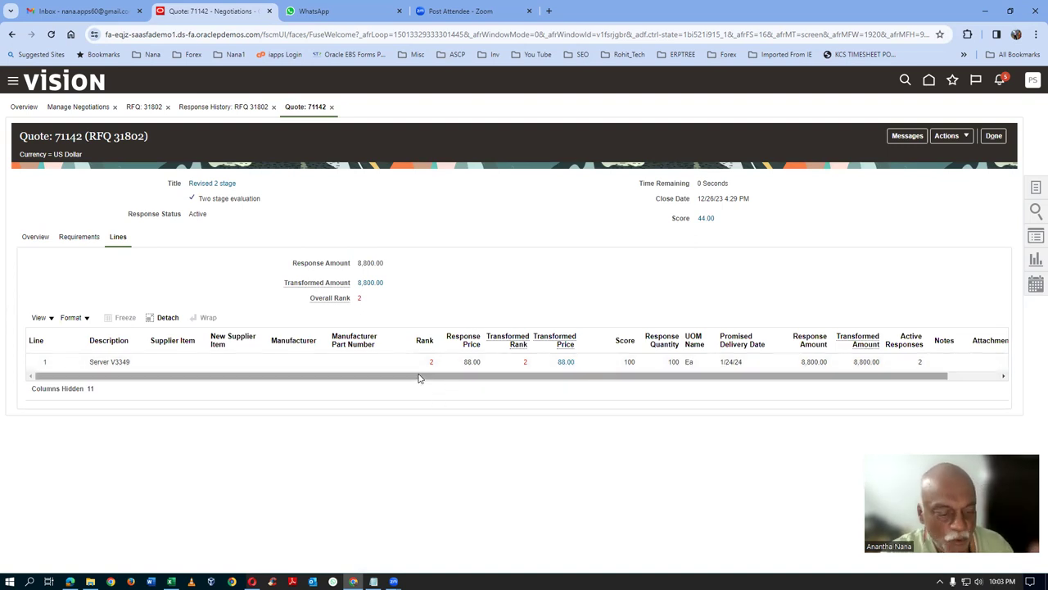
- In the supplier window, rerun the 31802 search, reopen response 71142 and view its response history
key(alt+Tab)
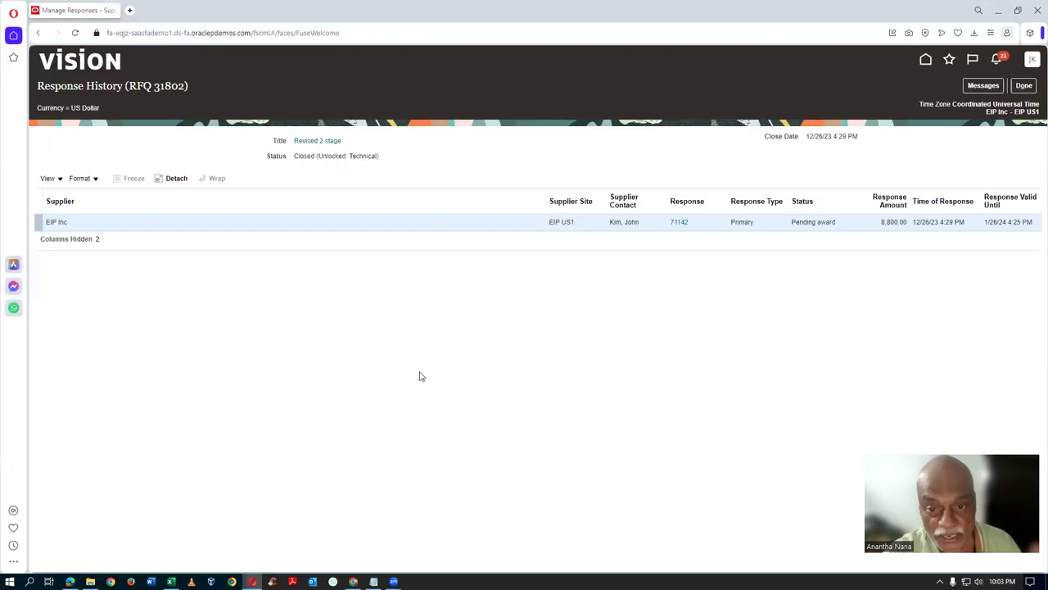
click(1024, 90)
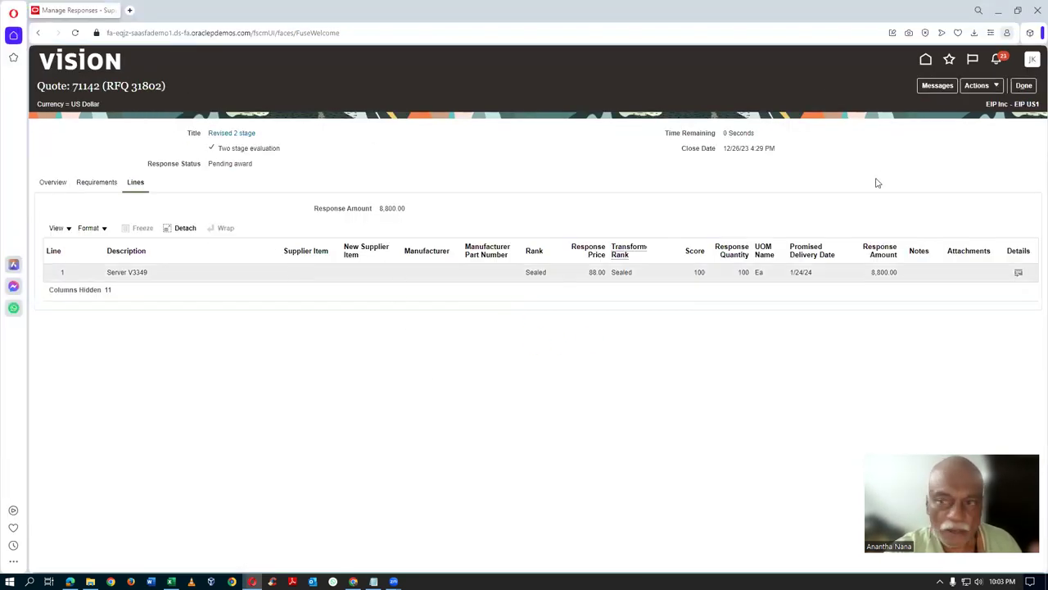
click(1025, 87)
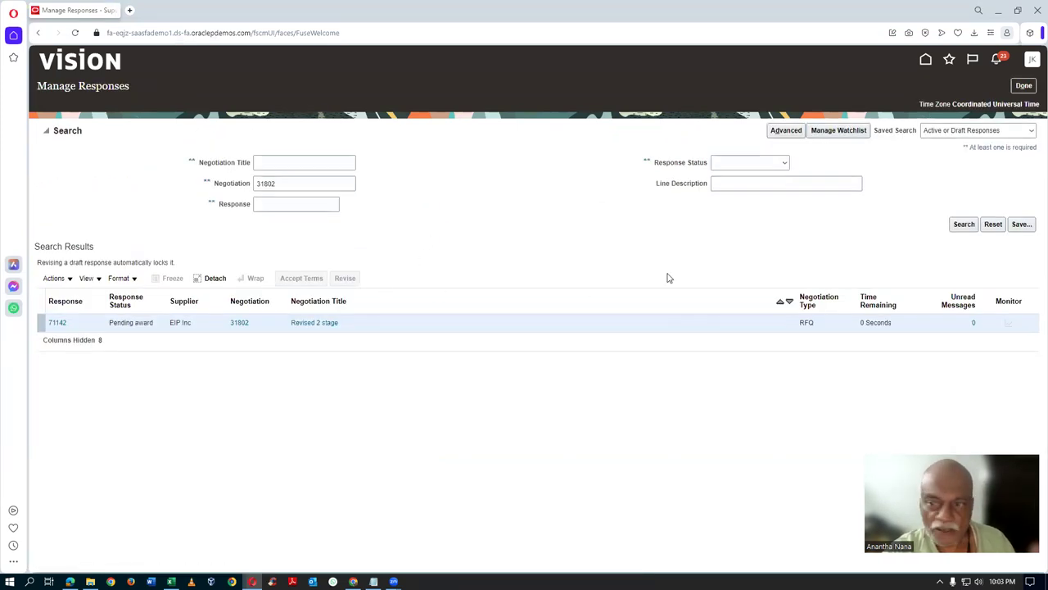
click(963, 225)
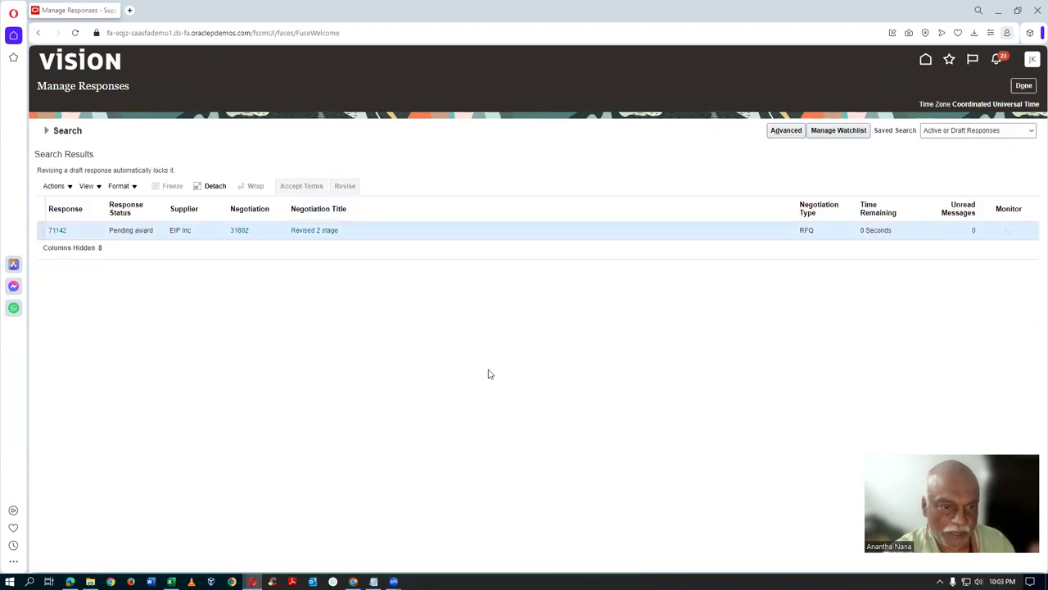
click(56, 231)
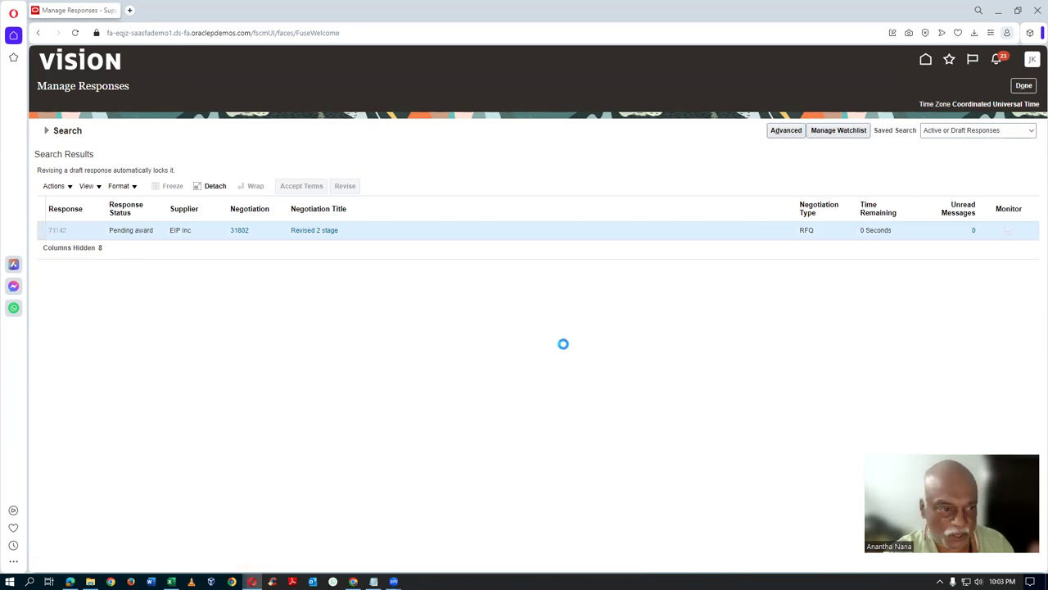
click(972, 87)
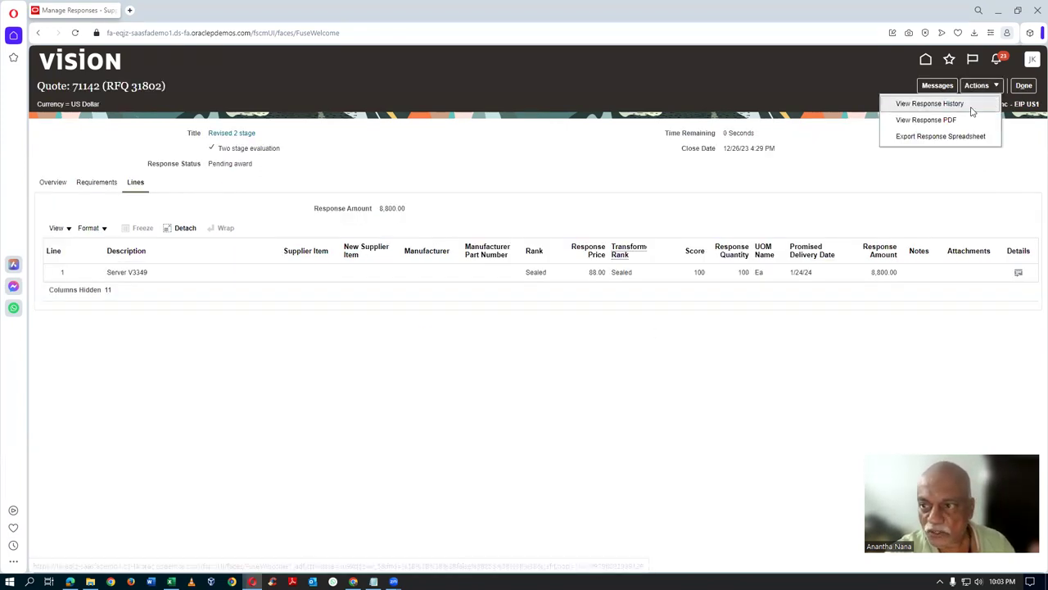
click(969, 110)
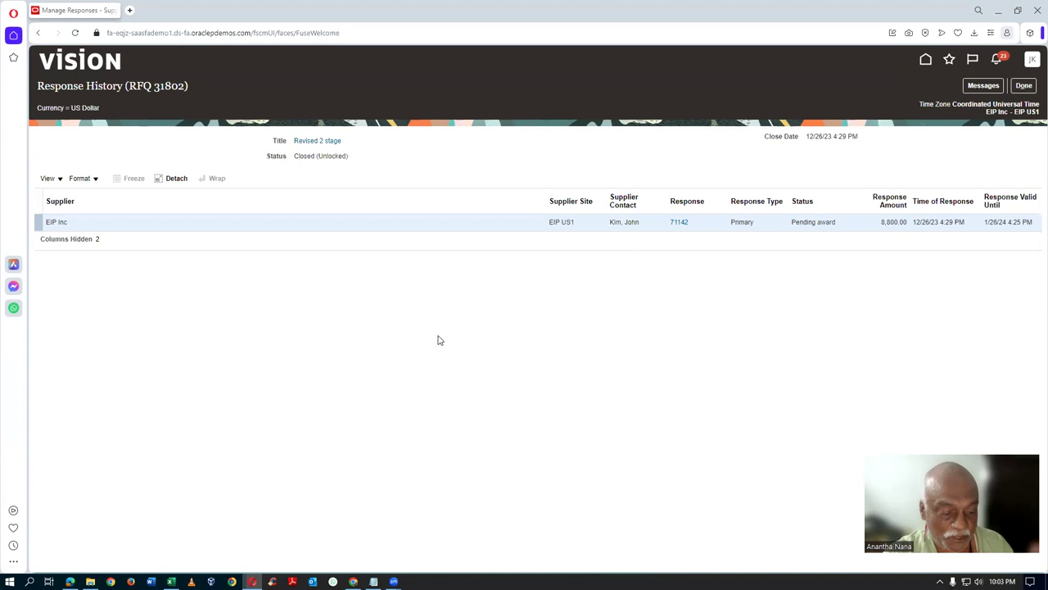
- Back on RFQ 31802 in the buyer window, unseal the commercial stage
key(alt+Tab)
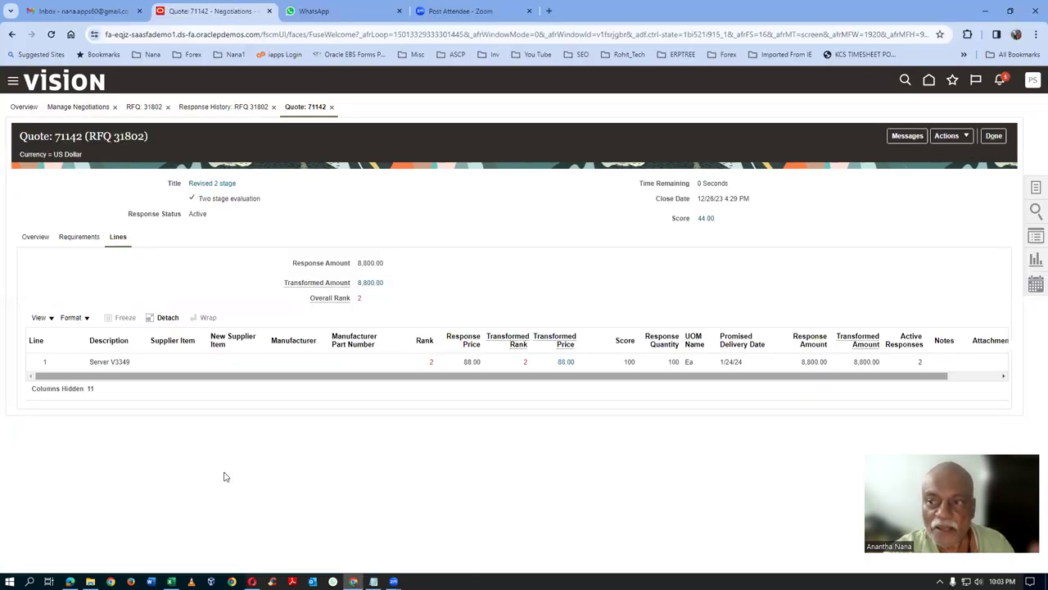
click(992, 137)
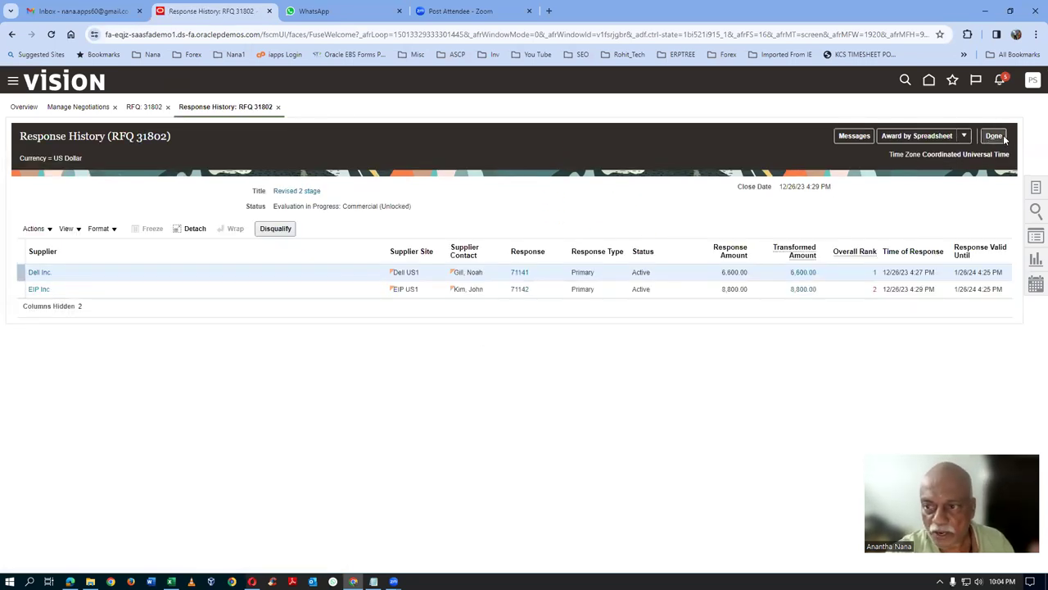
click(993, 137)
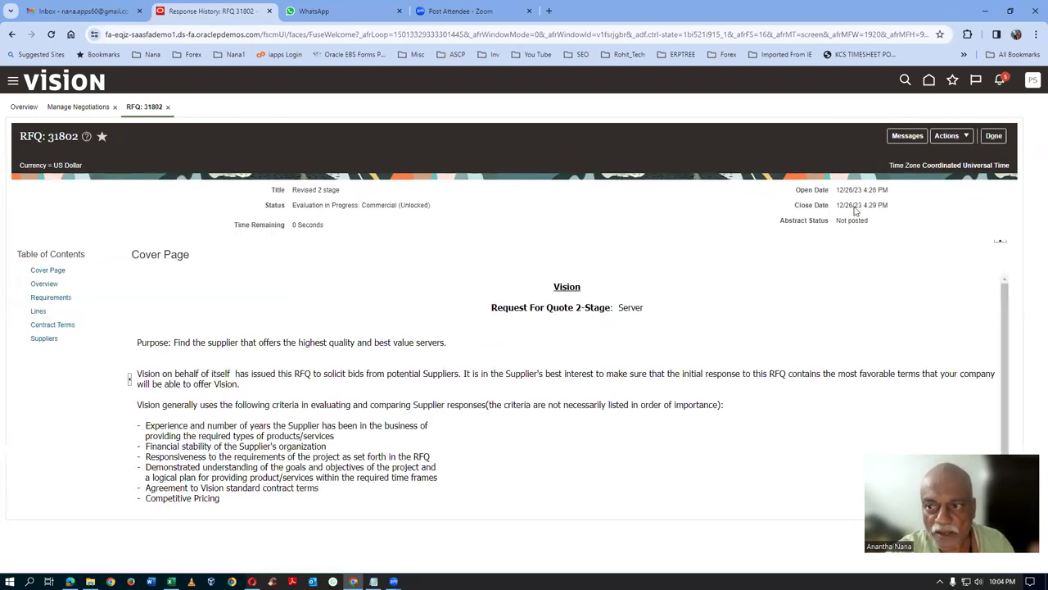
click(943, 137)
mouse_move(963, 187)
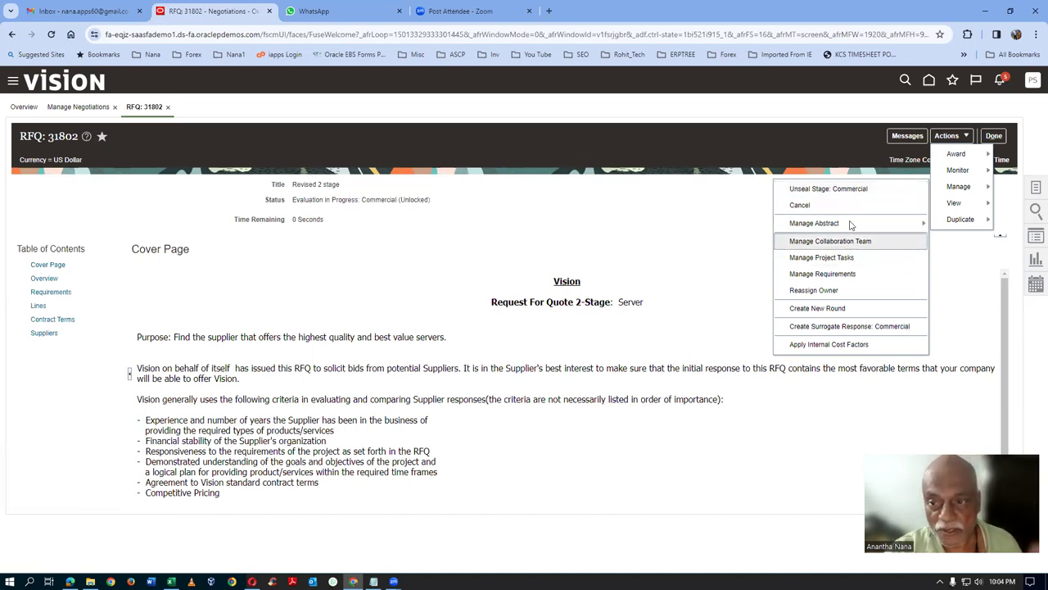
click(858, 190)
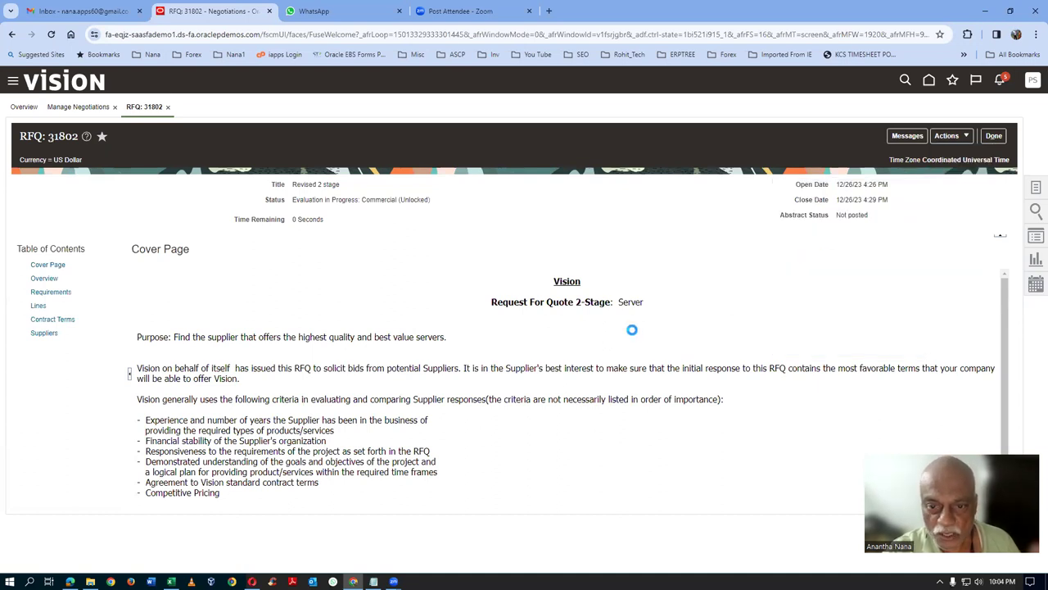
click(740, 334)
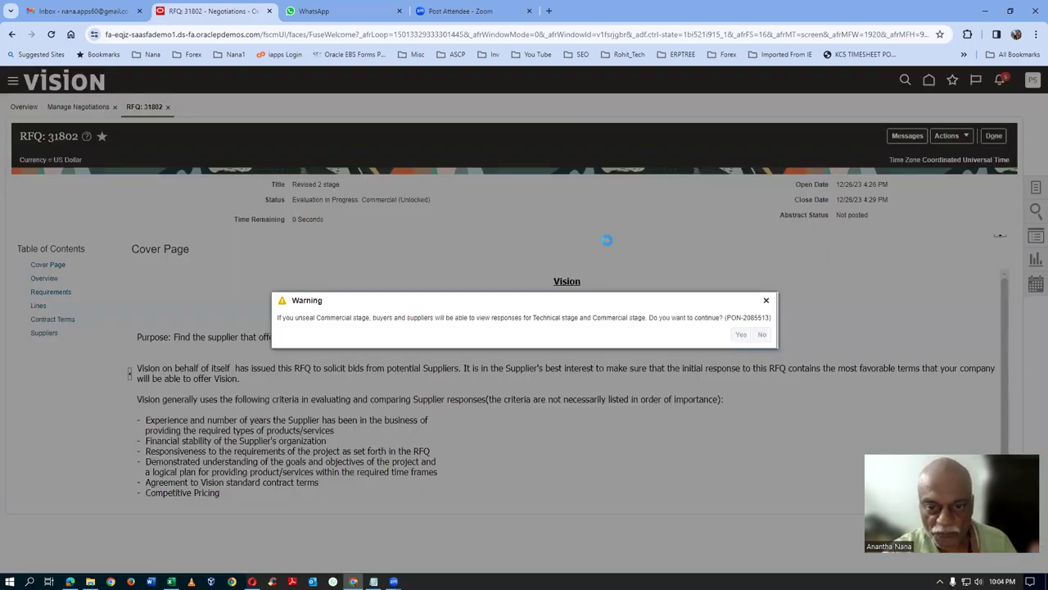
click(591, 212)
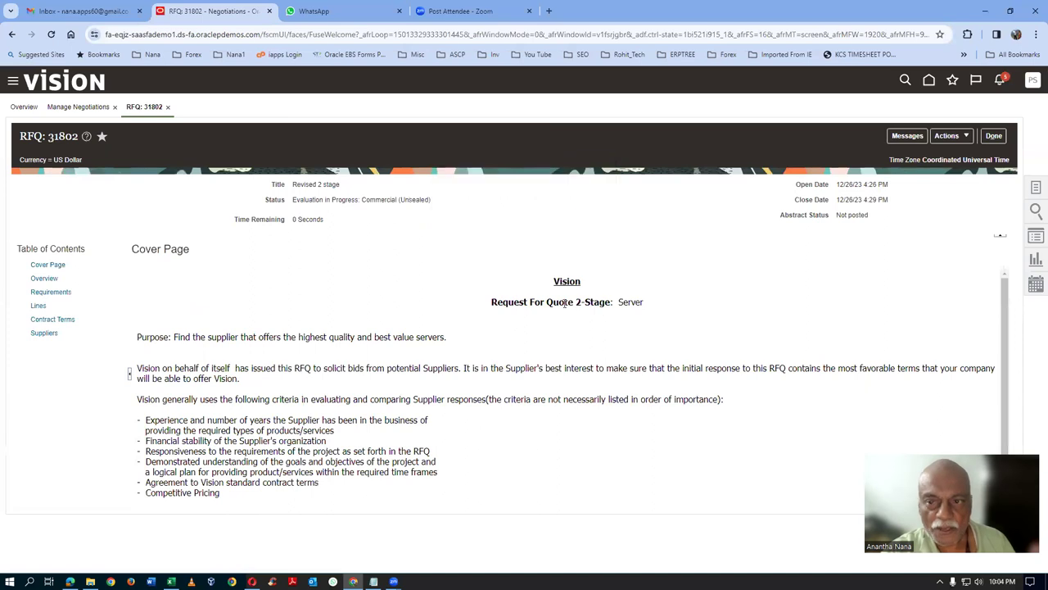
- Check supplier-side ranks via response history: quote 71142 ranked 2, quote 71141 ranked 1
key(alt+Tab)
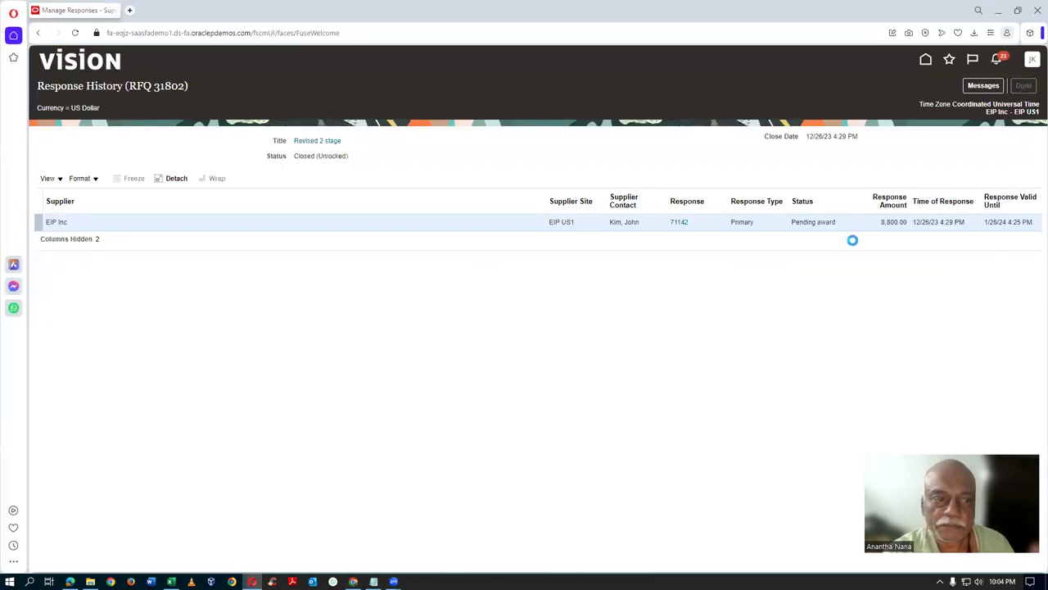
click(1024, 85)
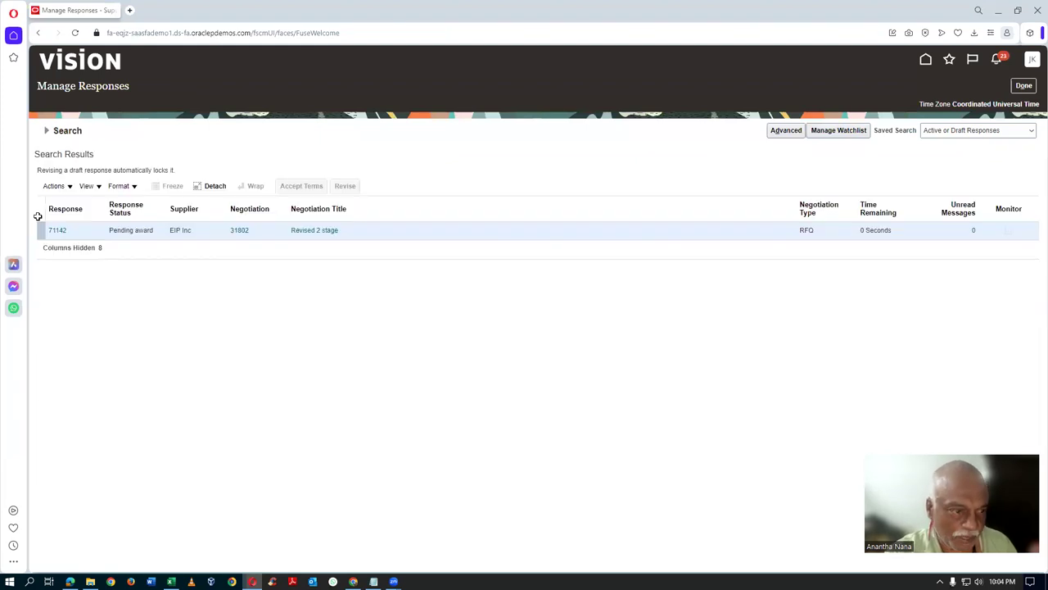
click(55, 230)
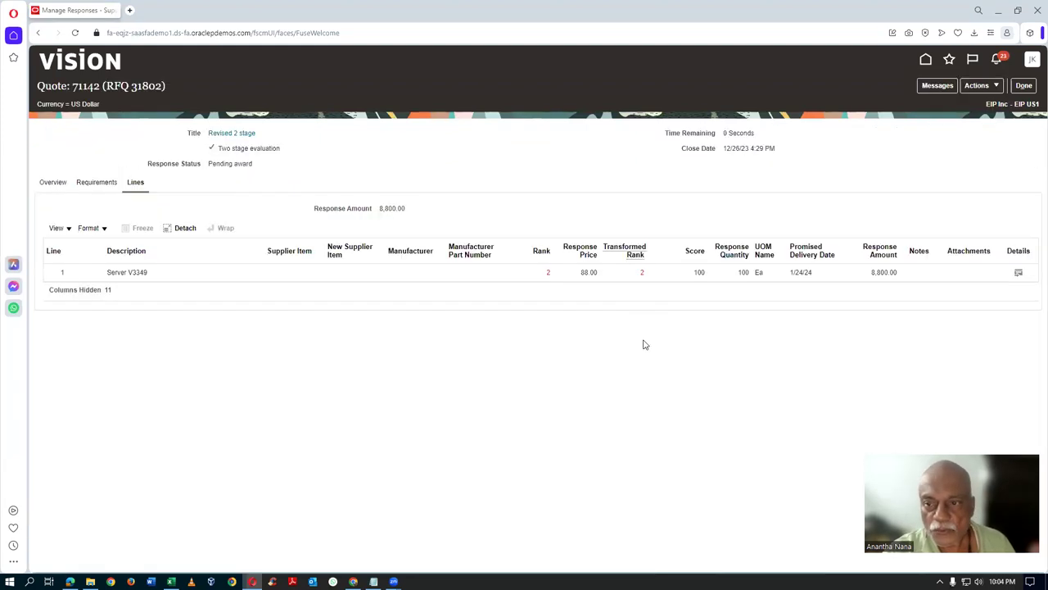
click(981, 85)
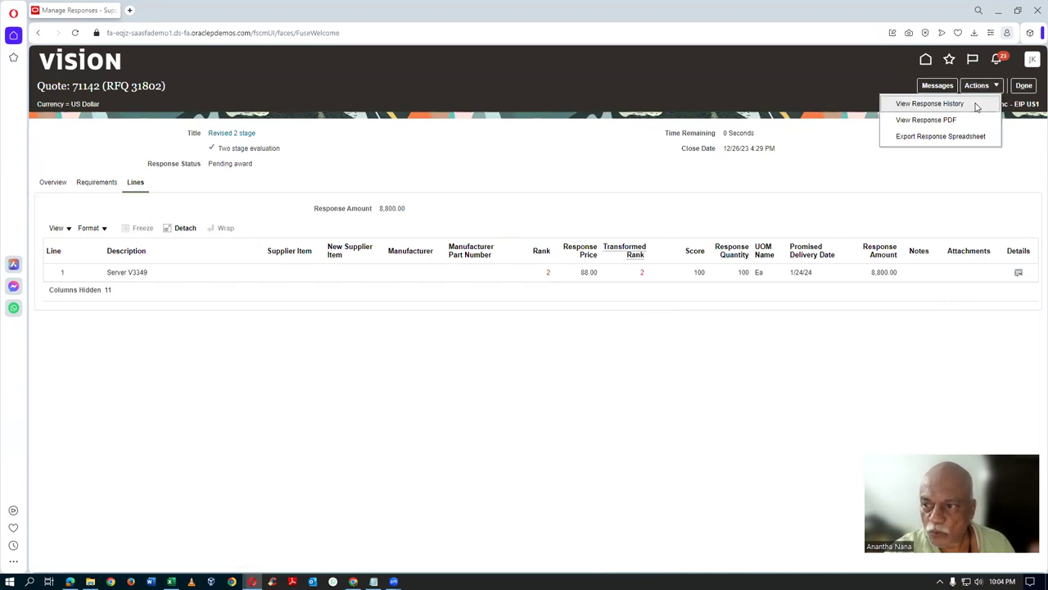
click(974, 104)
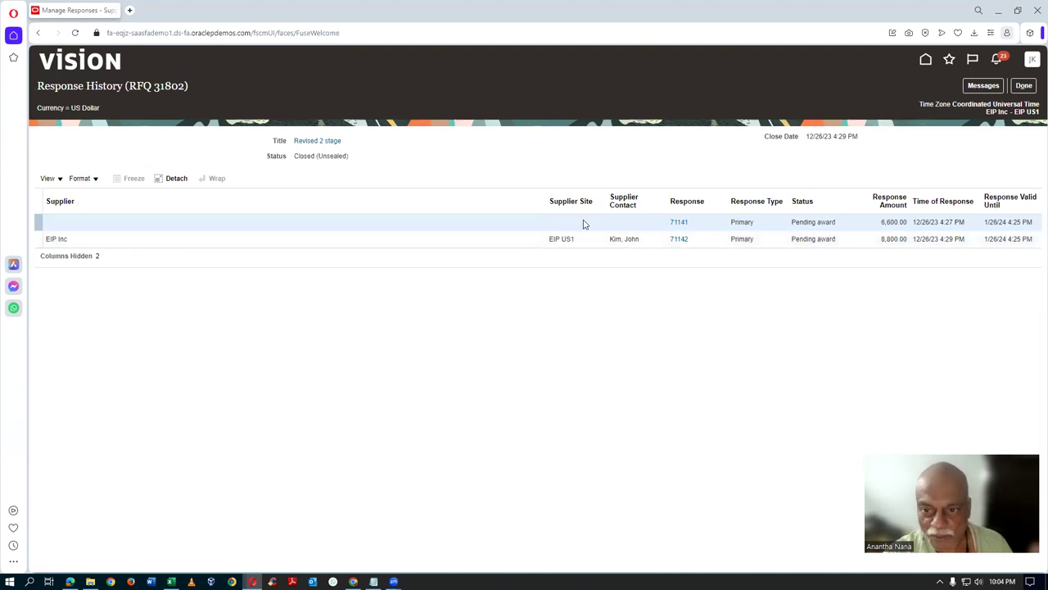
click(671, 240)
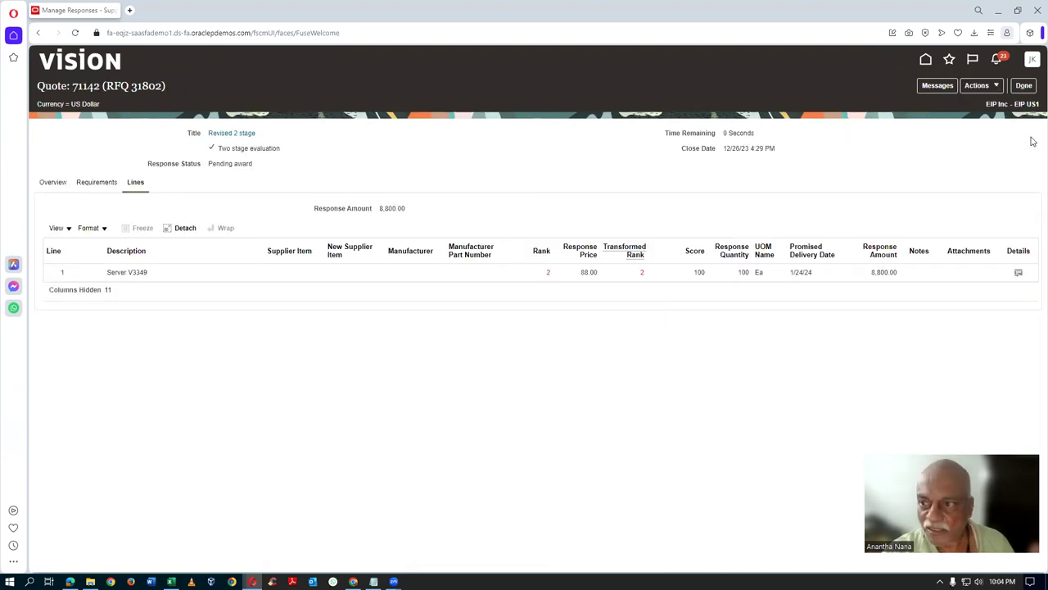
click(1023, 85)
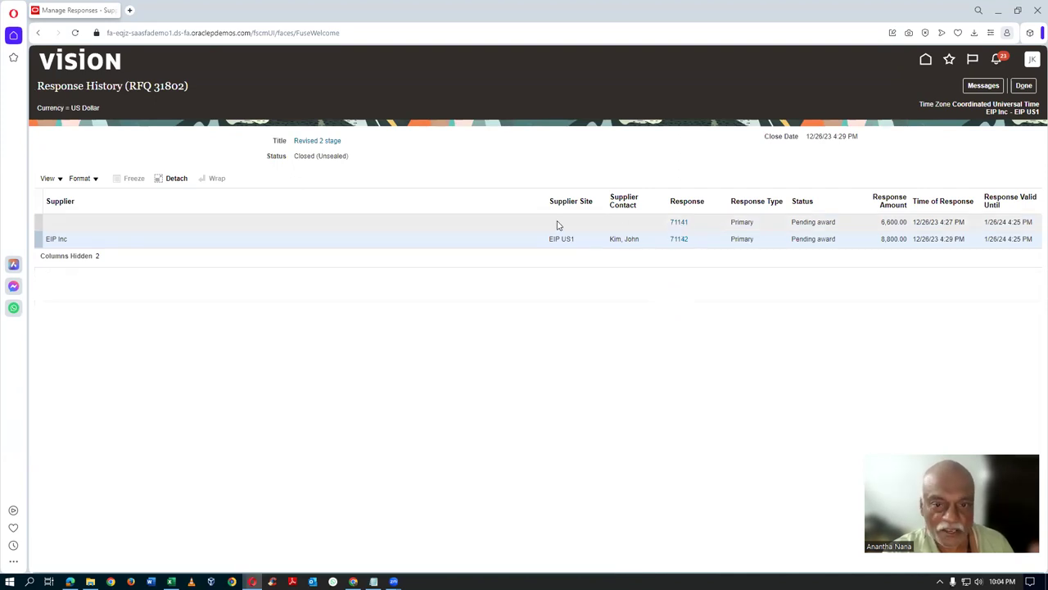
click(679, 222)
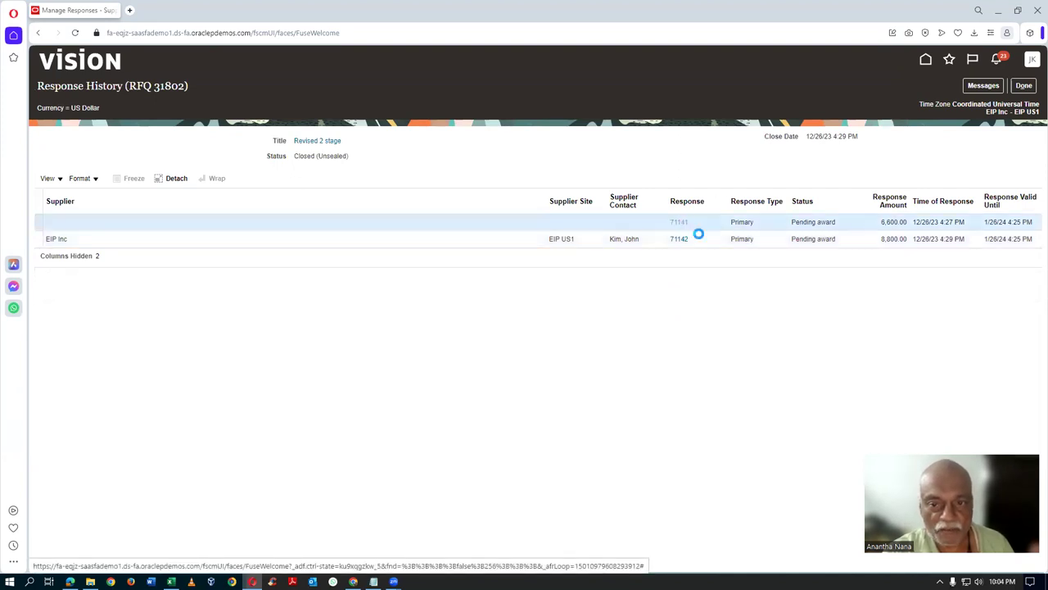